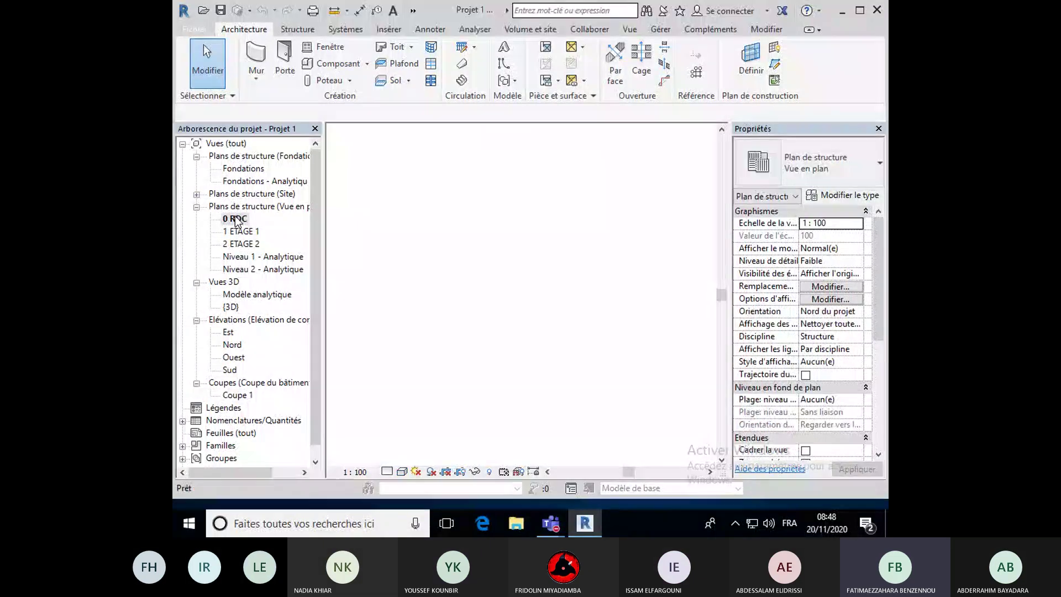
Open the building section view from its stepped section line on the 0 RDC plan.
left_click(381, 300)
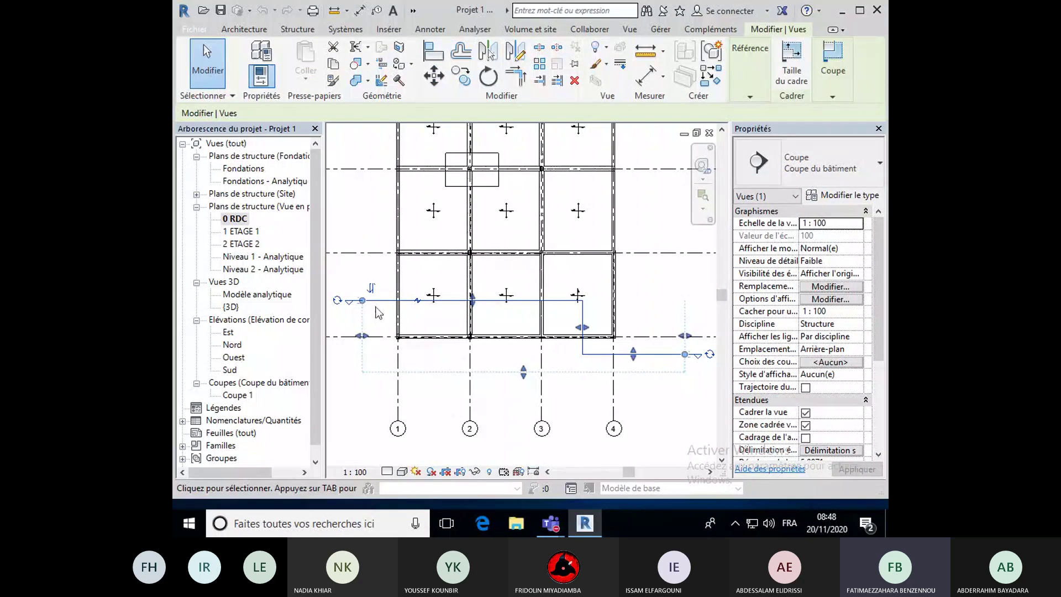
right_click(381, 303)
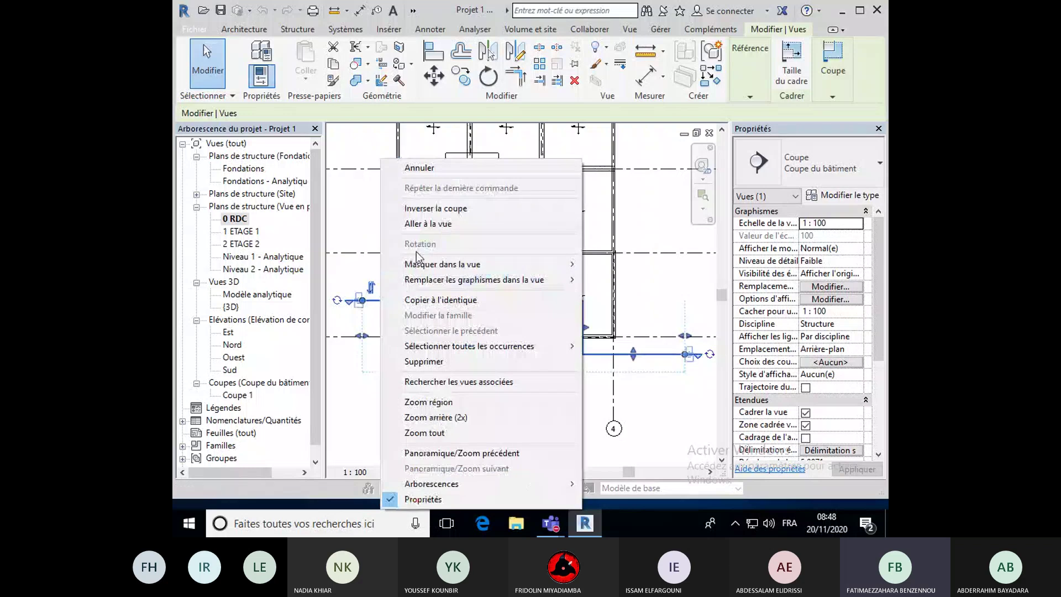
left_click(427, 225)
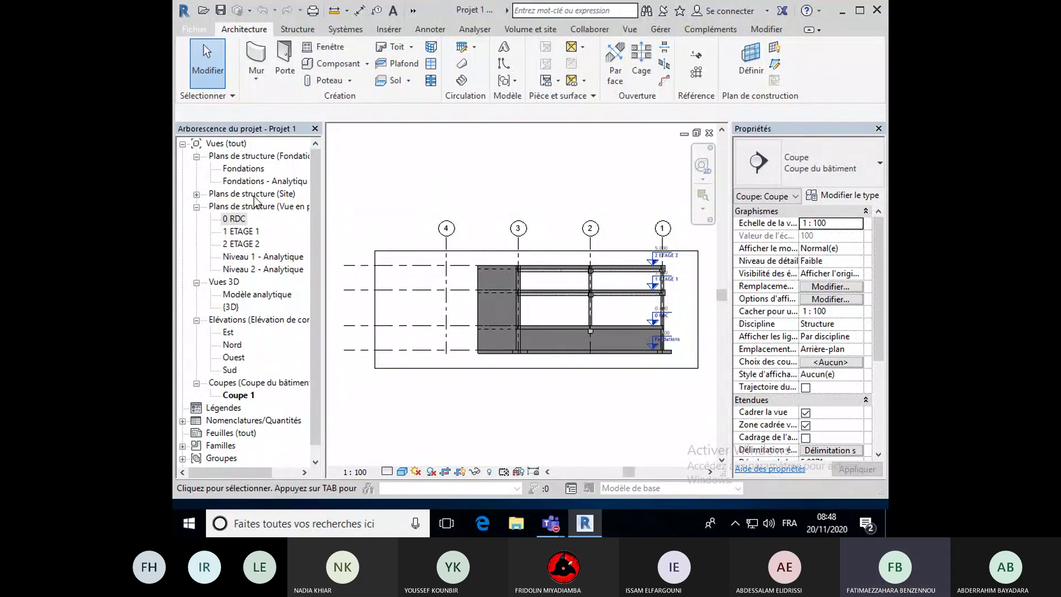
Open the default 3D view and inspect the central and corner shaft openings, cancelling the corner opening's sketch edit.
double_click(230, 307)
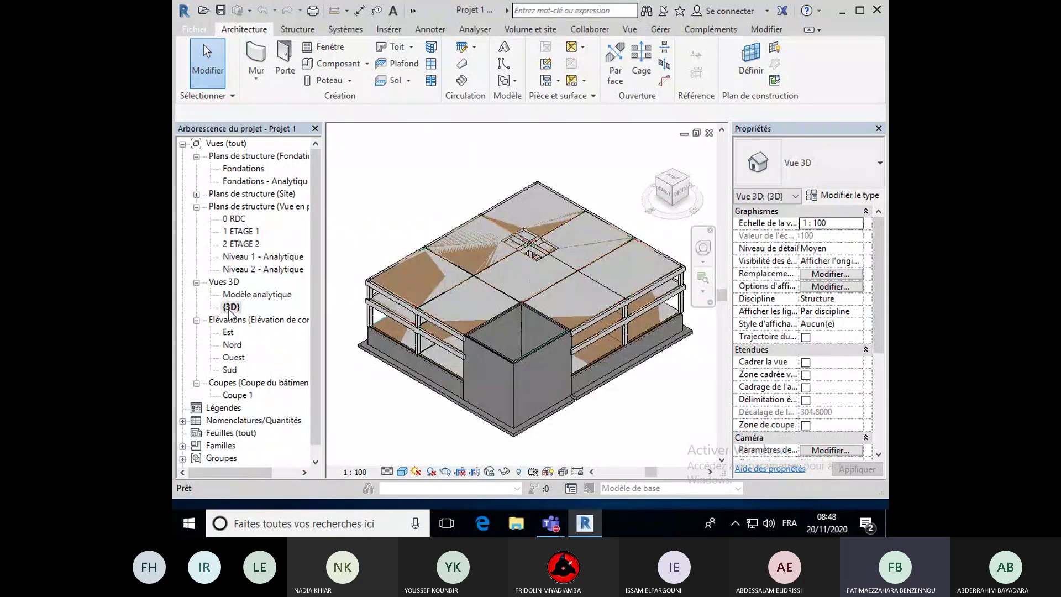
left_click(528, 237)
left_click(528, 238)
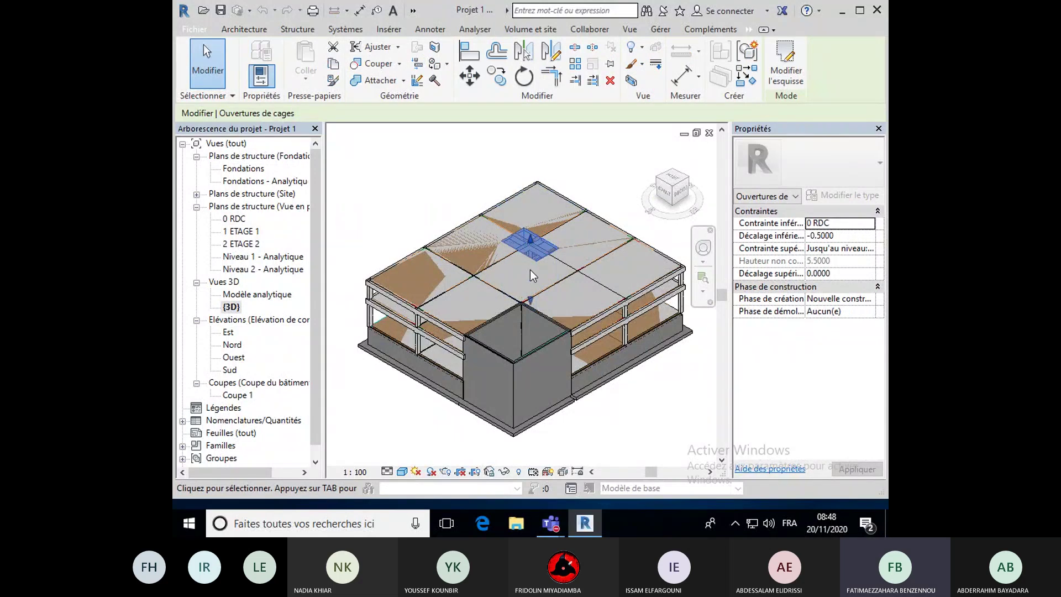
left_click(509, 318)
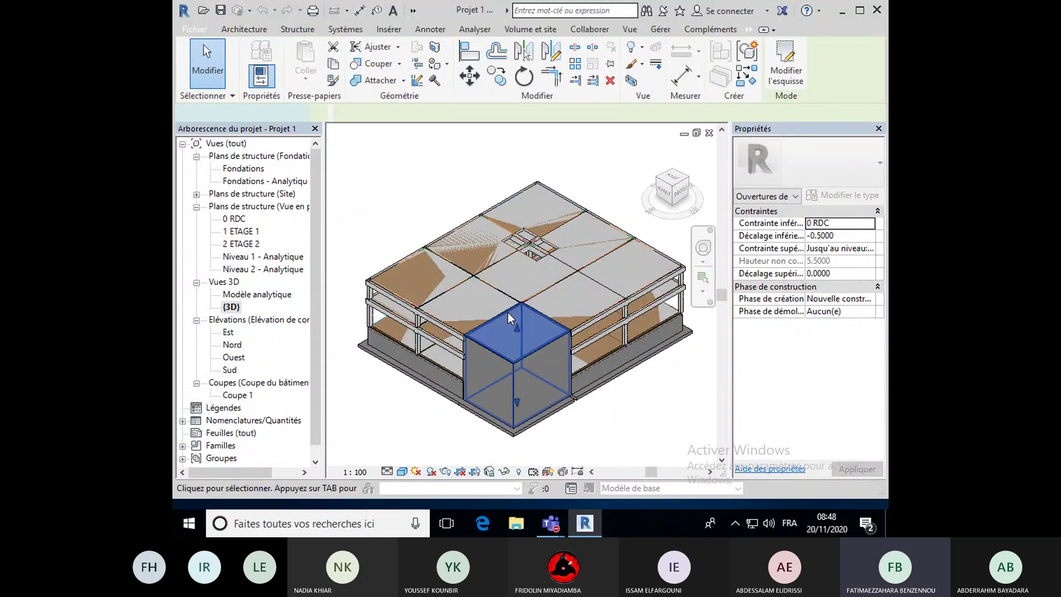
double_click(509, 318)
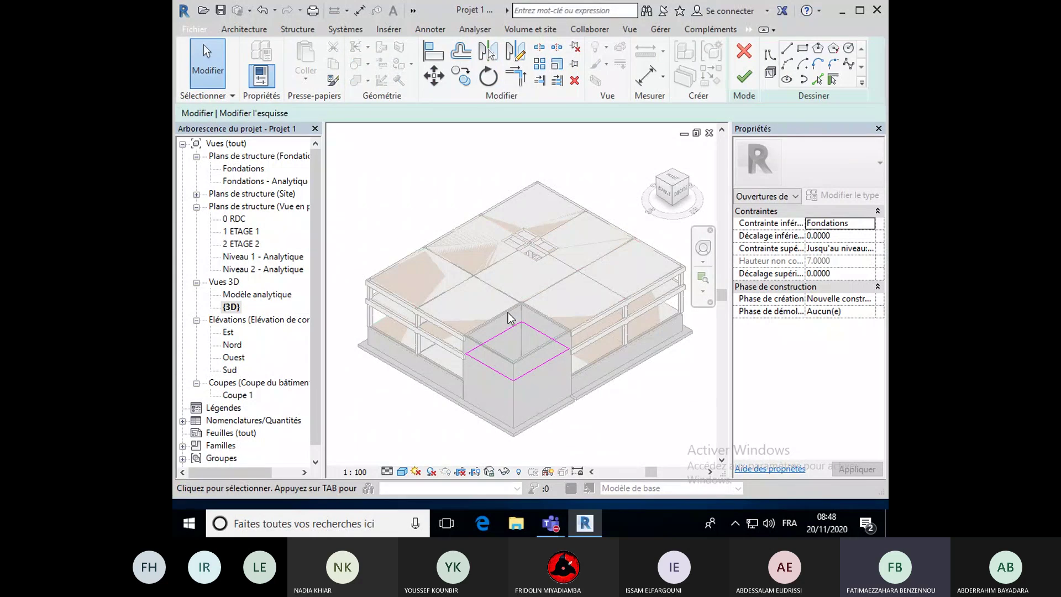
left_click(744, 53)
left_click(601, 184)
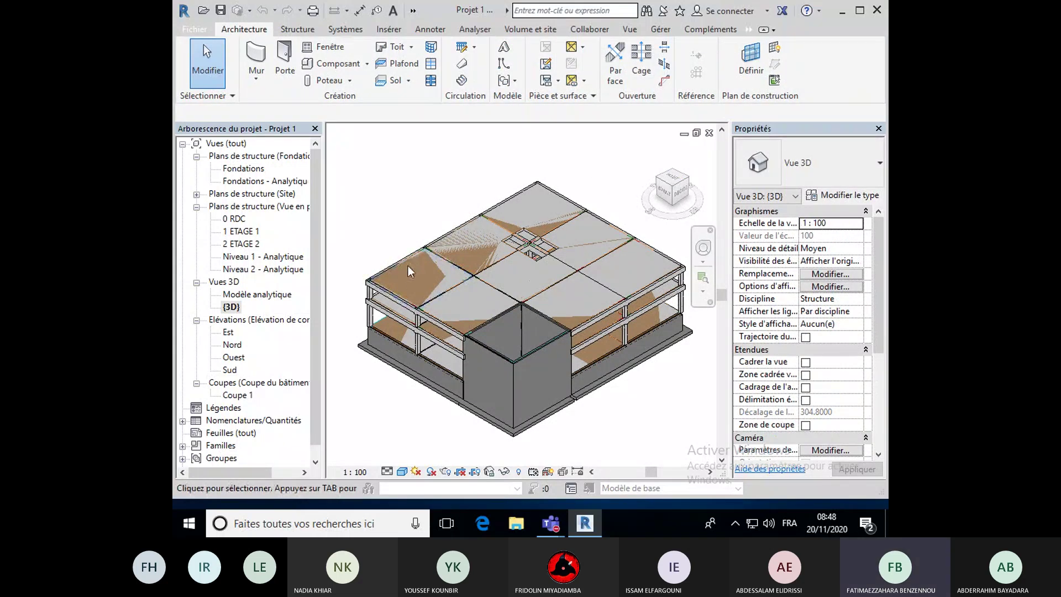
Open the 0 RDC structural plan and show its whole grid.
double_click(236, 220)
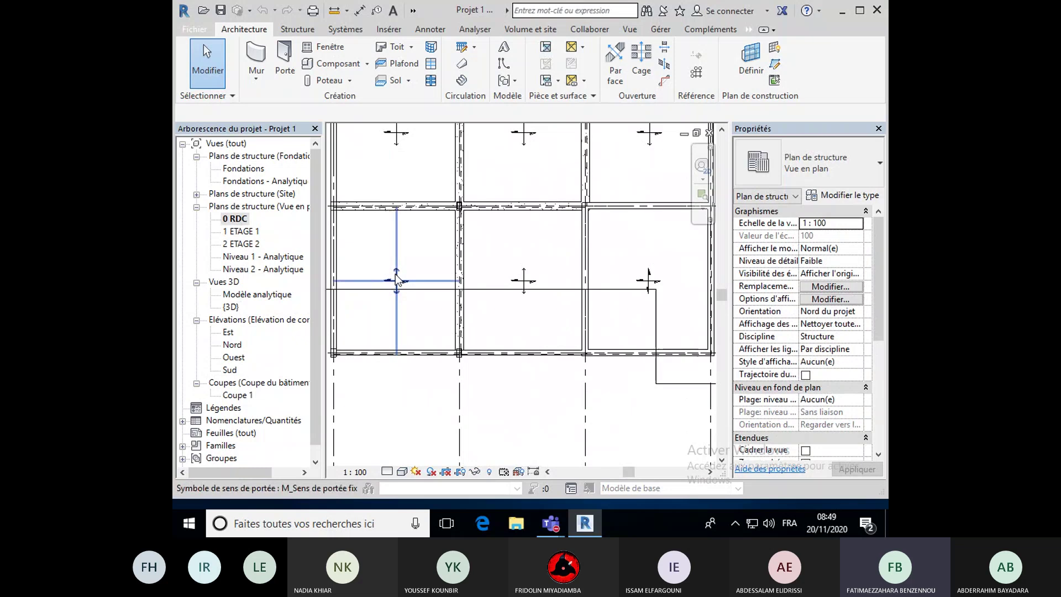
scroll(398, 277, "down", 3)
middle_click_drag(410, 283, 436, 339)
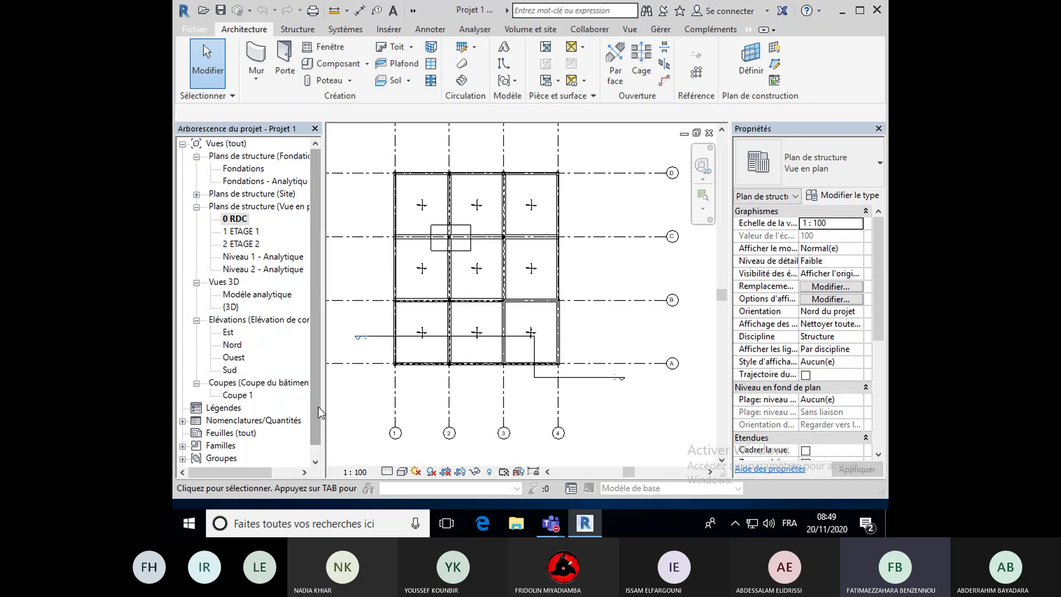
Delete the existing schedule "Nomenclature des poteaux porteurs" from the project.
left_click_drag(317, 409, 316, 434)
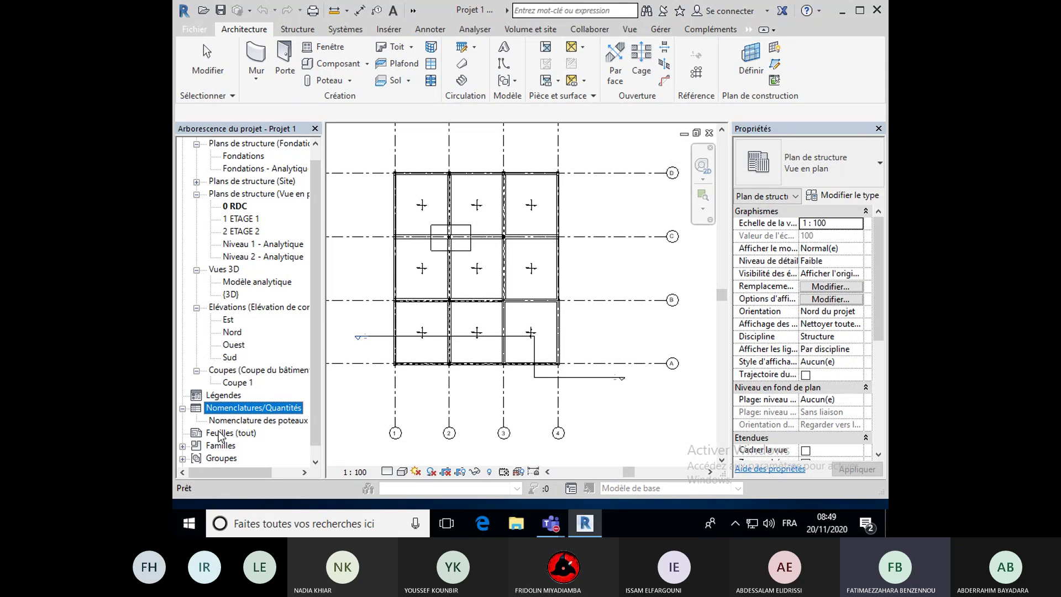
mouse_move(254, 473)
left_mouse_down()
mouse_move(278, 472)
mouse_move(267, 473)
left_mouse_up()
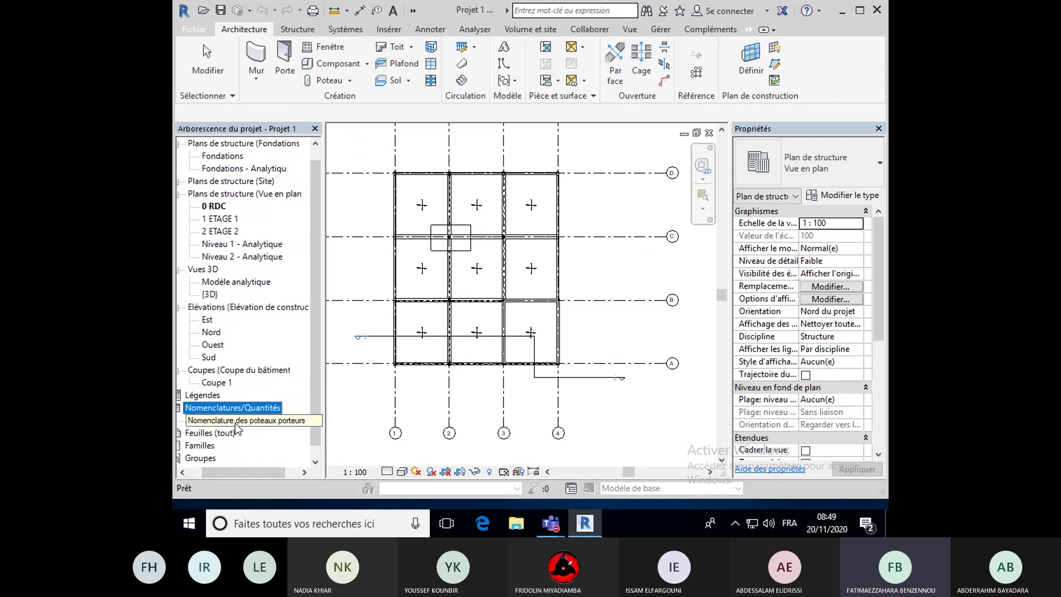
mouse_move(267, 472)
left_mouse_down()
mouse_move(280, 471)
mouse_move(257, 469)
left_mouse_up()
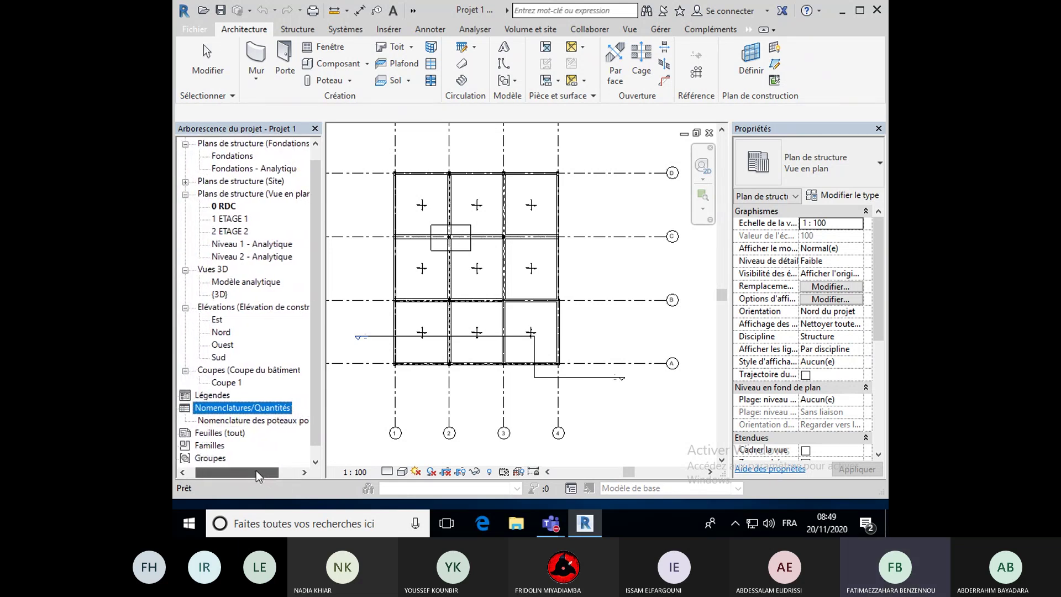
left_click(225, 420)
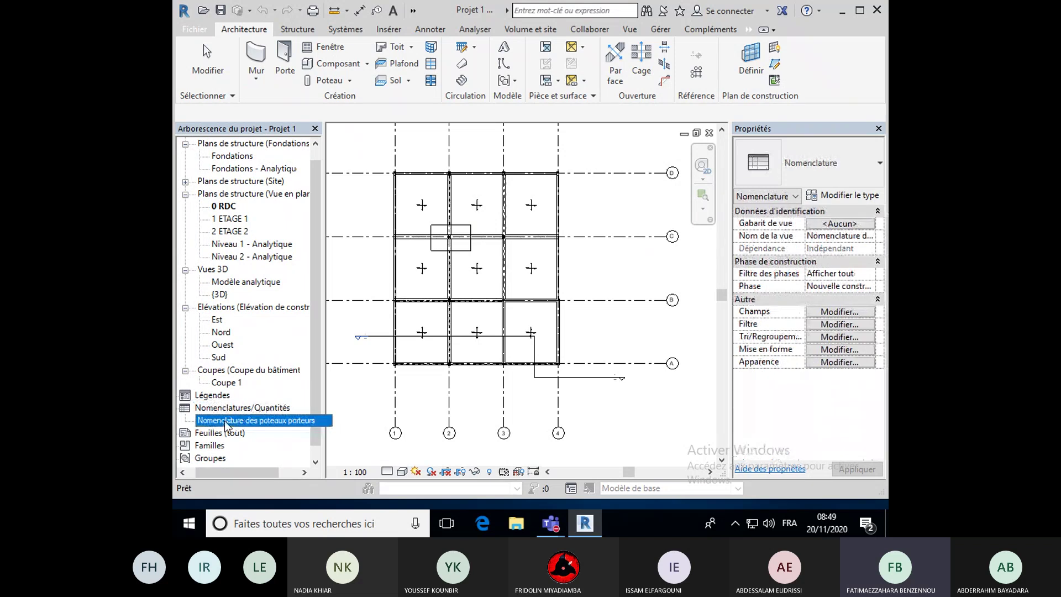
key("Delete")
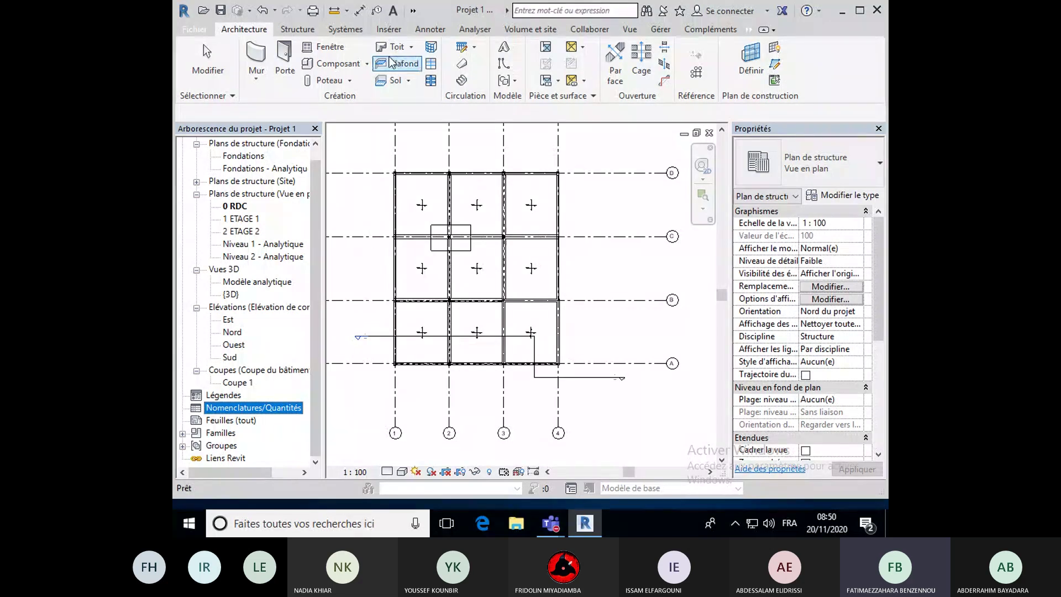
Create a new schedule for the Poteaux porteurs category, named "Nomenclature des poteaux porteurs".
left_click(486, 32)
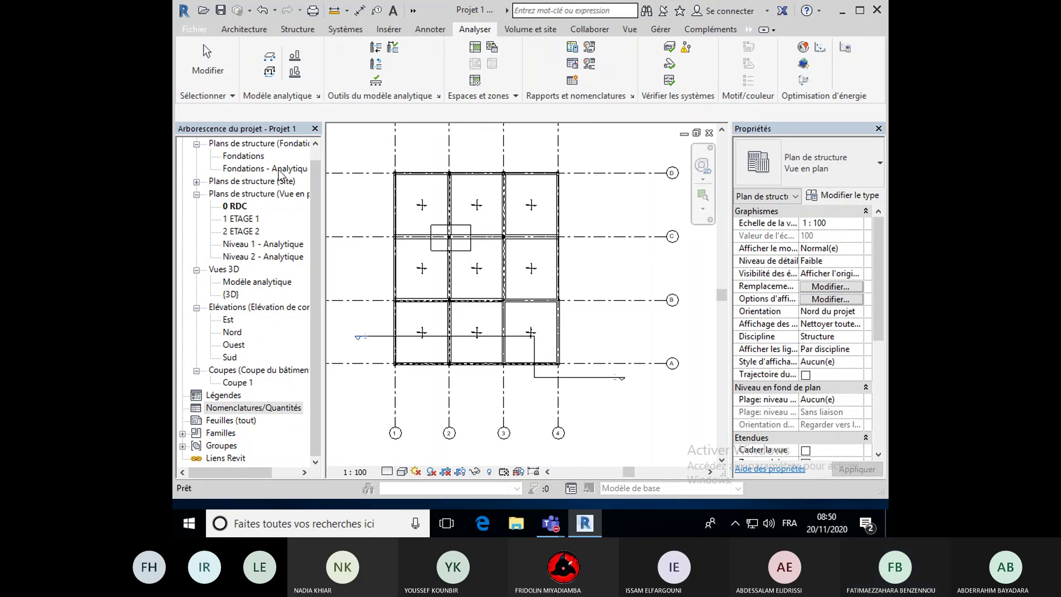
right_click(257, 409)
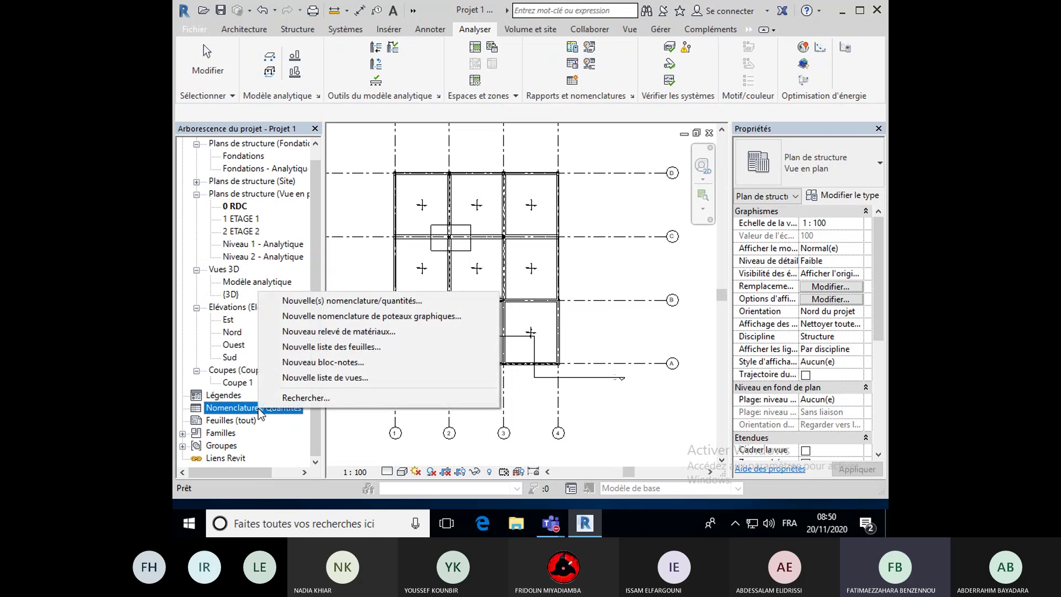
left_click(306, 303)
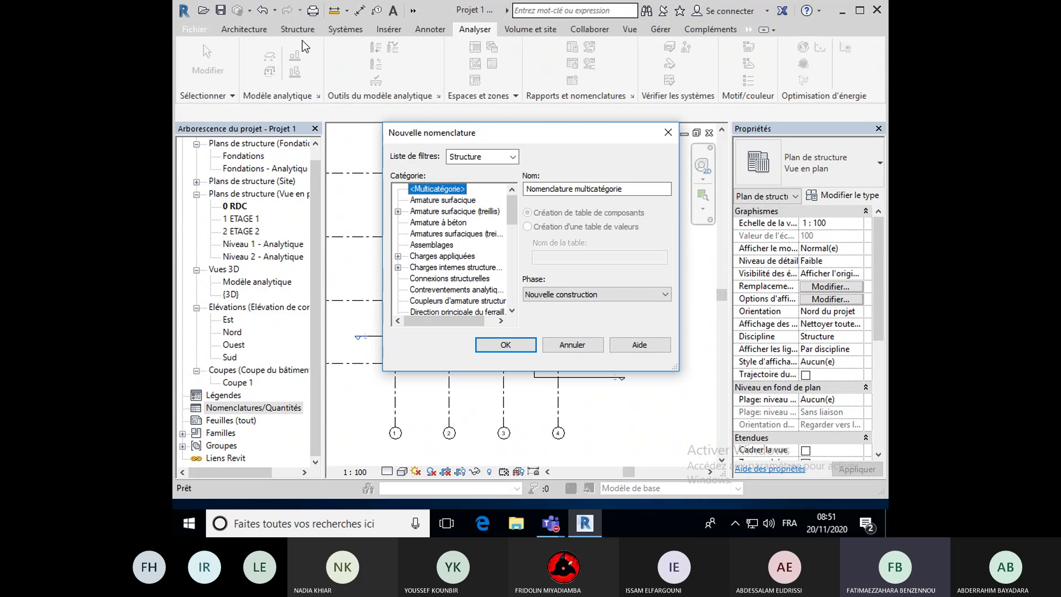
left_click(513, 157)
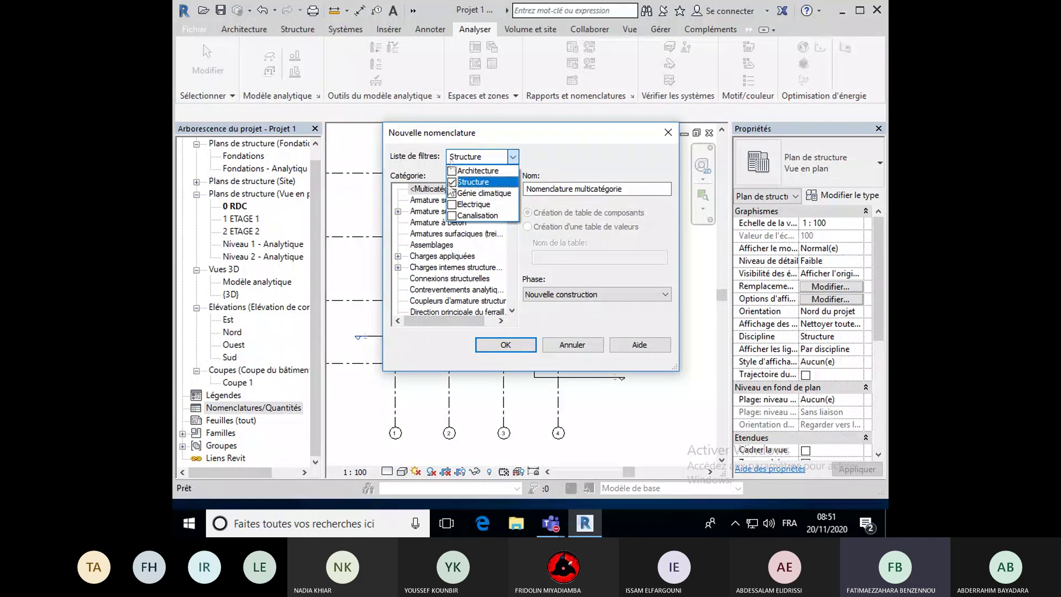
left_click(542, 160)
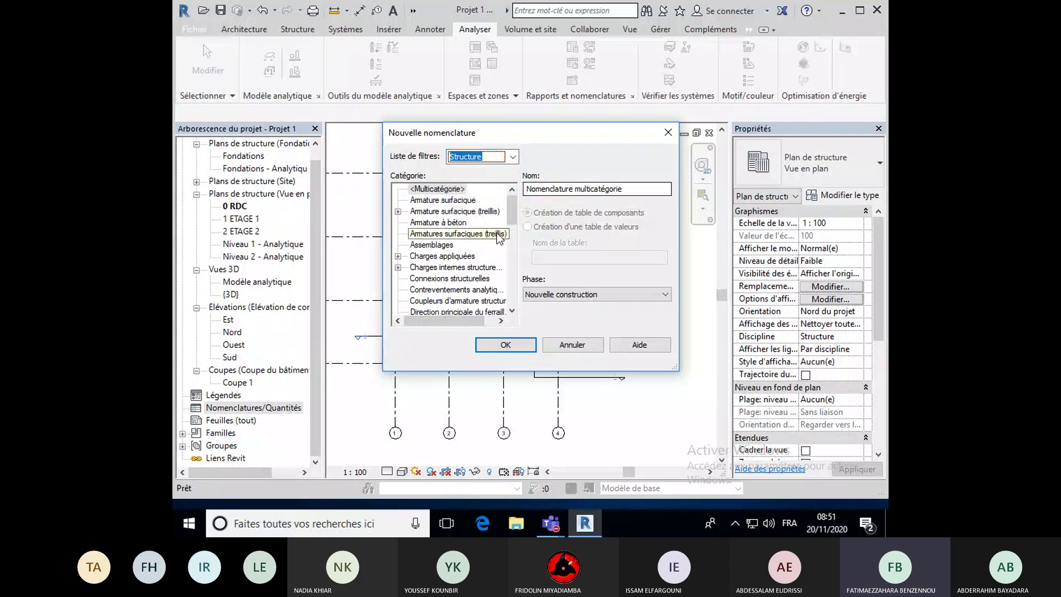
left_click_drag(513, 217, 516, 272)
left_click(456, 269)
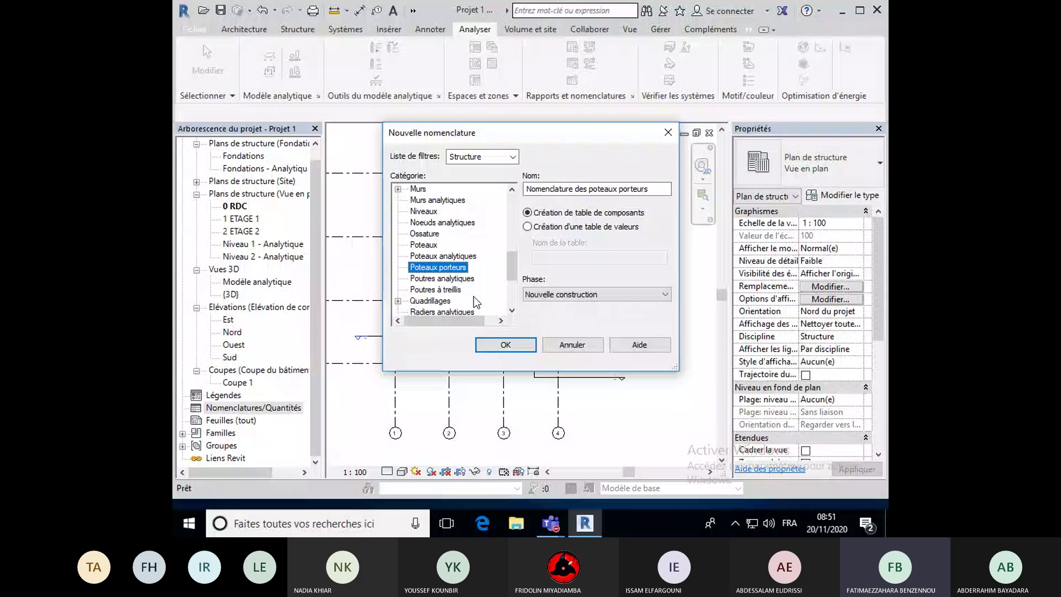
left_click(504, 345)
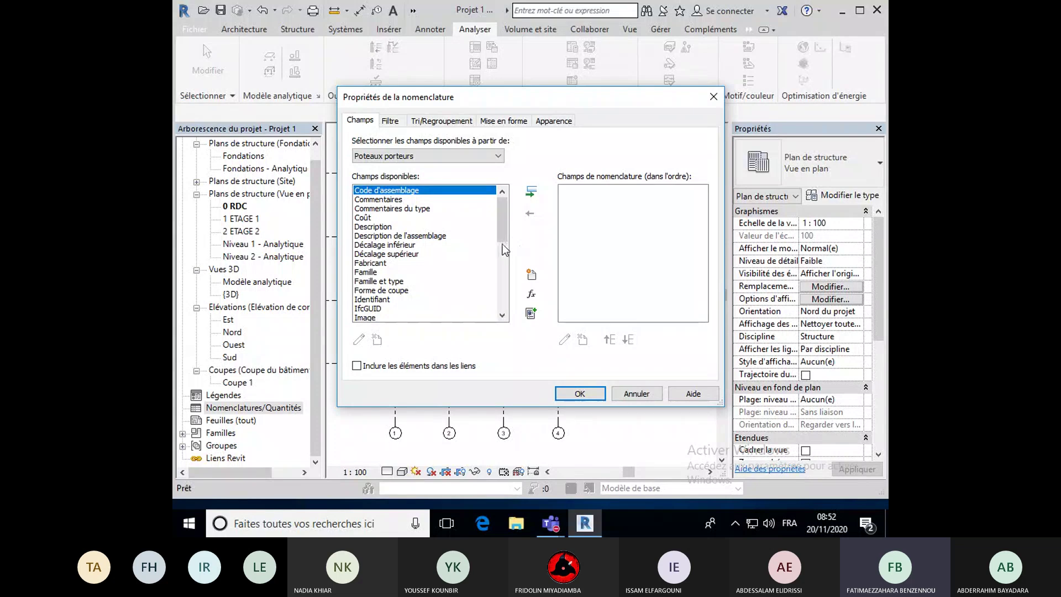
Add the fields Famille et type, Nombre and Niveau de base to the column schedule.
left_click(380, 281)
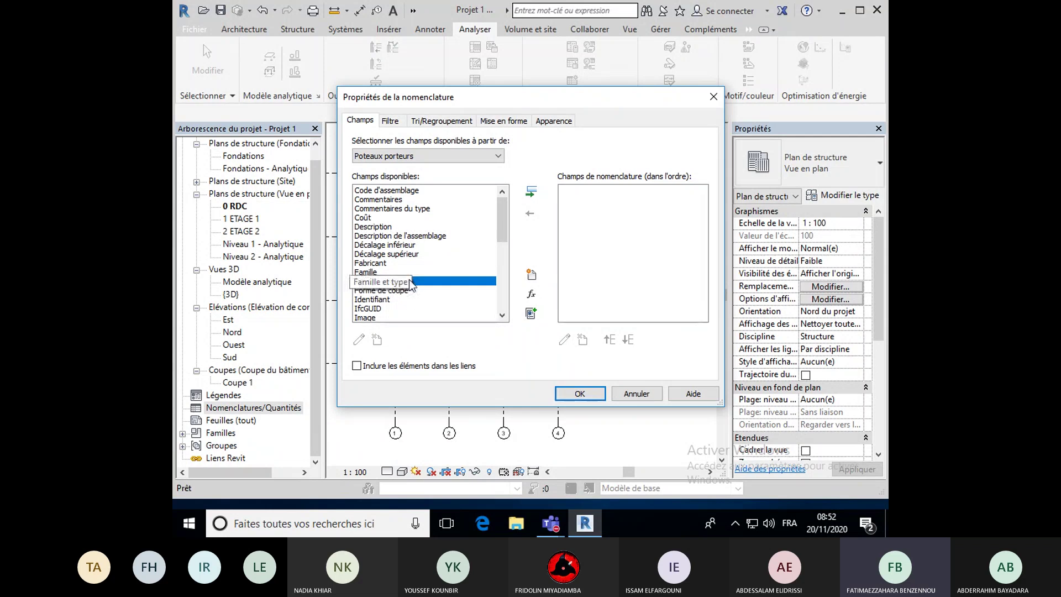
left_click(531, 194)
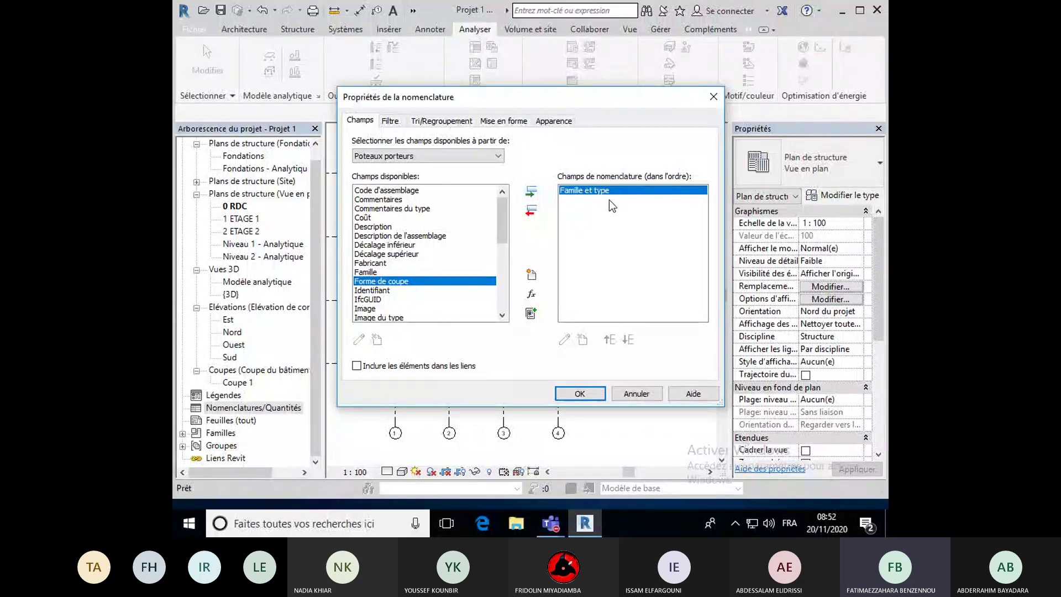
left_click_drag(501, 217, 505, 250)
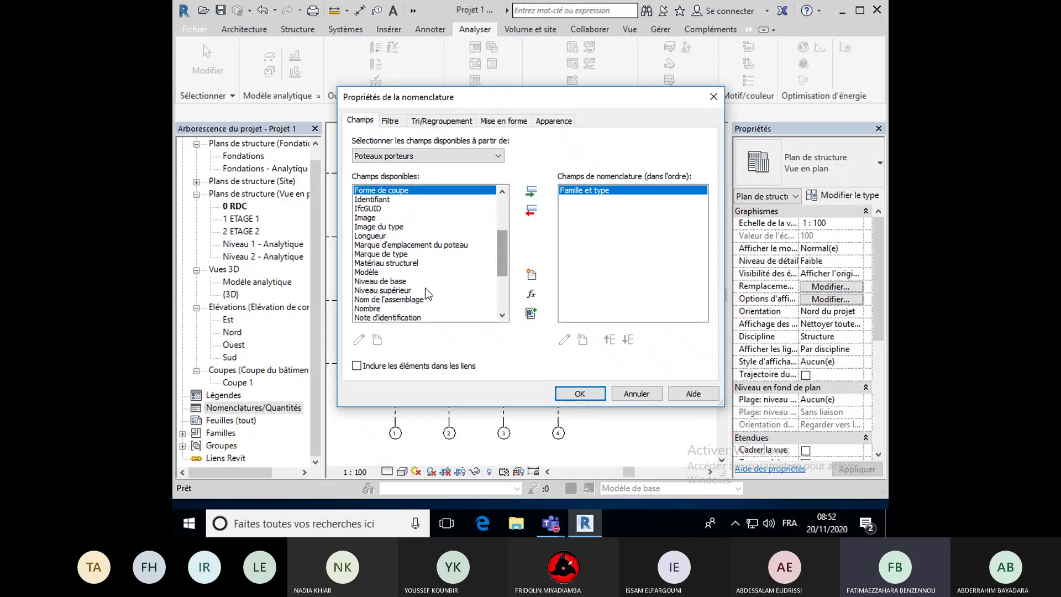
left_click_drag(369, 311, 382, 308)
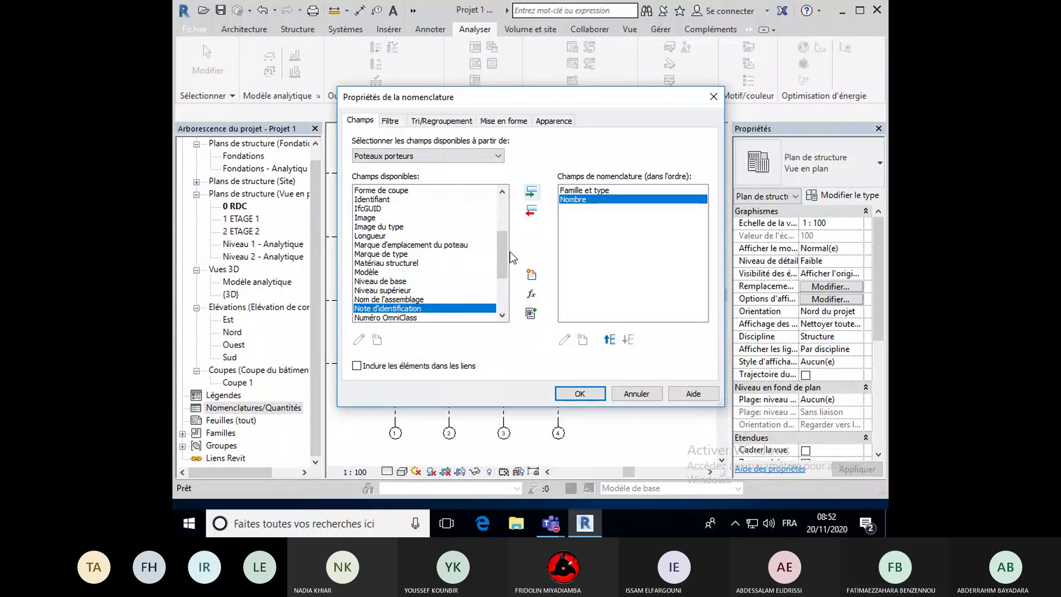
double_click(375, 282)
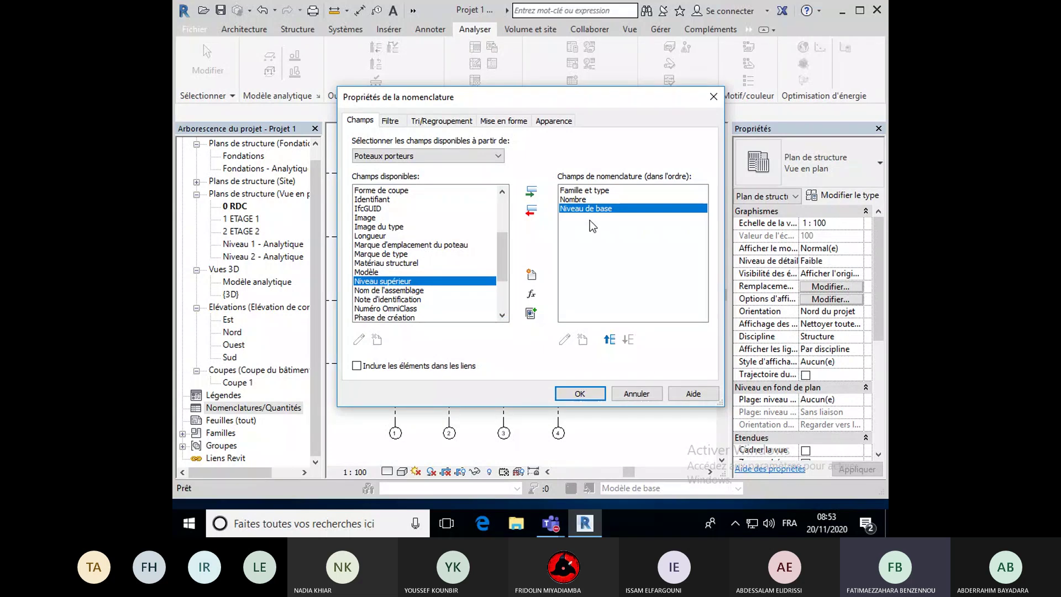
Add the Volume and Coût fields to the column schedule and generate its table.
left_click_drag(504, 254, 506, 282)
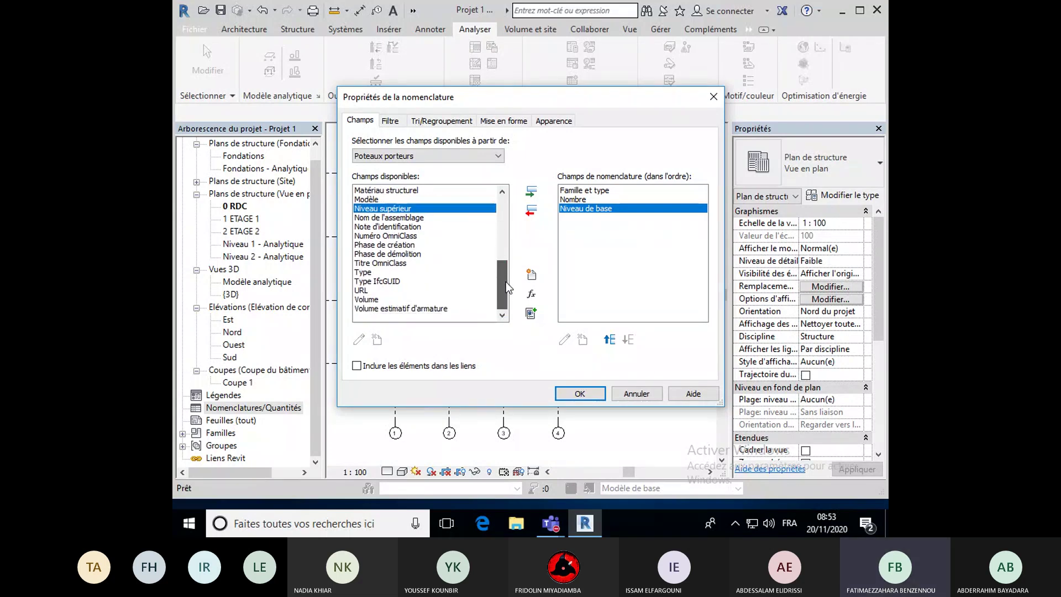
left_click(365, 299)
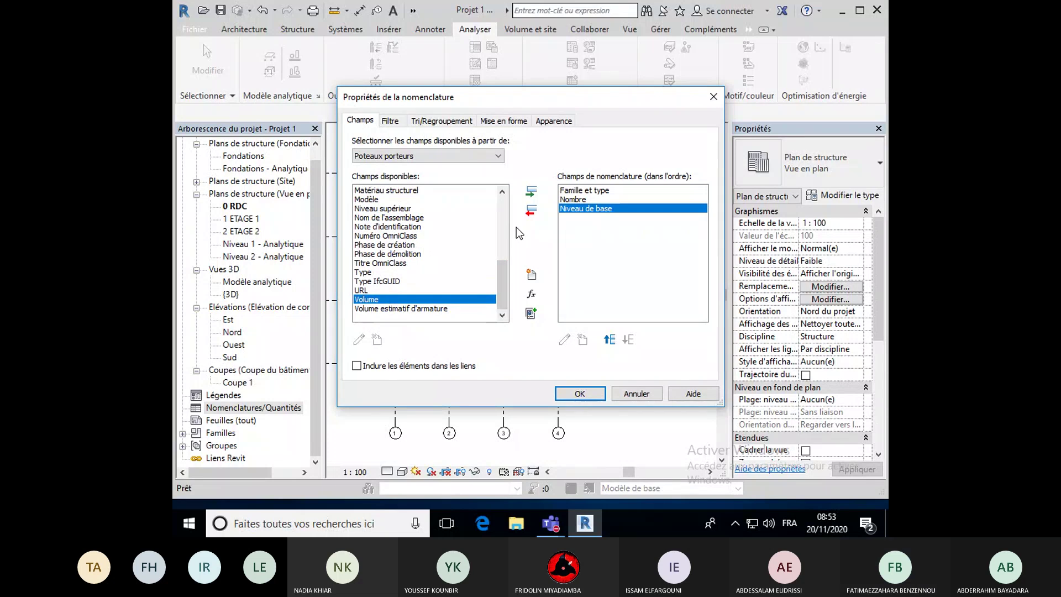
left_click(531, 191)
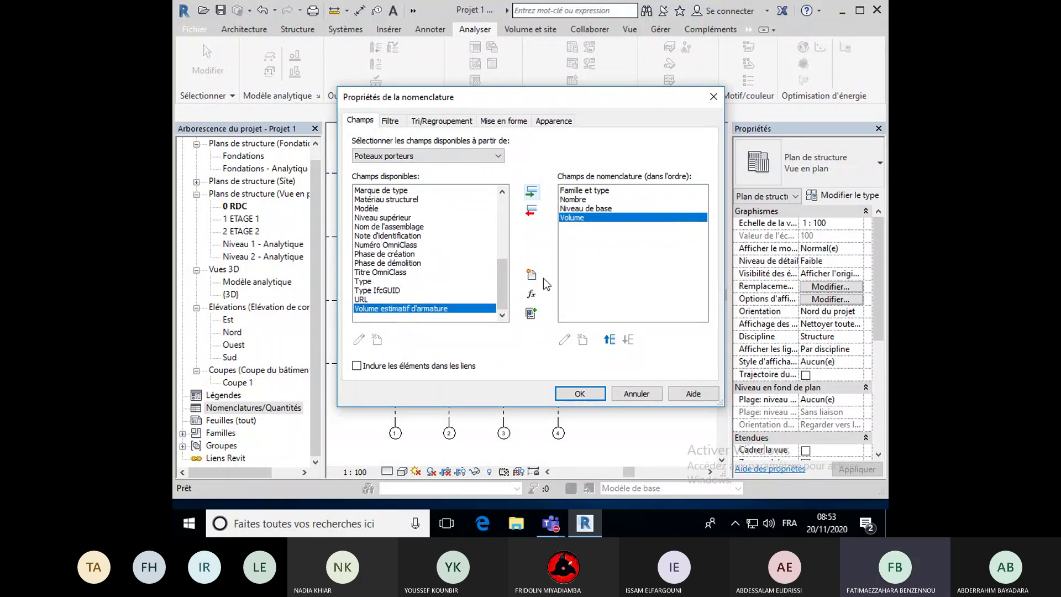
left_click_drag(499, 280, 501, 212)
left_click(419, 217)
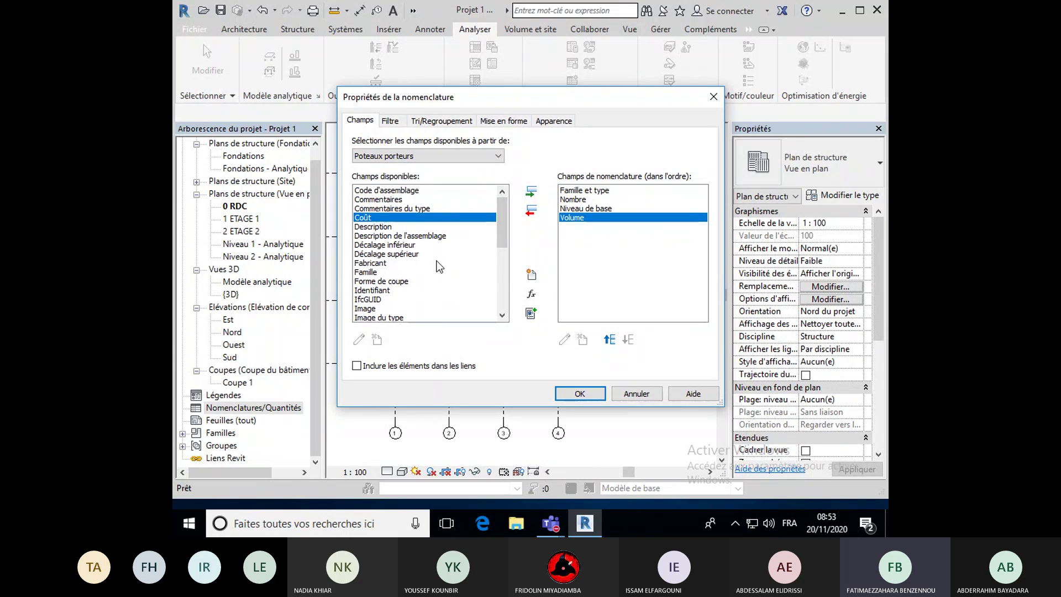
left_click(530, 191)
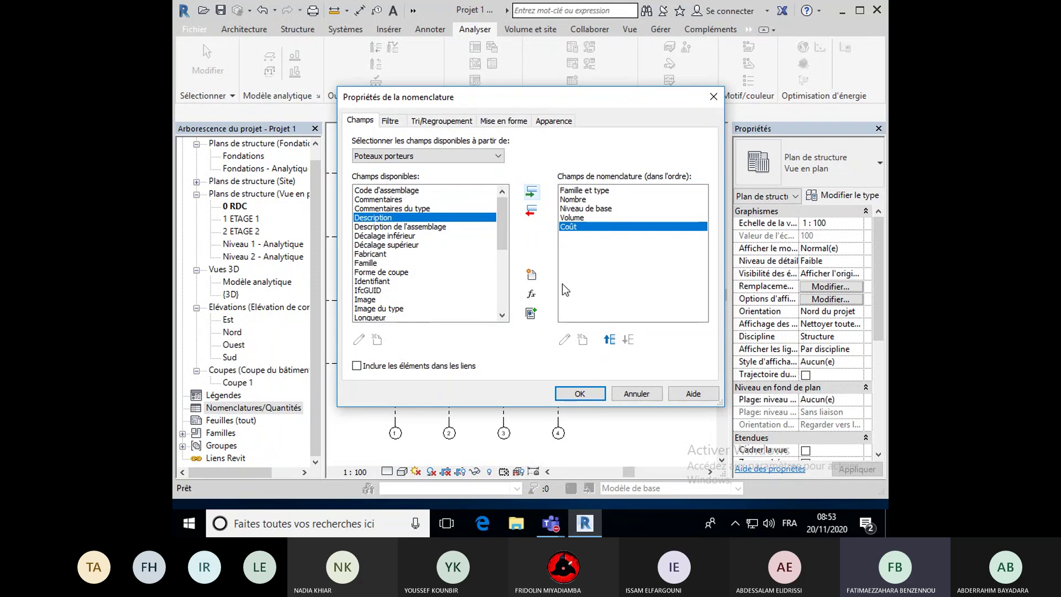
left_click(577, 394)
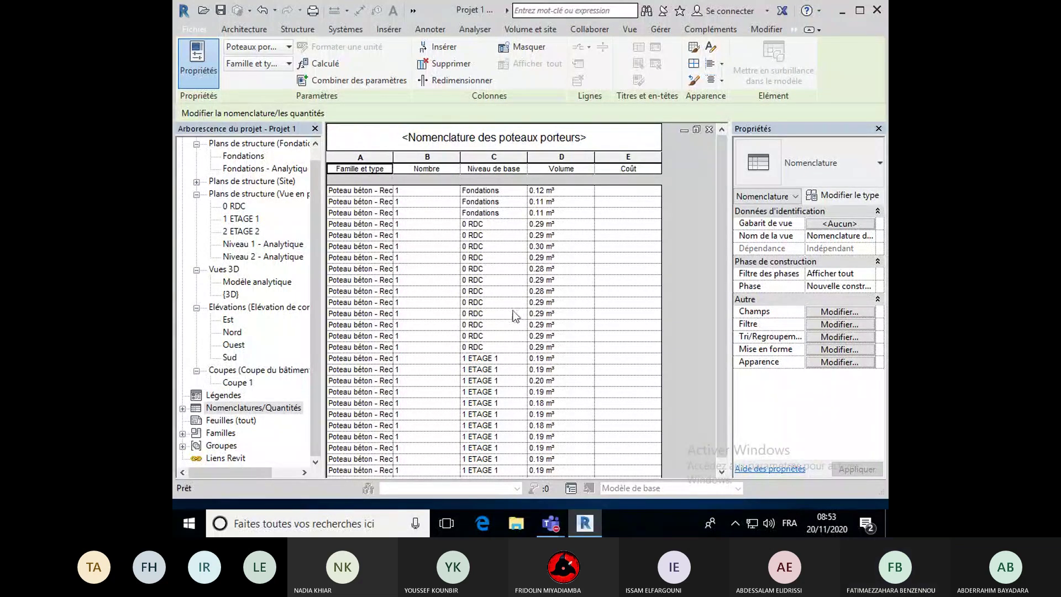
Widen the Famille et type column of the schedule until the full column type names fit.
scroll(498, 336, "down", 1)
scroll(499, 341, "up", 1)
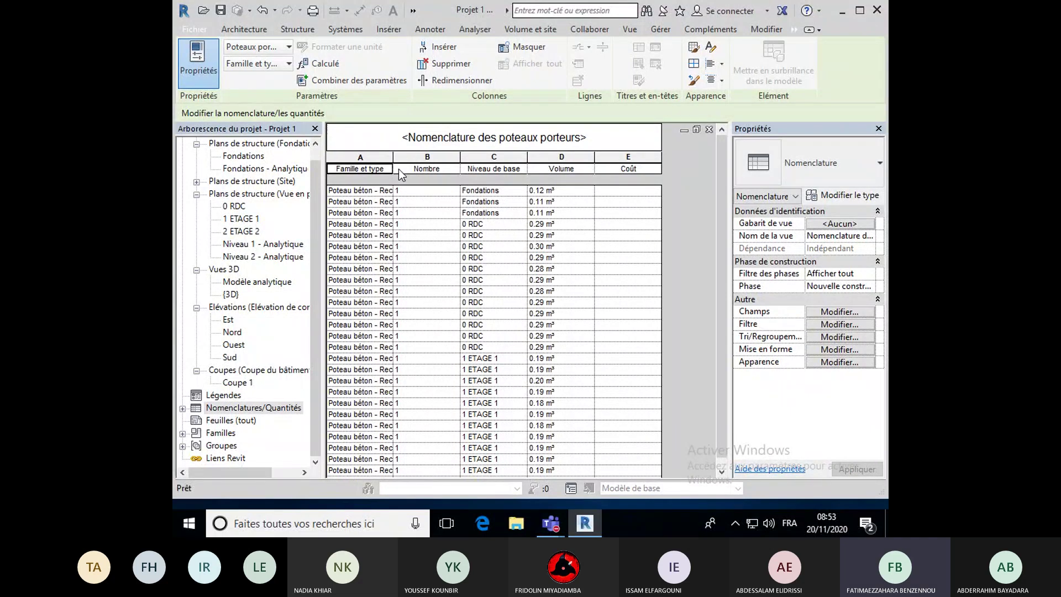
left_click_drag(391, 168, 510, 168)
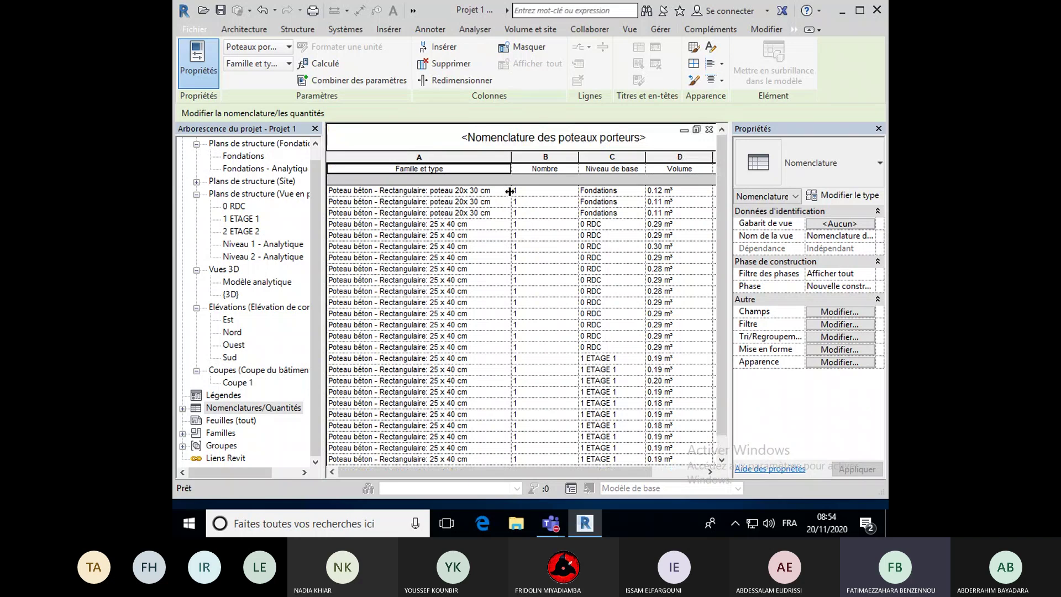
Examine the column schedule's rows across the Famille et type, Nombre, Niveau de base, Volume and Coût columns.
scroll(464, 386, "down", 1)
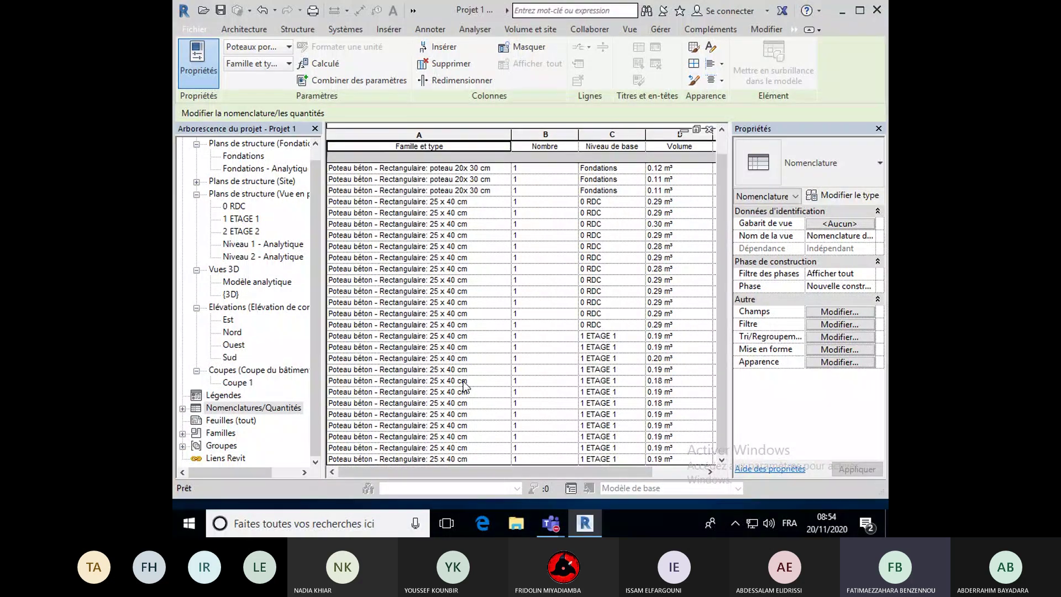
scroll(464, 387, "up", 1)
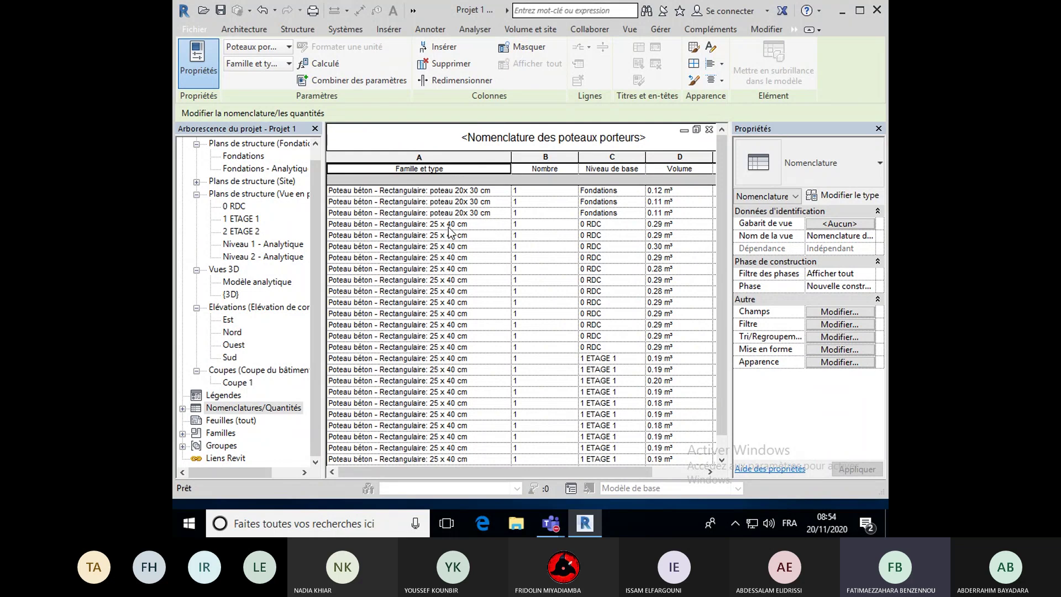
left_click_drag(486, 471, 514, 470)
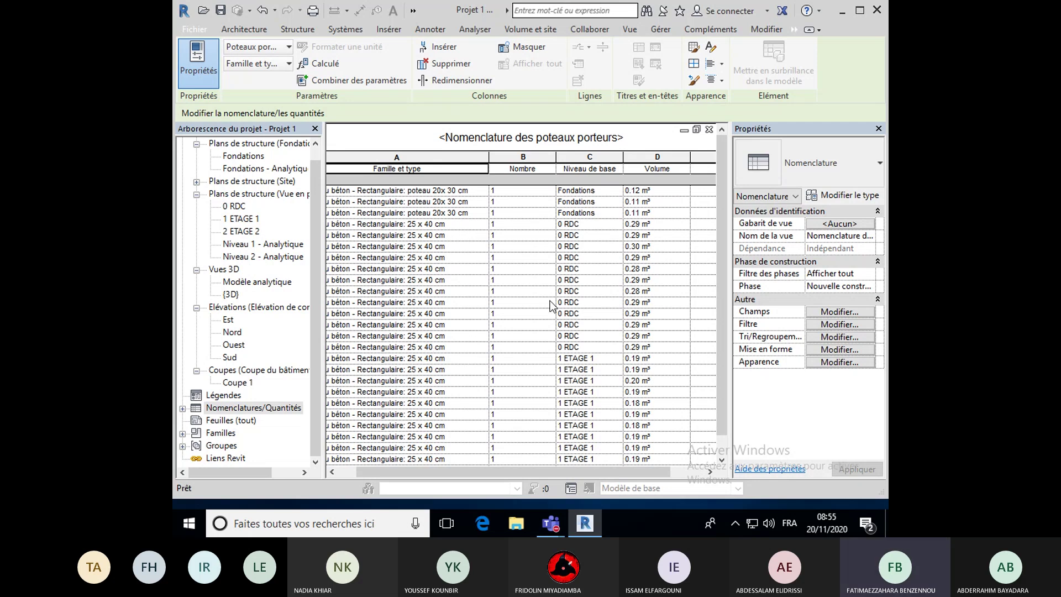
scroll(521, 392, "down", 1)
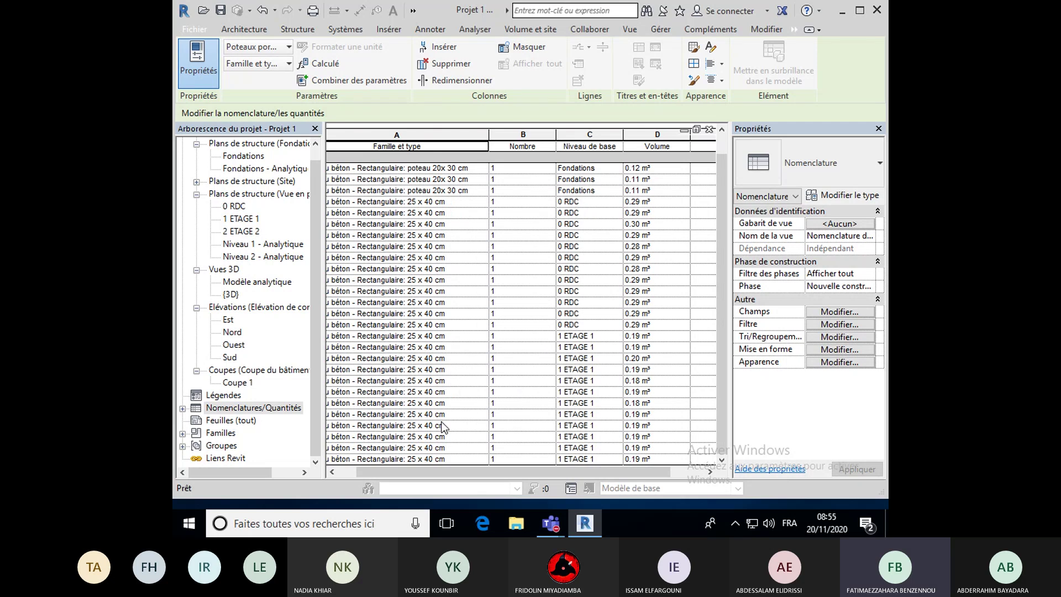
scroll(472, 415, "up", 1)
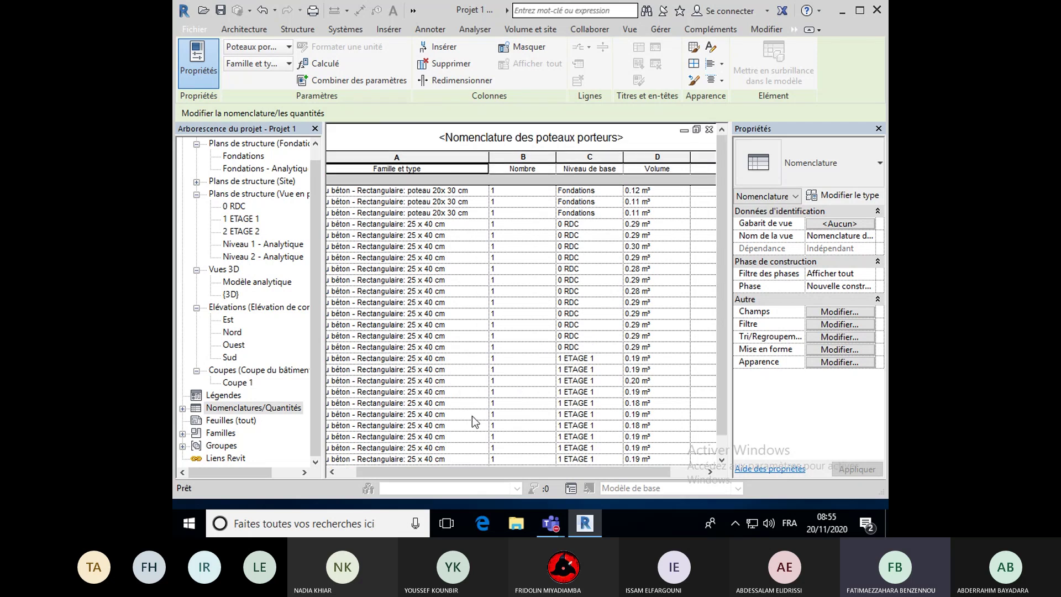
left_click_drag(569, 470, 601, 470)
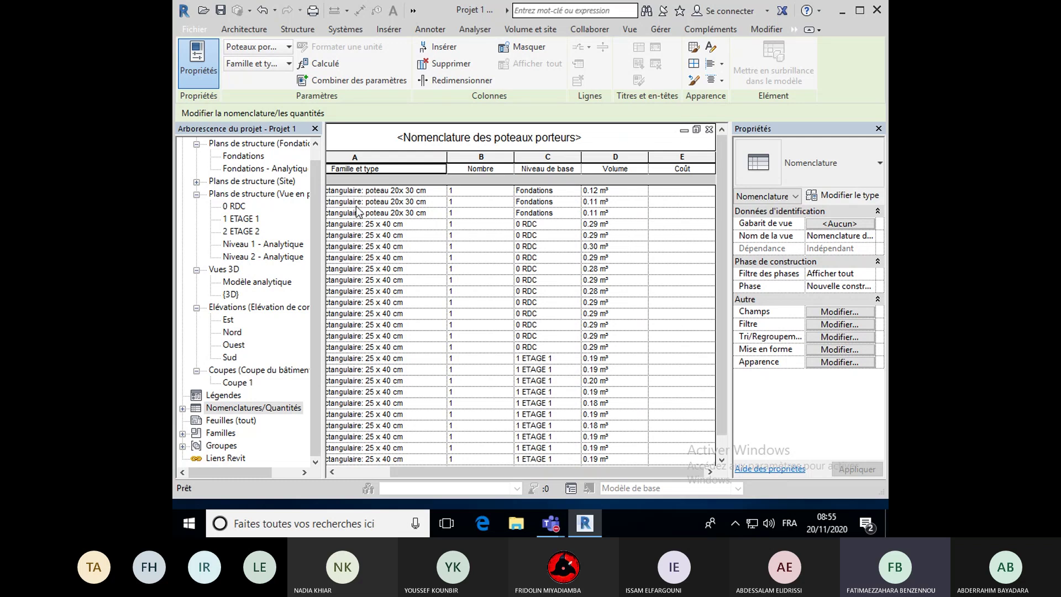
left_click(372, 193)
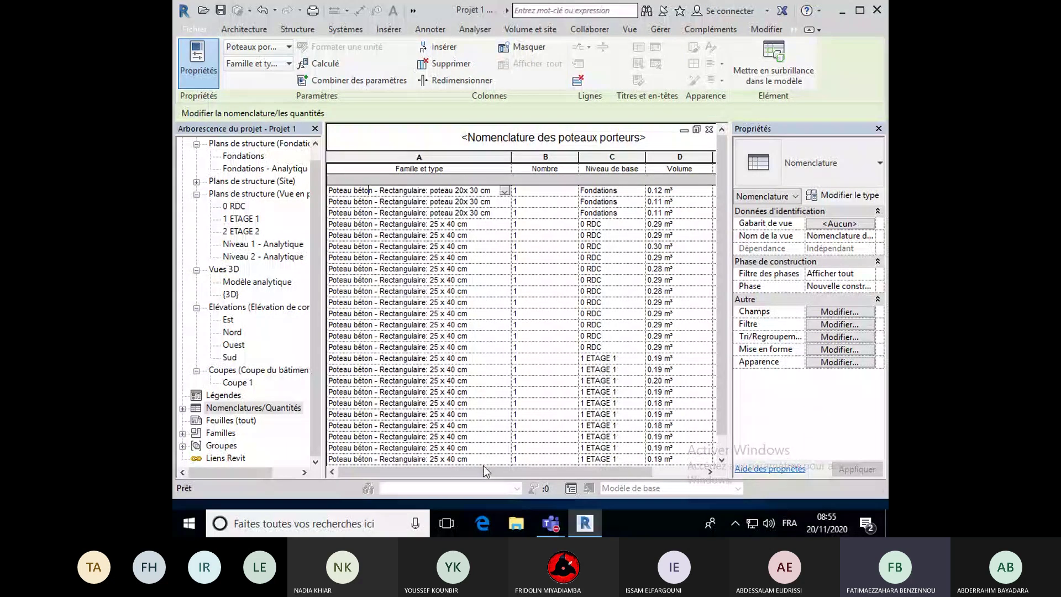
left_click_drag(483, 470, 532, 470)
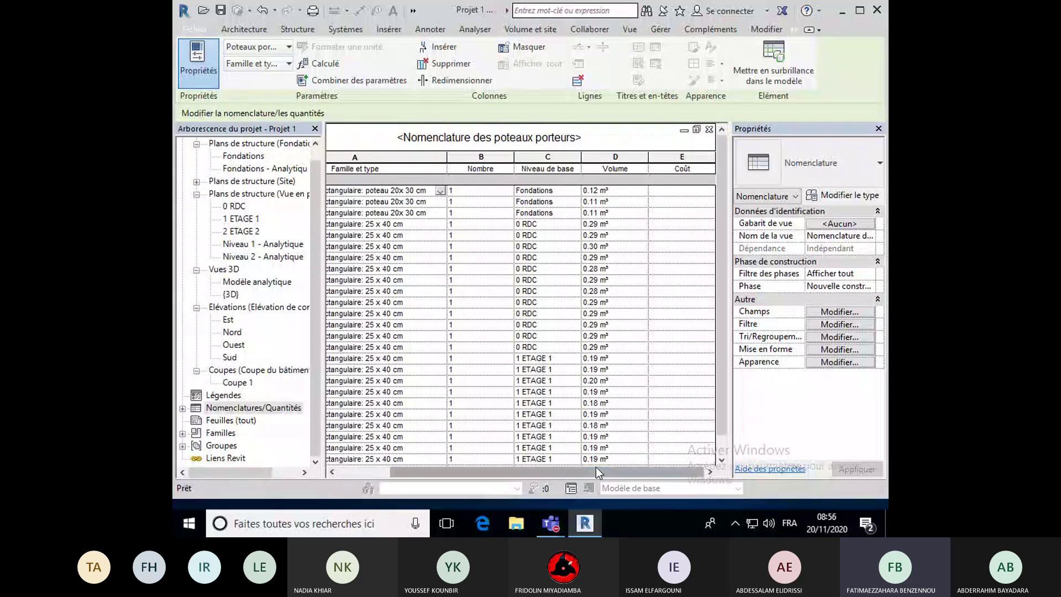
left_click_drag(598, 472, 532, 474)
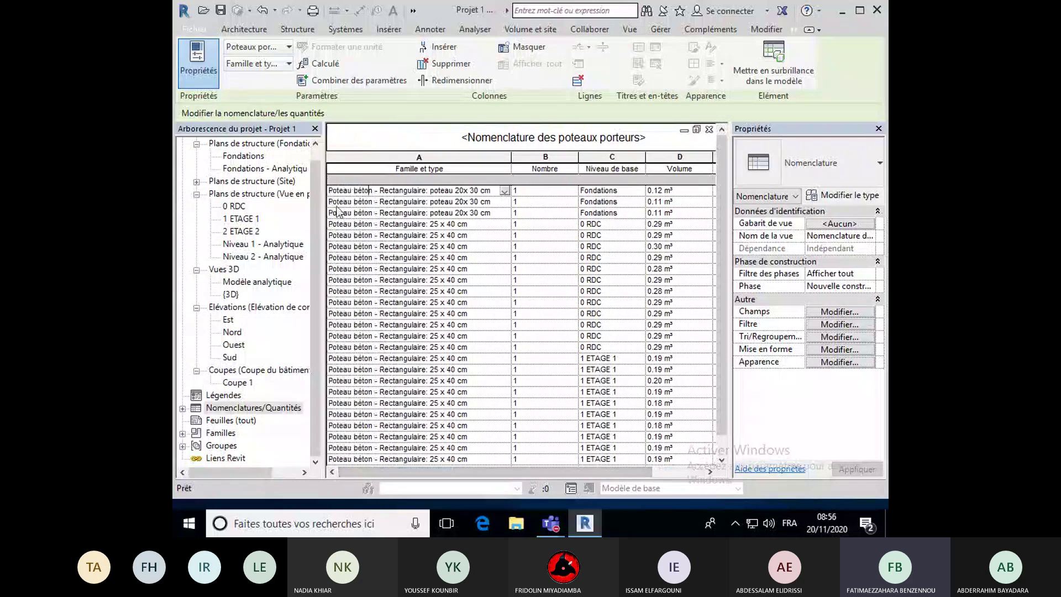
scroll(365, 247, "down", 1)
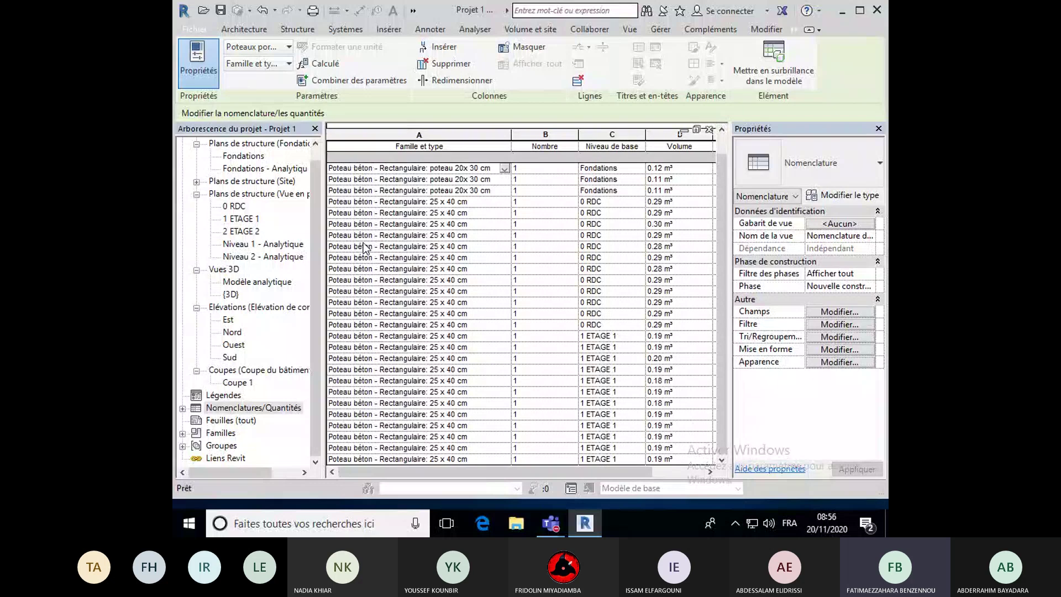
scroll(365, 247, "up", 1)
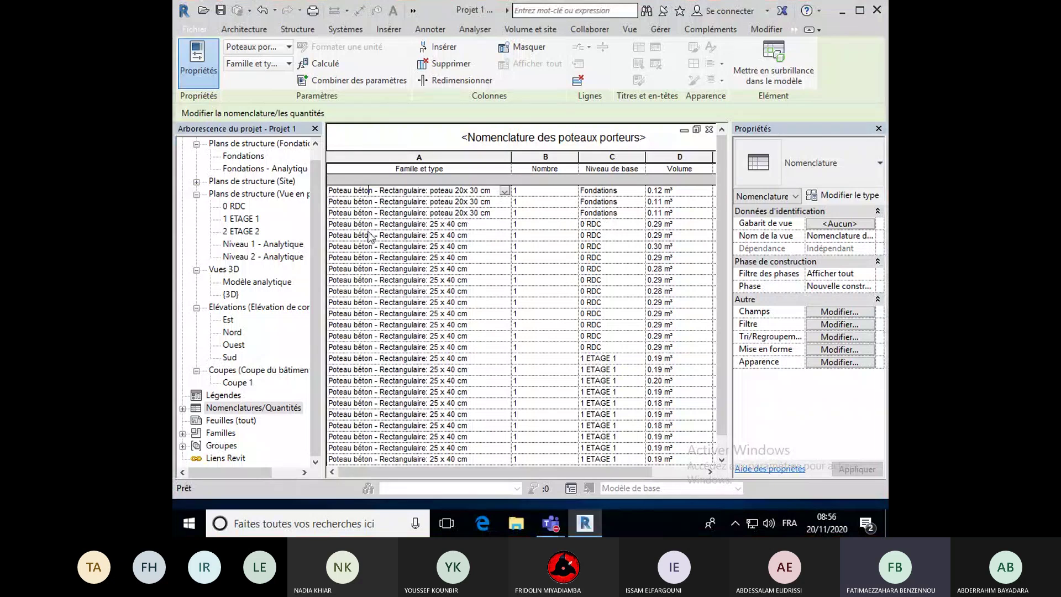
scroll(514, 356, "down", 1)
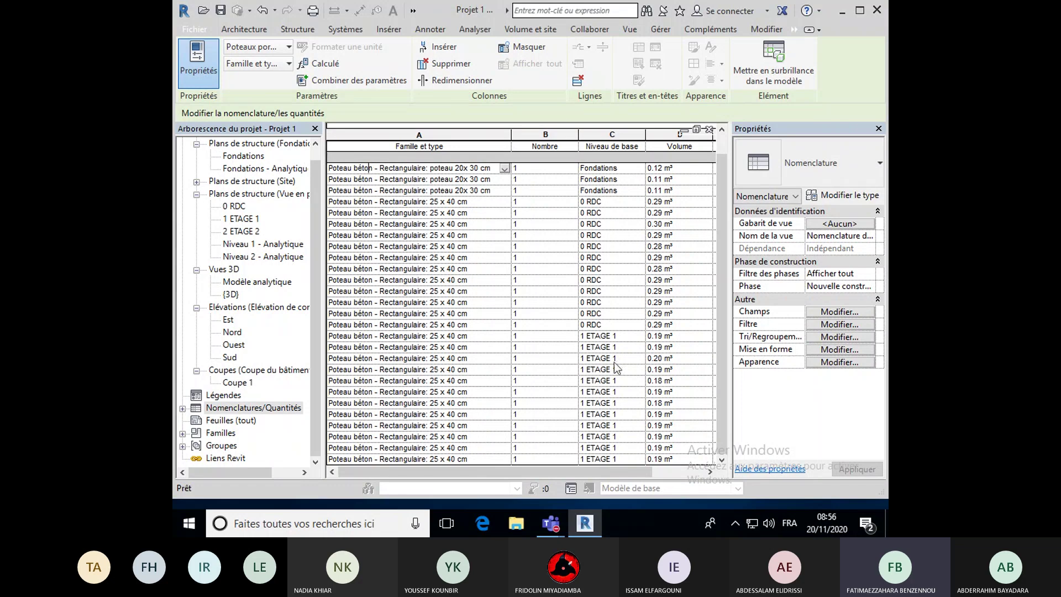
scroll(613, 370, "up", 1)
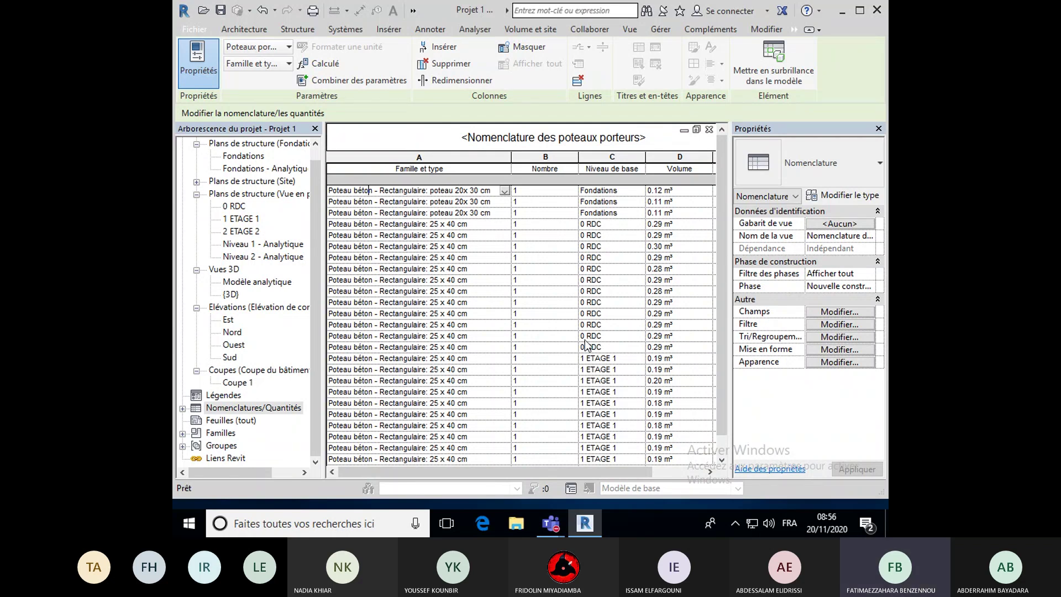
left_click_drag(526, 473, 562, 472)
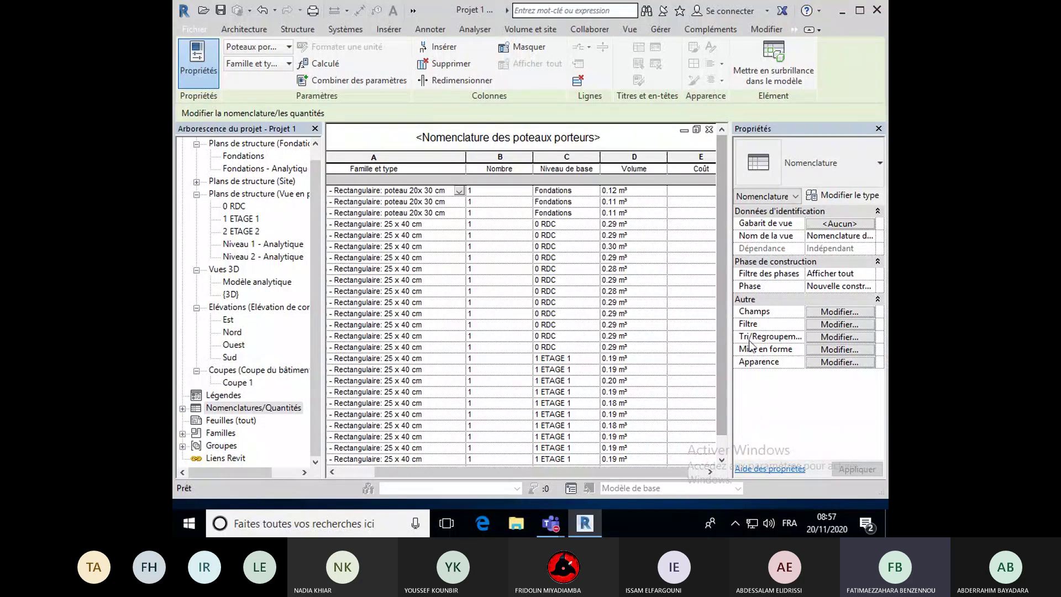
Set the column schedule to sort by Niveau de base in ascending order.
left_click(818, 337)
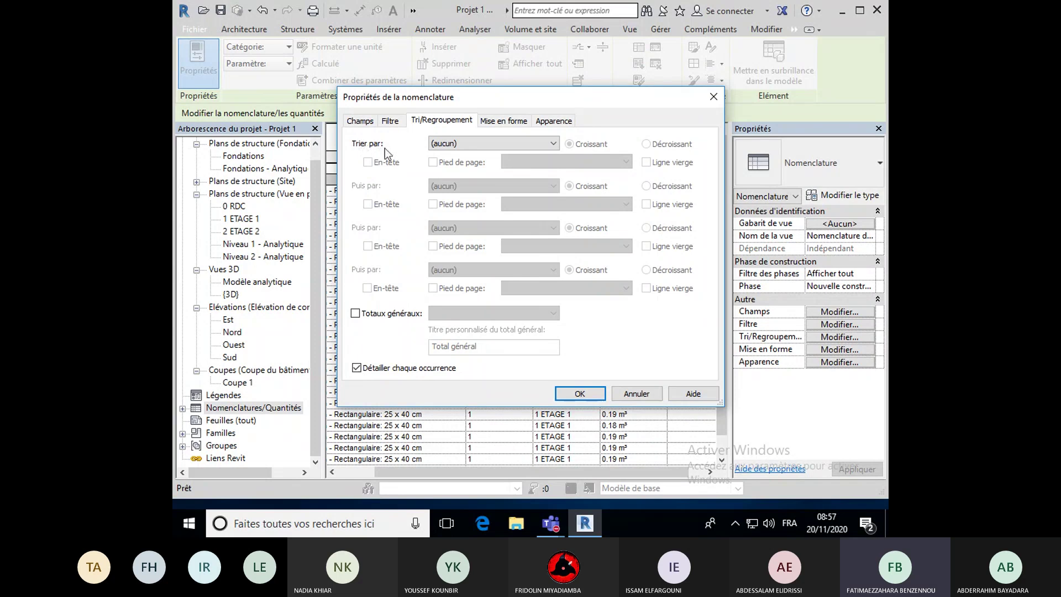
left_click_drag(476, 102, 369, 296)
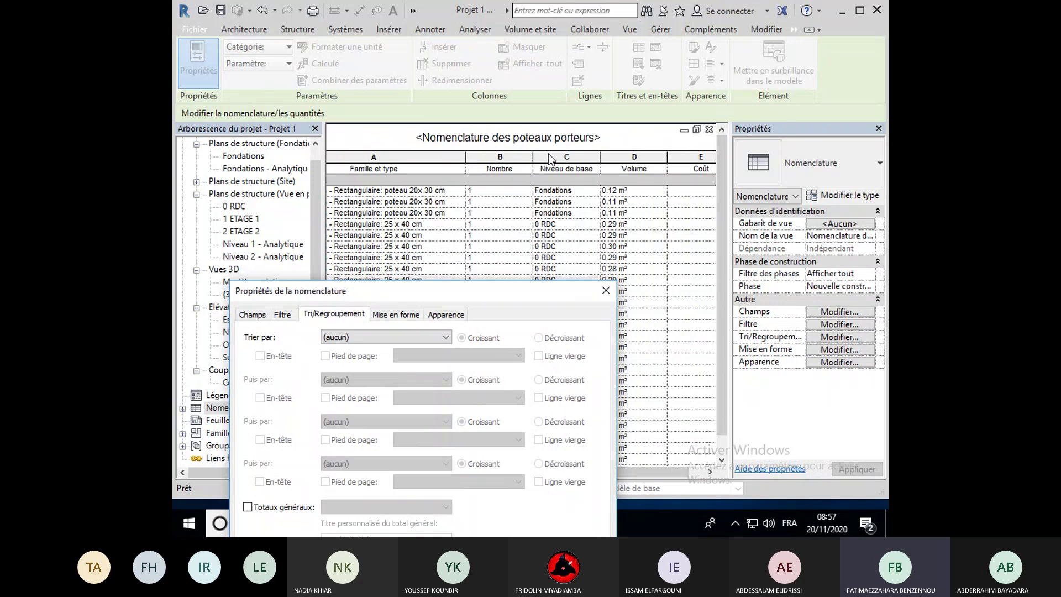
left_click(419, 198)
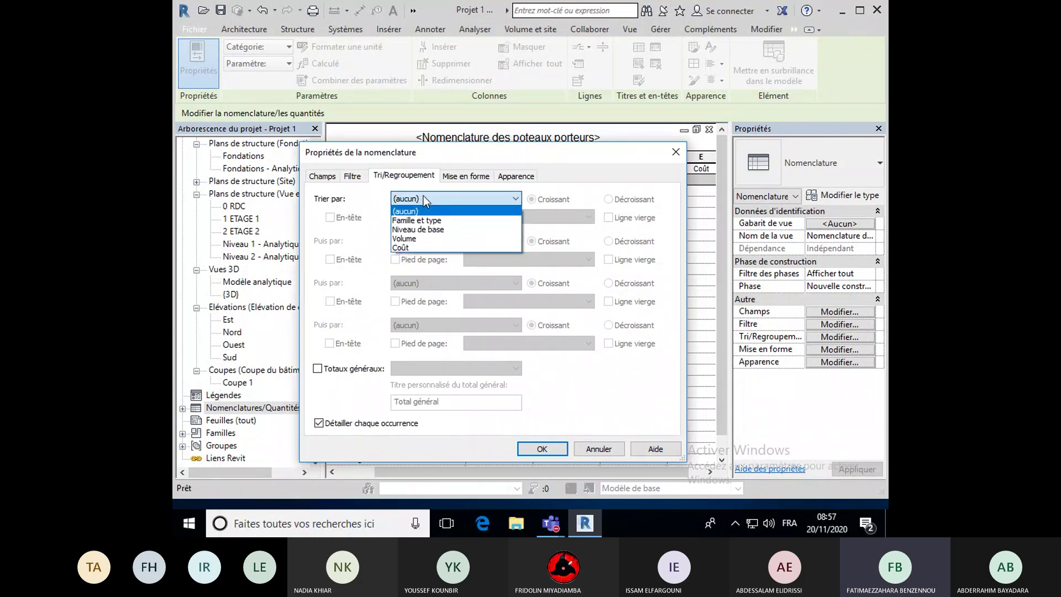
left_click(427, 228)
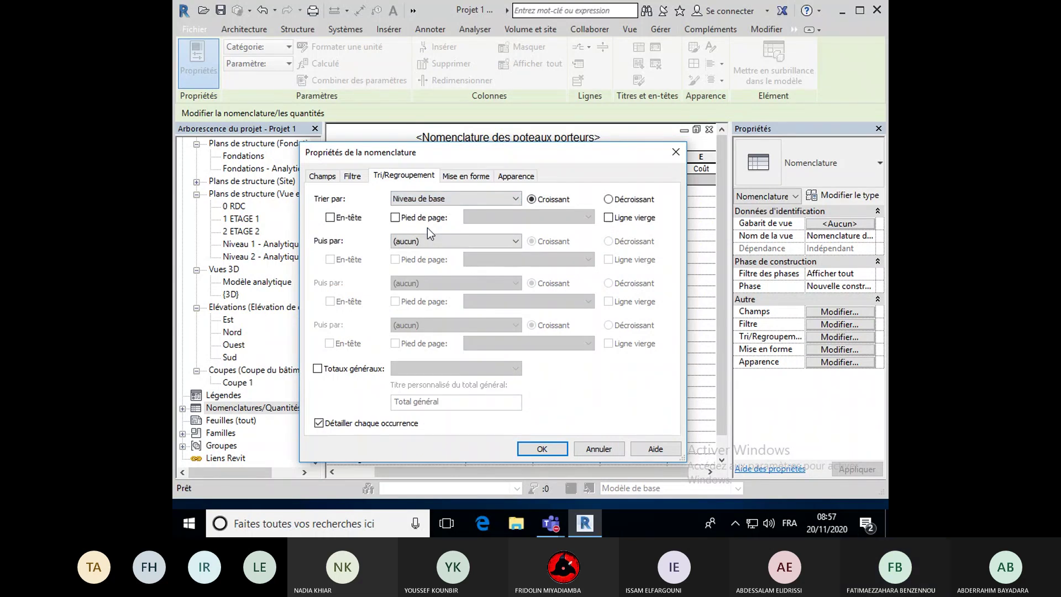
left_click_drag(446, 159, 431, 158)
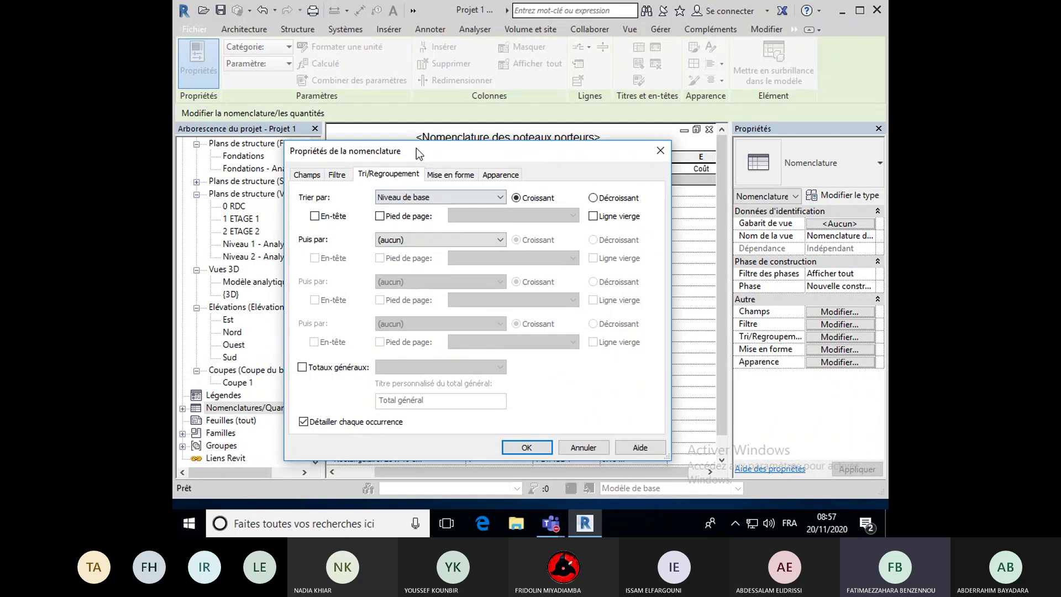
Add a footer showing Titre, nombre et totaux and a blank line to each Niveau de base group.
left_click_drag(416, 148, 423, 327)
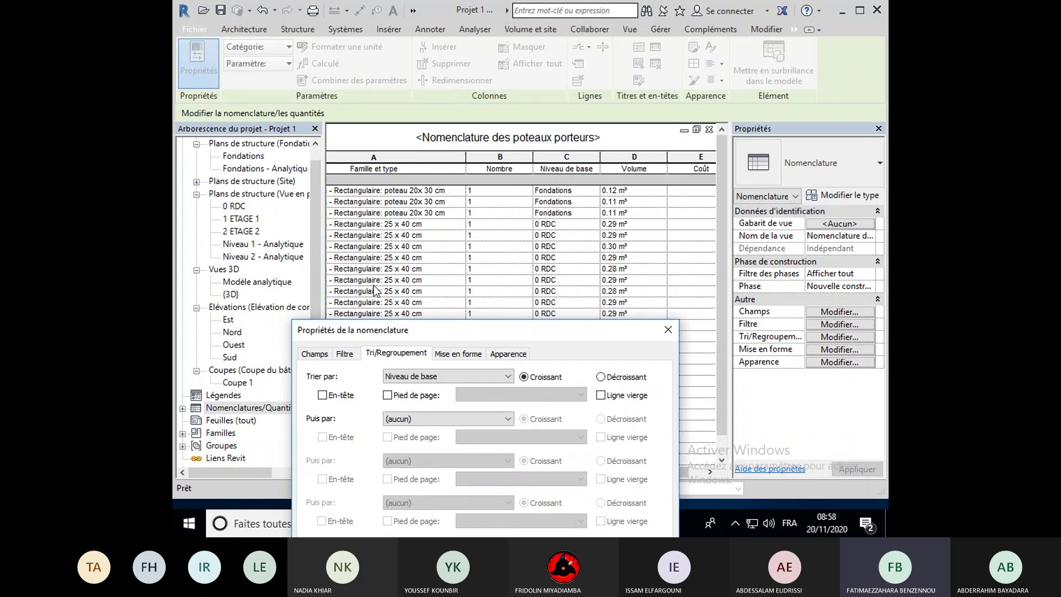
left_click(388, 396)
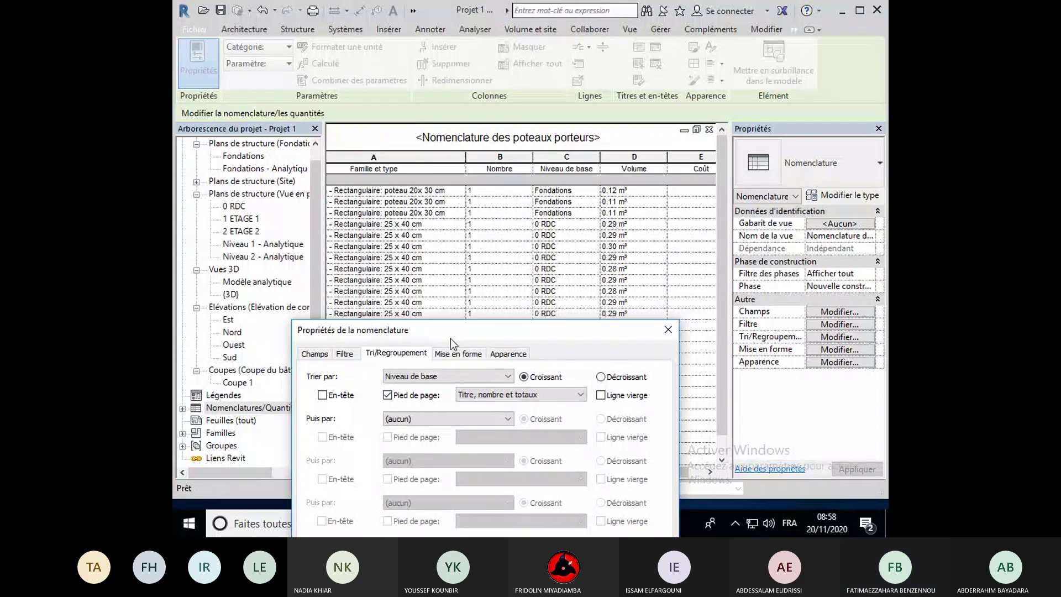
left_click_drag(450, 339, 441, 262)
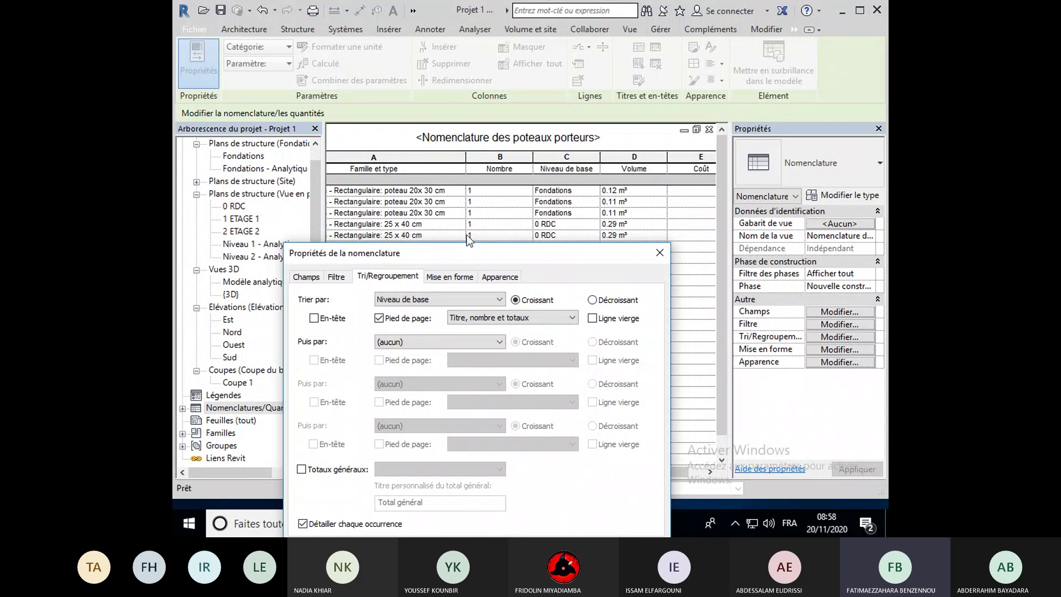
left_click(592, 318)
left_click_drag(549, 256, 592, 168)
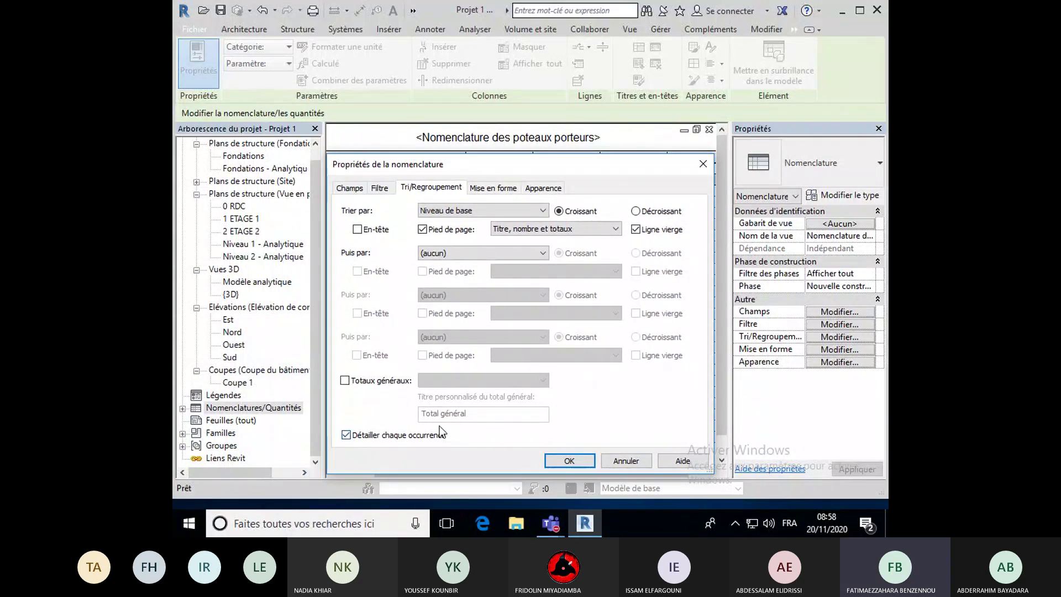
left_click_drag(458, 165, 480, 364)
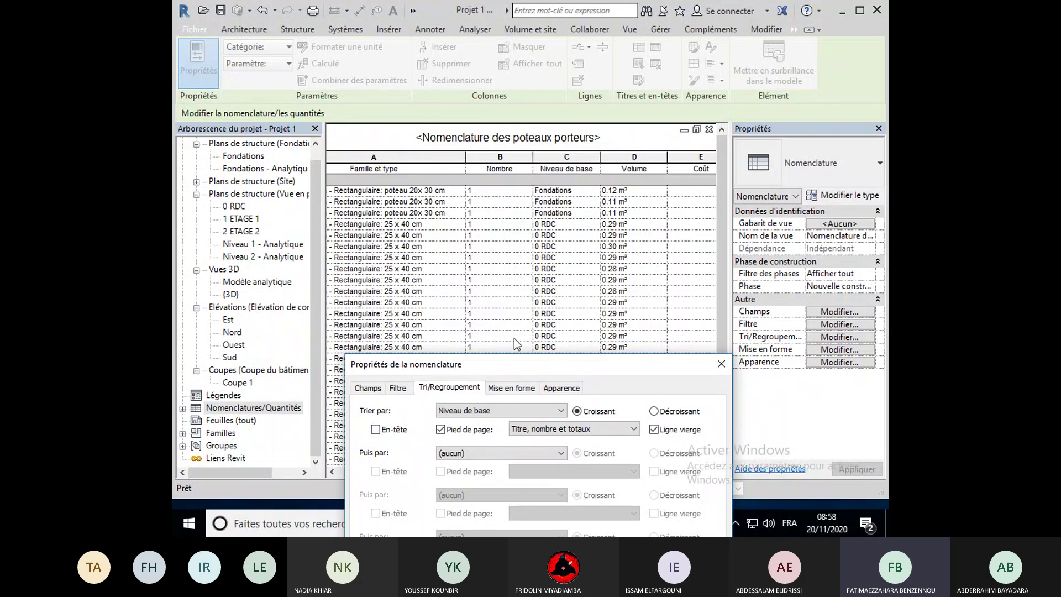
left_click_drag(524, 371, 484, 138)
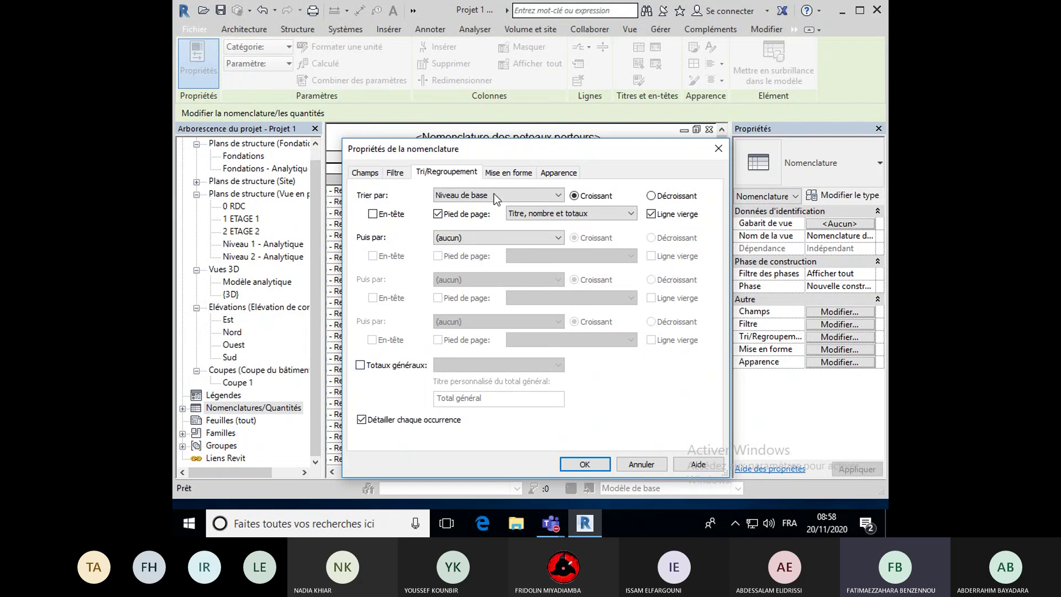
Enable Totaux généraux with Titre, nombre et totaux, disable Détailler chaque occurrence, and apply the sorting settings to the schedule.
left_click_drag(512, 148, 683, 110)
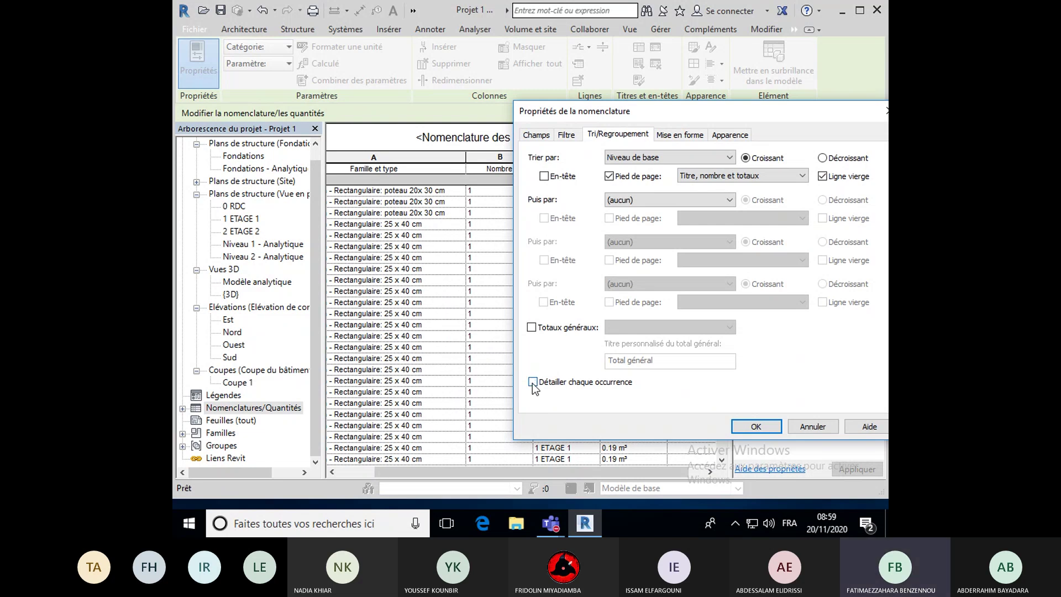
left_click(532, 327)
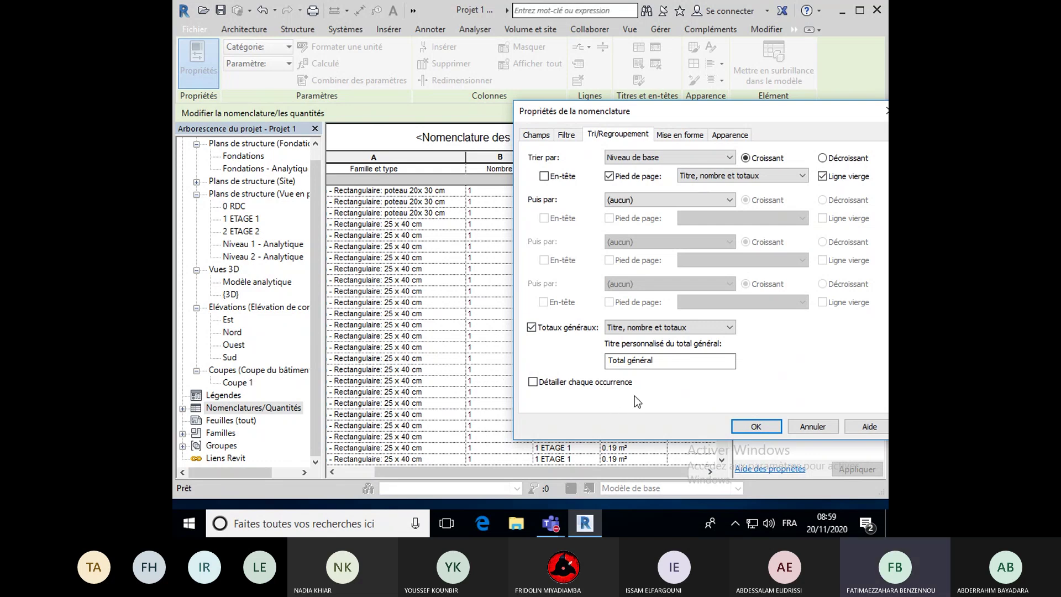
left_click(755, 427)
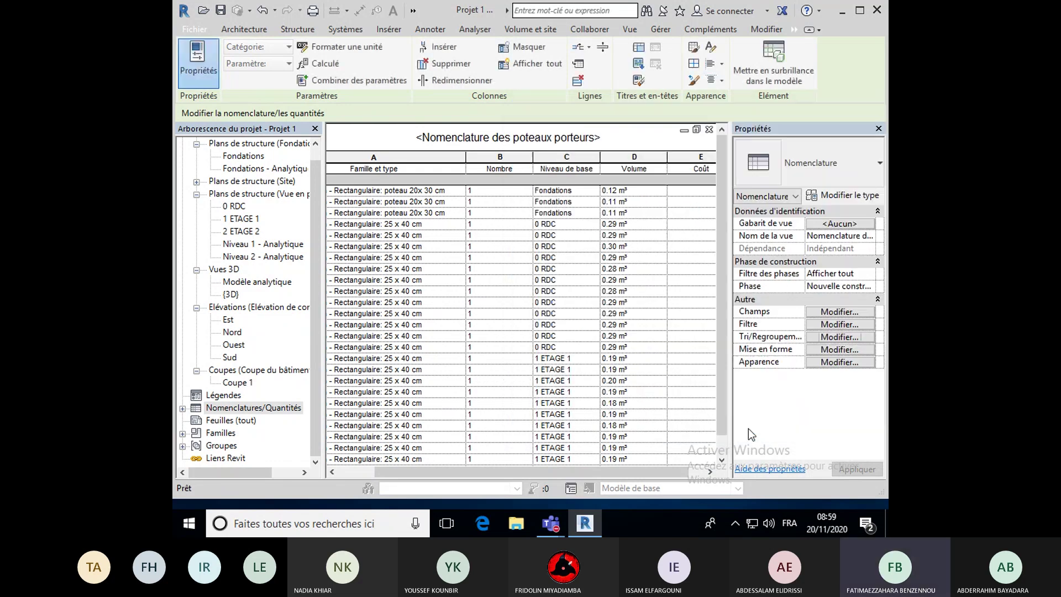
left_click(820, 337)
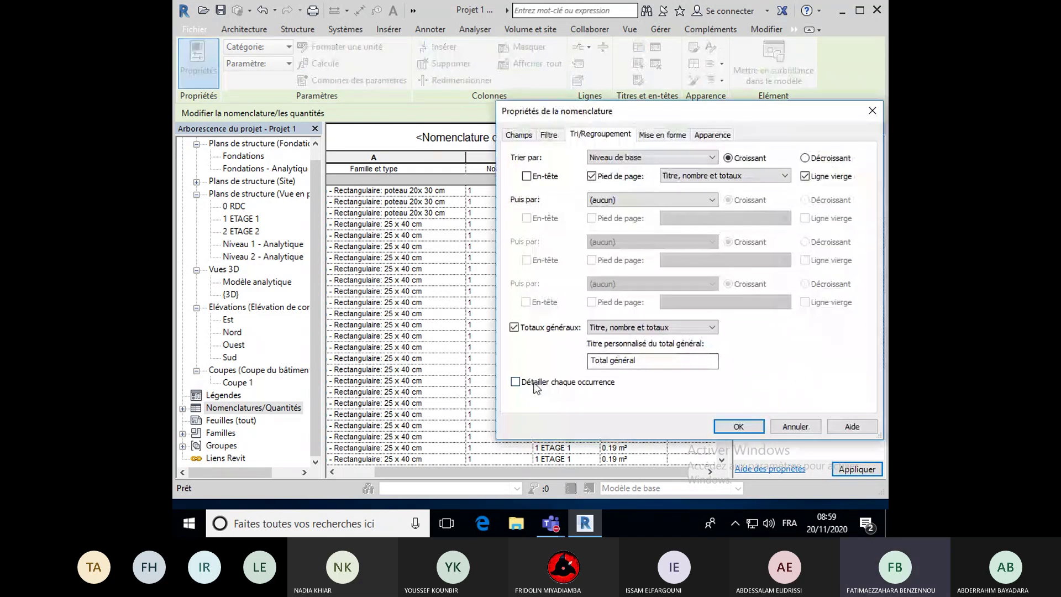
left_click_drag(669, 118, 502, 128)
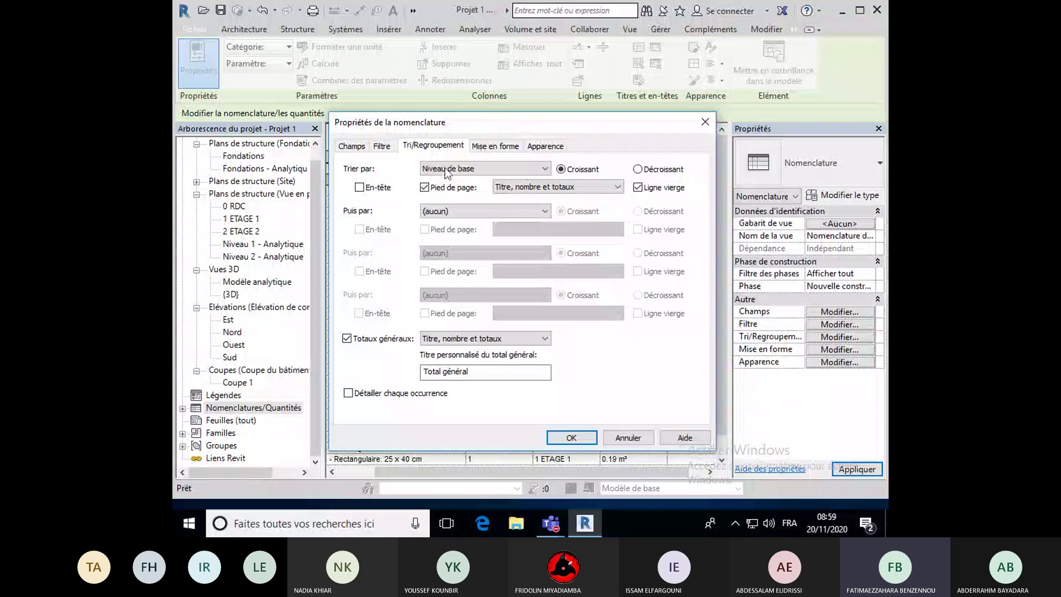
left_click(574, 437)
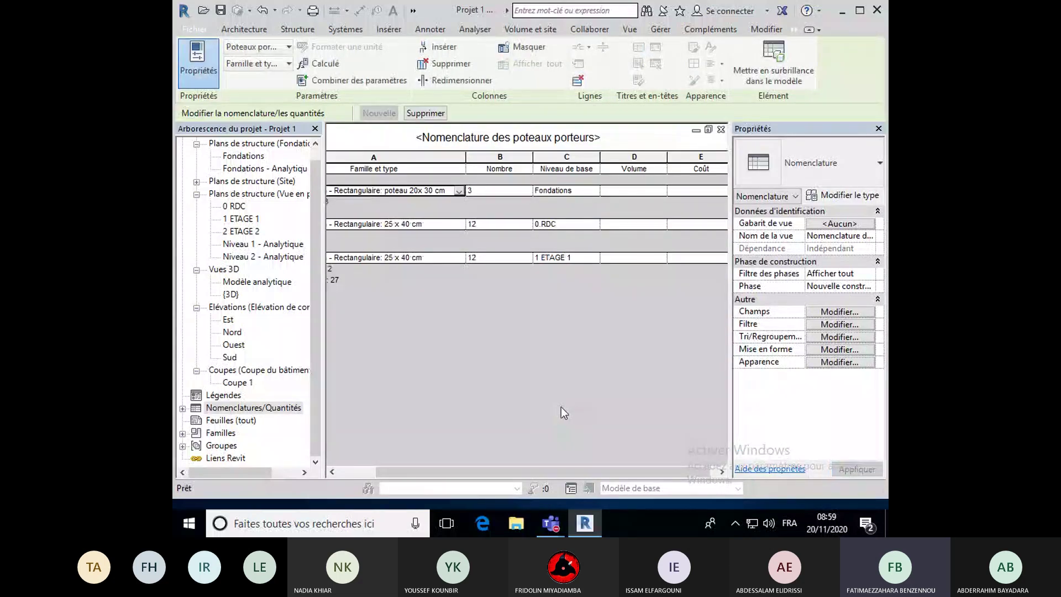
Set the Volume field's formatting in the column schedule to Calculer les totaux.
left_click_drag(407, 474, 339, 473)
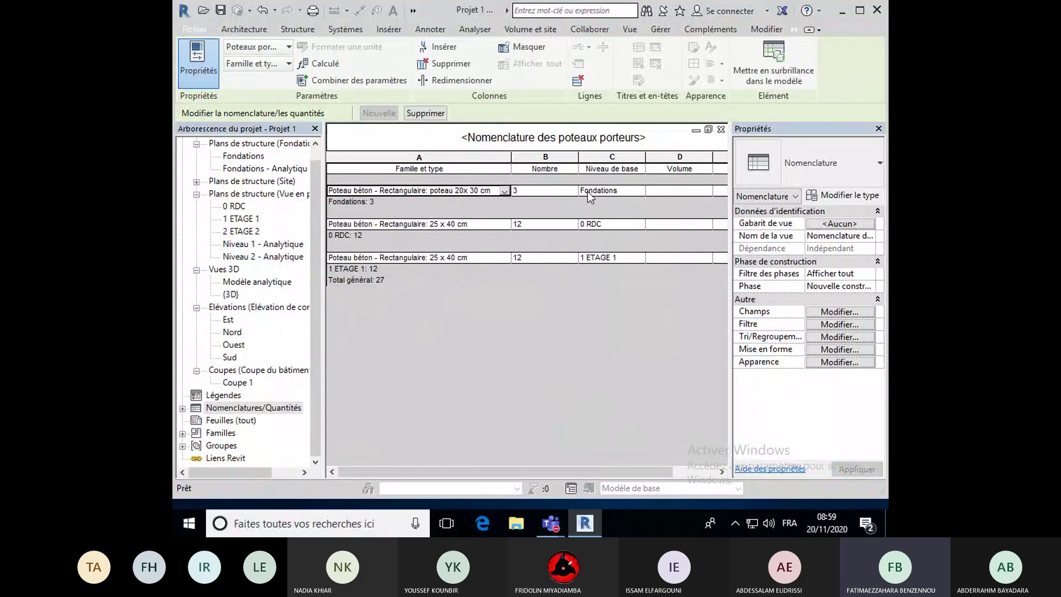
left_click(520, 193)
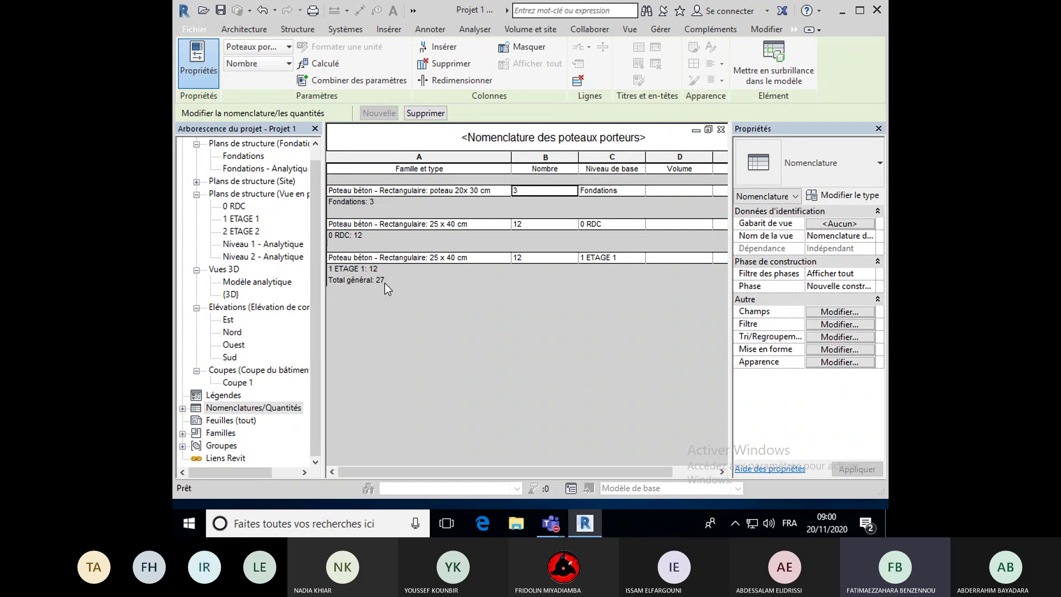
left_click_drag(416, 468, 446, 468)
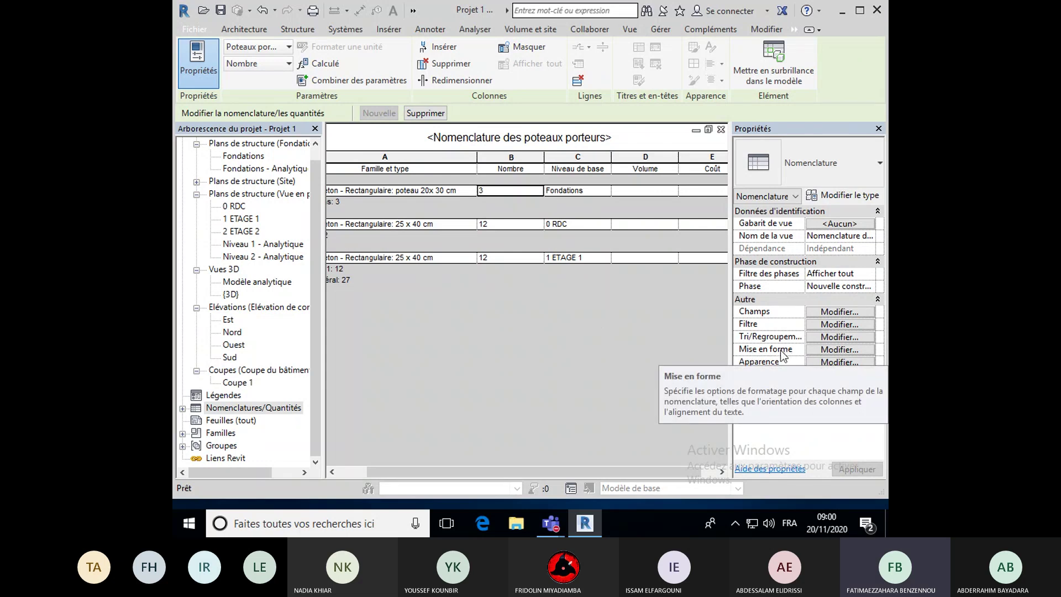
left_click(822, 352)
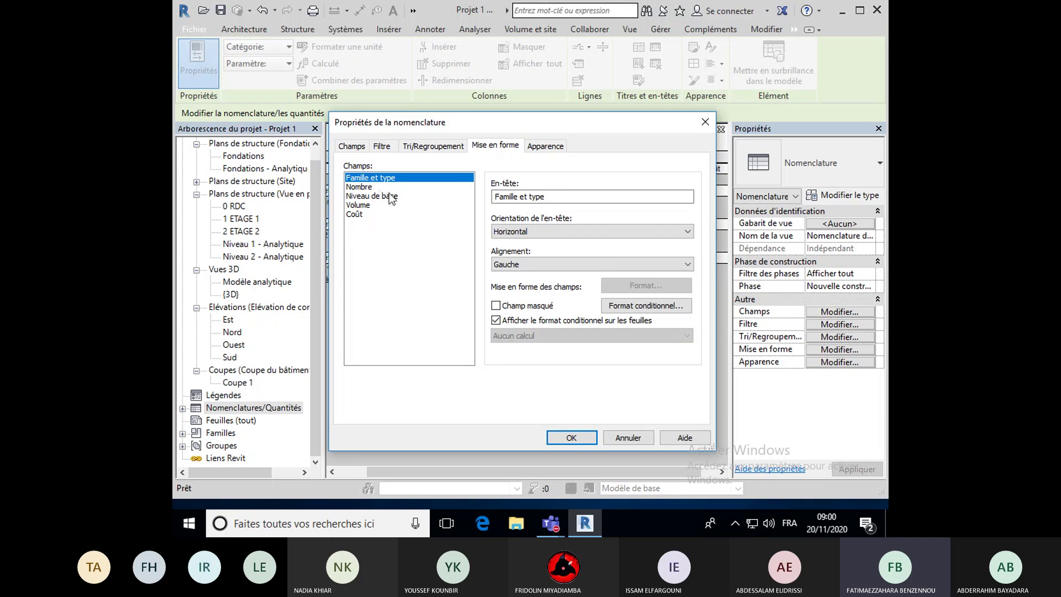
left_click(359, 207)
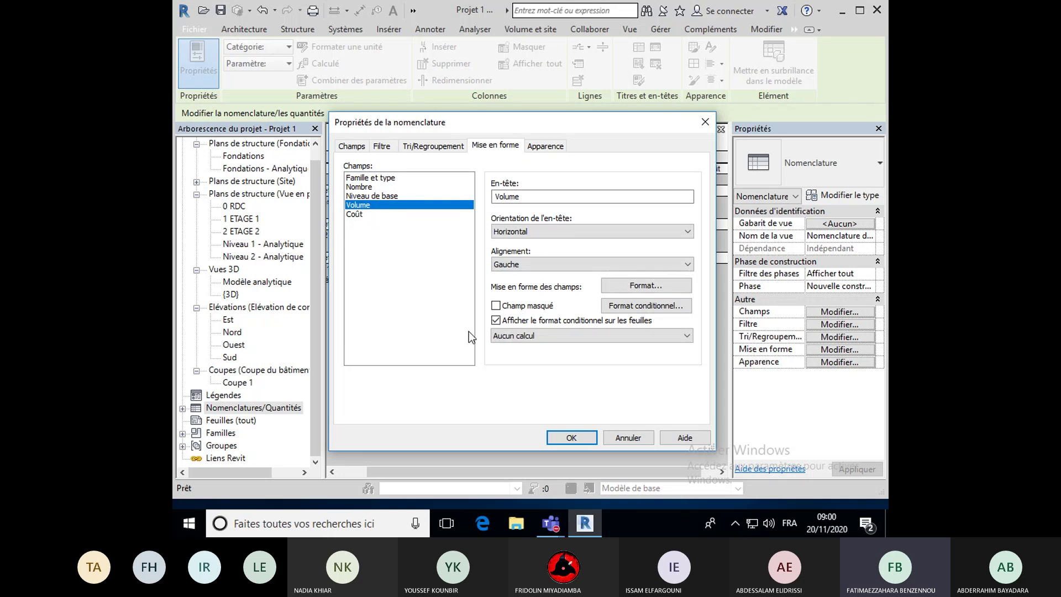
left_click(522, 336)
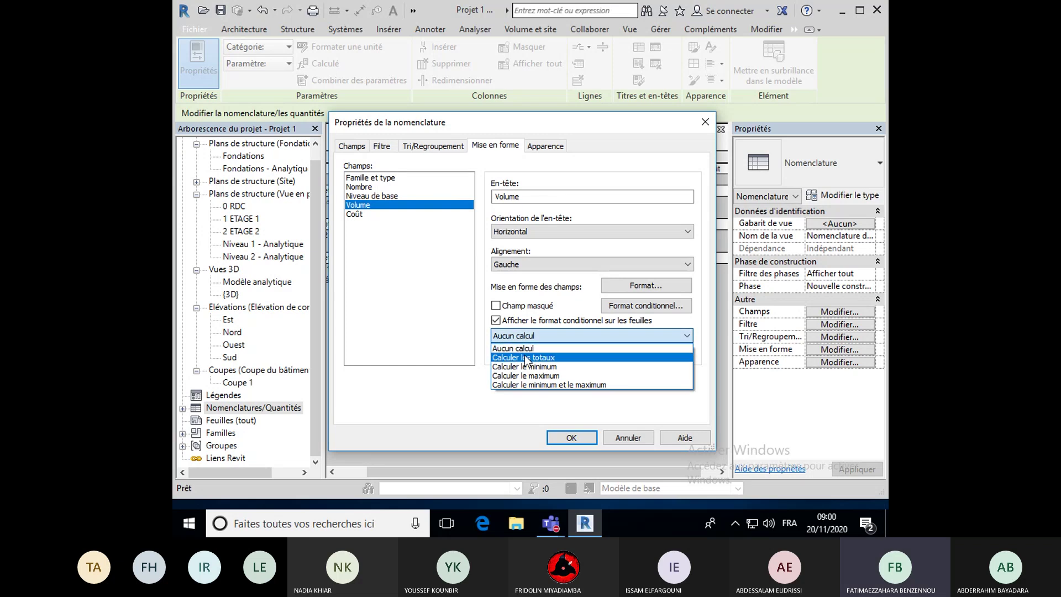
left_click(526, 358)
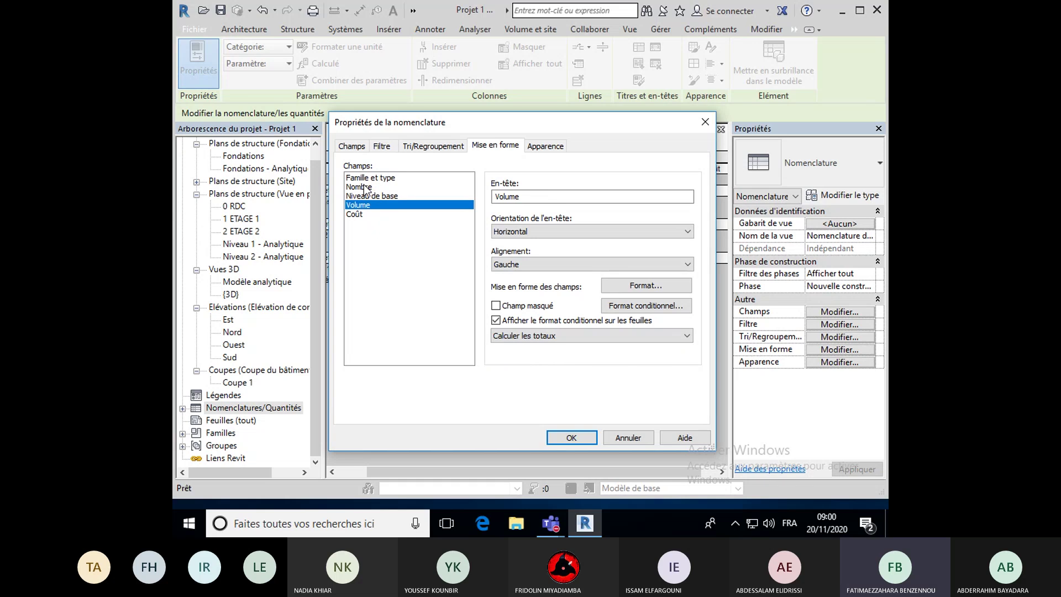
Set the Nombre field to Calculer les totaux and apply the formatting settings to the schedule.
left_click_drag(478, 128, 508, 314)
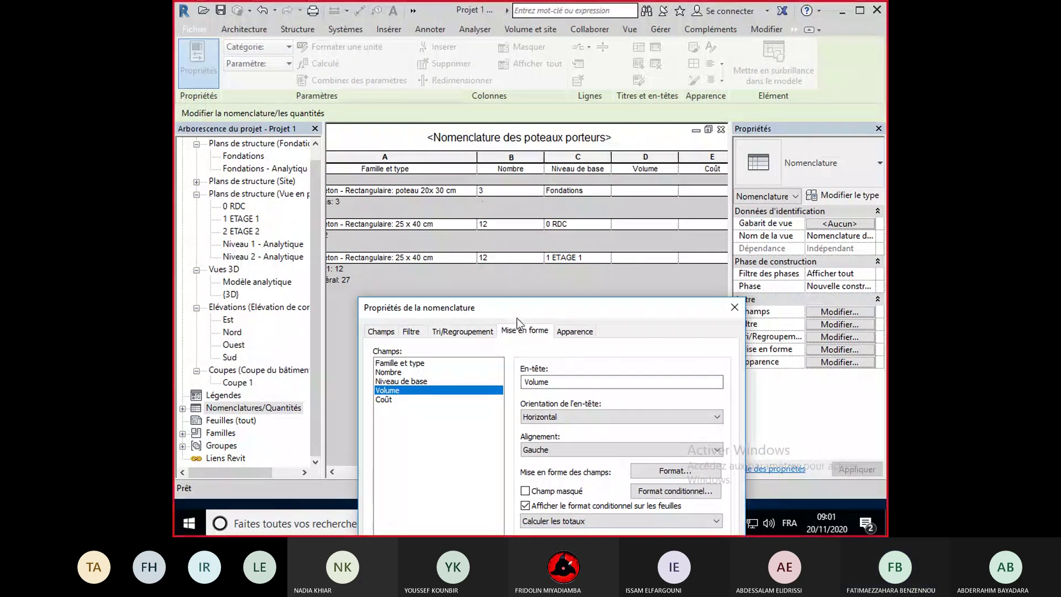
left_click_drag(514, 309, 487, 183)
left_click(376, 243)
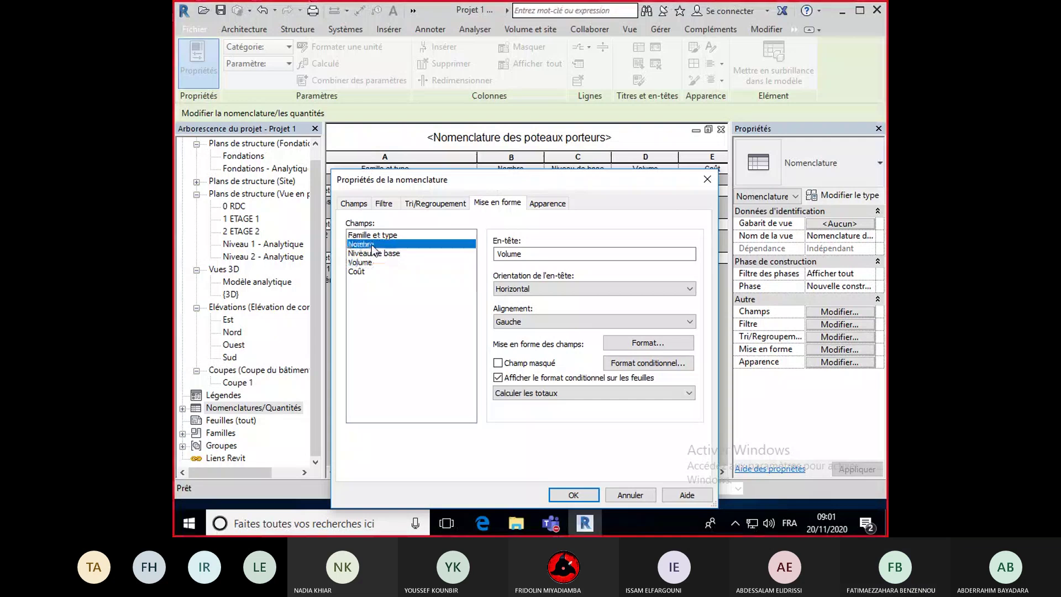
left_click(525, 391)
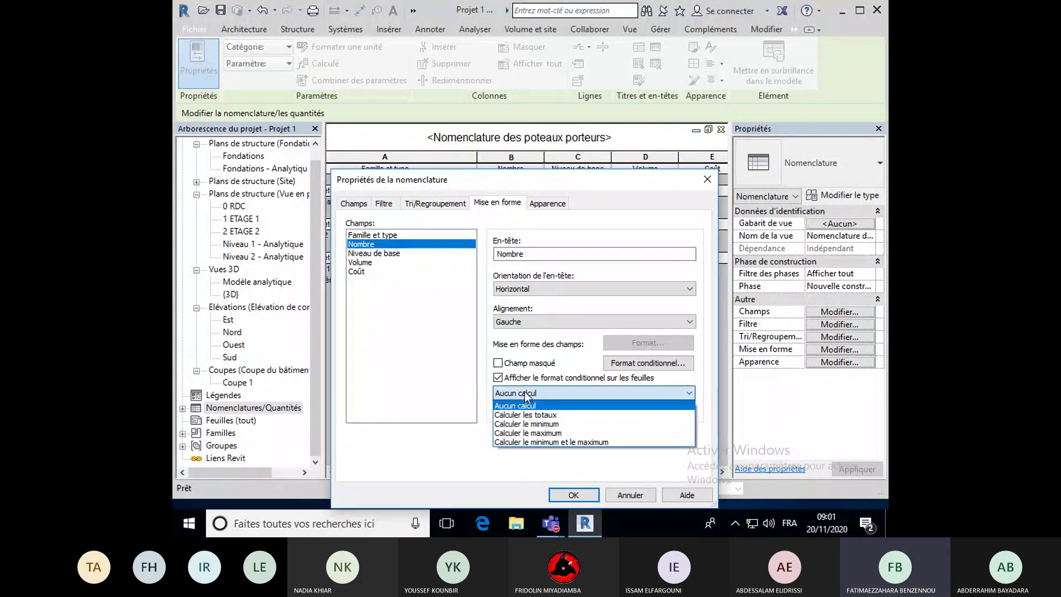
left_click(527, 413)
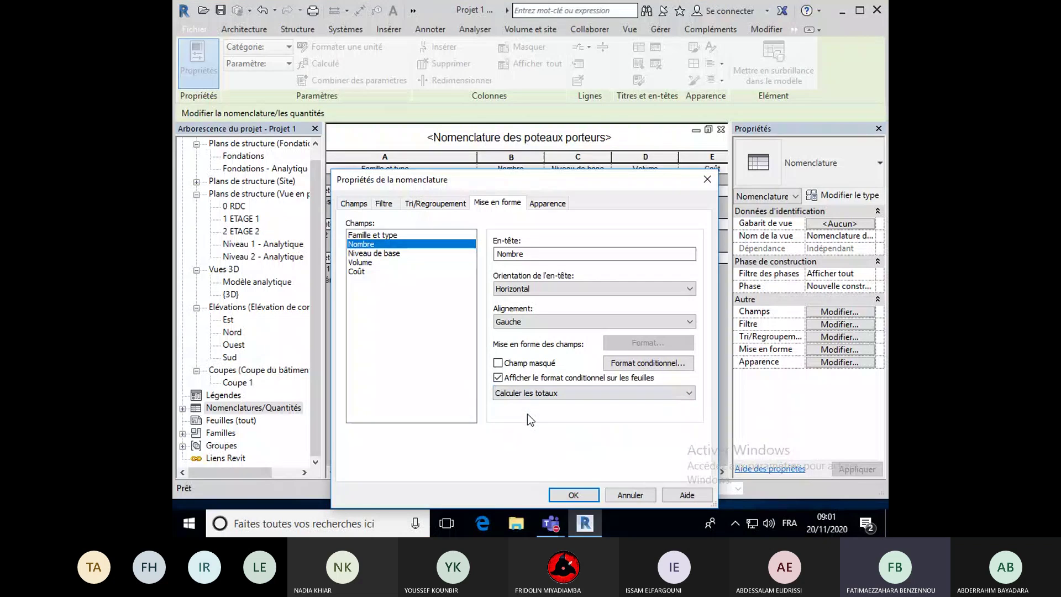
left_click(573, 494)
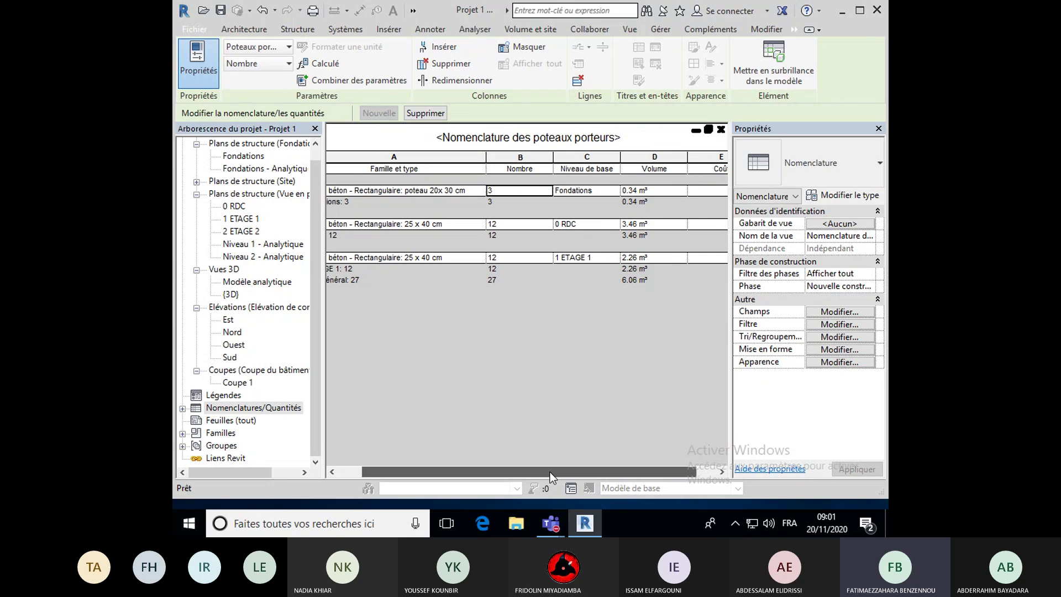
Highlight the schedule's poteau 20x 30 cm foundation columns in the model, showing them in the 3D view.
left_click_drag(549, 472, 519, 472)
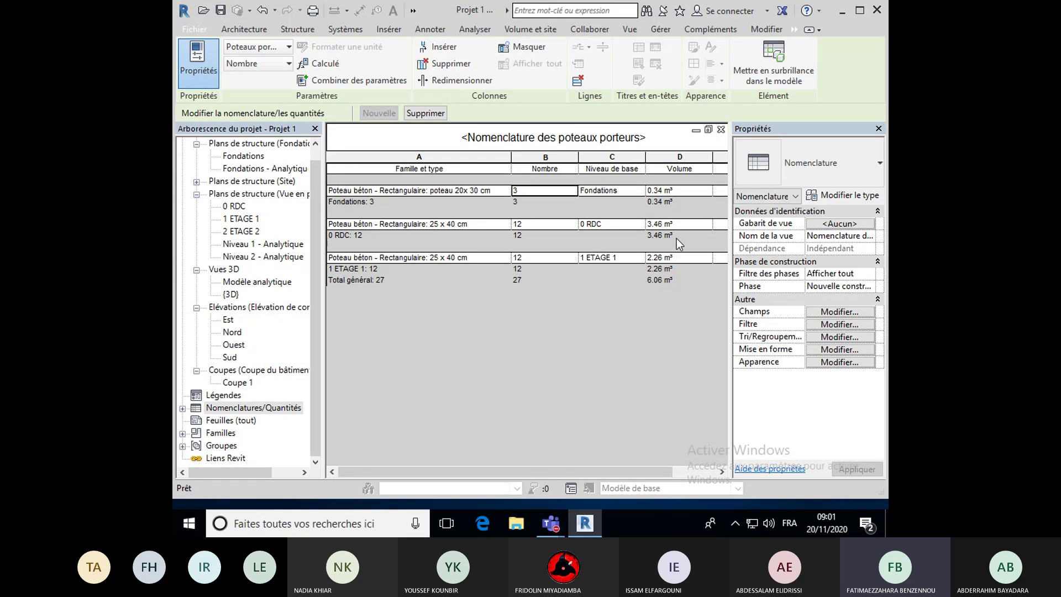
left_click_drag(622, 475, 667, 473)
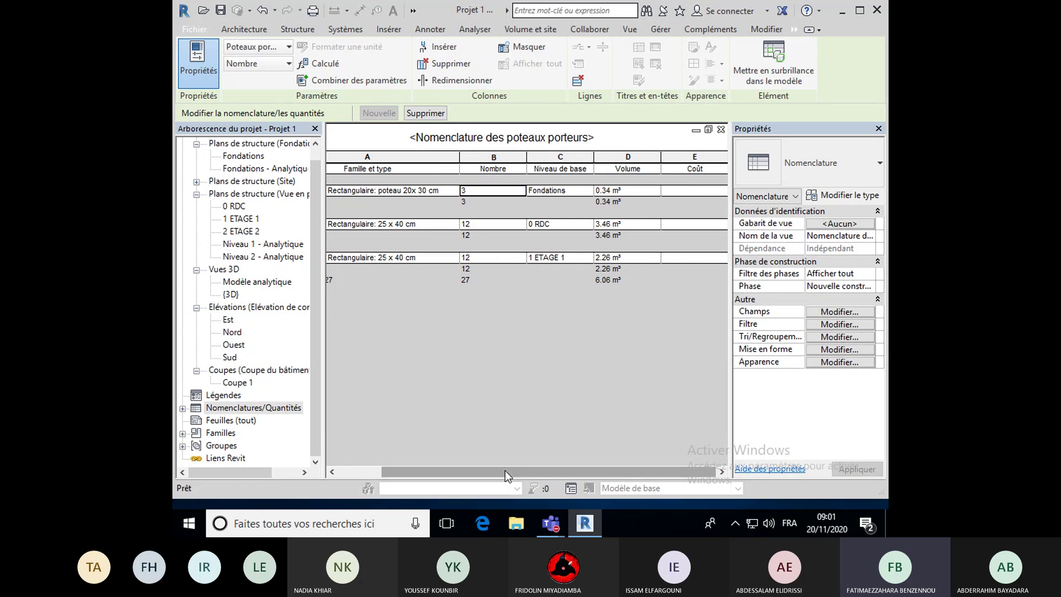
mouse_move(505, 471)
left_mouse_down()
mouse_move(425, 473)
mouse_move(505, 476)
left_mouse_up()
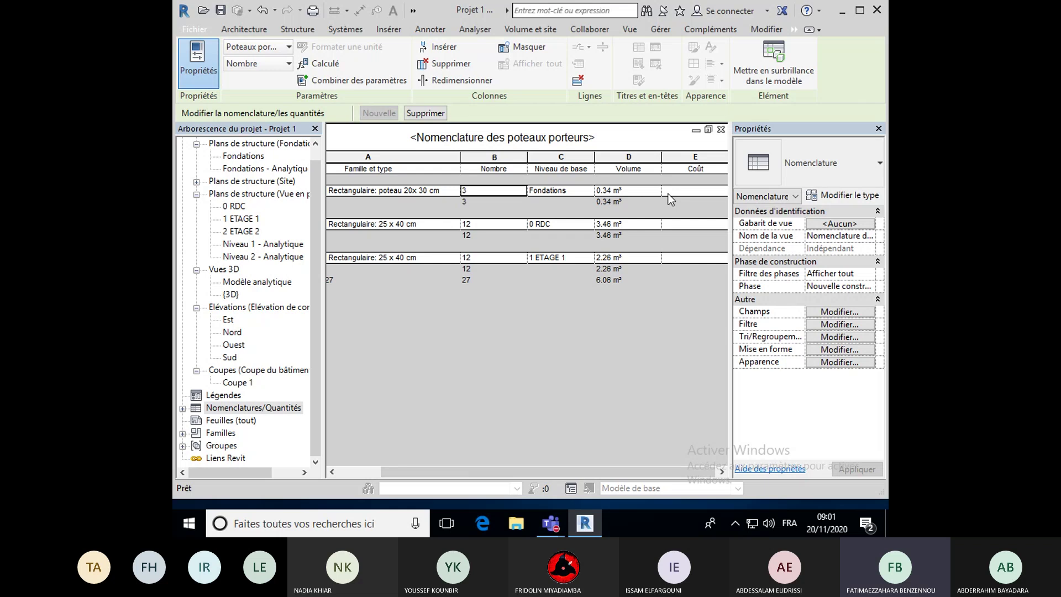
left_click(668, 193)
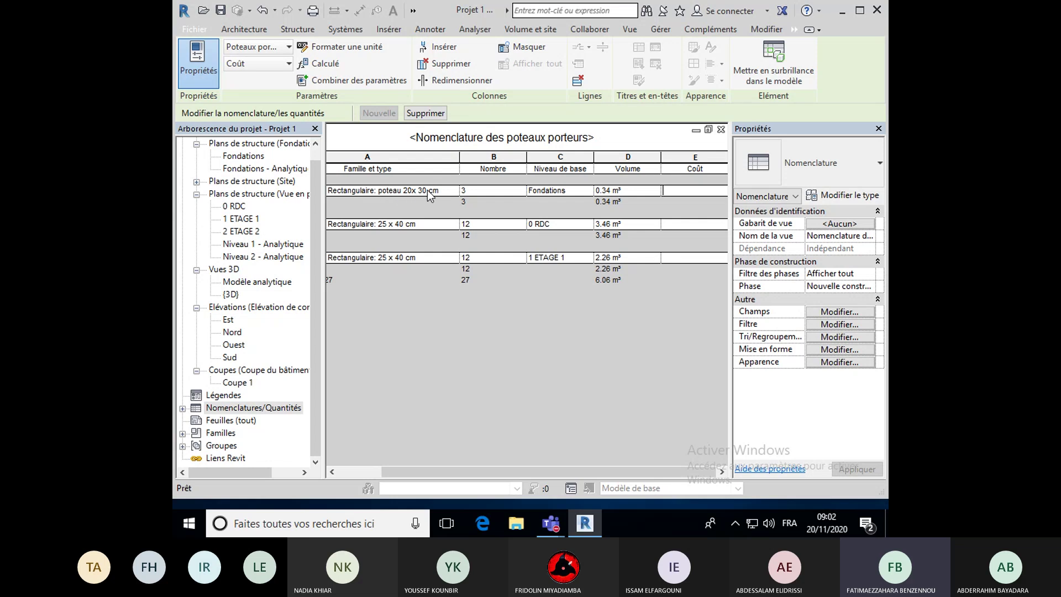
left_click(446, 190)
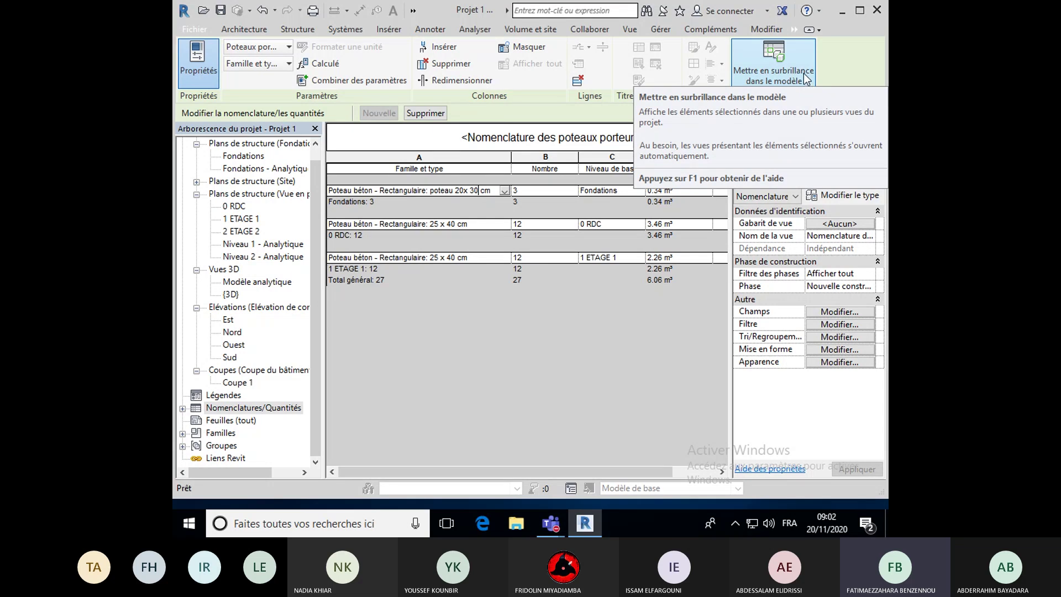
left_click(806, 78)
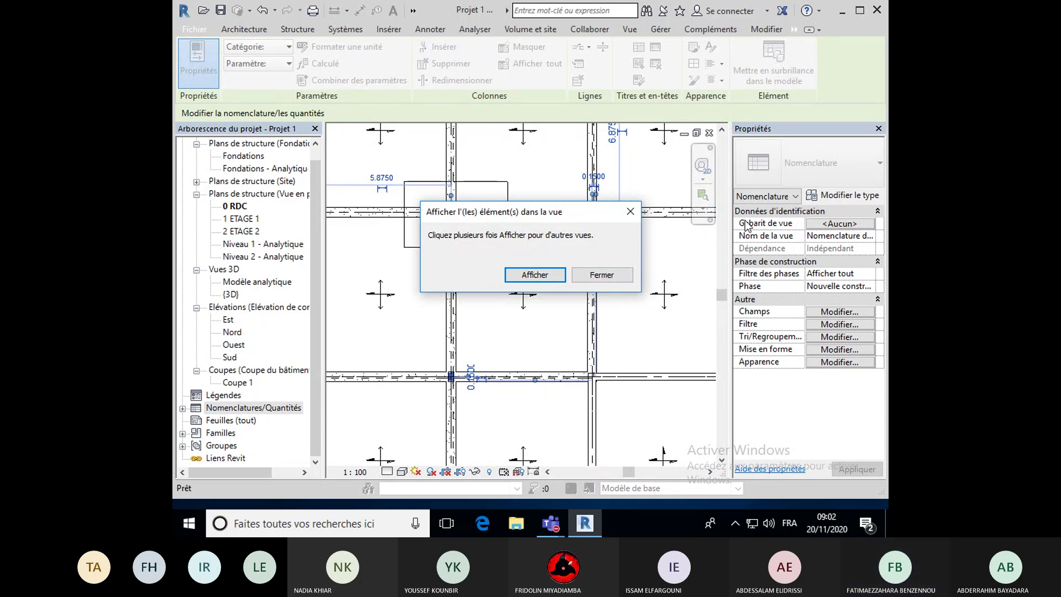
left_click_drag(542, 212, 557, 200)
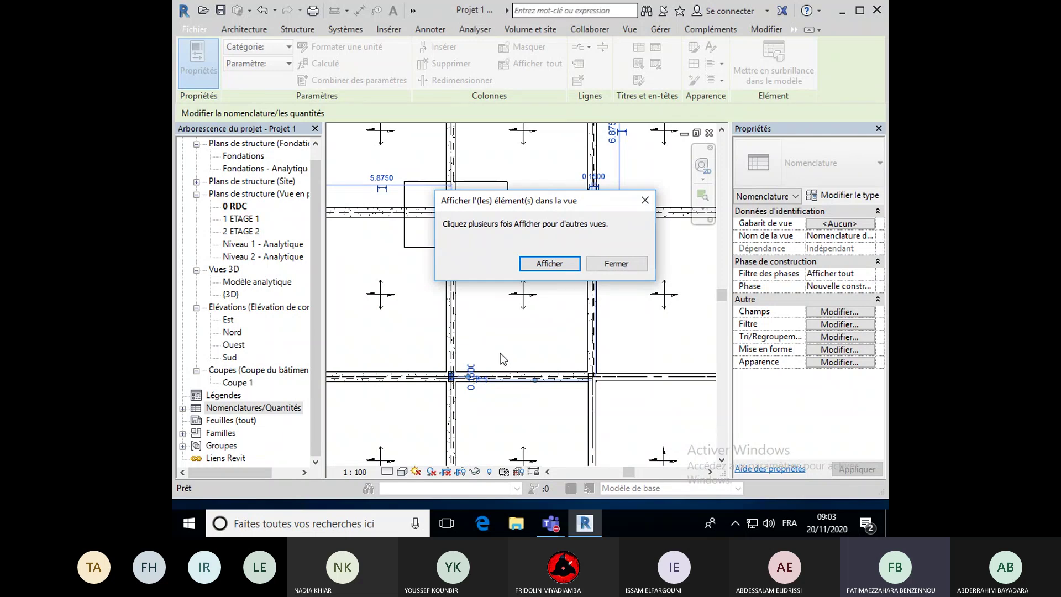
left_click(541, 264)
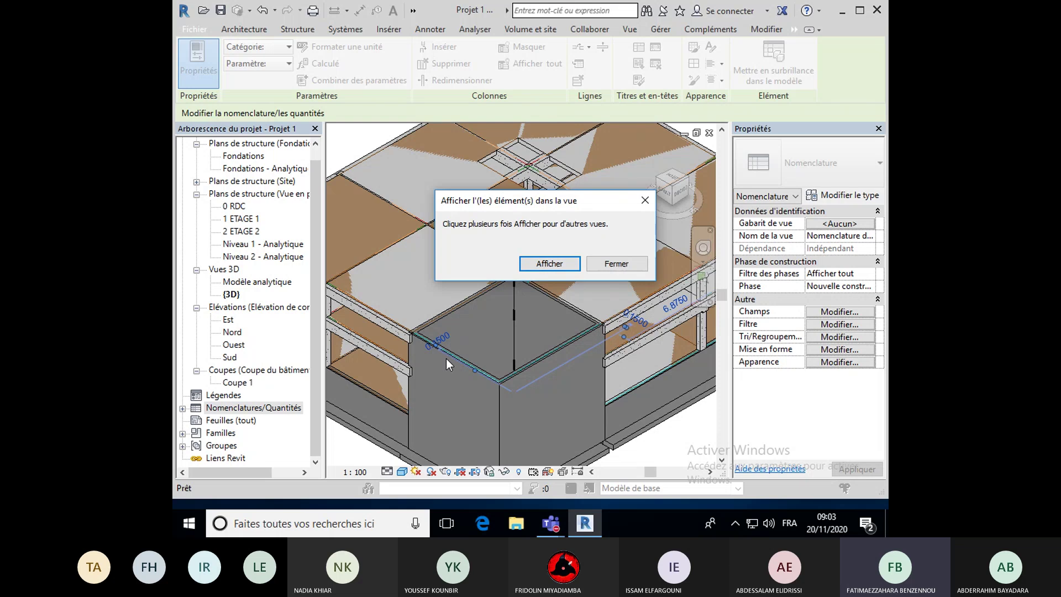
left_click(601, 263)
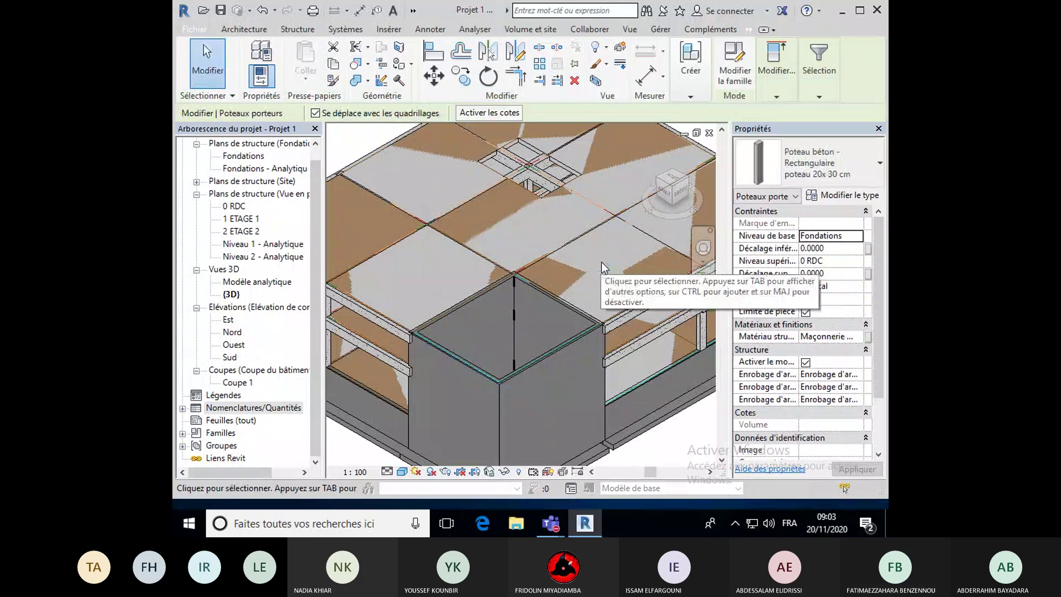
Set the Coût type parameter of the highlighted poteau 20x 30 cm columns to 1000.
scroll(589, 325, "down", 1)
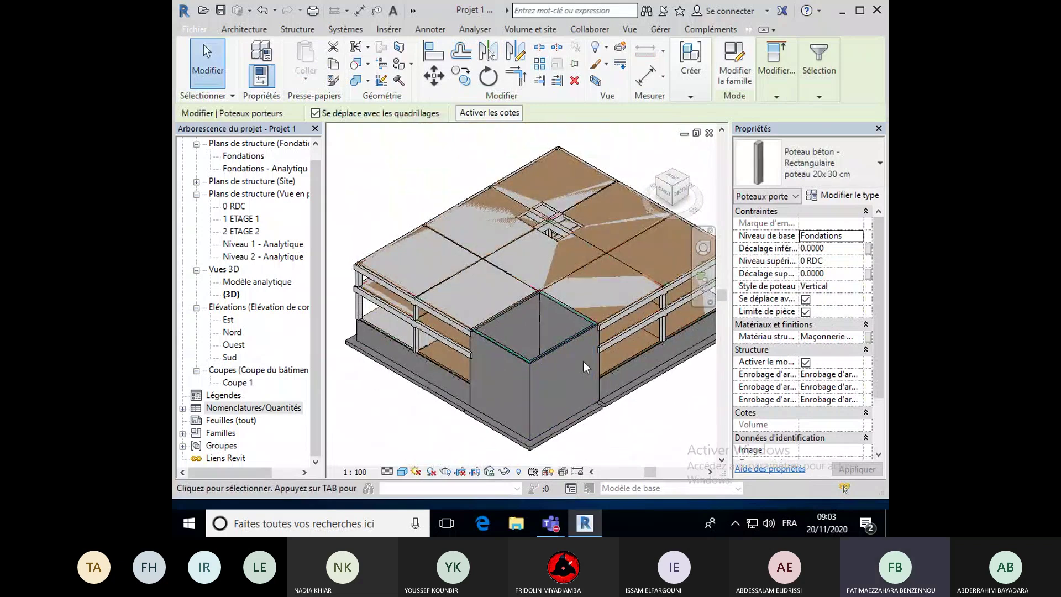
middle_click_drag(581, 372, 545, 390, "shift")
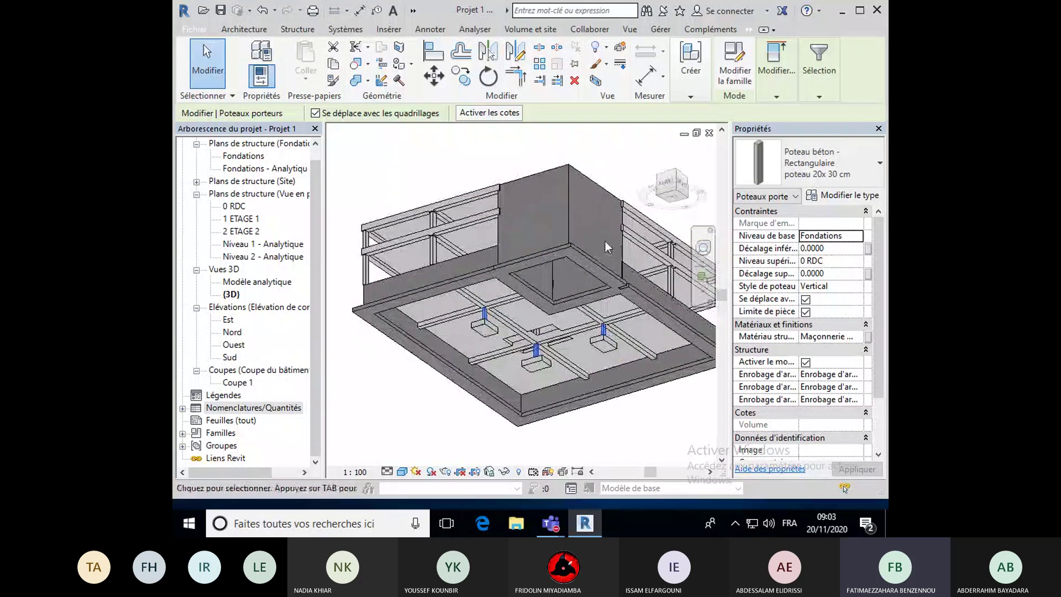
scroll(544, 391, "up", 3)
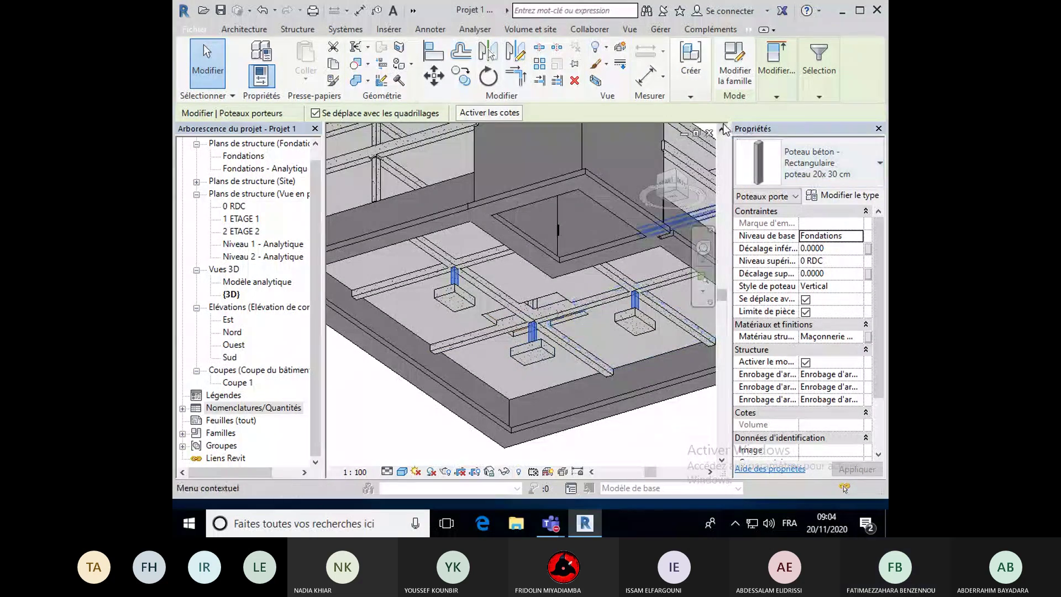
left_click(843, 195)
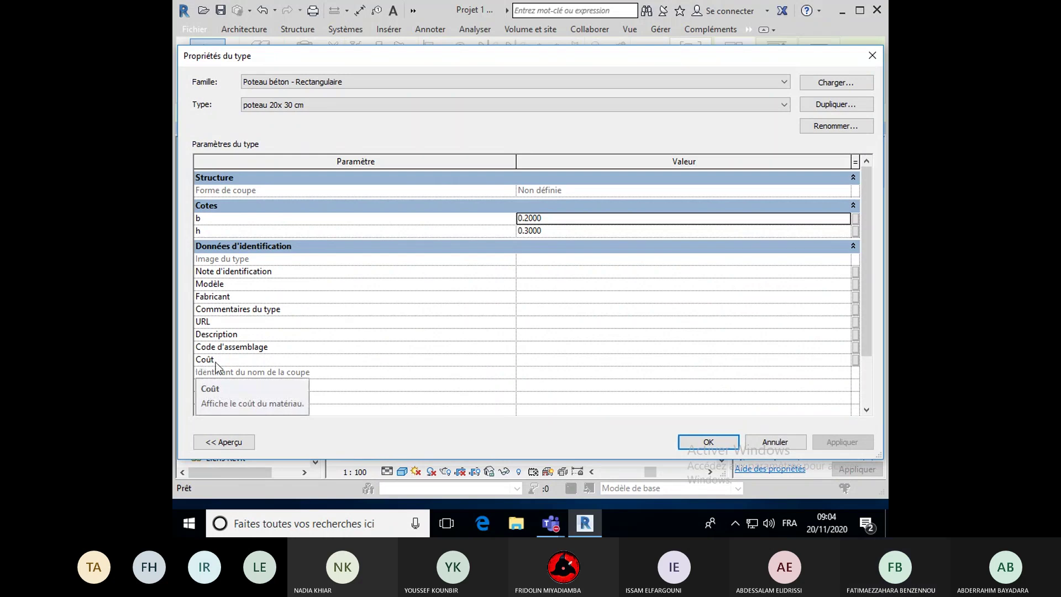
left_click(529, 359)
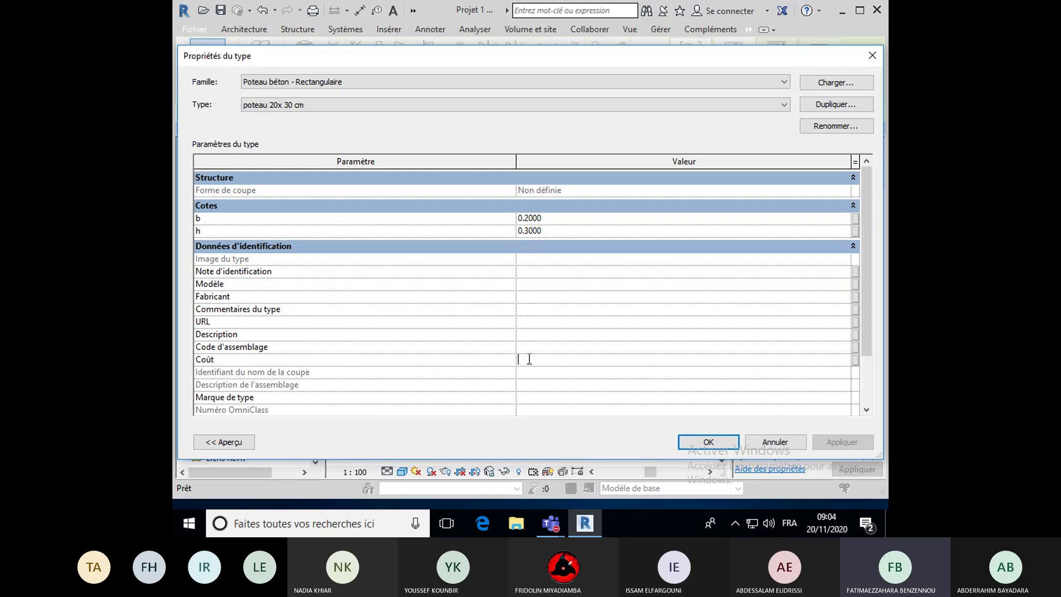
type("1000")
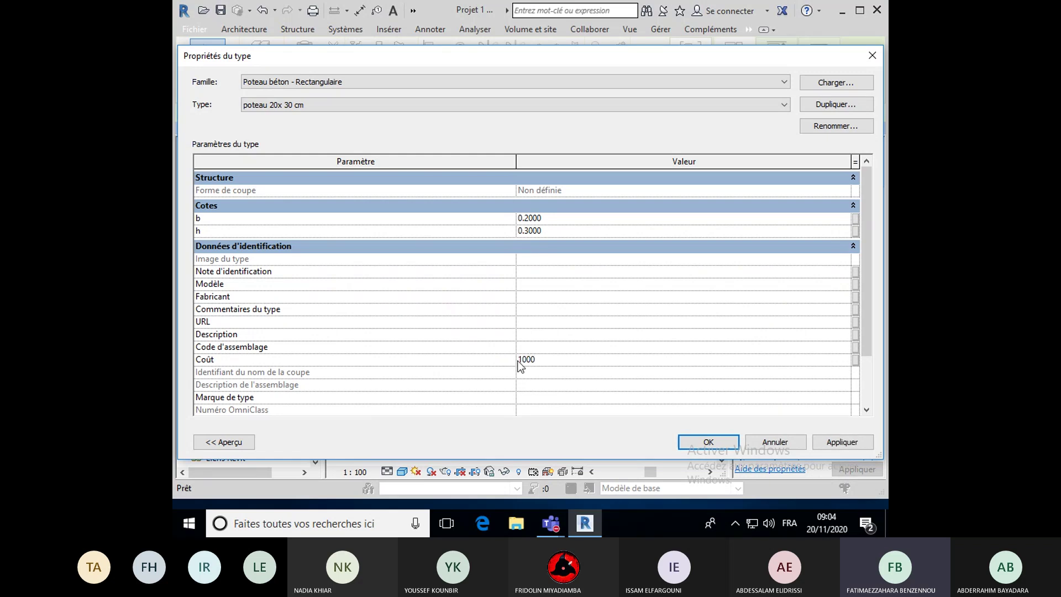
left_click_drag(553, 358, 513, 360)
left_click(547, 359)
left_click(708, 442)
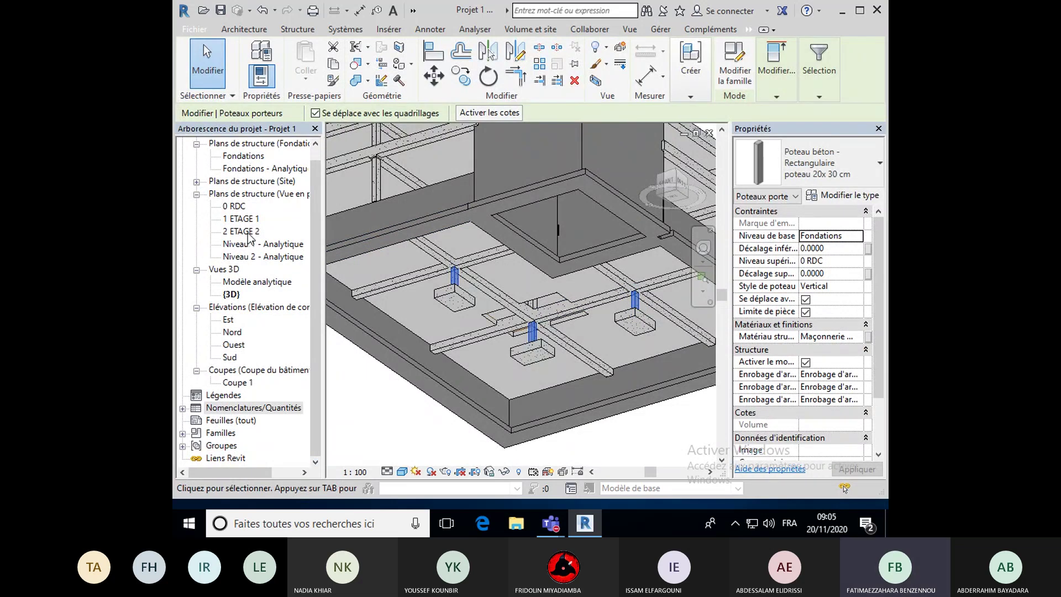
Reopen the Nomenclature des poteaux porteurs schedule from the project's Nomenclatures/Quantités.
left_click(183, 409)
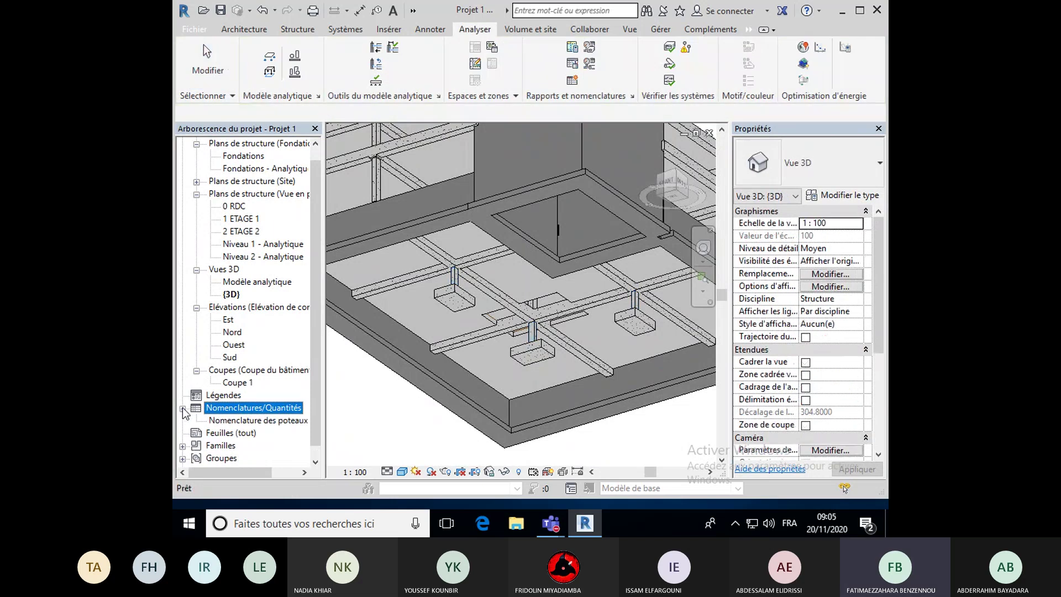
left_click(234, 420)
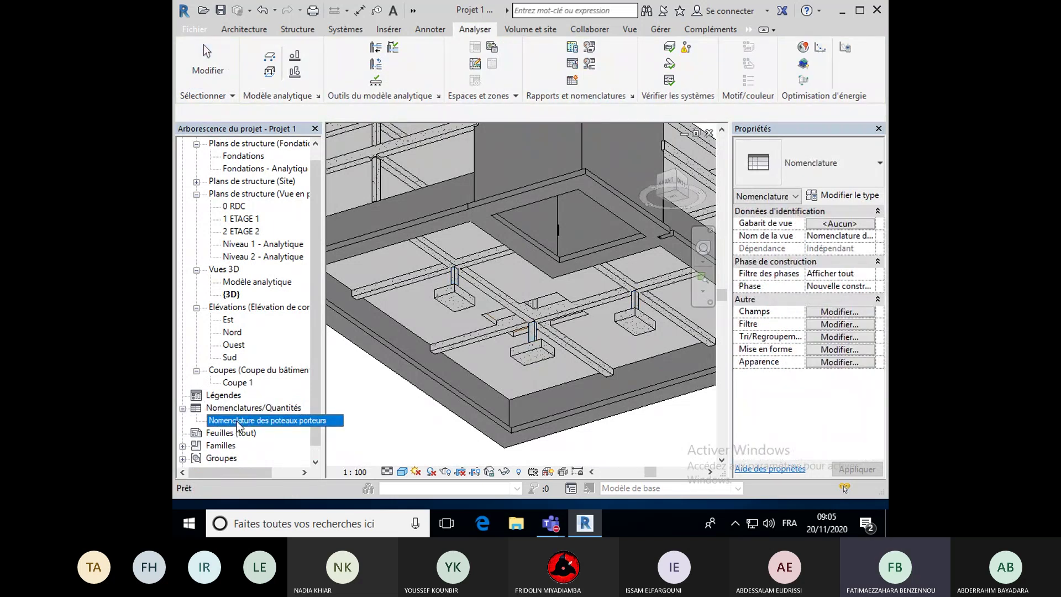
double_click(237, 423)
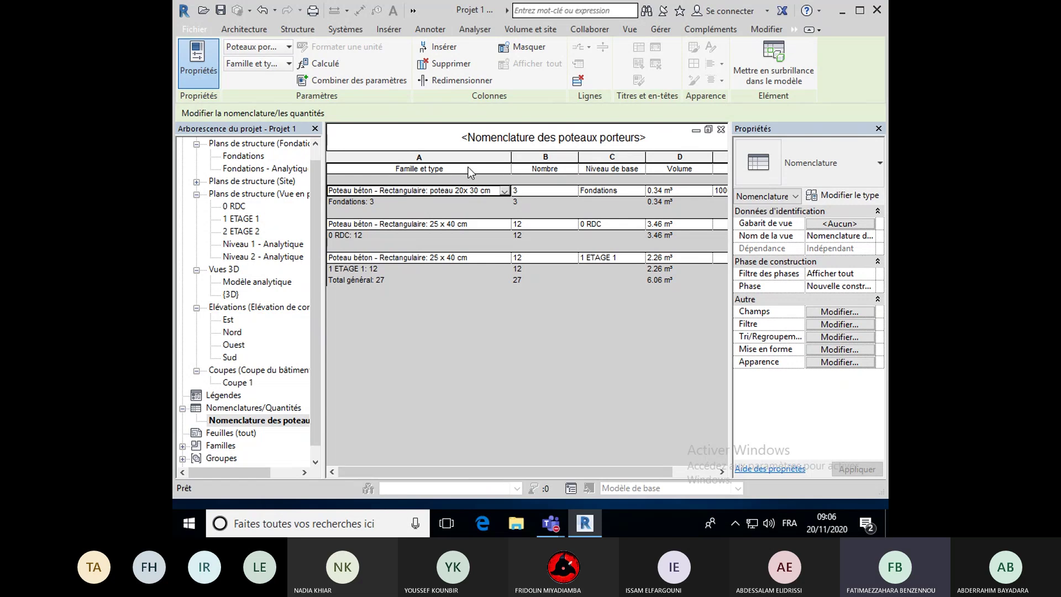
Rename the schedule's Coût column heading as Coût unitaire.
left_click_drag(573, 473, 621, 457)
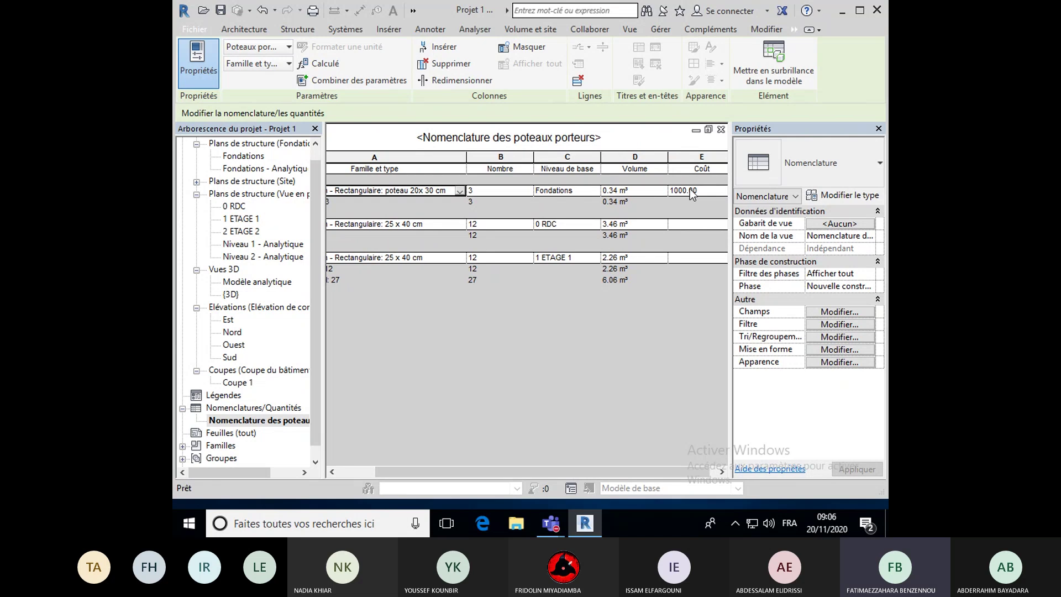
left_click(712, 169)
left_click(714, 169)
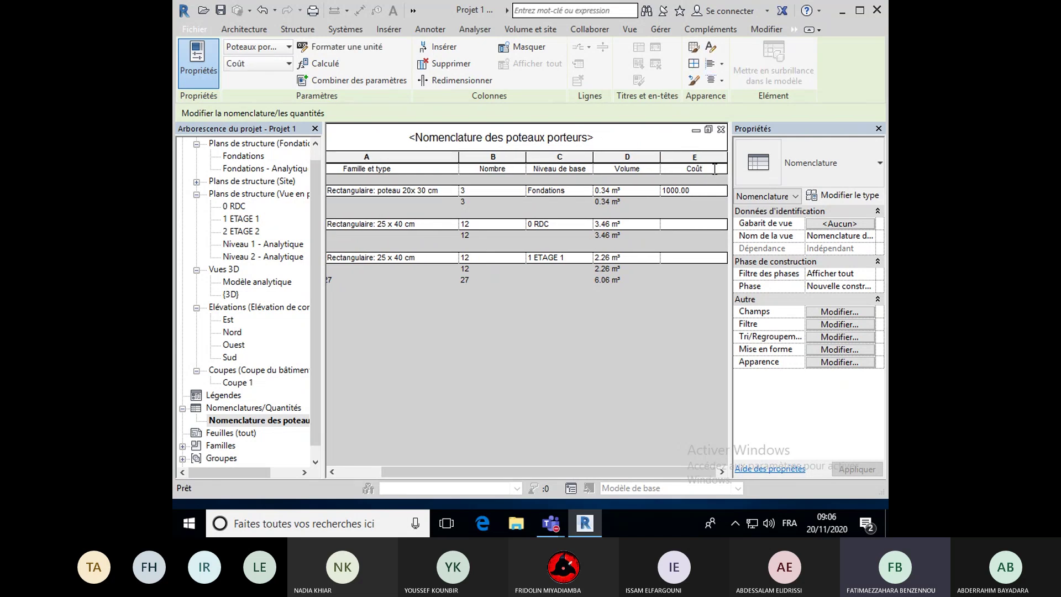
type("unitaire")
key("Return")
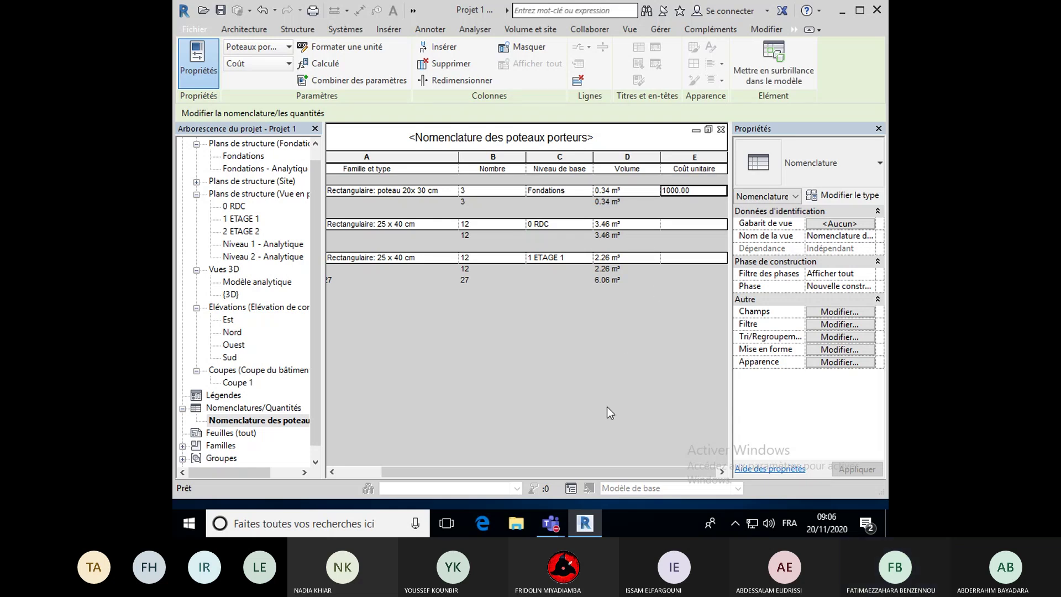
mouse_move(579, 474)
left_mouse_down()
mouse_move(569, 475)
mouse_move(581, 475)
left_mouse_up()
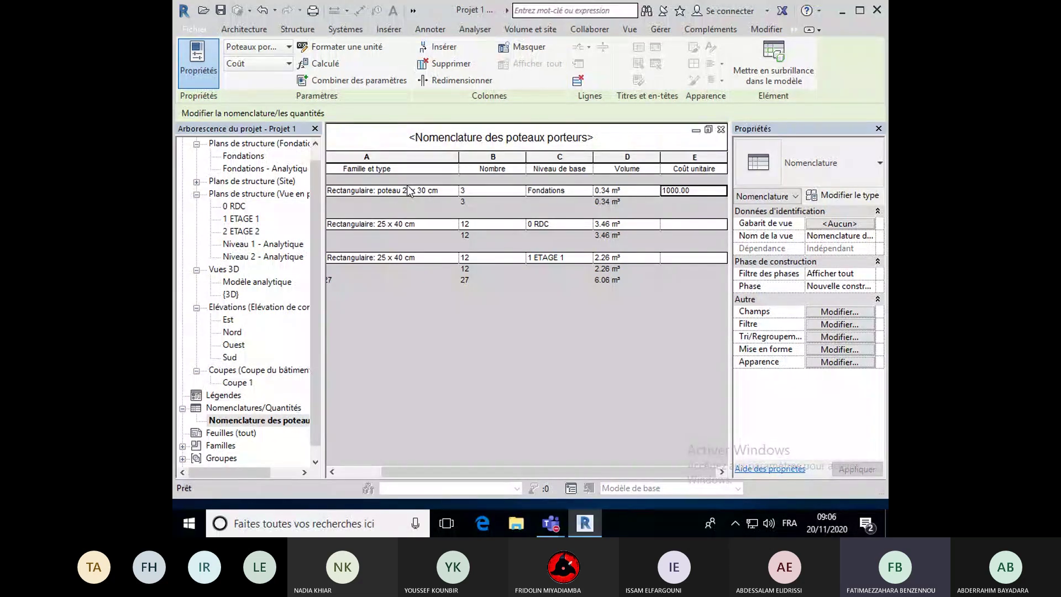
Turn on Détailler chaque occurrence for the Nomenclature des poteaux porteurs schedule to list every column individually.
left_click_drag(482, 475, 473, 479)
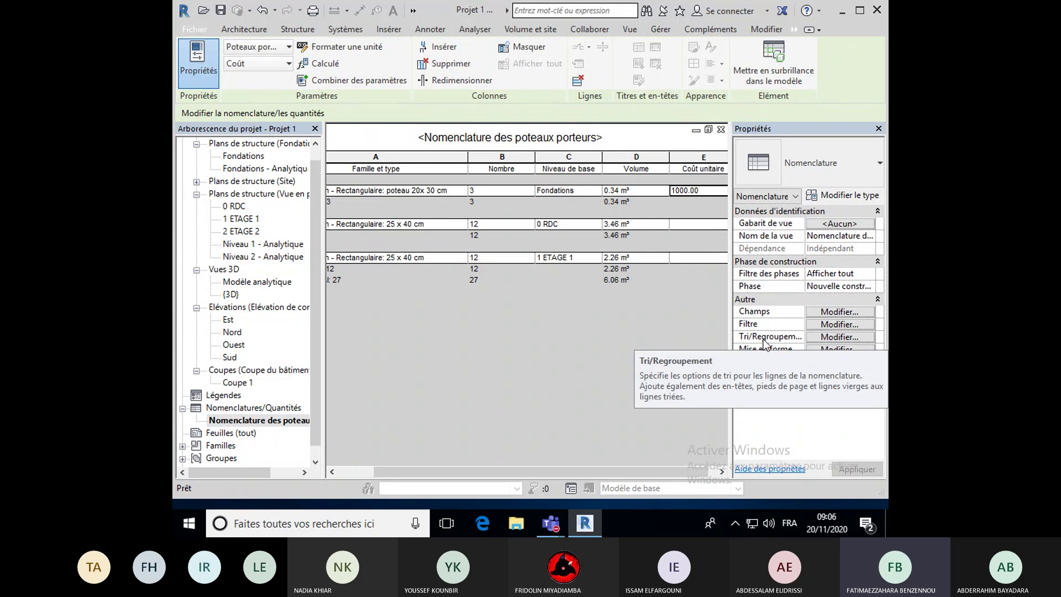
left_click(818, 337)
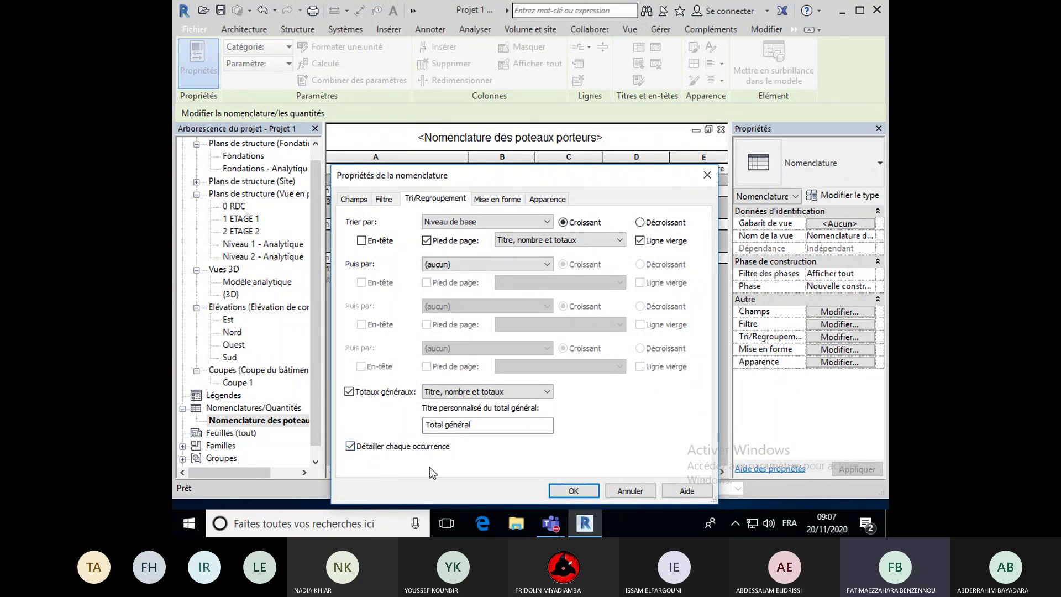
left_click(573, 491)
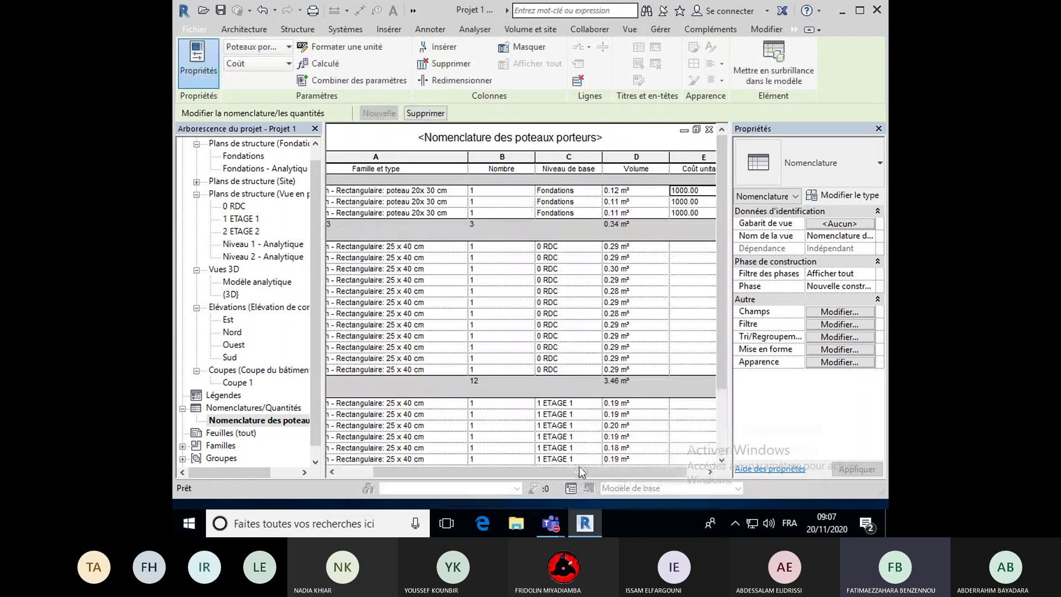
left_click_drag(581, 471, 599, 471)
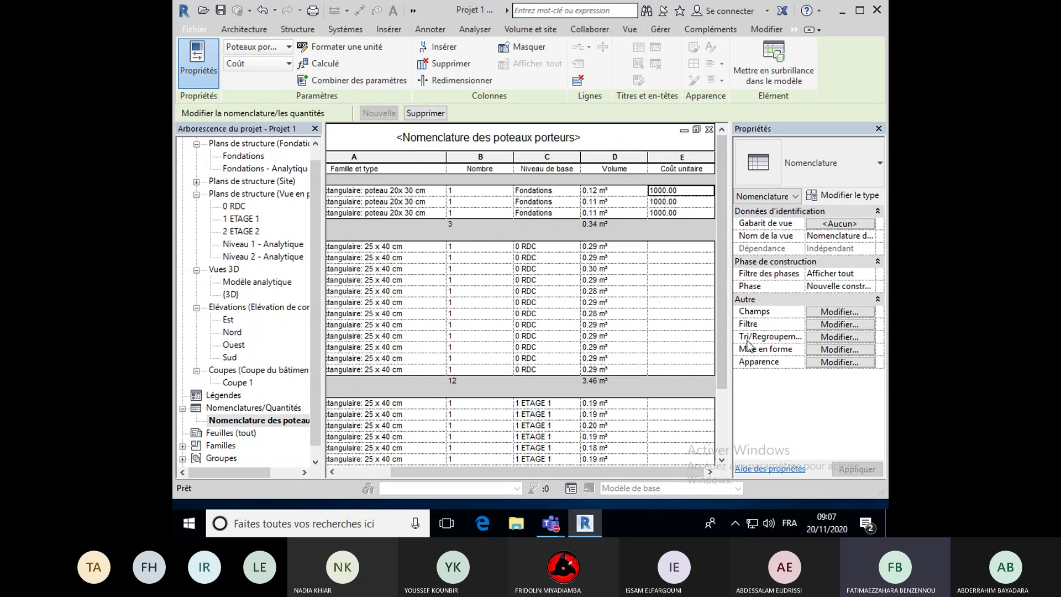
Turn off Détailler chaque occurrence in the column schedule's sorting and grouping settings.
left_click(825, 337)
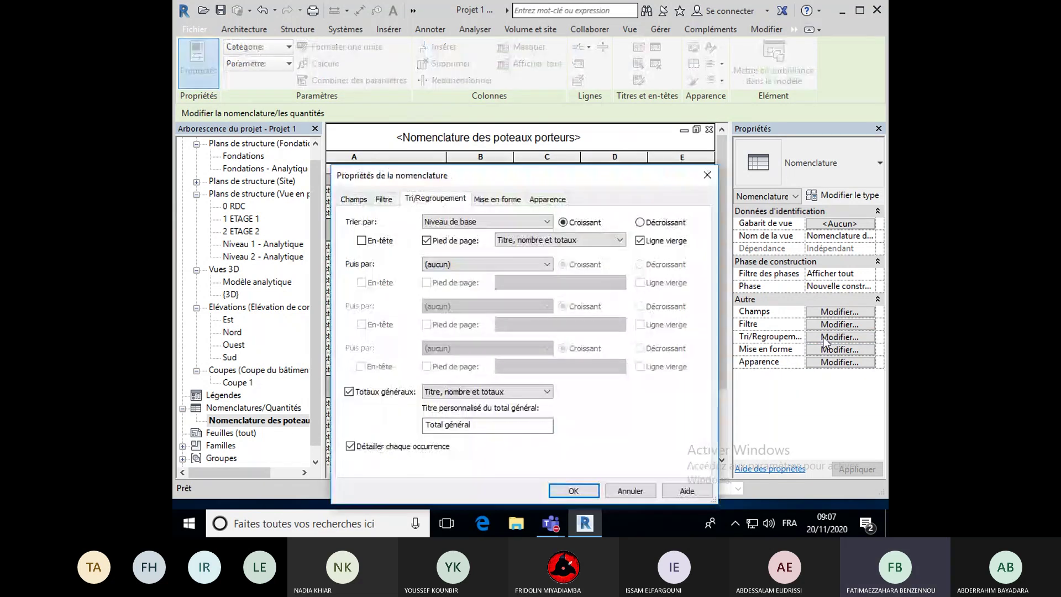
left_click(351, 446)
left_click(570, 491)
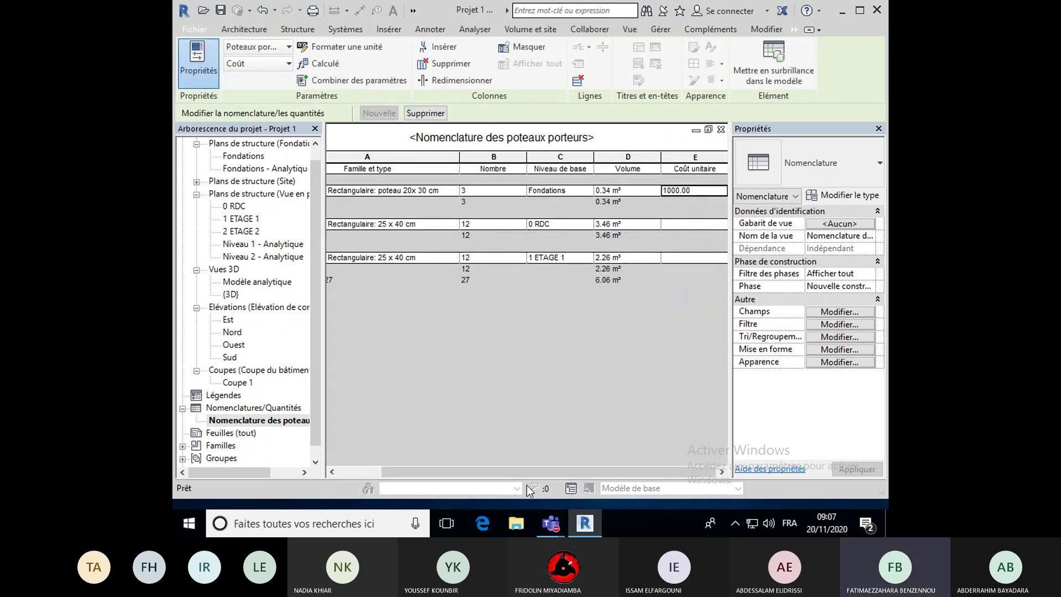
Highlight the schedule's 25 x 40 cm columns based at 0 RDC in the model, showing them in the 3D view.
left_click_drag(532, 473, 466, 472)
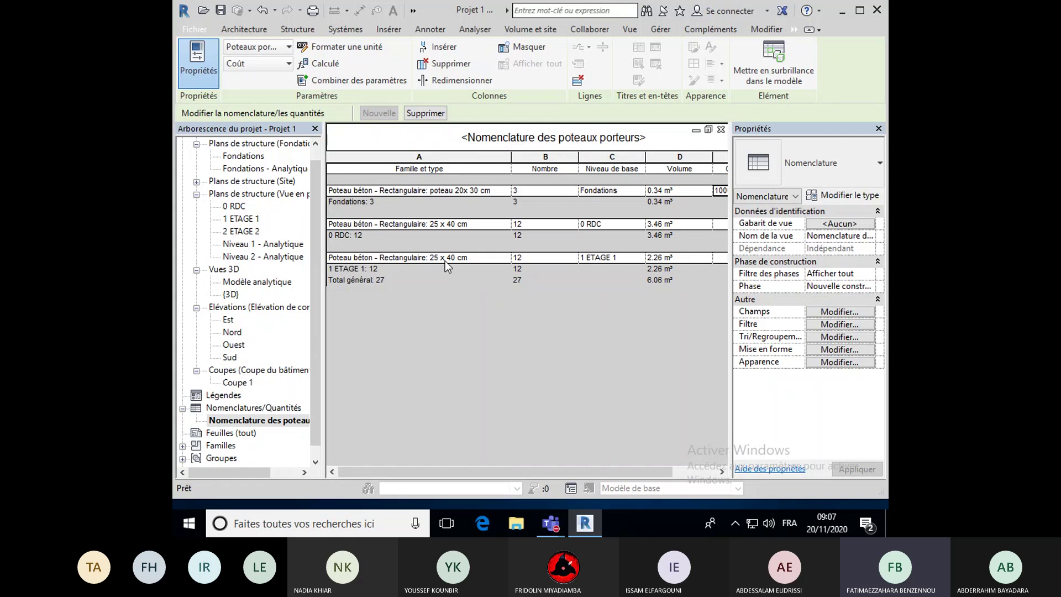
left_click_drag(541, 472, 619, 462)
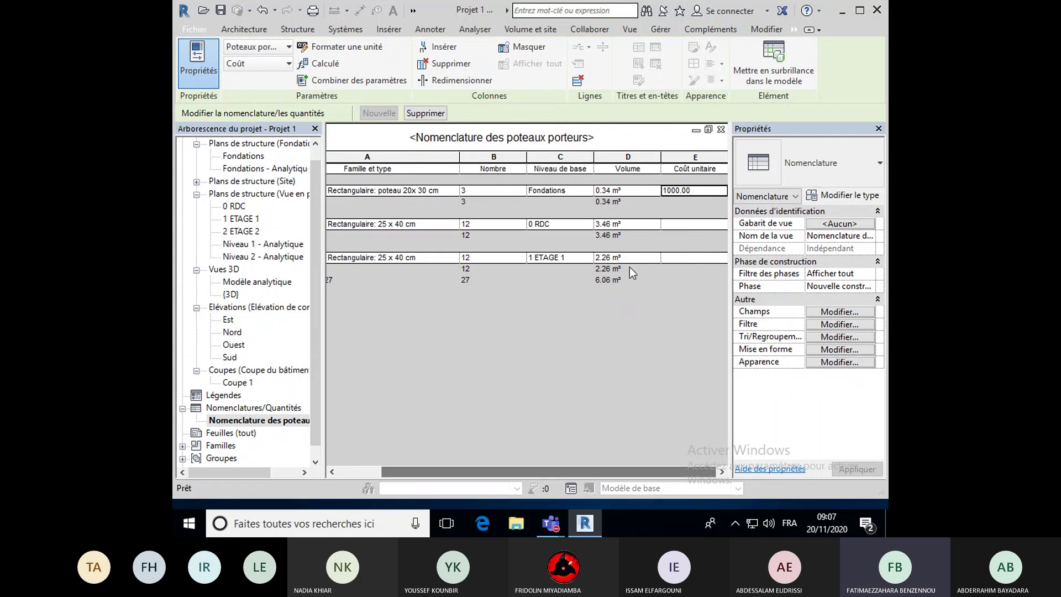
left_click_drag(535, 471, 489, 471)
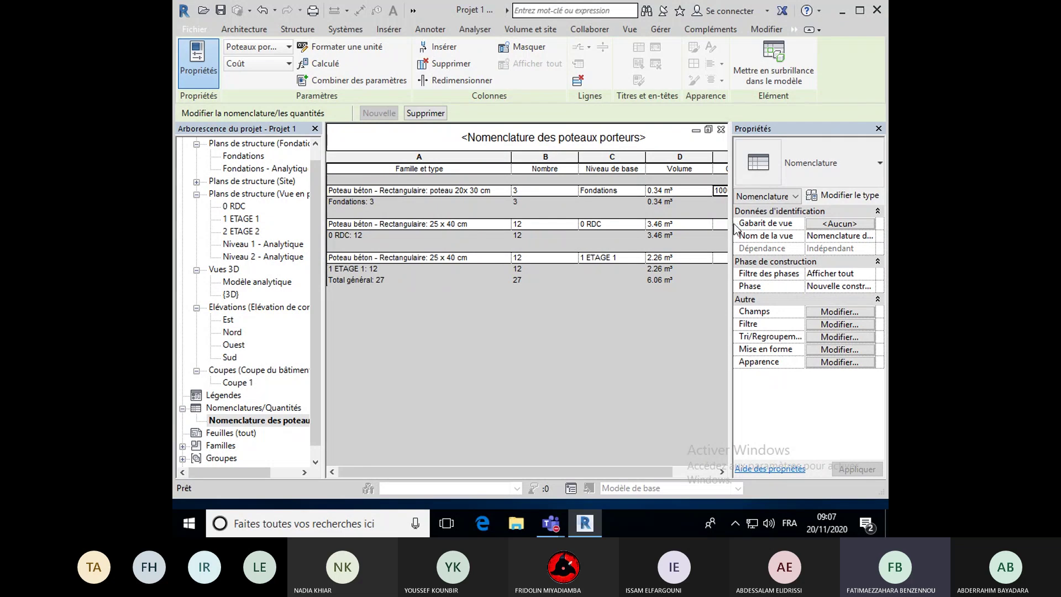
left_click(437, 226)
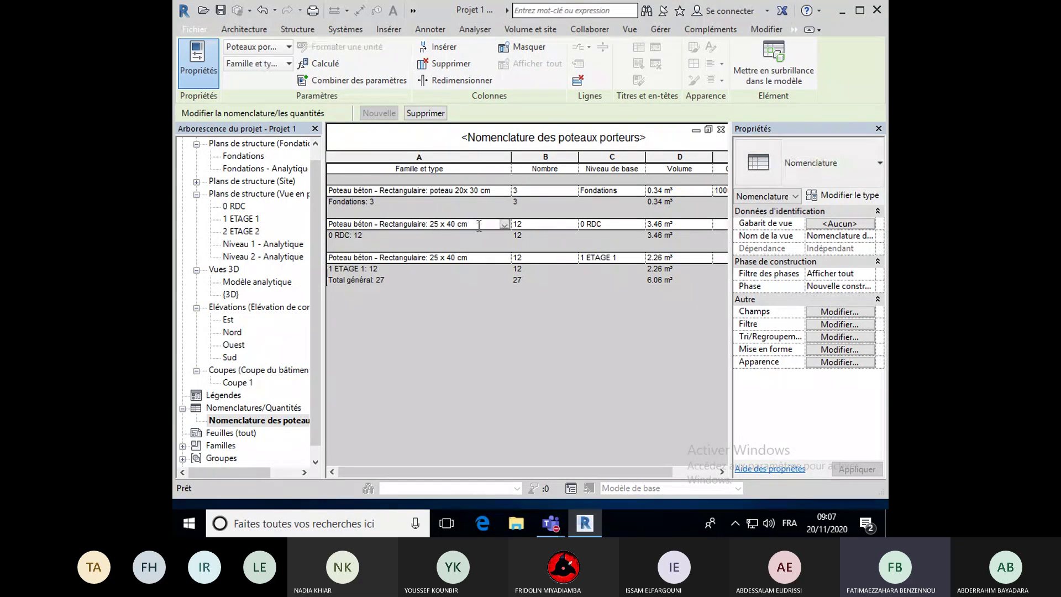
double_click(477, 256)
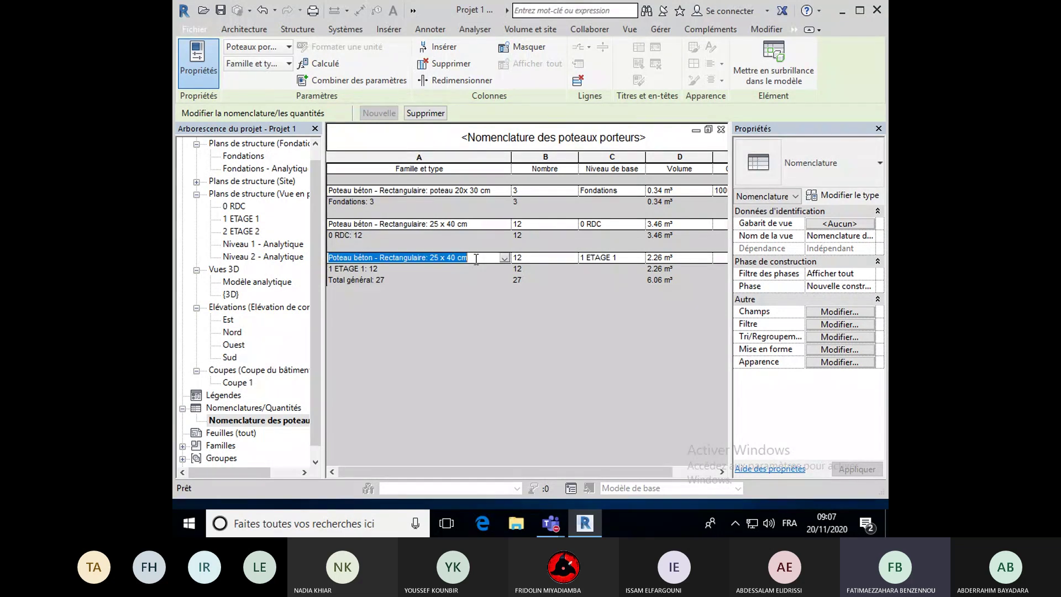
left_click(458, 224)
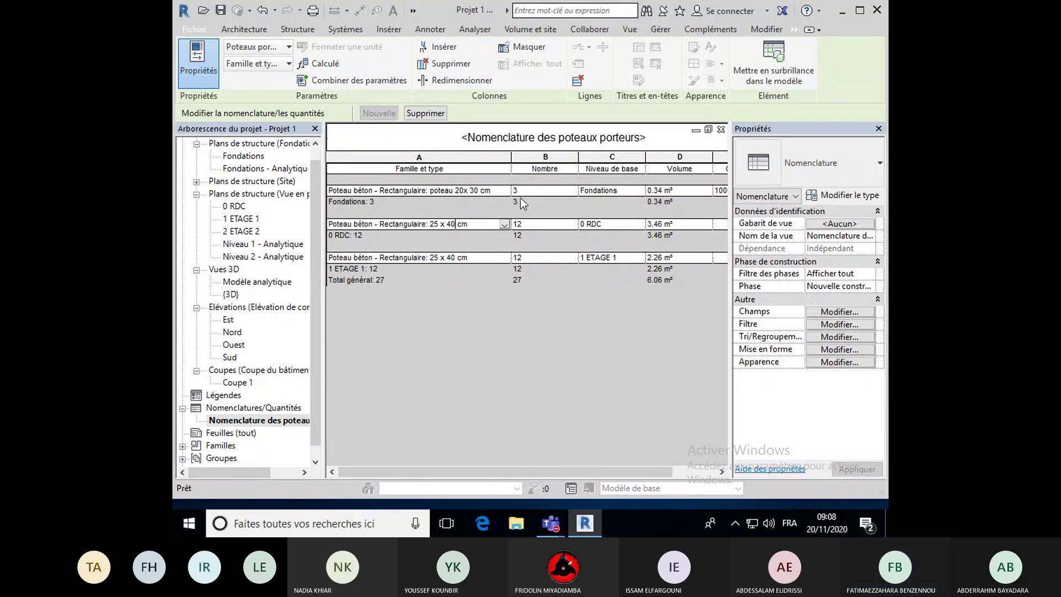
left_click(787, 82)
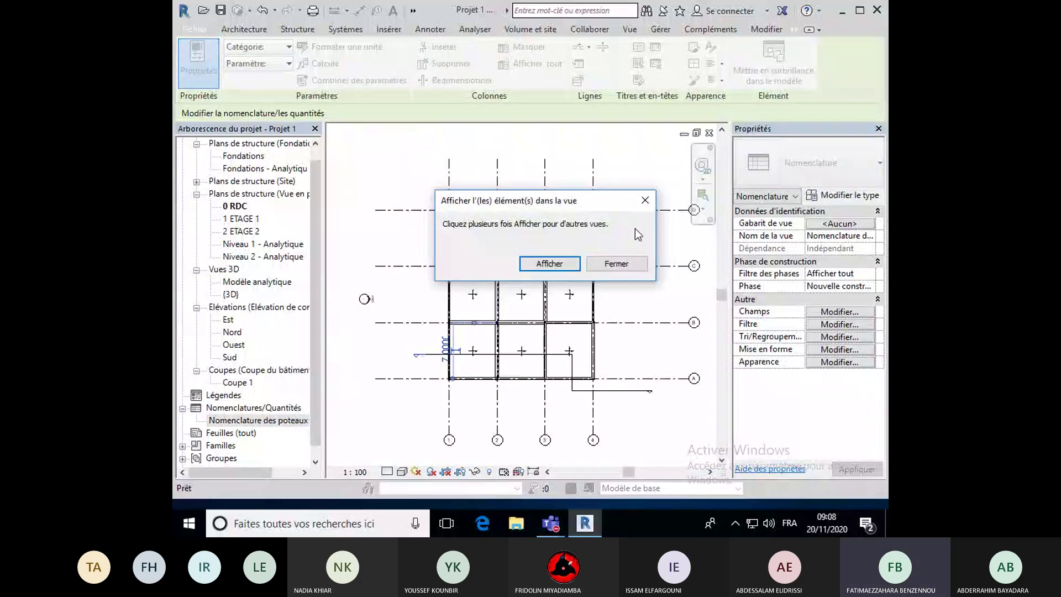
left_click(562, 264)
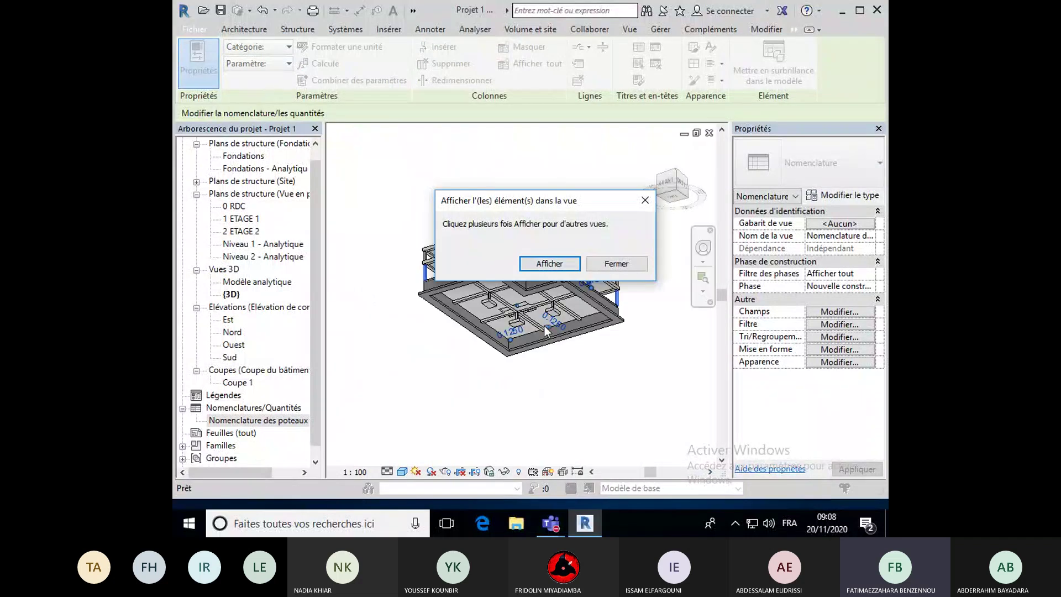
left_click(621, 268)
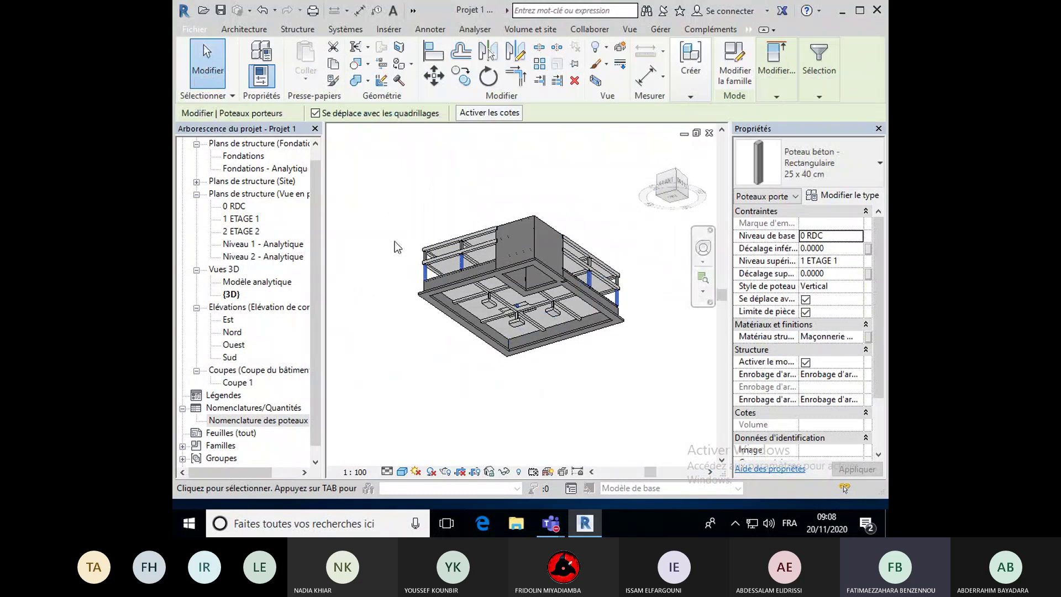
Set the Coût type parameter of the highlighted 25 x 40 cm columns to 1200.
middle_click_drag(408, 265, 558, 323, "shift")
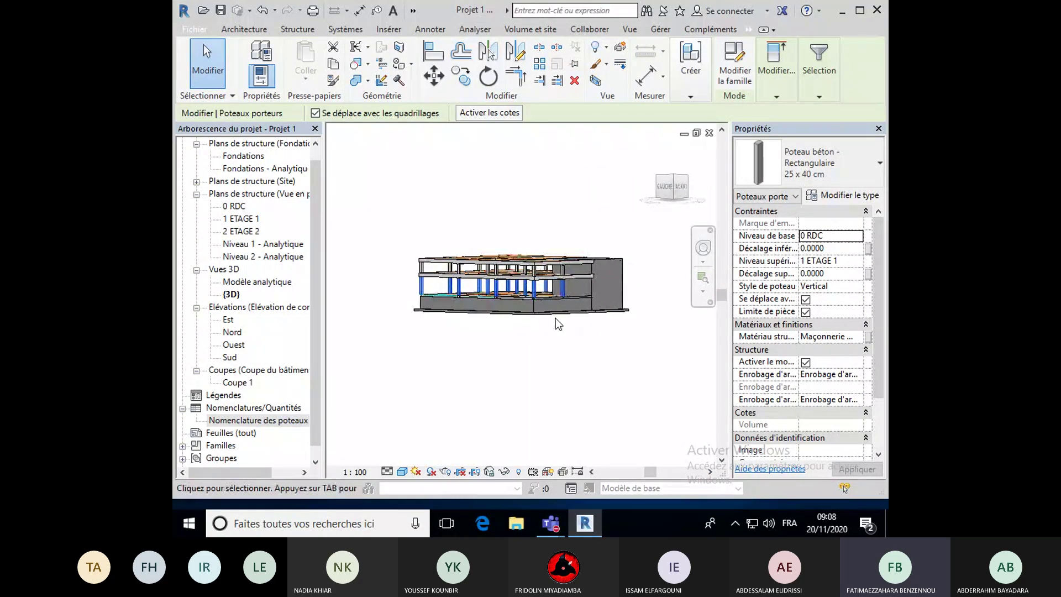
left_click(832, 198)
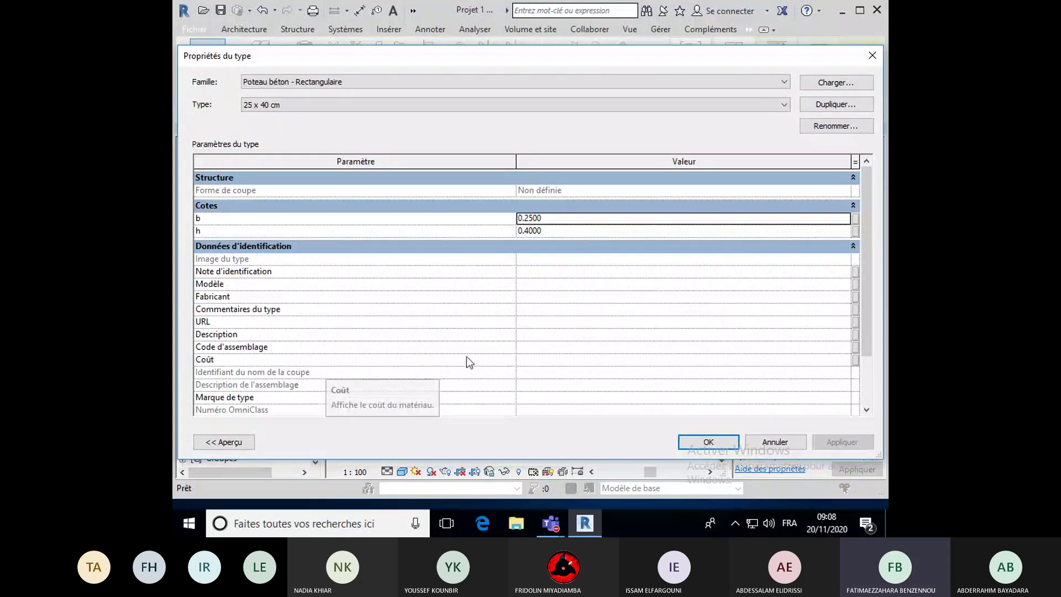
left_click(530, 359)
type("1200")
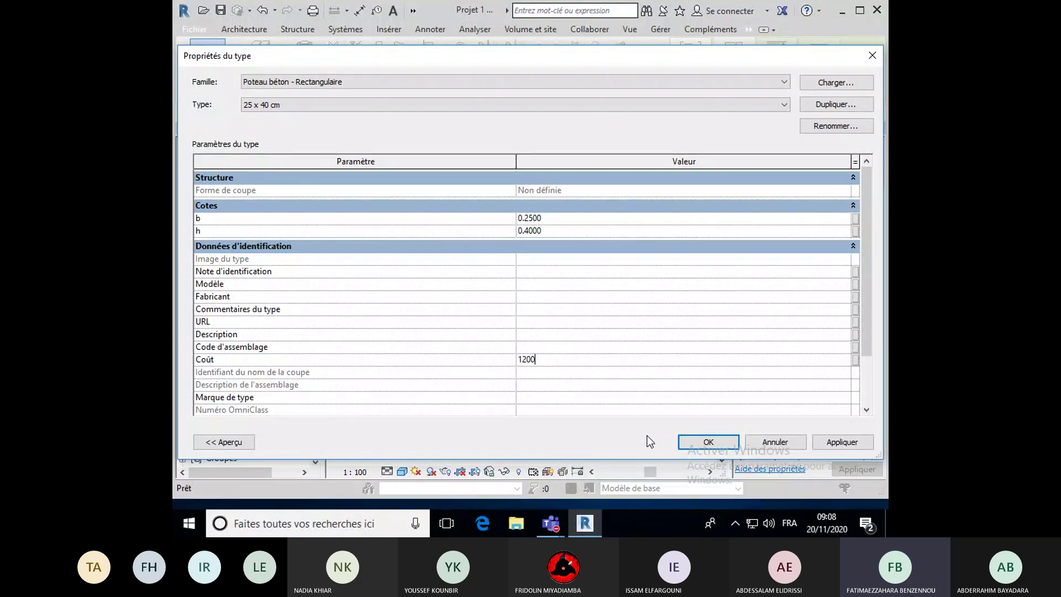
left_click(697, 445)
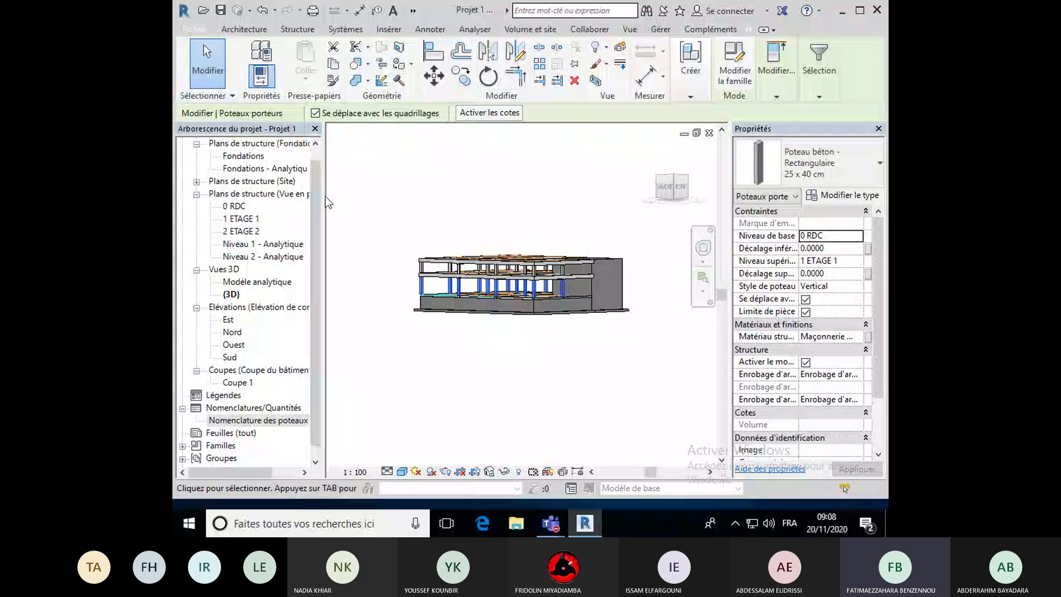
Widen the project browser and reopen the Nomenclature des poteaux porteurs schedule to check the unit costs.
left_click_drag(326, 200, 351, 197)
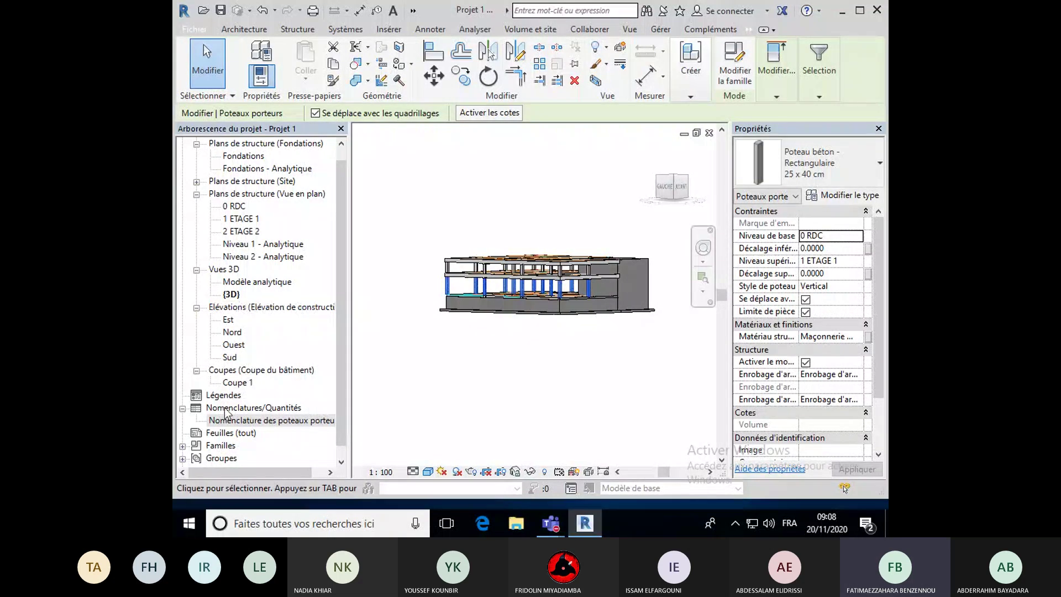
left_click(259, 421)
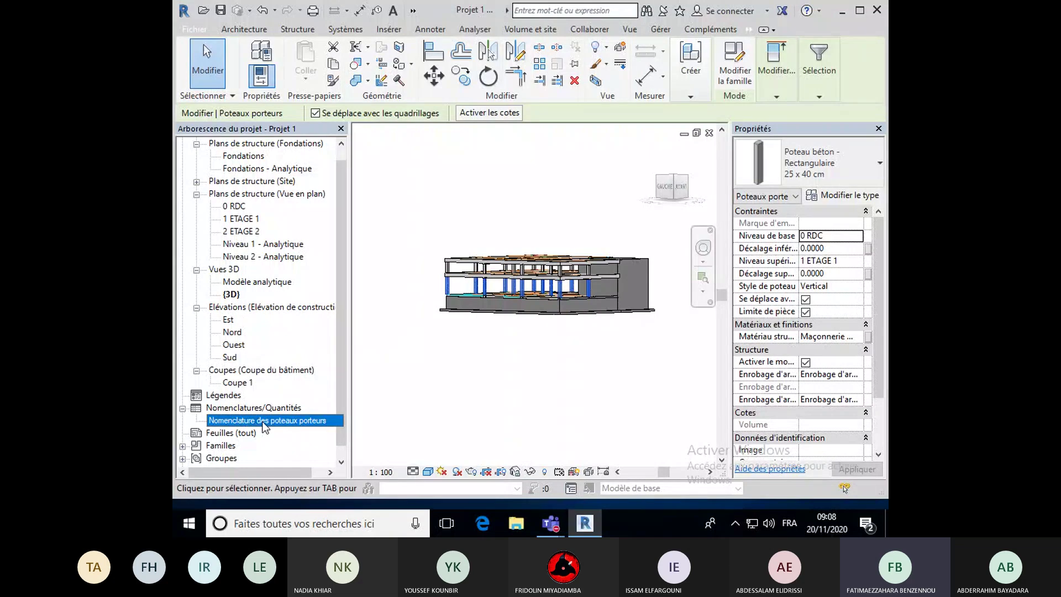
double_click(263, 421)
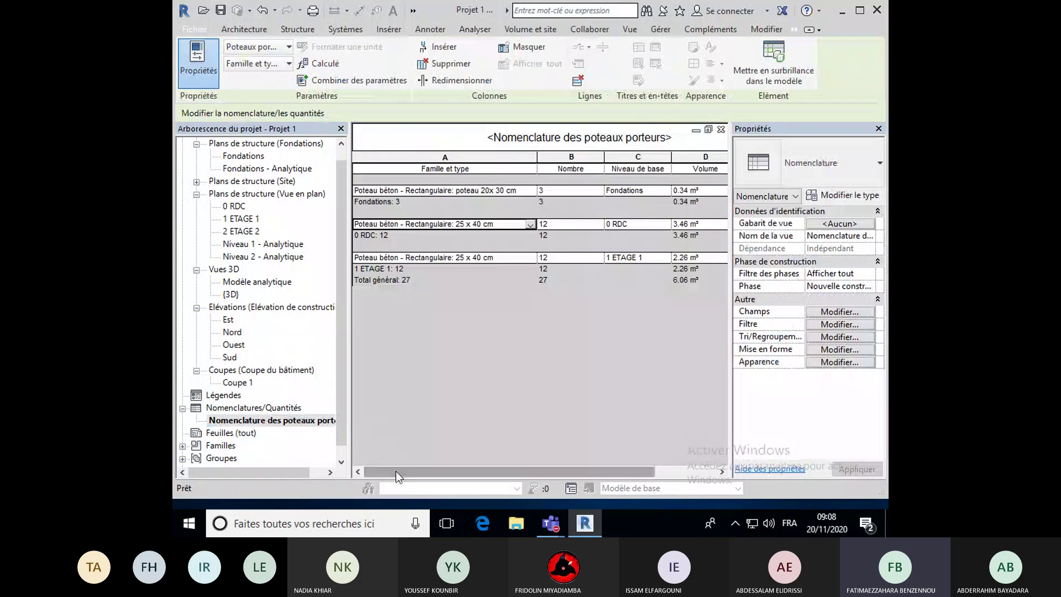
left_click_drag(396, 471, 459, 472)
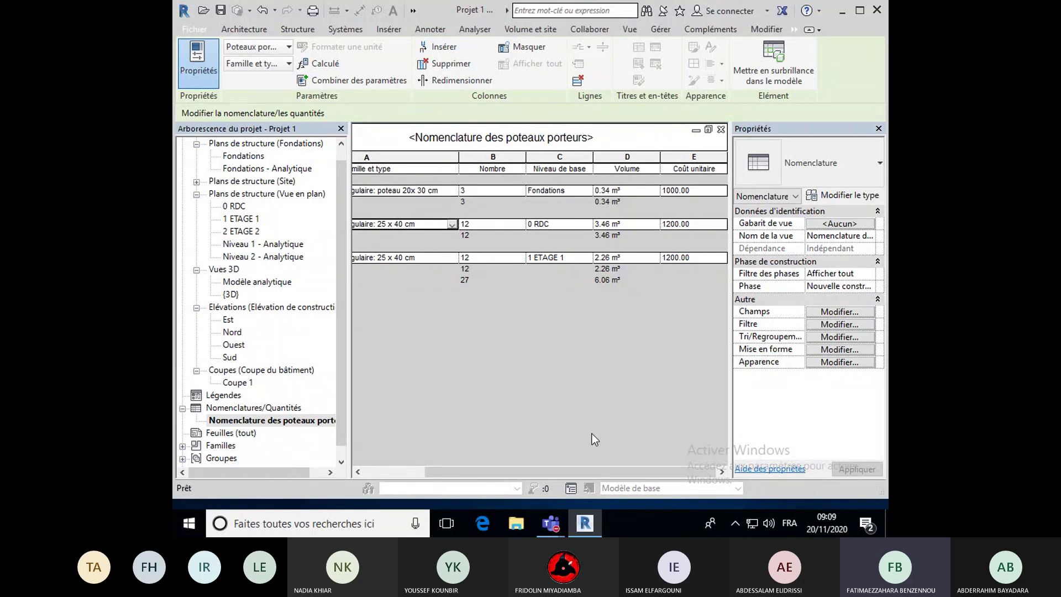
left_click_drag(562, 470, 524, 474)
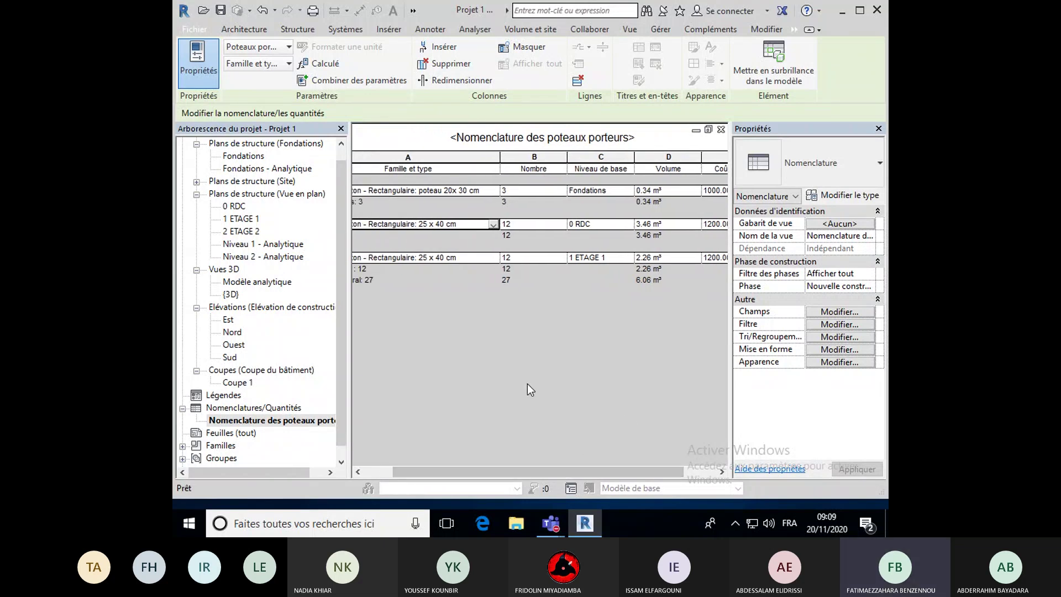
Review the type properties of the selected 25 x 40 cm columns from the {3D} view, including their Coût parameter.
double_click(231, 294)
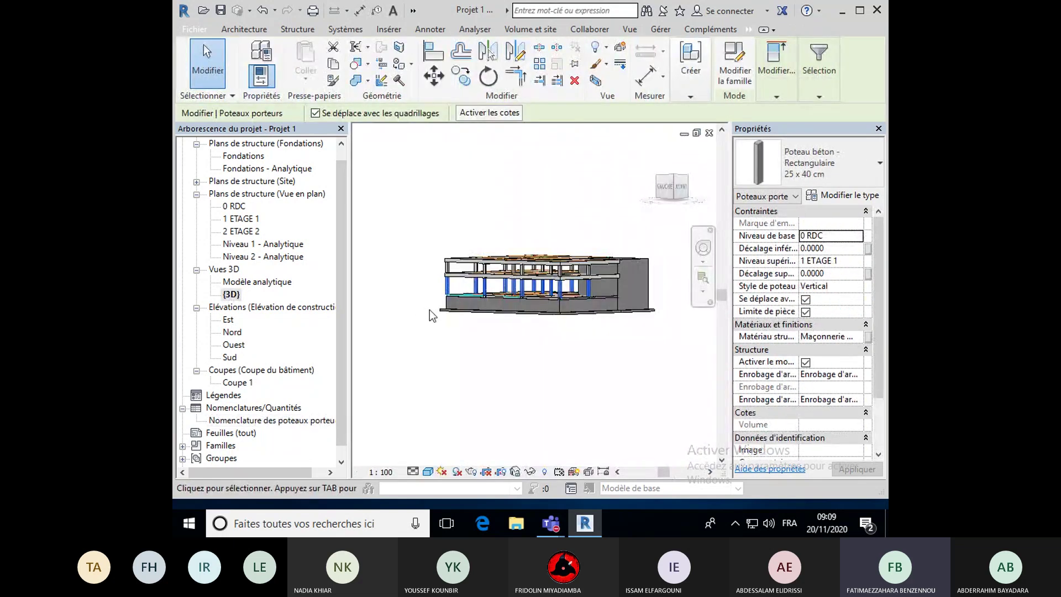
left_click(834, 196)
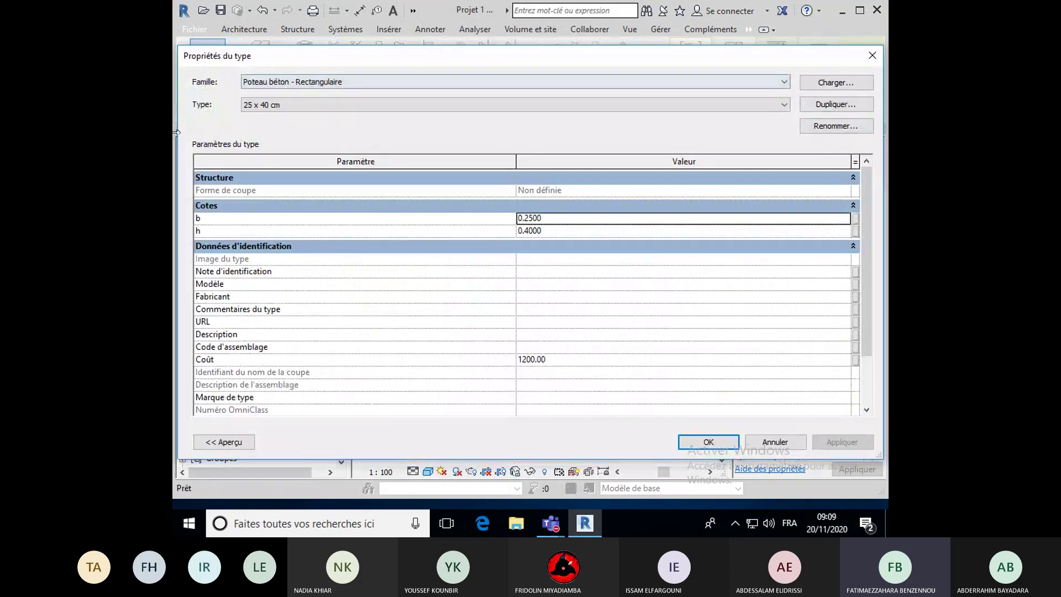
left_click_drag(178, 137, 578, 138)
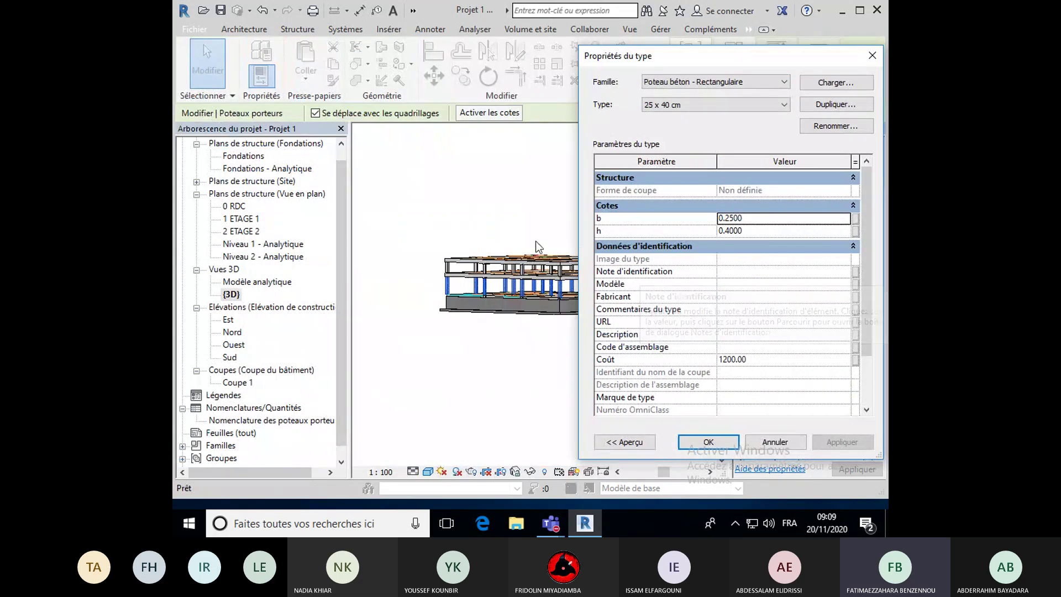
left_click(492, 235)
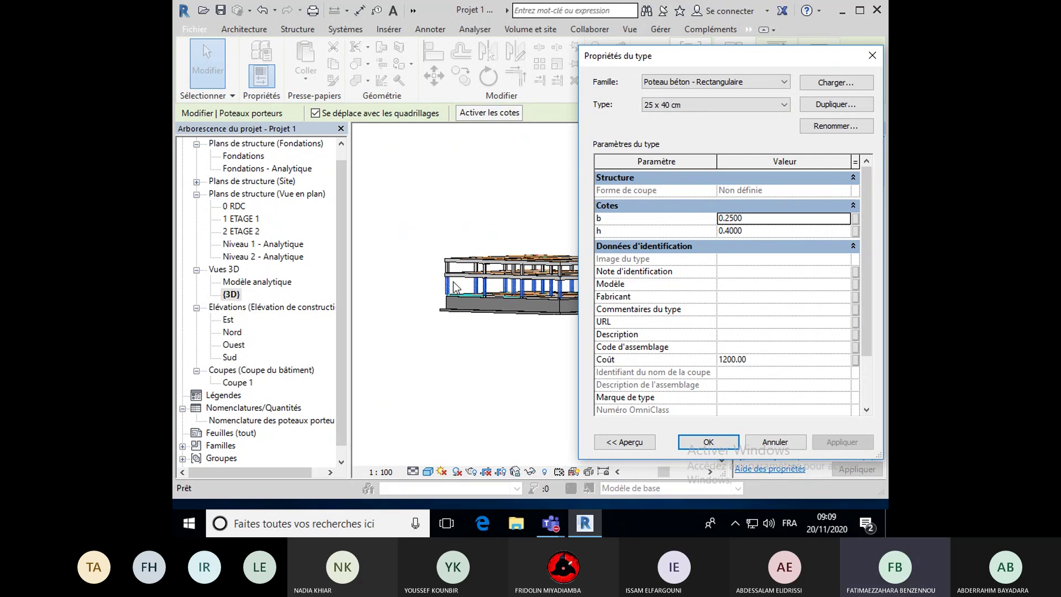
left_click(694, 446)
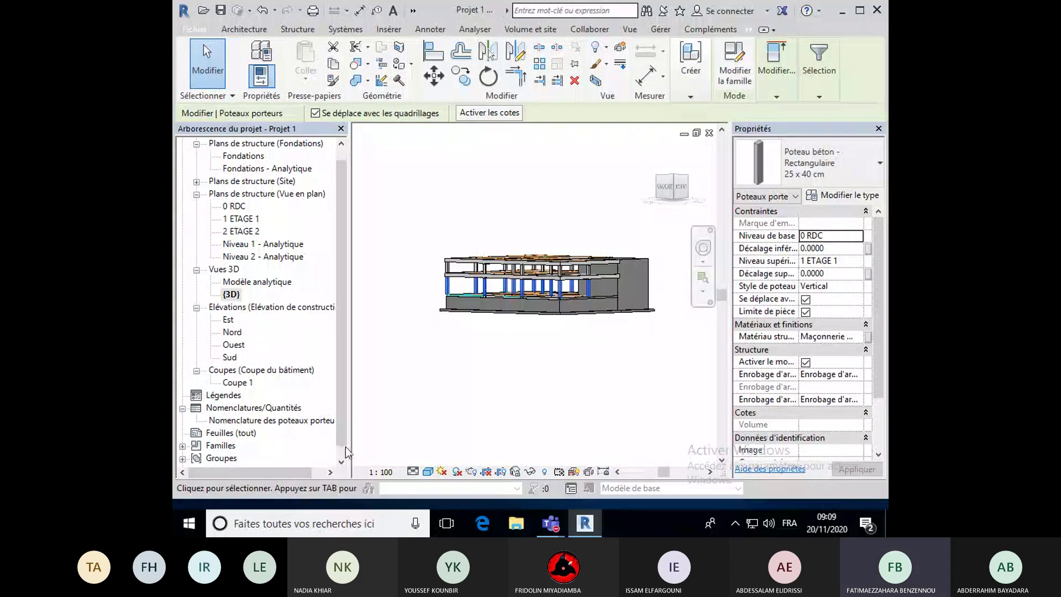
Return to the Nomenclature des poteaux porteurs schedule and bring its Coût unitaire column into view.
left_click(284, 424)
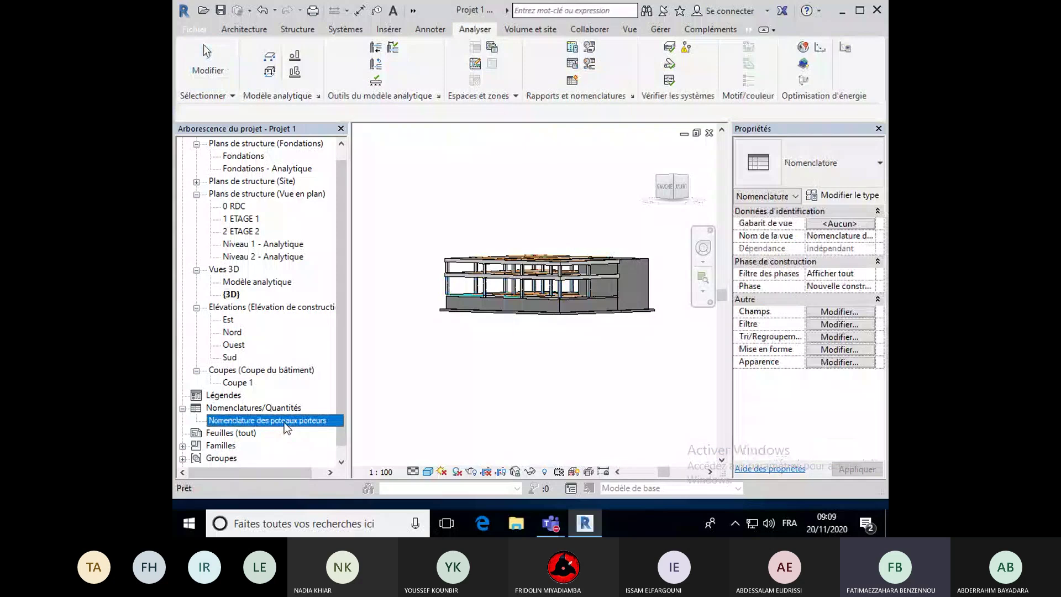
double_click(284, 422)
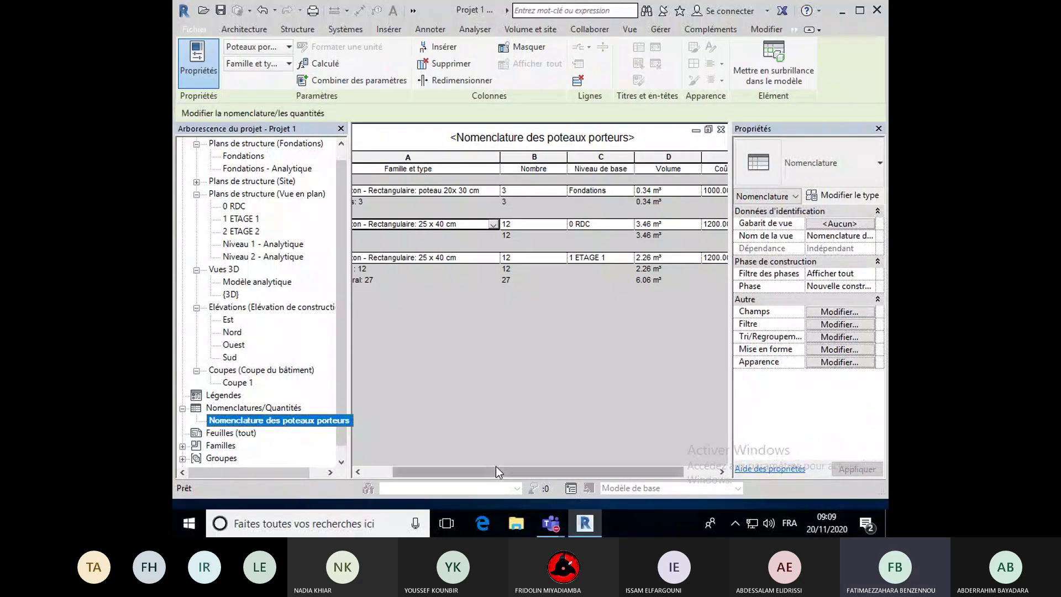
left_click_drag(514, 473, 559, 460)
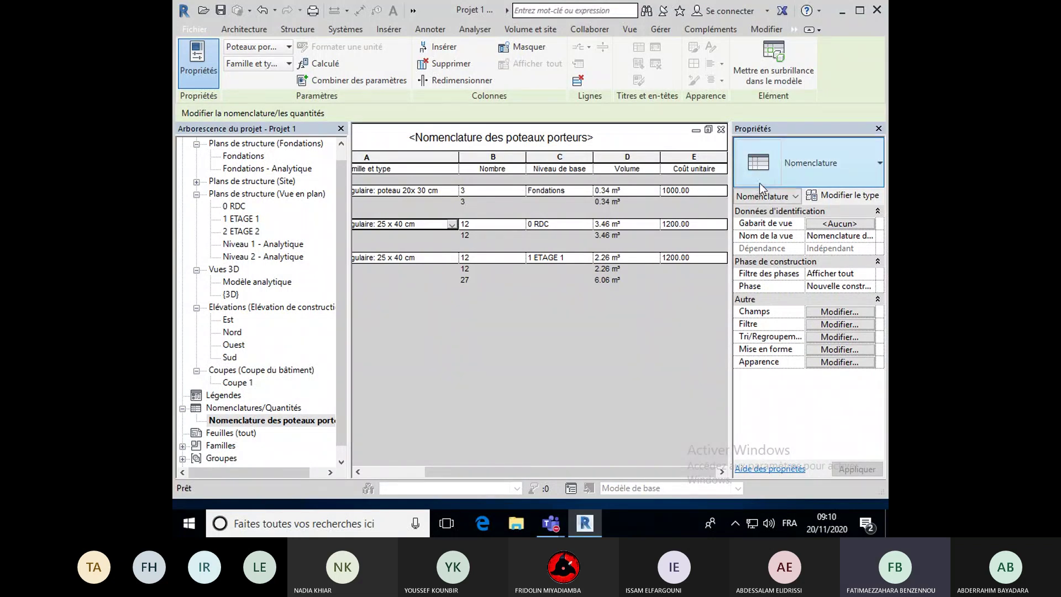
Start a formula-based calculated value named prix in the column schedule's fields.
left_click(829, 313)
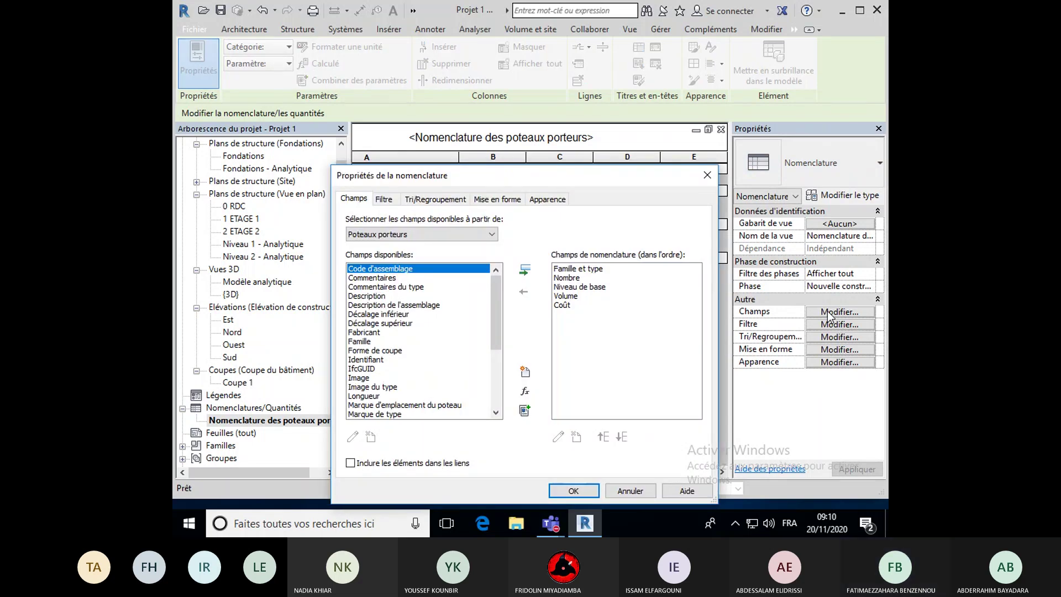
left_click_drag(497, 175, 501, 136)
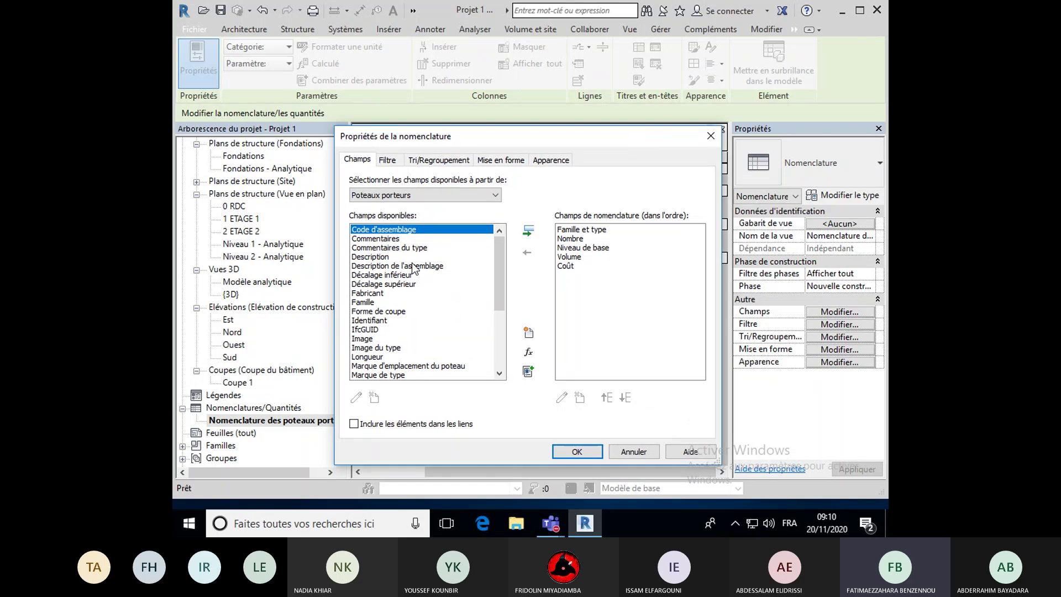
mouse_move(501, 256)
left_mouse_down()
mouse_move(505, 321)
mouse_move(498, 252)
left_mouse_up()
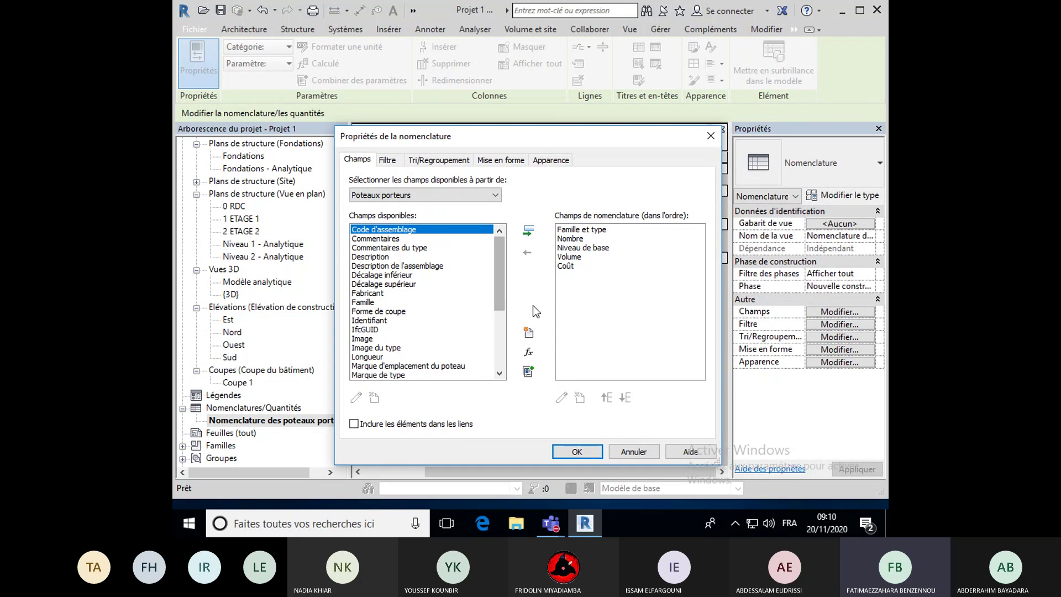
left_click(529, 356)
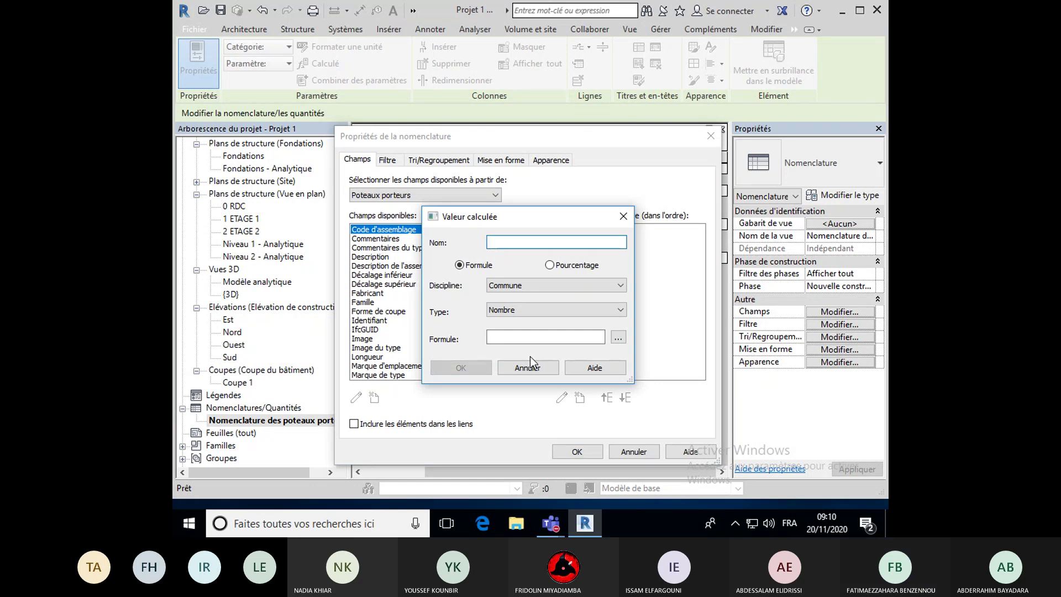
type("pr")
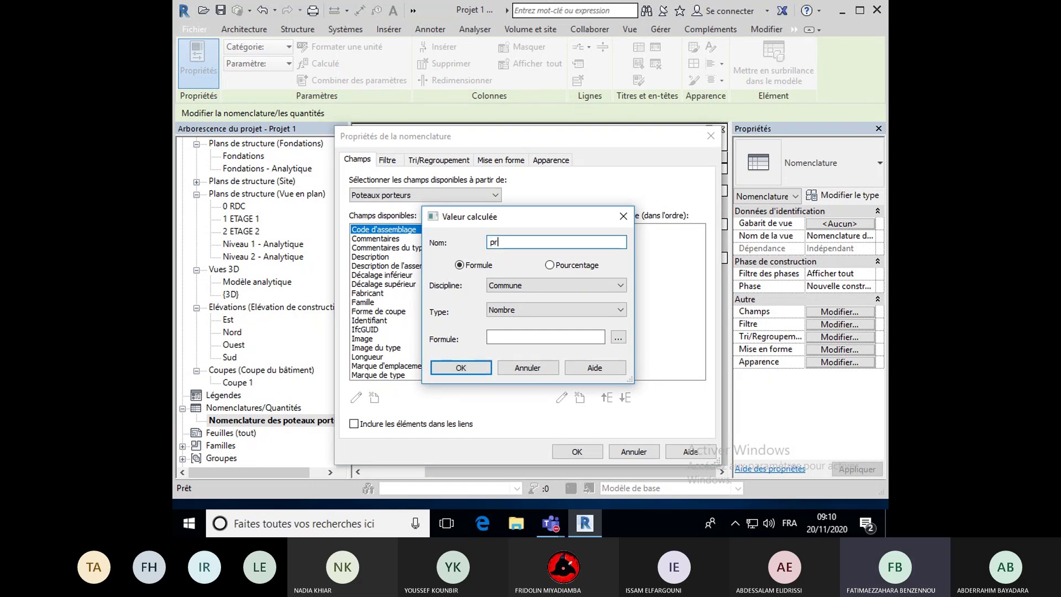
type("ix")
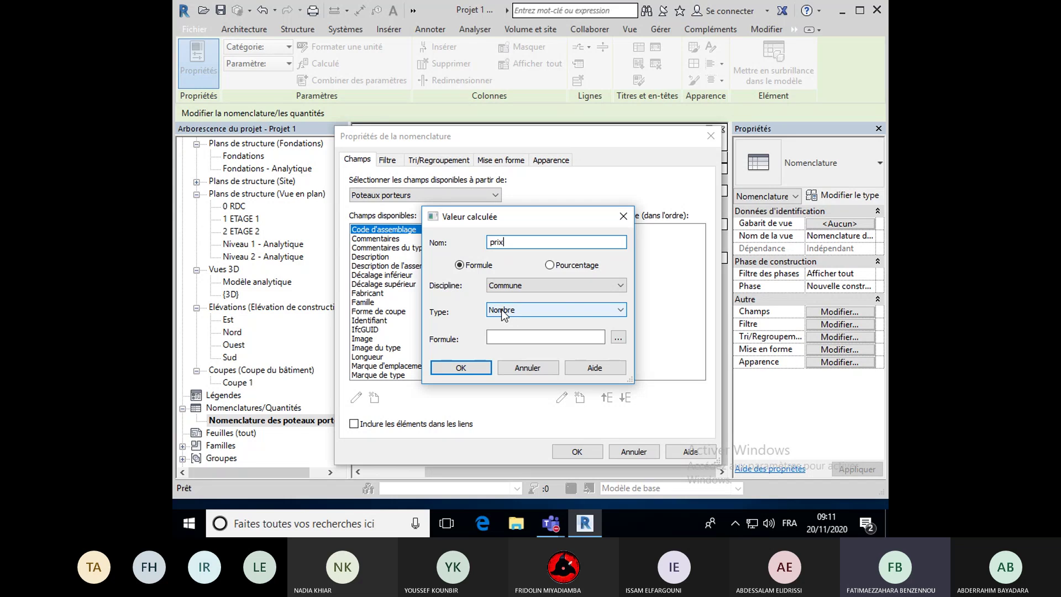
Build the prix formula from the schedule fields as Volume*Coût and try to confirm it.
left_click(517, 340)
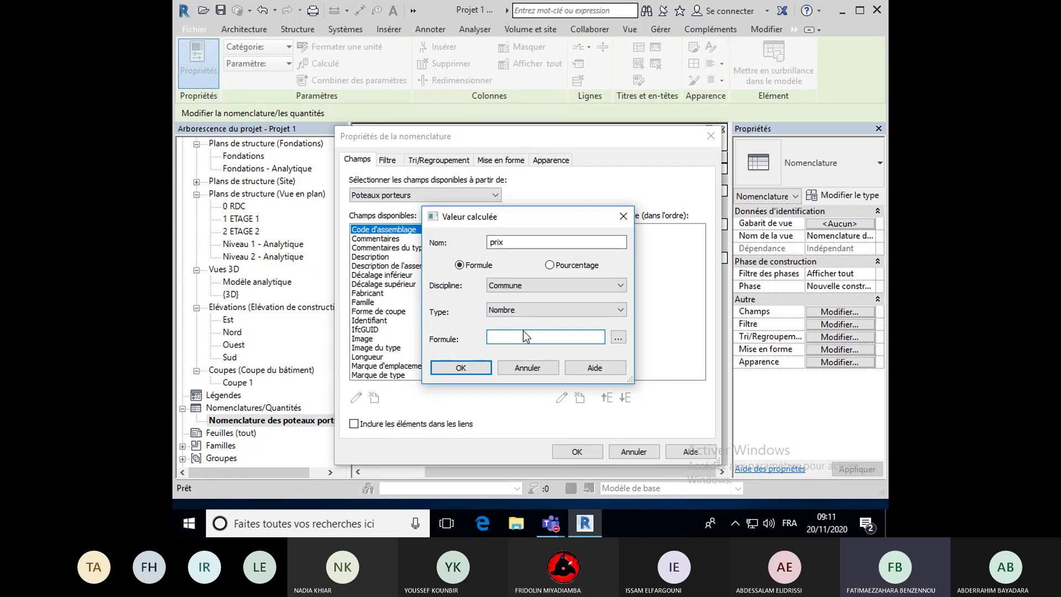
left_click(618, 338)
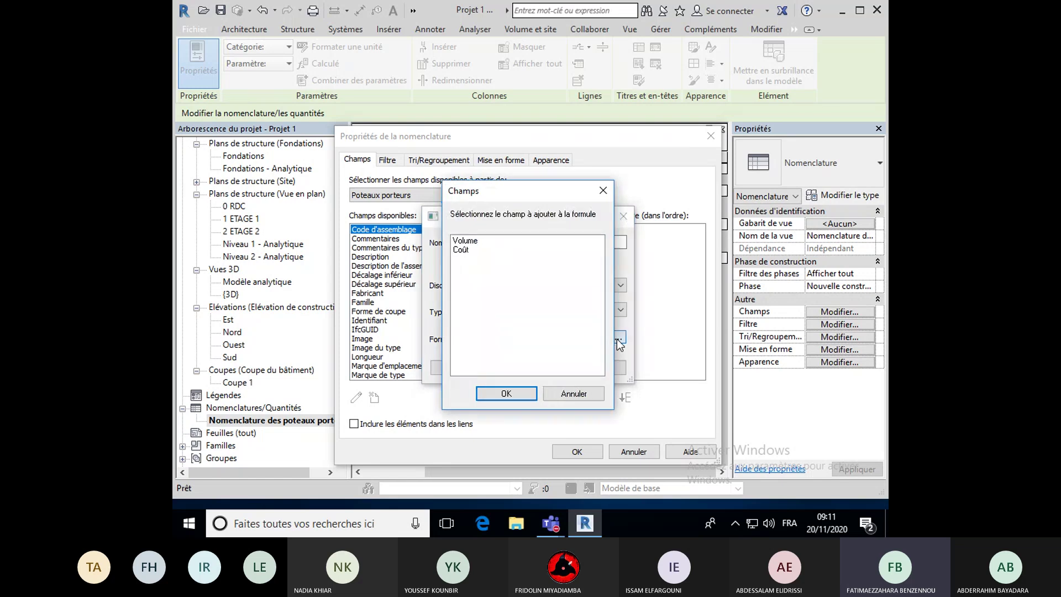
left_click(471, 241)
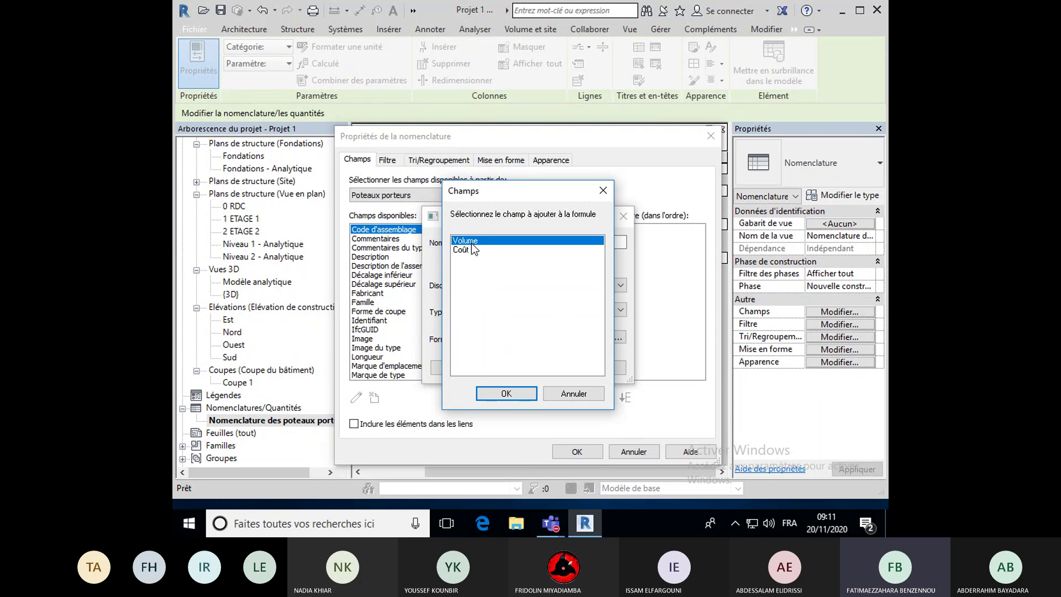
left_click(506, 393)
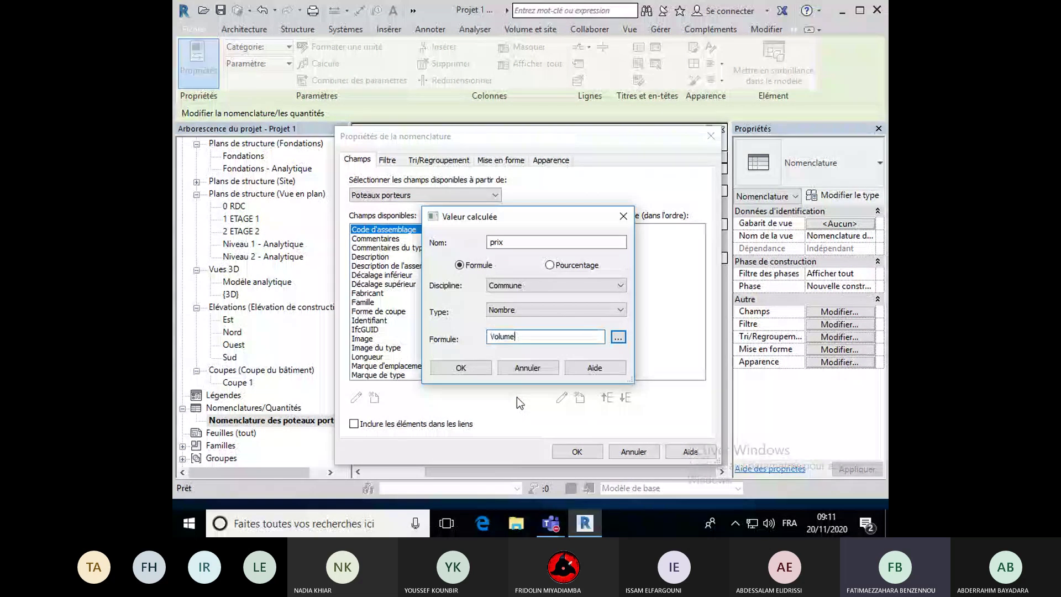
type("*")
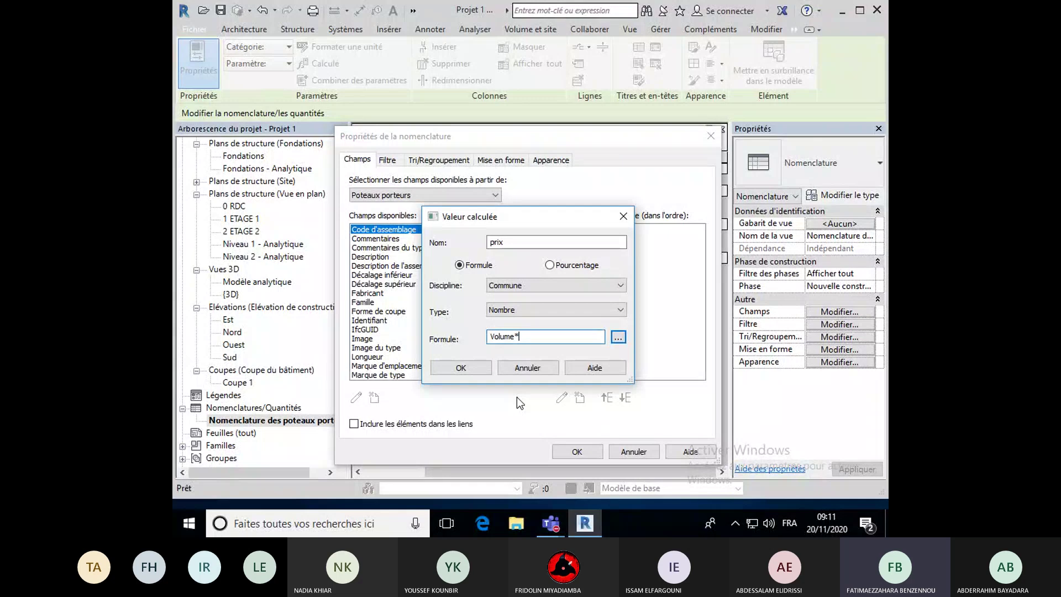
left_click(618, 341)
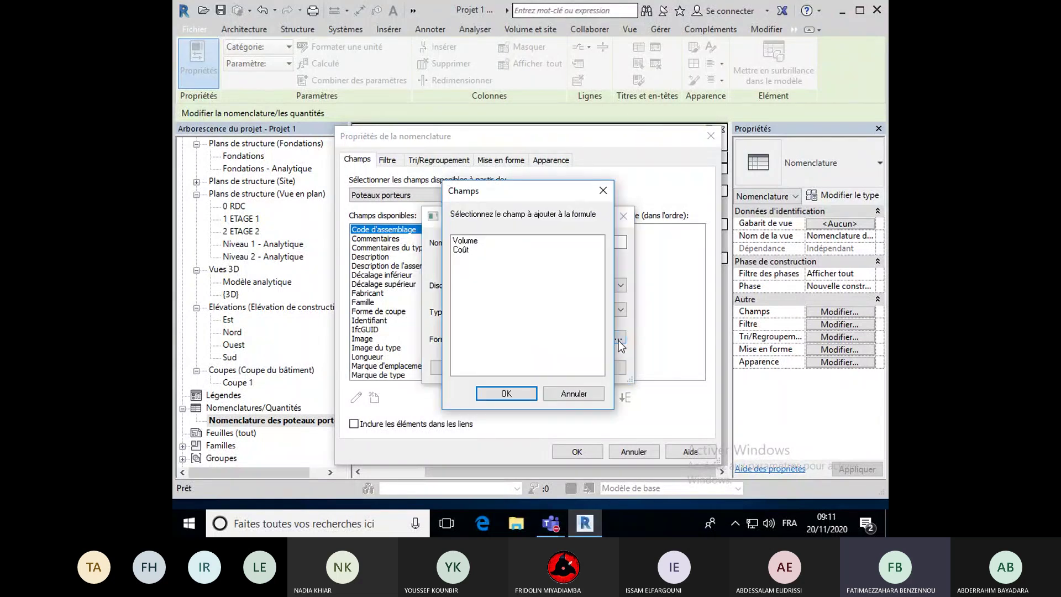
left_click(463, 251)
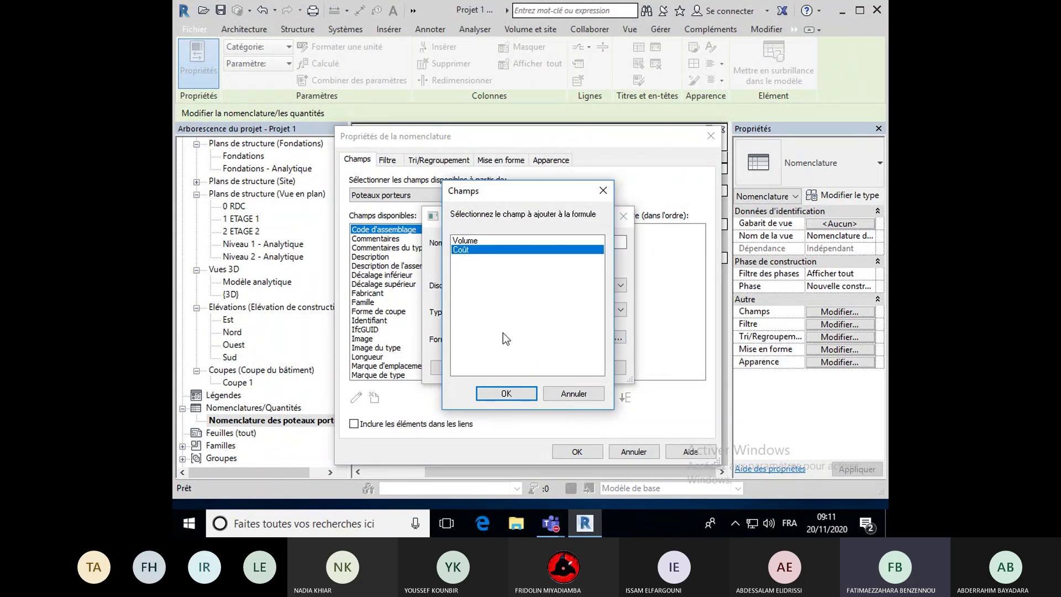
left_click(507, 393)
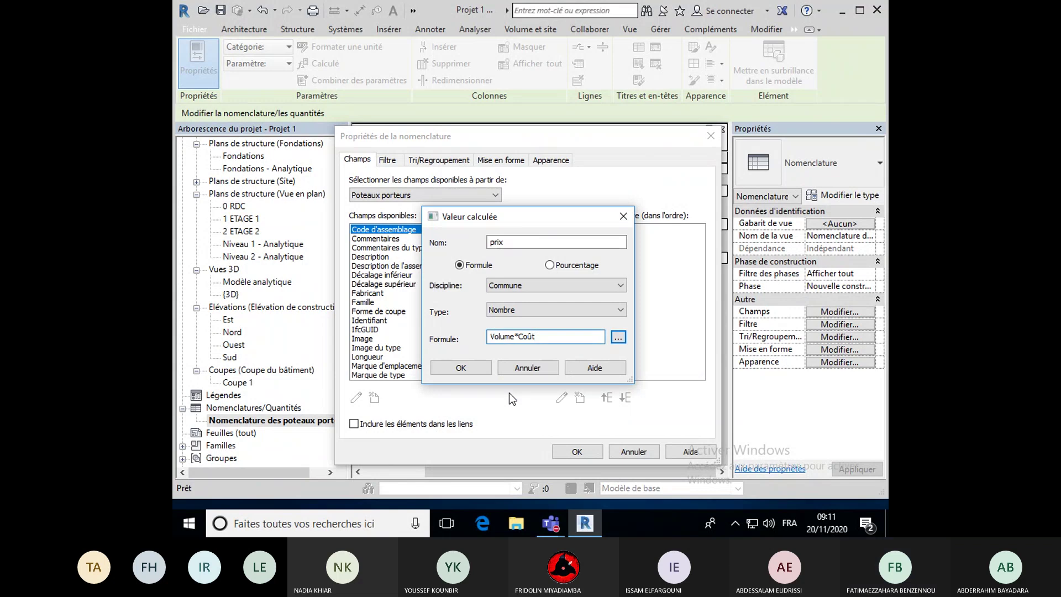
left_click(482, 370)
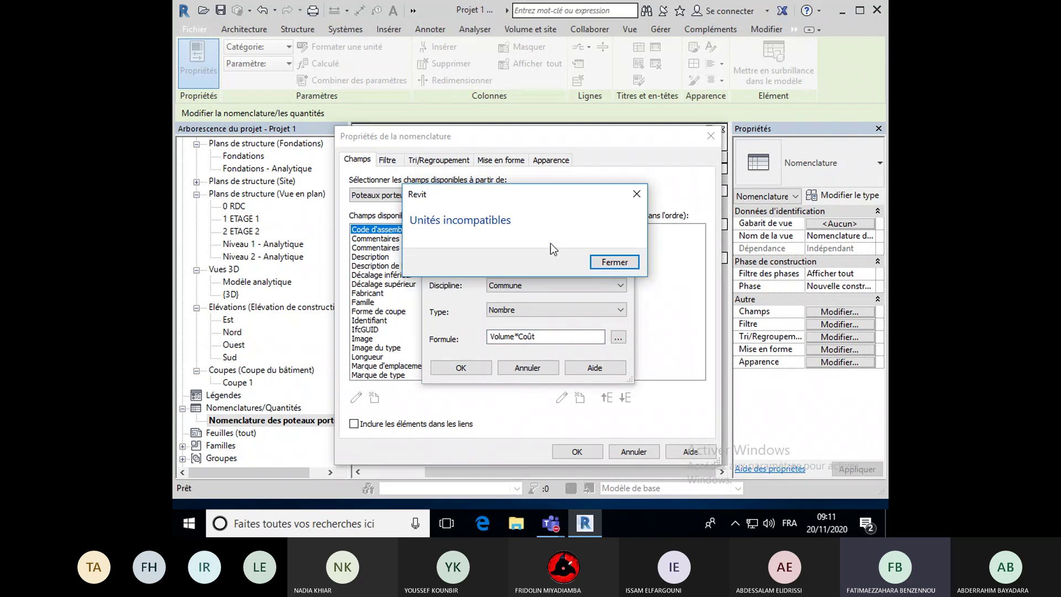
left_click(601, 263)
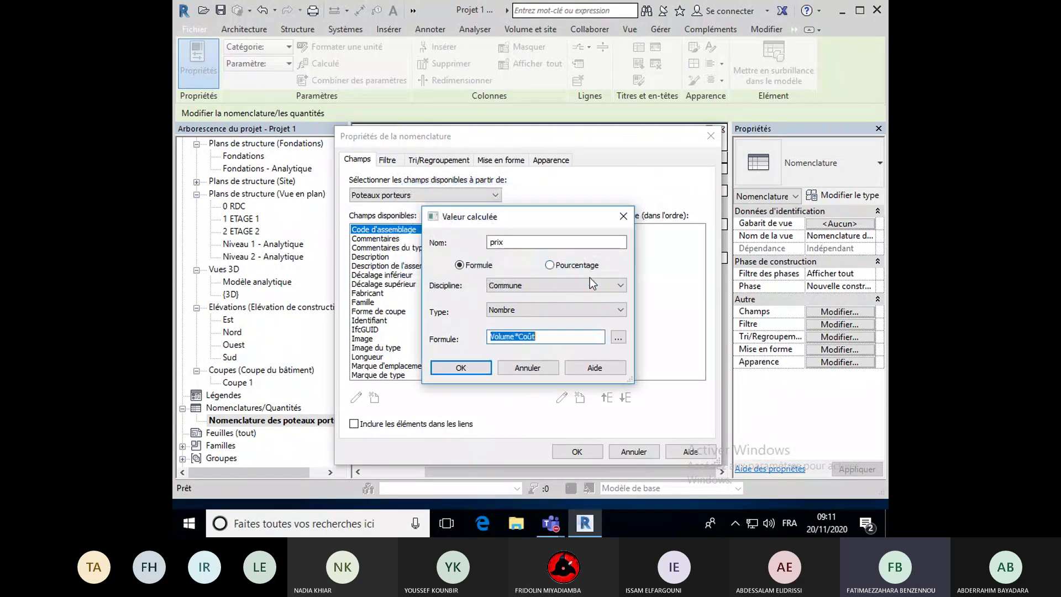
Extend the prix formula to Volume*Coût/1 and confirm the calculated value.
left_click_drag(540, 335, 522, 342)
left_click(545, 338)
left_click_drag(516, 337, 489, 338)
left_click(562, 338)
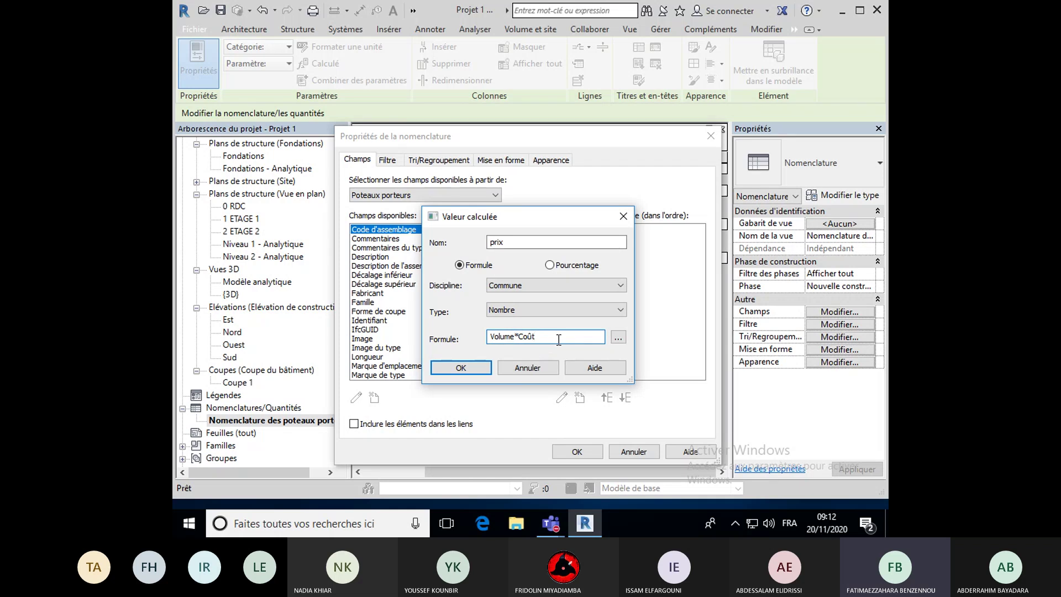
type("/1")
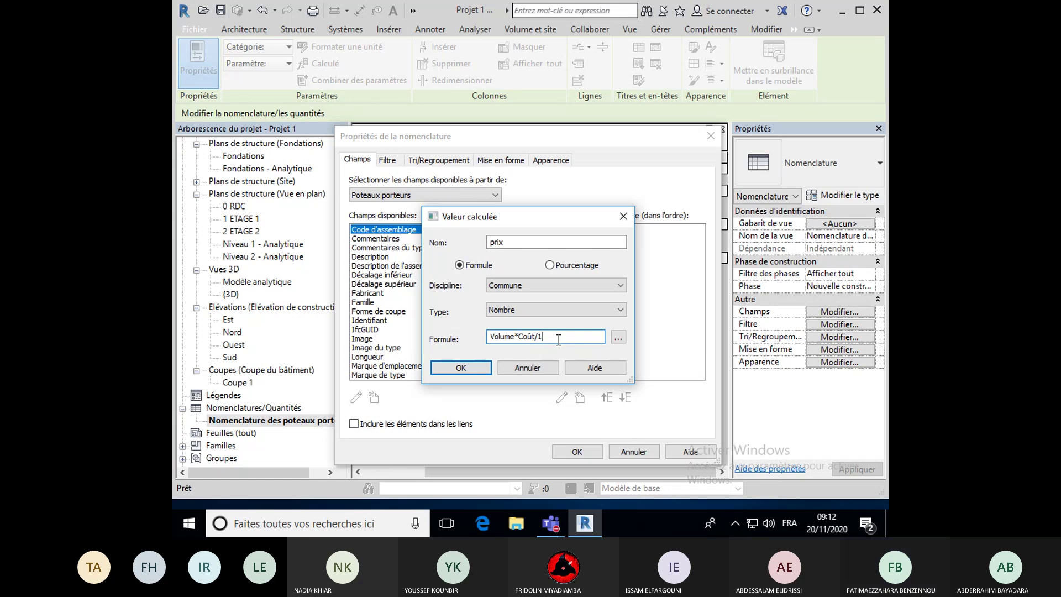
left_click(472, 369)
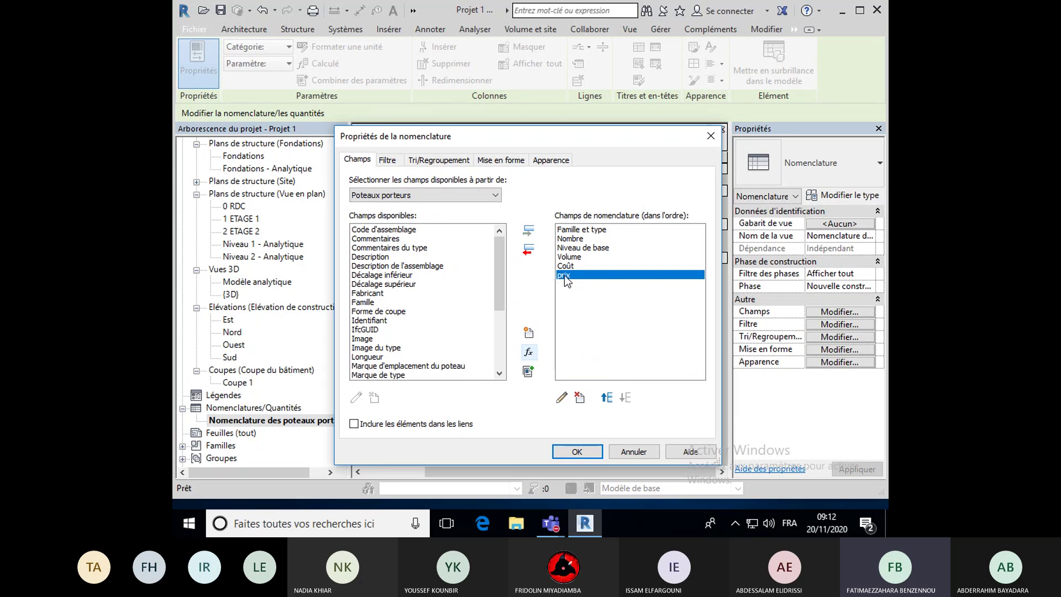
Review the formula of the prix field, apply the field changes and bring the schedule's prix column into view.
left_click(566, 404)
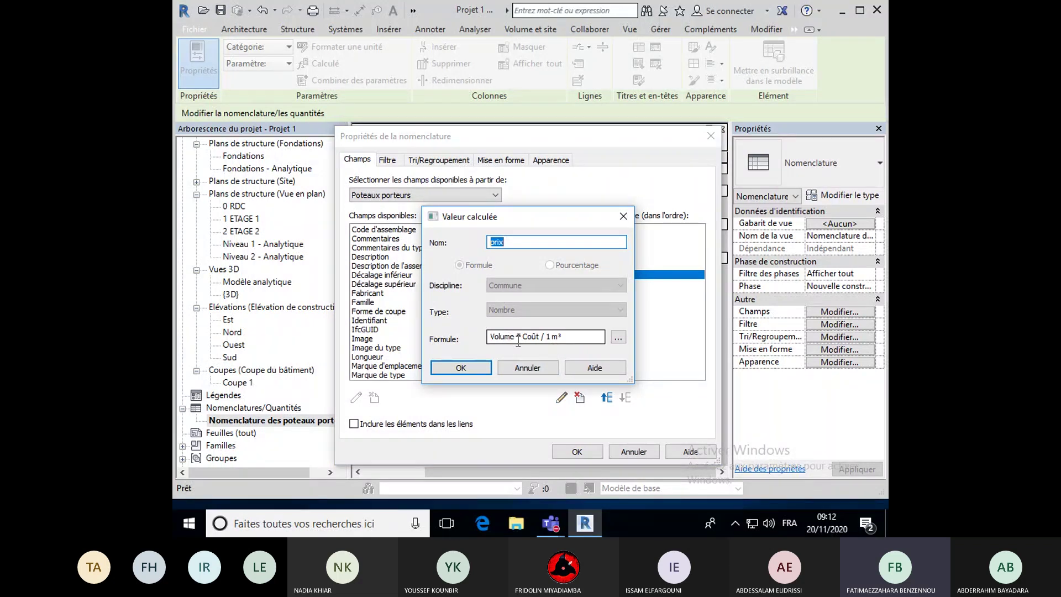
double_click(564, 338)
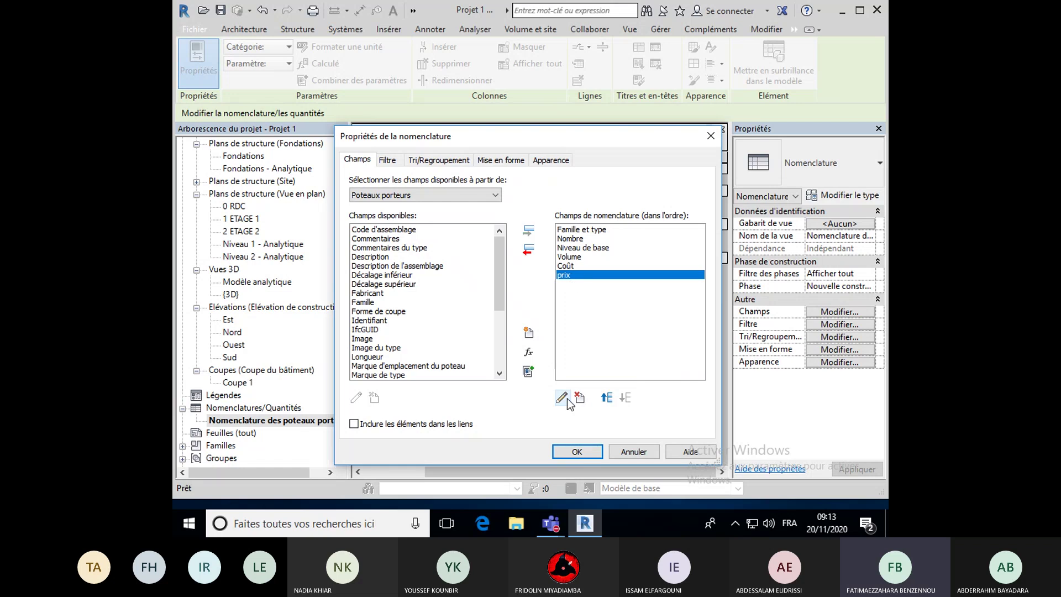
left_click(576, 452)
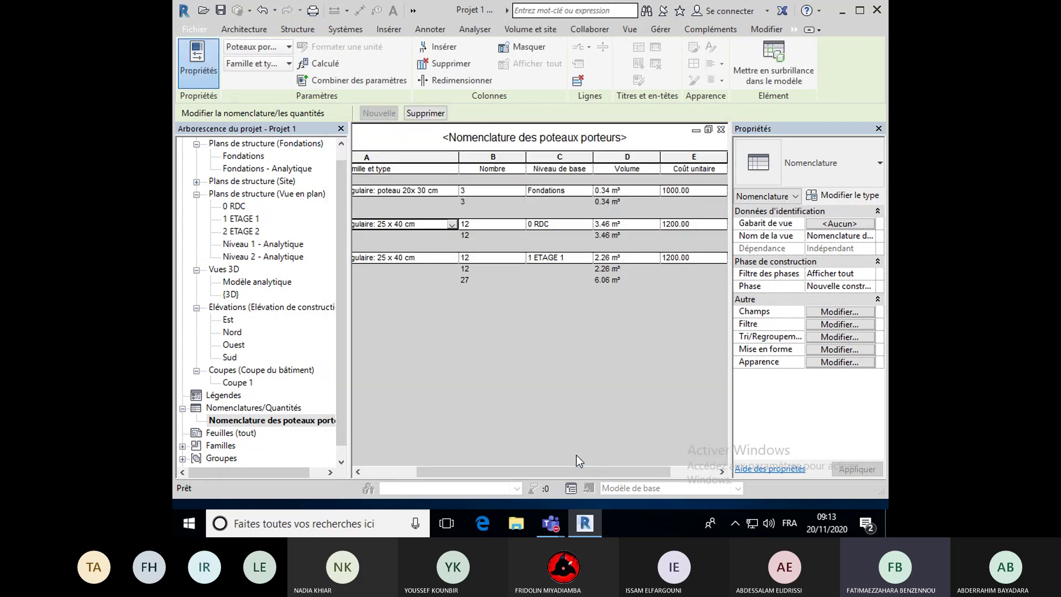
left_click_drag(567, 471, 632, 472)
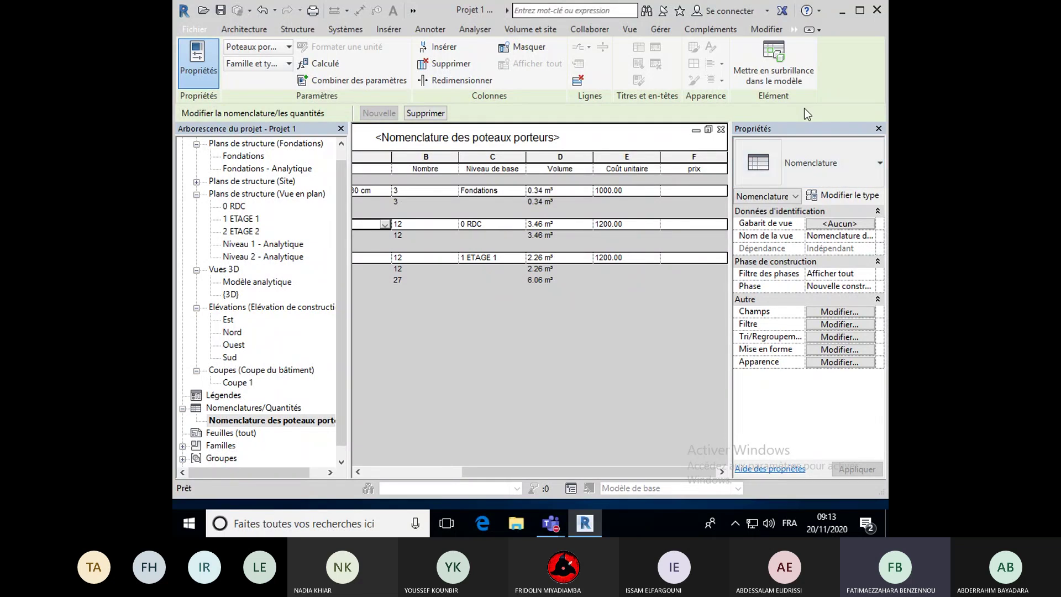
Itemize every instance in the schedule to check the individual prix values, and switch the itemizing back off.
left_click(813, 336)
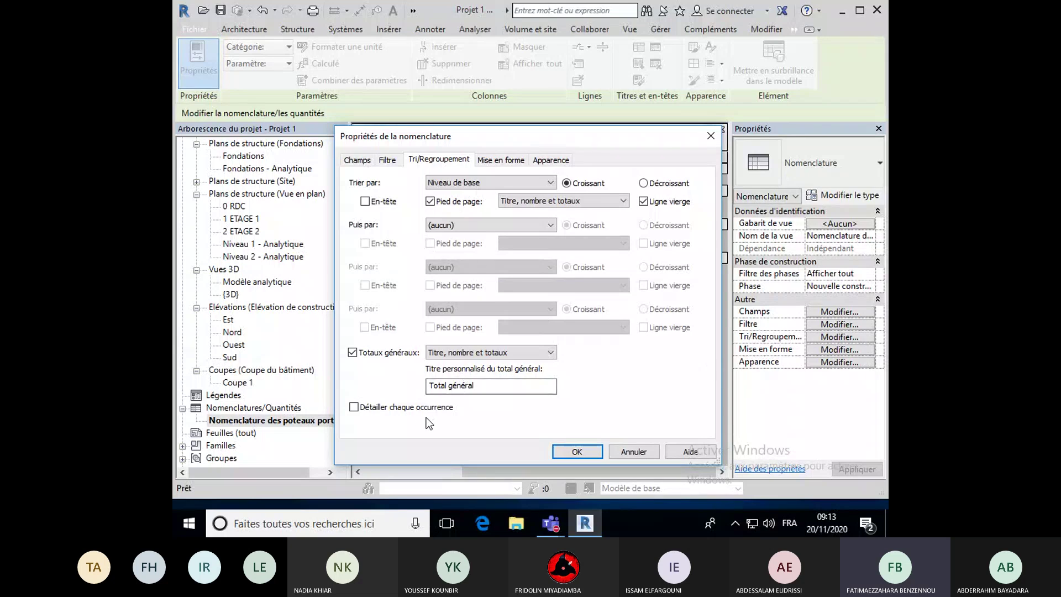
left_click(573, 451)
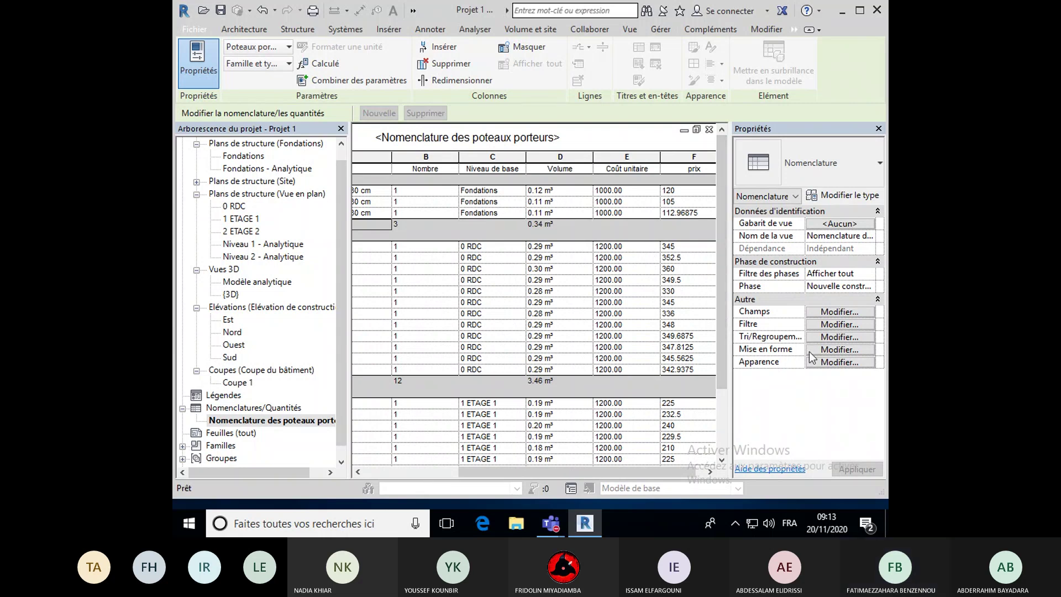
left_click(839, 337)
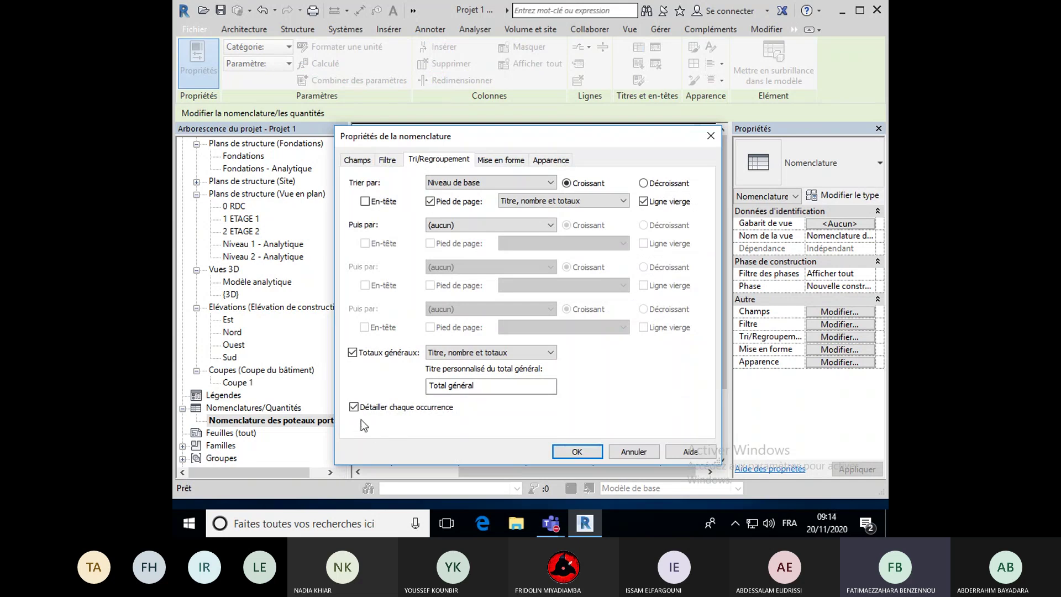
left_click(354, 408)
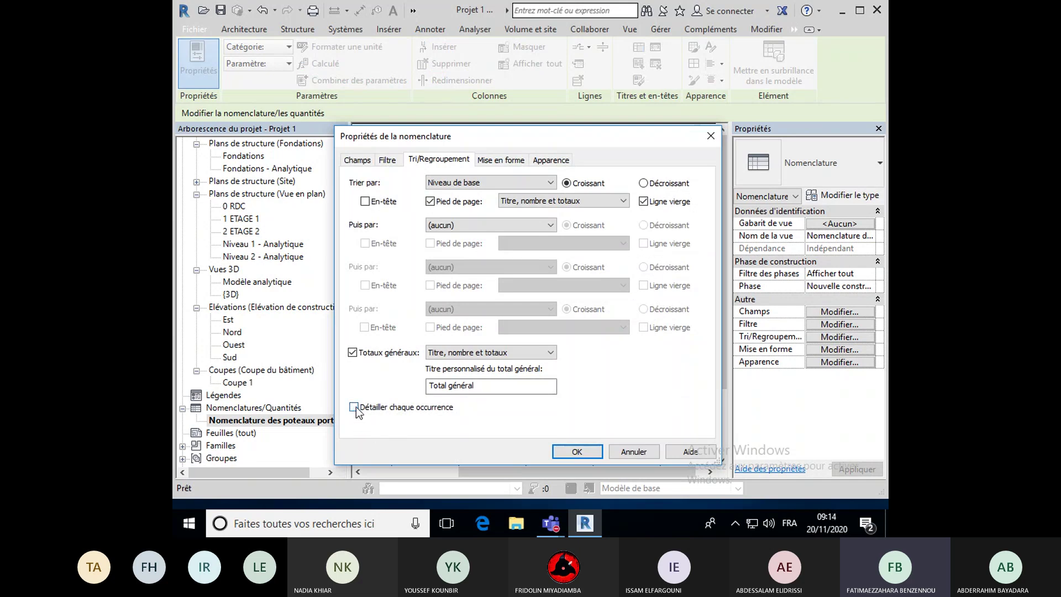
left_click(582, 451)
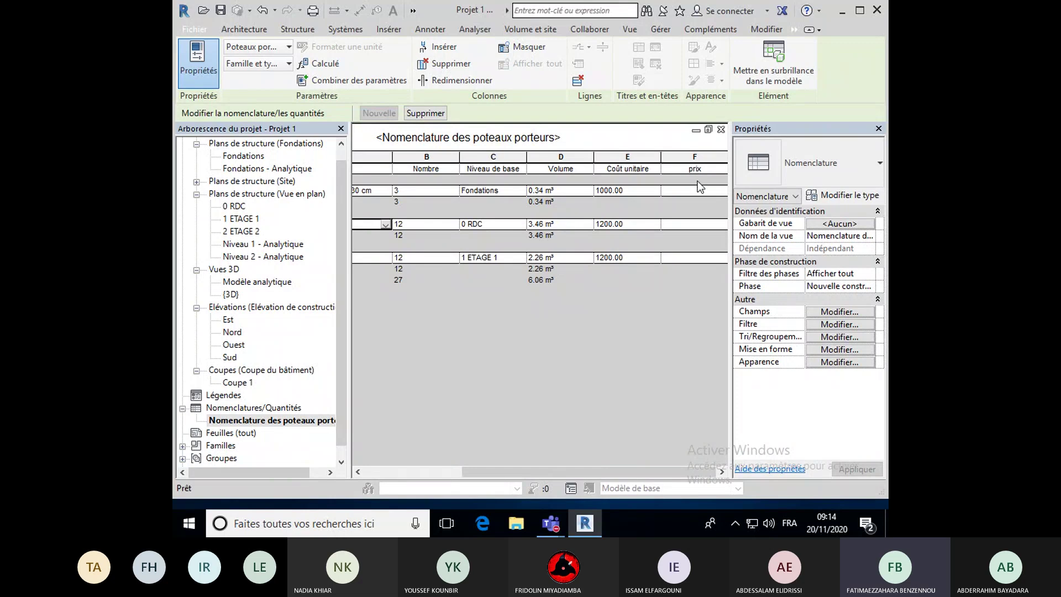
Set the prix field's formatting to Calculer les totaux and apply it to the schedule.
left_click(813, 349)
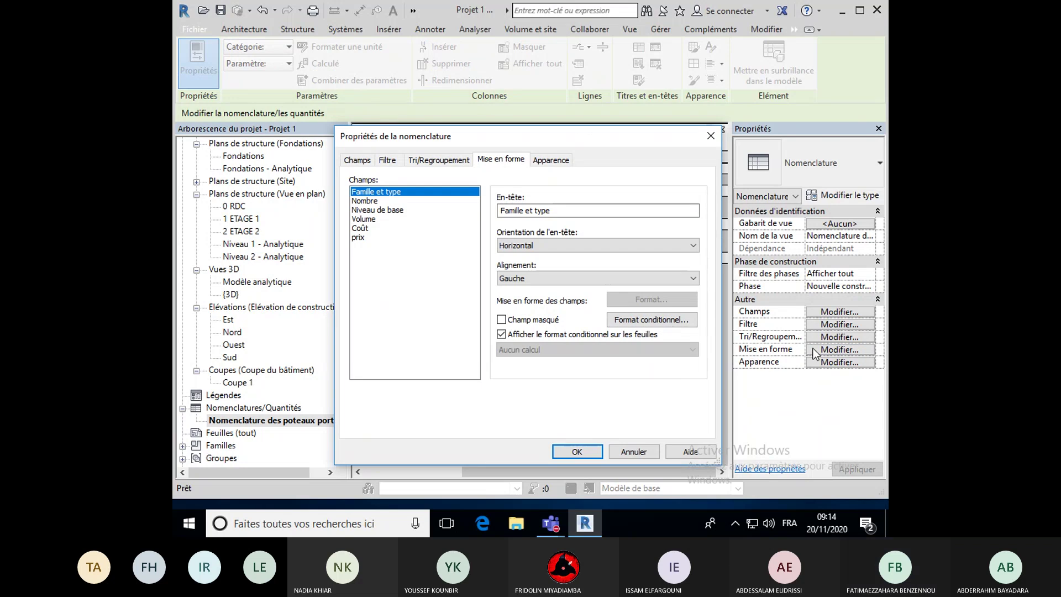
left_click(382, 259)
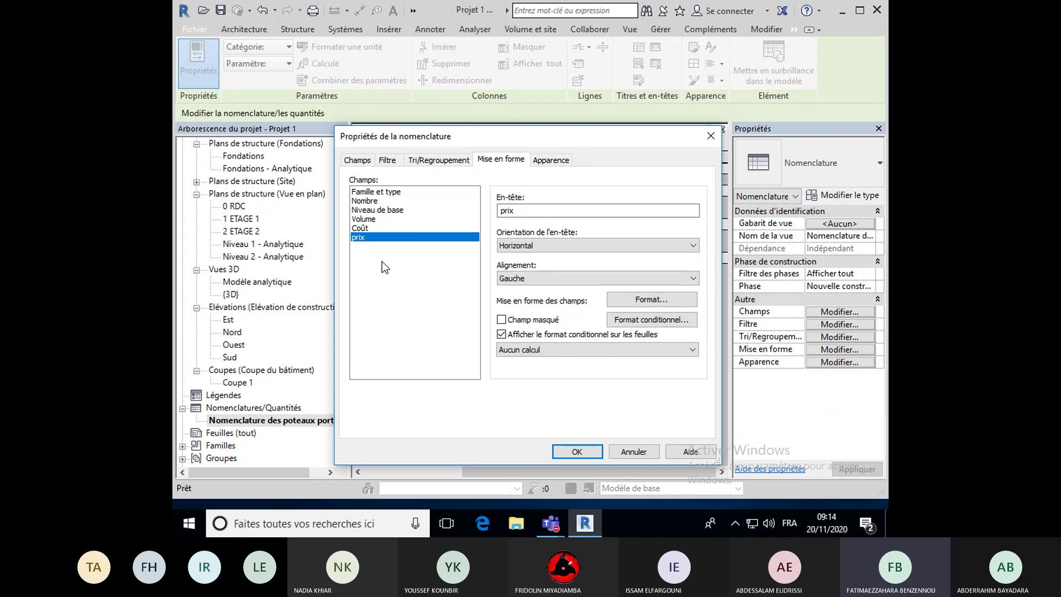
left_click(538, 348)
left_click(537, 369)
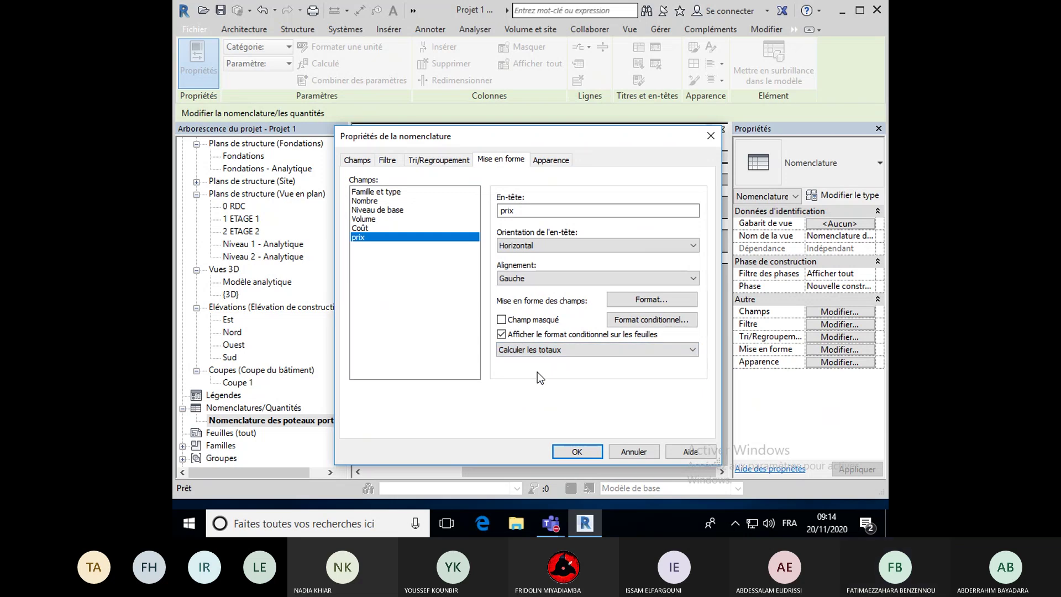
left_click(571, 449)
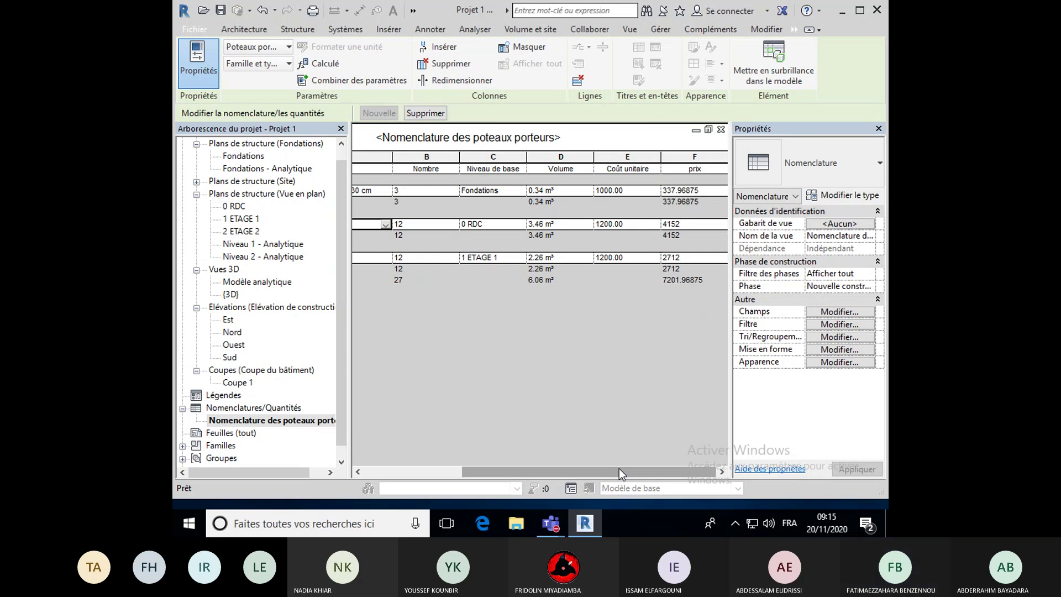
Start exporting the column schedule as a Nomenclature report.
left_click_drag(619, 469, 426, 461)
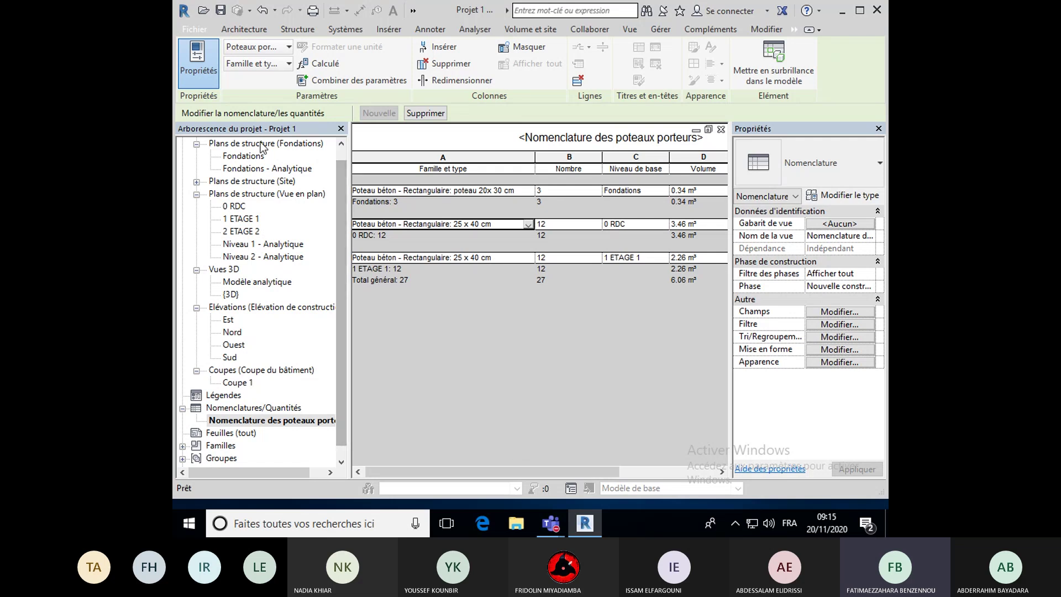
left_click(189, 30)
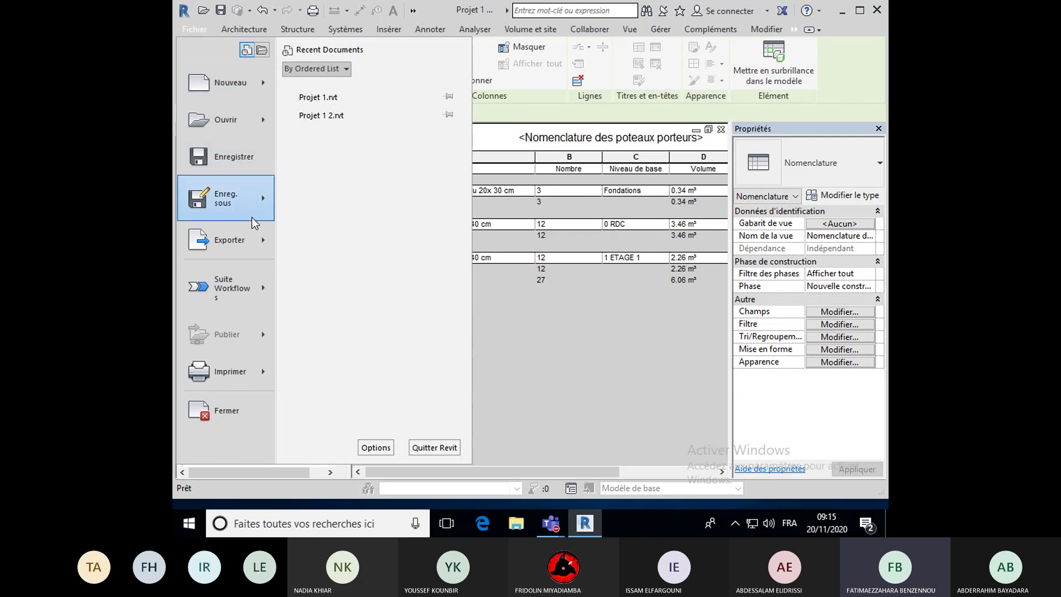
mouse_move(267, 243)
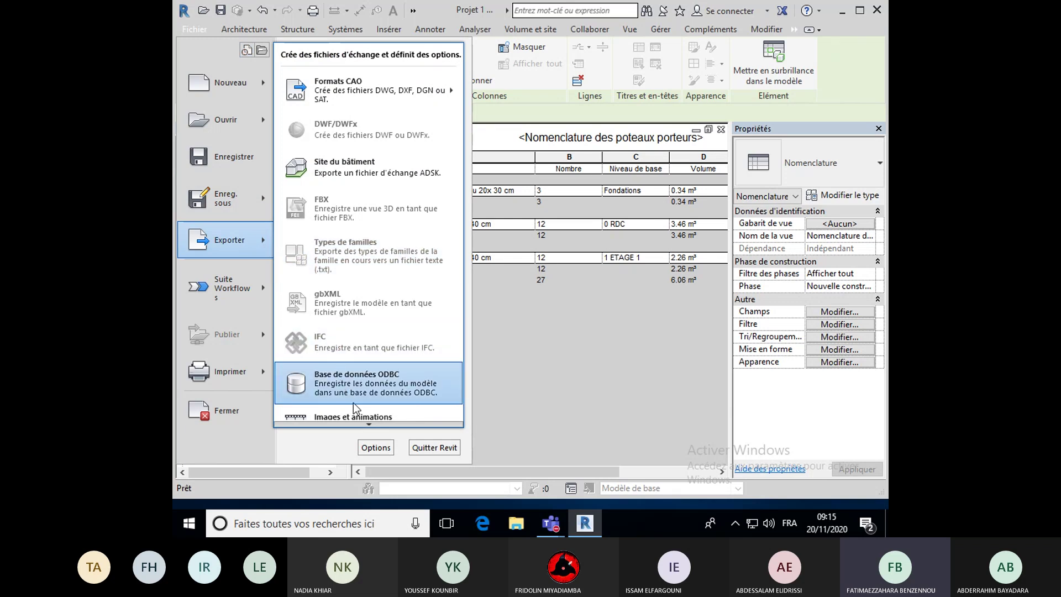
mouse_move(366, 425)
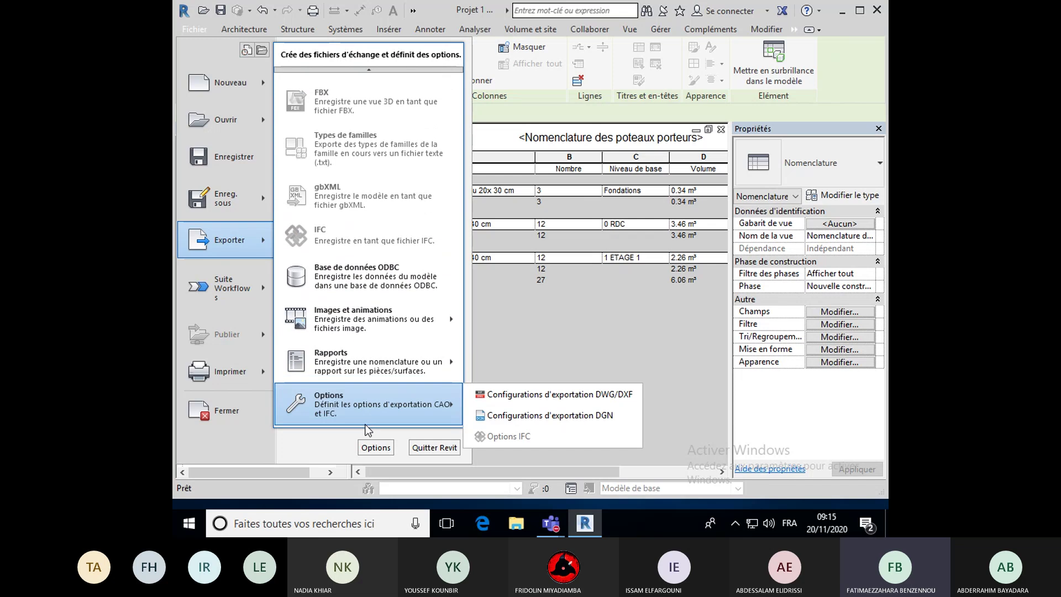
mouse_move(410, 370)
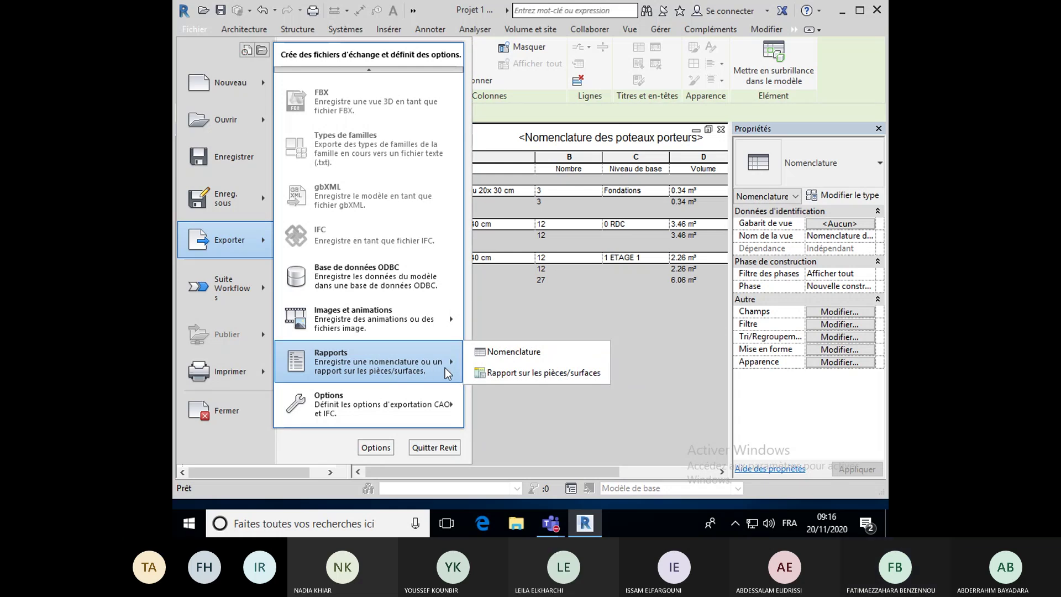
left_click(499, 354)
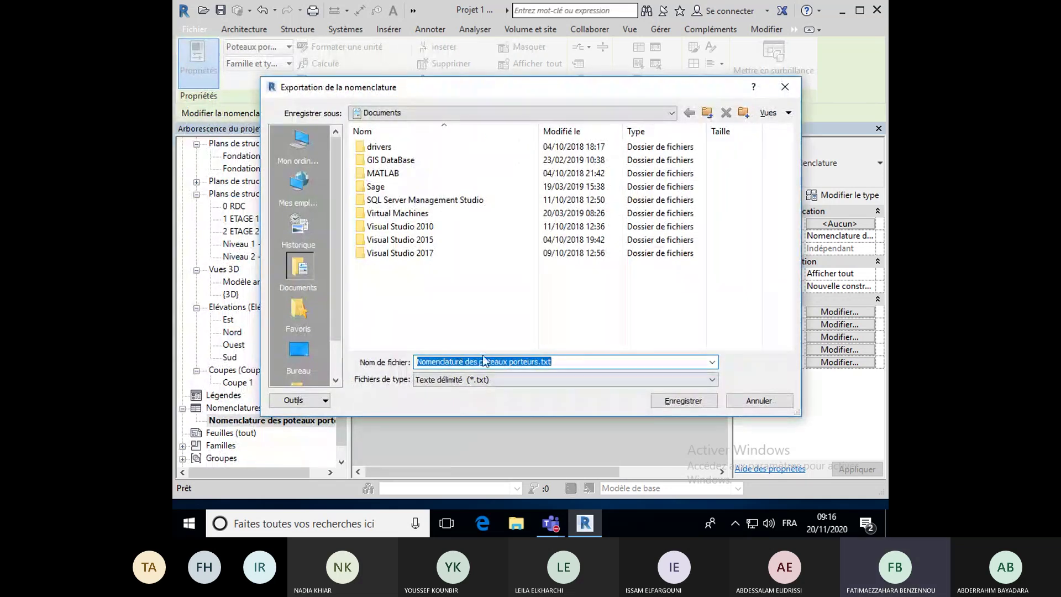
Save the export to the Bureau folder as the delimited text file Nomenclature des poteaux porteurs.txt.
left_click(307, 348)
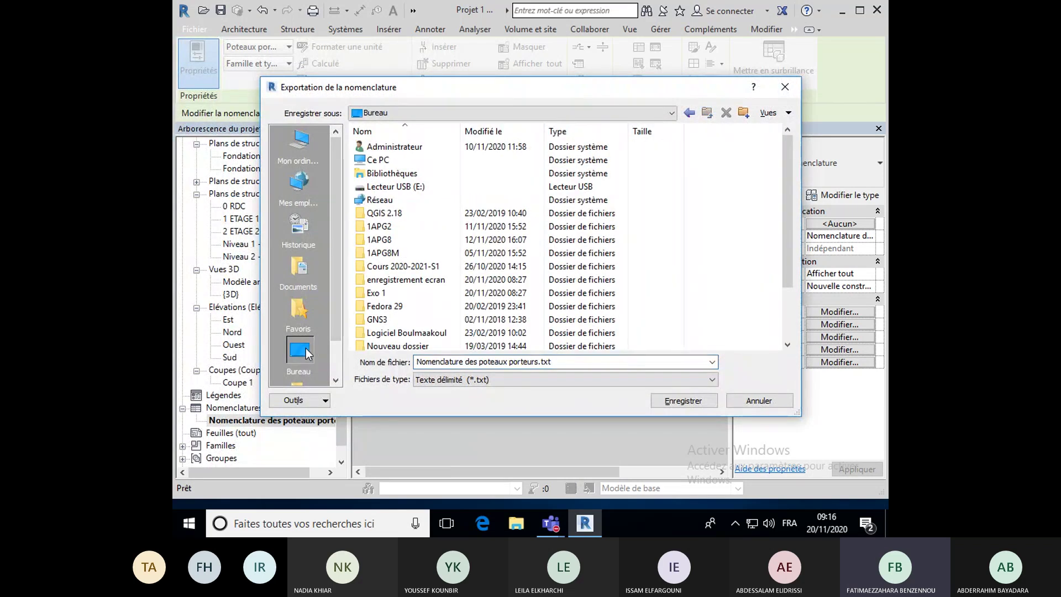
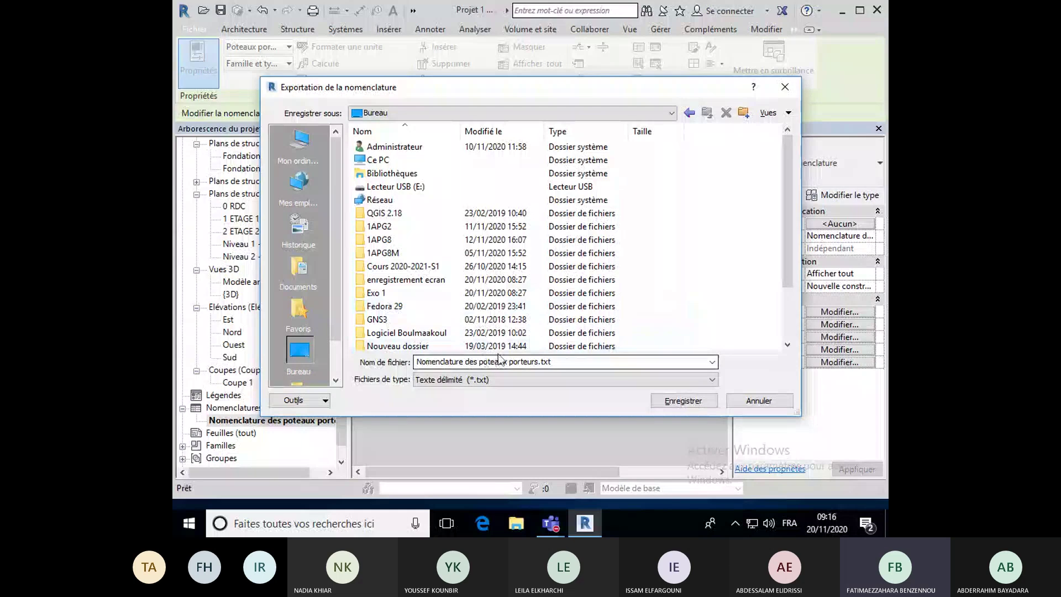
left_click(552, 362)
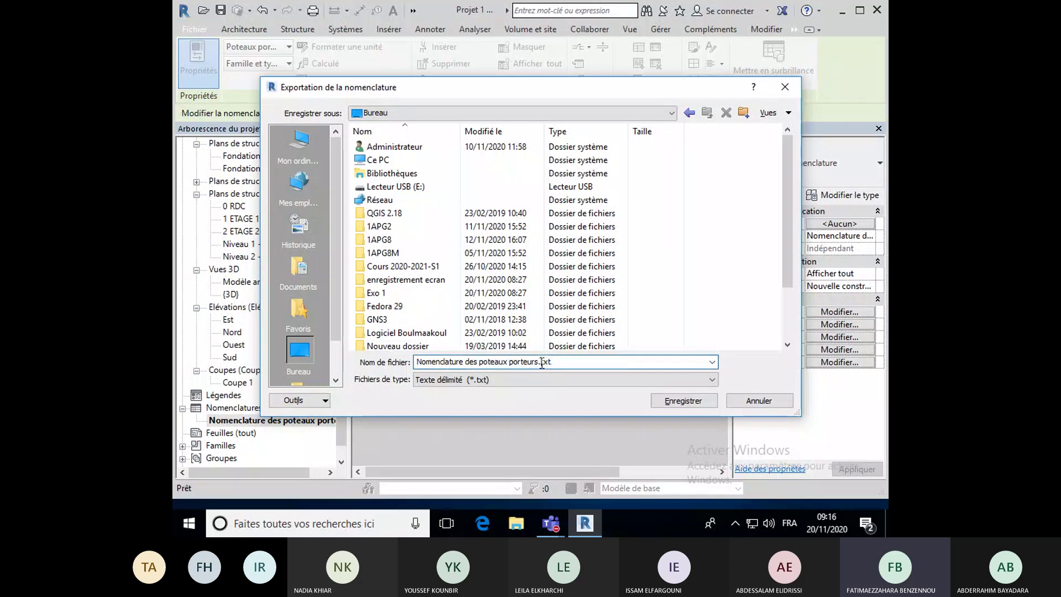
double_click(550, 362)
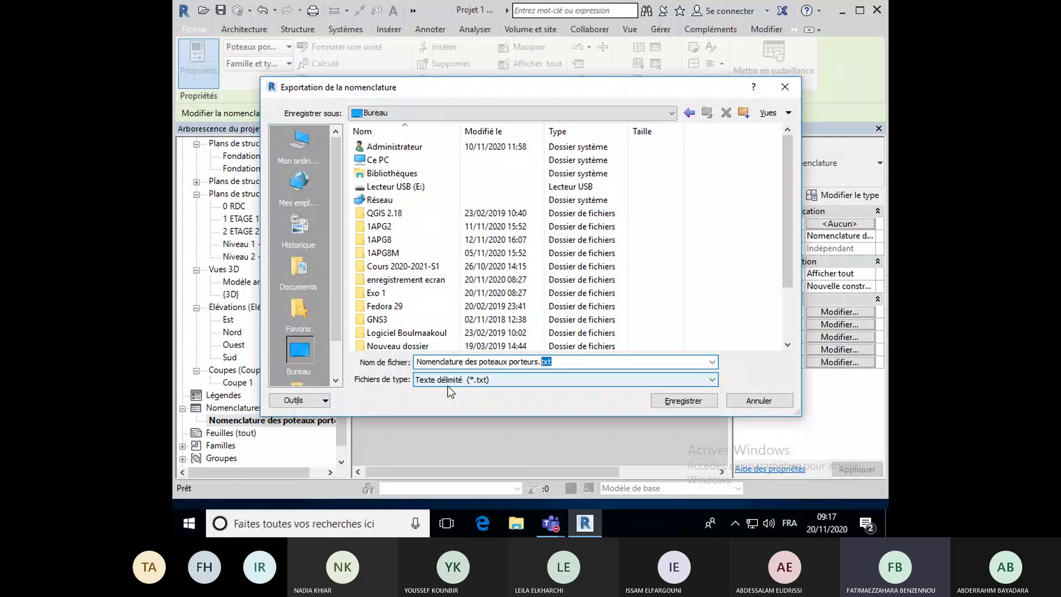
left_click(674, 406)
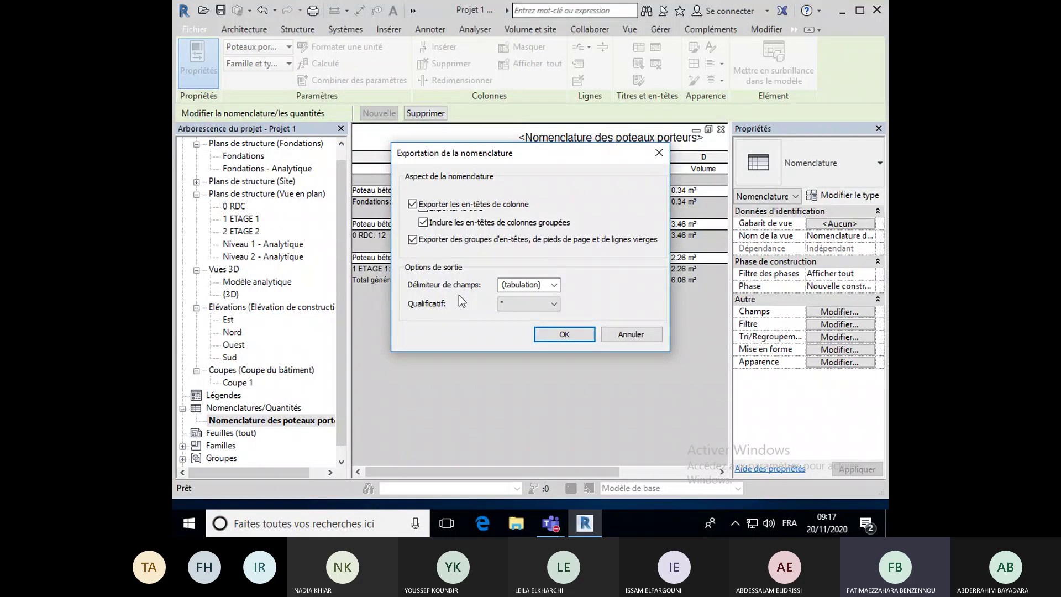
Set the export's field delimiter to a comma and confirm the schedule export options.
left_click(554, 285)
left_click(542, 299)
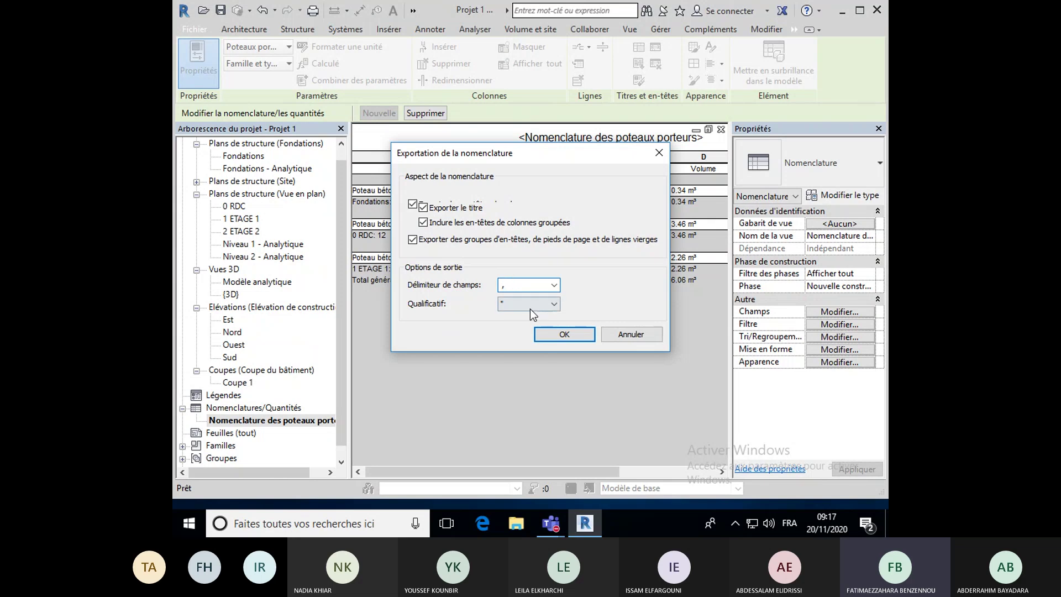
left_click(564, 334)
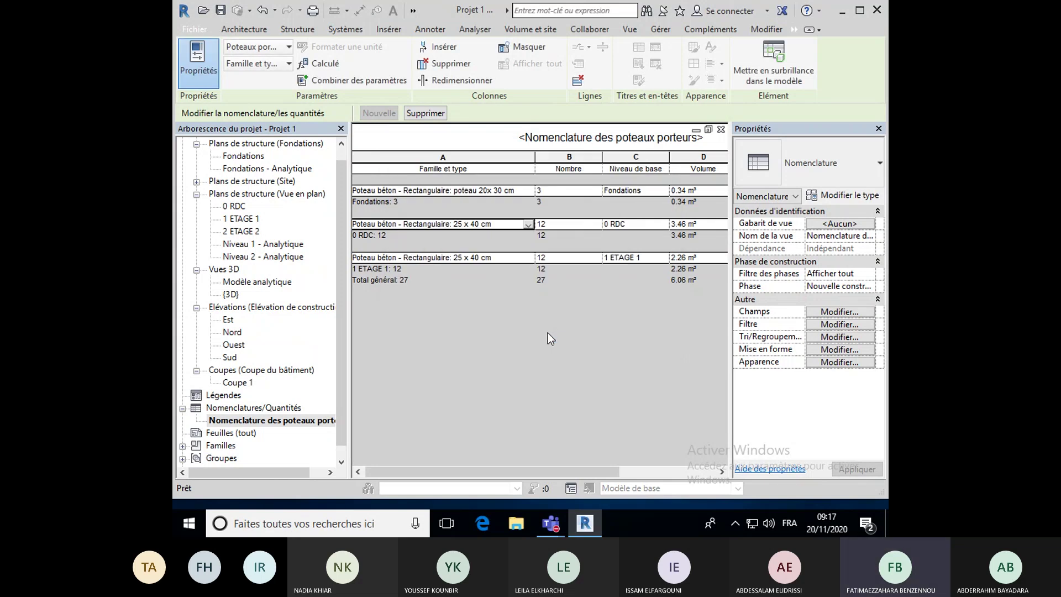
Switch to the desktop, dismiss the feedback survey and meeting window, and locate the exported Nomenclature des poteaux porteurs file.
left_click(887, 523)
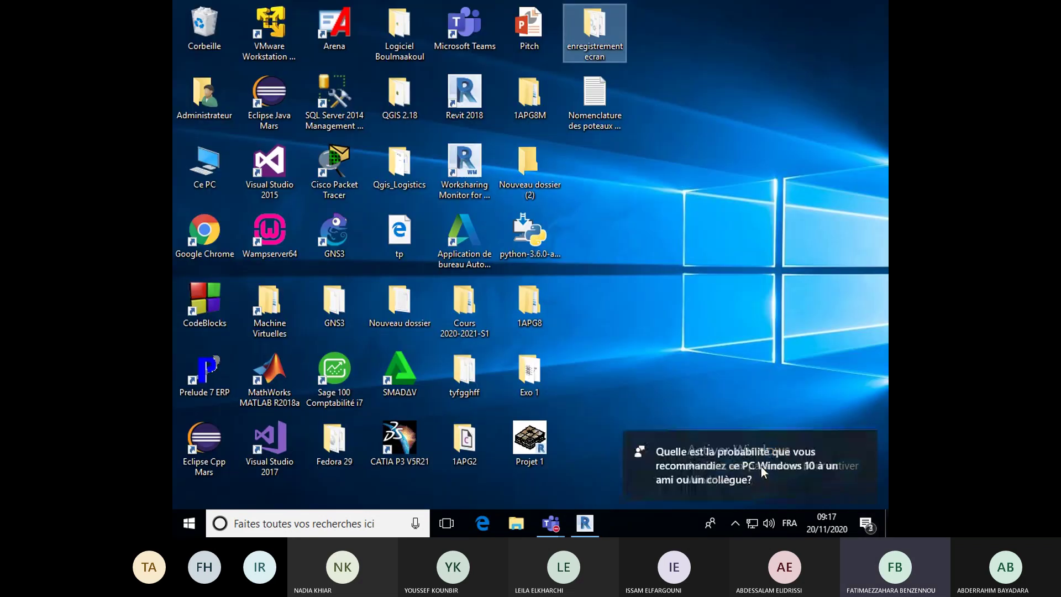
left_click(761, 466)
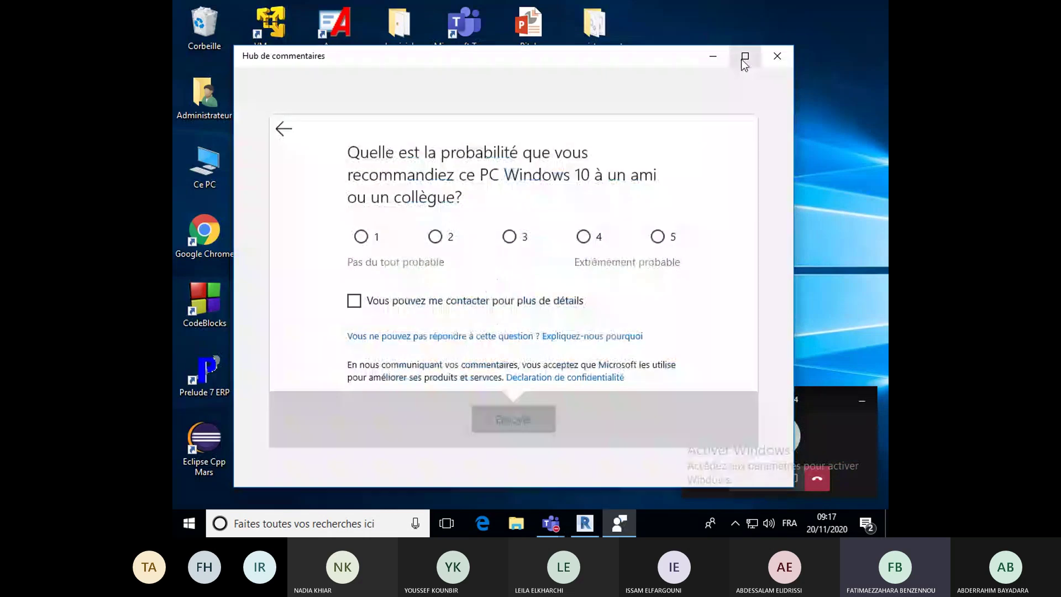
left_click(773, 57)
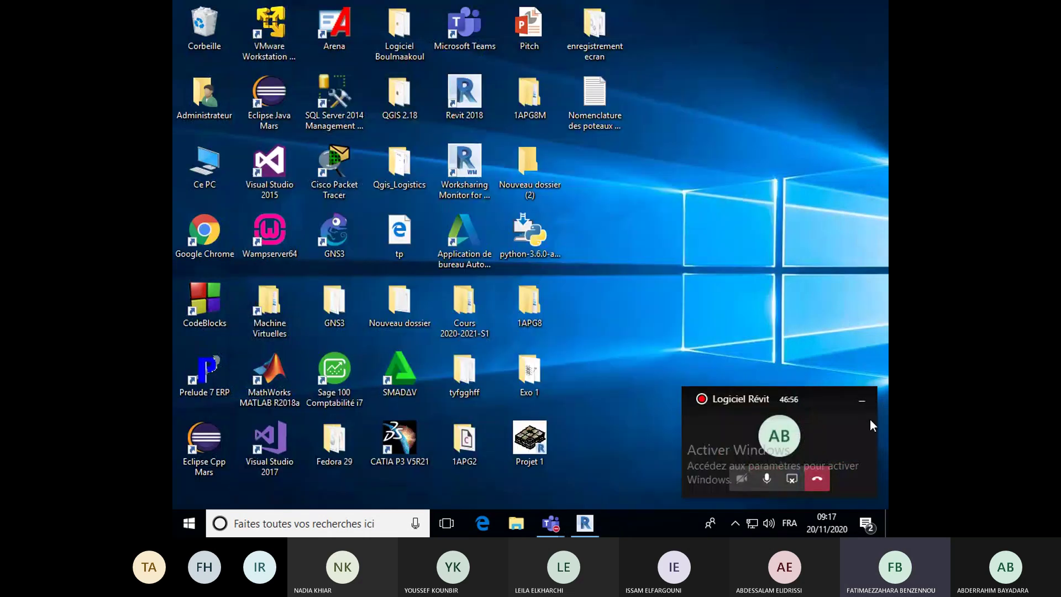
left_click(861, 400)
left_click(603, 121)
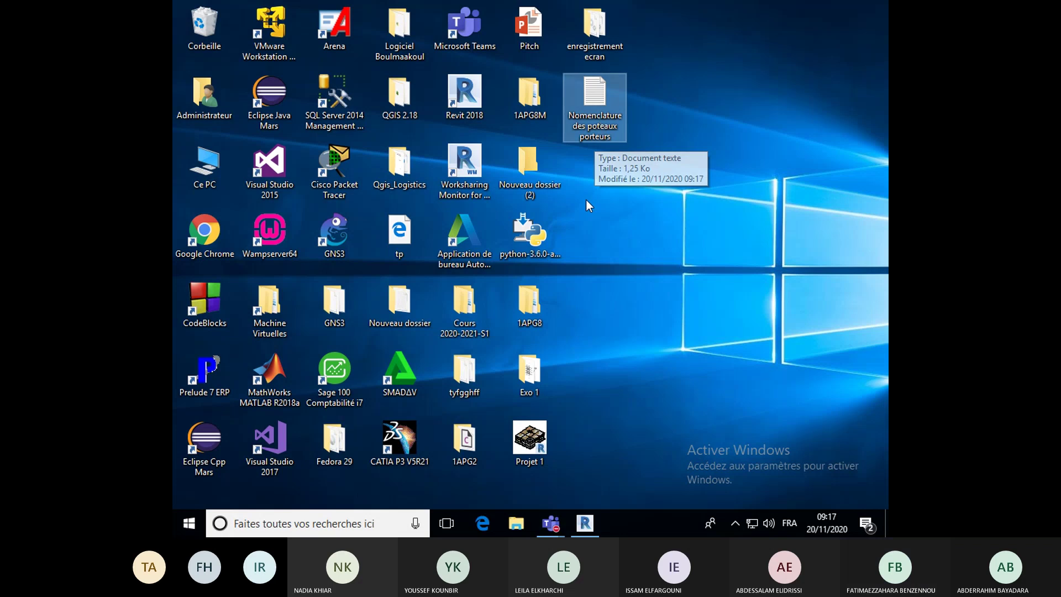
Find and launch Excel 2016 and create a blank workbook.
left_click(319, 528)
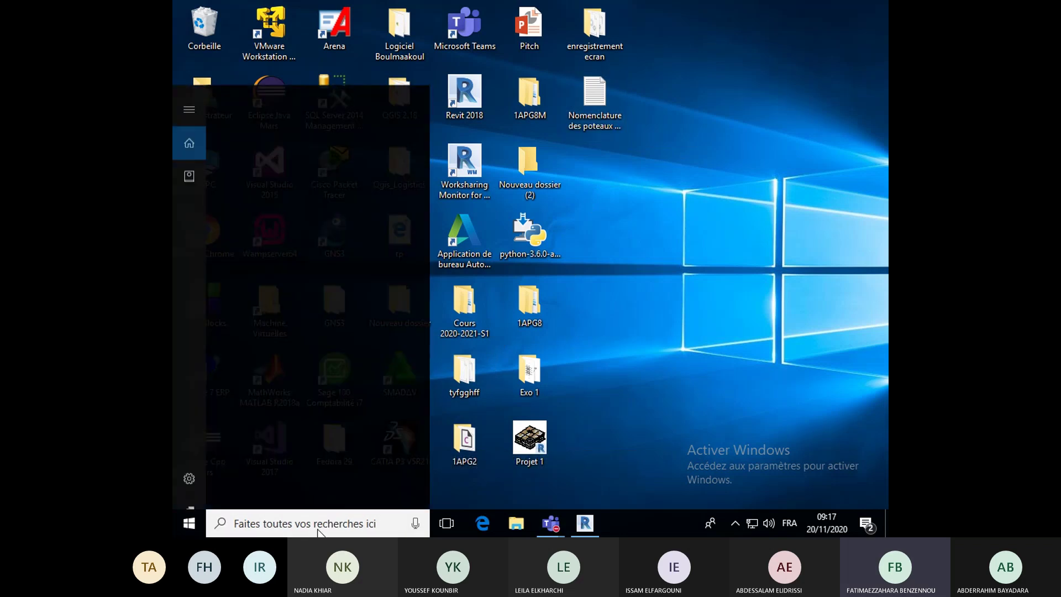
type("exc")
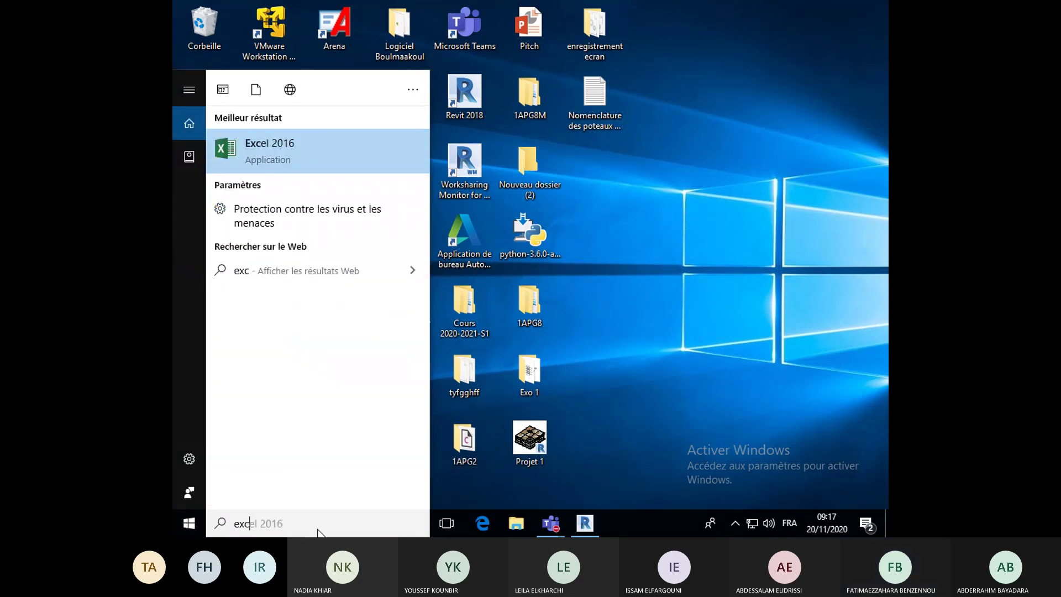
left_click(271, 149)
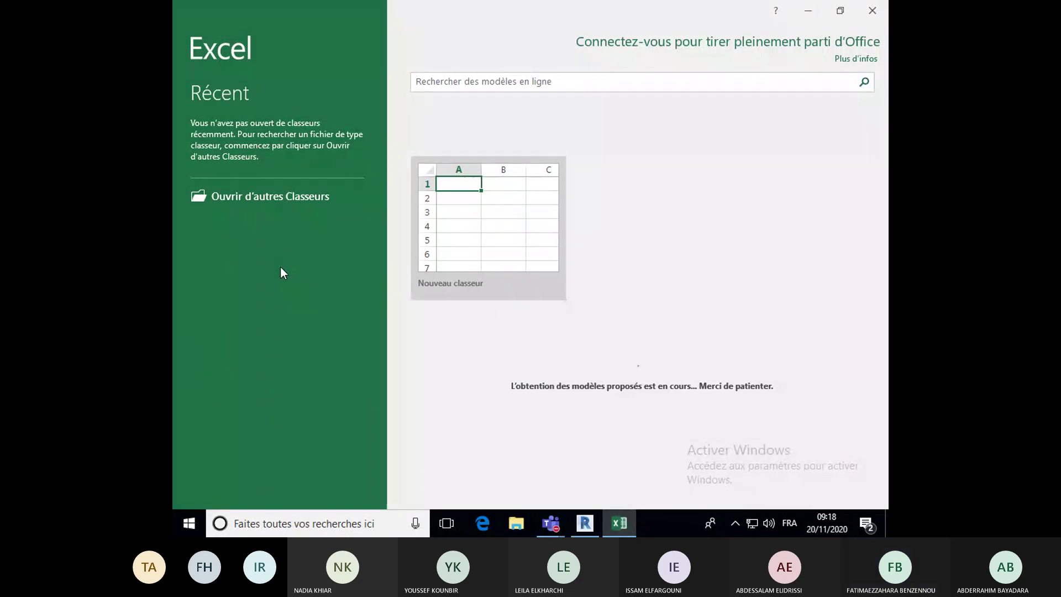
left_click(488, 248)
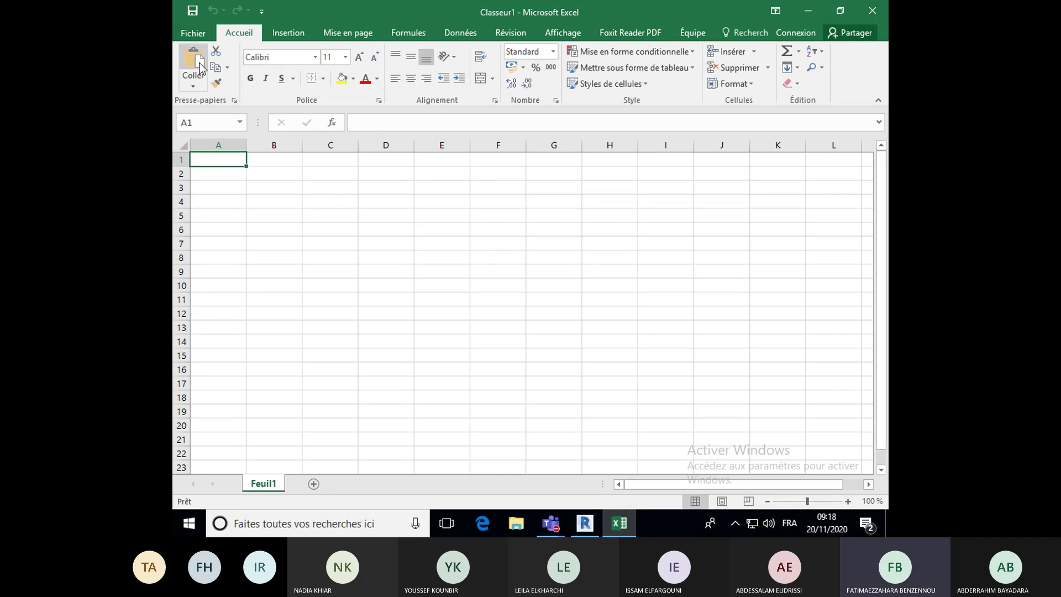
Browse for a file to open and look through the Bureau folder for the exported schedule.
left_click(193, 34)
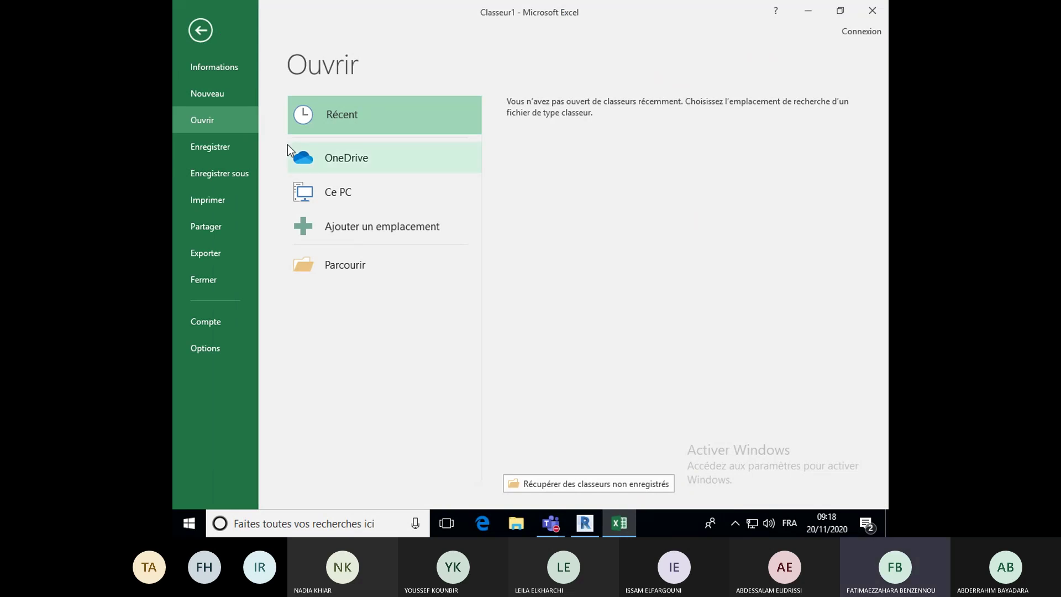
left_click(352, 267)
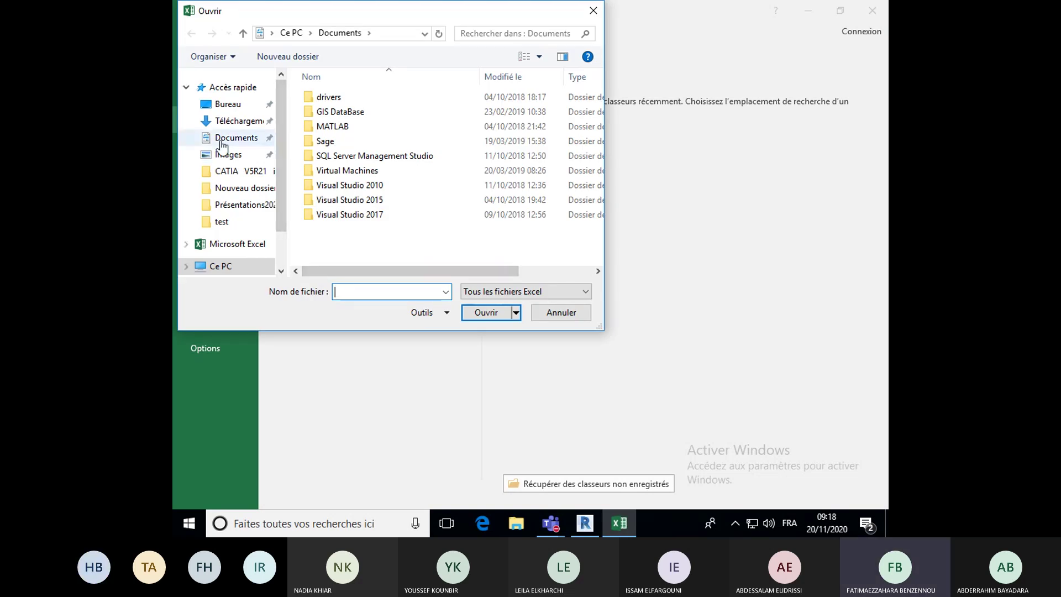
left_click(226, 106)
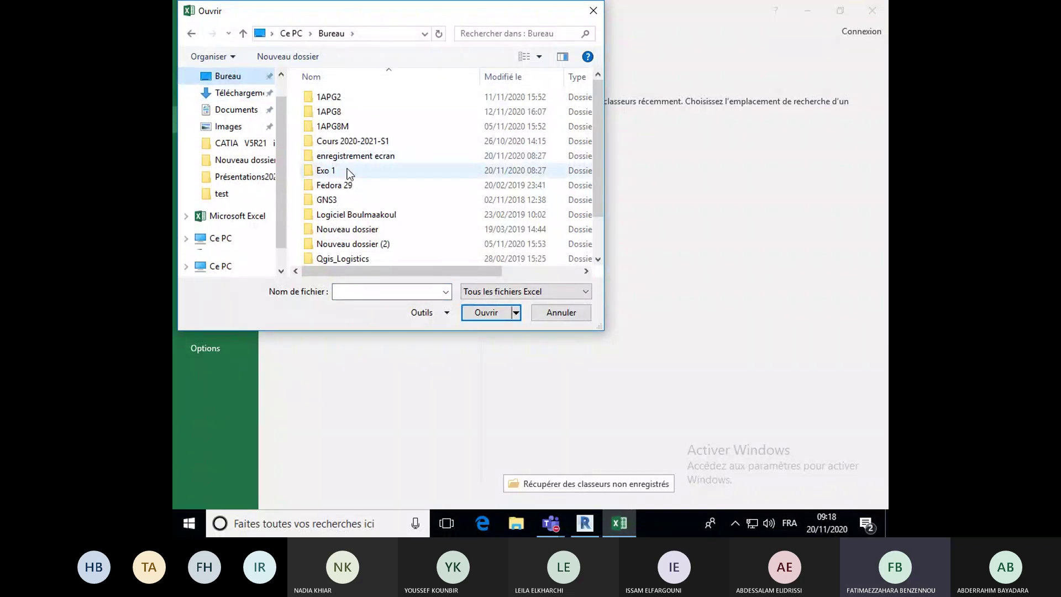
left_click(445, 187)
scroll(409, 189, "down", 1)
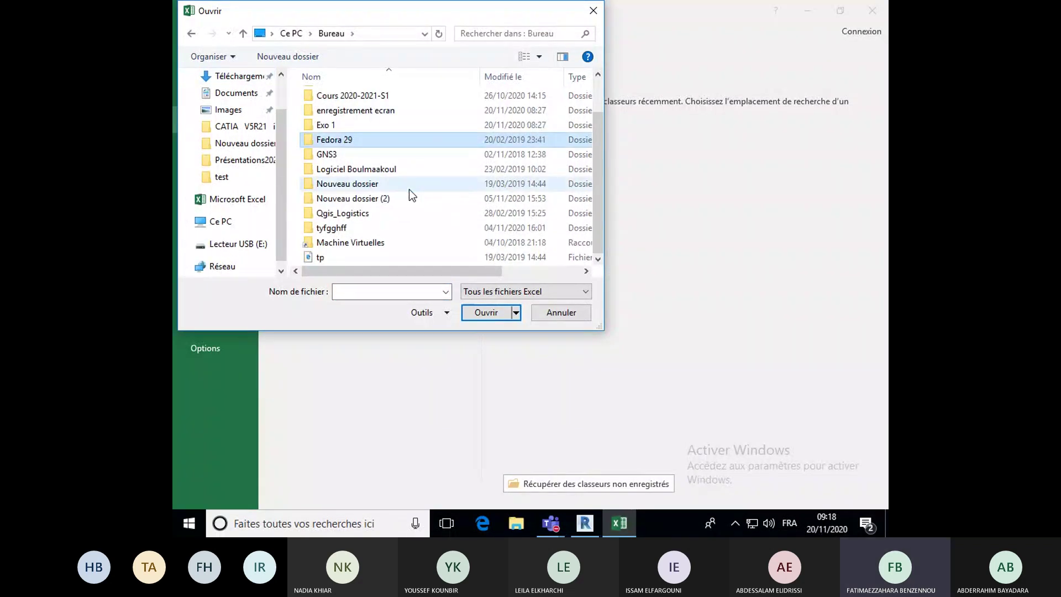
scroll(409, 189, "up", 1)
scroll(409, 189, "down", 1)
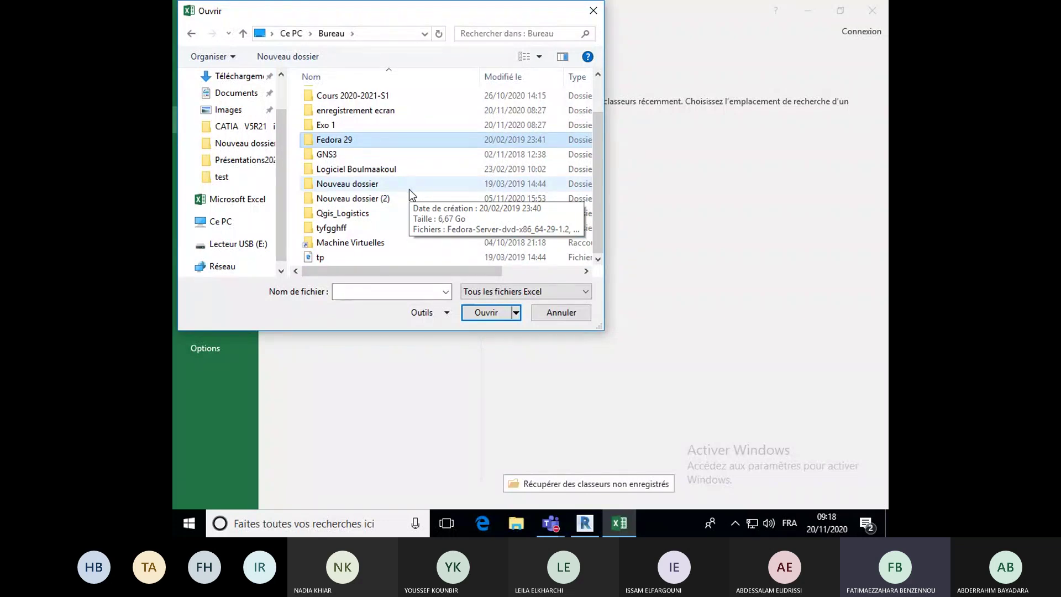
Include all file types (Tous les fichiers) in the listing and open Nomenclature des poteaux porteurs.
left_click(507, 298)
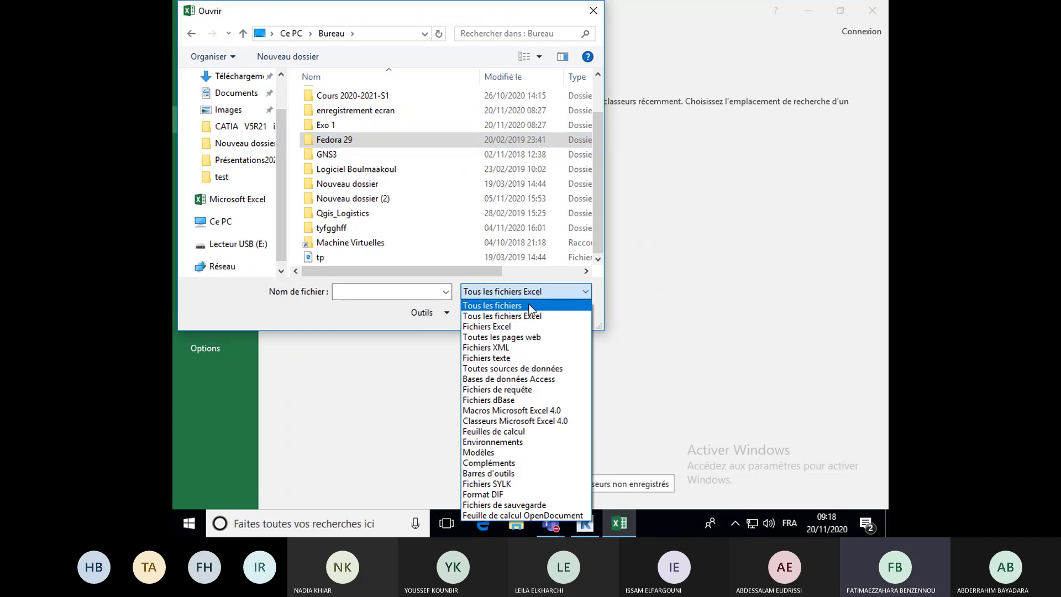
left_click(529, 306)
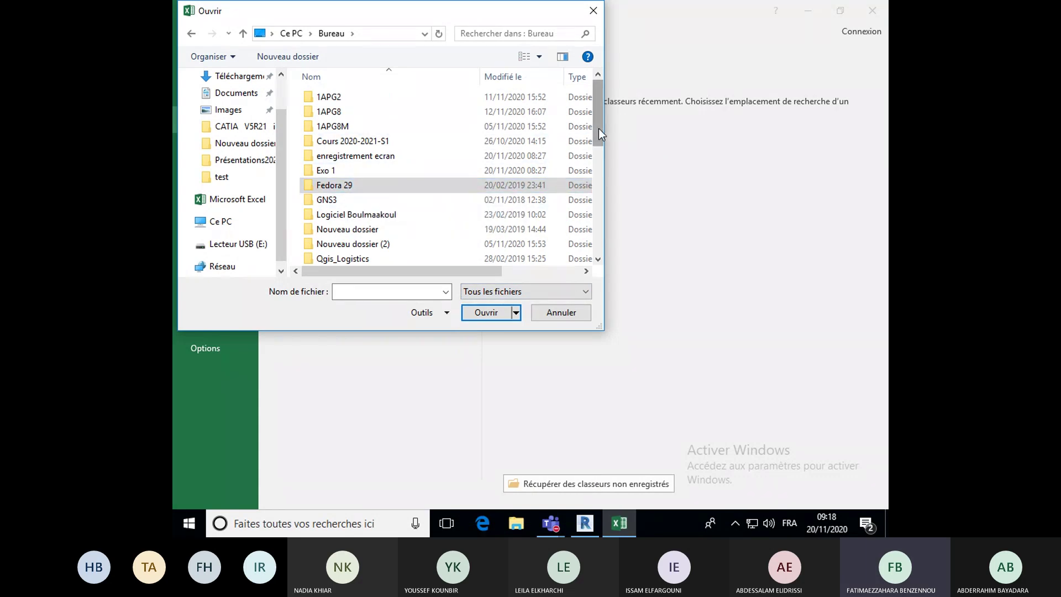
left_click_drag(598, 128, 603, 216)
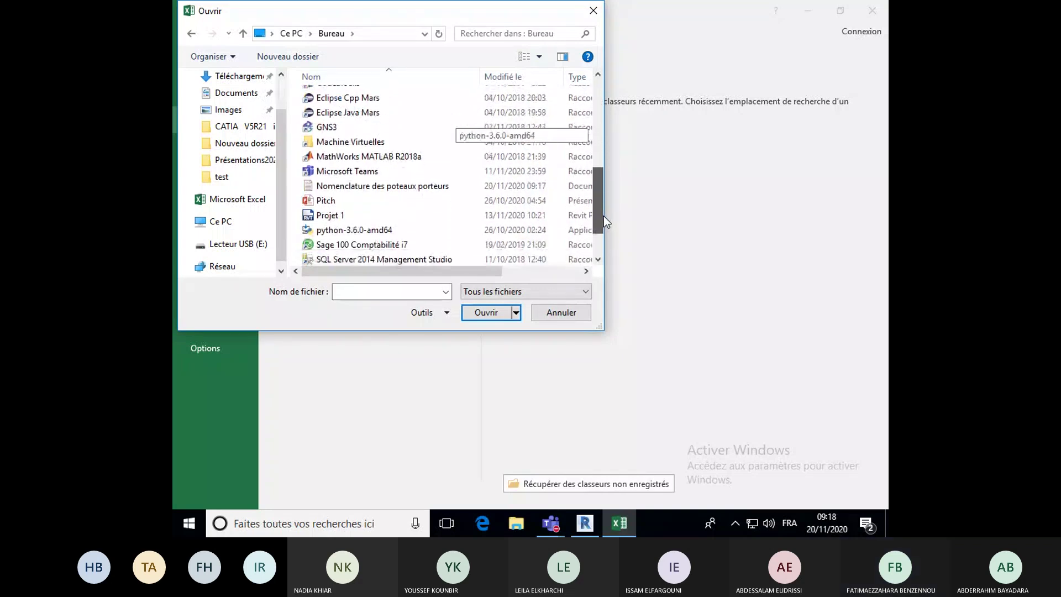
left_click(346, 188)
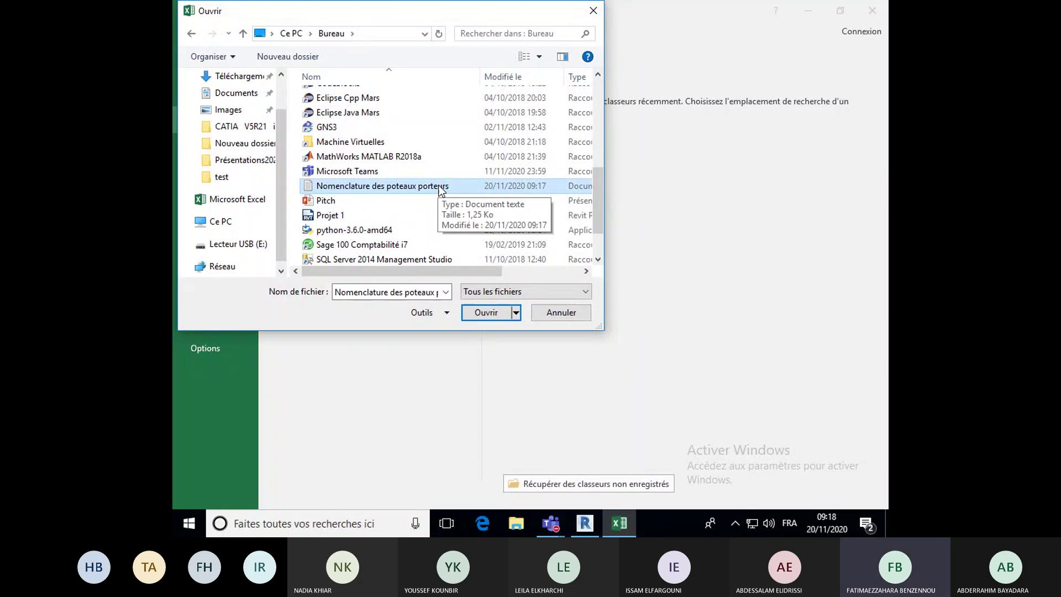
left_click(473, 314)
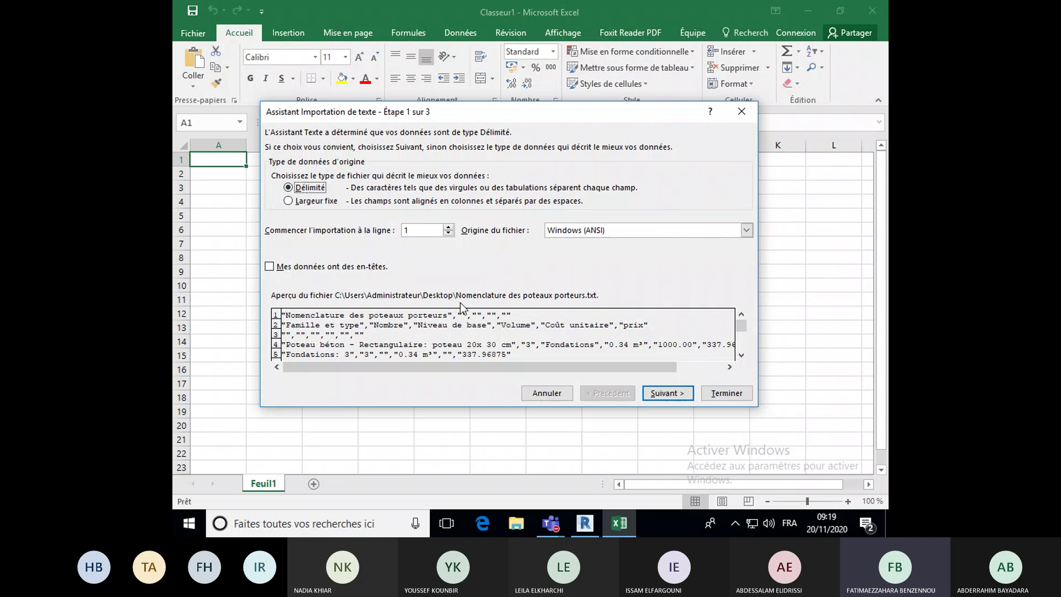
Keep the text import as delimited, add Virgule as a separator and continue to the column data format settings.
left_click(662, 393)
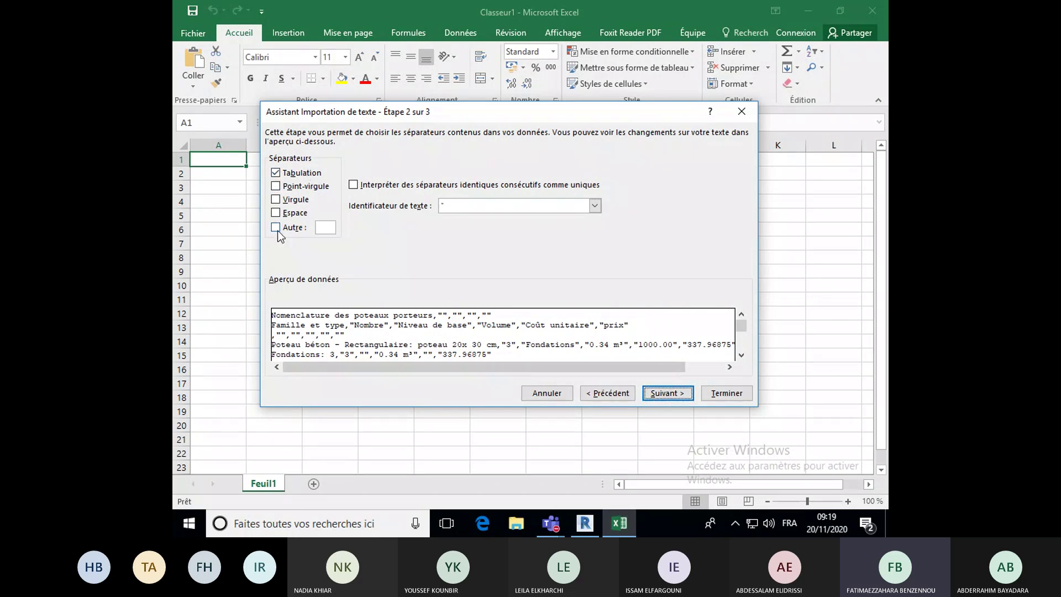
left_click(275, 200)
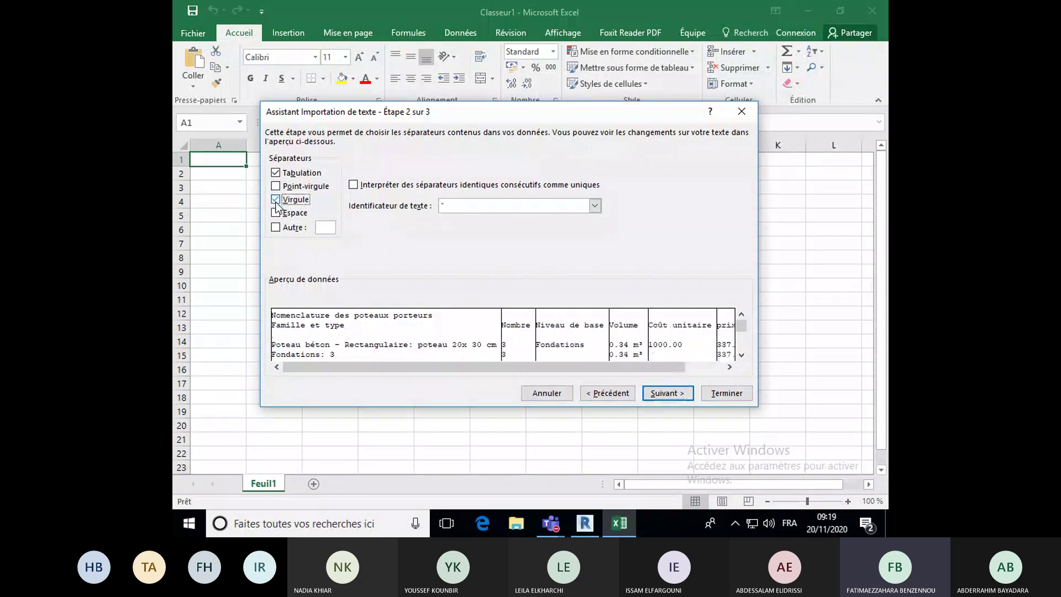
left_click(276, 174)
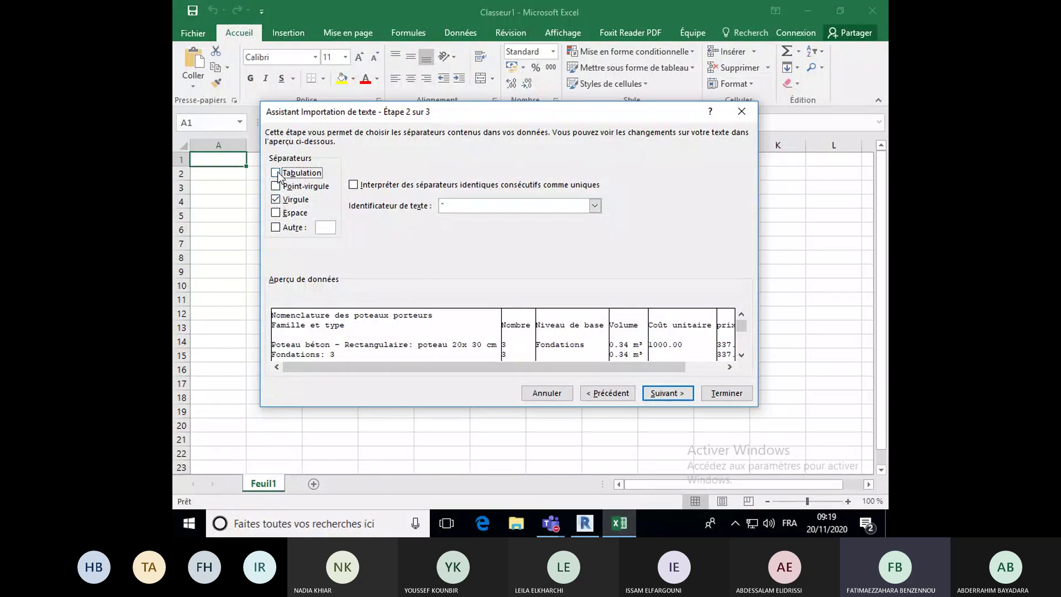
left_click(276, 173)
left_click(673, 389)
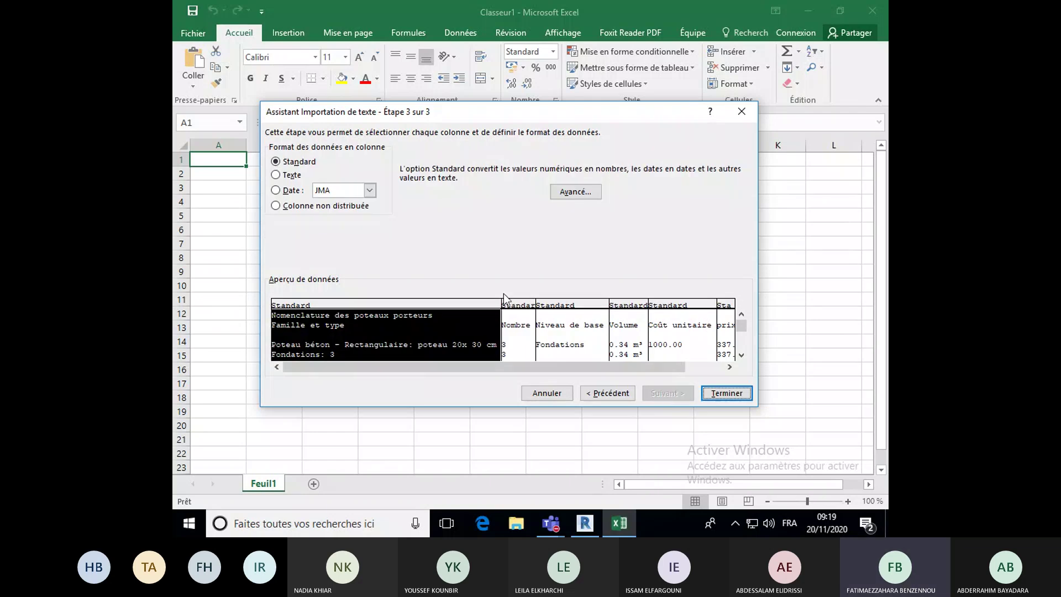
Finish the text import and autofit the widths of columns A to F to their contents.
left_click(708, 397)
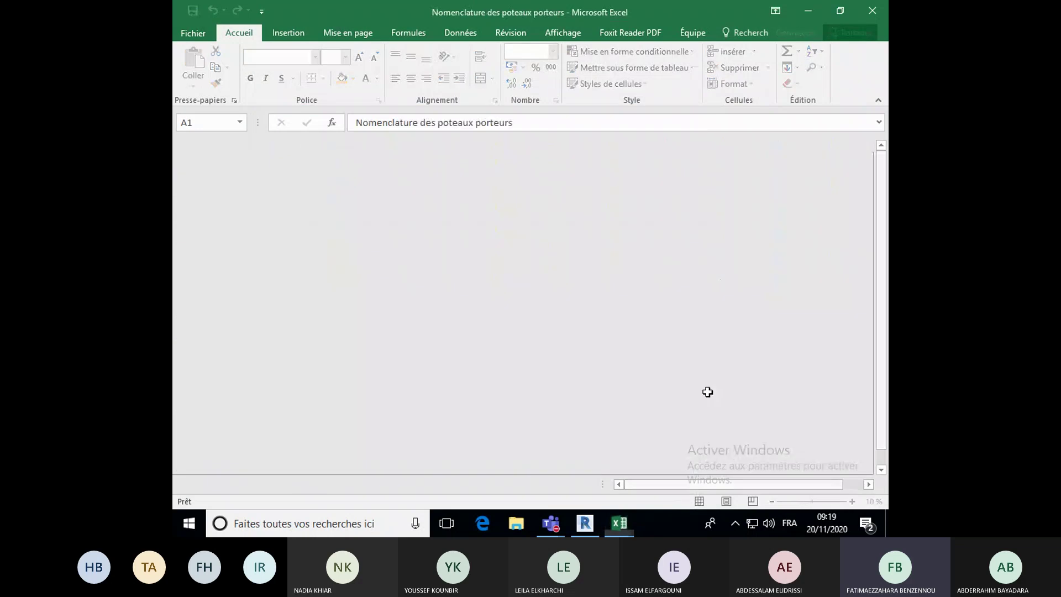
left_click(673, 398)
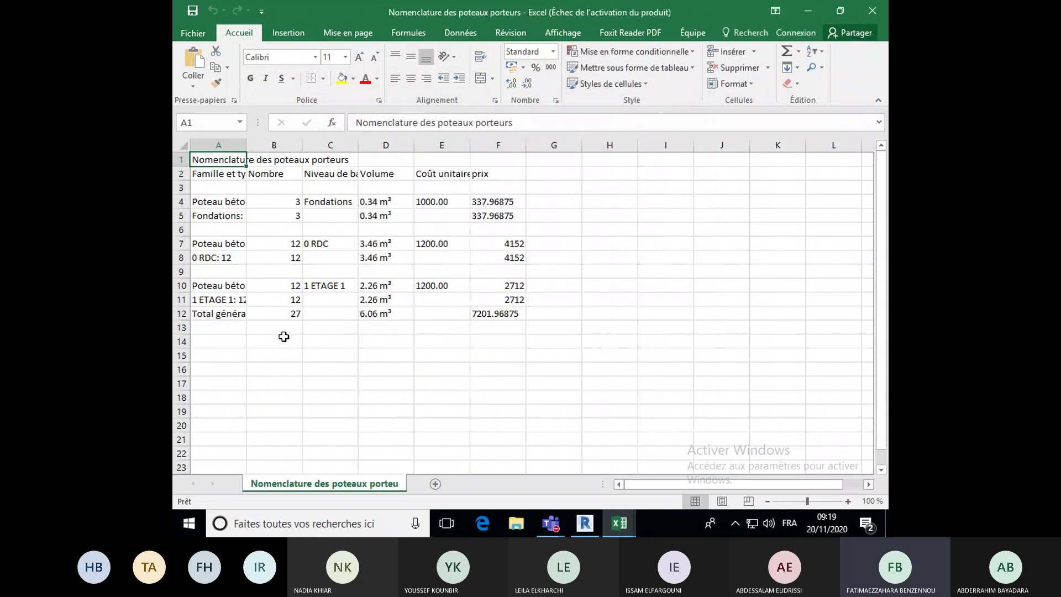
double_click(247, 144)
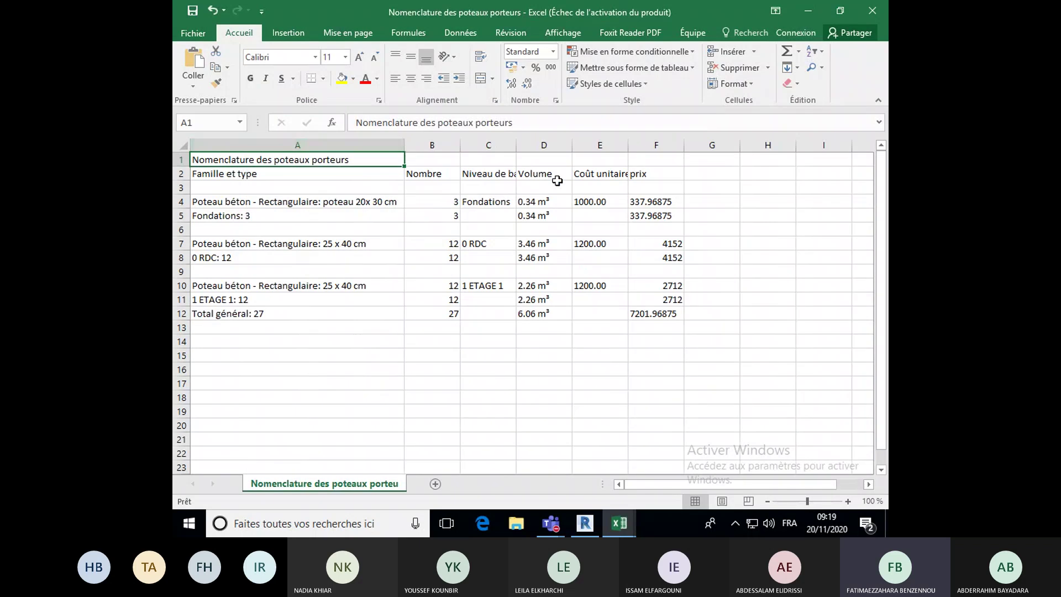
double_click(460, 149)
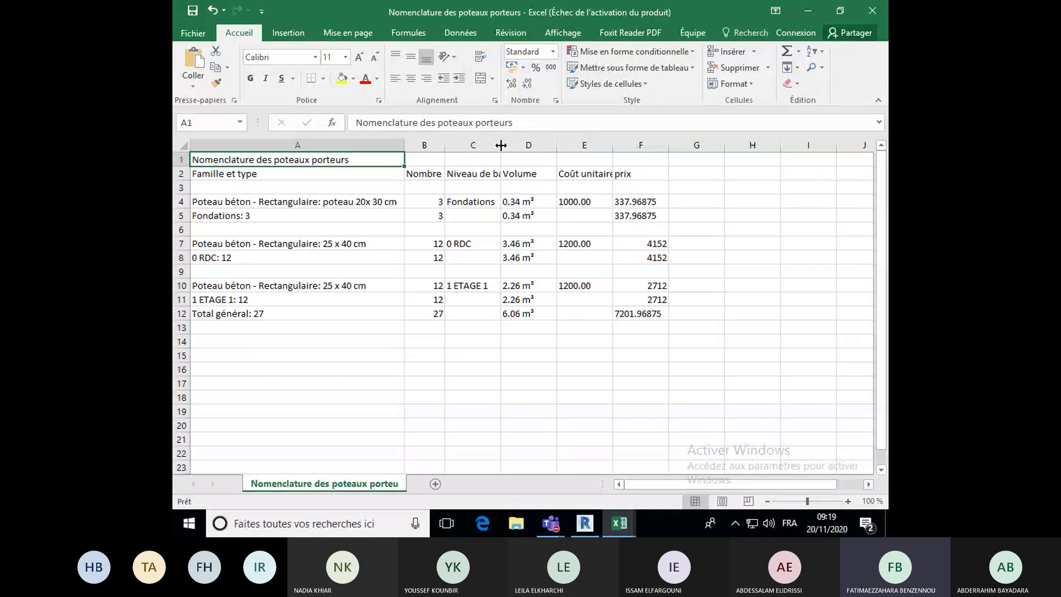
double_click(500, 145)
double_click(572, 144)
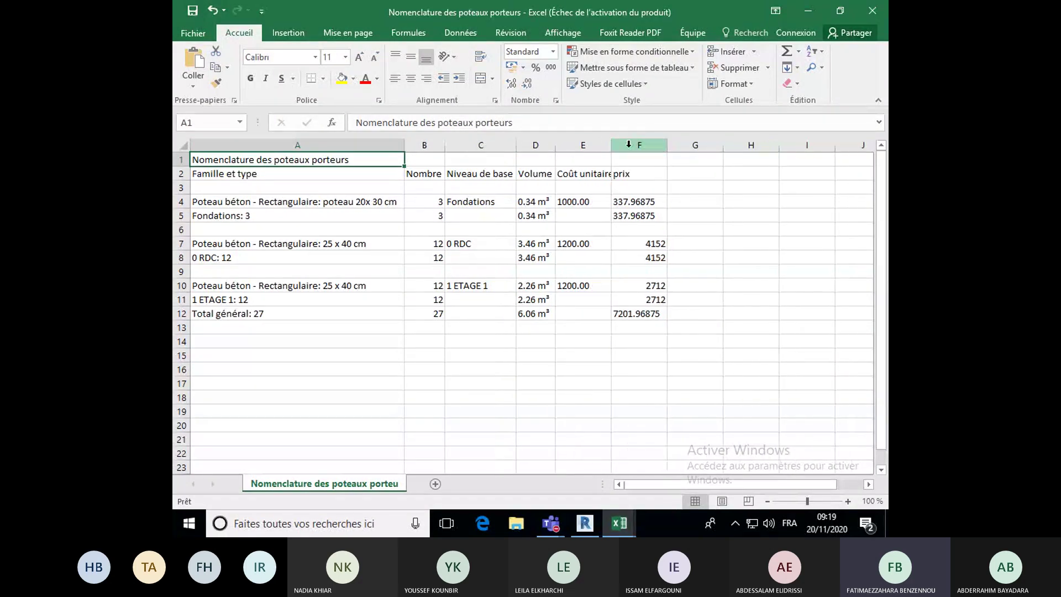
double_click(611, 145)
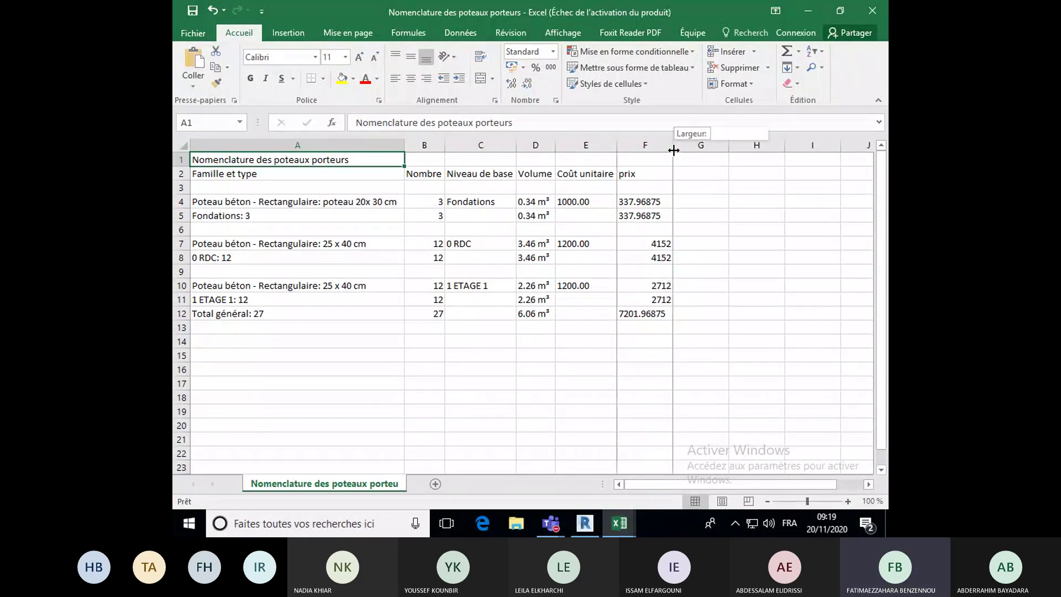
double_click(673, 150)
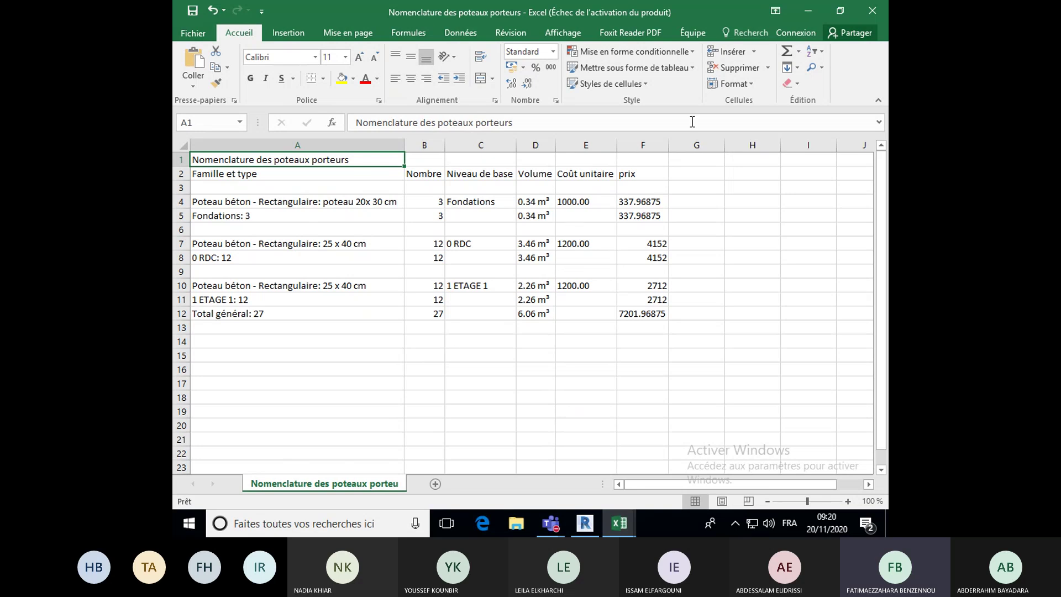
Close the imported schedule without saving the changes, and close the blank workbook as well.
left_click(873, 12)
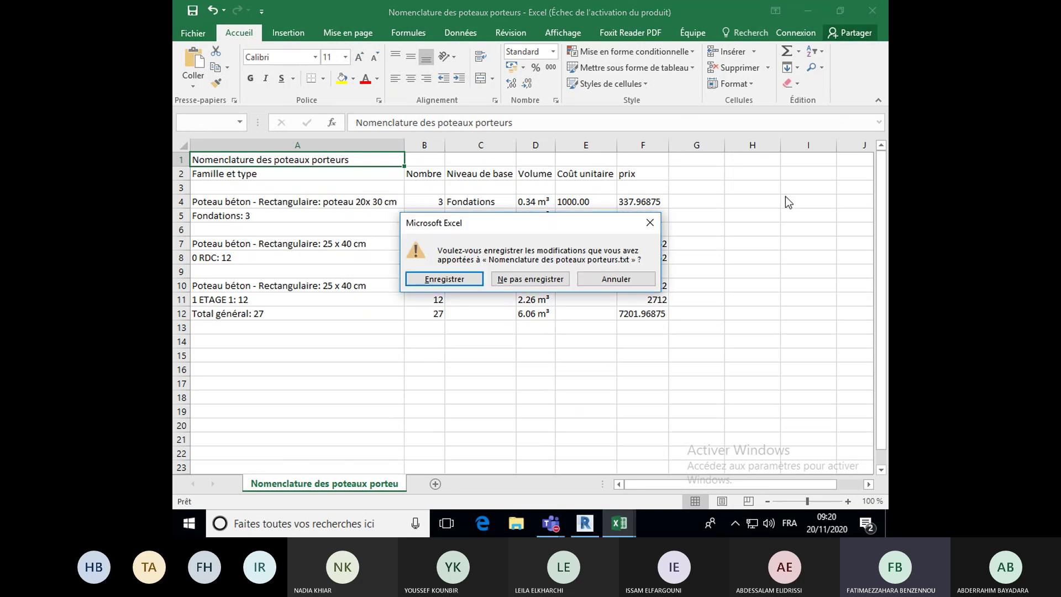
left_click(552, 277)
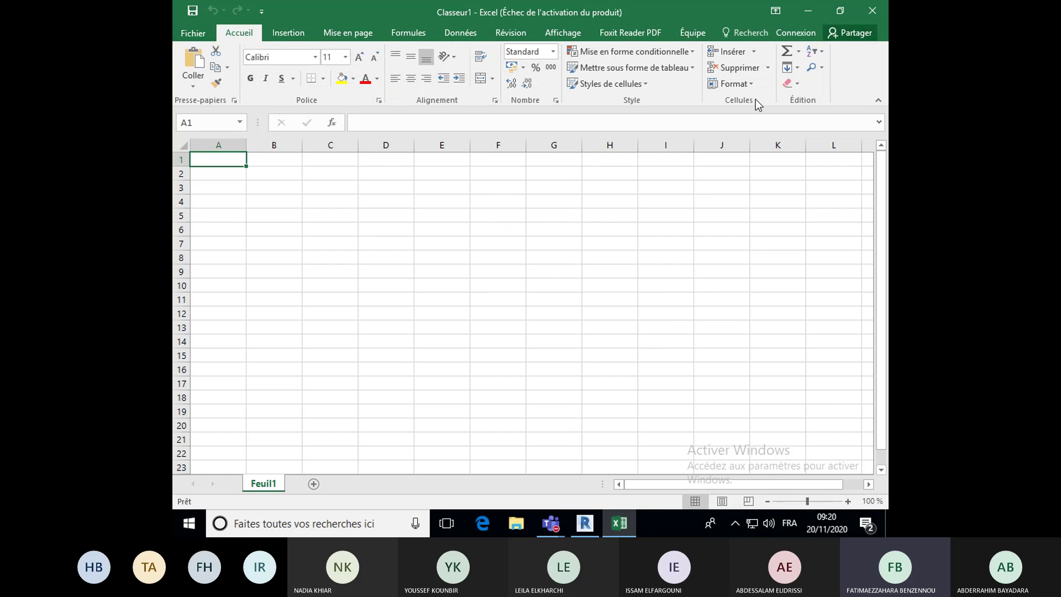
left_click(873, 11)
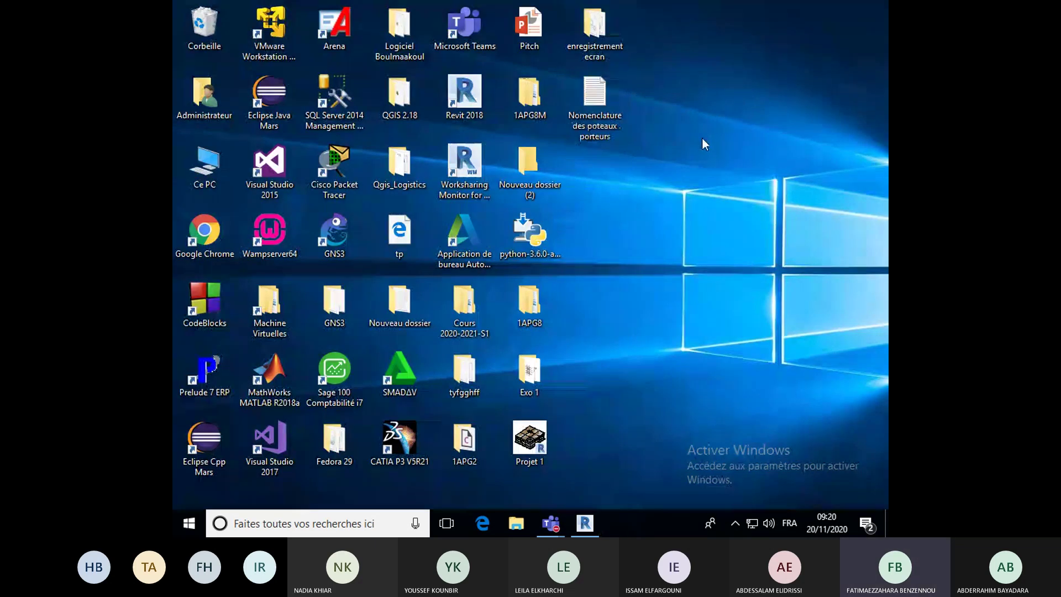
Permanently delete the exported Nomenclature des poteaux porteurs text file from the desktop.
left_click(624, 126)
key("shift+Delete")
key("Return")
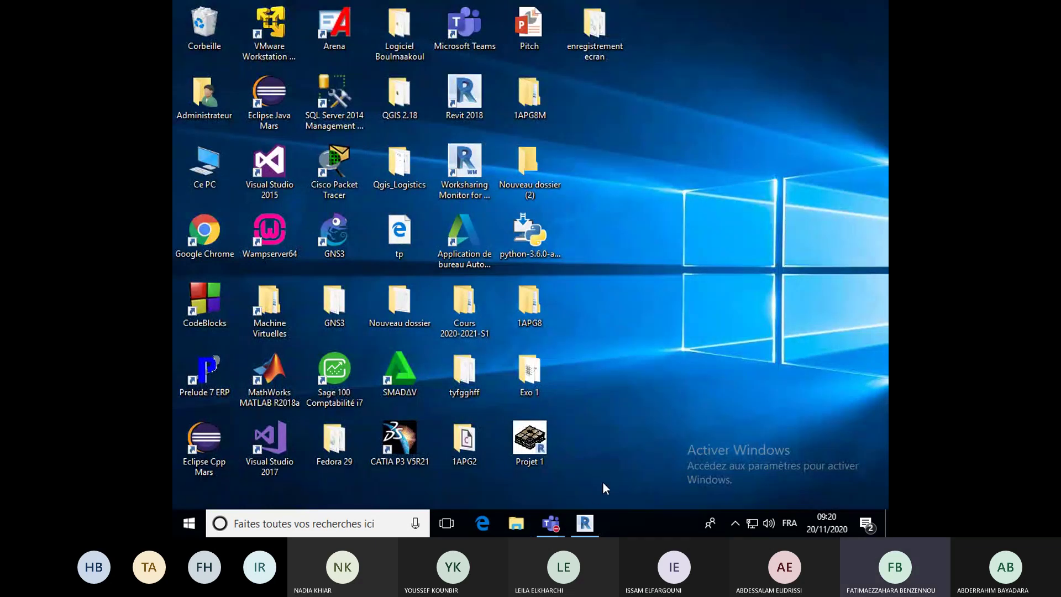
Switch to Revit, open the {3D} view in an isometric orientation and deselect the columns.
left_click(585, 523)
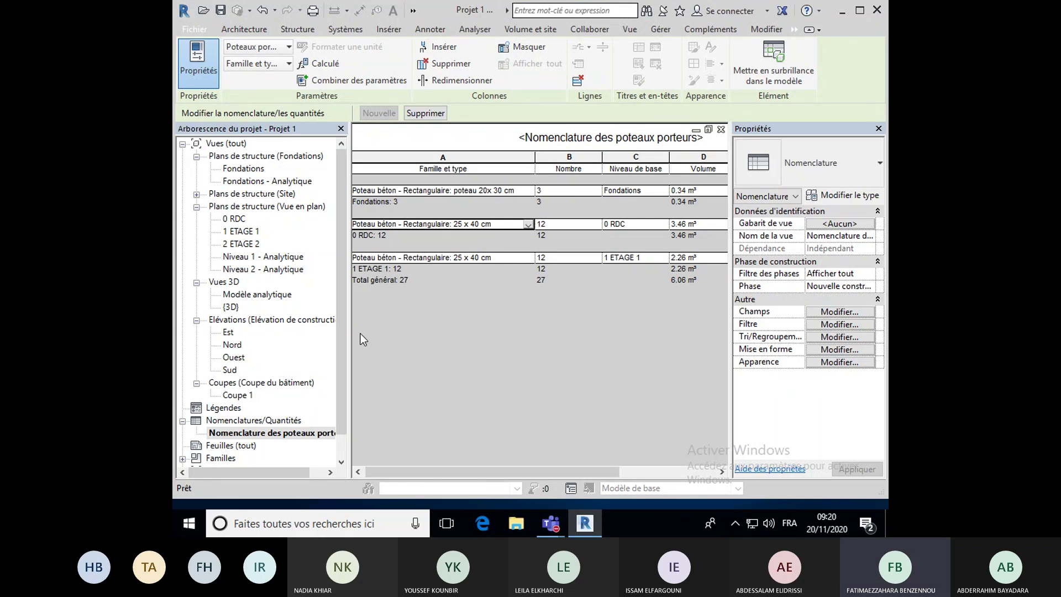
mouse_move(343, 330)
left_mouse_down()
mouse_move(343, 363)
mouse_move(343, 317)
left_mouse_up()
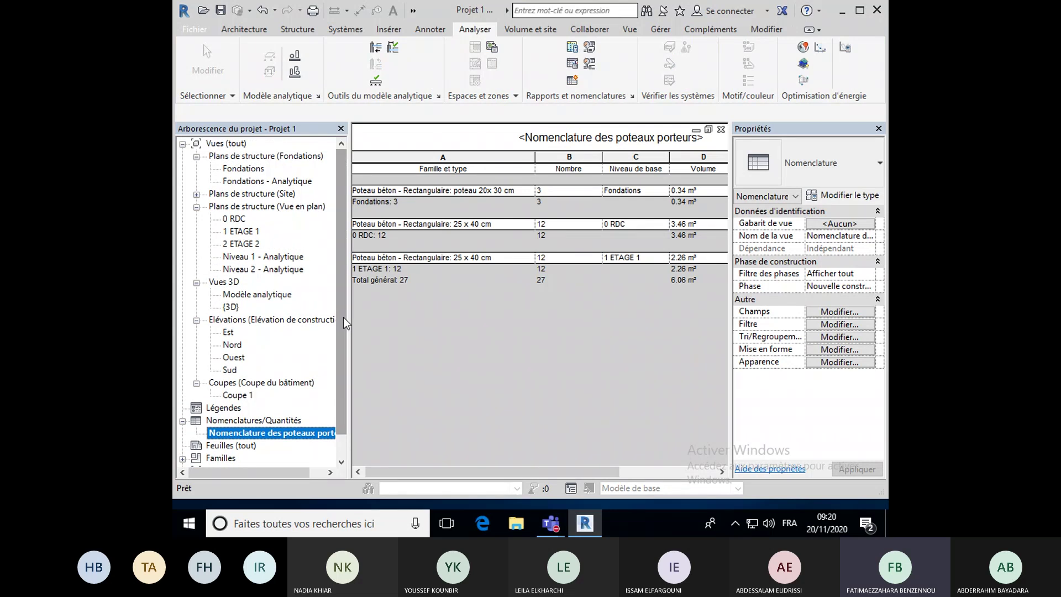
double_click(230, 307)
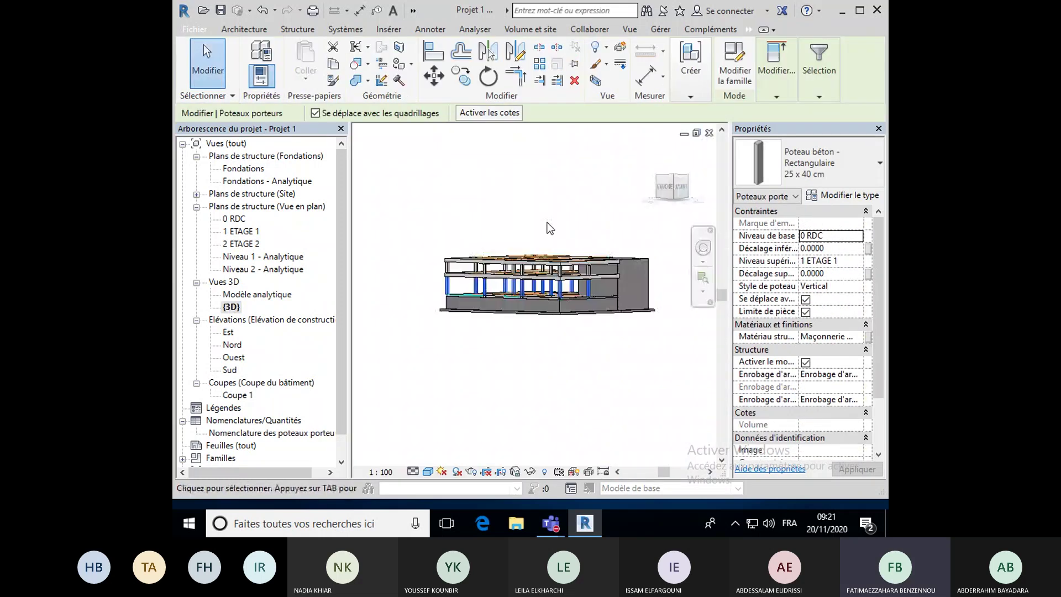
left_click(651, 150)
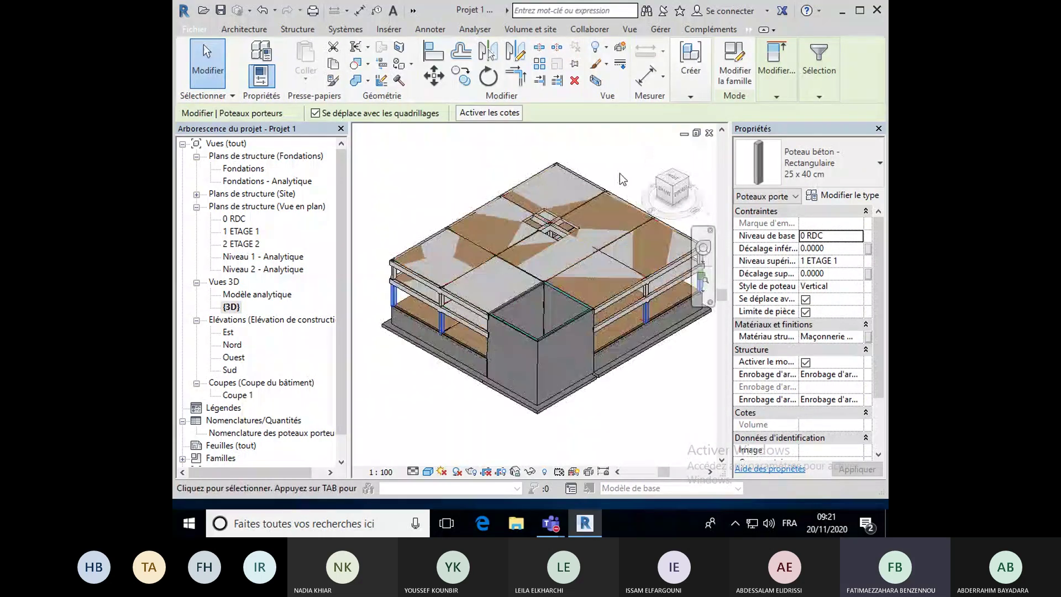
left_click(619, 175)
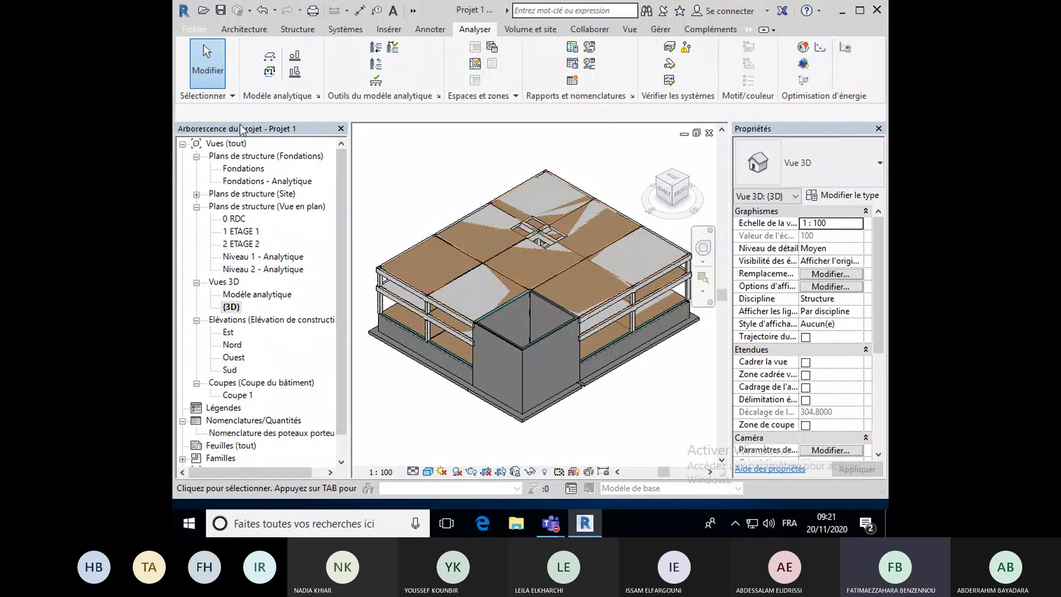
Start a new sheet under Feuilles (tout) and save the project when asked.
left_click_drag(345, 171, 345, 195)
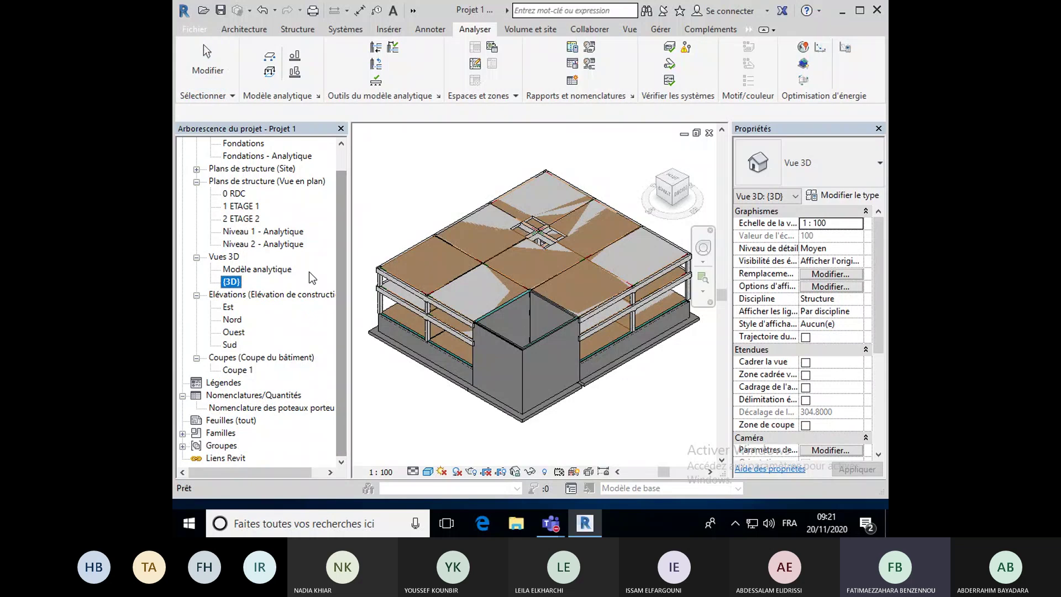
left_click(228, 422)
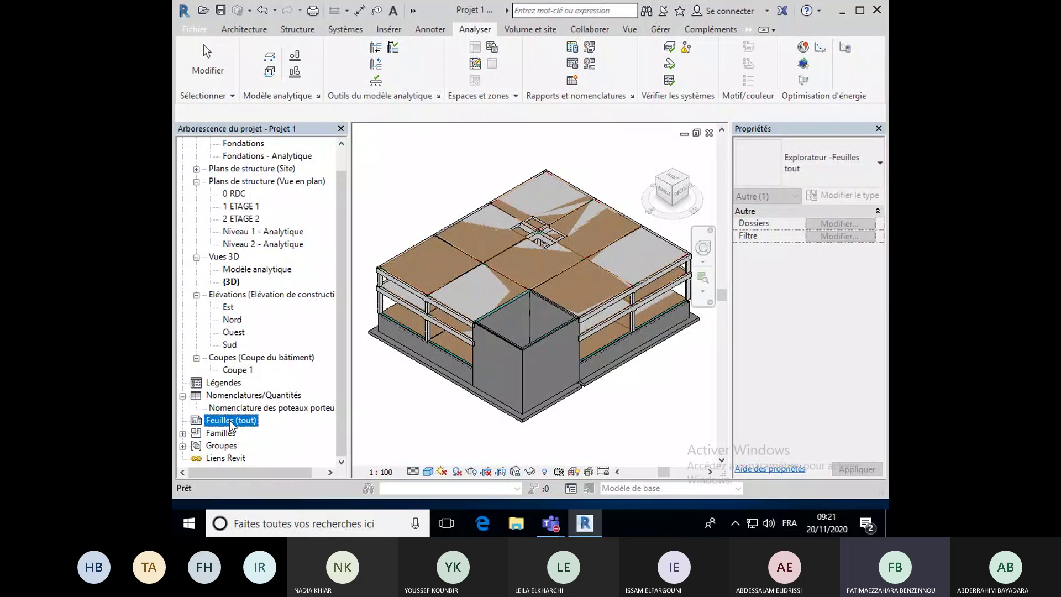
right_click(230, 420)
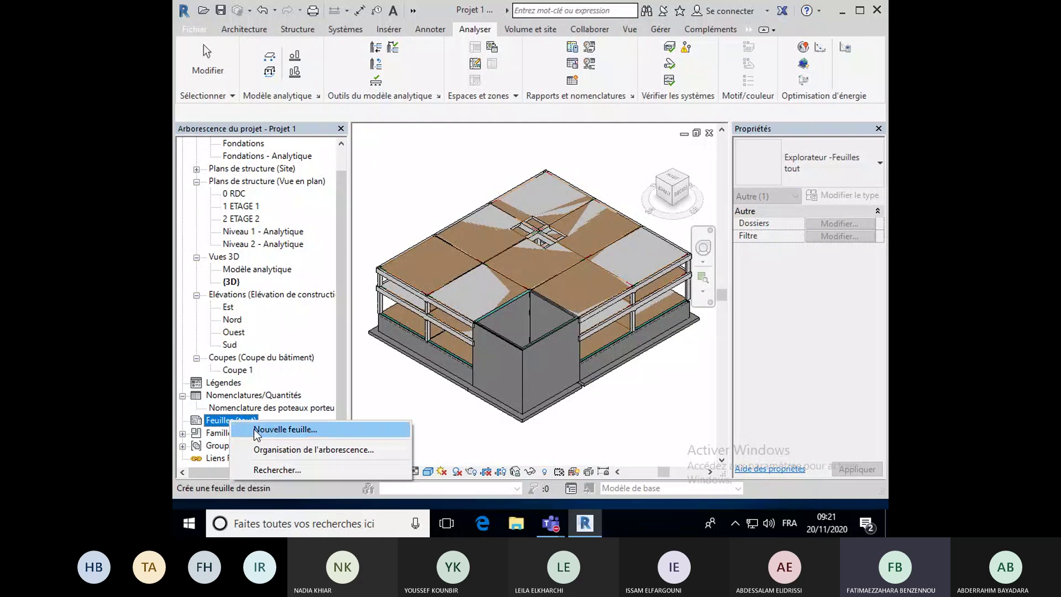
left_click(256, 429)
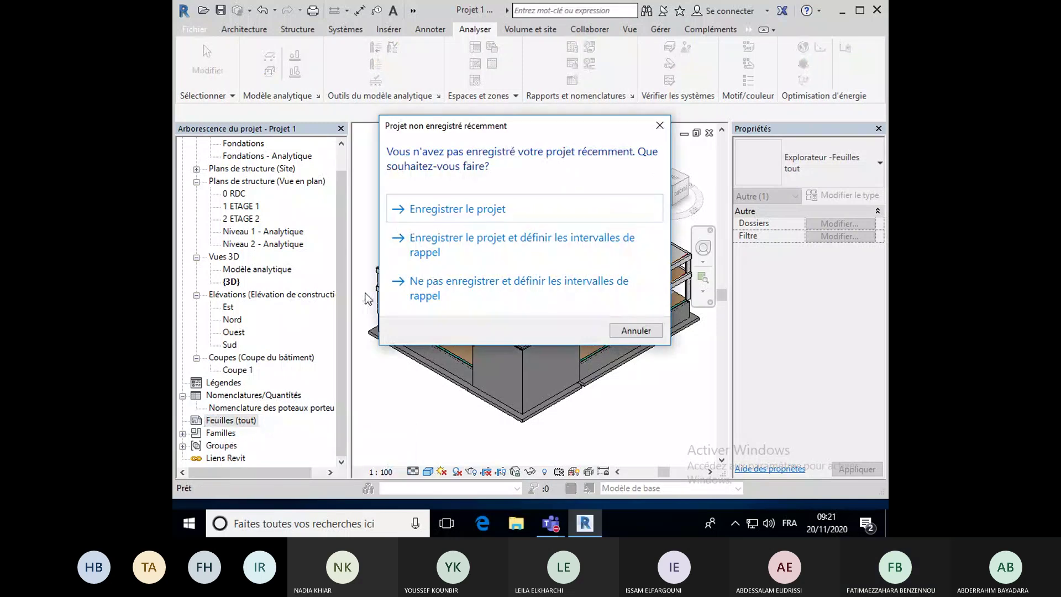
left_click(439, 209)
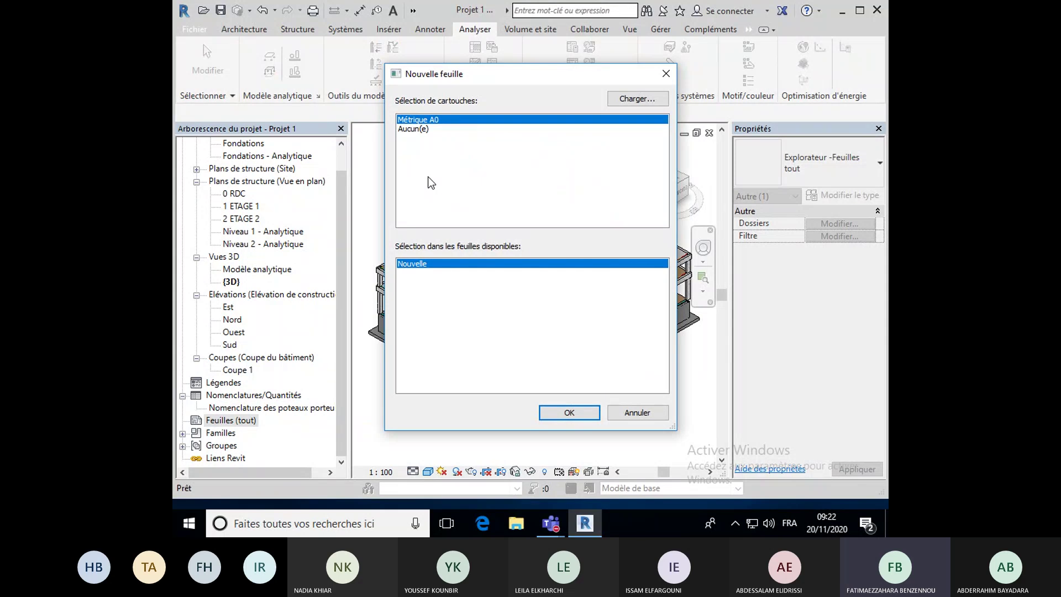
Try to find another title block family to load in the Generic, Libraries and RVT 2018 folders.
left_click(630, 106)
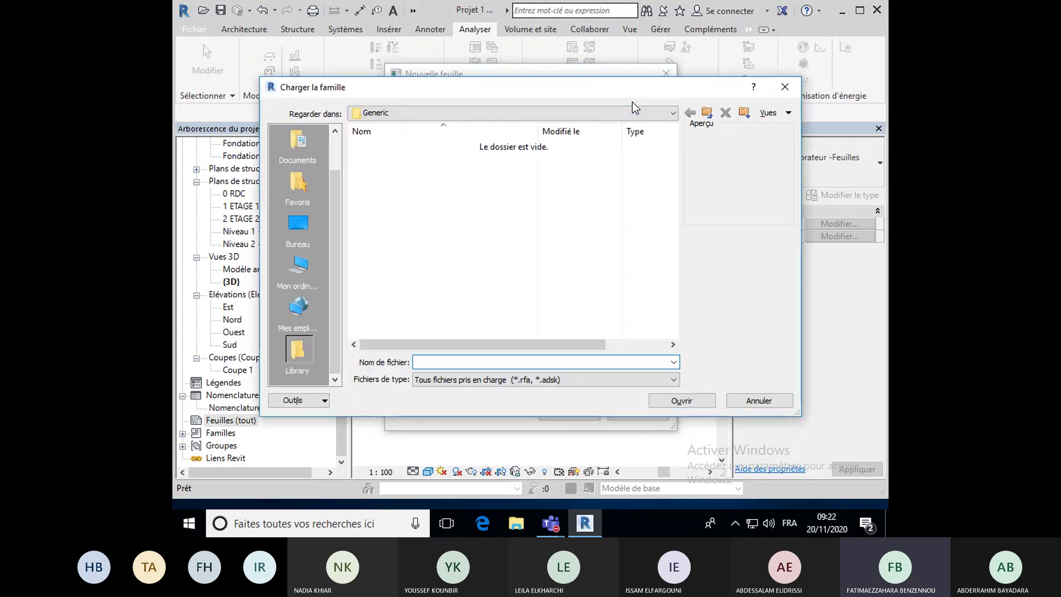
left_click(707, 112)
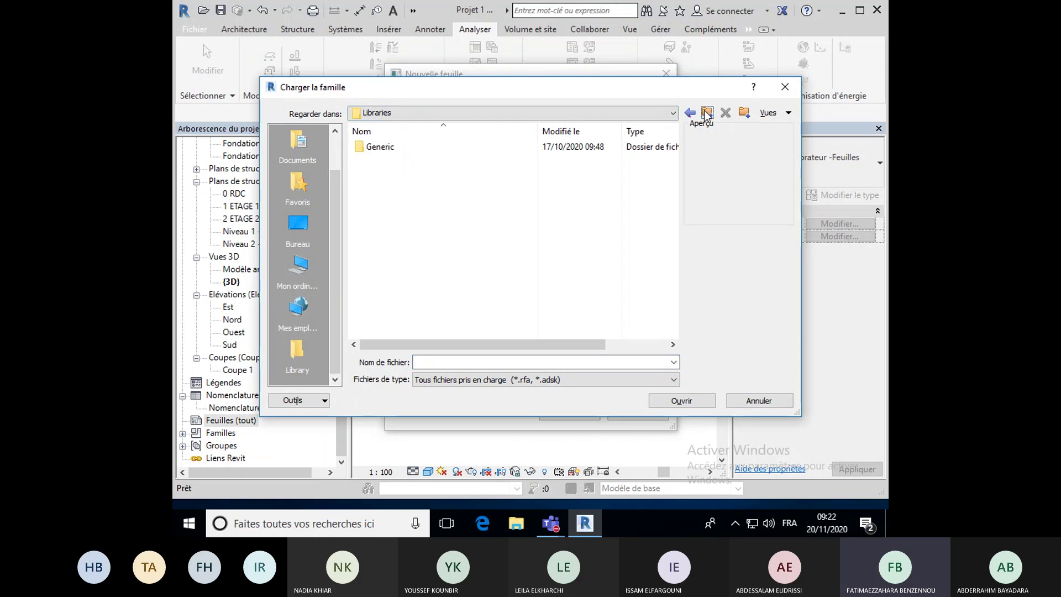
left_click(707, 112)
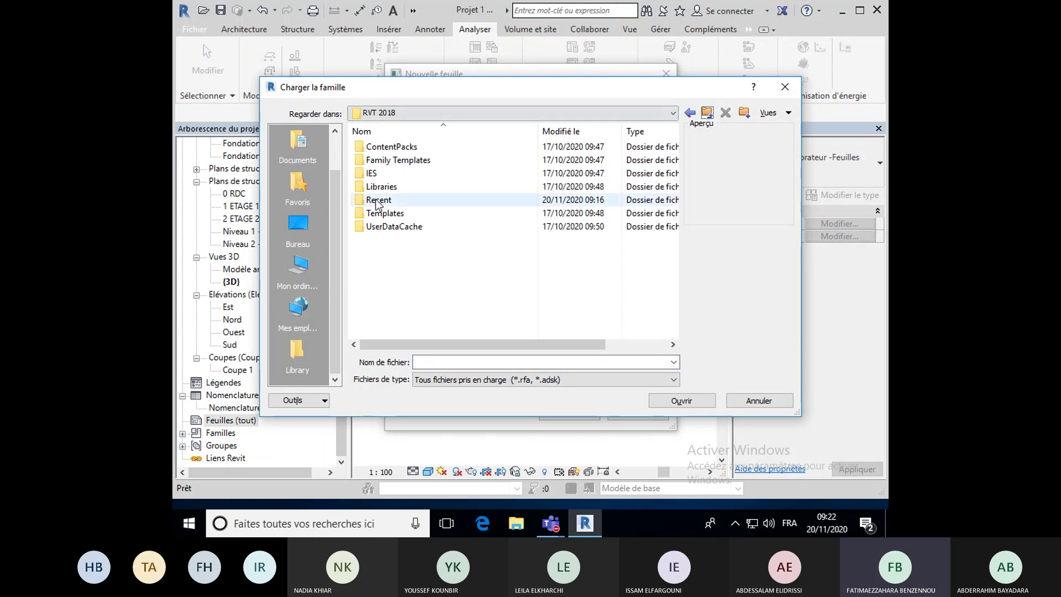
double_click(385, 188)
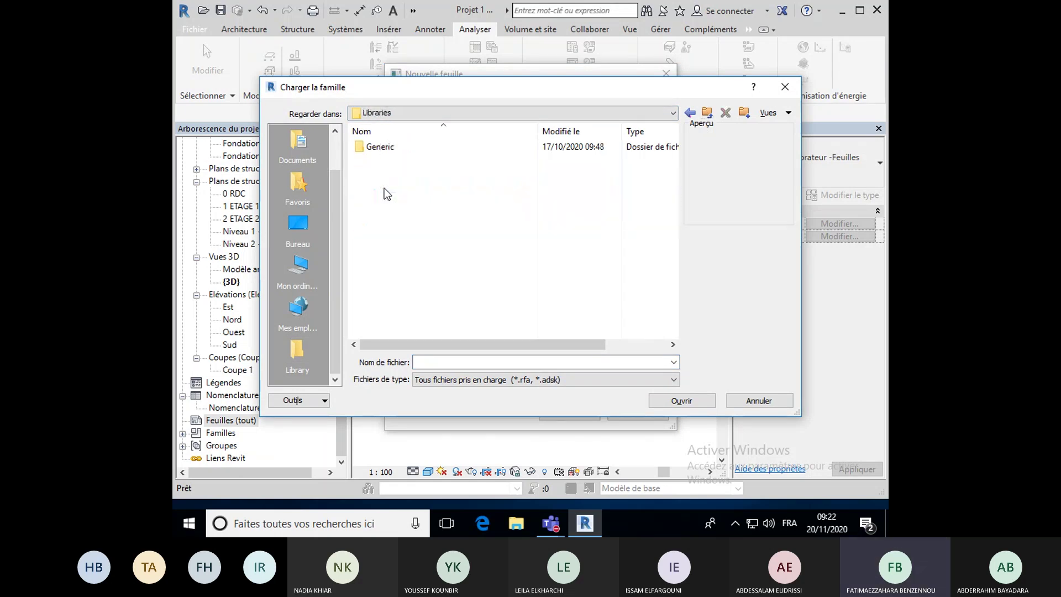
double_click(386, 147)
left_click(707, 112)
left_click(707, 113)
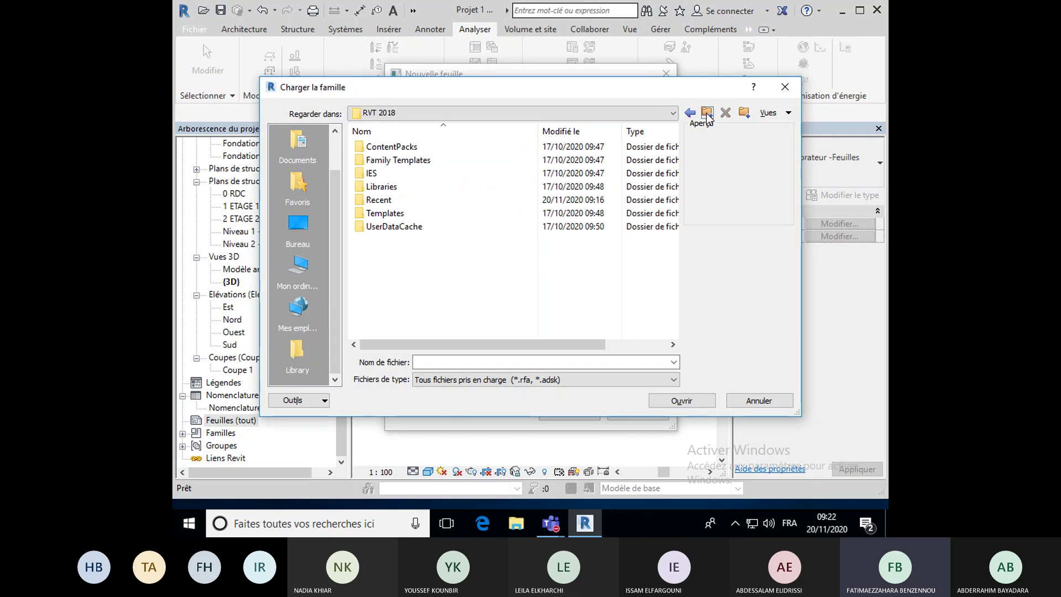
double_click(385, 188)
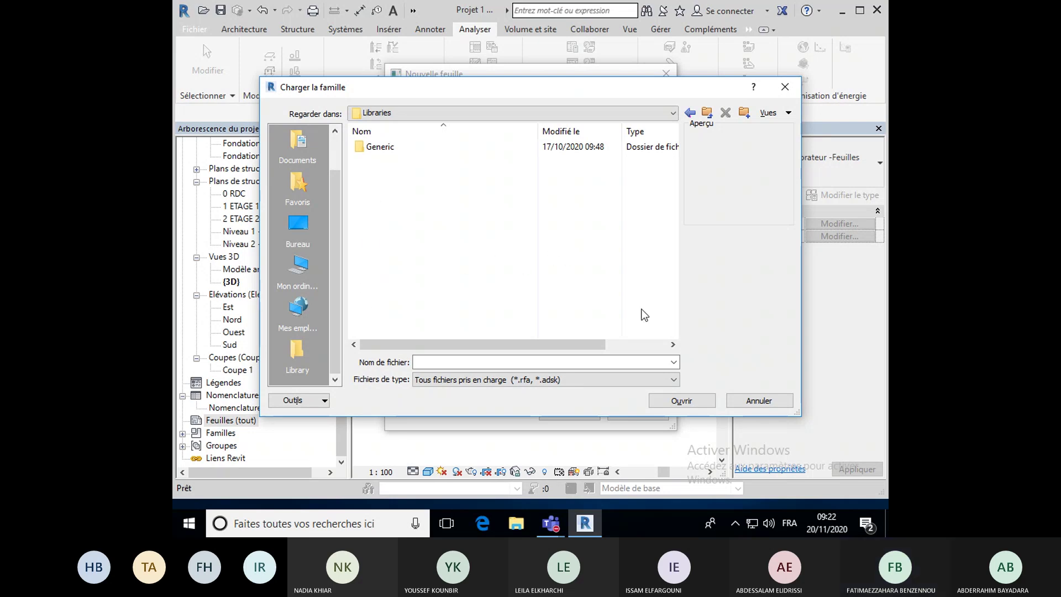
left_click(752, 403)
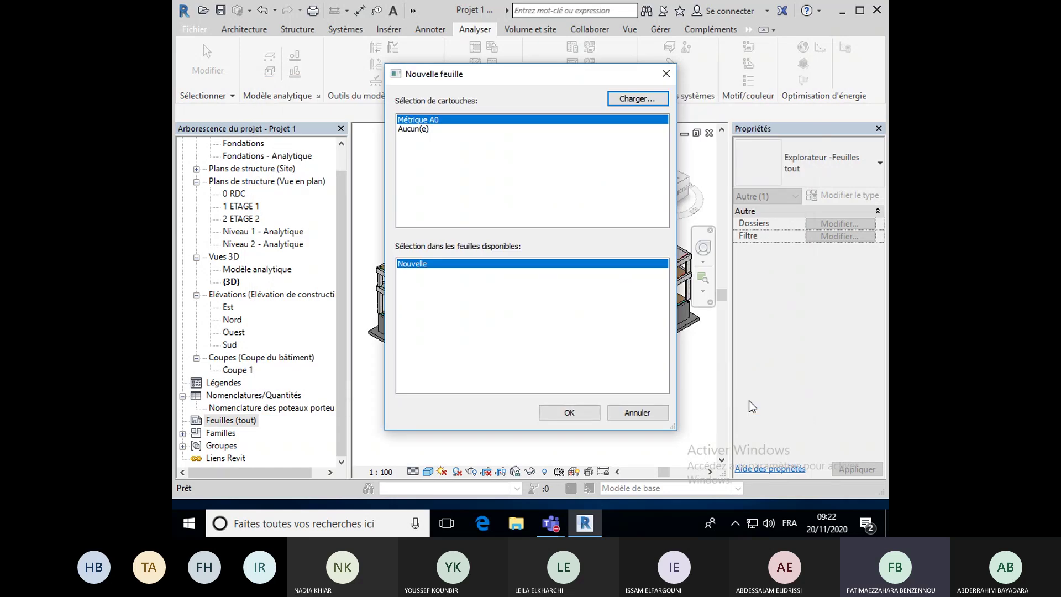
Create the new sheet with the Métrique A0 title block.
left_click(419, 131)
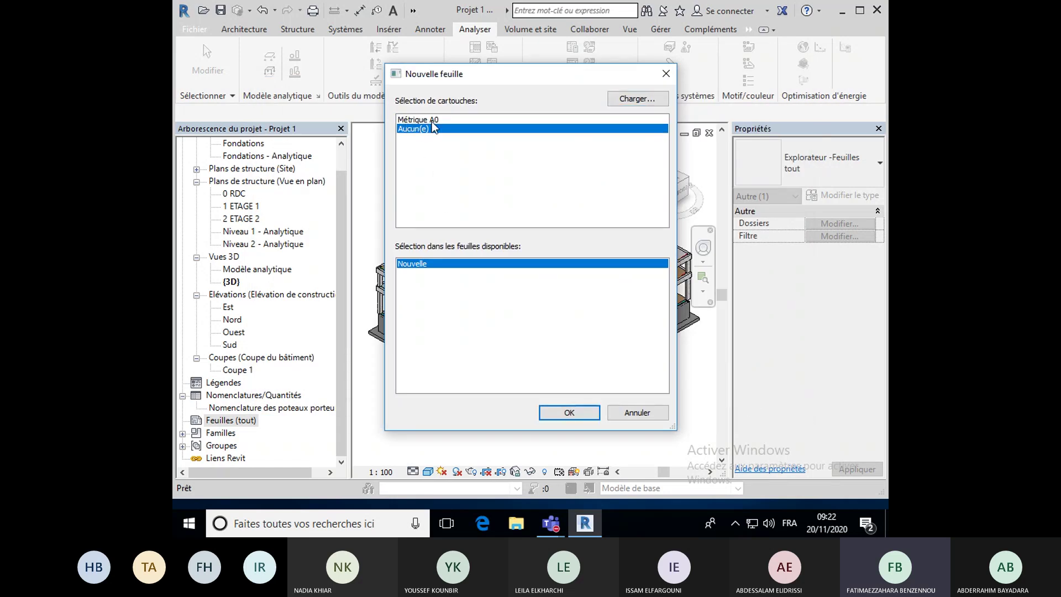
left_click(423, 120)
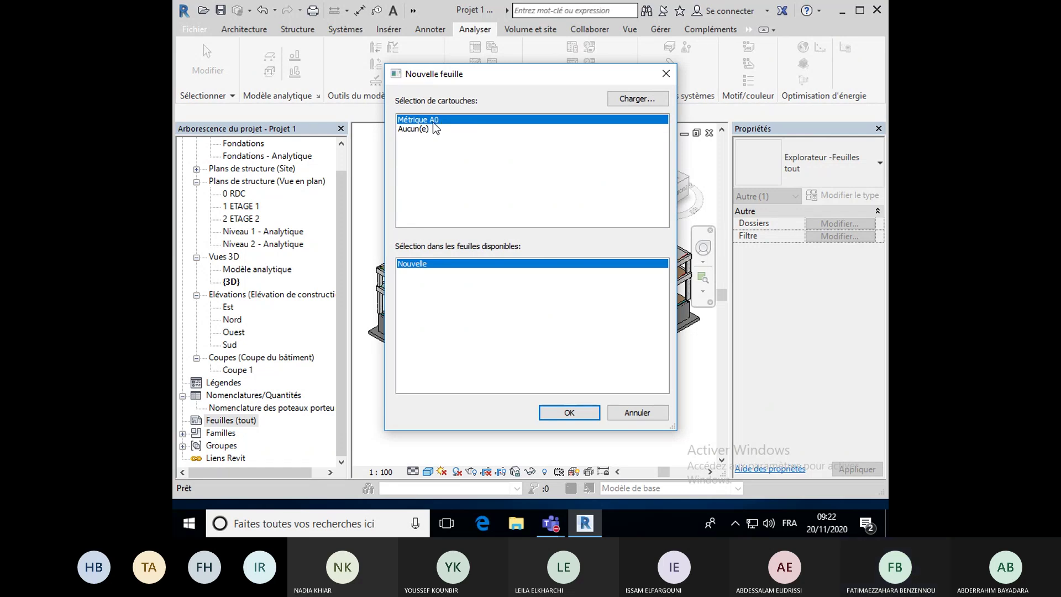
left_click(567, 413)
Fill in the title block with EMSI as the owner and R+5 as the project name.
scroll(563, 407, "up", 2)
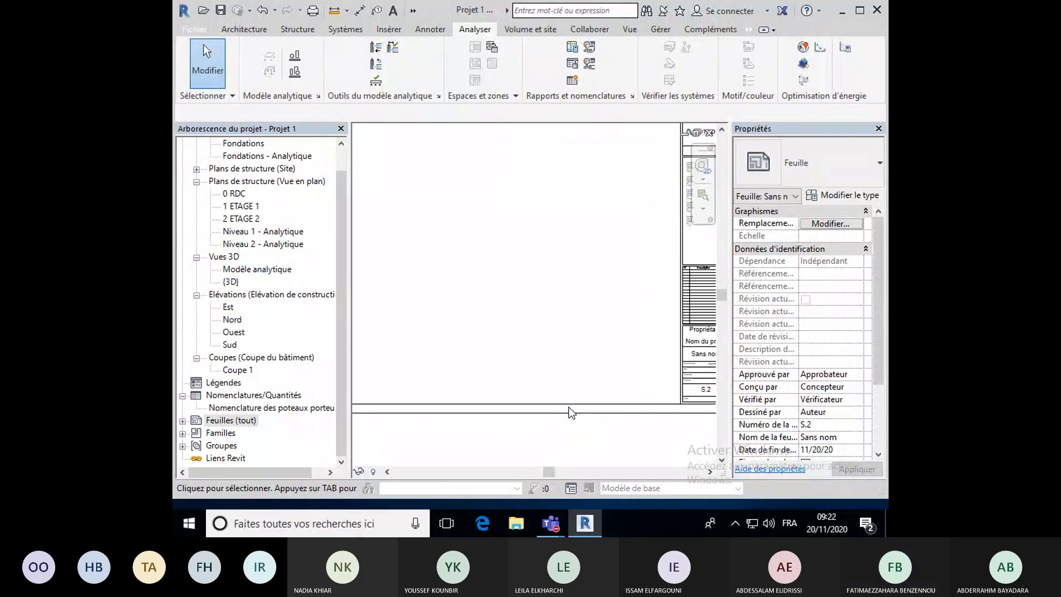
scroll(462, 406, "up", 2)
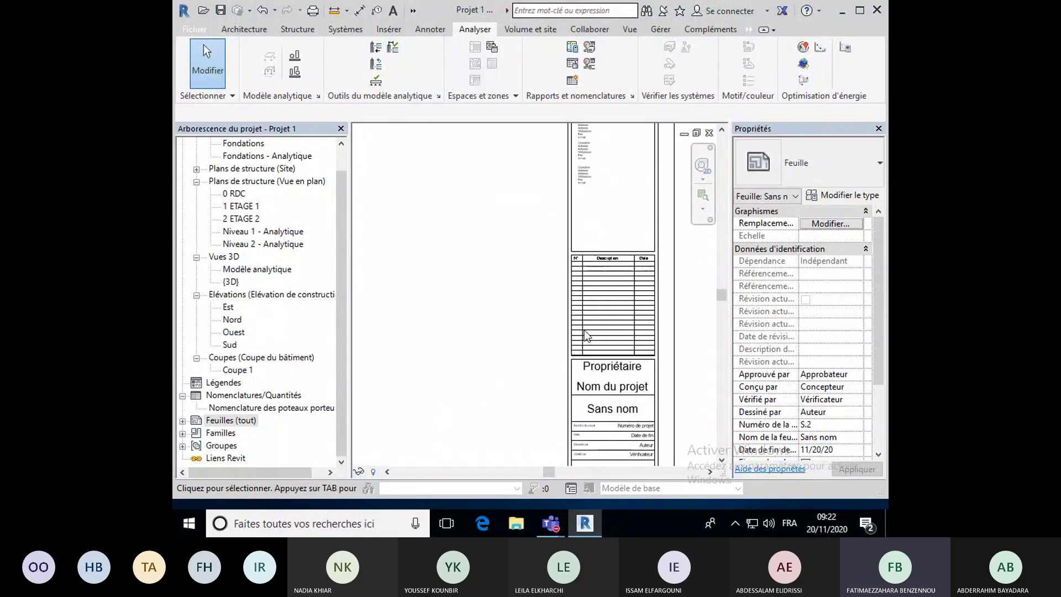
scroll(625, 340, "down", 3)
scroll(632, 368, "up", 3)
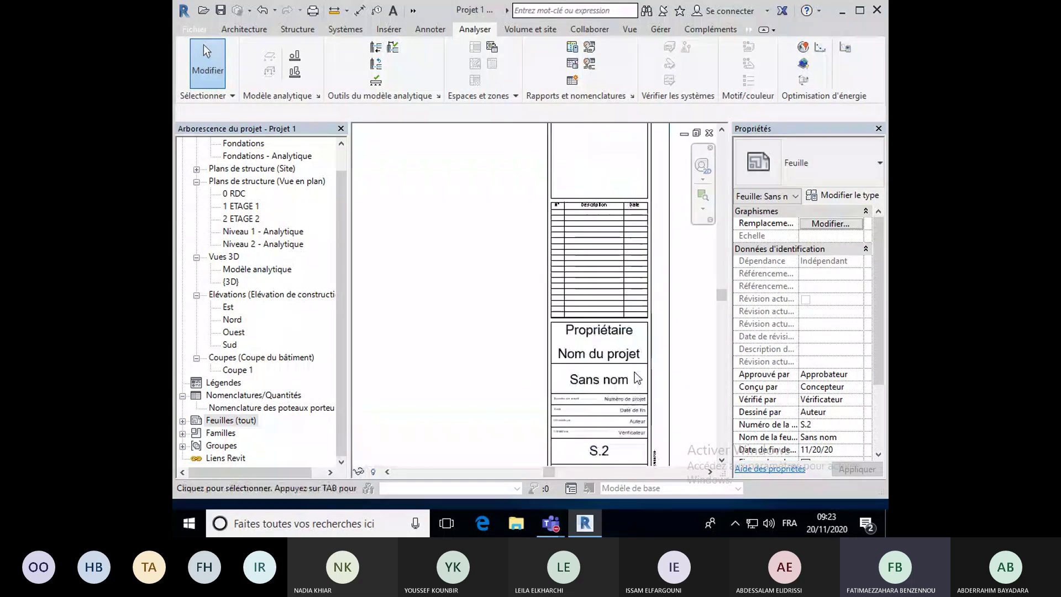
left_click(612, 330)
left_click(612, 330)
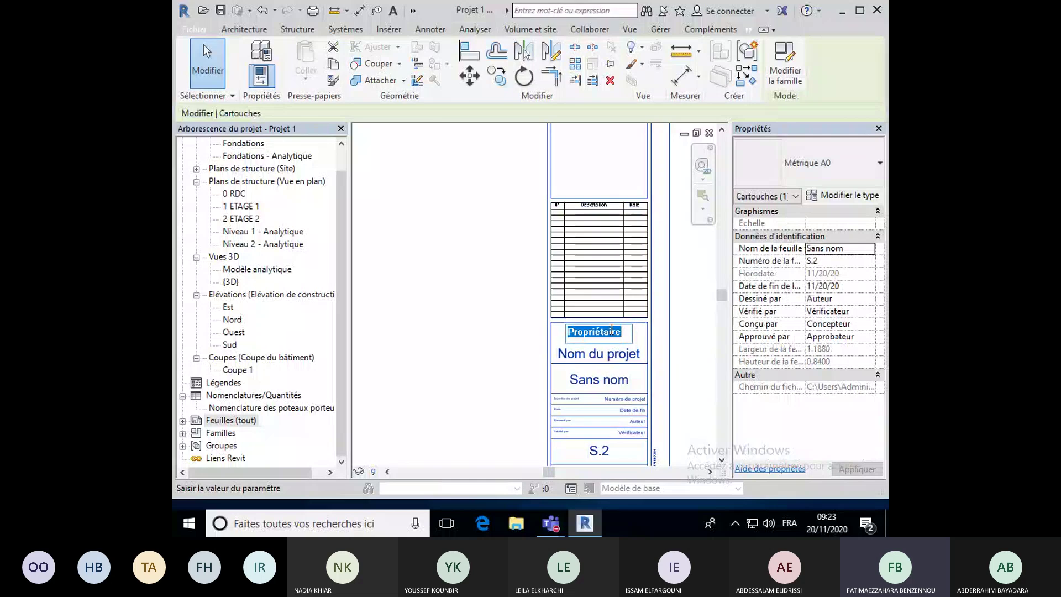
type("EMSI")
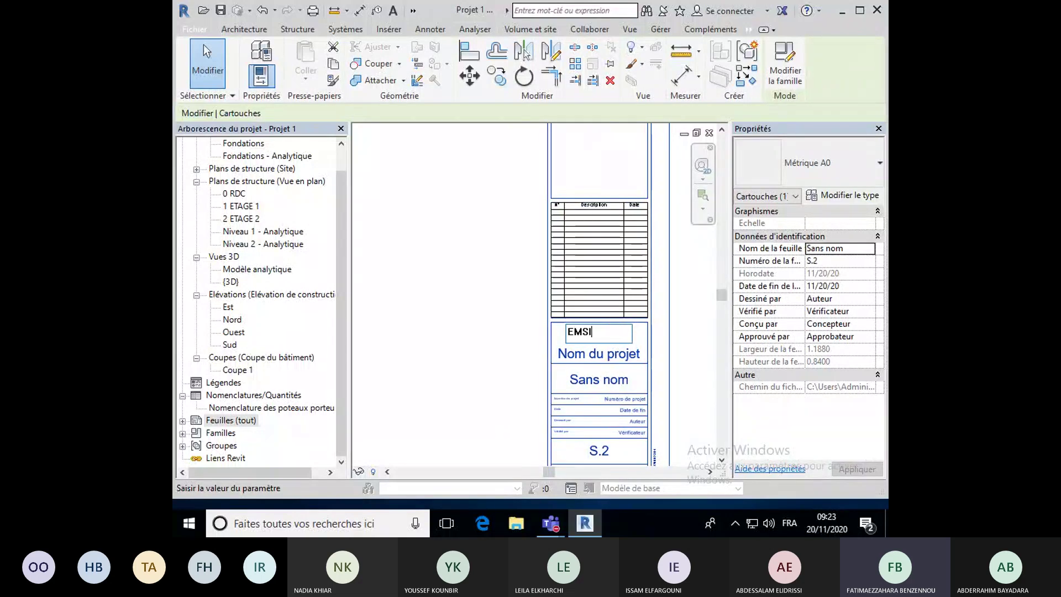
left_click(604, 353)
left_click(604, 354)
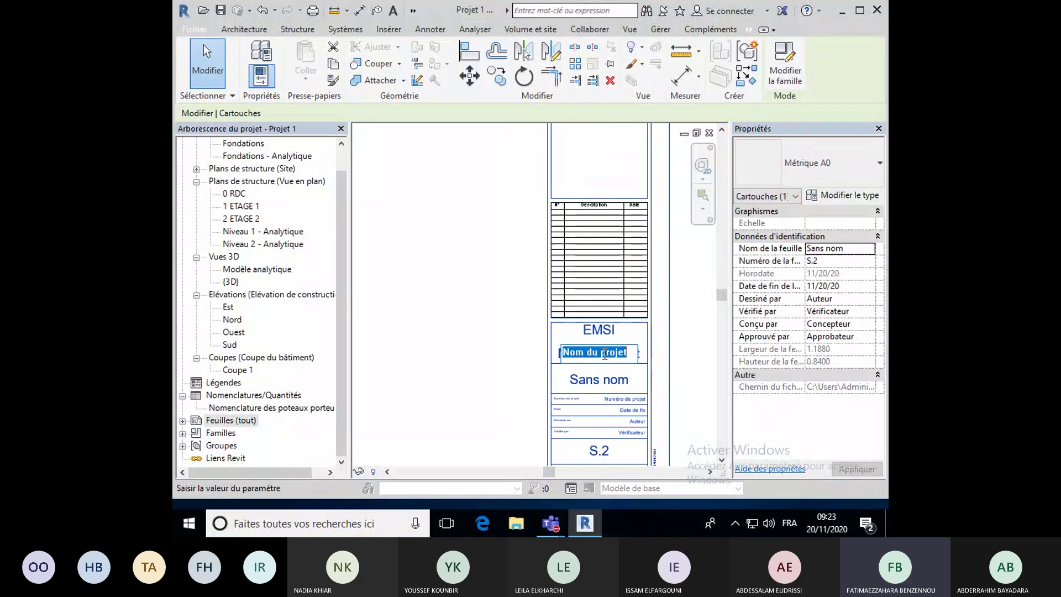
type("R+5")
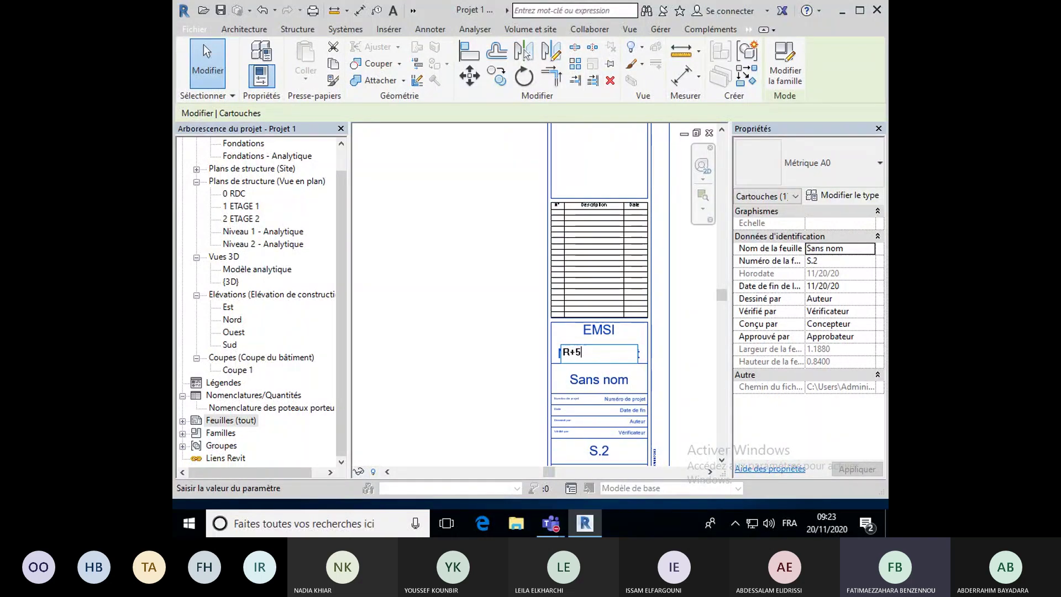
left_click(498, 373)
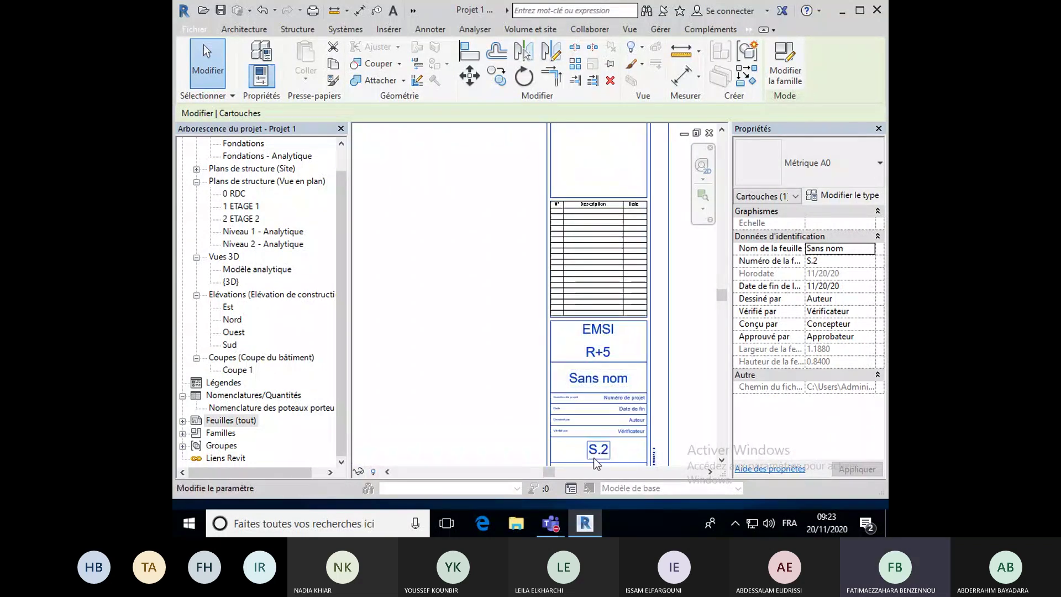
Set the sheet number in the title block to PLAN 1.
middle_click_drag(603, 459, 607, 434)
left_click(607, 423)
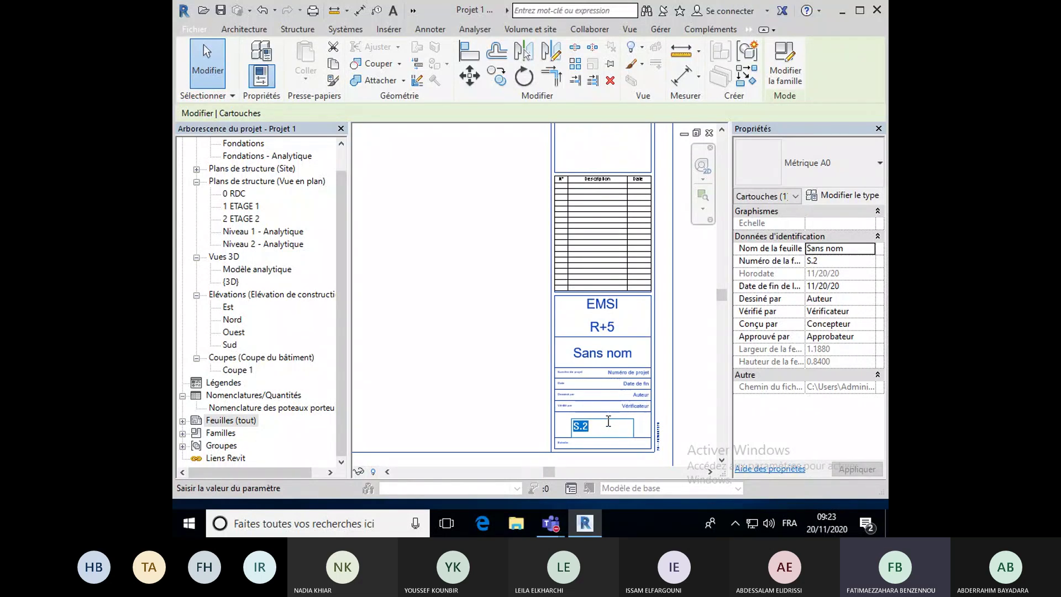
type("PLAN 1")
key("Return")
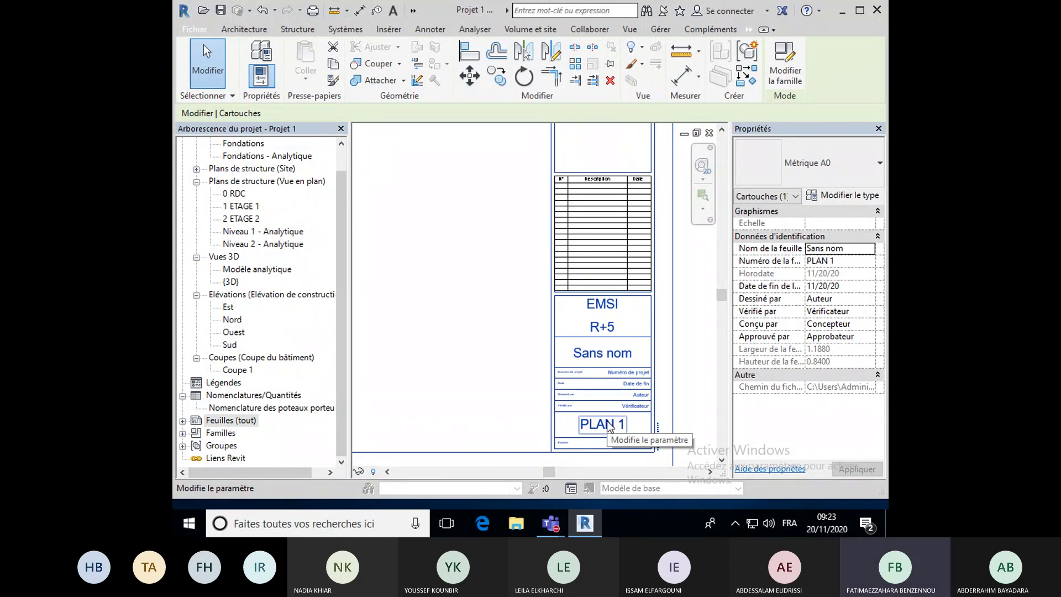
Examine the filled-in title block, its logo area and the overall A0 sheet layout.
scroll(608, 426, "down", 5)
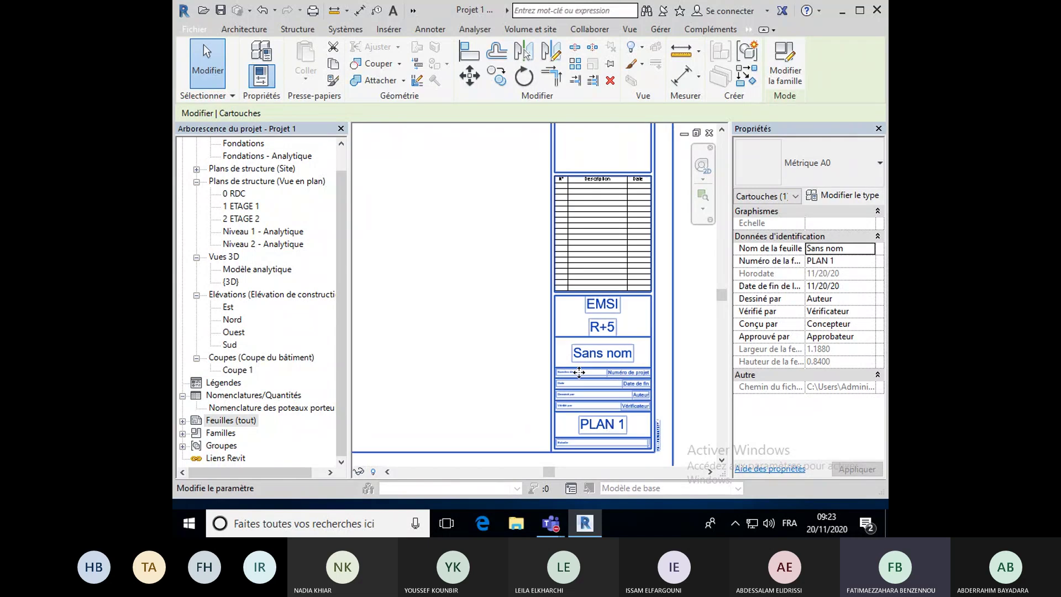
scroll(582, 215, "up", 5)
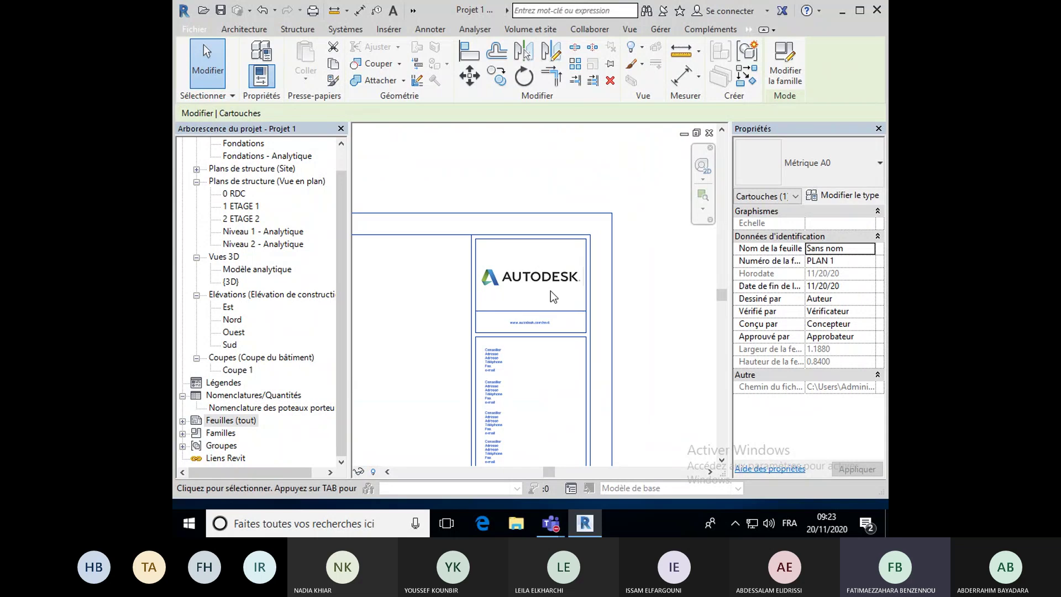
scroll(522, 278, "down", 4)
scroll(519, 278, "down", 3)
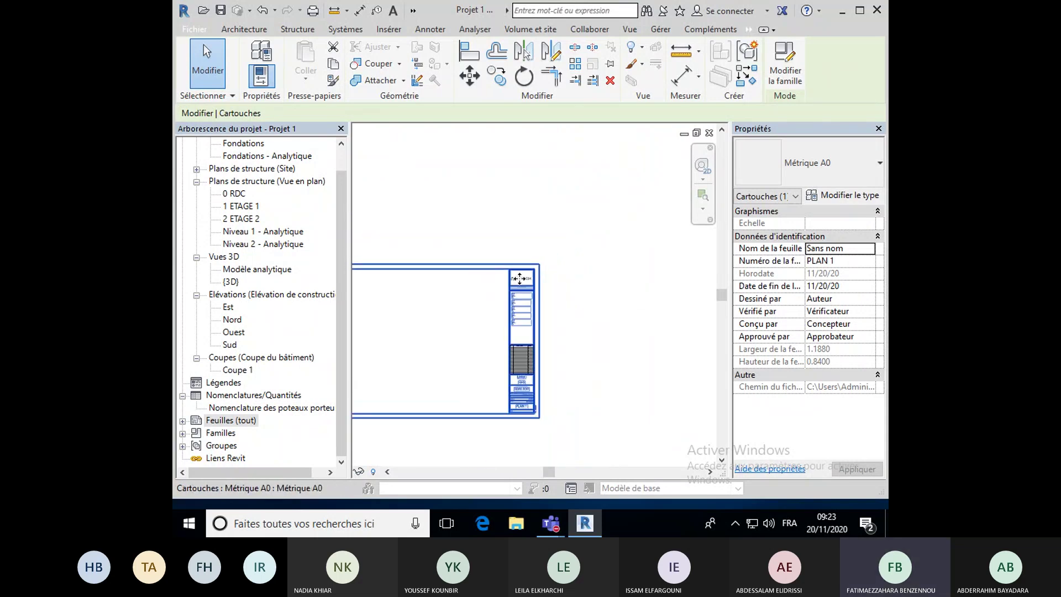
middle_click_drag(463, 344, 541, 379)
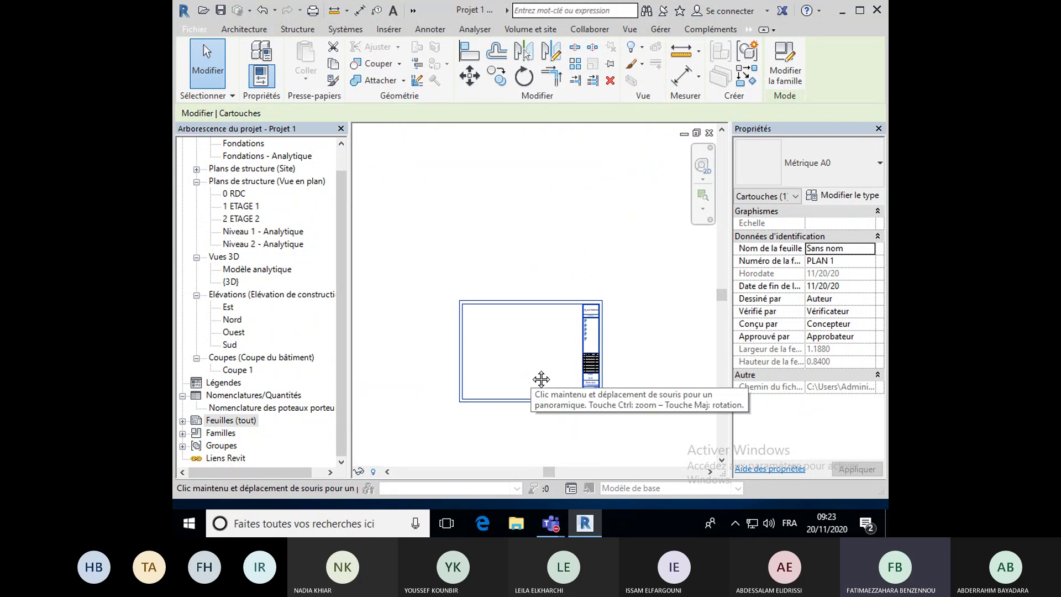
scroll(533, 375, "up", 2)
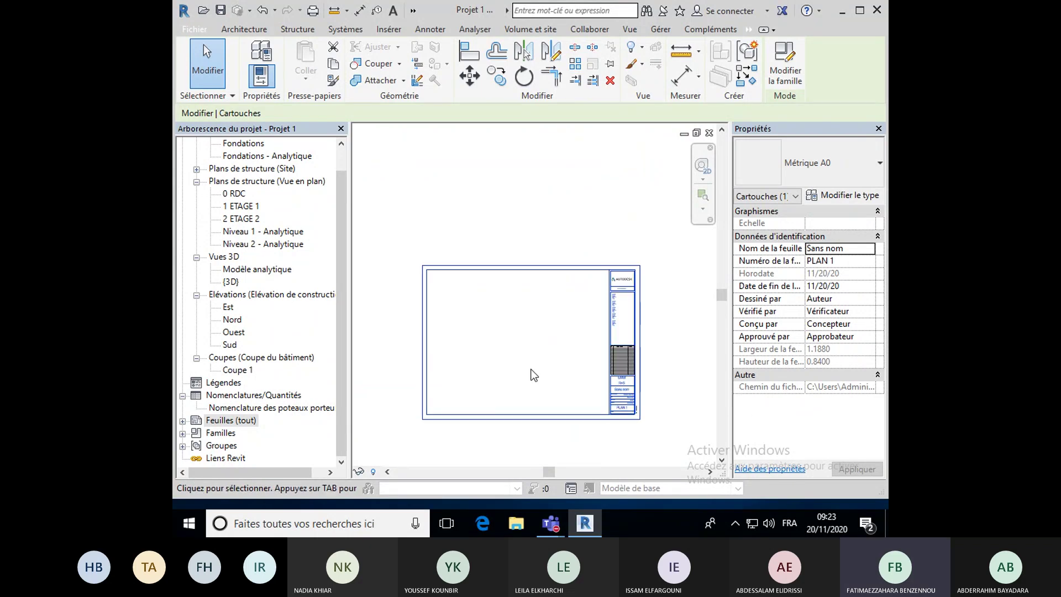
scroll(534, 375, "up", 1)
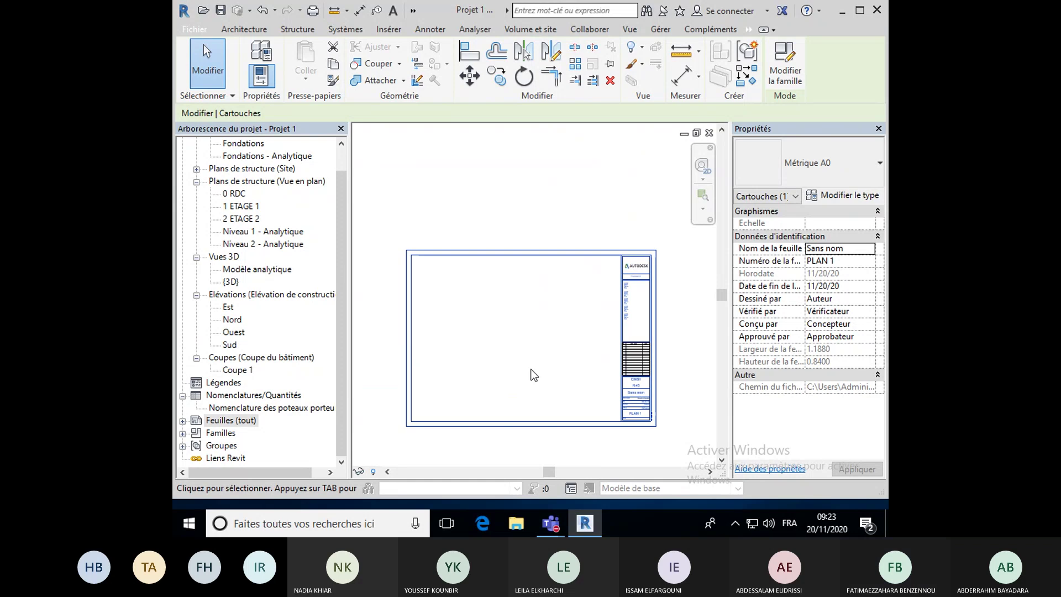
scroll(535, 280, "up", 2)
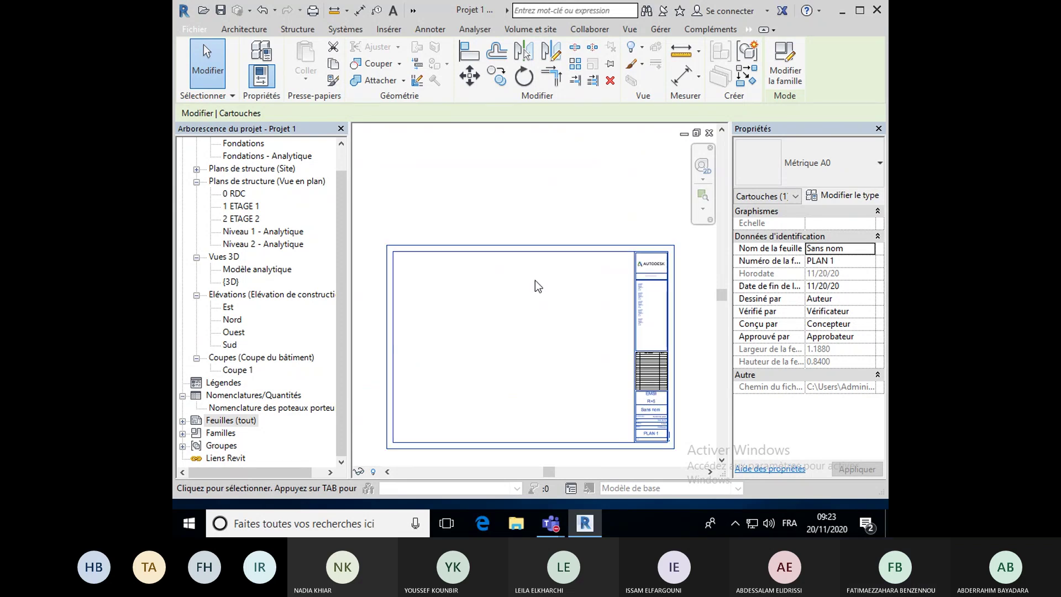
middle_click_drag(532, 291, 540, 249)
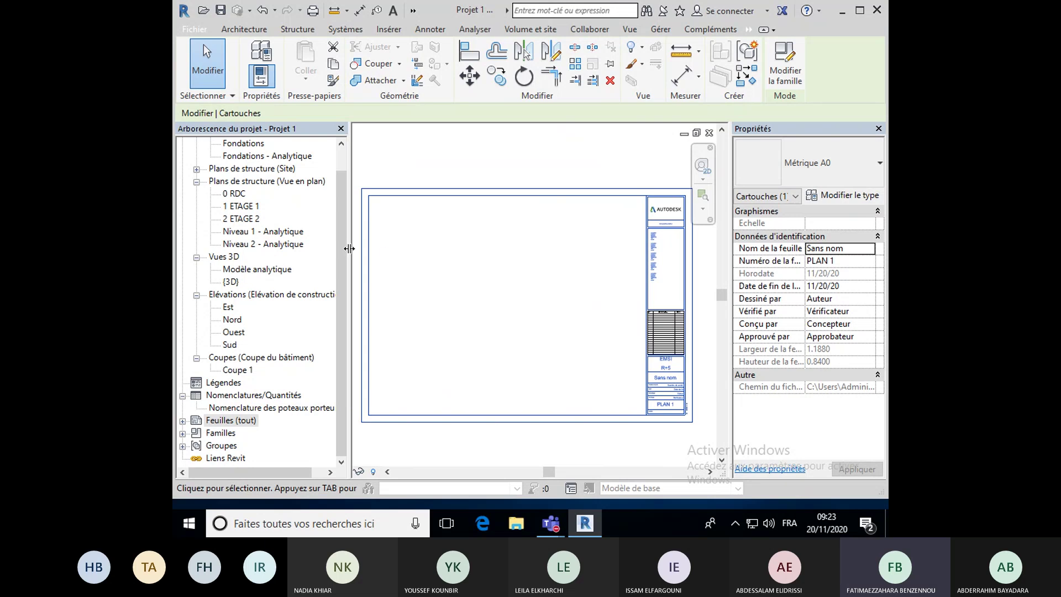
Place the Fondations structural plan in the upper-left corner of the sheet's drawing area.
left_click_drag(343, 248, 343, 224)
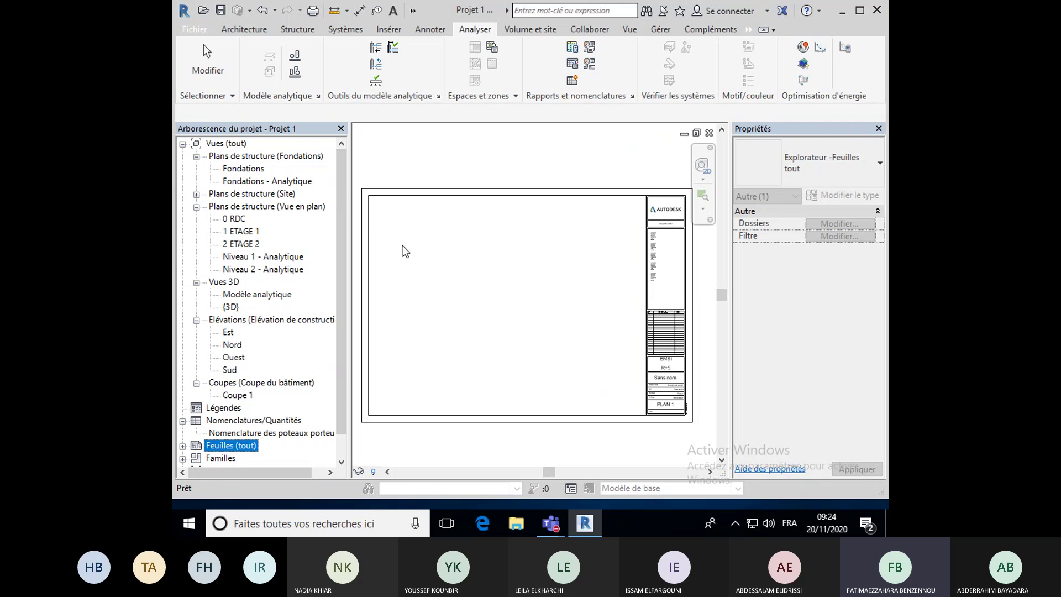
left_click(247, 173)
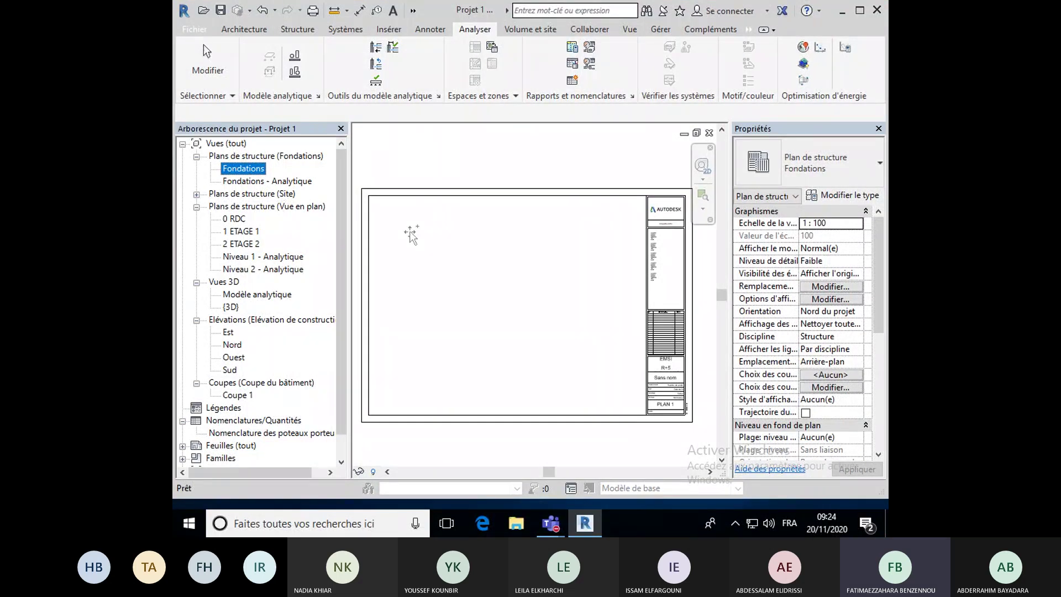
left_click_drag(418, 245, 413, 238)
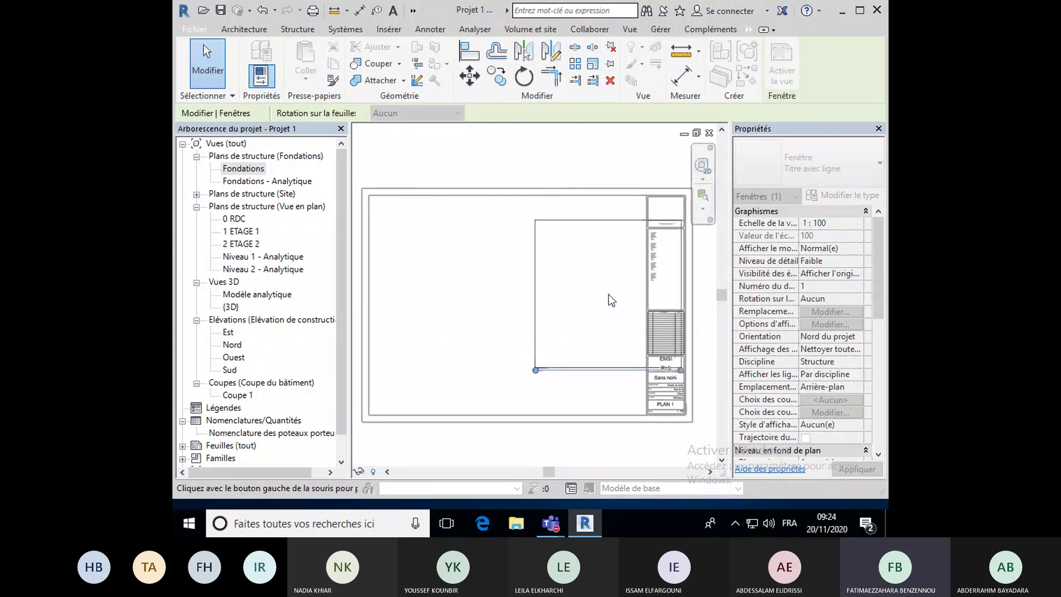
left_click(443, 270)
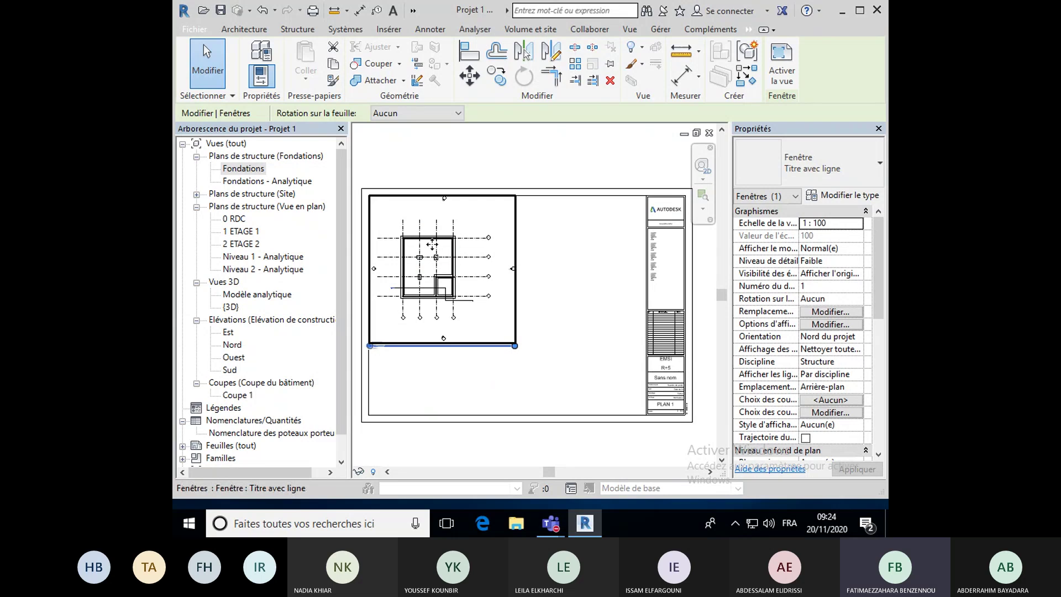
left_click(415, 370)
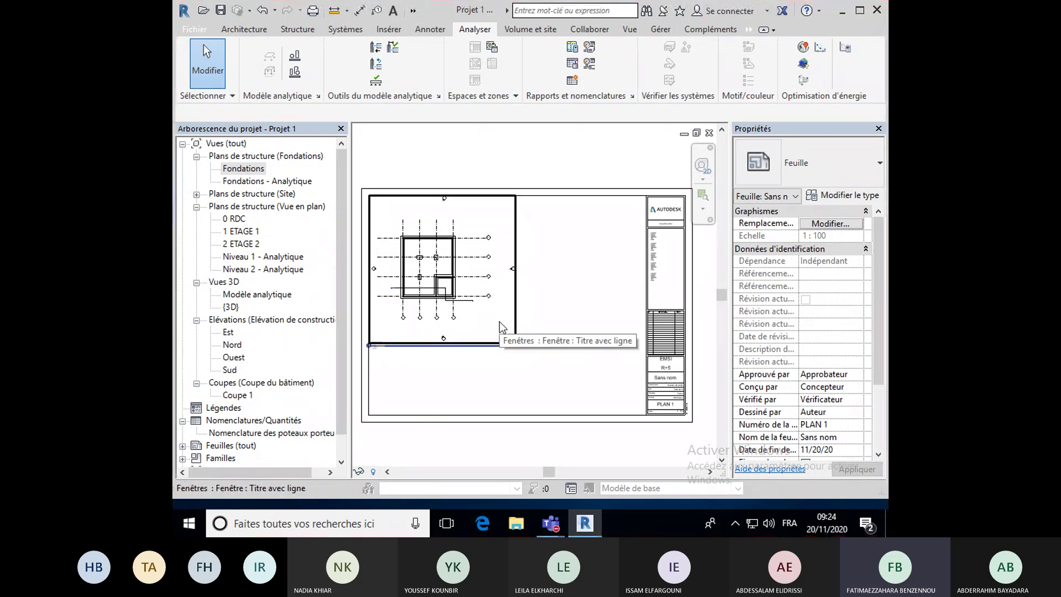
Set the scale of the placed Fondations view to 1 : 200 and apply it.
left_click(502, 327)
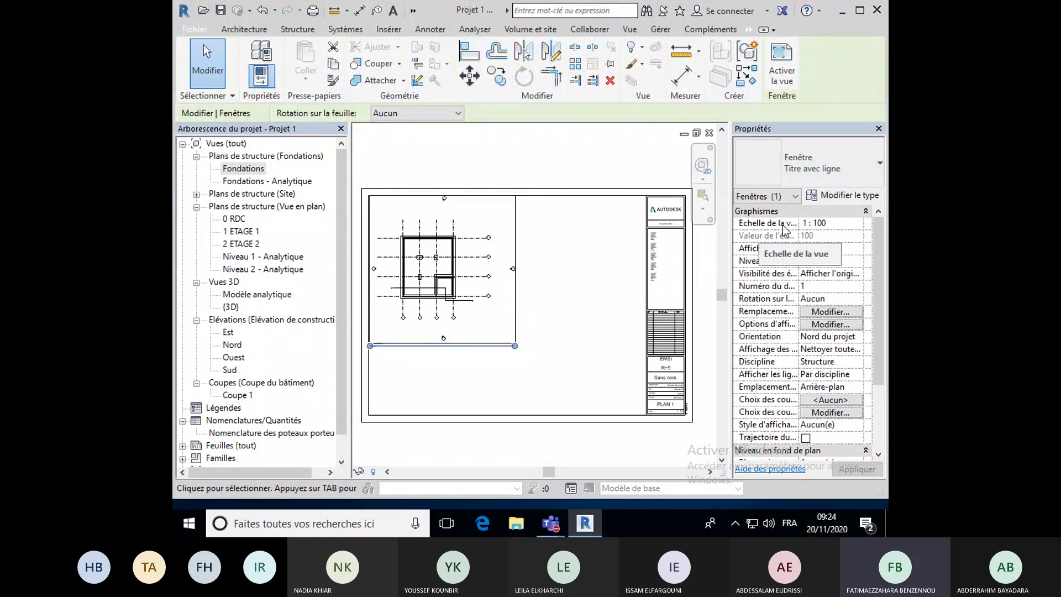
left_click(824, 225)
left_click(857, 224)
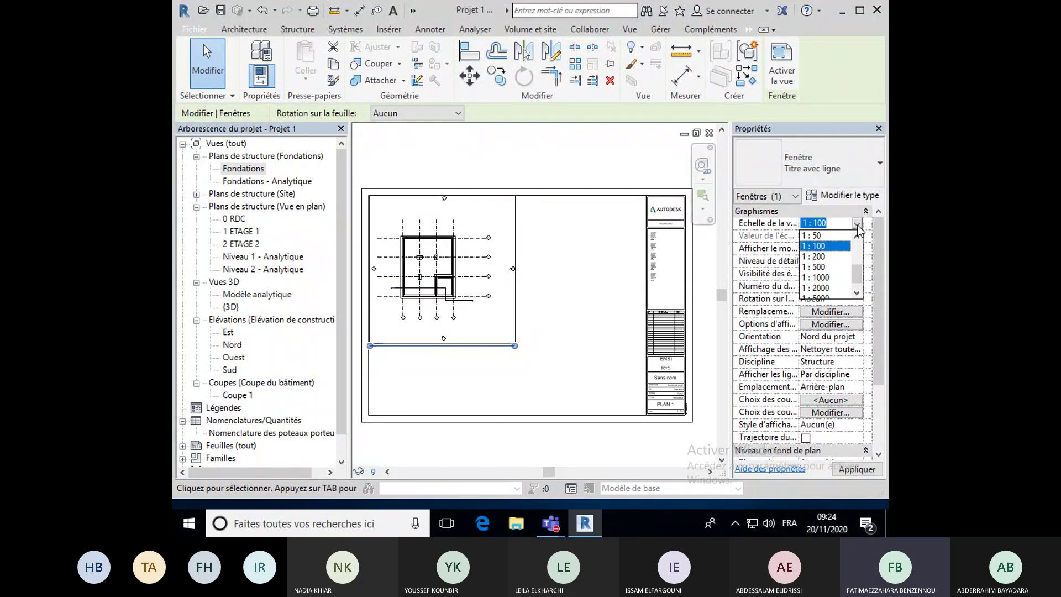
left_click(819, 256)
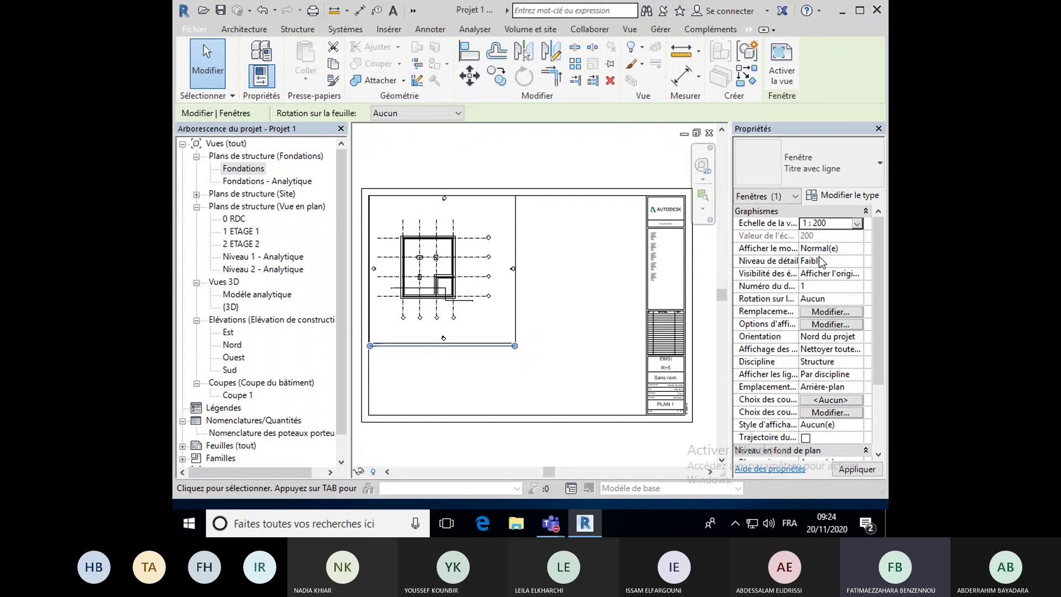
left_click(850, 470)
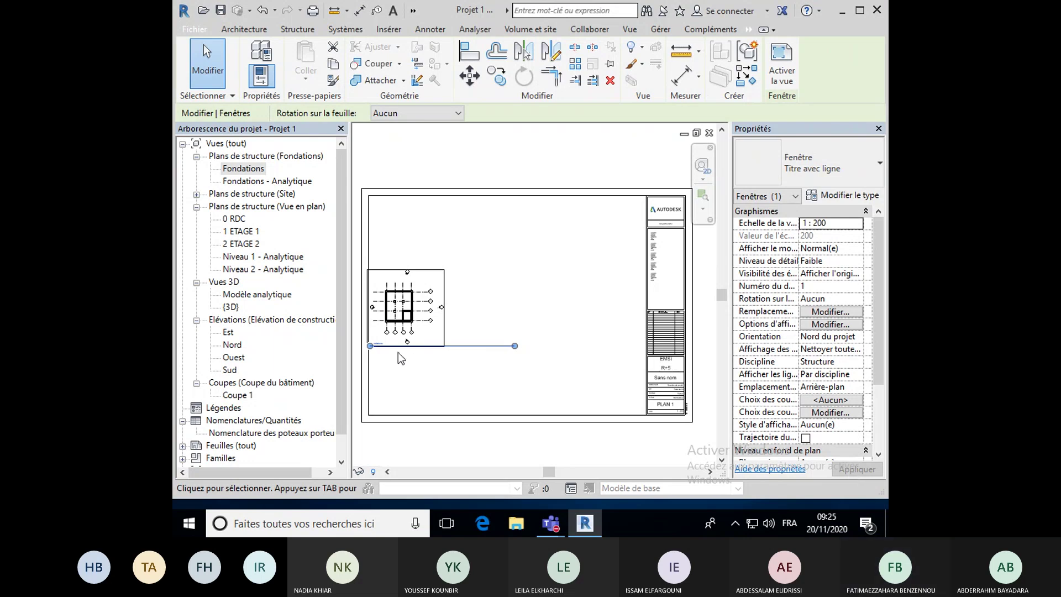
Examine the Fondations viewport's title, scale label and title line on the sheet, leaving the viewport deselected.
scroll(388, 347, "up", 2)
scroll(389, 347, "up", 5)
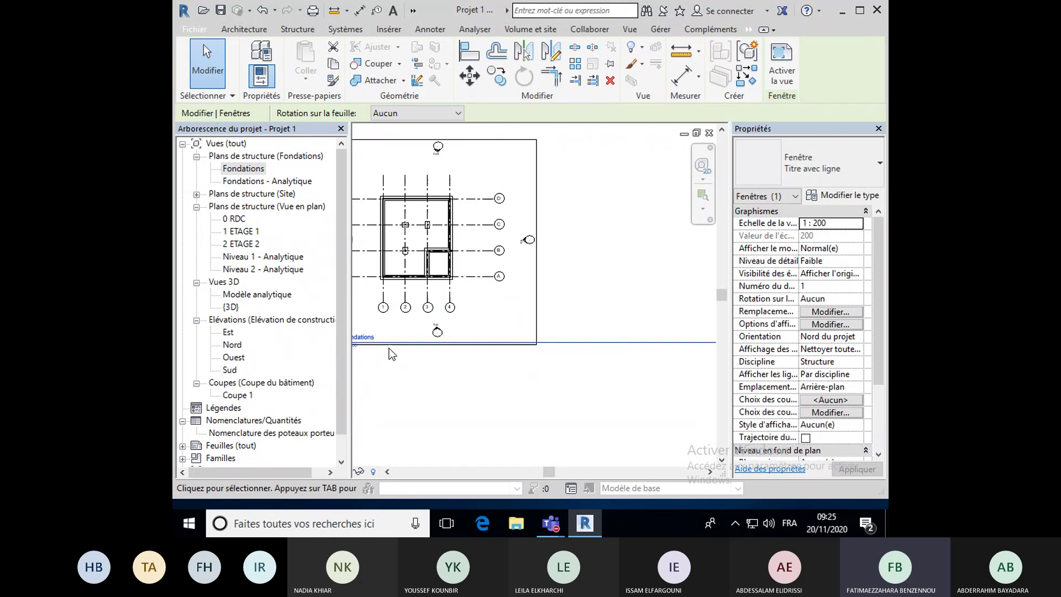
scroll(528, 390, "up", 2)
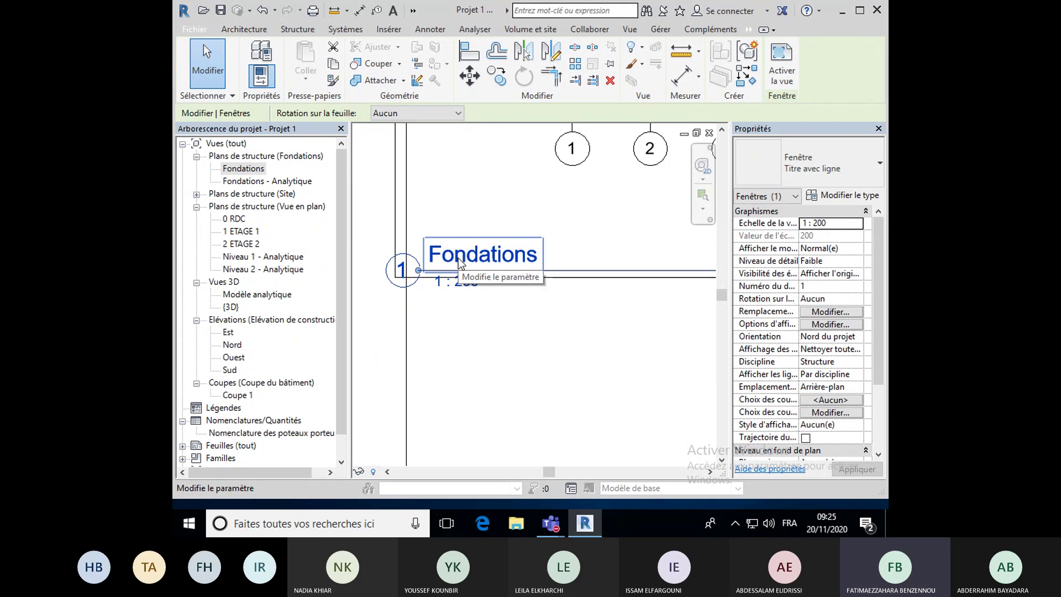
scroll(498, 302, "down", 3)
scroll(498, 301, "down", 2)
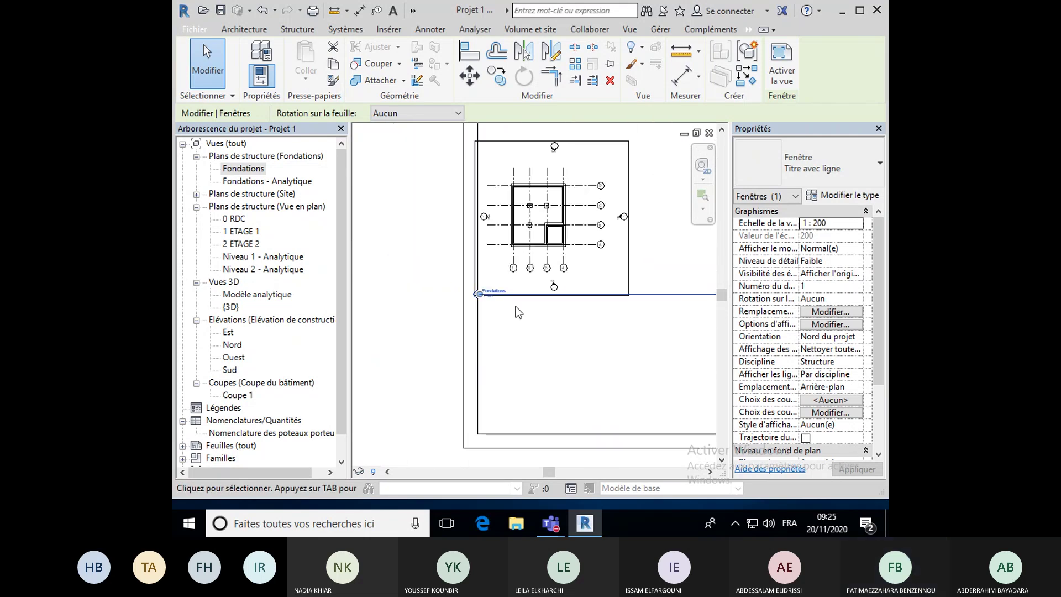
middle_click_drag(632, 344, 538, 378)
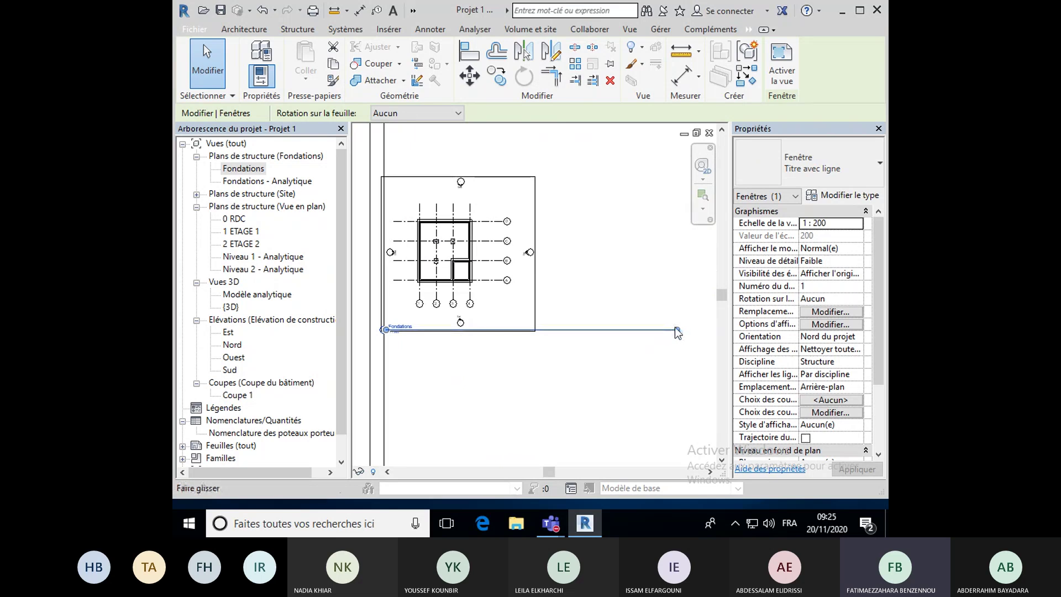
left_click(580, 395)
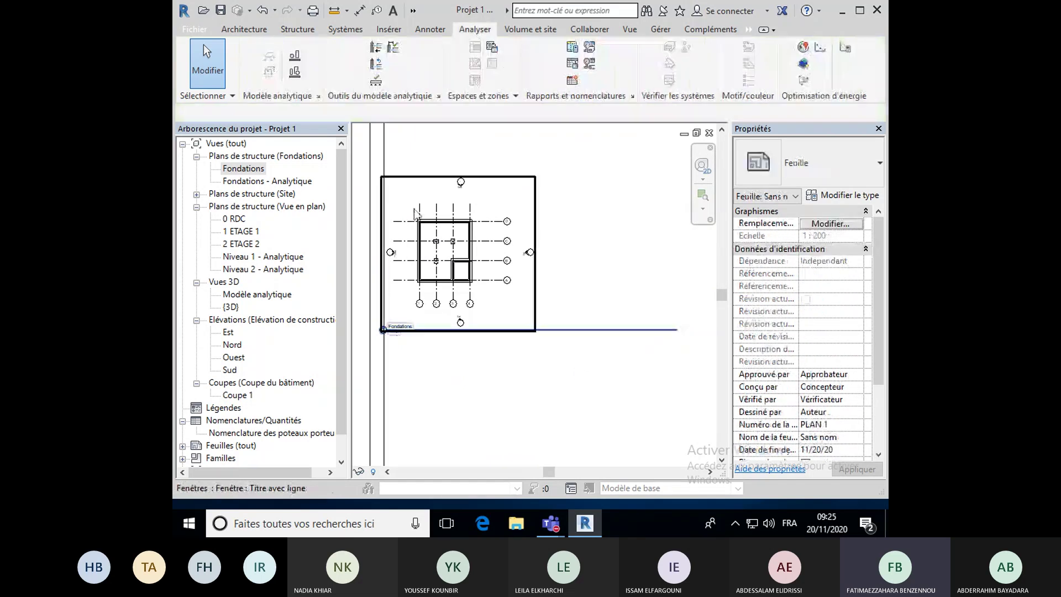
Activate the Fondations view for editing on the sheet.
scroll(419, 343, "down", 2)
scroll(419, 343, "down", 2)
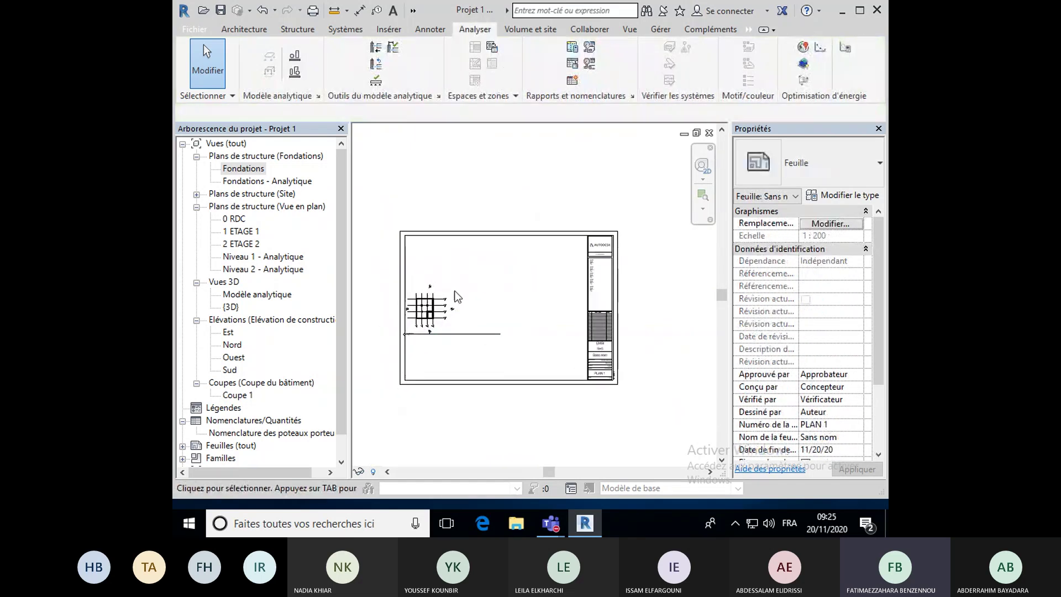
scroll(432, 333, "up", 2)
scroll(432, 333, "up", 2)
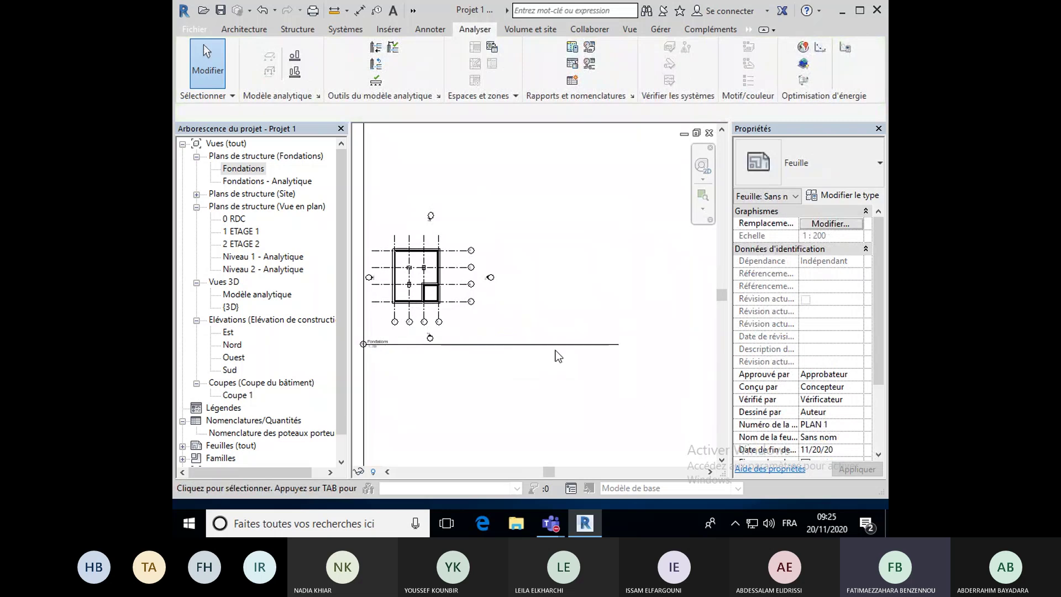
double_click(524, 346)
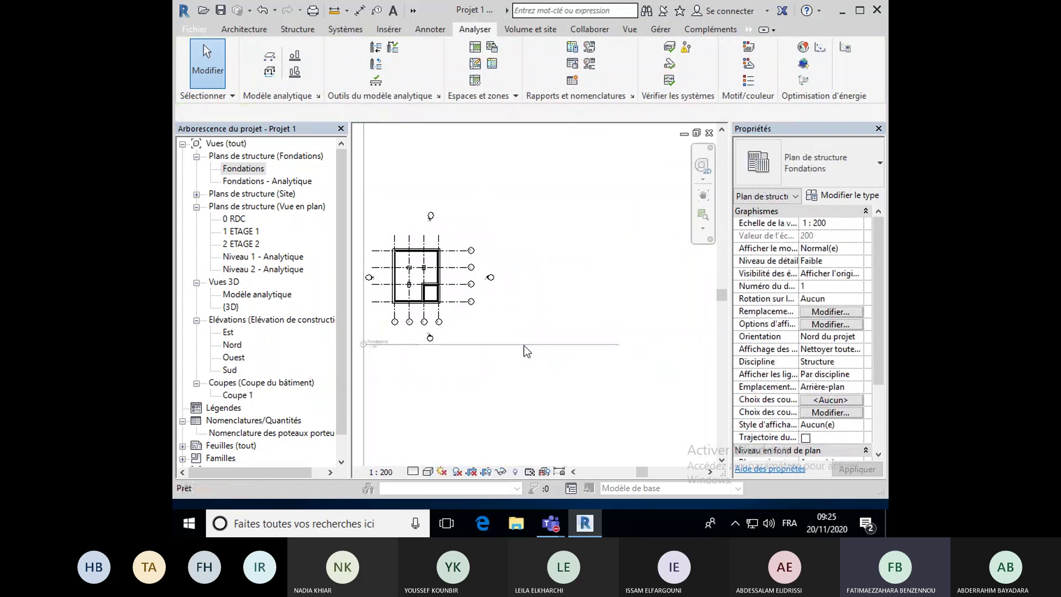
Deactivate the Fondations view and shorten its title line so it ends at the viewport's right edge.
double_click(511, 379)
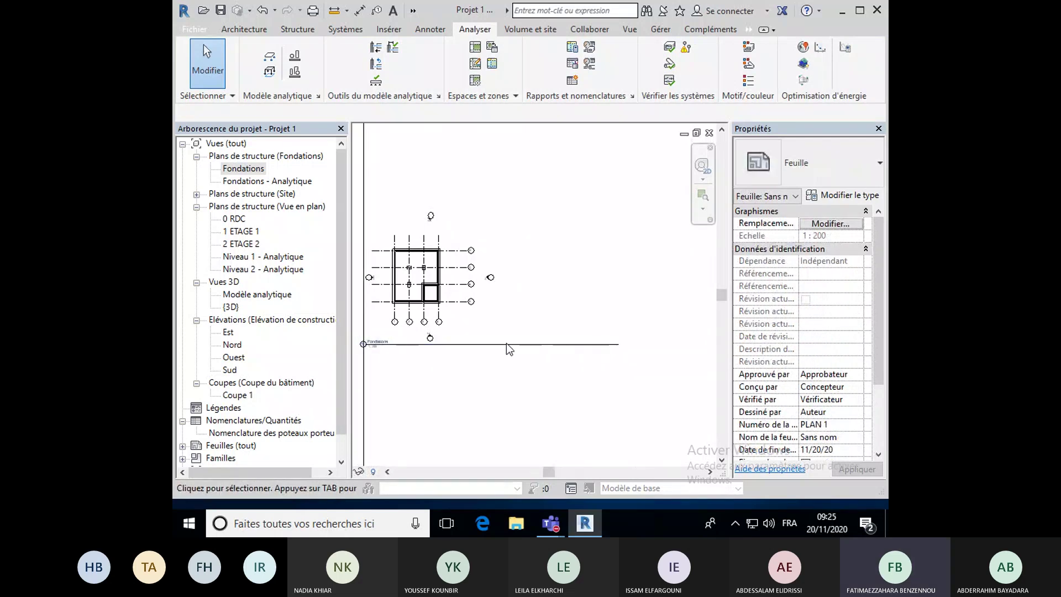
left_click(479, 297)
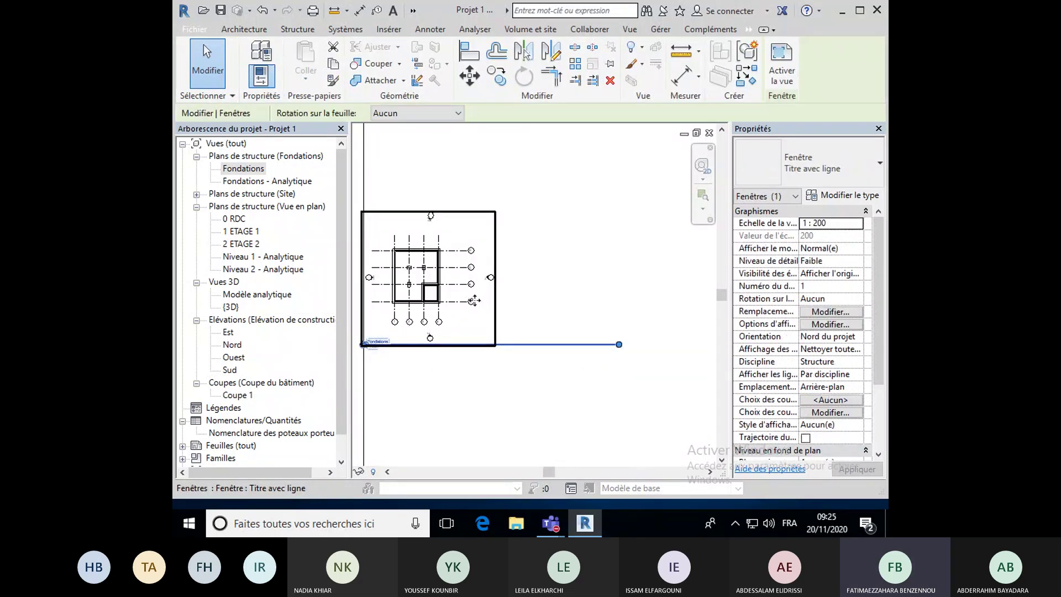
left_click(618, 345)
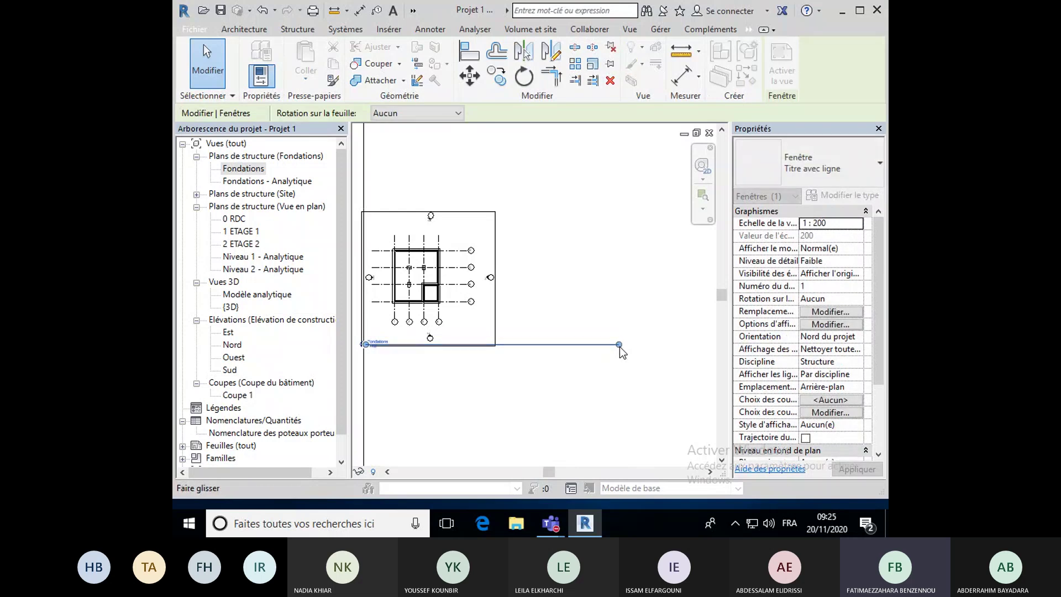
key("Escape")
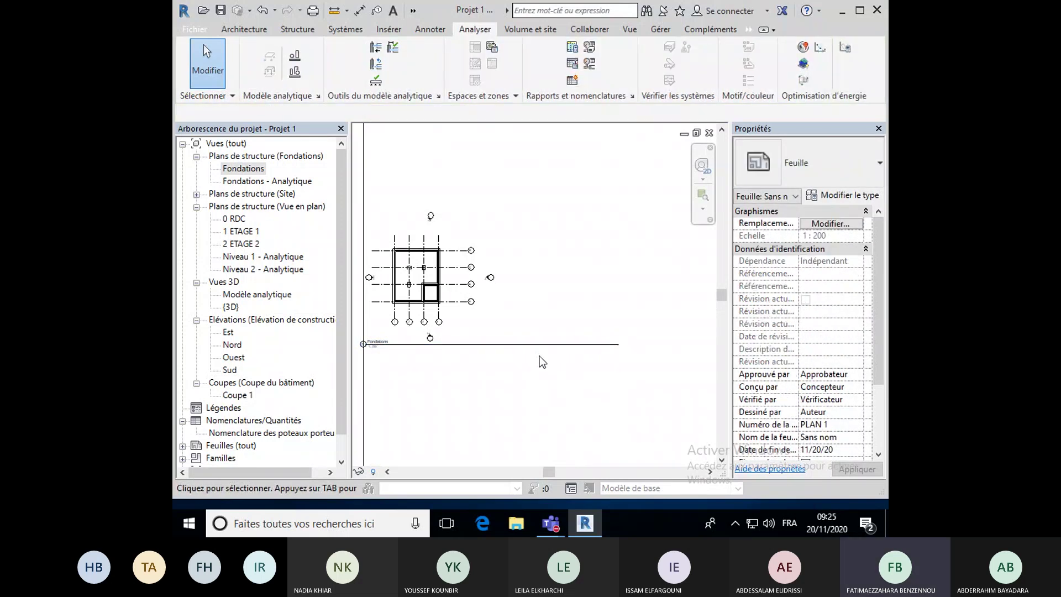
left_click(485, 315)
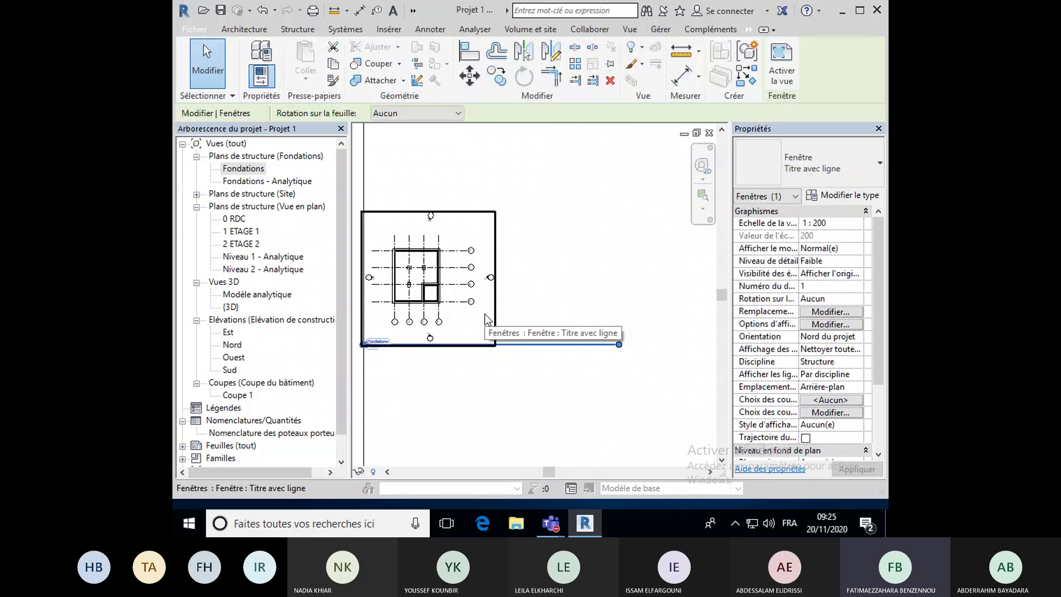
left_click_drag(619, 345, 496, 346)
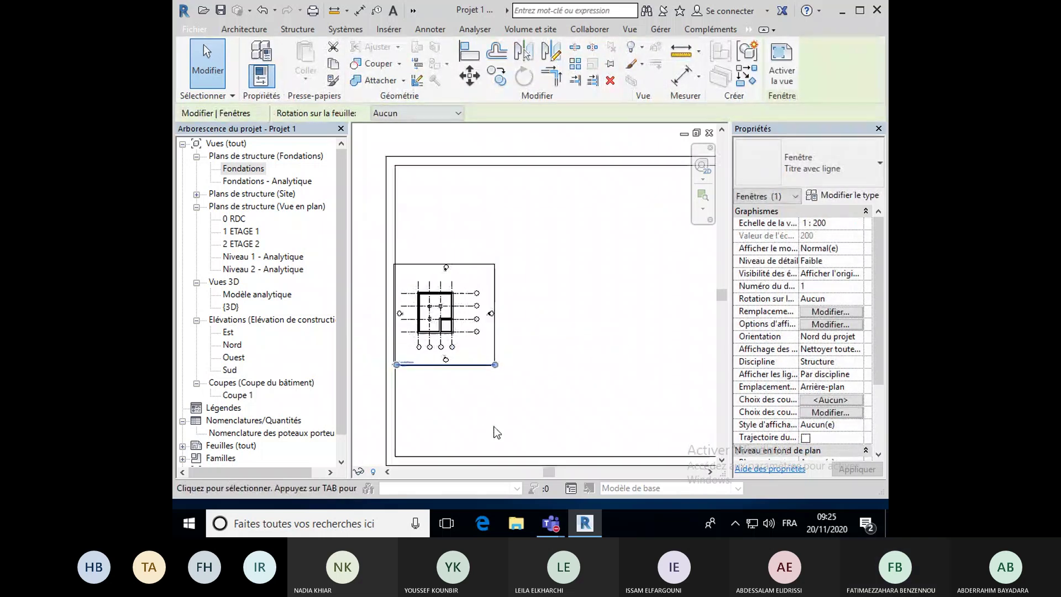
scroll(390, 360, "up", 2)
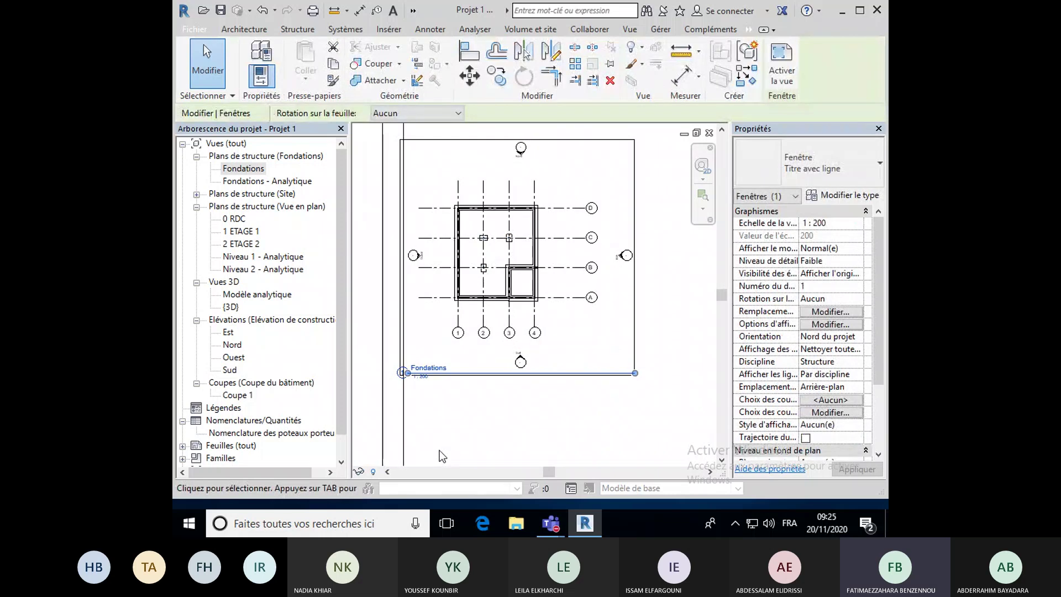
left_click(502, 446)
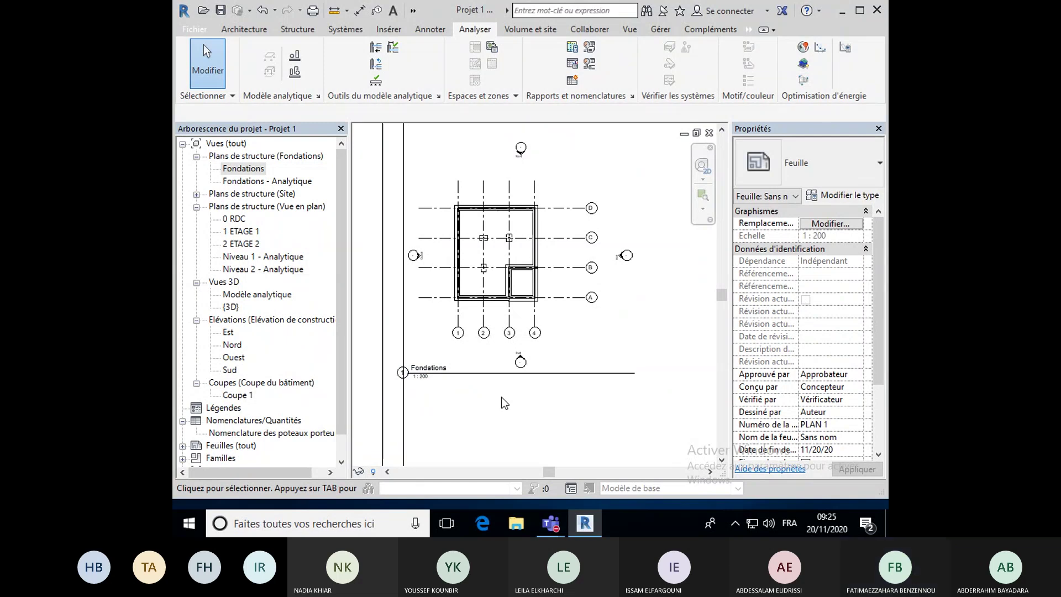
left_click(598, 337)
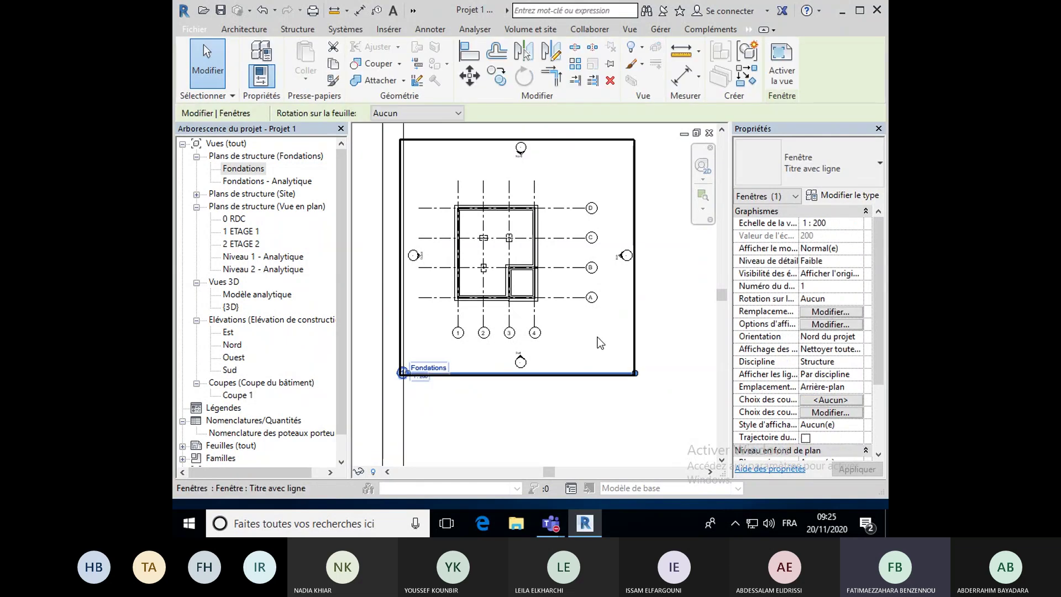
left_click(535, 423)
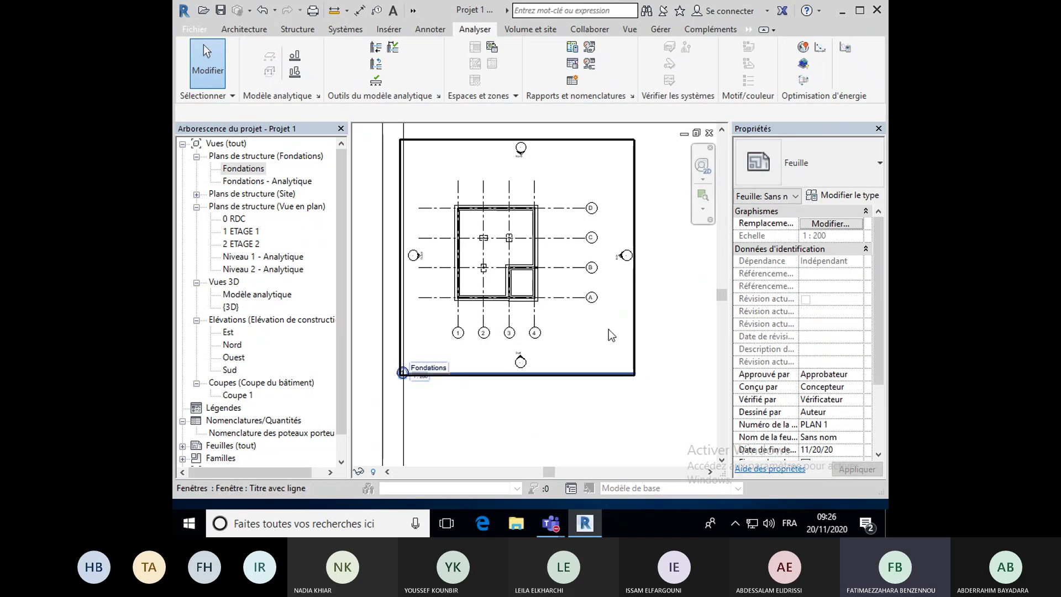
left_click(596, 343)
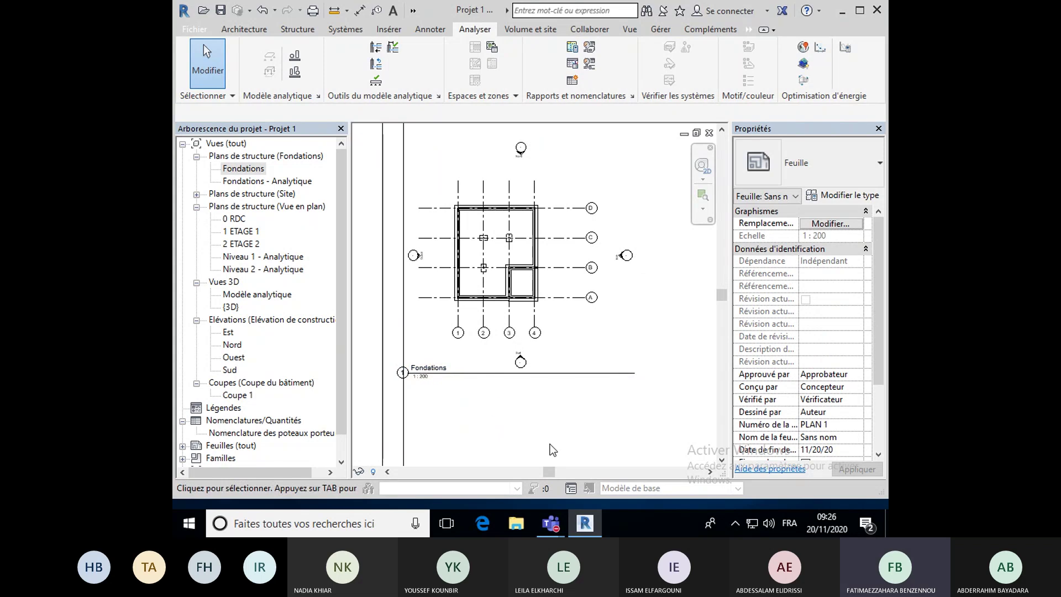
Move the Fondations view title slightly down and to the right so it sits just below the viewport frame.
left_click(486, 375)
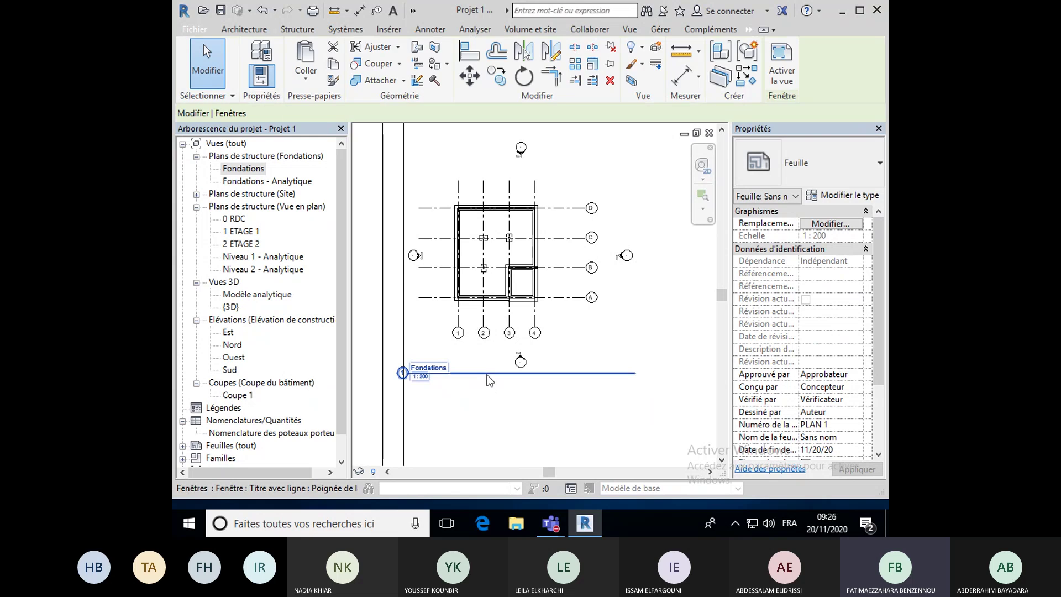
mouse_move(486, 374)
left_mouse_down()
mouse_move(512, 384)
mouse_move(509, 376)
mouse_move(497, 389)
left_mouse_up()
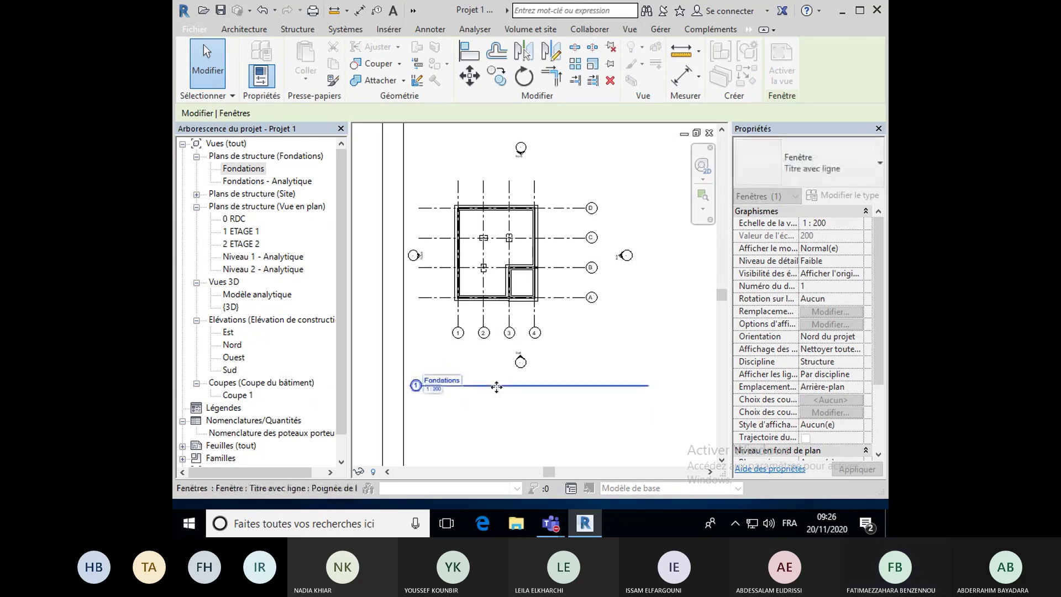
left_click(509, 424)
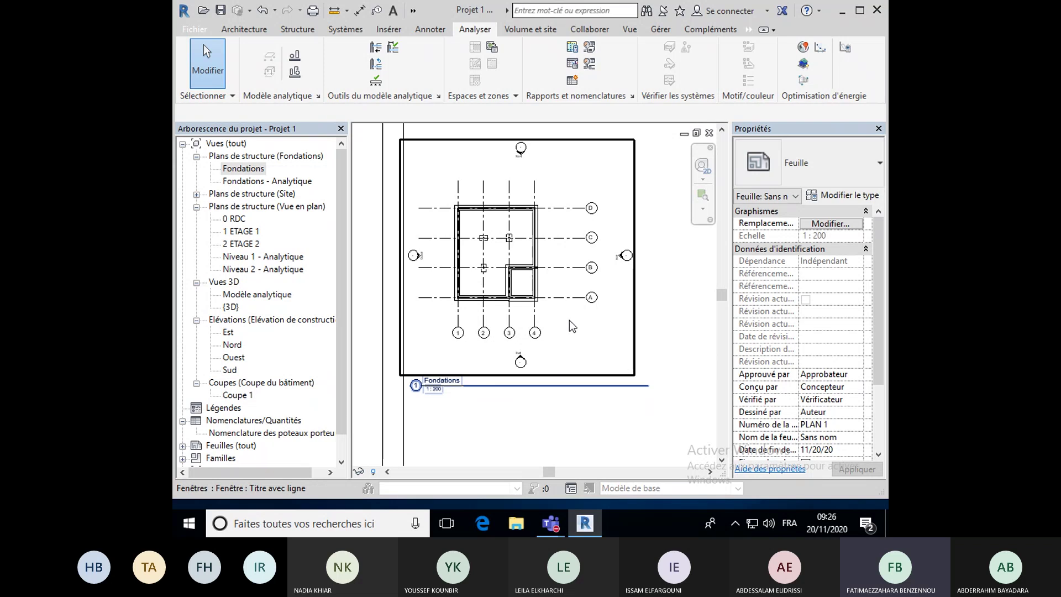
Reactivate the Fondations view on the sheet to work on the area around its isolated footings.
double_click(571, 335)
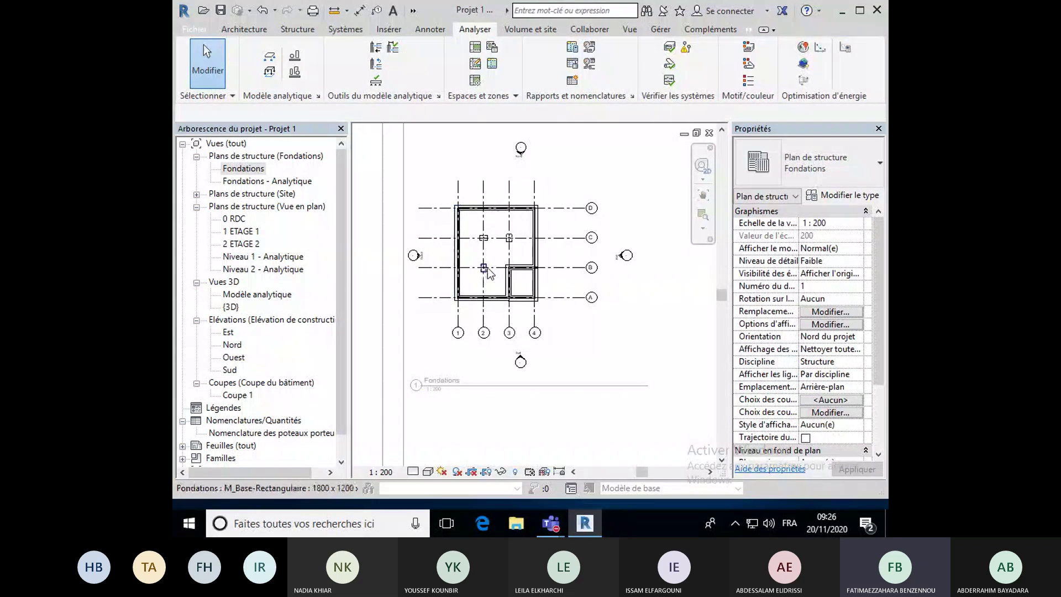
scroll(490, 273, "up", 4)
scroll(490, 272, "up", 1)
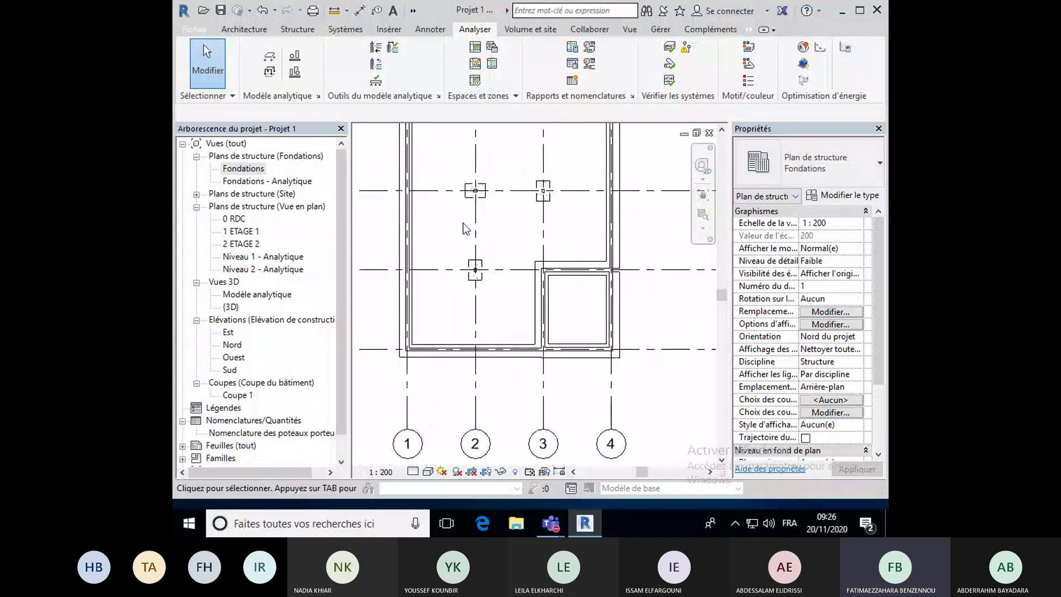
Inspect the isolated footing beside the small walled bay, and leave the activated Fondations view to return to the sheet.
scroll(464, 364, "down", 3)
scroll(464, 364, "up", 4)
middle_click_drag(474, 326, 479, 355)
left_click(479, 283)
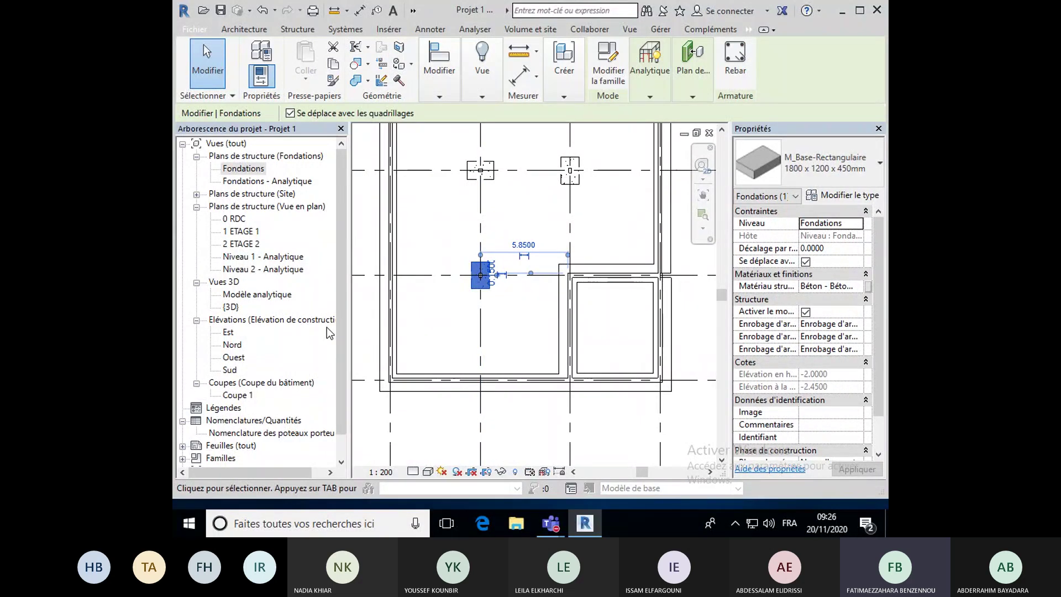
scroll(454, 347, "down", 5)
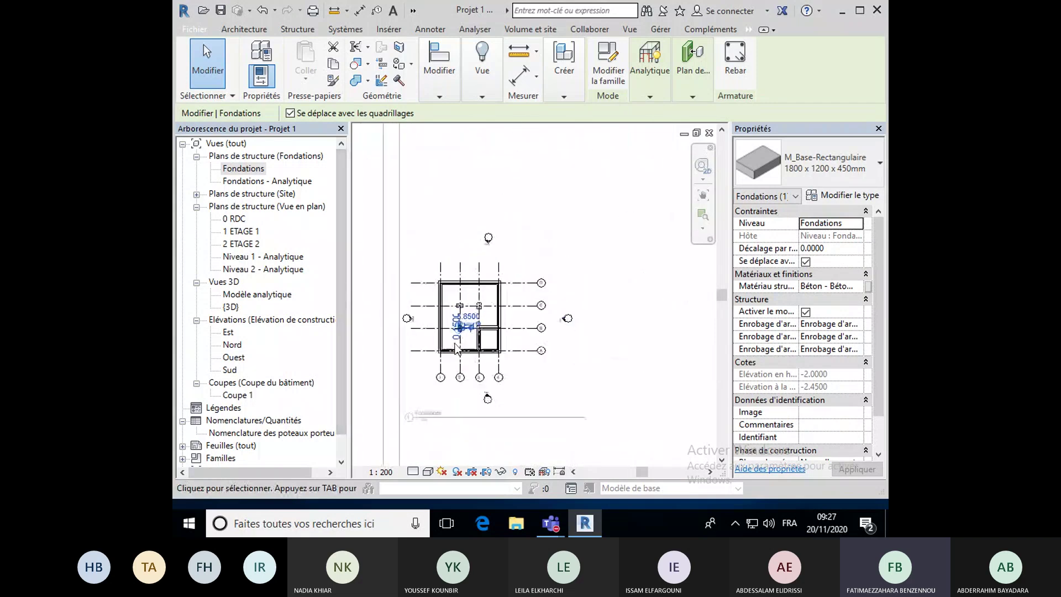
scroll(454, 347, "down", 2)
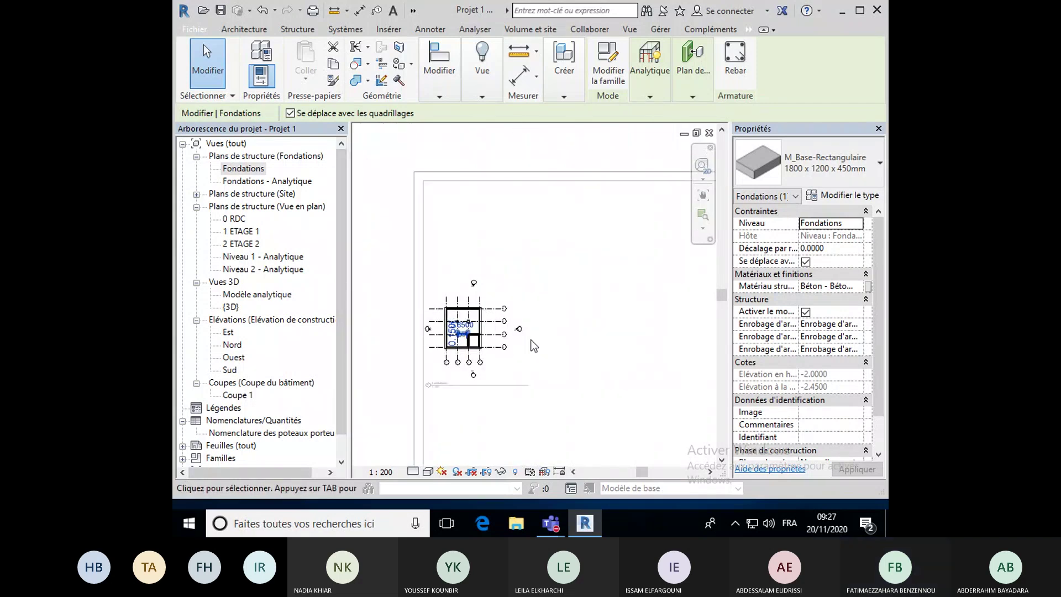
left_click(630, 321)
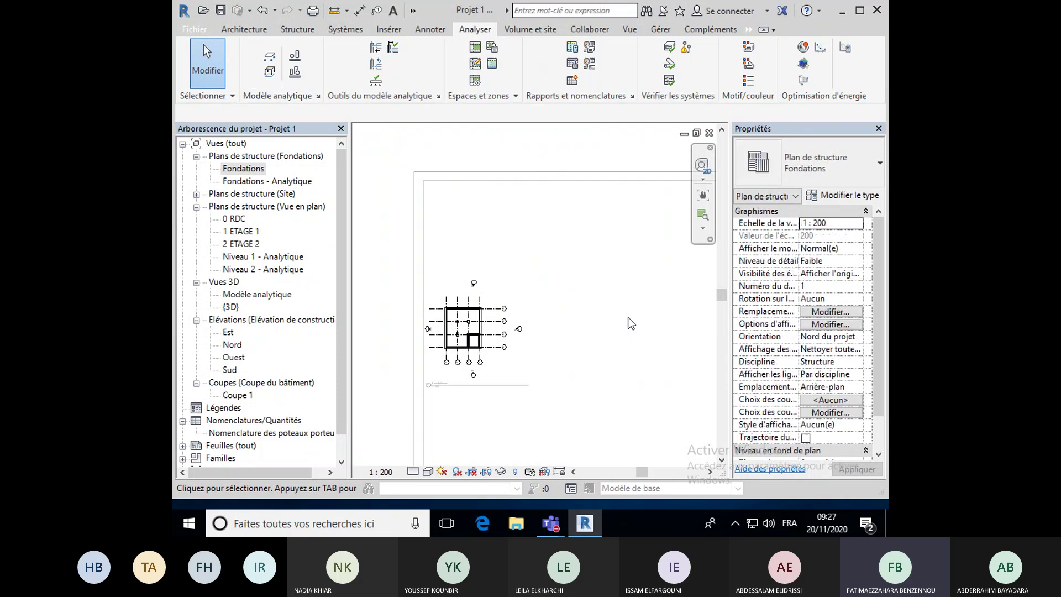
double_click(631, 322)
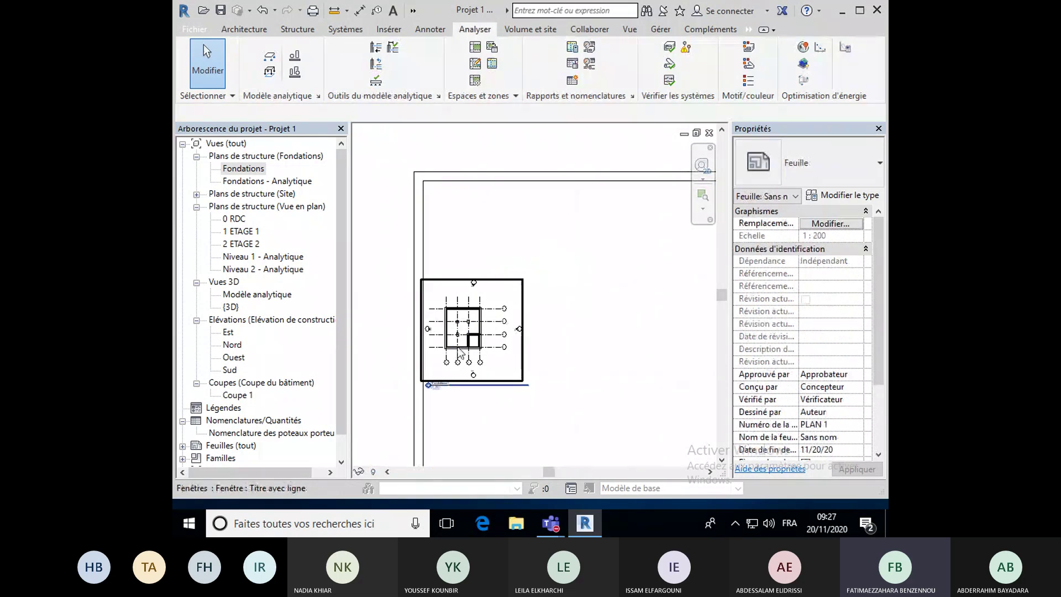
Move the Fondations viewport up into the upper-left corner of the sheet's frame.
left_click(433, 284)
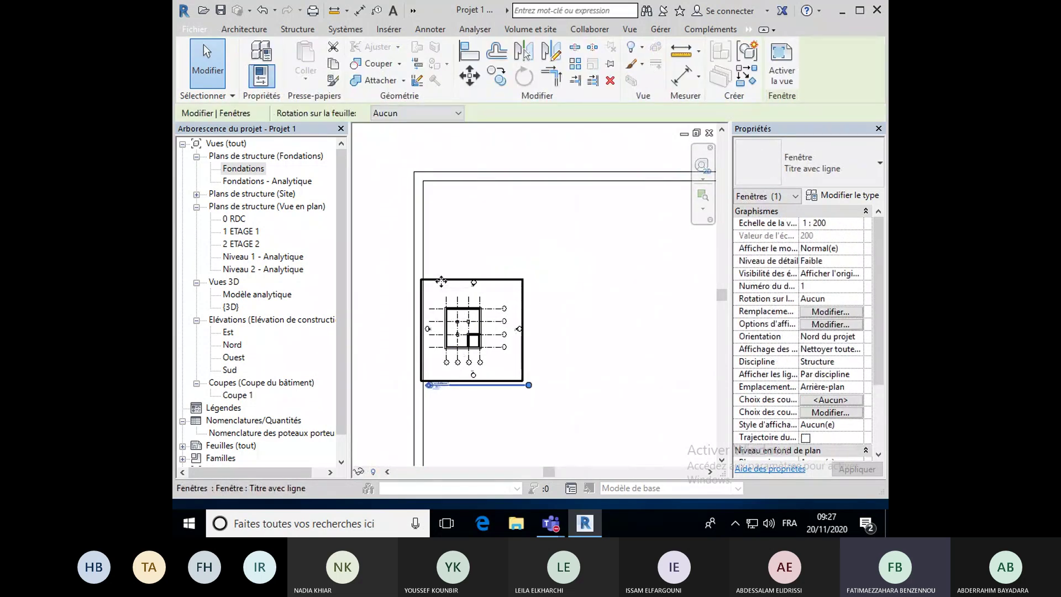
left_click_drag(441, 282, 441, 190)
left_click(503, 377)
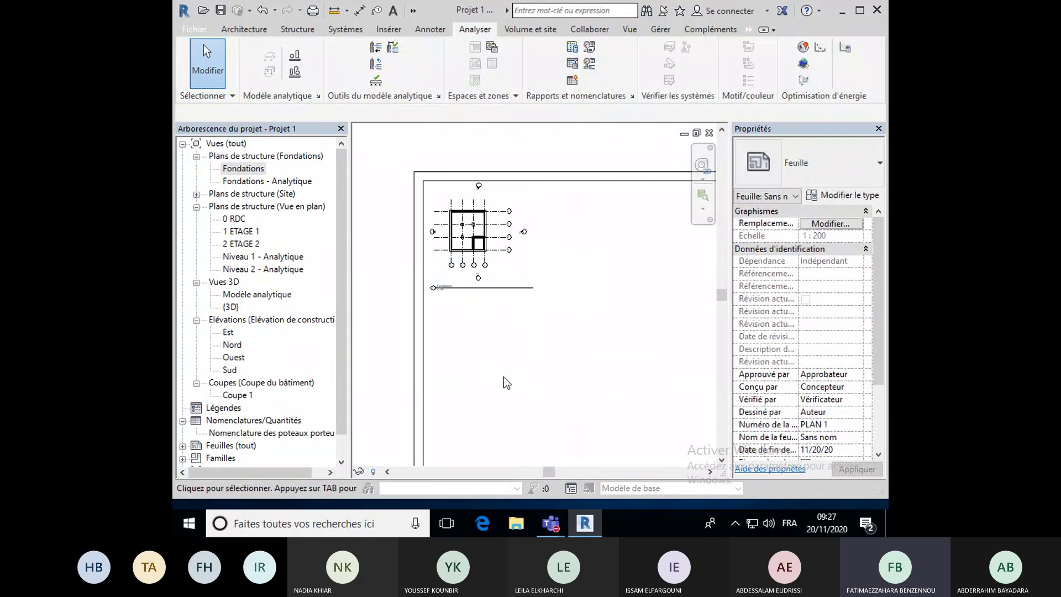
scroll(503, 376, "down", 3)
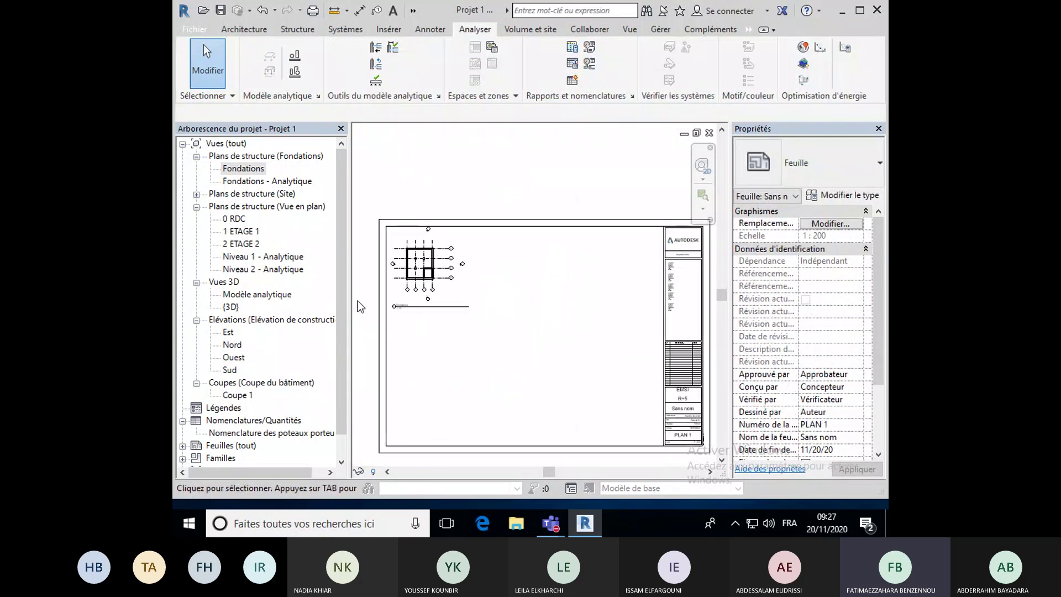
Place the 0 RDC structural plan on the sheet and shift it up to the right of the Fondations plan.
left_click(239, 219)
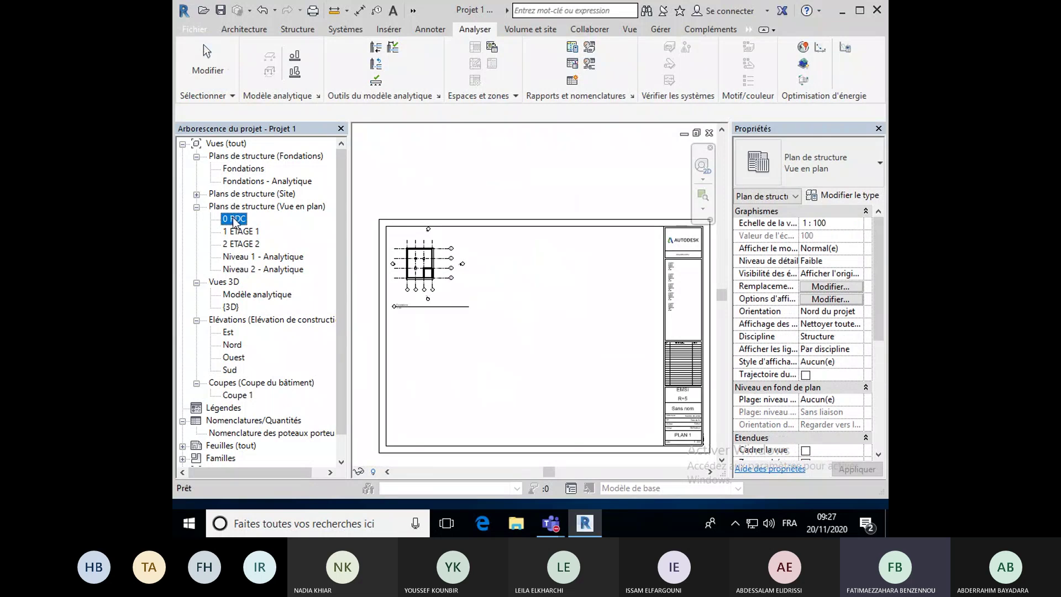
left_click_drag(235, 219, 299, 285)
left_click_drag(487, 363, 561, 345)
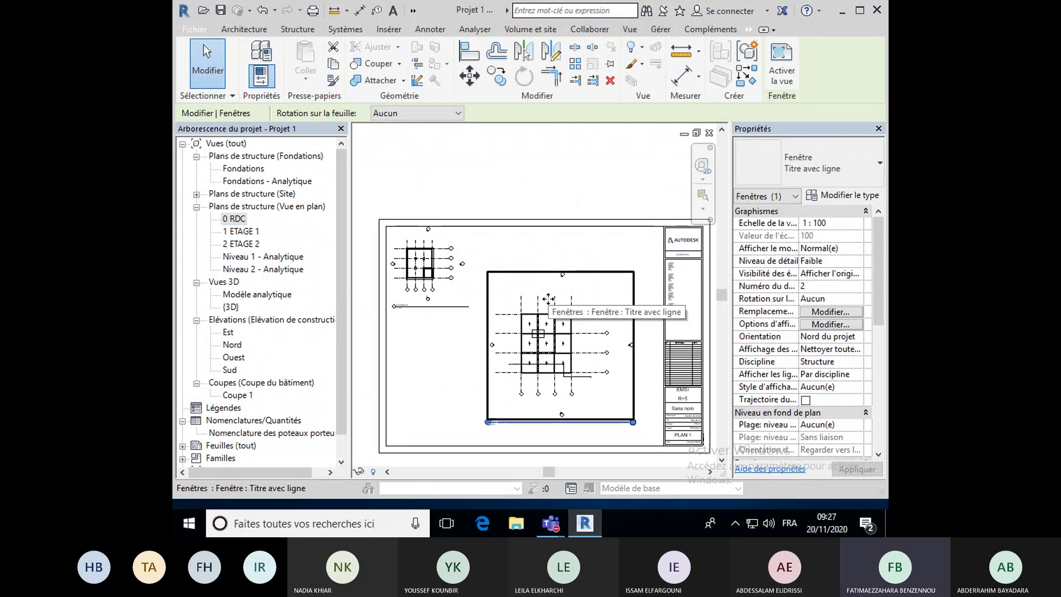
left_click_drag(530, 299, 515, 256)
left_click(505, 440)
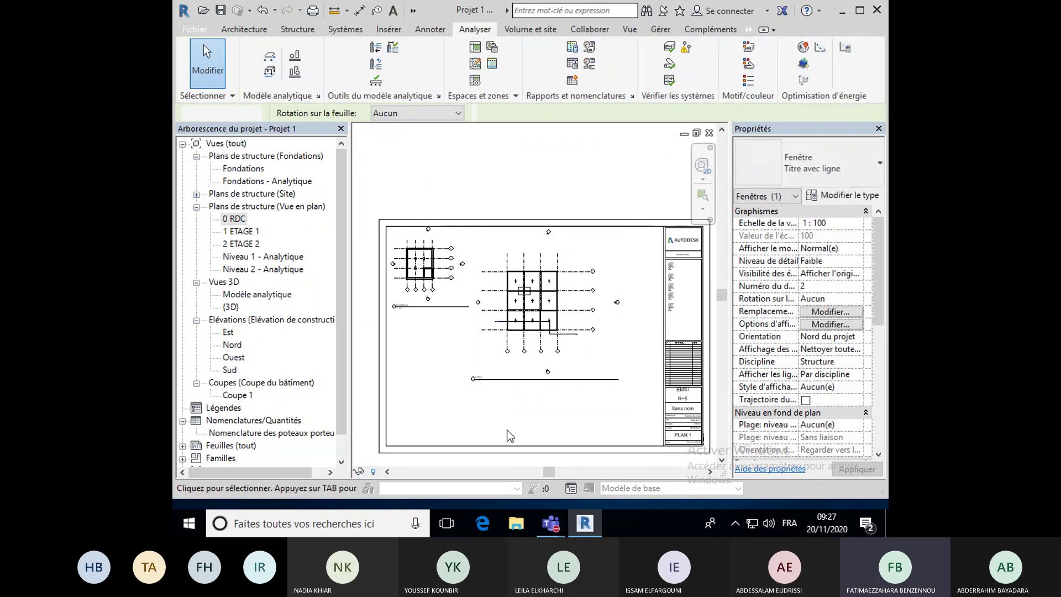
Set the 0 RDC viewport's scale to 1 : 200 and apply it.
left_click(499, 326)
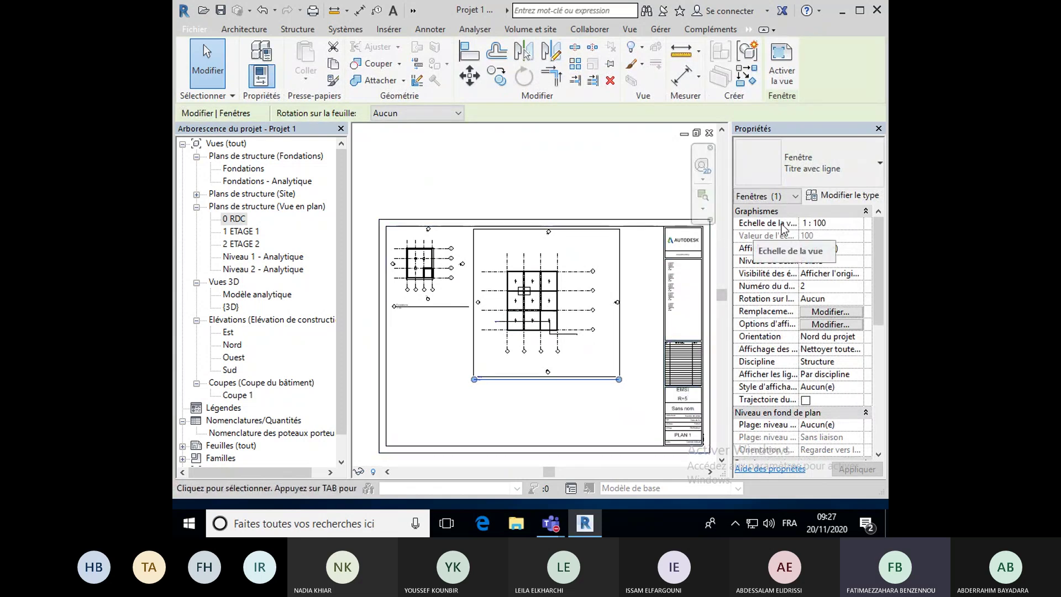
left_click(850, 226)
left_click(857, 223)
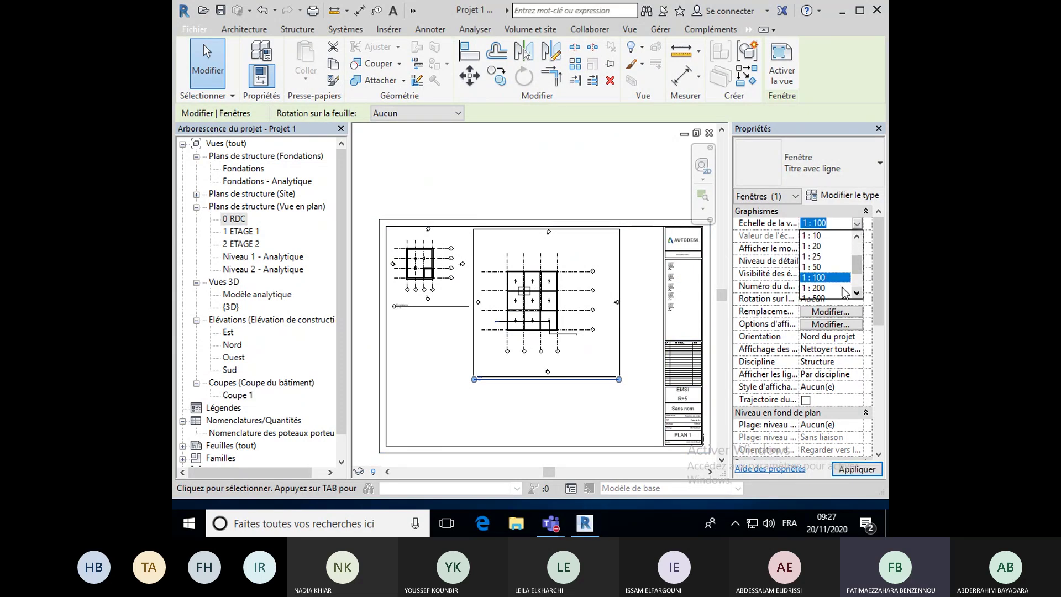
left_click(818, 288)
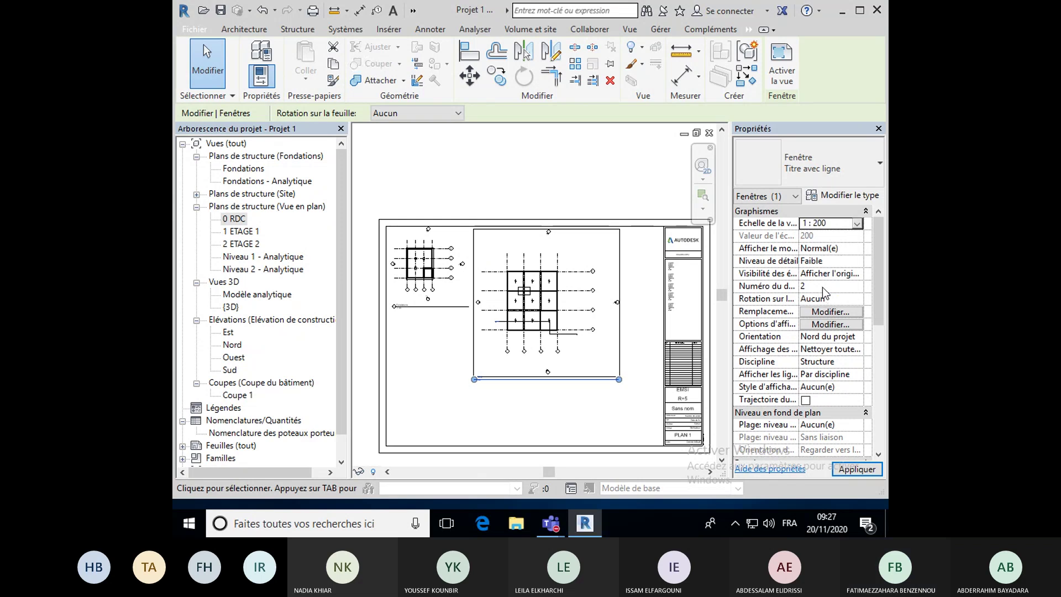
left_click(874, 471)
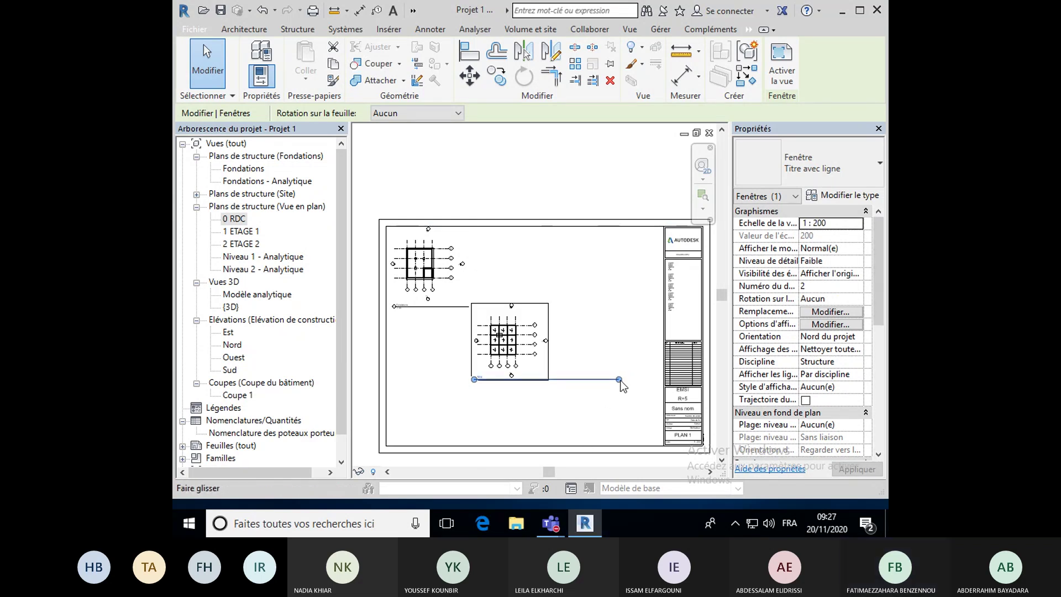
Shorten the 0 RDC title line to the viewport's width and move the viewport level with the Fondations plan, checking its title.
left_click_drag(620, 380, 507, 284)
left_click(476, 392)
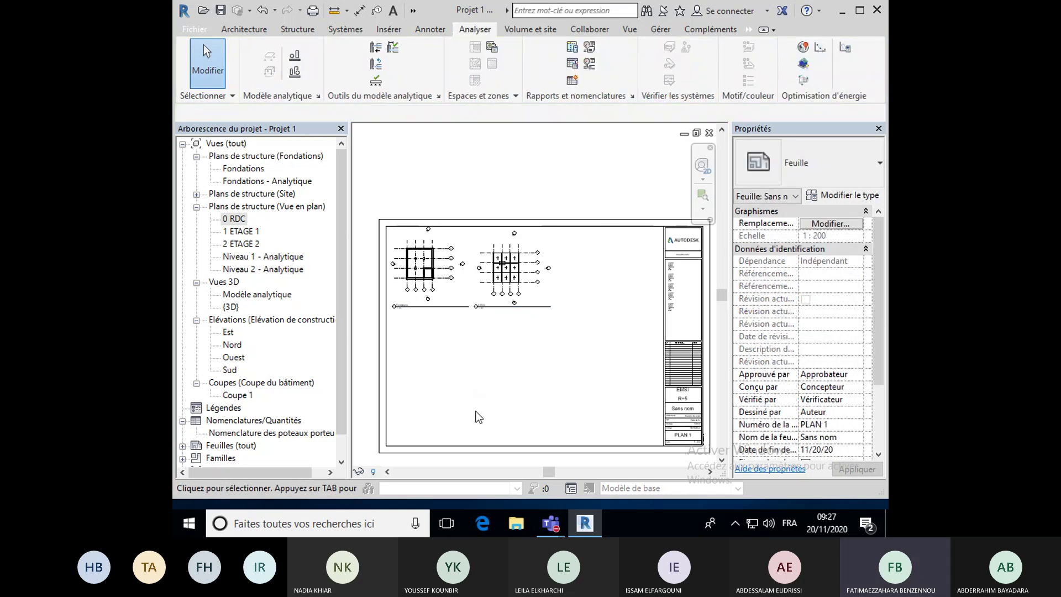
scroll(483, 300, "up", 2)
scroll(495, 307, "up", 7)
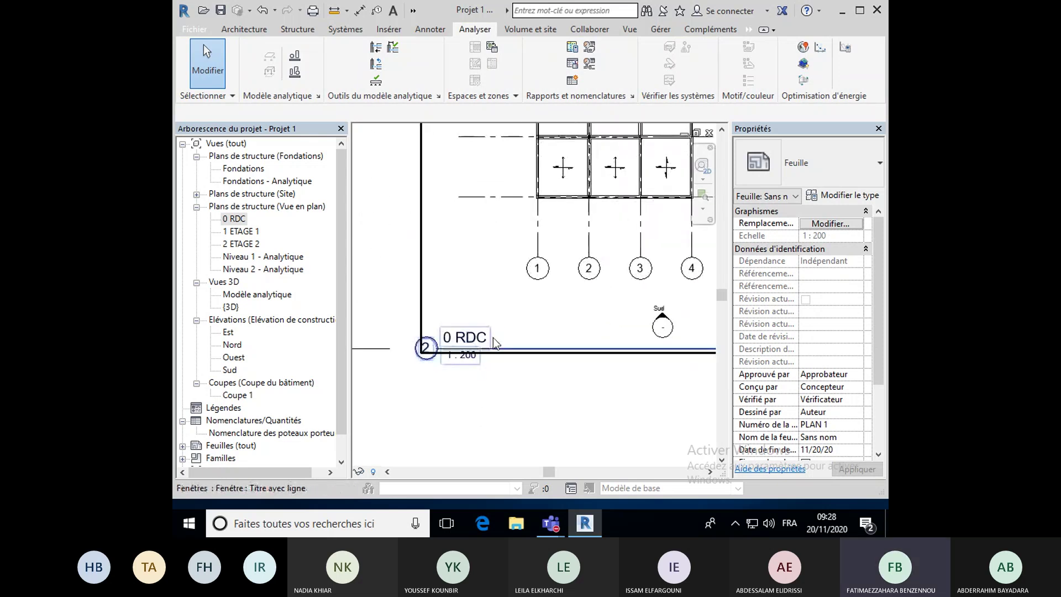
scroll(475, 379, "down", 5)
scroll(487, 387, "down", 5)
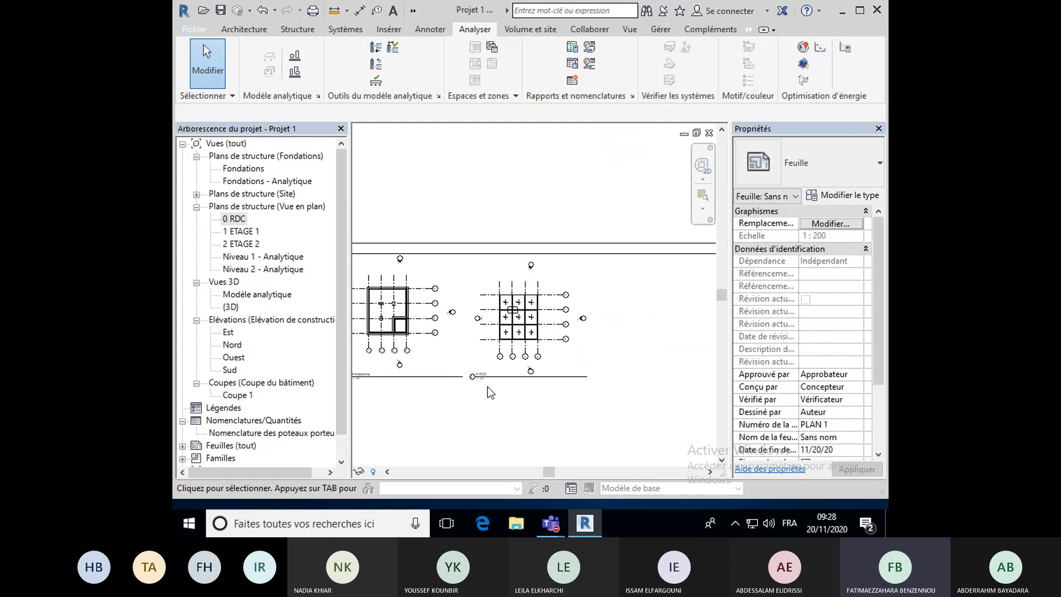
scroll(501, 407, "up", 1)
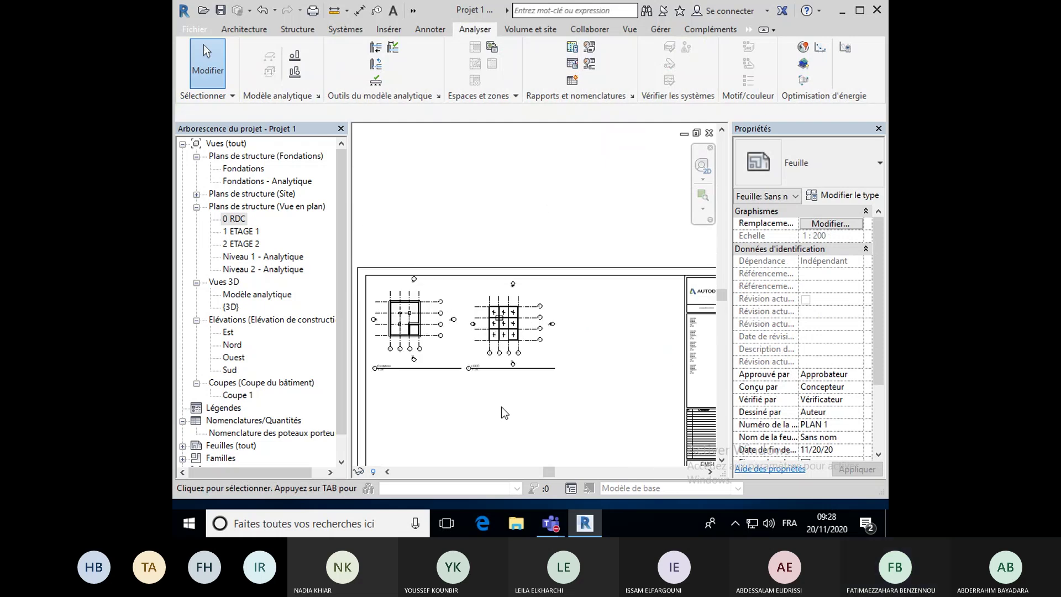
middle_click_drag(476, 412, 491, 379)
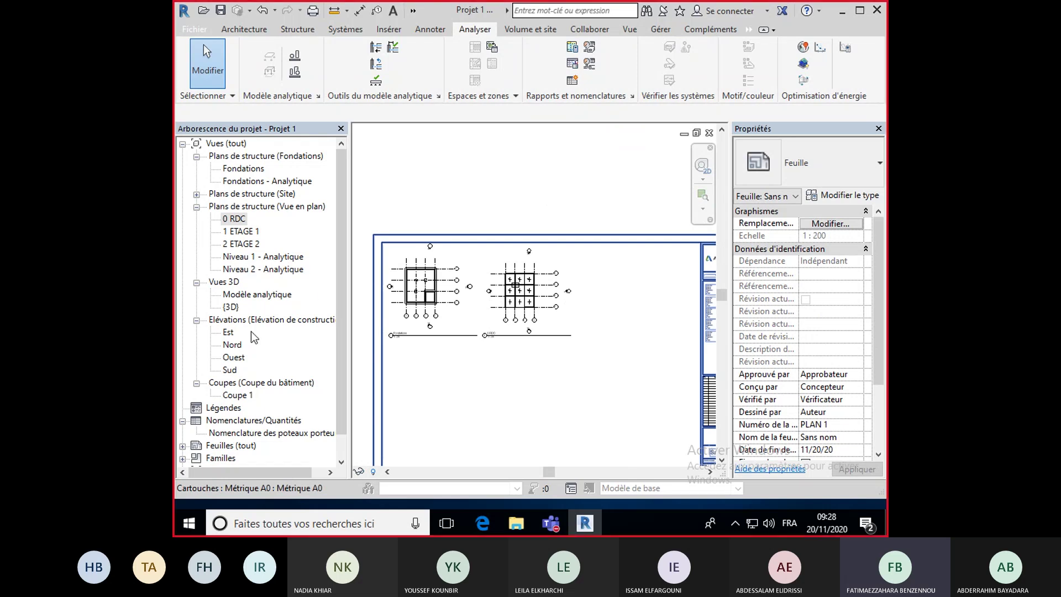
Place the 1 ETAGE 1 structural plan on the sheet and move it inside the frame, below the 0 RDC plan.
left_click(243, 232)
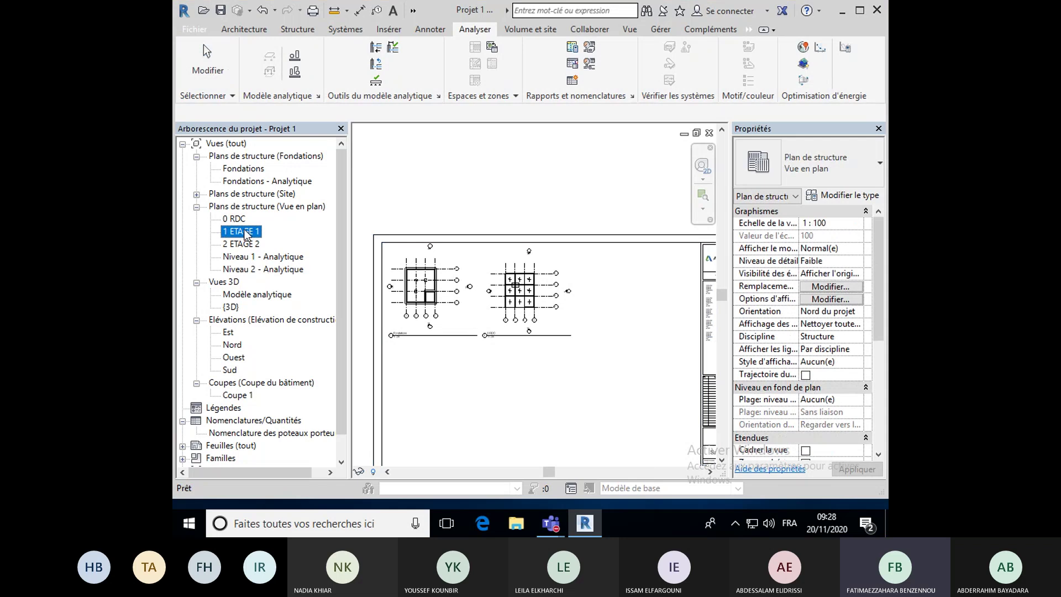
left_click(621, 339)
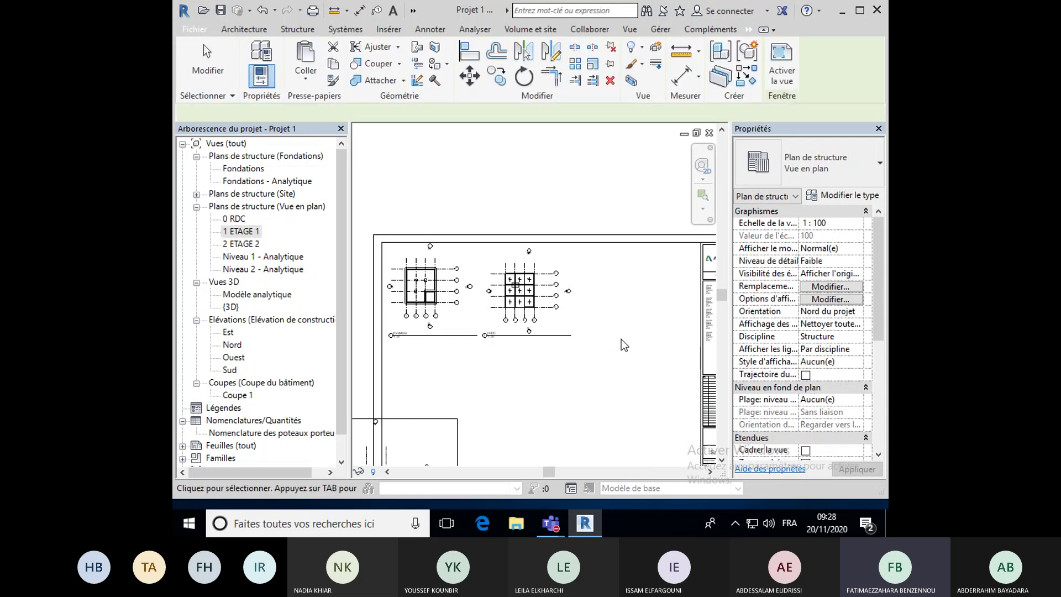
middle_click_drag(517, 400, 513, 301)
scroll(512, 301, "down", 1)
scroll(515, 308, "down", 2)
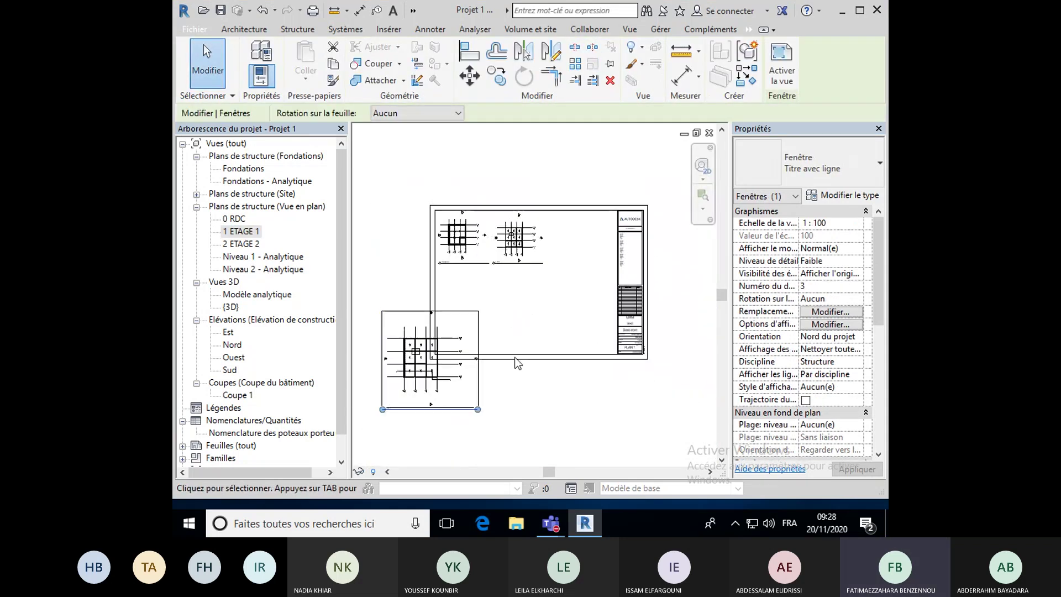
left_click_drag(452, 333, 544, 297)
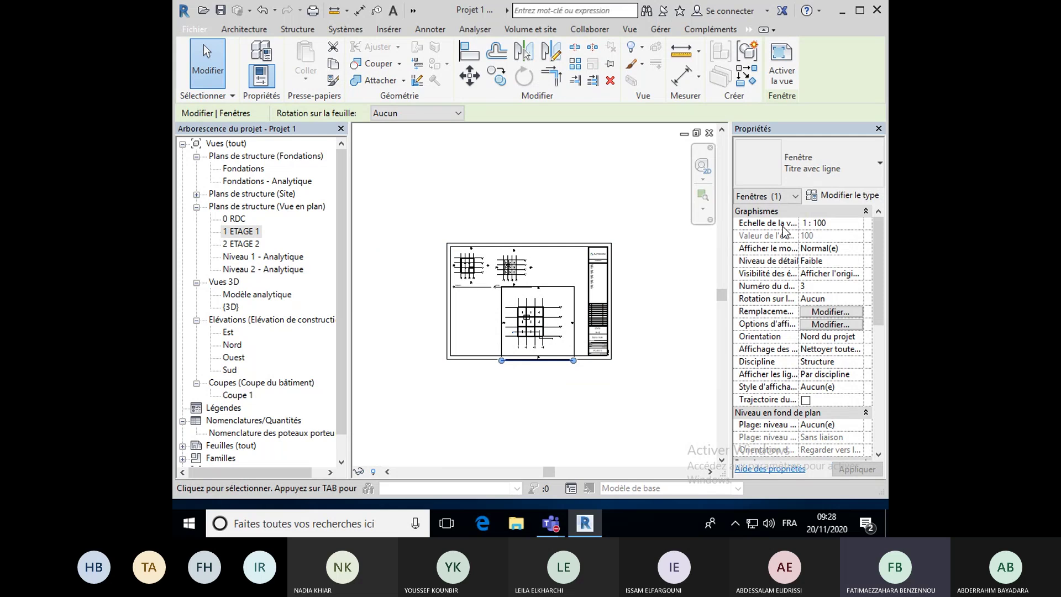
Set the 1 ETAGE 1 viewport's scale to 1 : 200 and apply it.
left_click(849, 222)
left_click(857, 223)
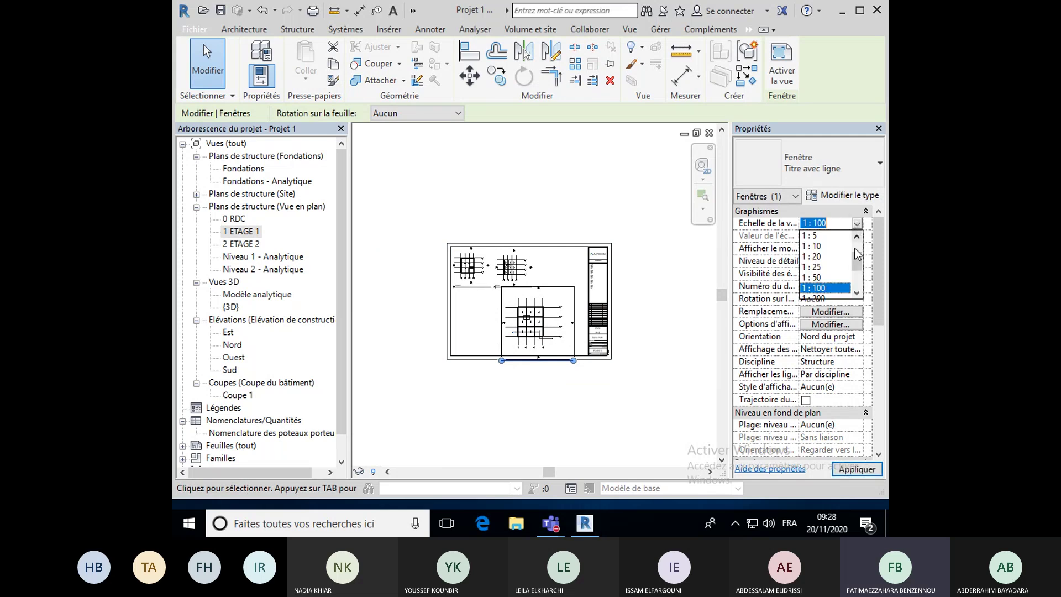
left_click(826, 286)
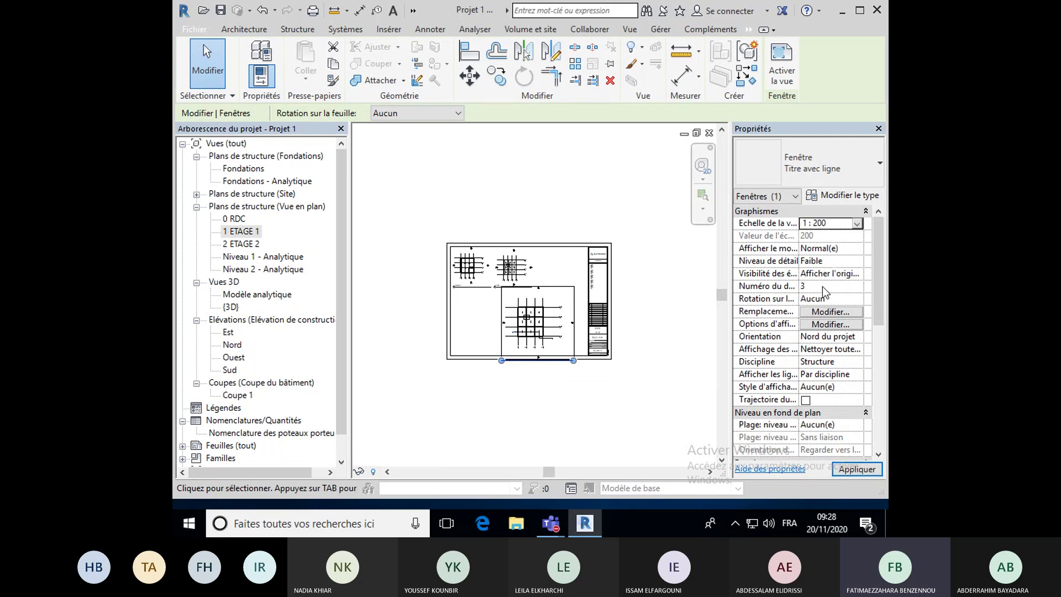
left_click(849, 470)
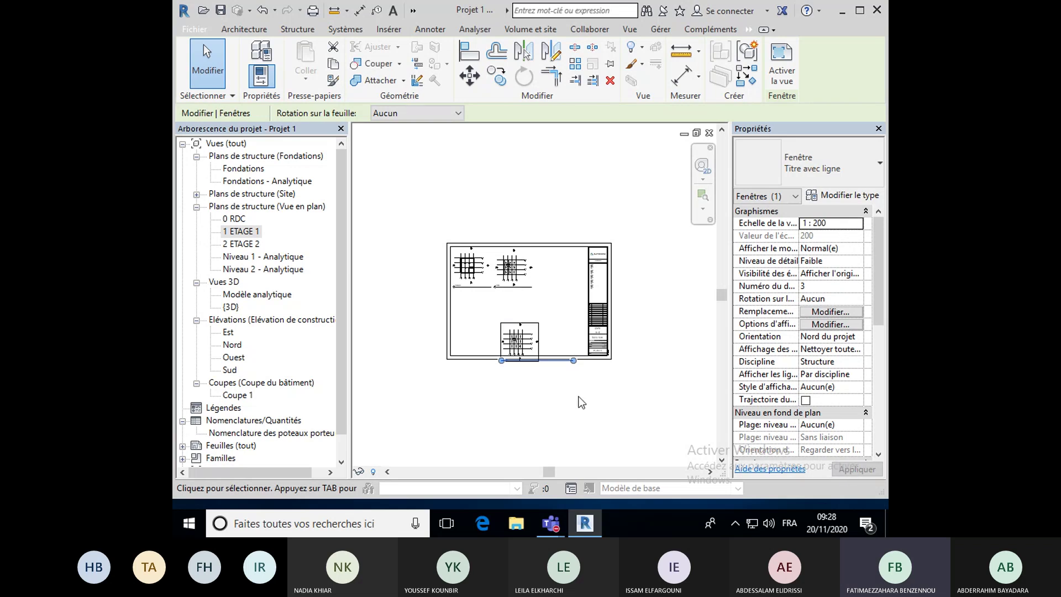
Shorten the 1 ETAGE 1 title line and move the viewport to the right of the 0 RDC plan.
left_click_drag(574, 363, 563, 270)
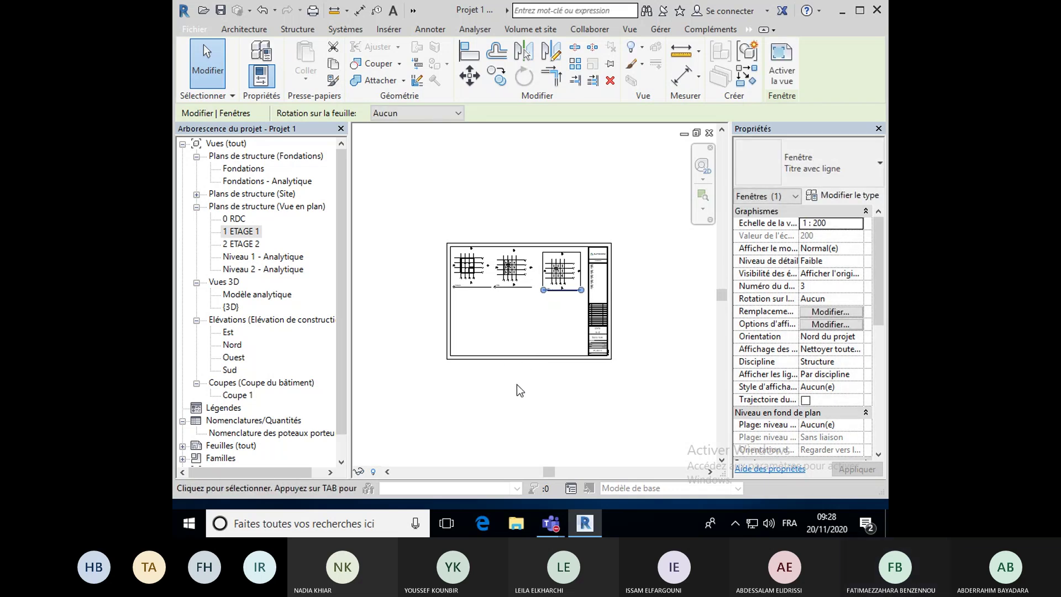
scroll(490, 343, "up", 2)
Place the 2 ETAGE 2 structural plan on the sheet, below the Fondations and 0 RDC plans.
left_click(242, 245)
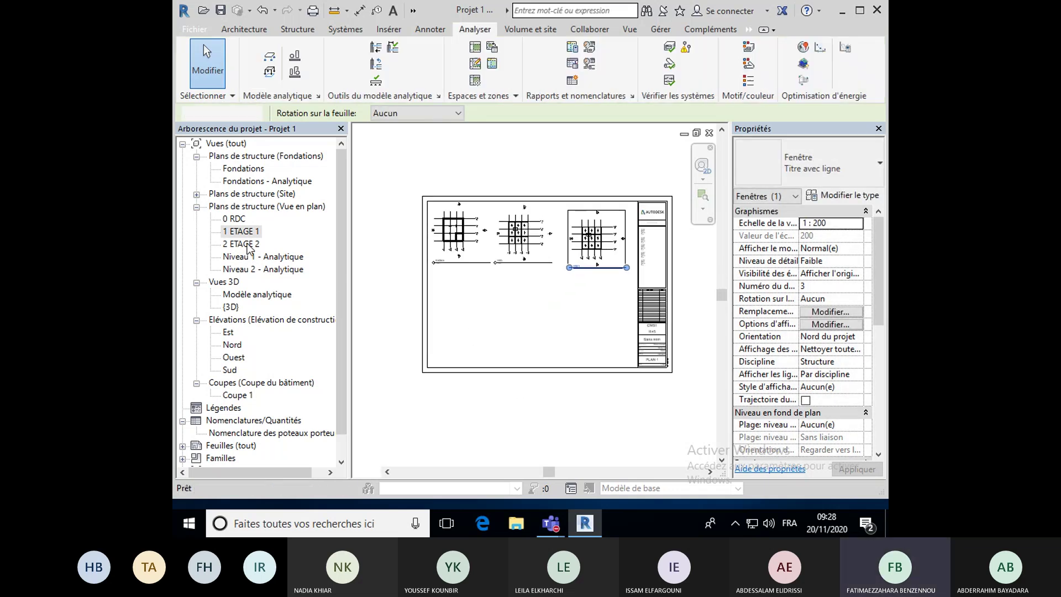
left_click_drag(242, 247, 491, 320)
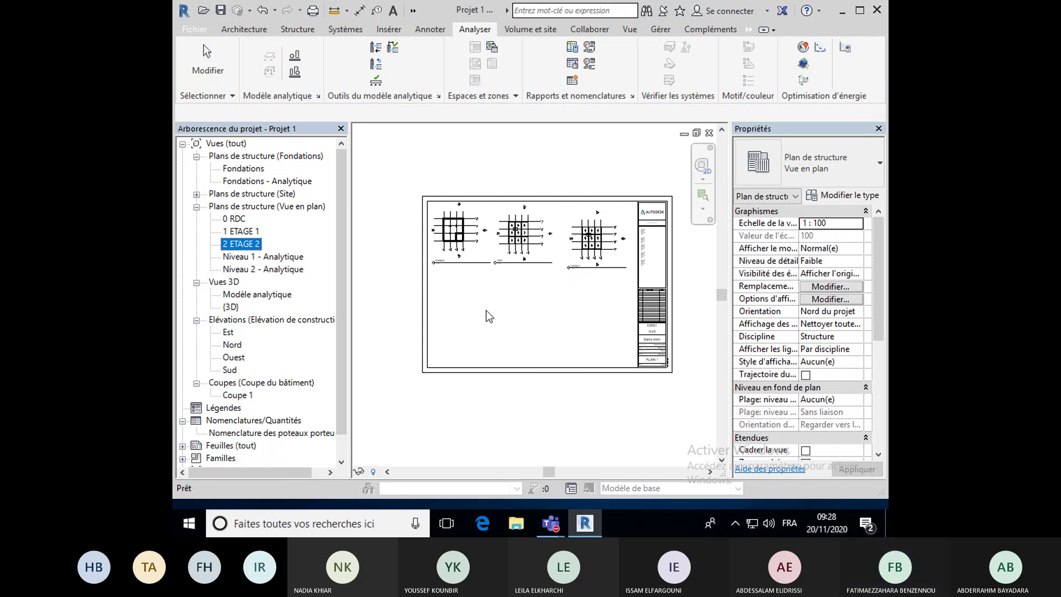
left_click(486, 312)
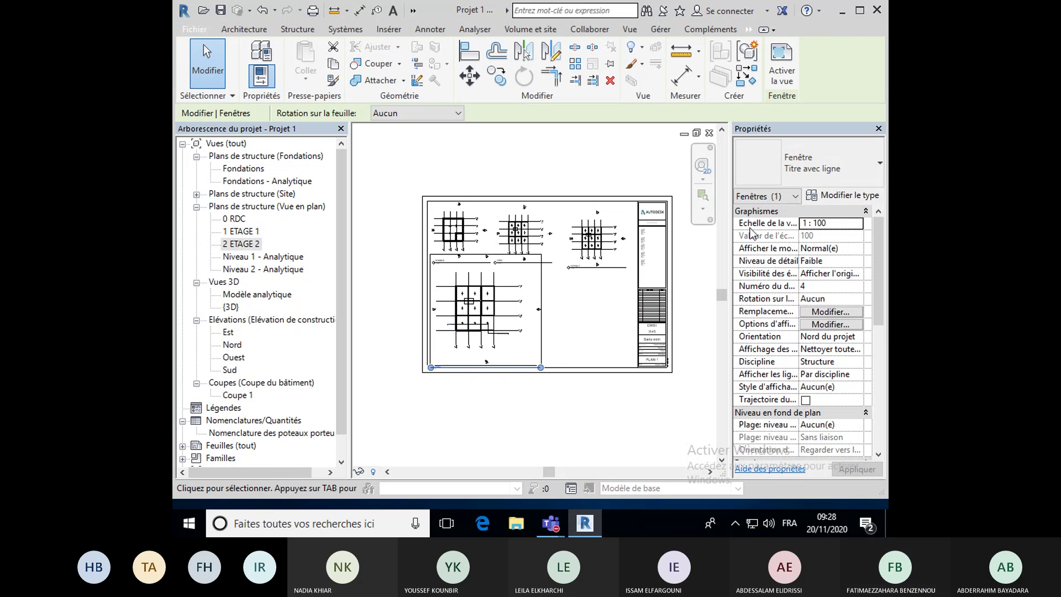
Set the 2 ETAGE 2 viewport's scale to 1 : 200 and move it up beneath the Fondations plan with a shortened title line.
left_click(847, 223)
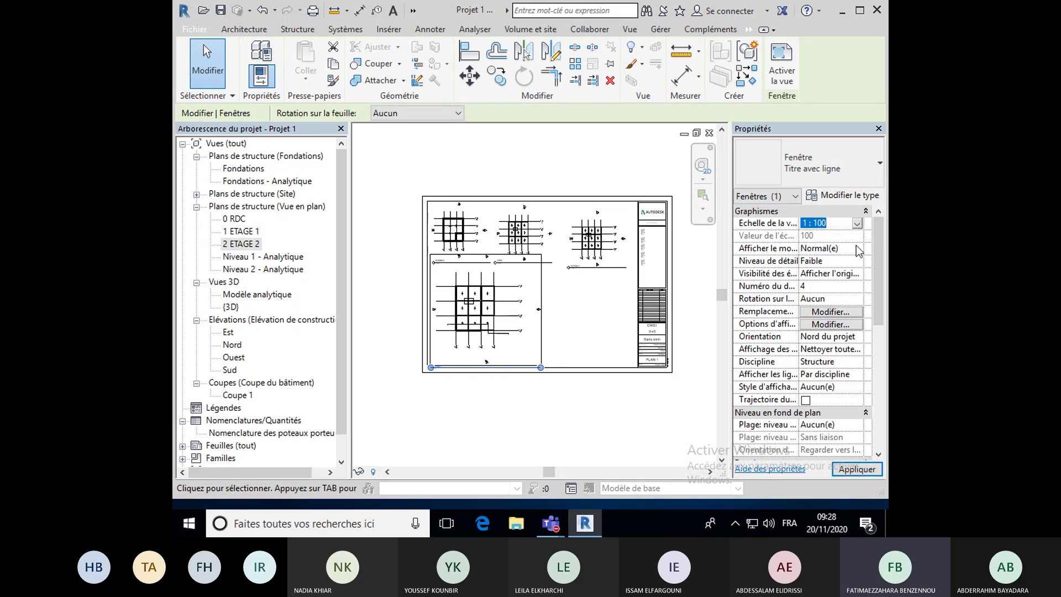
left_click(856, 223)
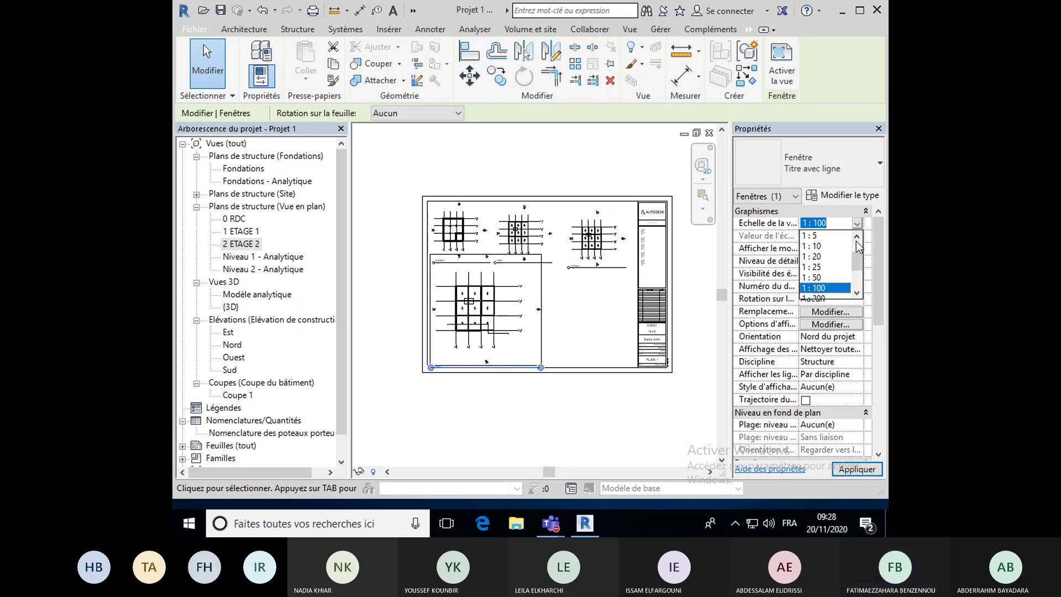
left_click(856, 293)
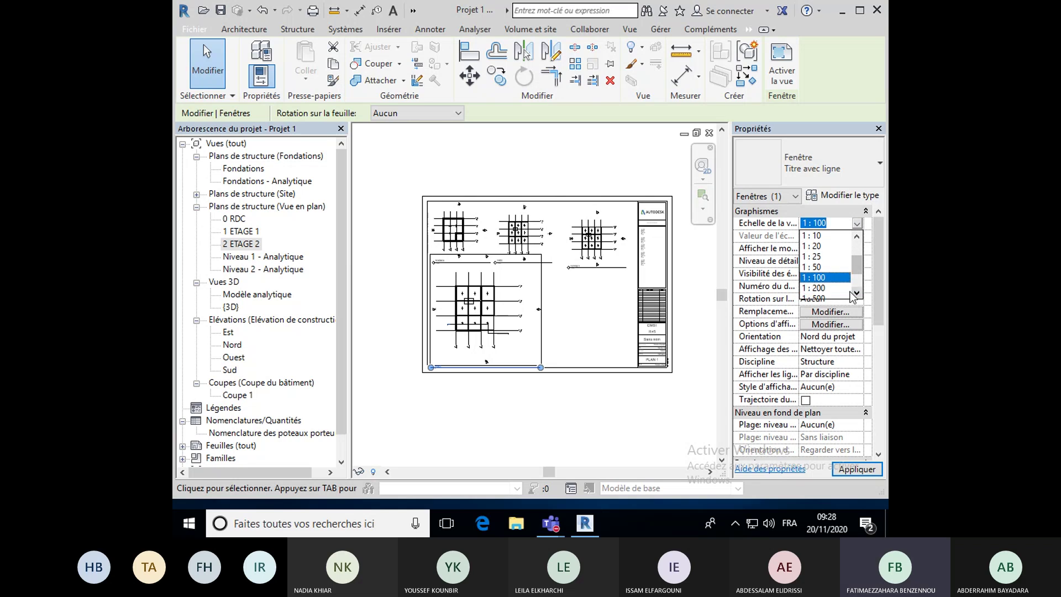
left_click(823, 287)
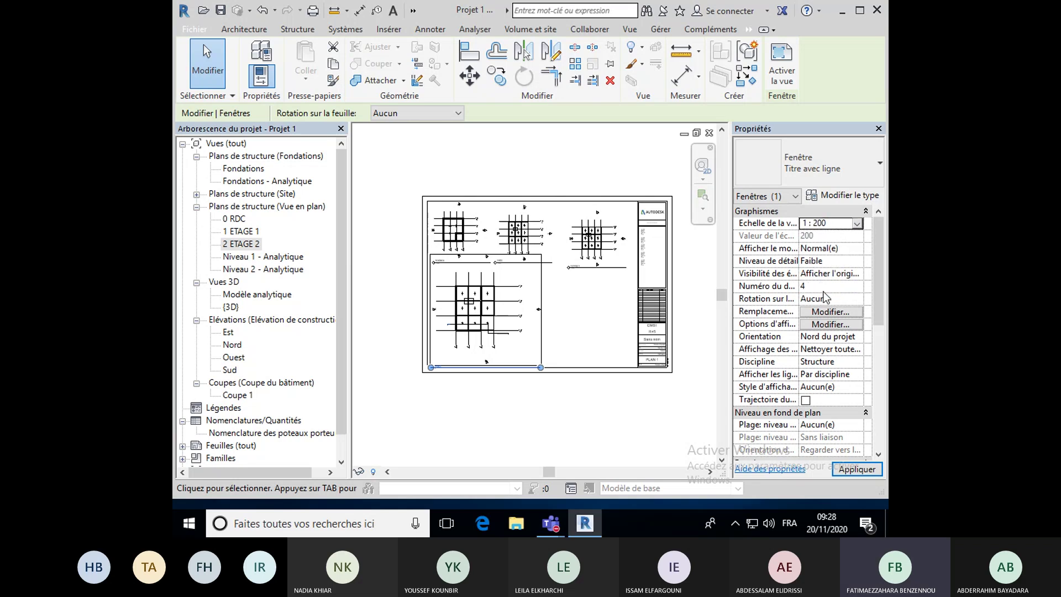
left_click(856, 469)
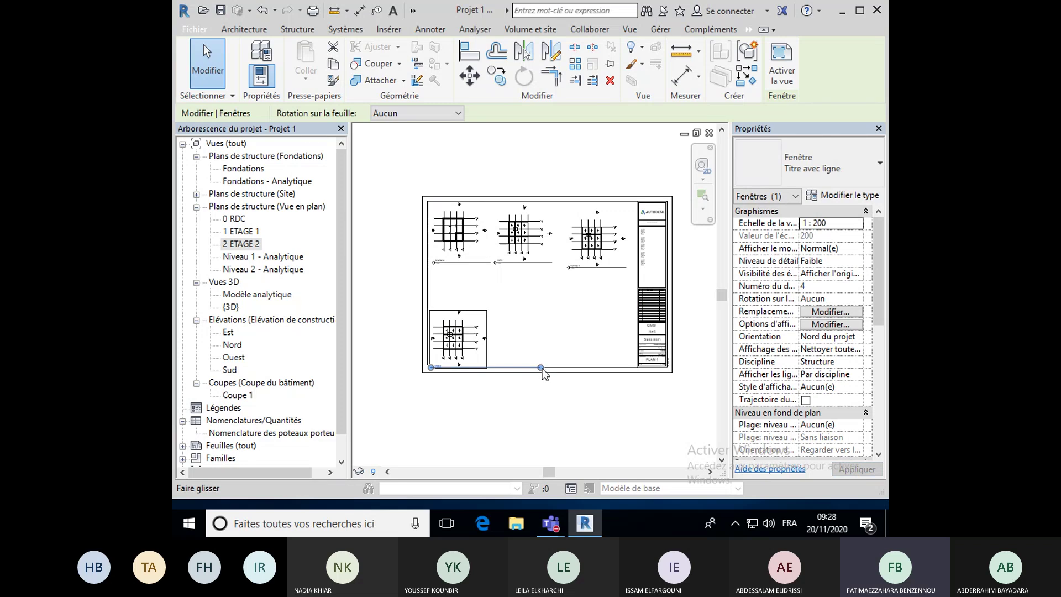
left_click_drag(541, 368, 458, 309)
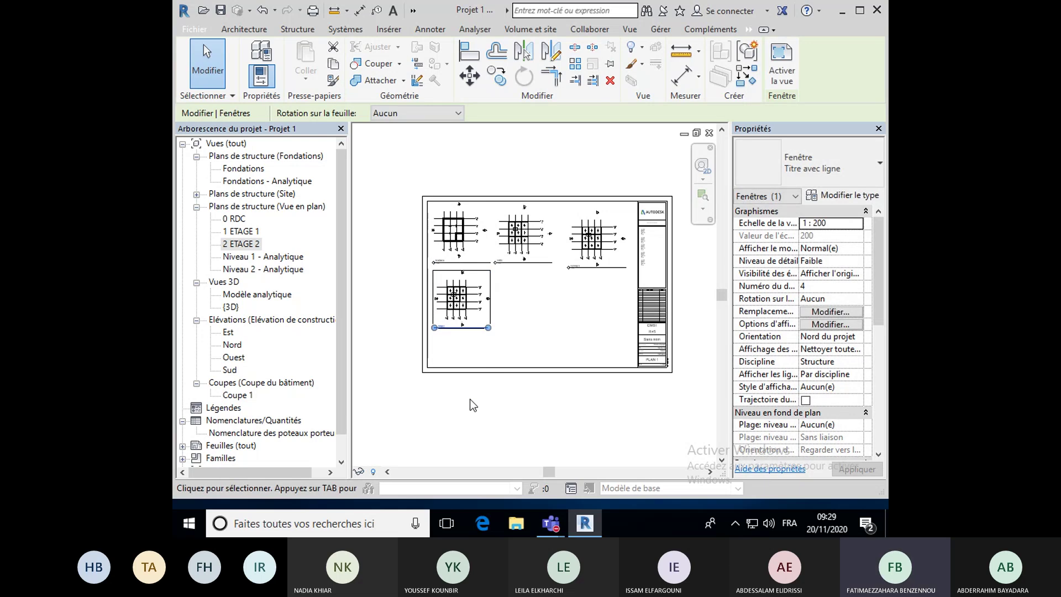
Place the {3D} view on the sheet, to the right of the 2 ETAGE 2 plan and below the 0 RDC plan.
left_click(232, 307)
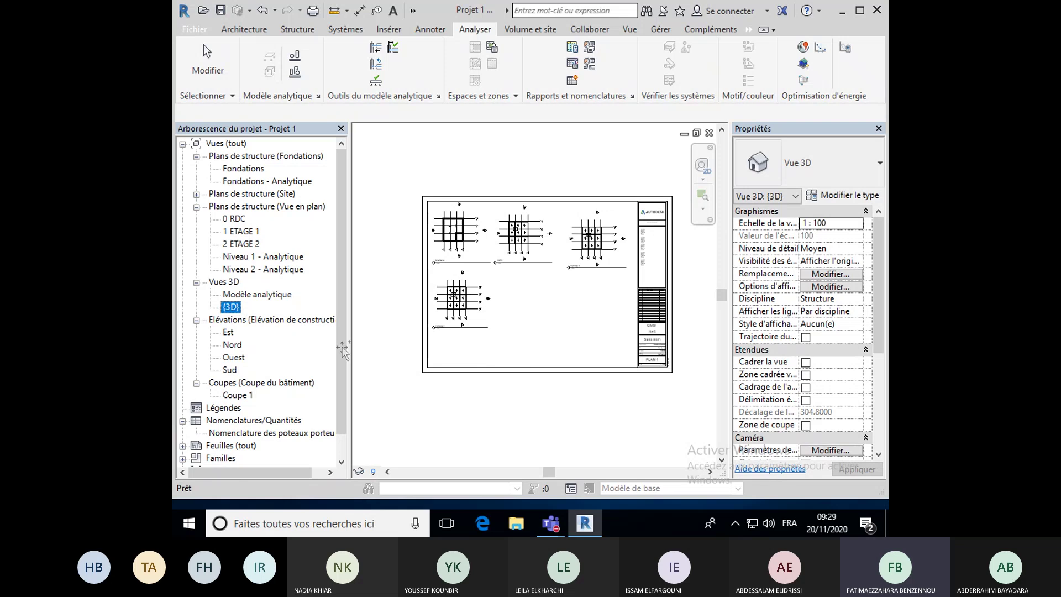
left_click_drag(543, 309, 543, 309)
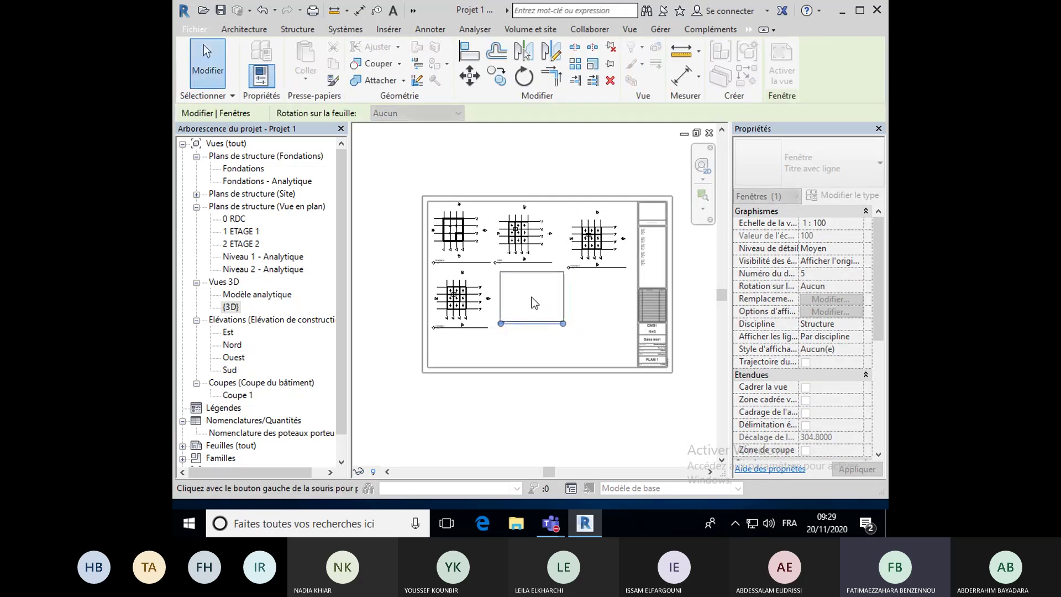
left_click(531, 298)
scroll(527, 323, "up", 8)
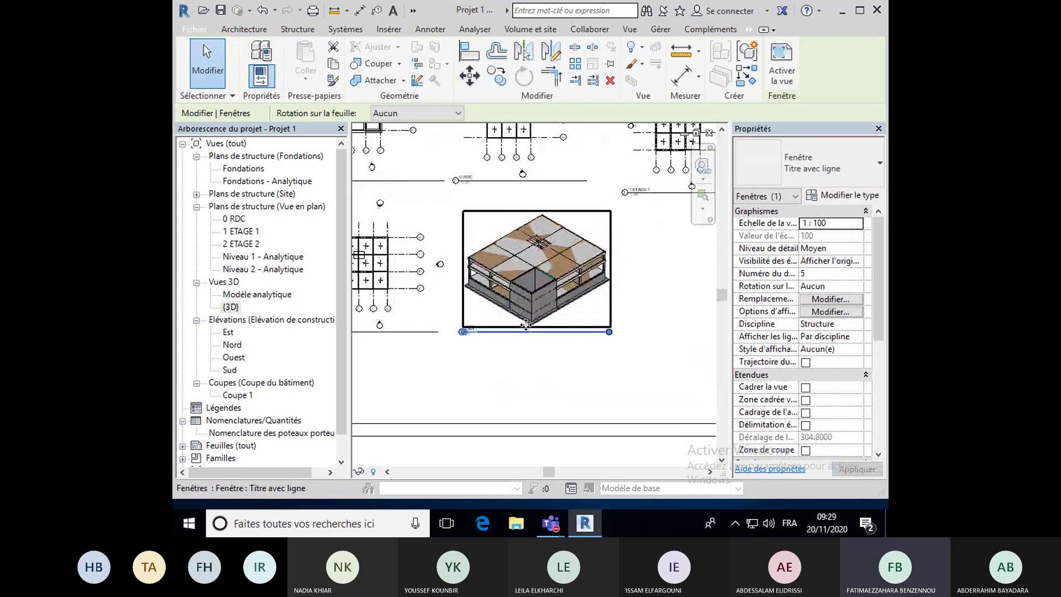
scroll(527, 323, "down", 6)
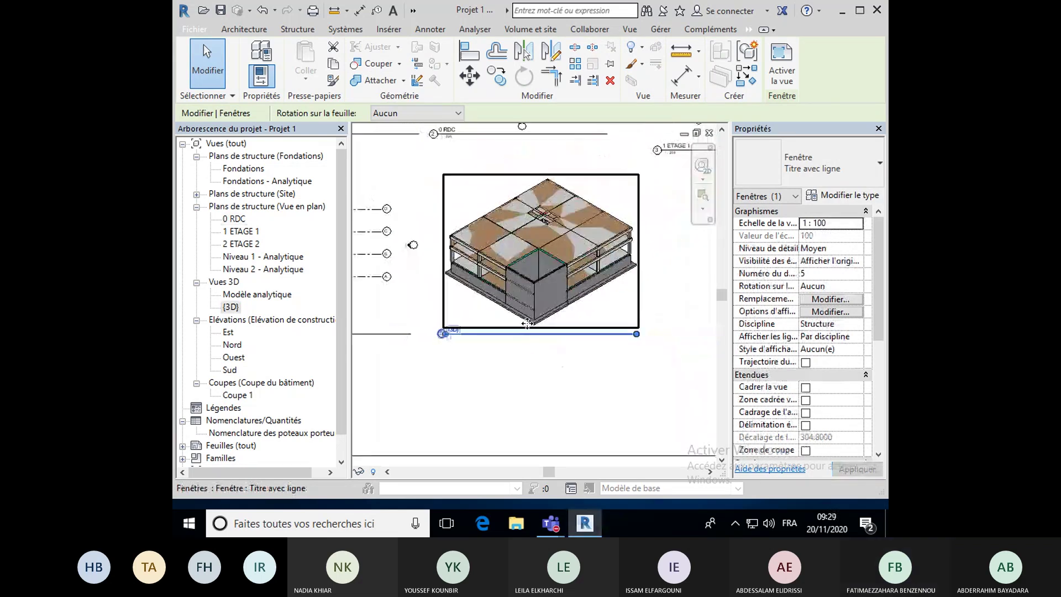
scroll(527, 326, "down", 1)
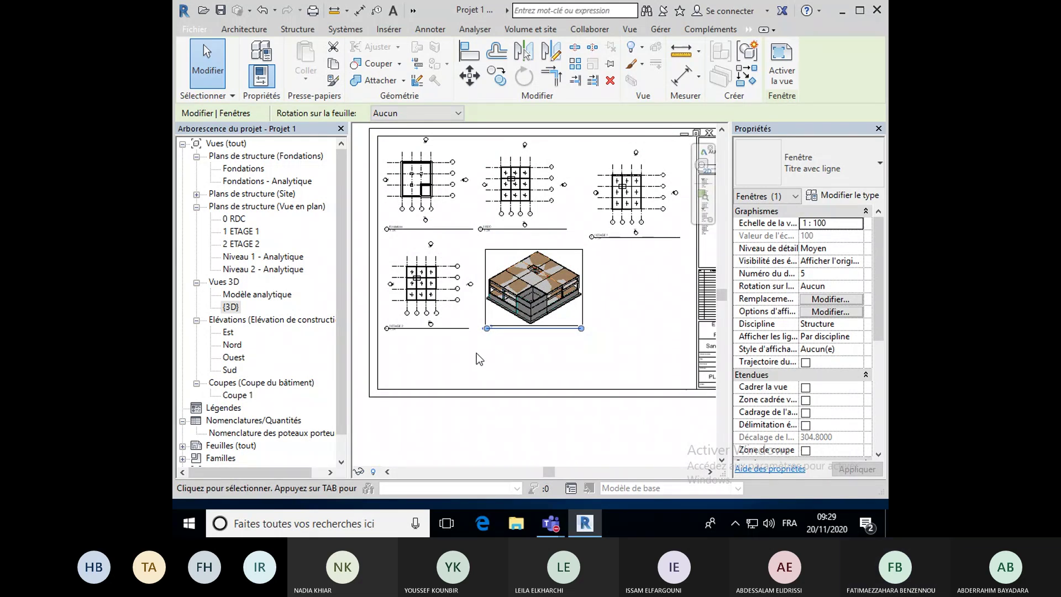
Orbit the model in the {3D} view to a low view facing its left side and check the updated viewport on sheet PLAN 1.
double_click(231, 308)
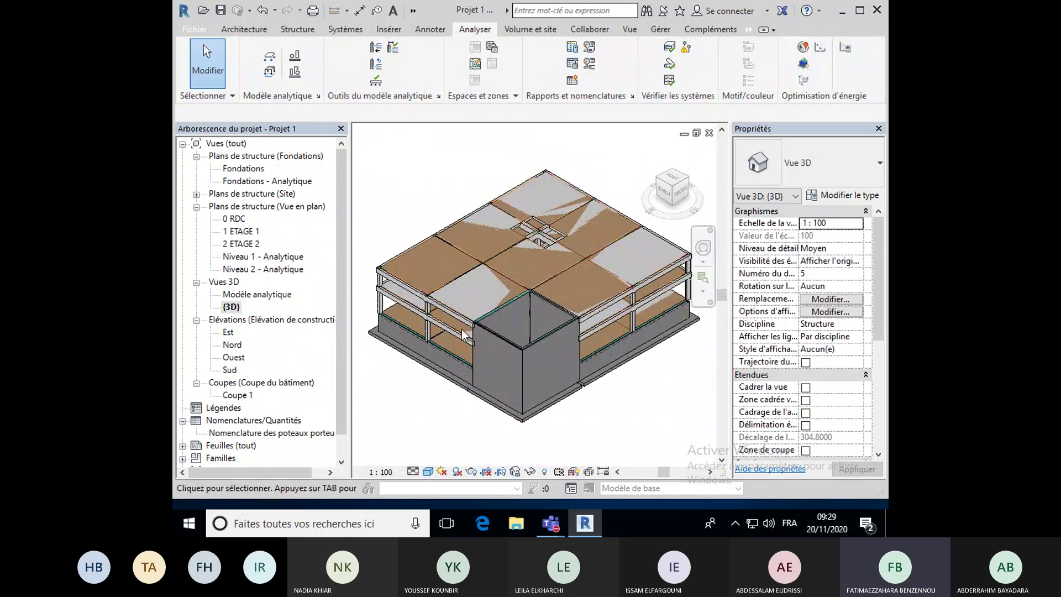
middle_click_drag(456, 324, 602, 309, "shift")
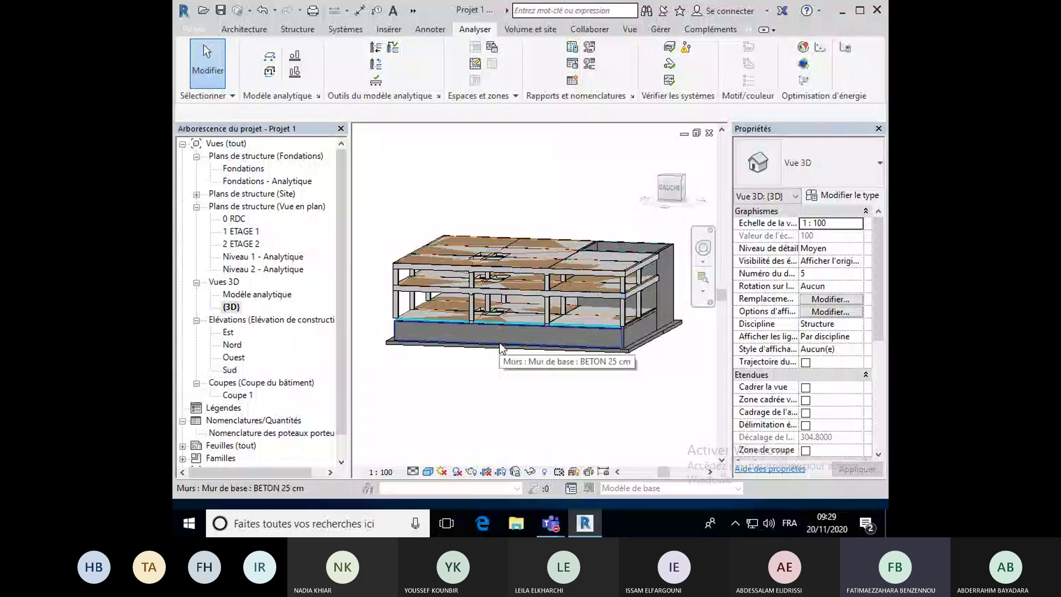
left_click_drag(340, 353, 343, 386)
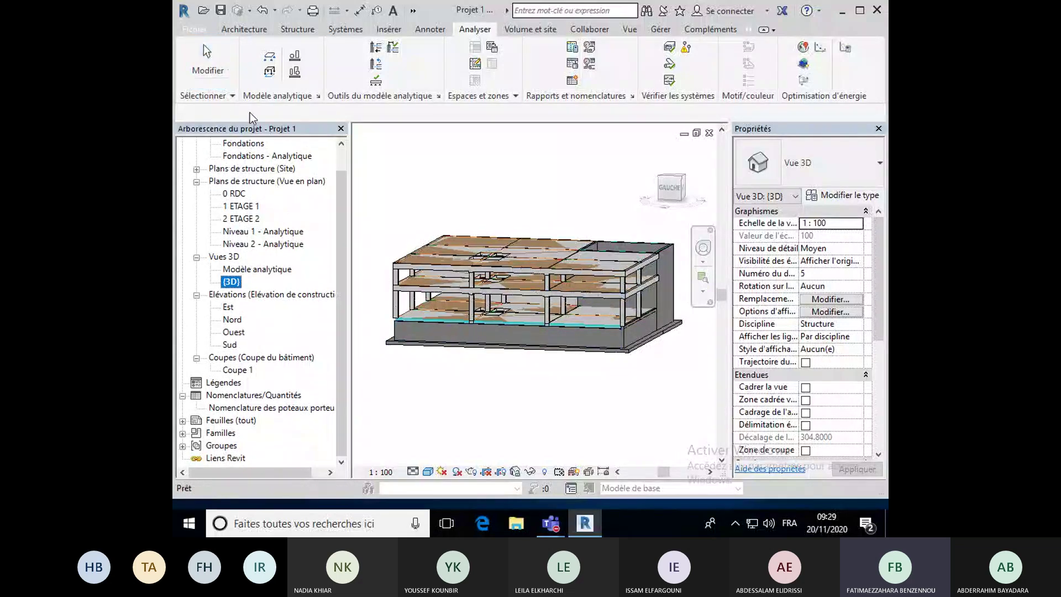
double_click(226, 421)
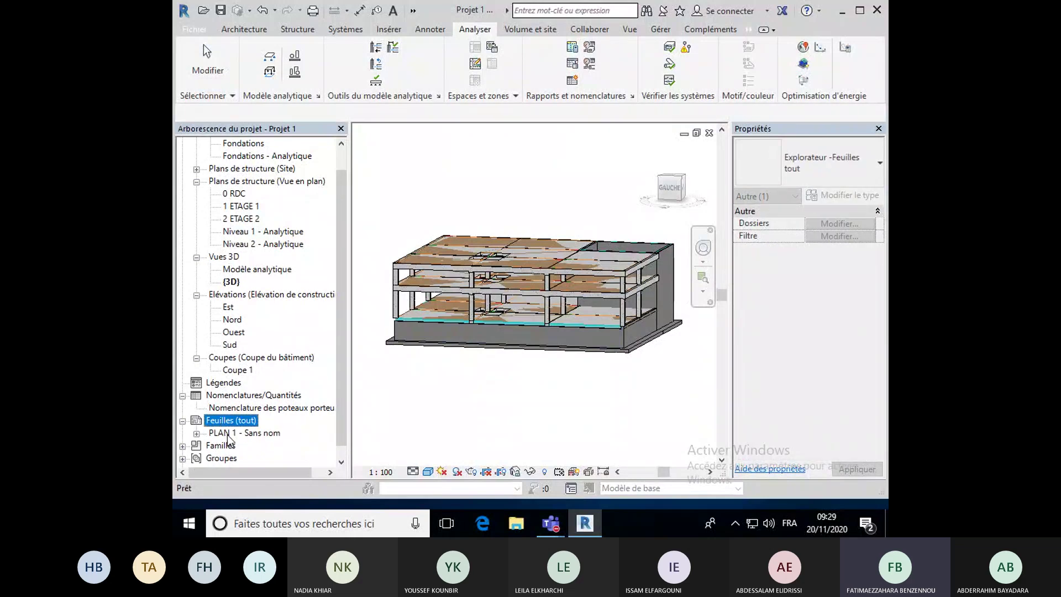
double_click(227, 434)
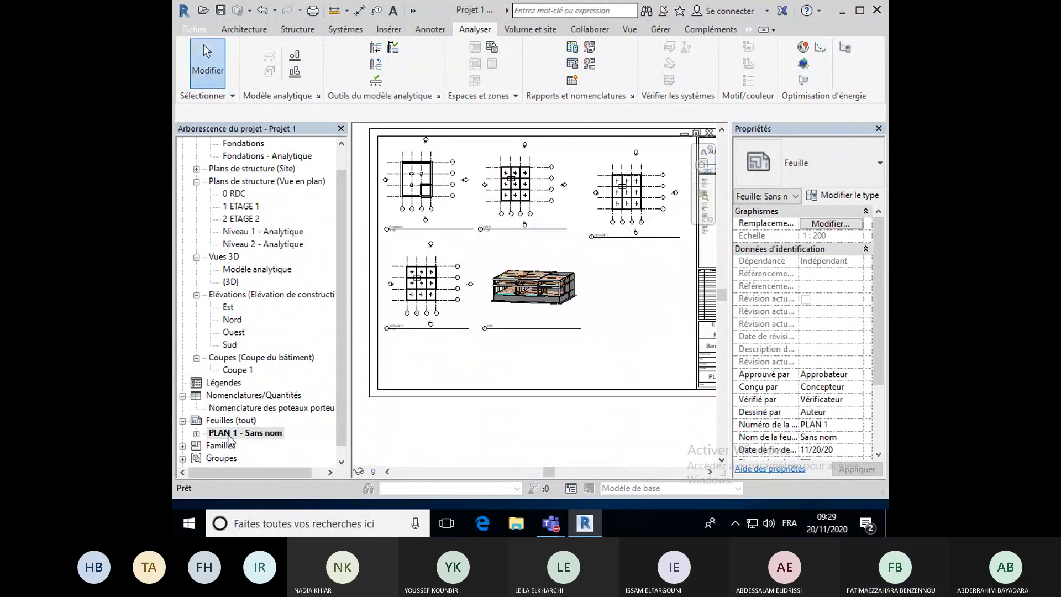
scroll(529, 298, "up", 3)
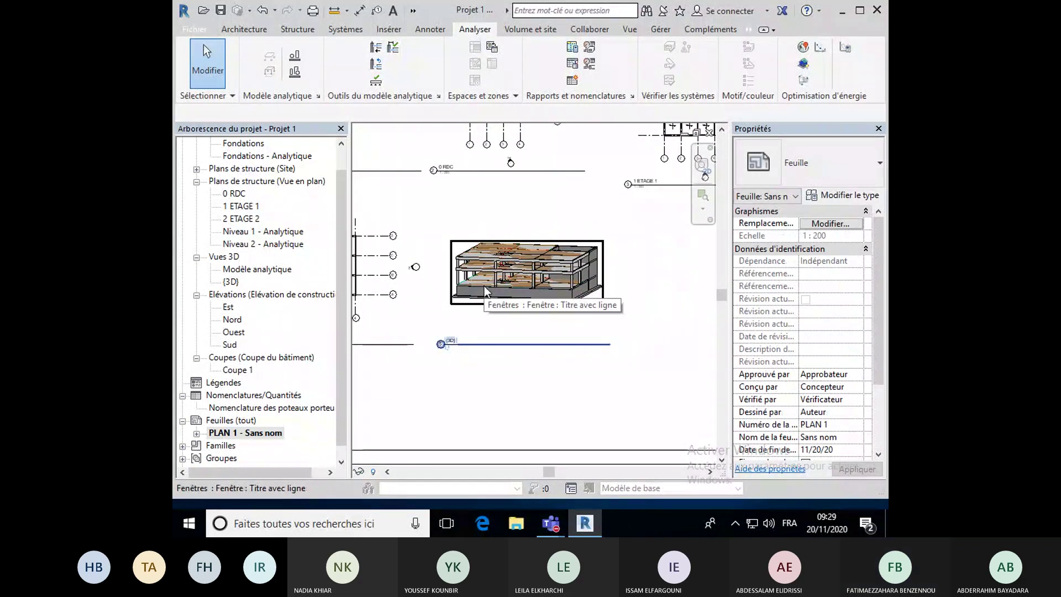
scroll(484, 286, "down", 3)
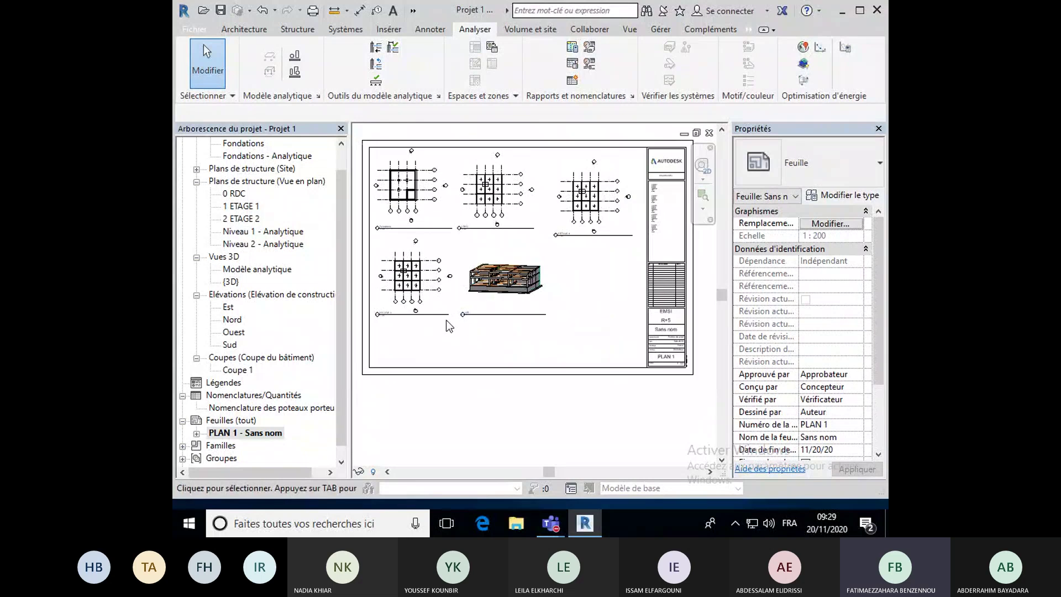
Place the Coupe 1 section on sheet PLAN 1, to the right of the 3D view and below the 1 ETAGE 1 plan.
double_click(235, 370)
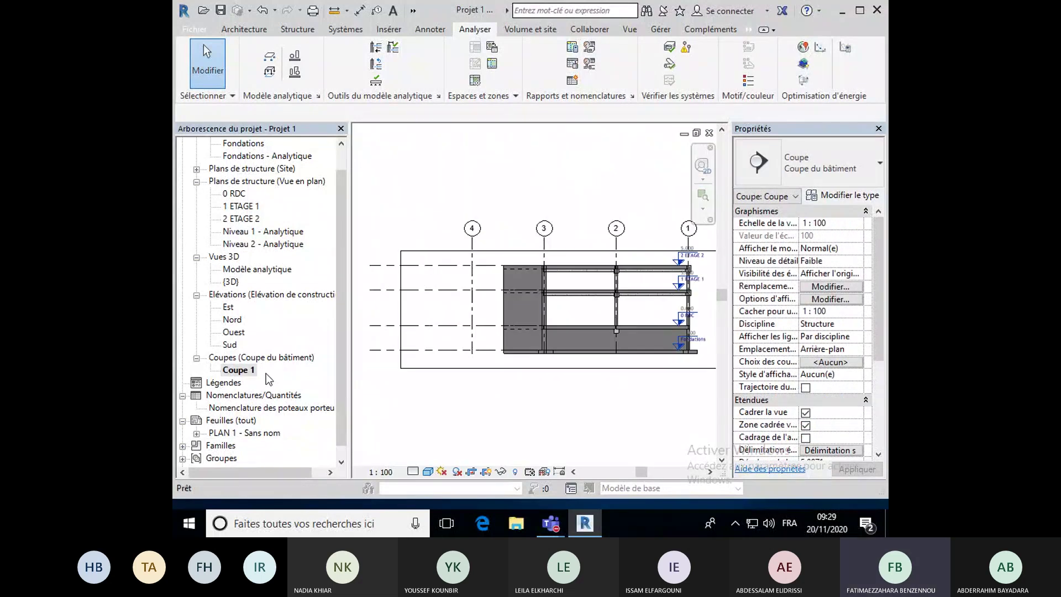
double_click(236, 434)
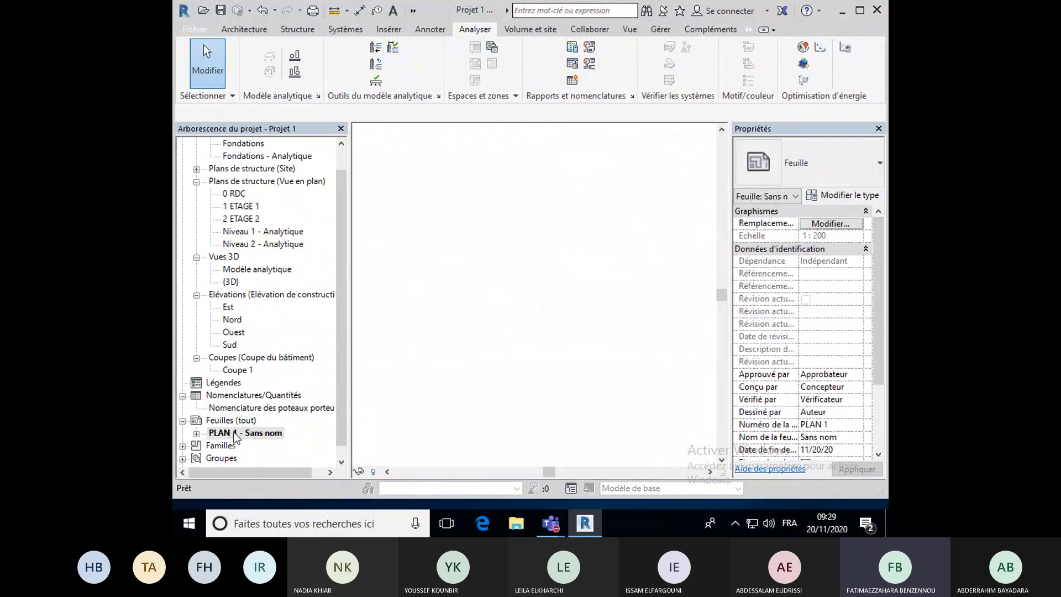
left_click(236, 371)
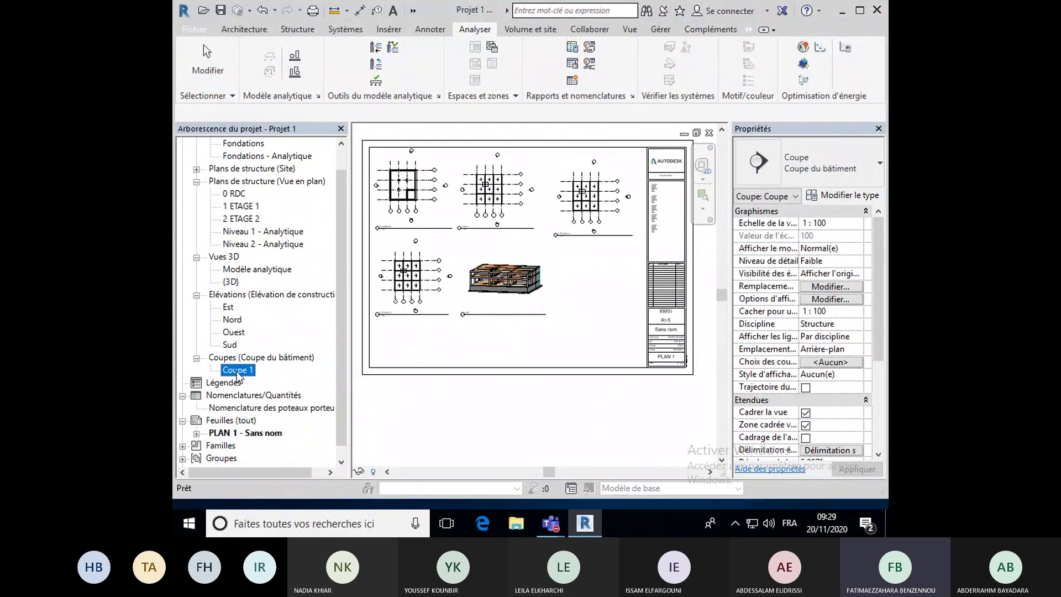
left_click_drag(238, 374, 574, 301)
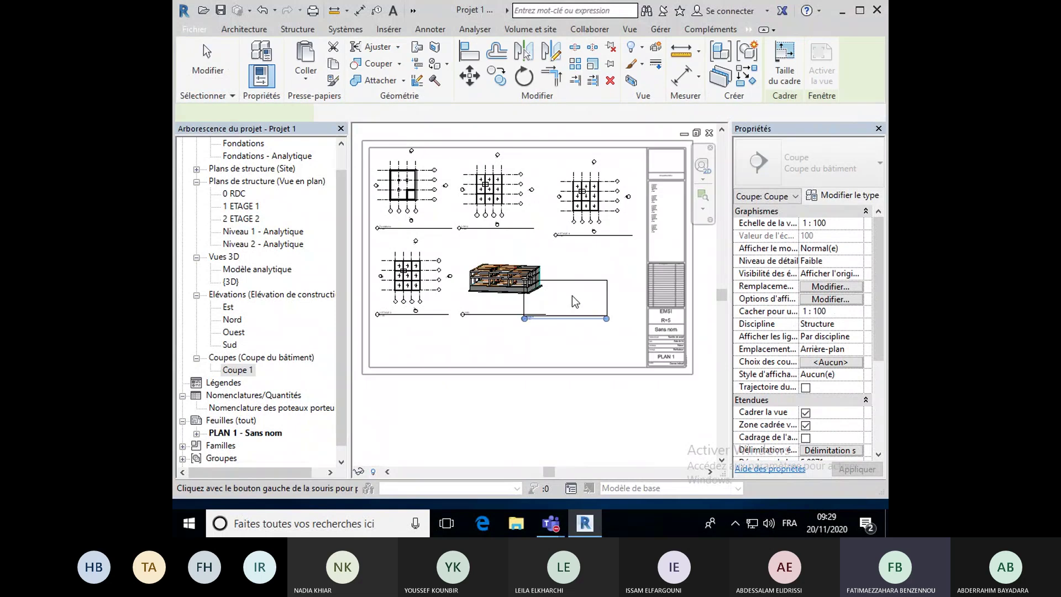
left_click(598, 283)
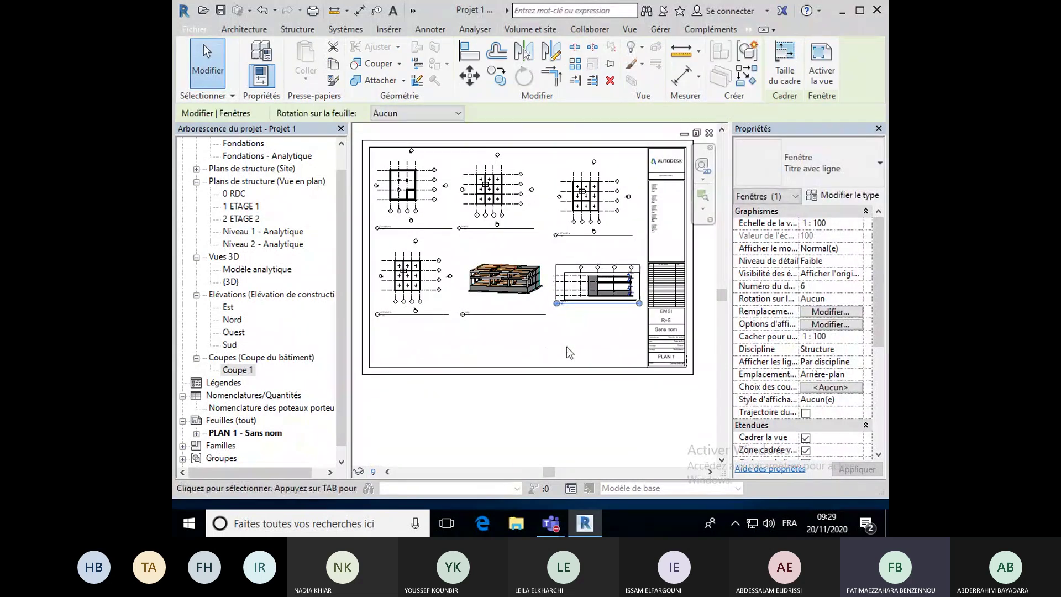
scroll(598, 288, "up", 3)
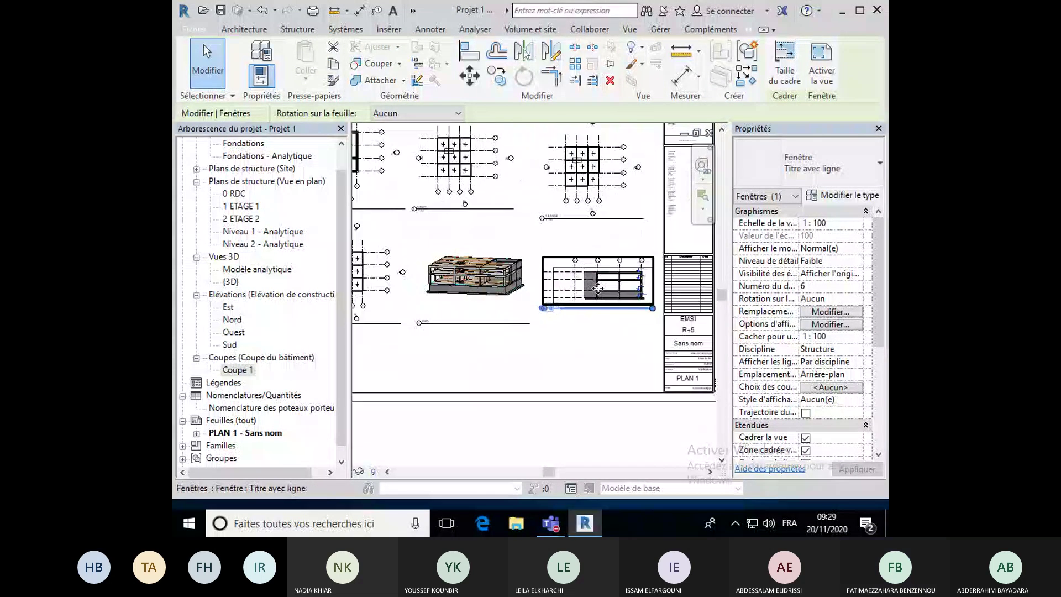
scroll(598, 288, "down", 2)
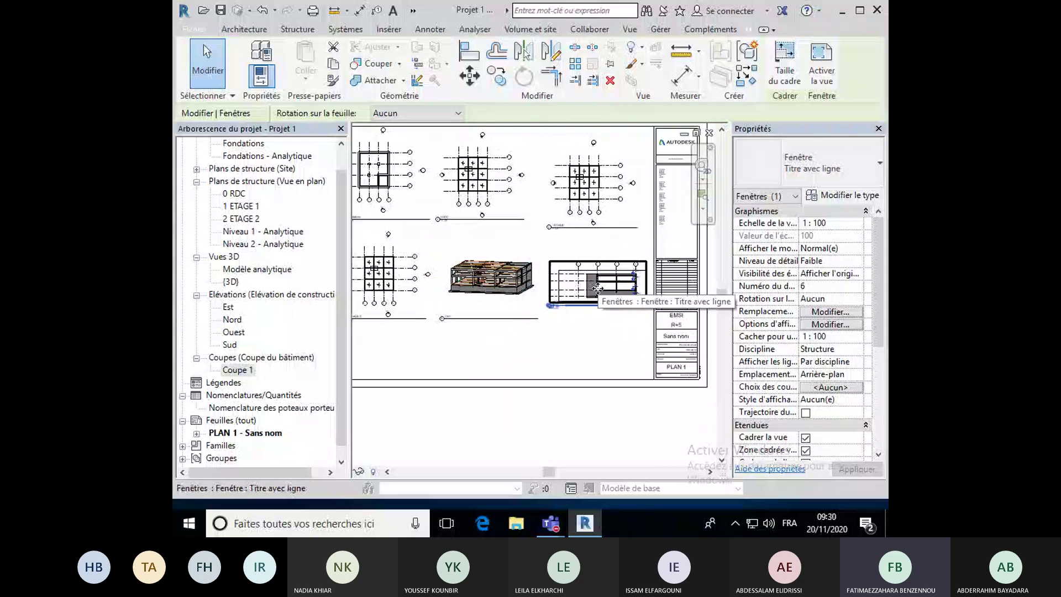
Place the load-bearing column schedule (Nomenclature des poteaux porteurs) on the sheet below the 2 ETAGE 2 plan.
left_click(259, 410)
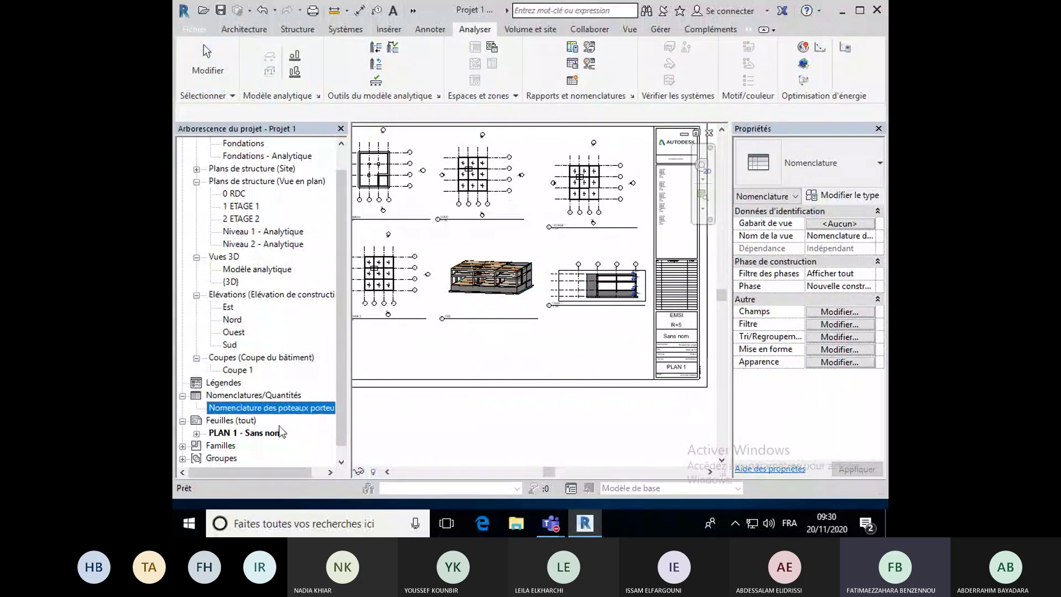
left_click_drag(267, 410, 562, 358)
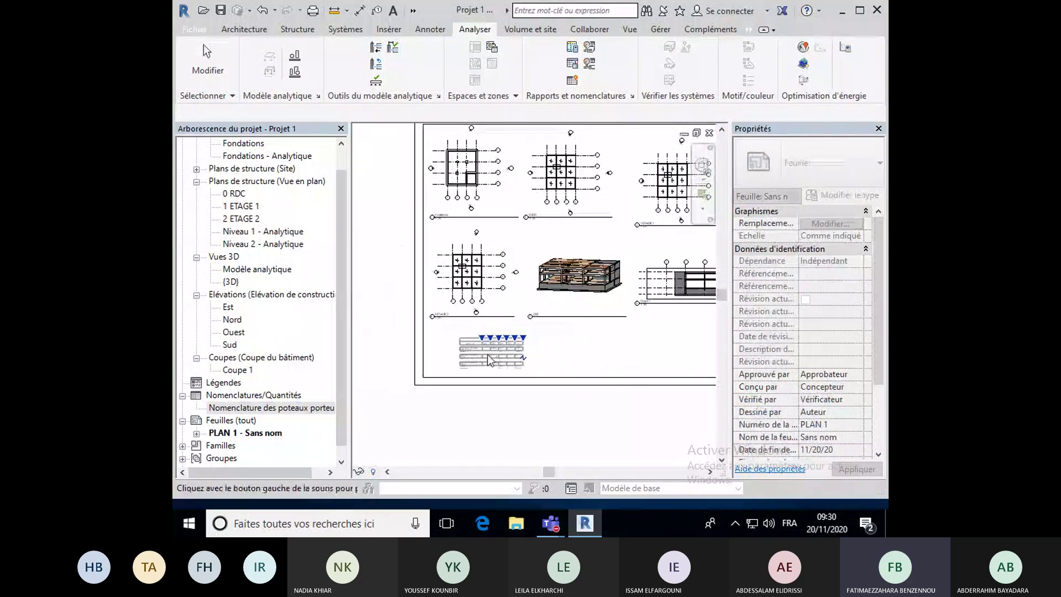
left_click(460, 369)
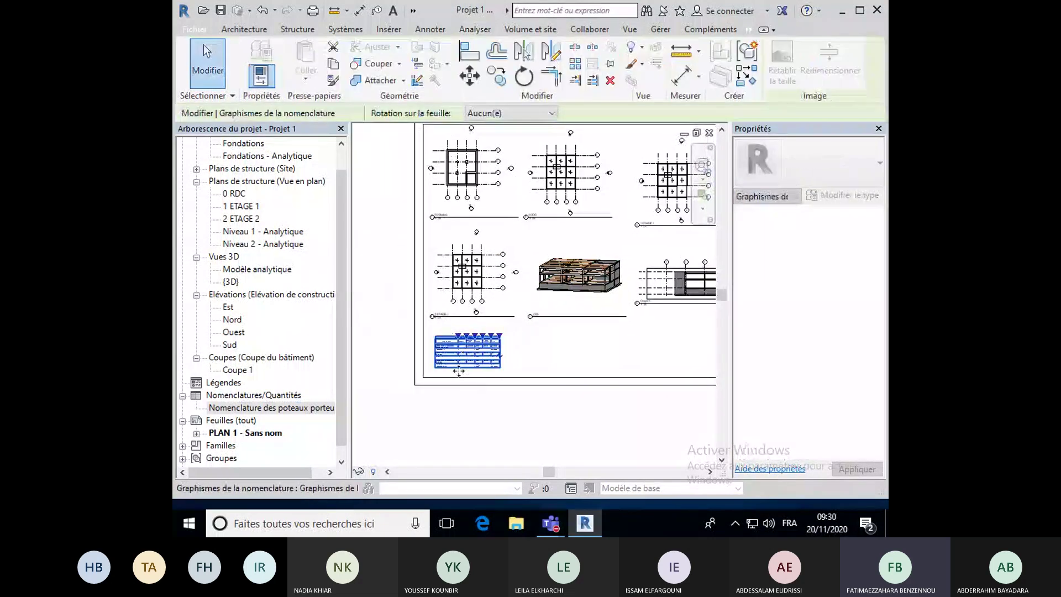
left_click(432, 420)
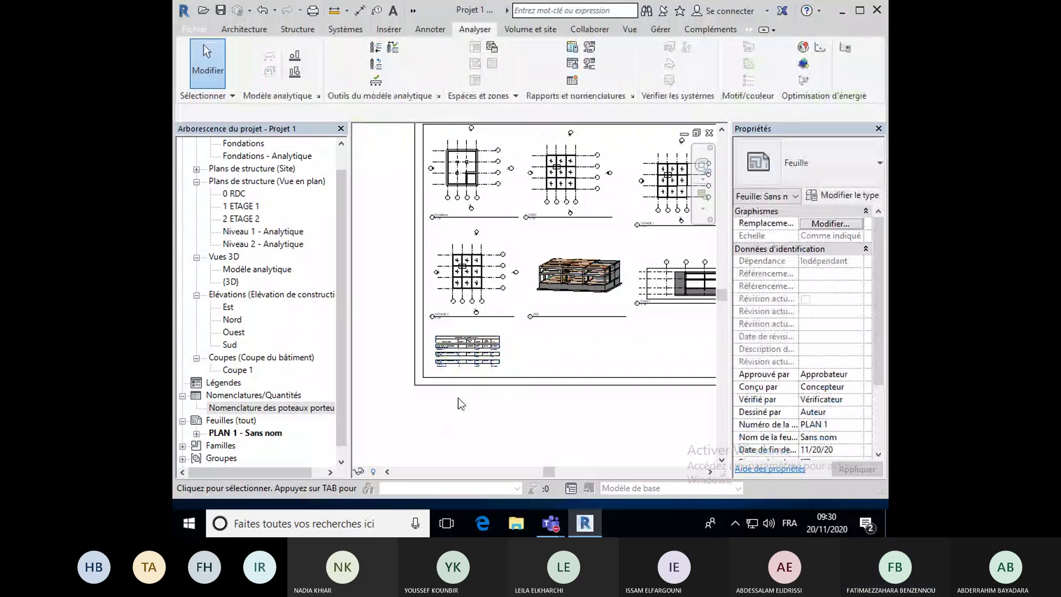
Examine the column schedule's contents up close and review the overall layout of sheet PLAN 1.
scroll(461, 395, "down", 3)
middle_click_drag(503, 409, 473, 423)
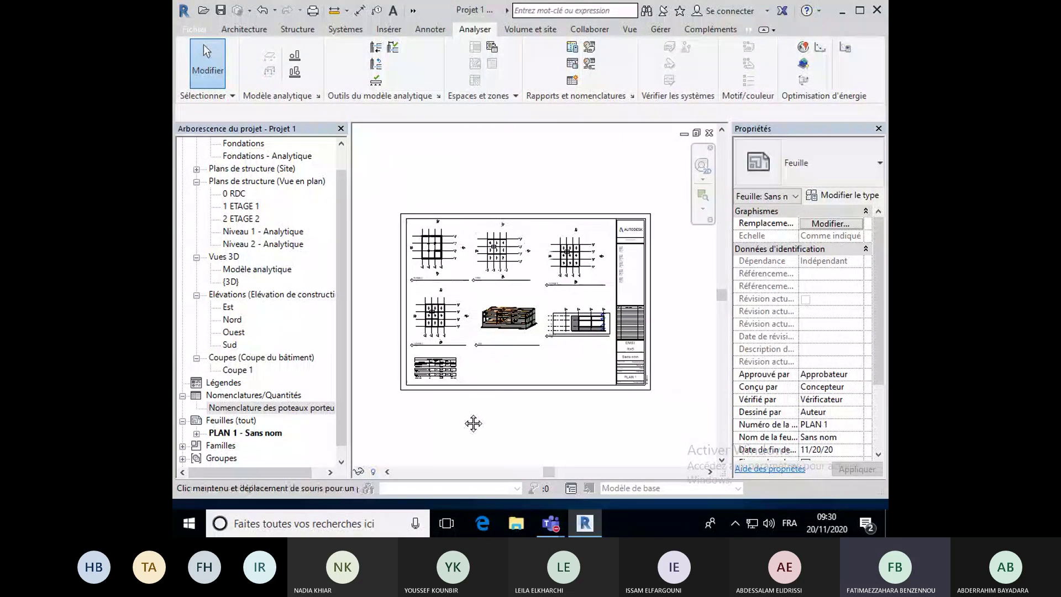
scroll(419, 368, "up", 7)
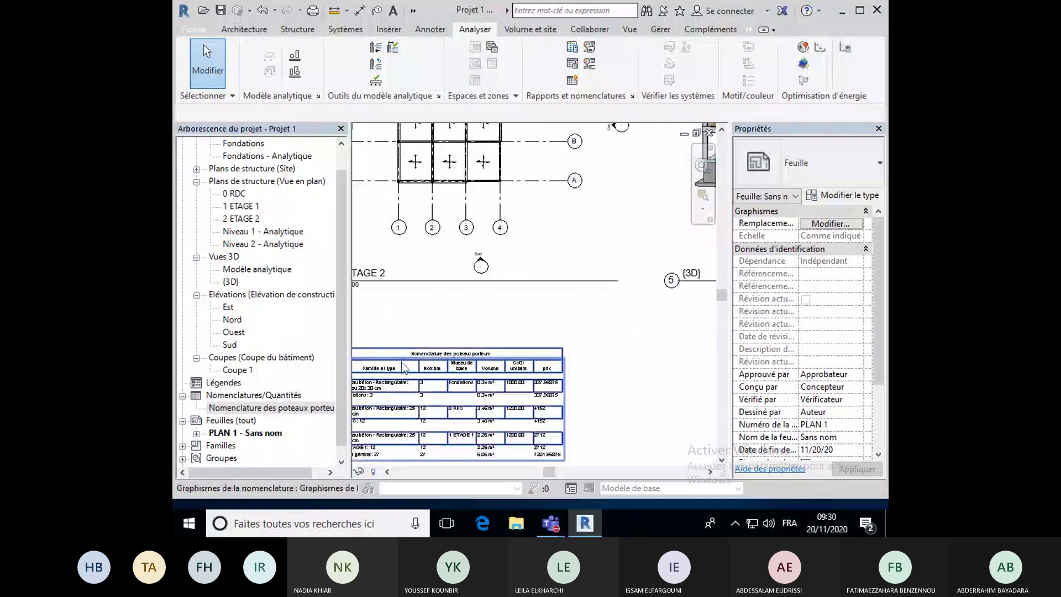
scroll(455, 396, "up", 3)
scroll(455, 395, "down", 2)
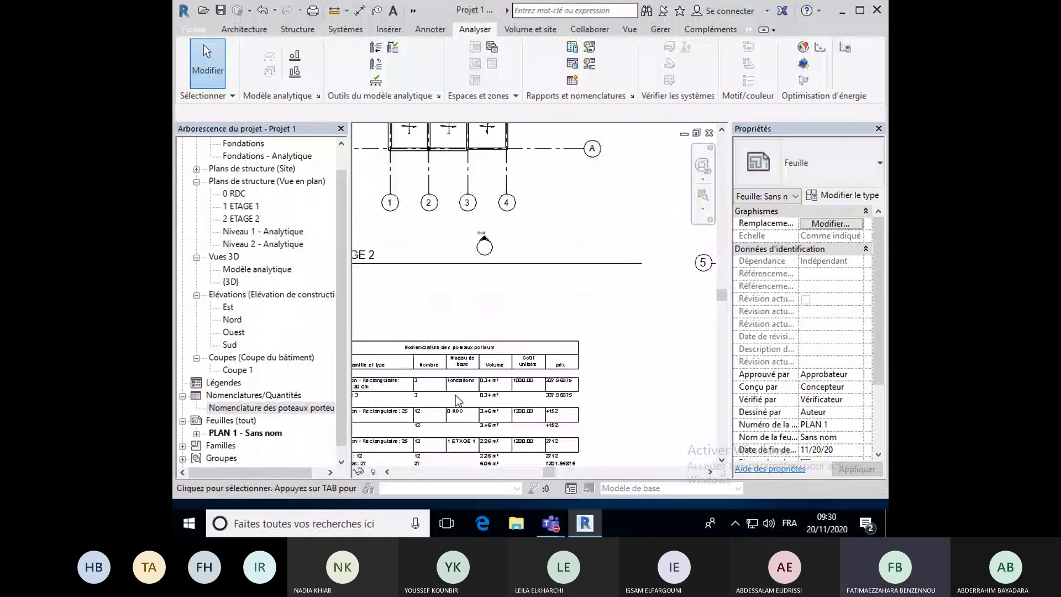
scroll(456, 396, "down", 6)
middle_click_drag(455, 396, 422, 411)
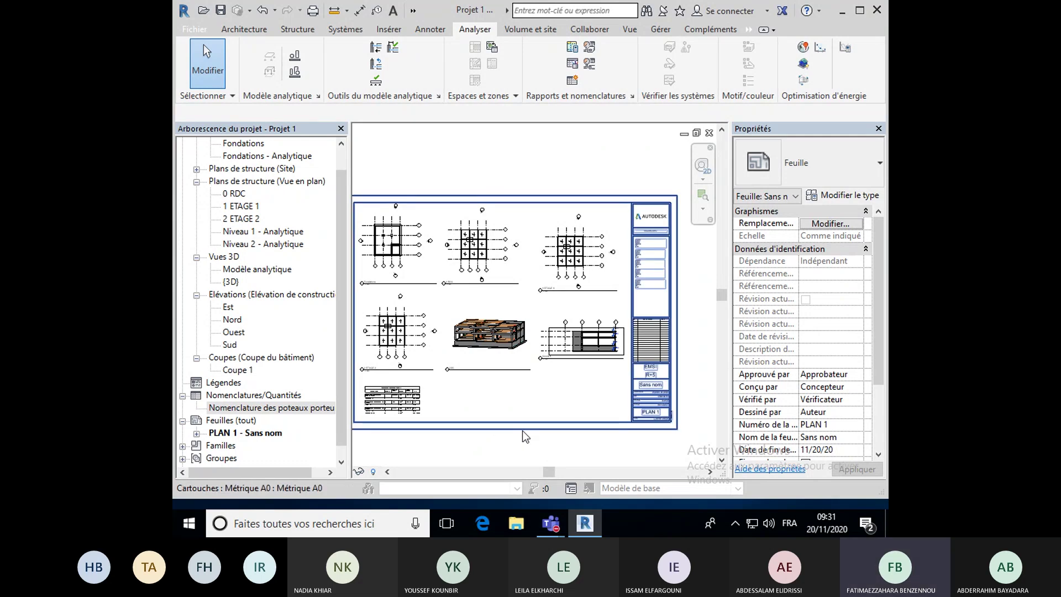
left_click(430, 423)
middle_click_drag(429, 423, 465, 390)
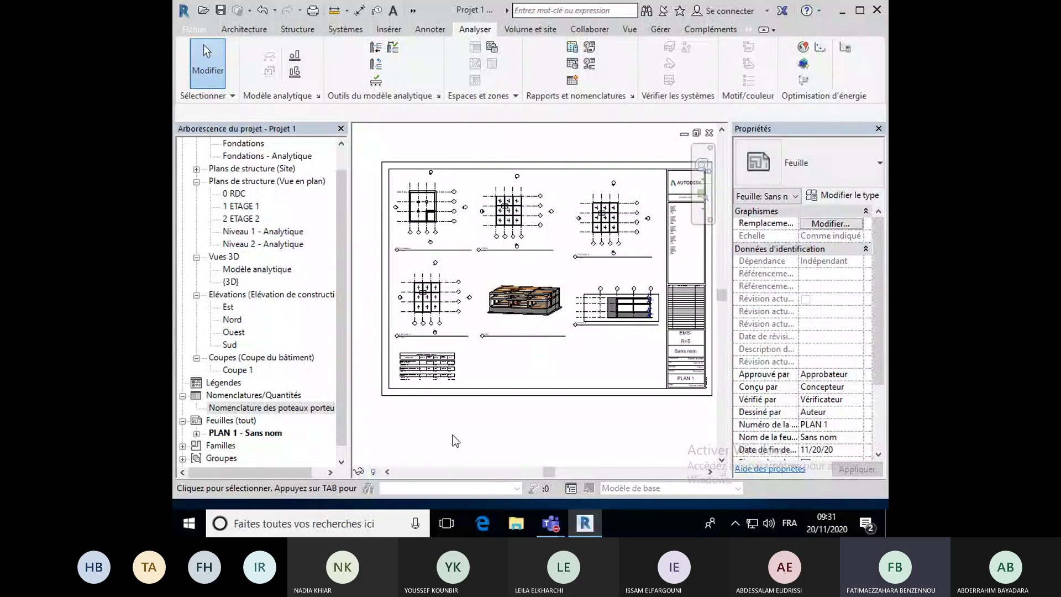
left_click(253, 409)
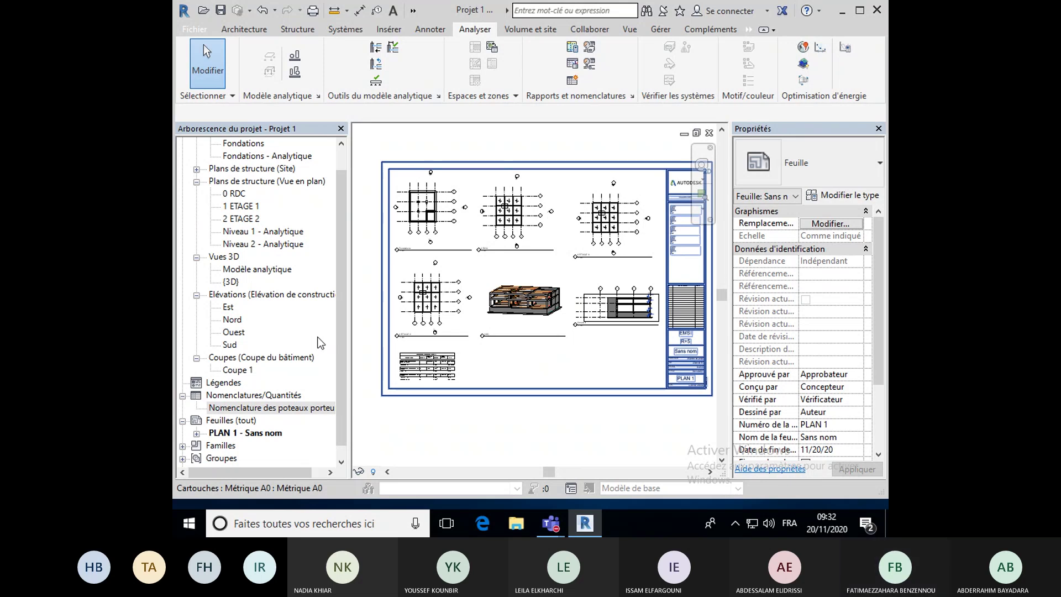
Open the Fondations structural plan and centre the foundation layout ready for annotation.
scroll(316, 335, "up", 1)
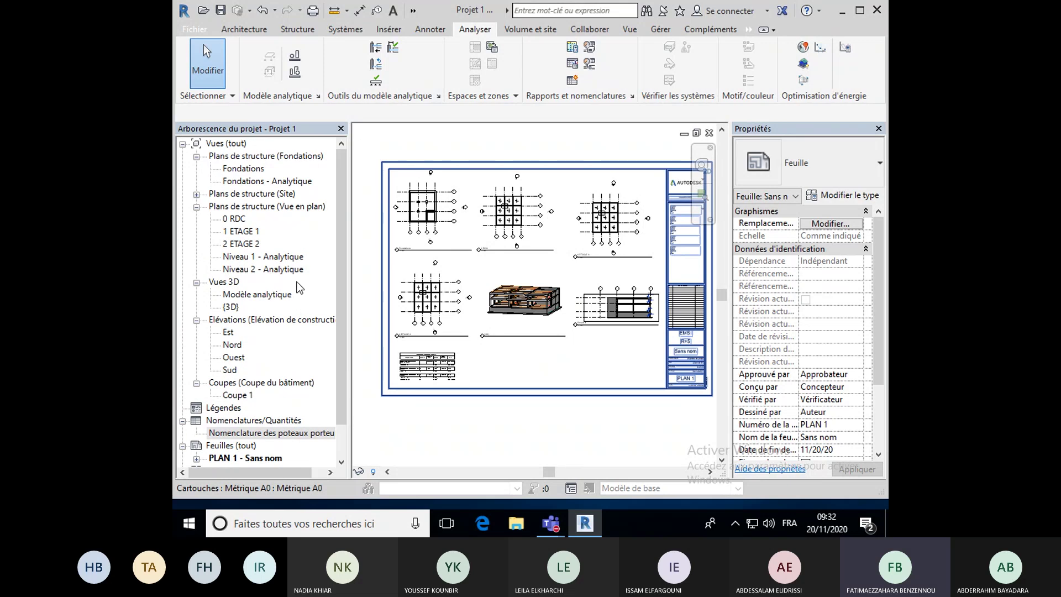
double_click(245, 171)
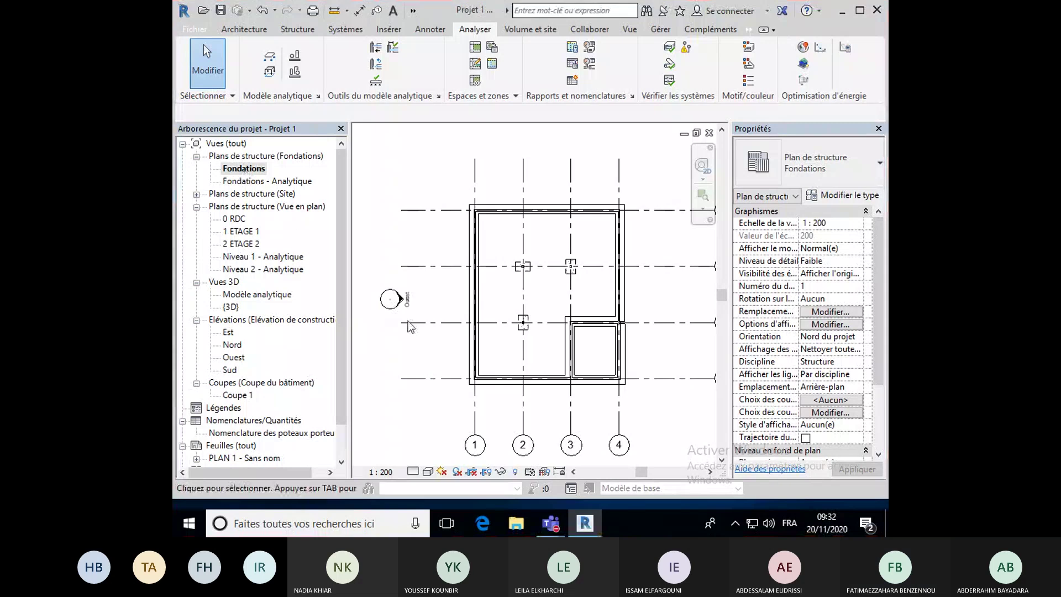
middle_click_drag(433, 363, 398, 341)
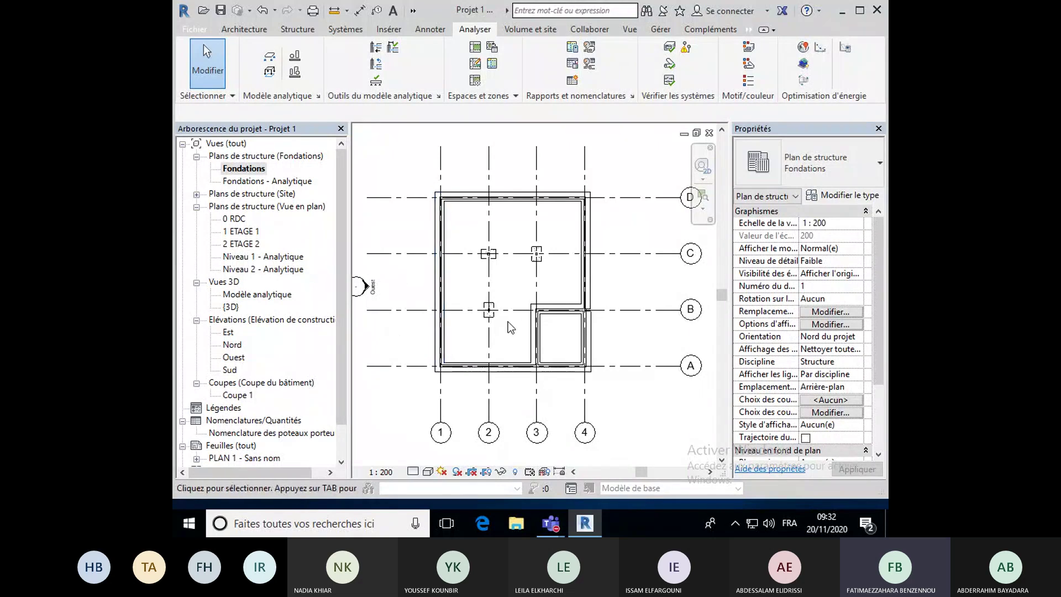
middle_click_drag(508, 322, 508, 338)
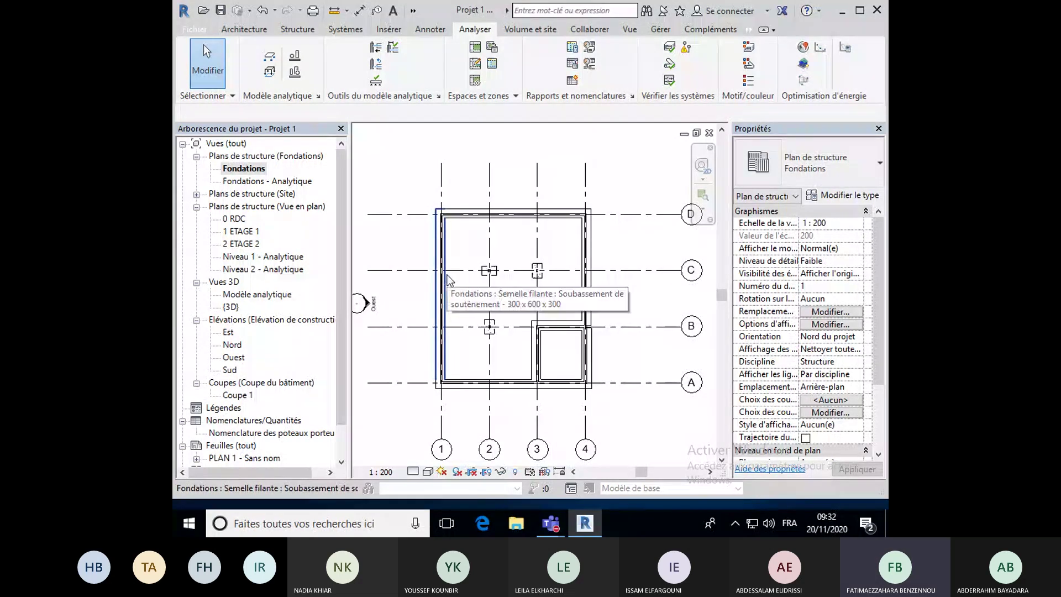
scroll(448, 278, "up", 1)
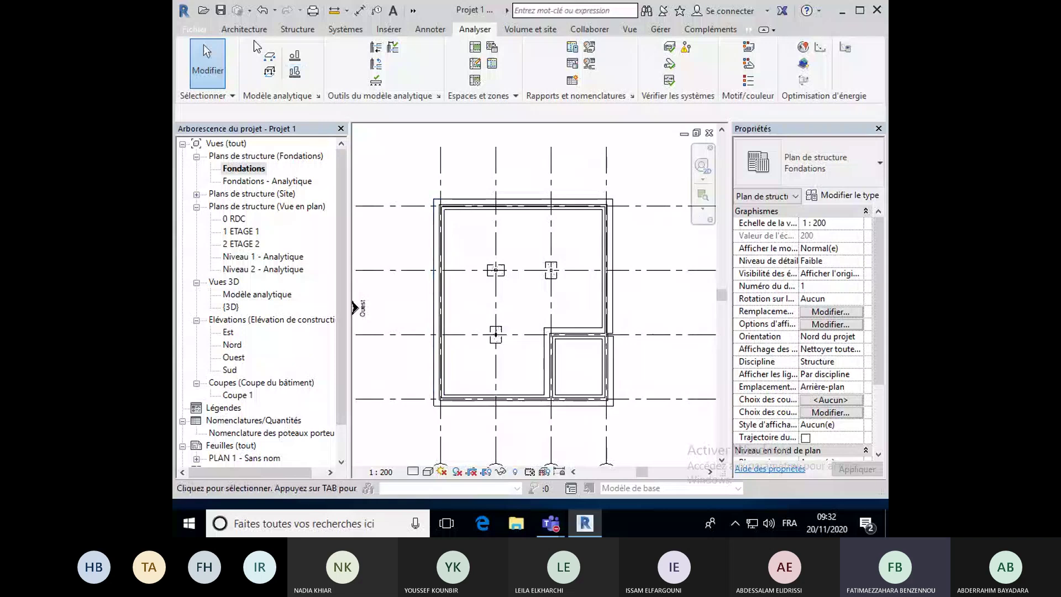
left_click(436, 29)
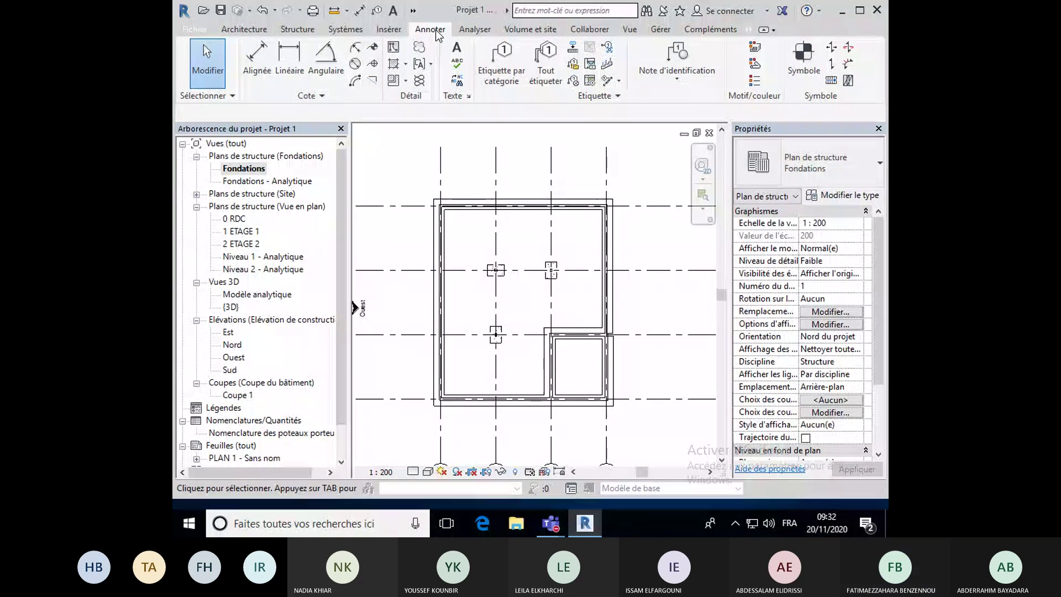
Review which views are placed on sheet PLAN 1, then return to the Fondations plan.
scroll(340, 212, "down", 1)
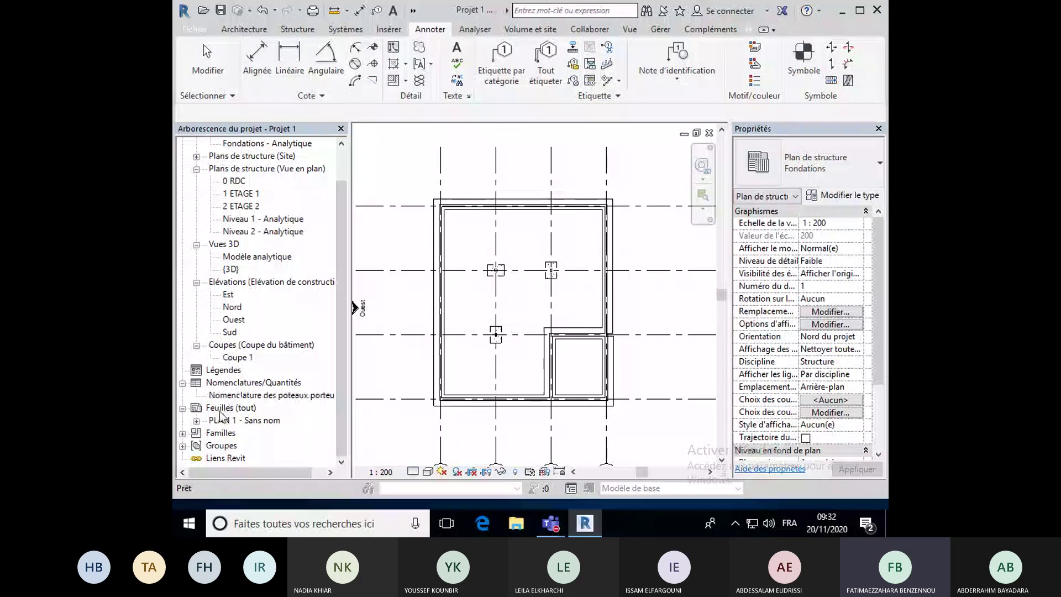
left_click(197, 421)
scroll(251, 412, "down", 1)
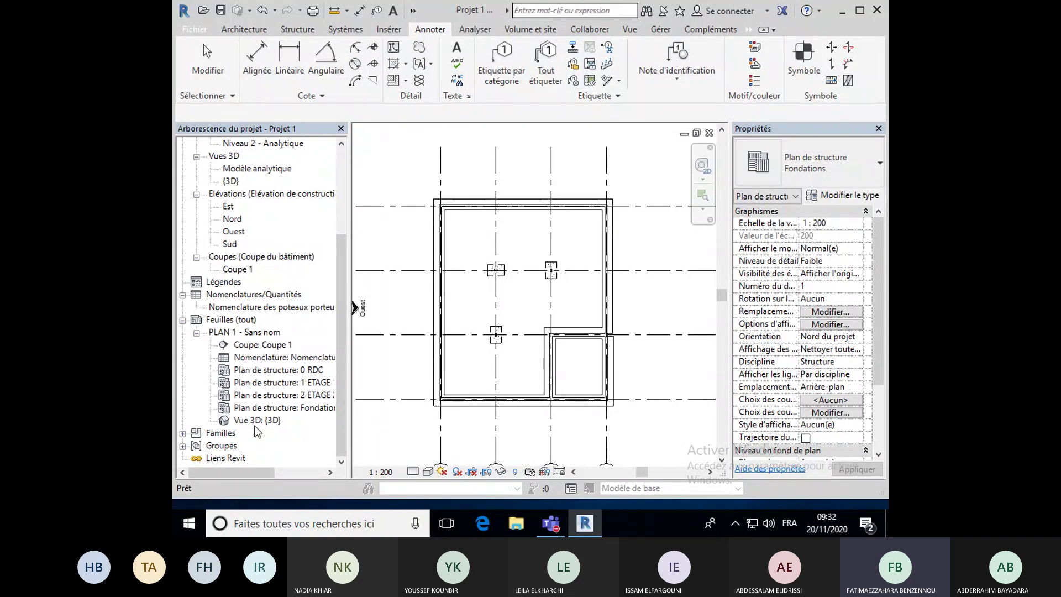
left_click(196, 332)
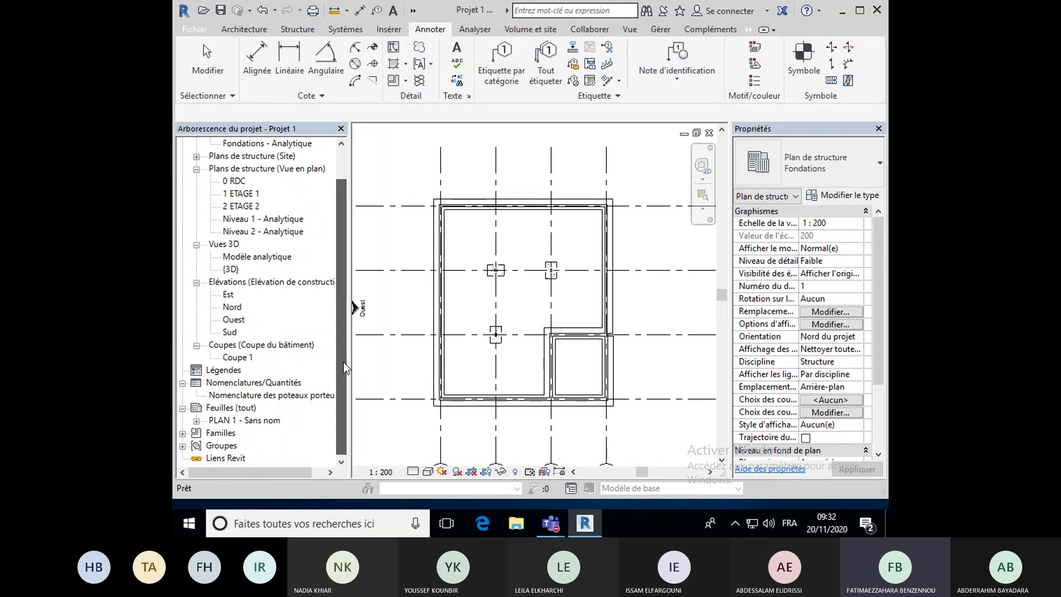
left_click_drag(343, 362, 340, 318)
double_click(251, 168)
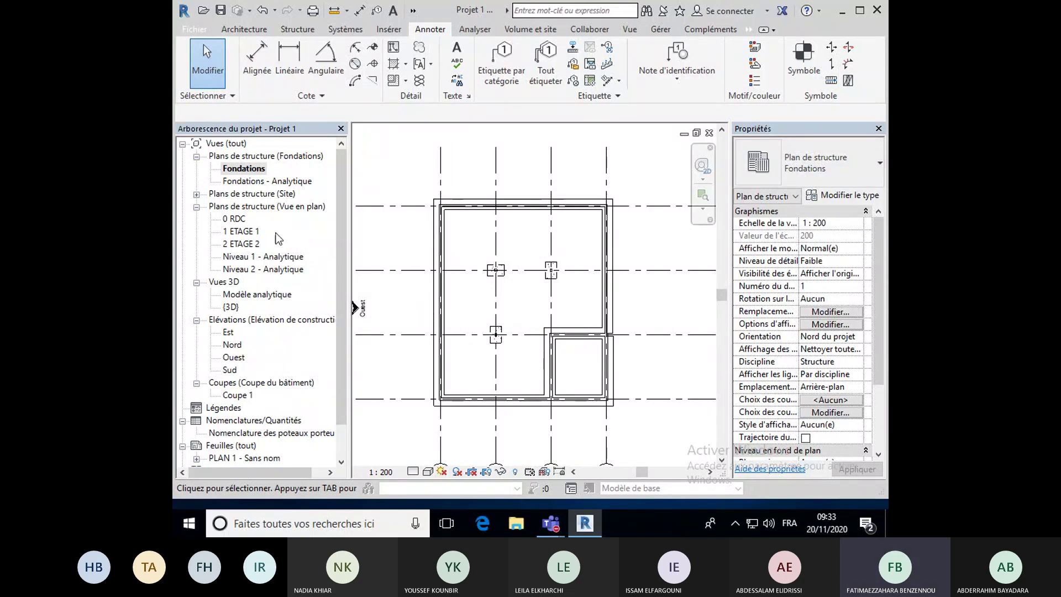
Place an aligned dimension between grid lines 1 and 2 above the upper foundation wall.
left_click(269, 73)
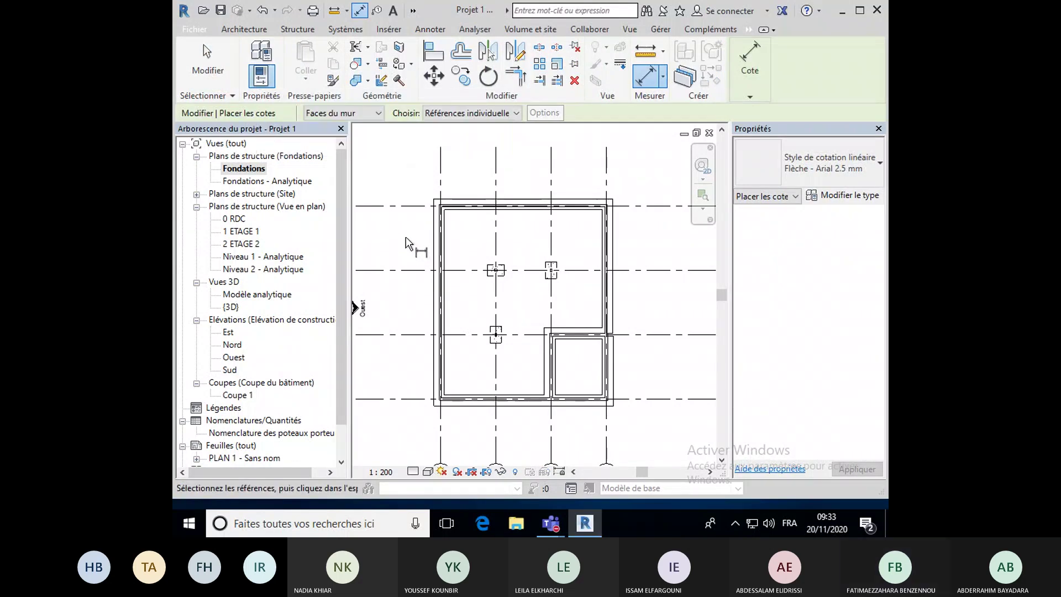
scroll(467, 180, "up", 4)
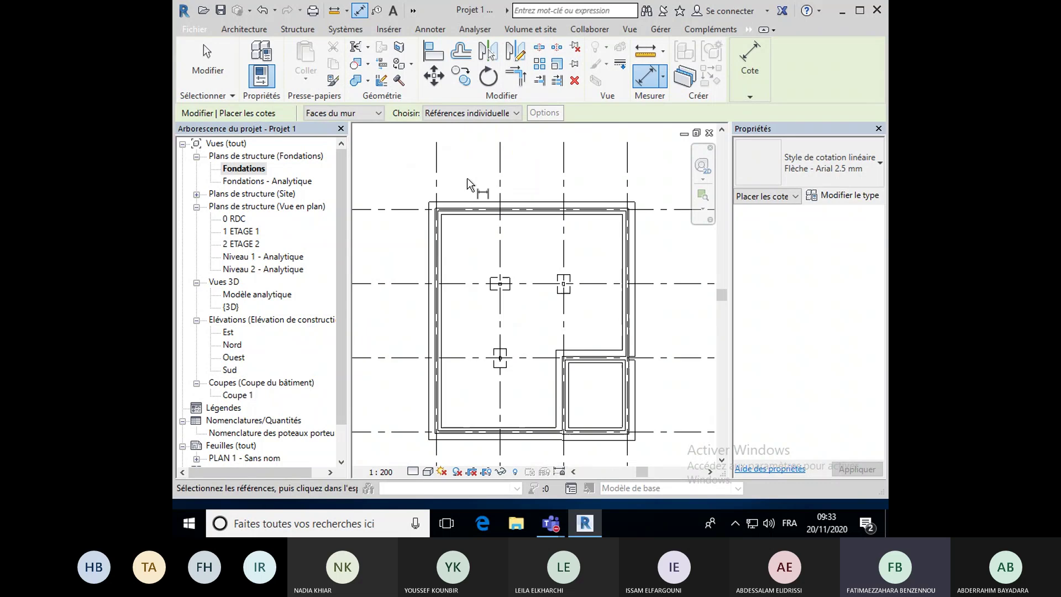
scroll(466, 178, "up", 2)
middle_click_drag(467, 178, 453, 258)
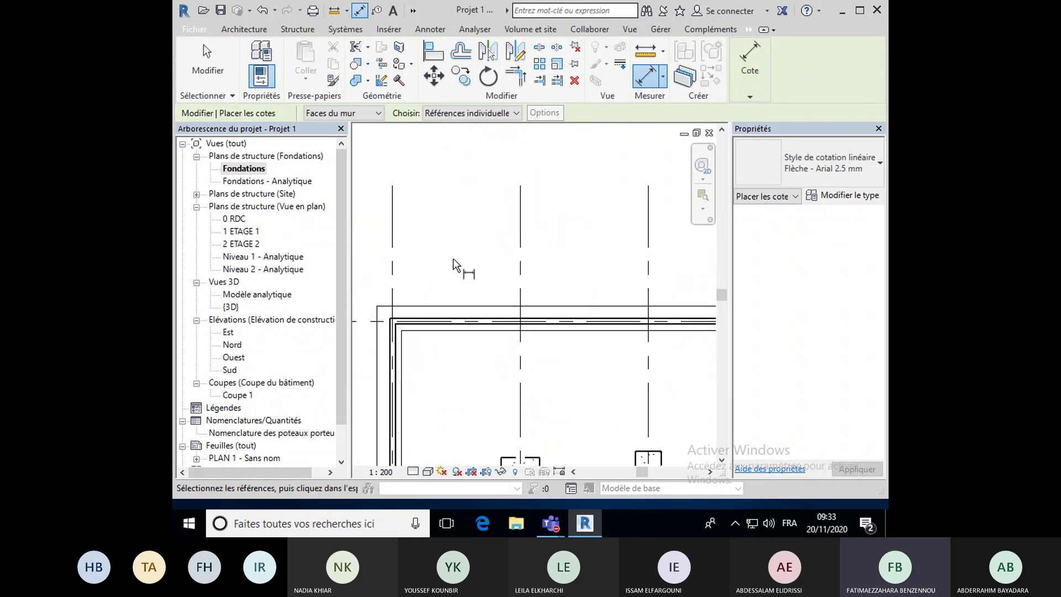
left_click(393, 272)
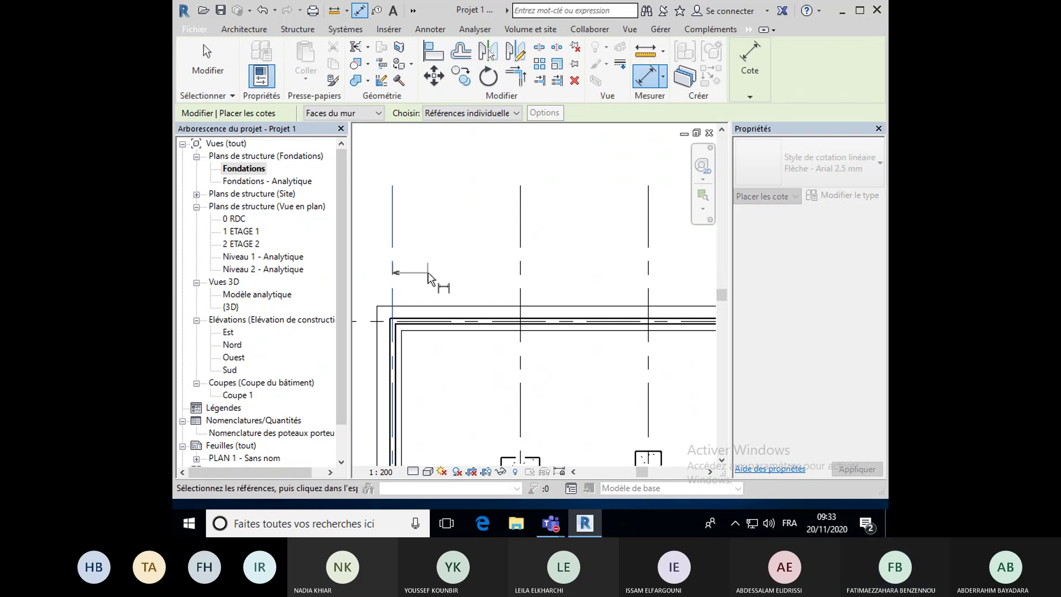
left_click(519, 273)
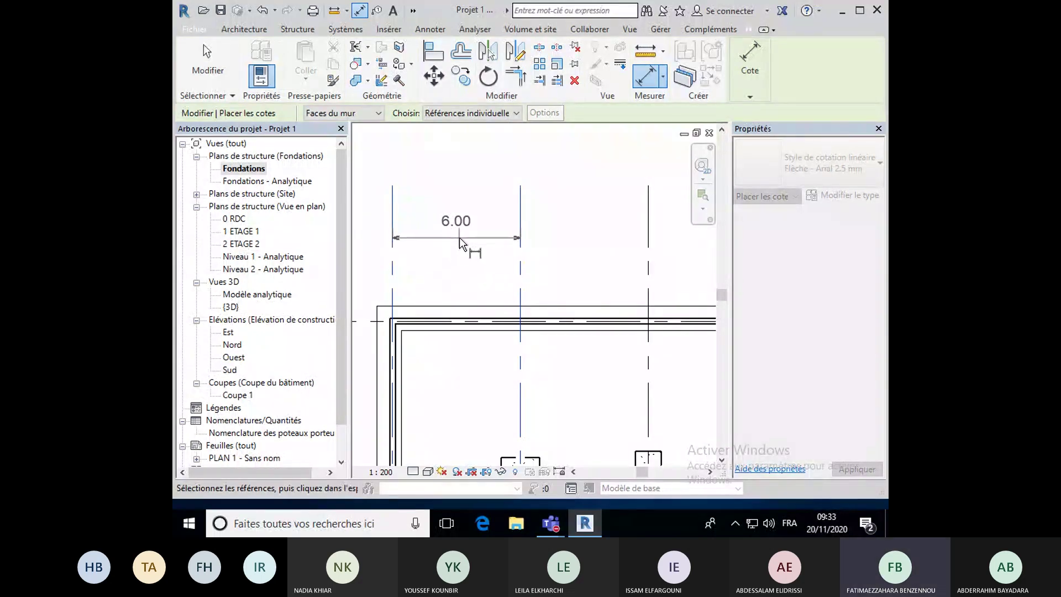
left_click(453, 240)
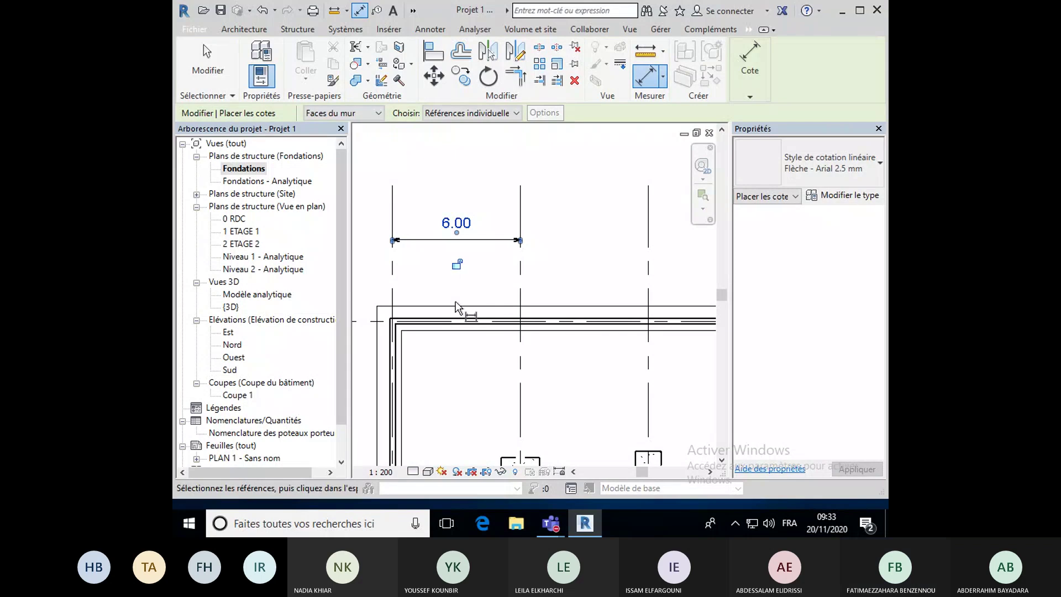
Add an aligned dimension between grid lines 2 and 3, slightly lower than the first grid dimension.
left_click(520, 287)
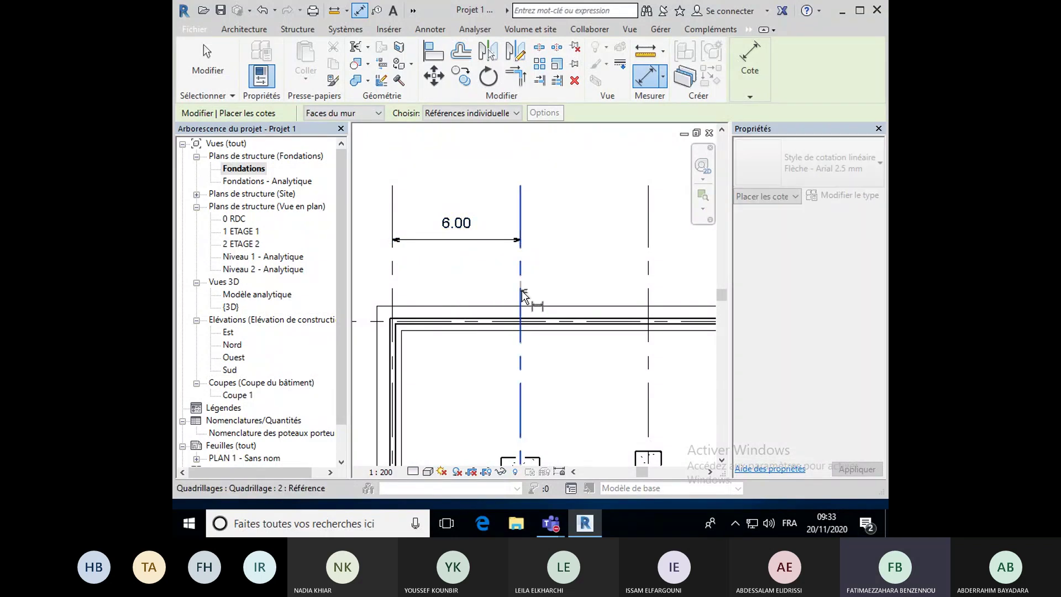
left_click(649, 295)
left_click(601, 272)
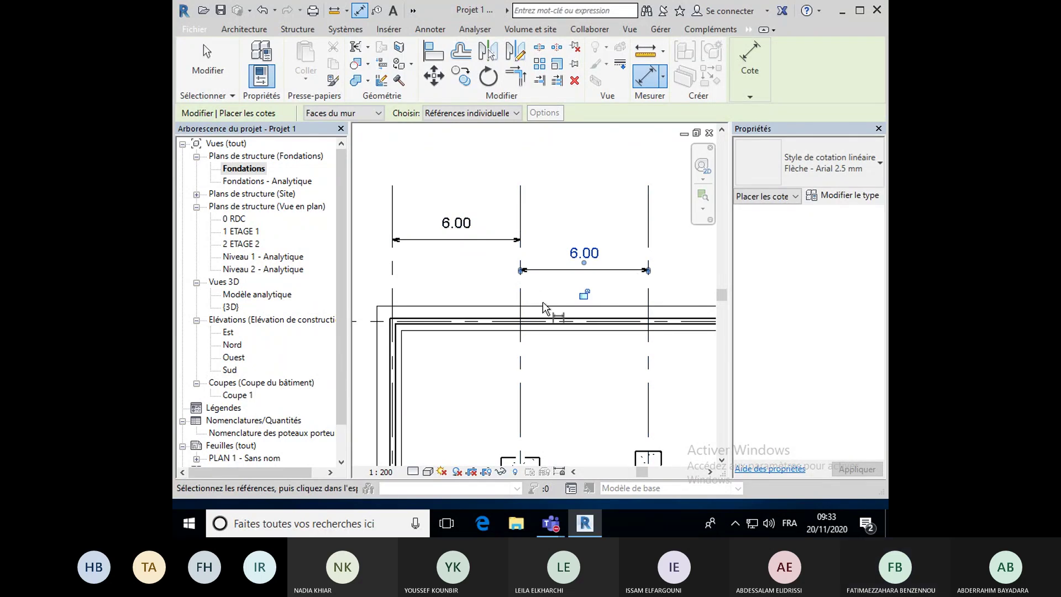
Place a continuous aligned dimension string across grid lines A, B, C and D, between the Ouest elevation marker and the foundation wall.
scroll(542, 301, "down", 5)
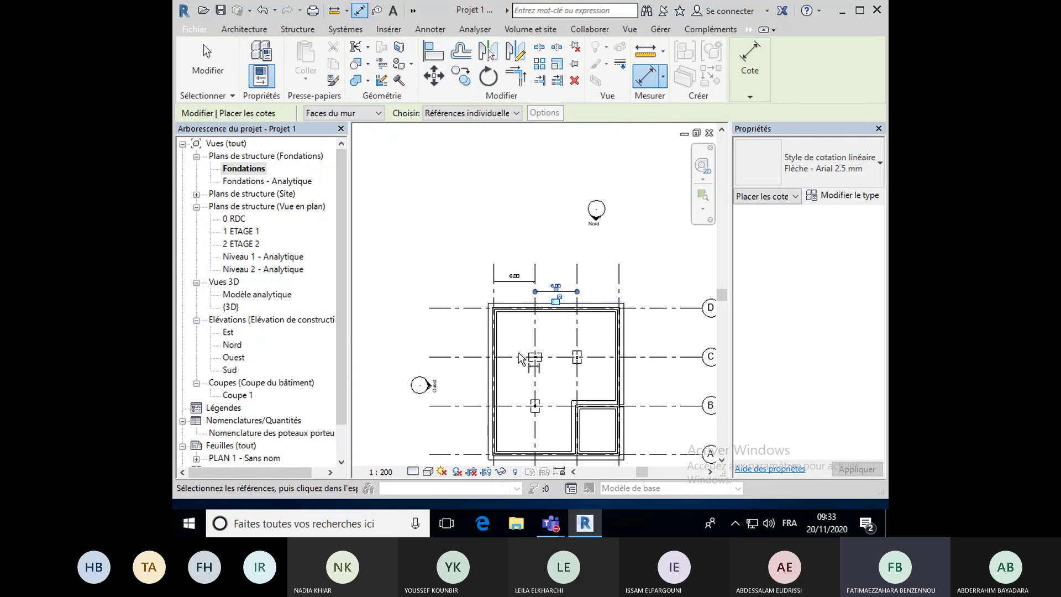
scroll(498, 428, "up", 3)
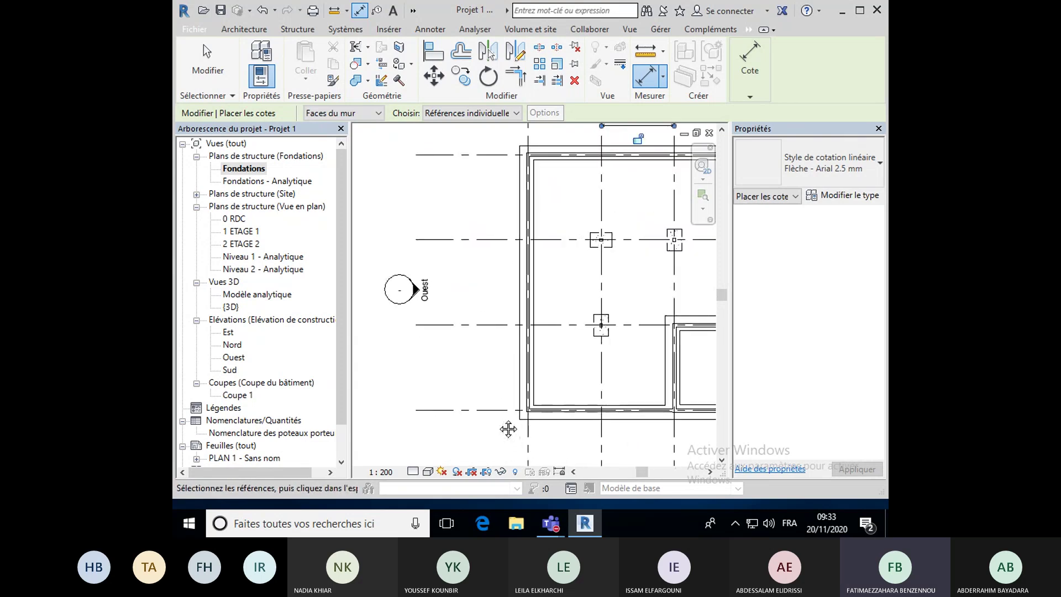
middle_click_drag(509, 426, 502, 448)
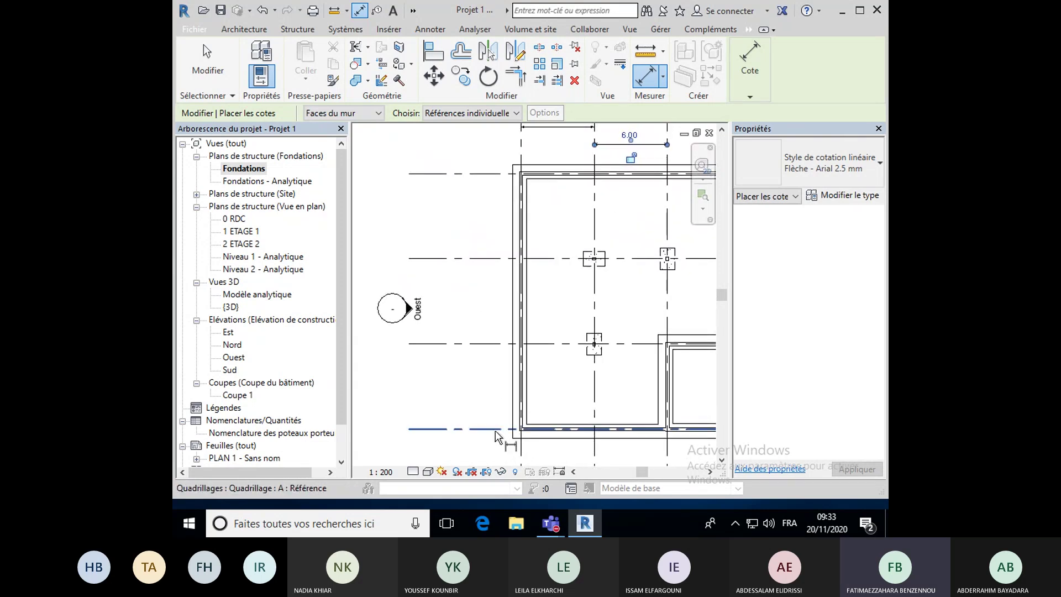
left_click(495, 430)
left_click(489, 347)
left_click(485, 259)
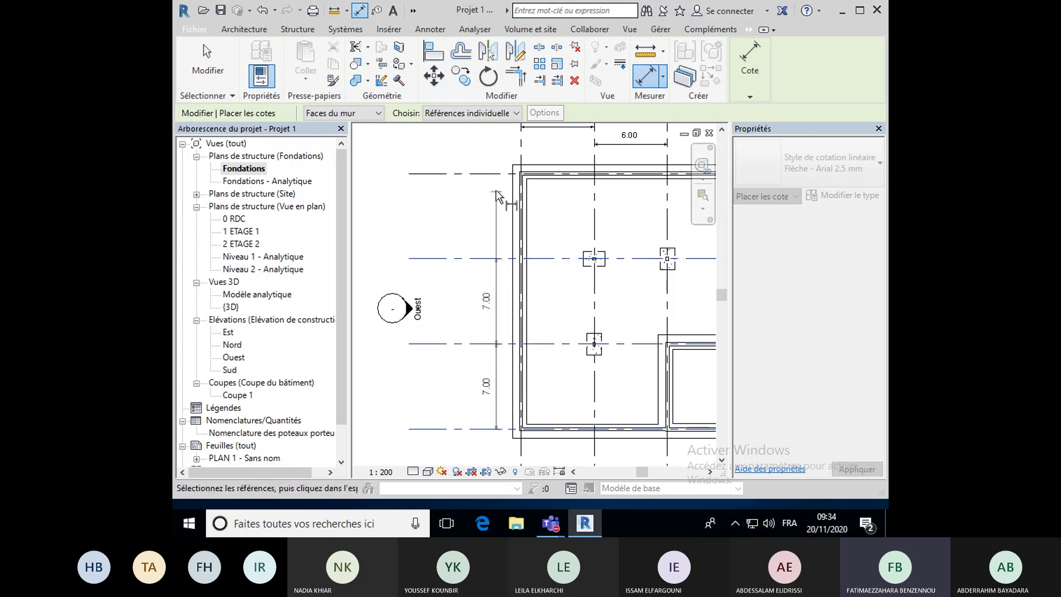
left_click(496, 174)
left_click(448, 387)
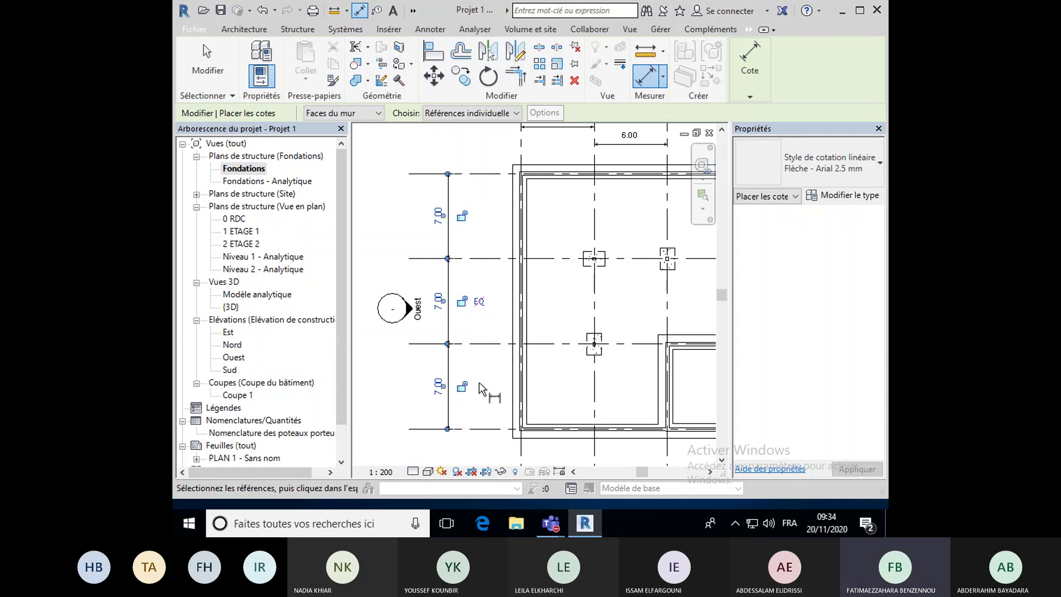
key("Escape")
key("Escape")
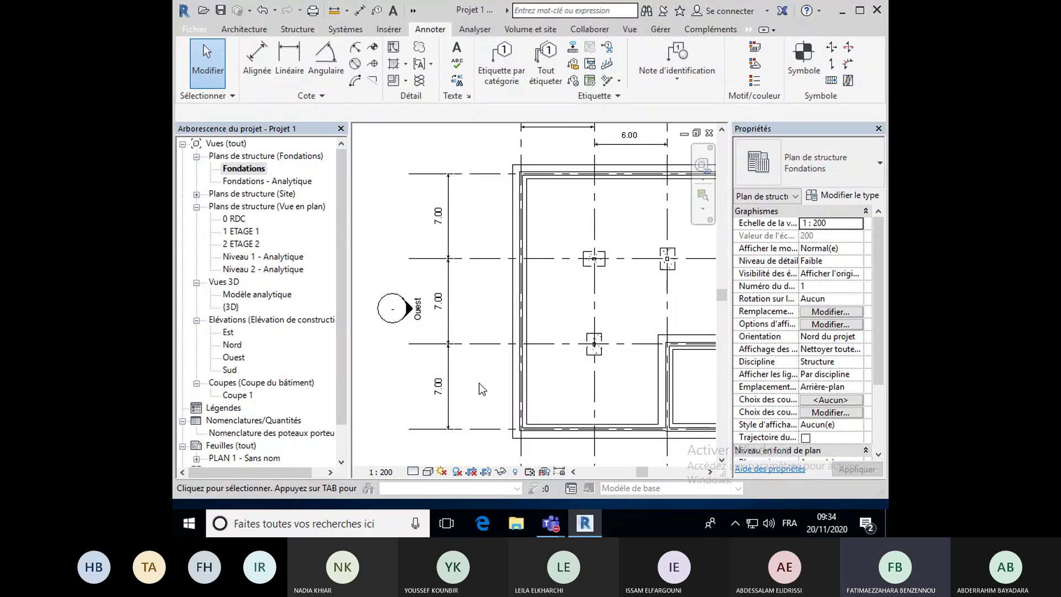
Dimension the clear distance between the facing edges of the two isolated footings on grid line C, placing the dimension above them.
middle_click_drag(618, 320, 539, 351)
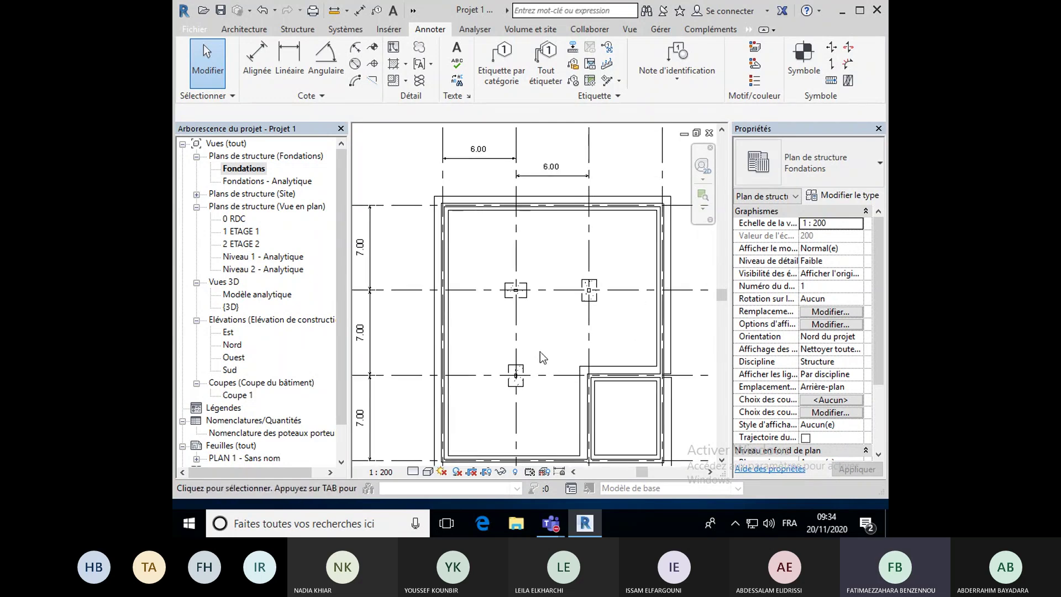
scroll(548, 321, "up", 3)
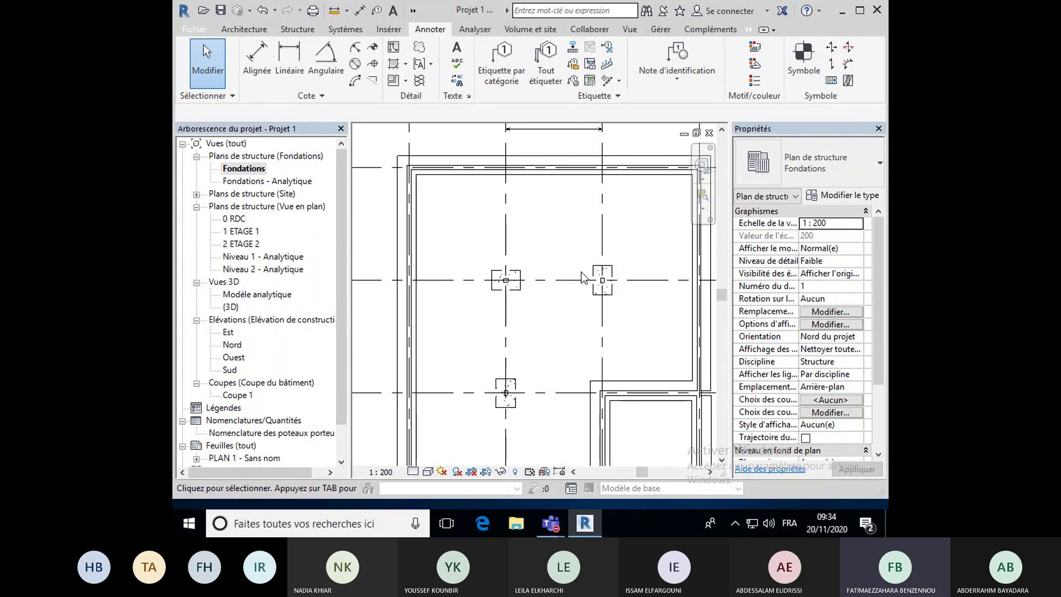
left_click(255, 68)
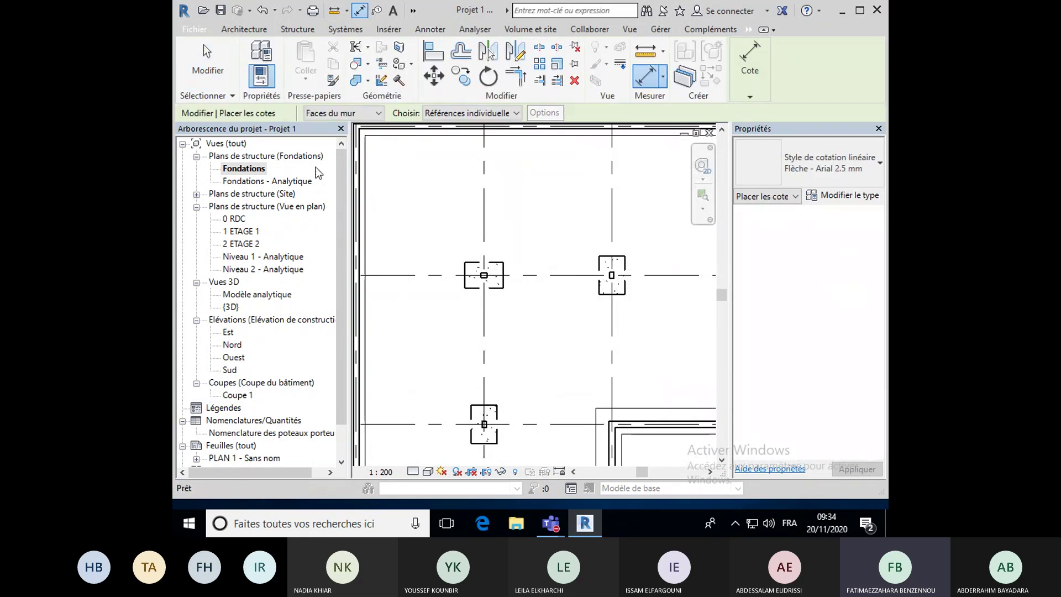
left_click(503, 280)
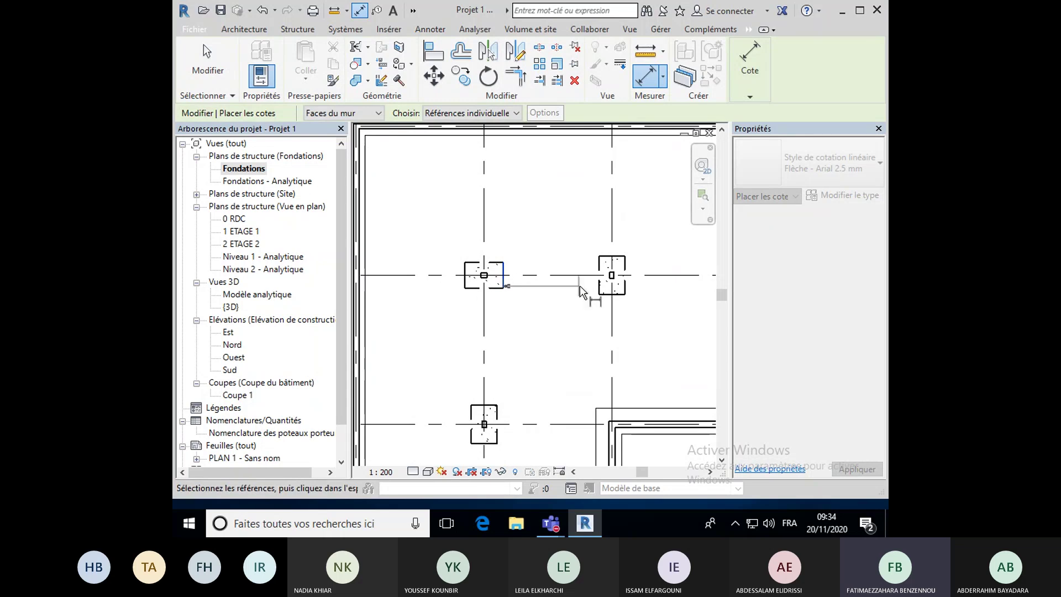
left_click(599, 290)
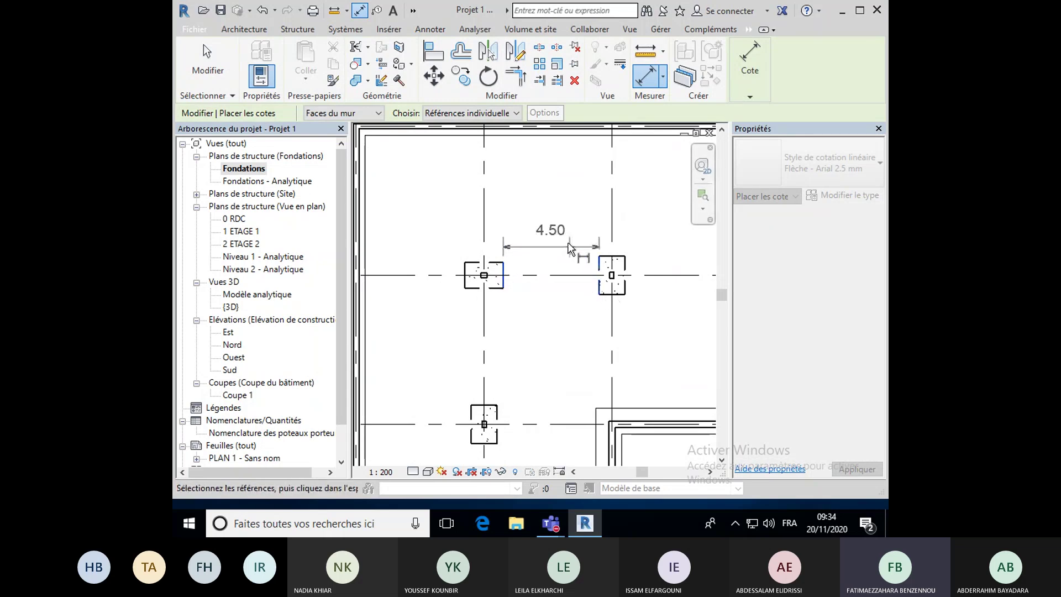
left_click(562, 228)
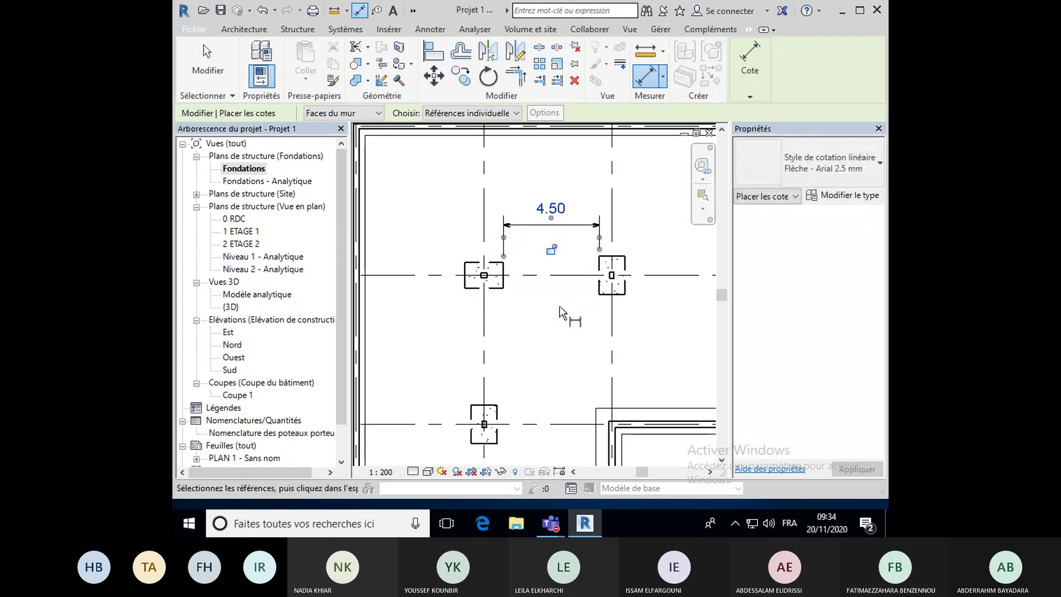
Dimension the clear vertical distance between the two isolated footings on grid line 2, placing the dimension beside them.
scroll(559, 306, "down", 2)
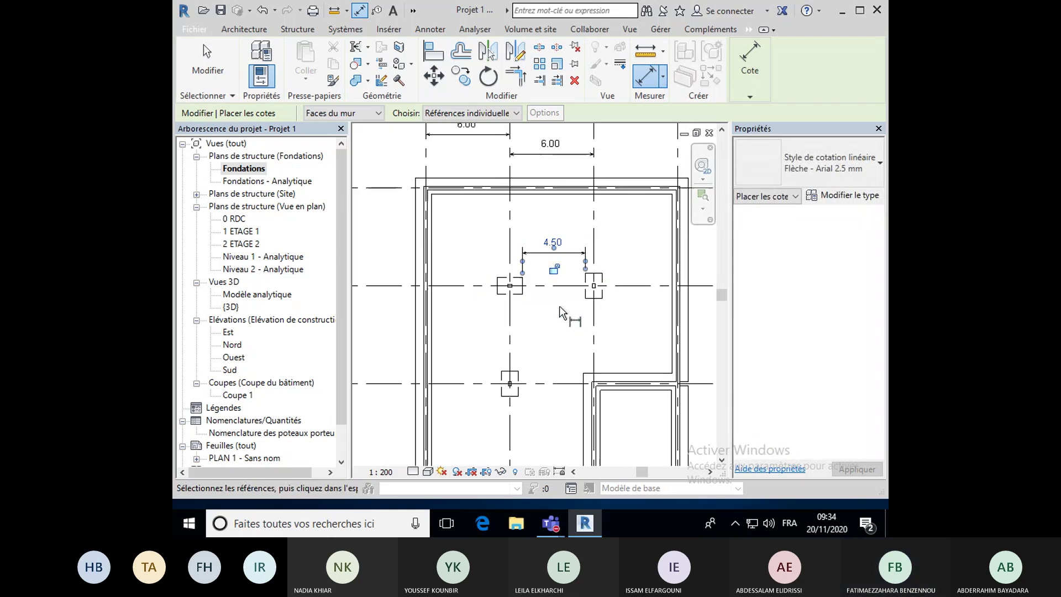
scroll(559, 306, "up", 3)
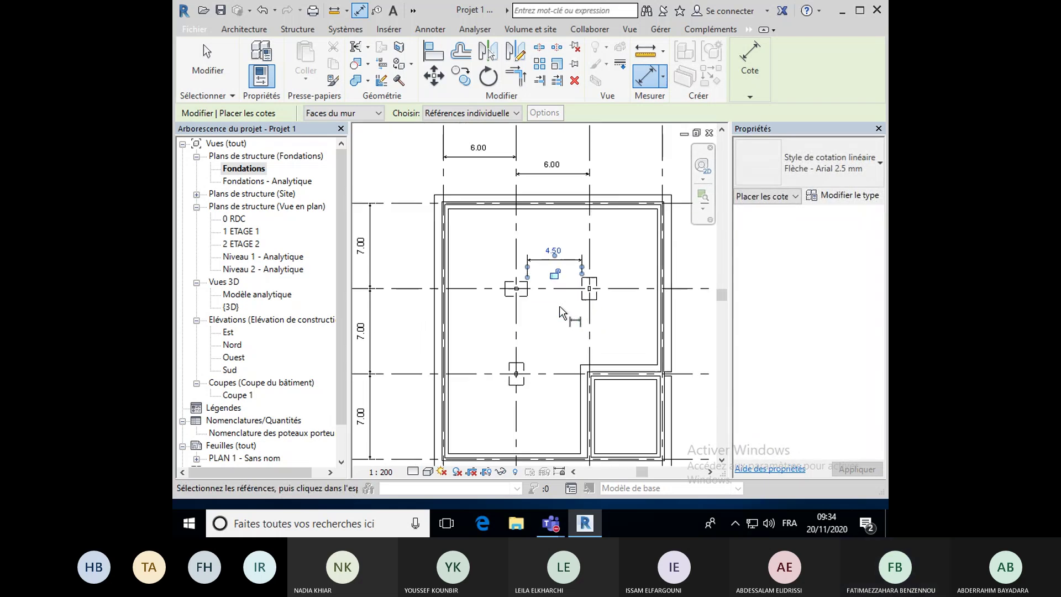
scroll(559, 307, "up", 1)
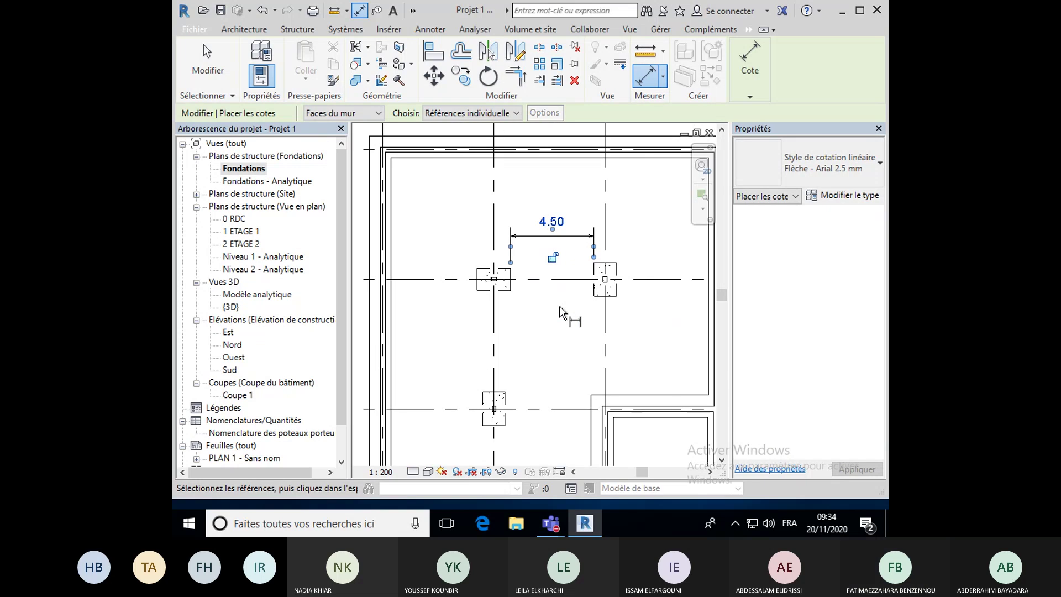
left_click(484, 290)
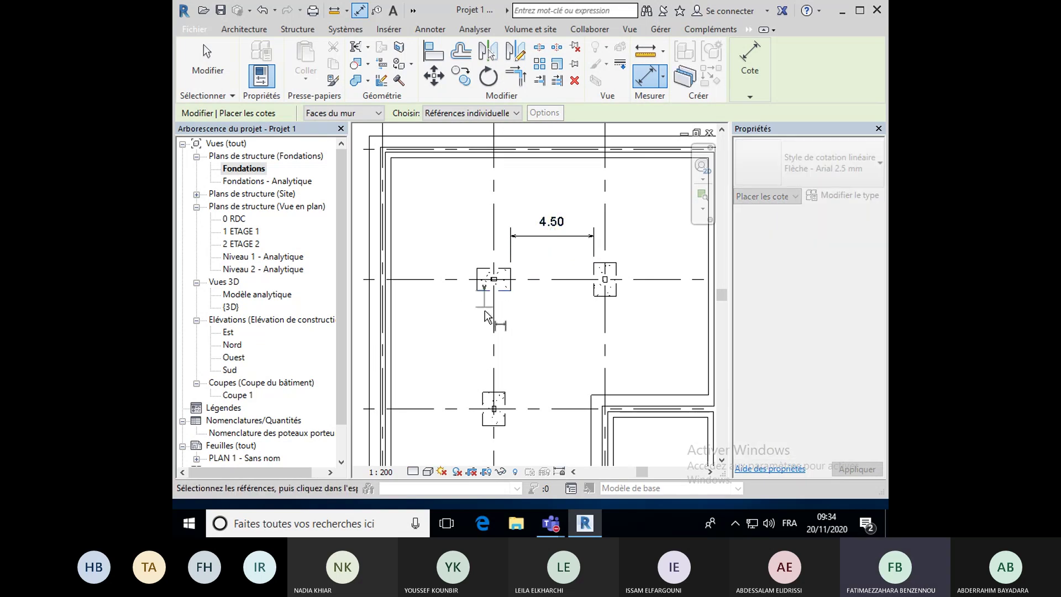
left_click(489, 396)
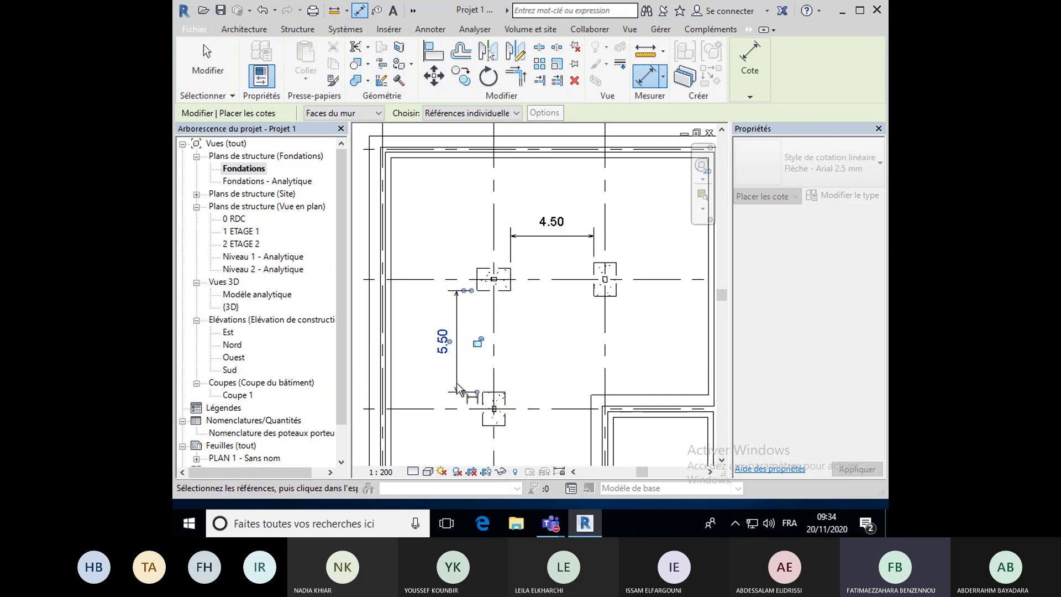
End the aligned dimensioning and review the placed footing dimensions against the grid dimensions on the Fondations plan.
left_click(457, 386)
key("Escape")
key("Escape")
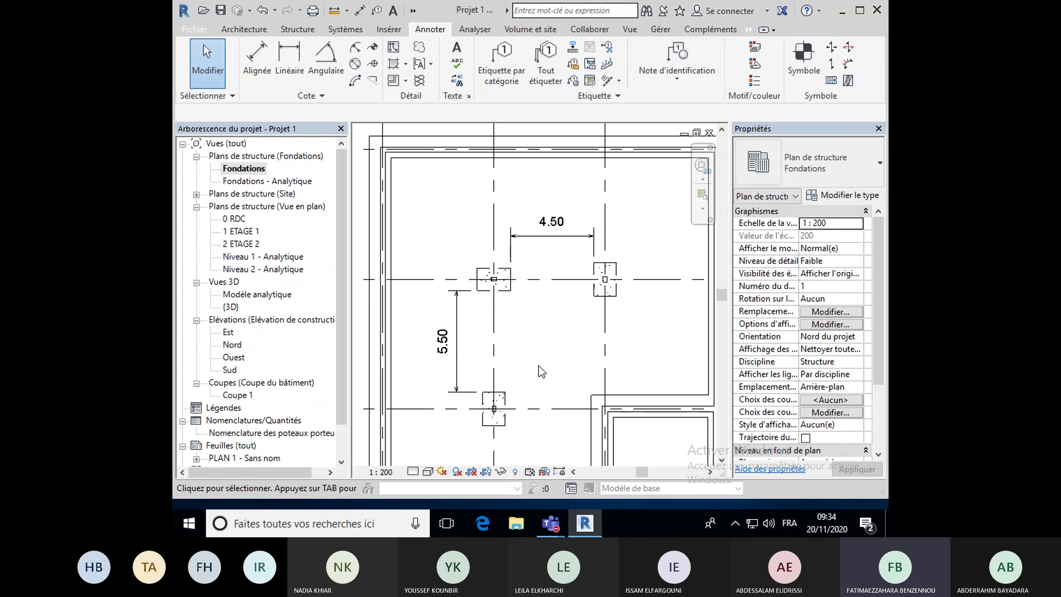
scroll(538, 366, "down", 3)
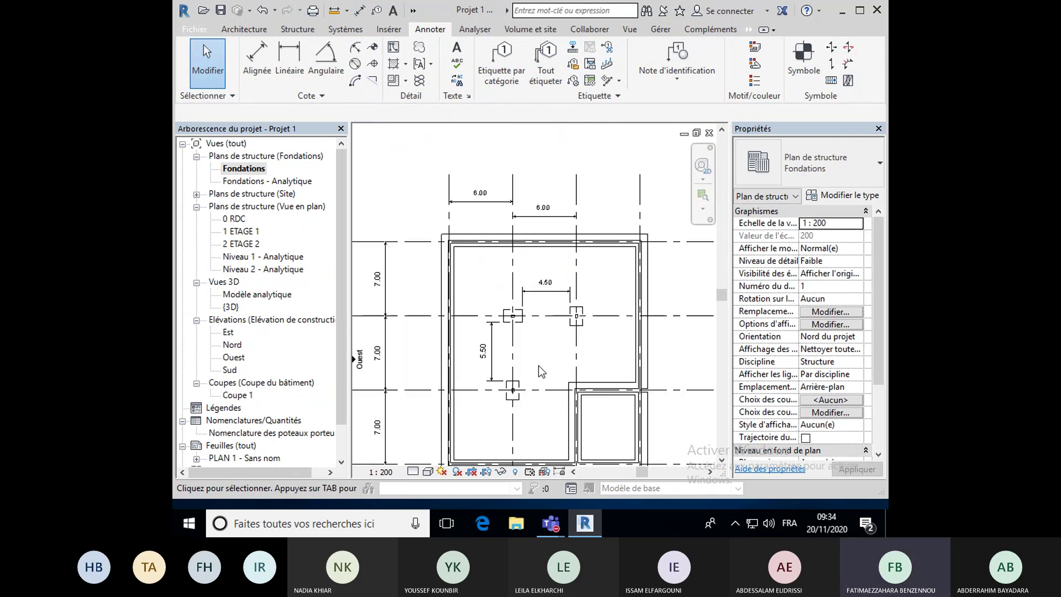
scroll(538, 366, "up", 3)
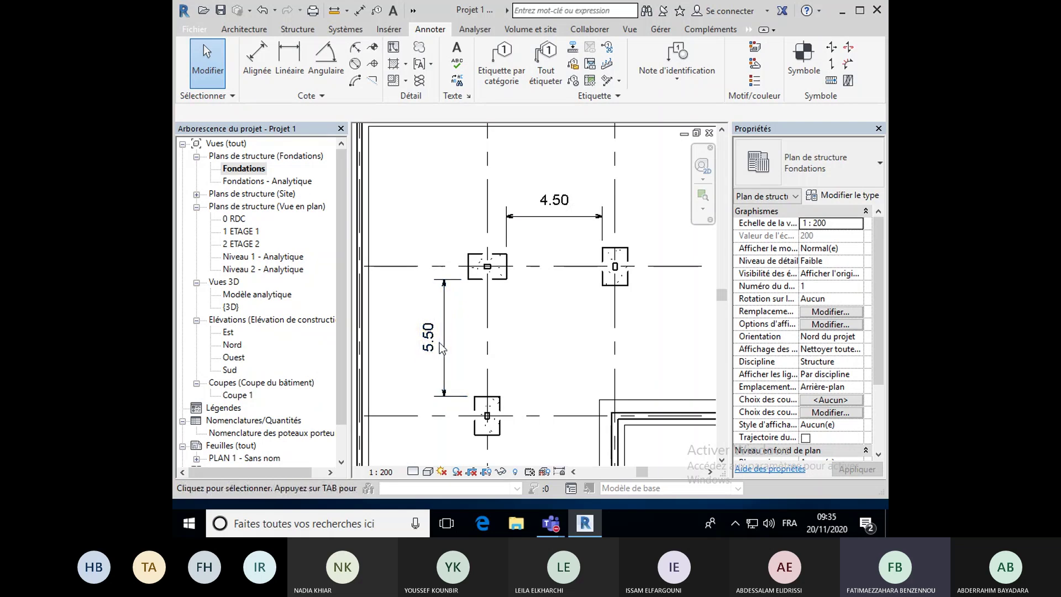
scroll(441, 347, "down", 2)
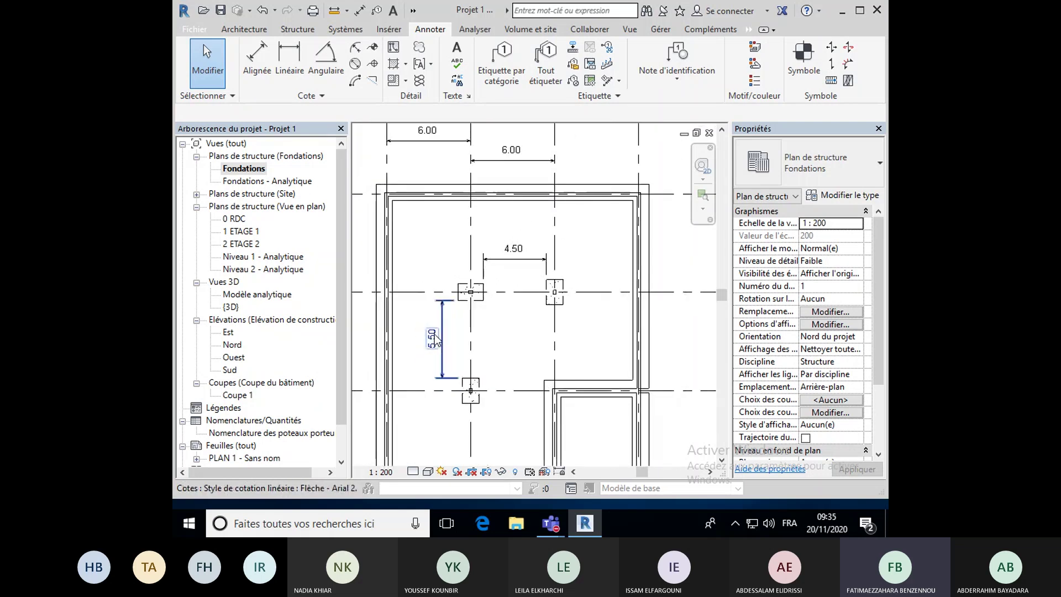
Open the type properties of the vertical dimension between the footings and review the available linear dimension types.
left_click(436, 340)
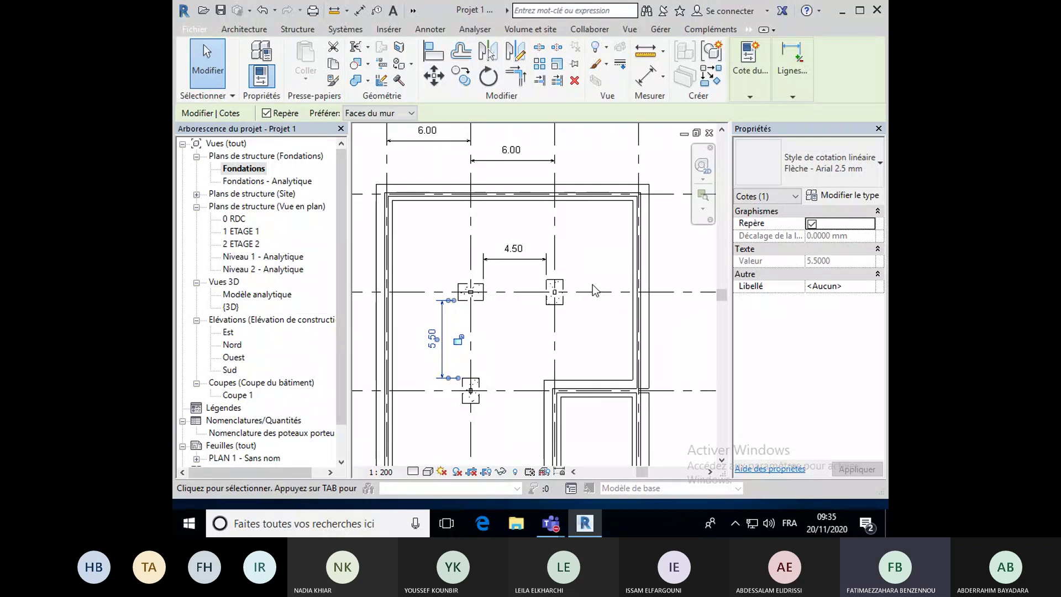
left_click(838, 196)
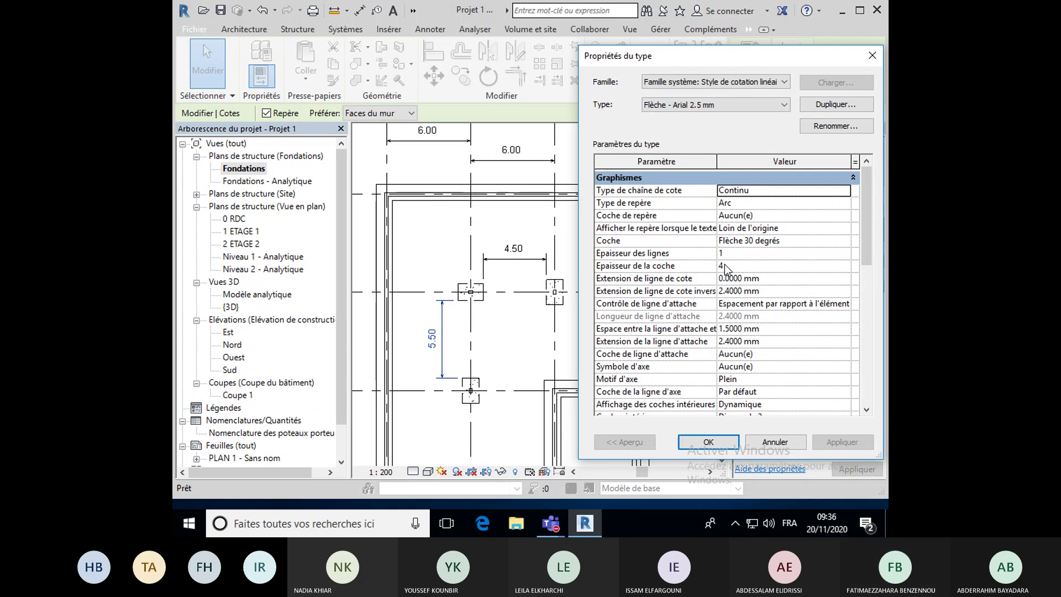
left_click_drag(810, 61, 613, 78)
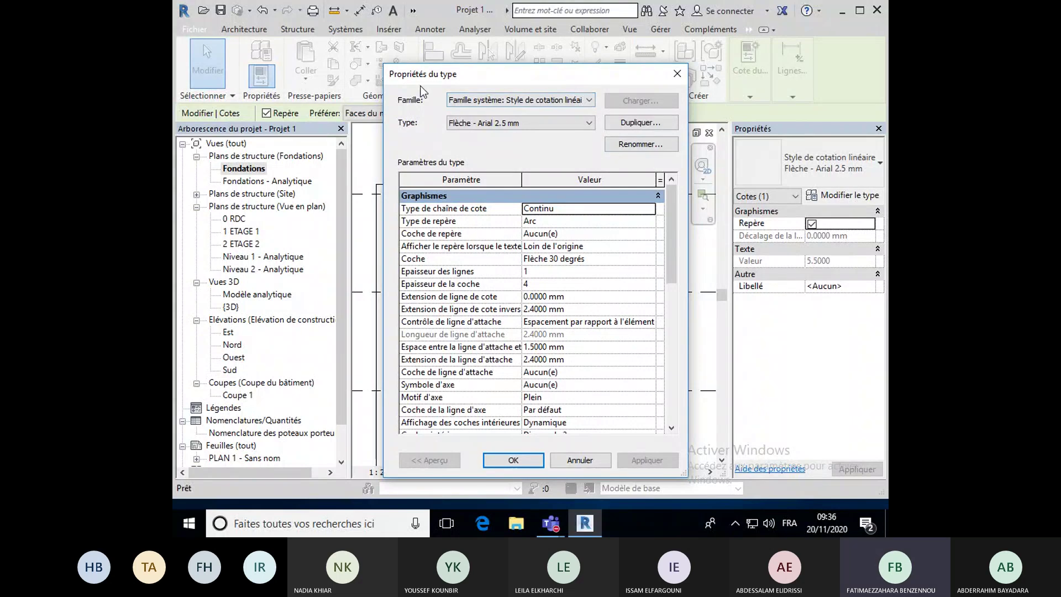
mouse_move(503, 77)
left_mouse_down()
mouse_move(746, 44)
mouse_move(687, 28)
left_mouse_up()
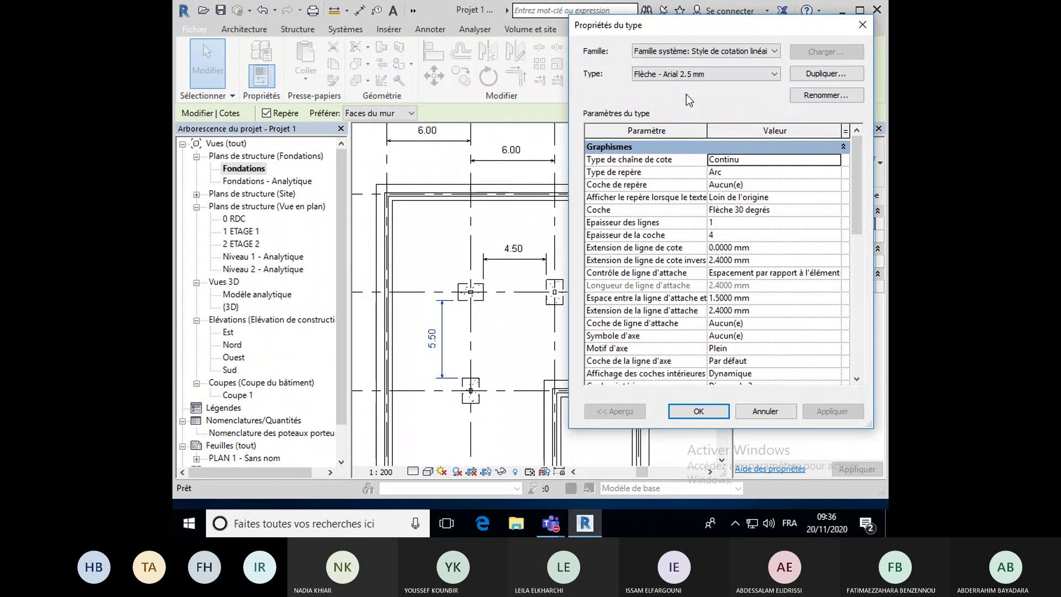
left_click(695, 74)
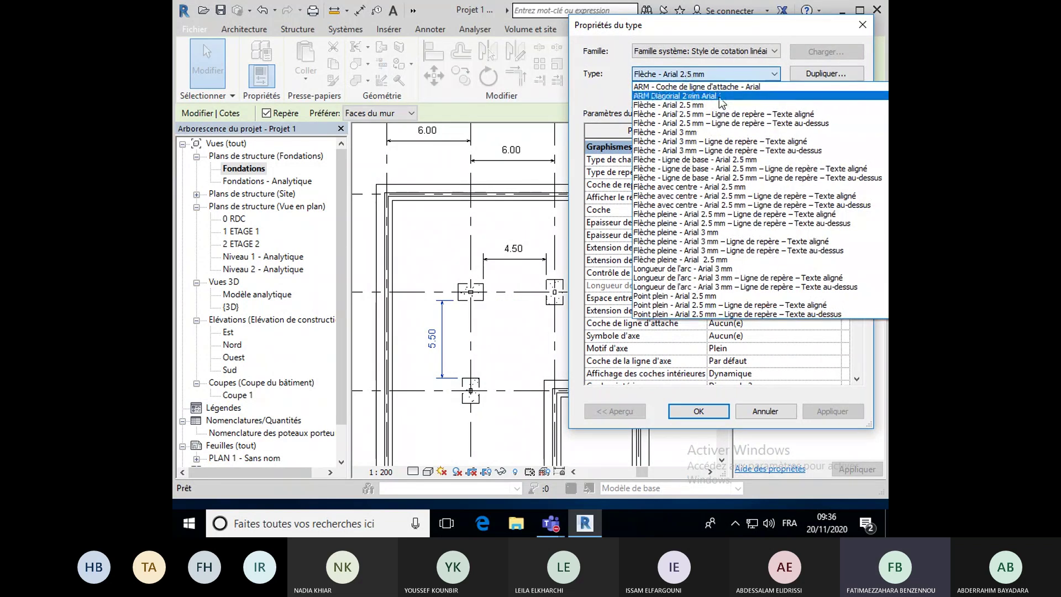
left_click(724, 76)
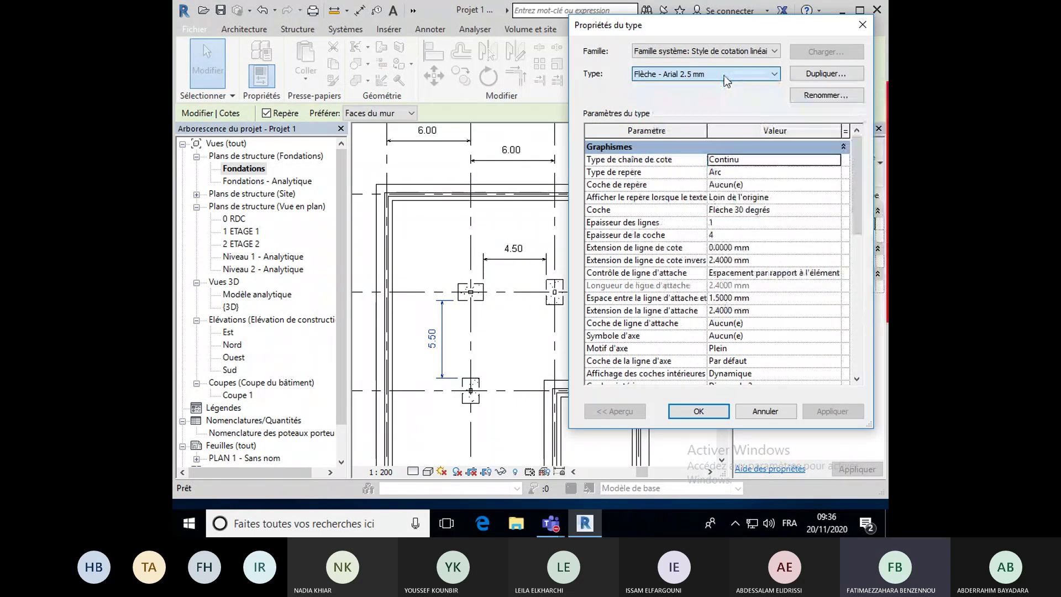
Rename the dimension type as "Flèche - Arial 4 mm".
left_click(801, 94)
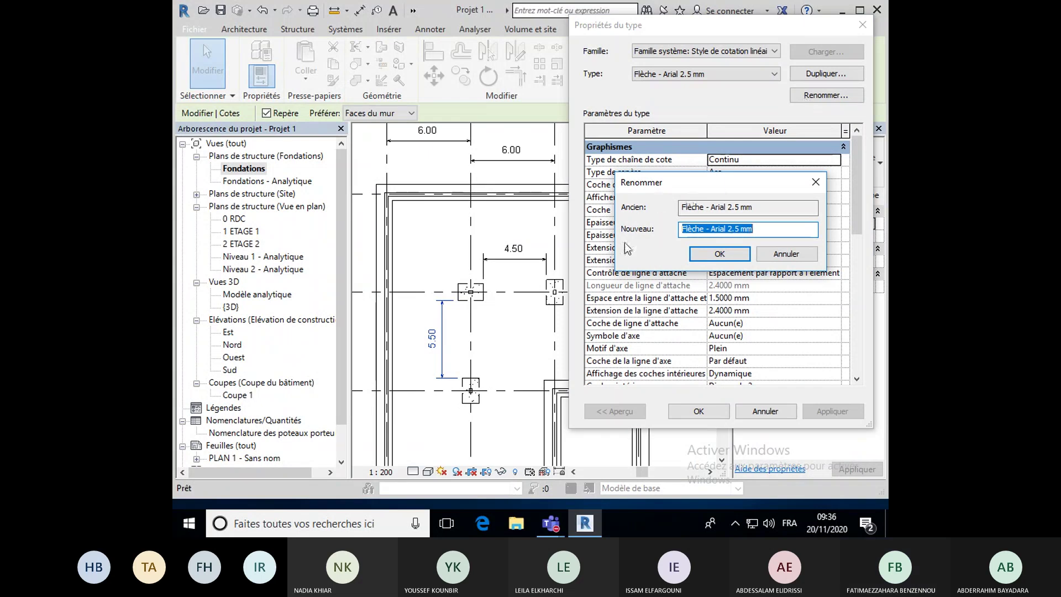
left_click(741, 230)
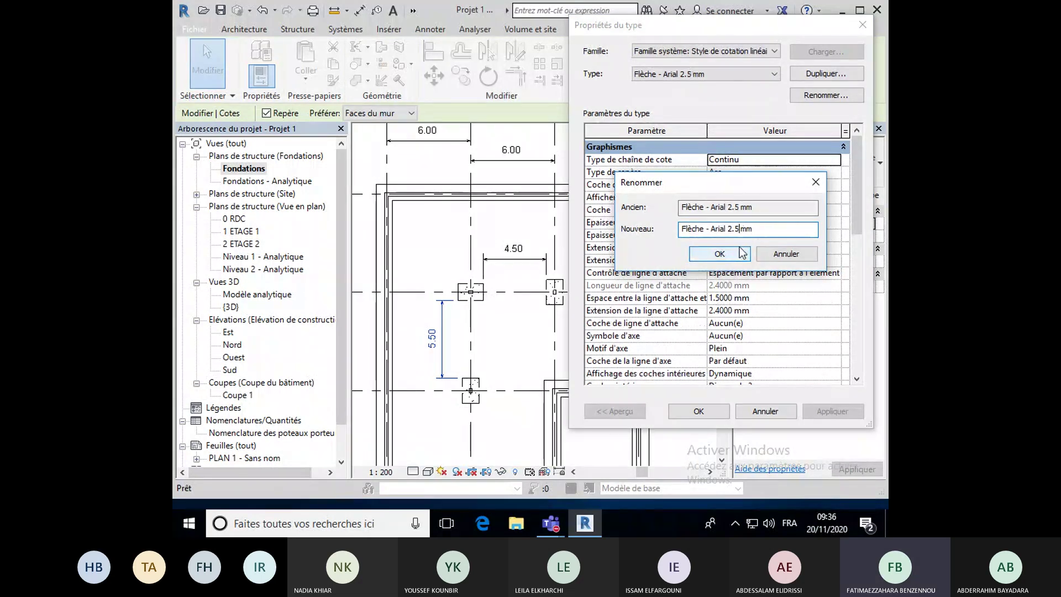
key("BackSpace")
key("BackSpace")
key("BackSpace")
type("4")
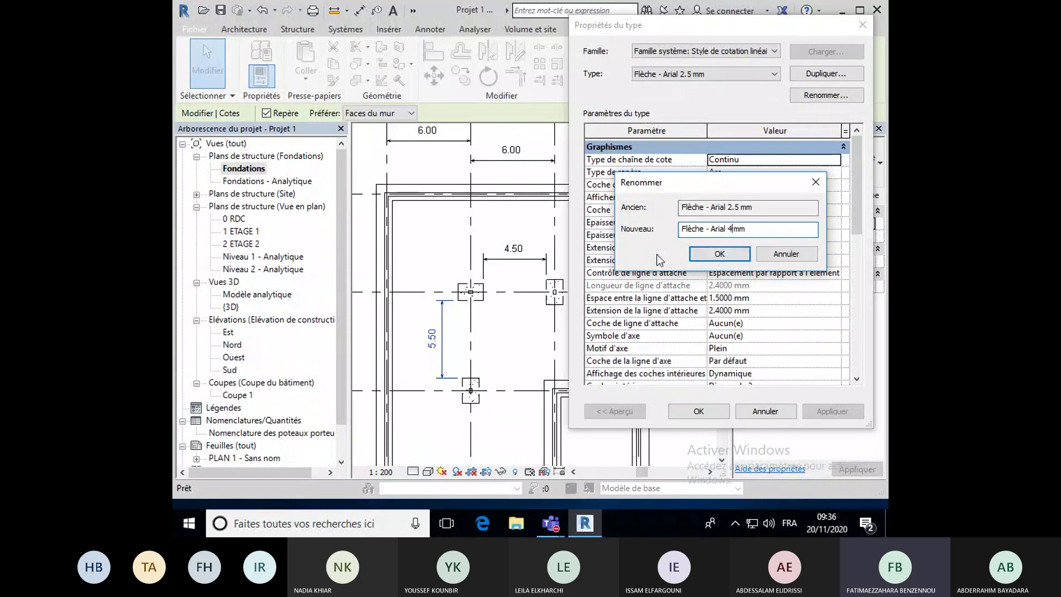
left_click(702, 257)
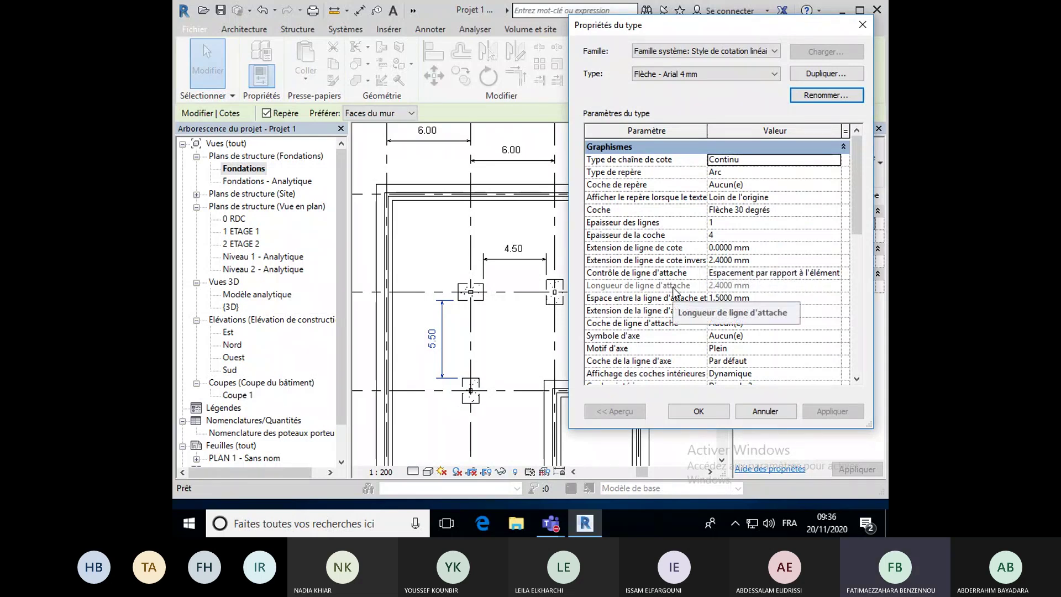
Set the dimension type's text size (Taille du texte) to 4 mm.
scroll(674, 292, "down", 1)
scroll(673, 289, "down", 3)
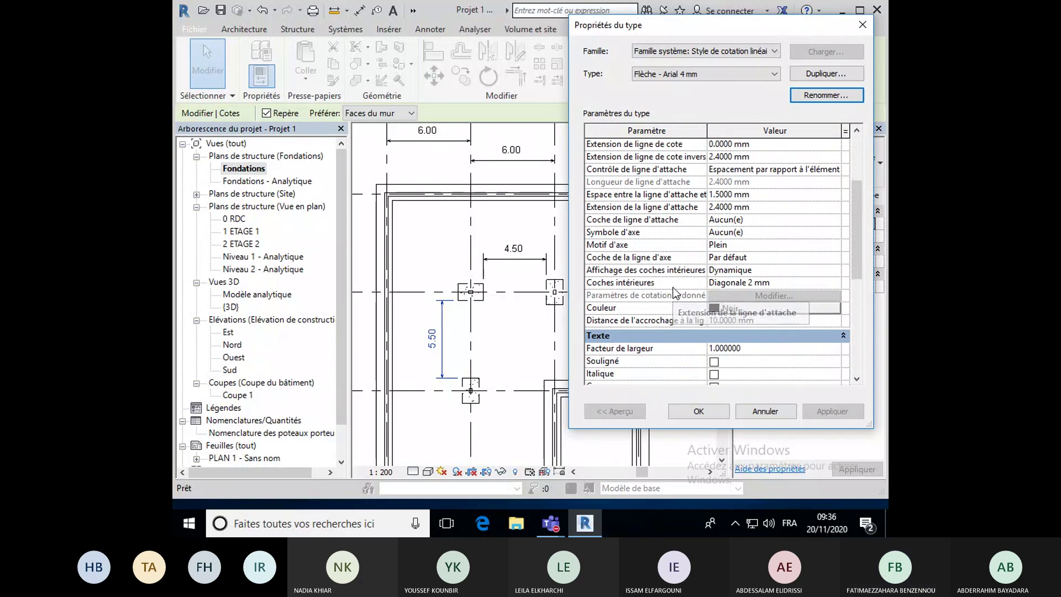
scroll(642, 297, "down", 1)
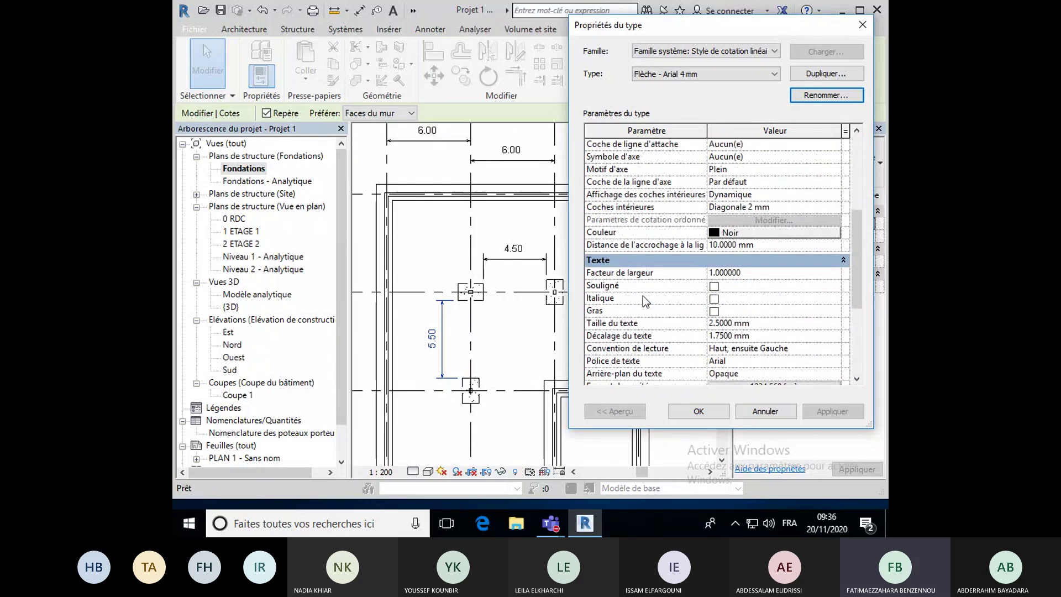
scroll(677, 286, "down", 1)
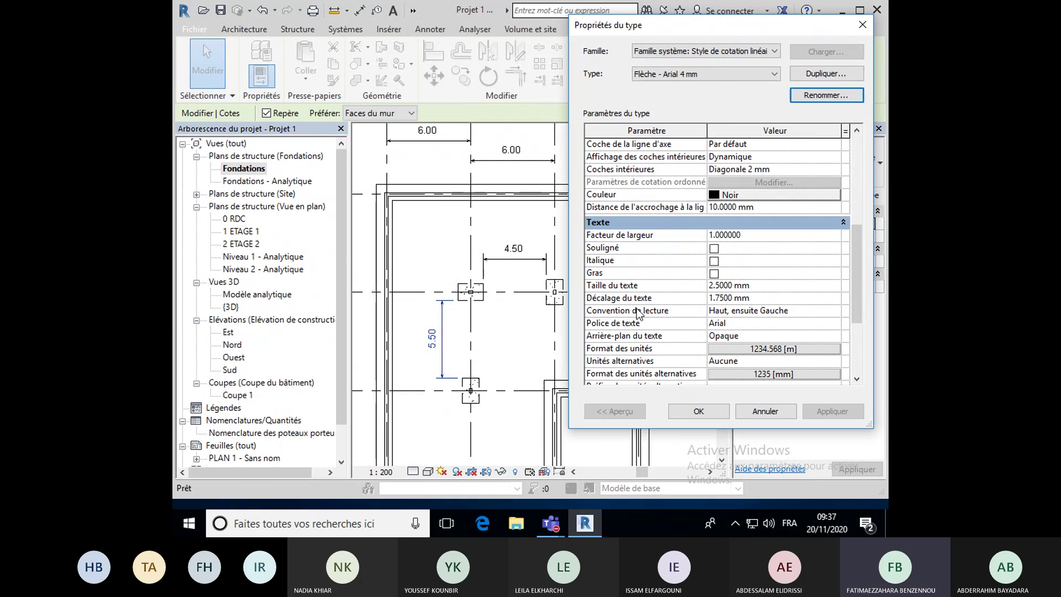
scroll(638, 312, "up", 5)
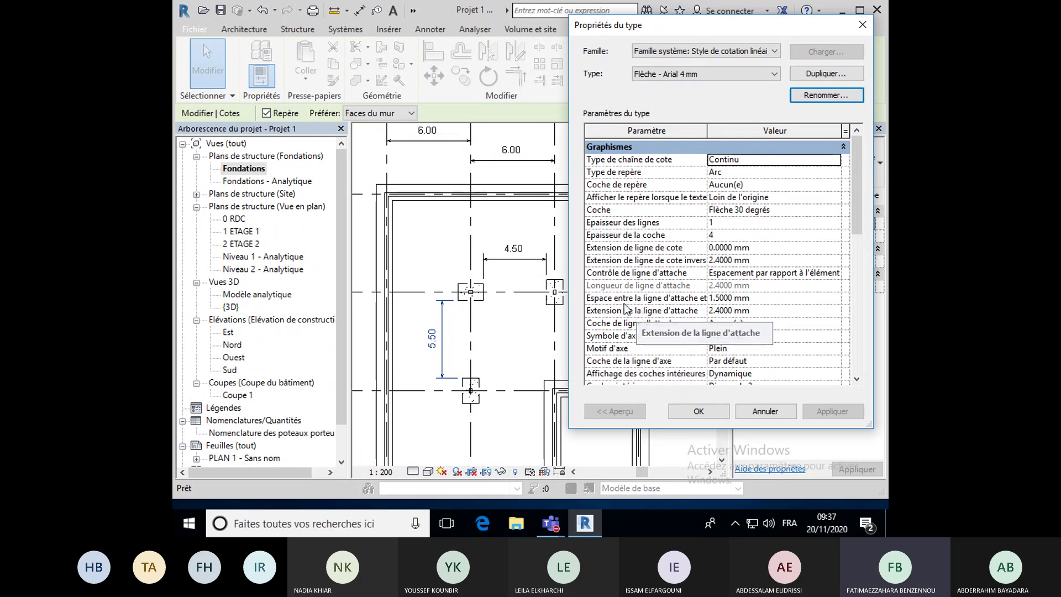
scroll(601, 303, "down", 4)
scroll(601, 302, "down", 2)
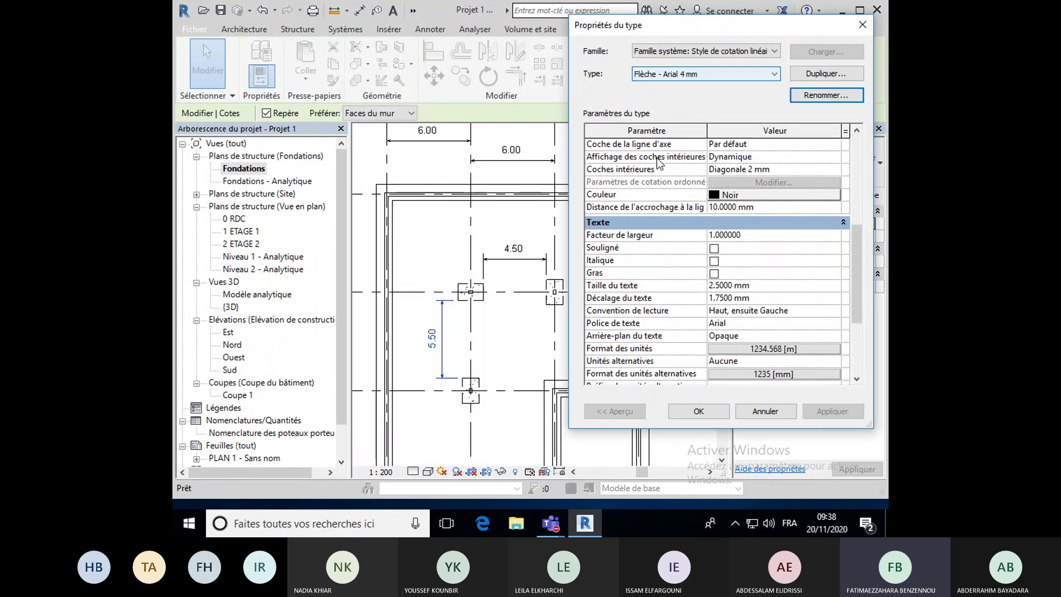
left_click(722, 287)
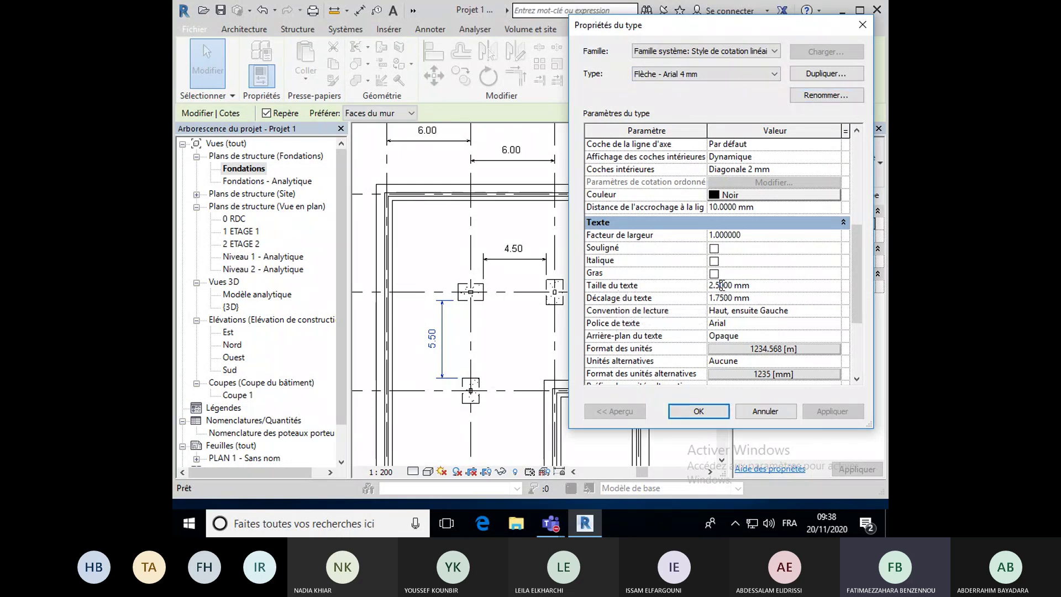
type("240")
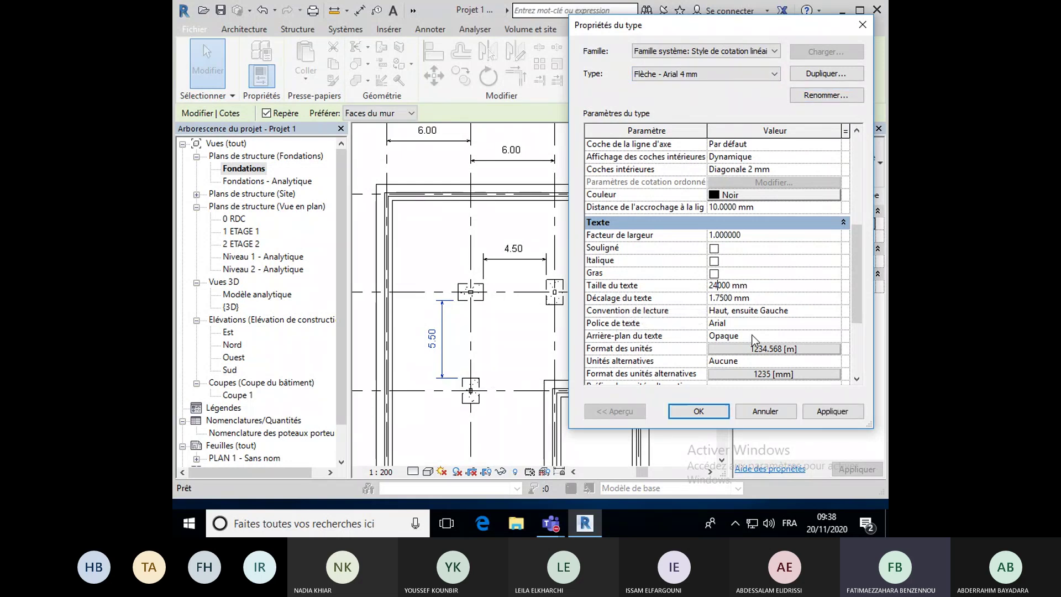
key("Delete")
key("Delete")
key("Delete")
key("Delete")
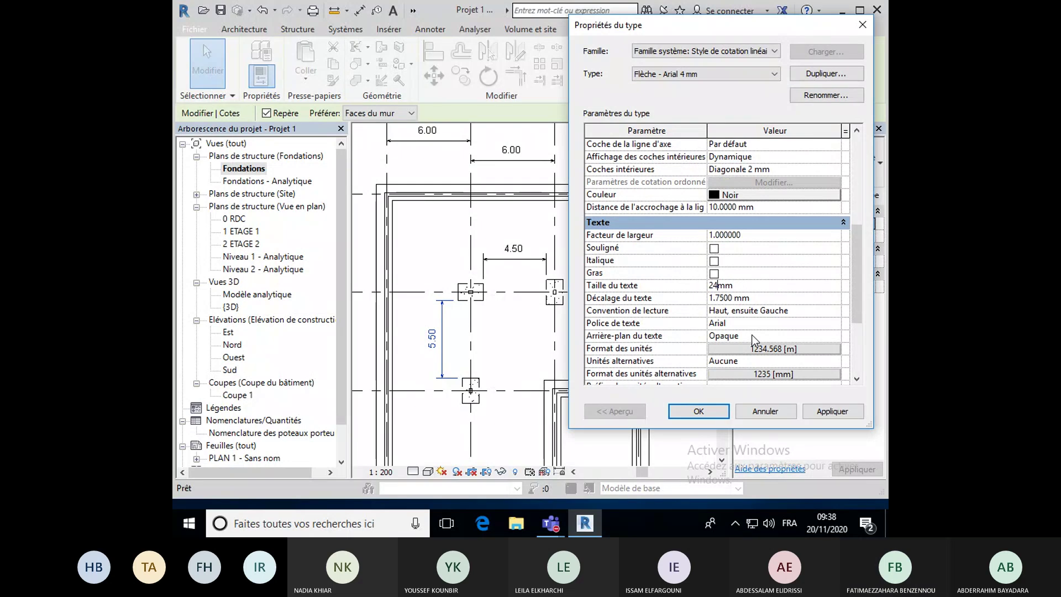
key("BackSpace")
key("BackSpace")
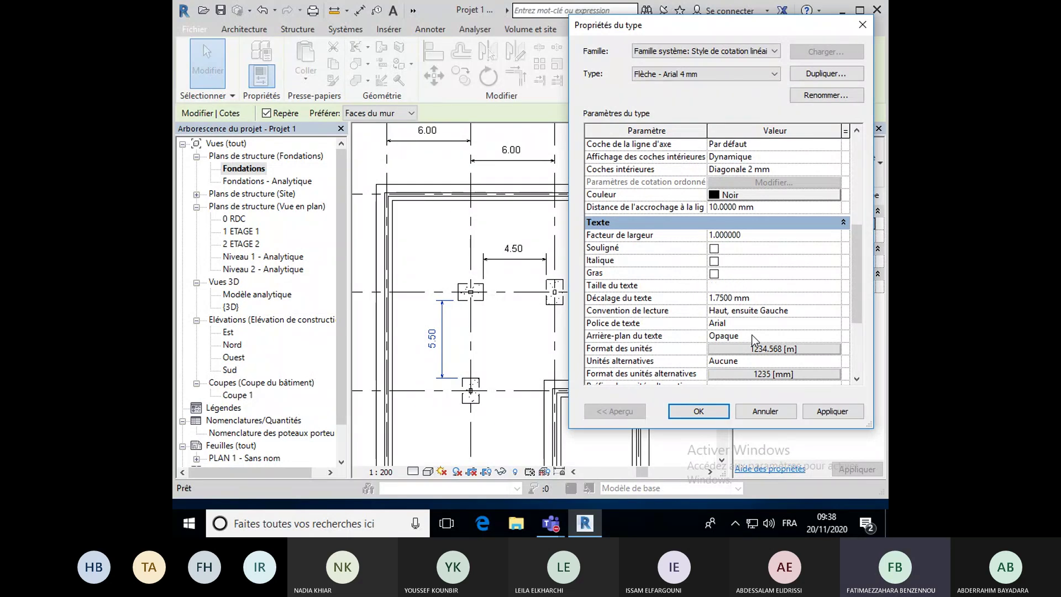
type("4")
key("Return")
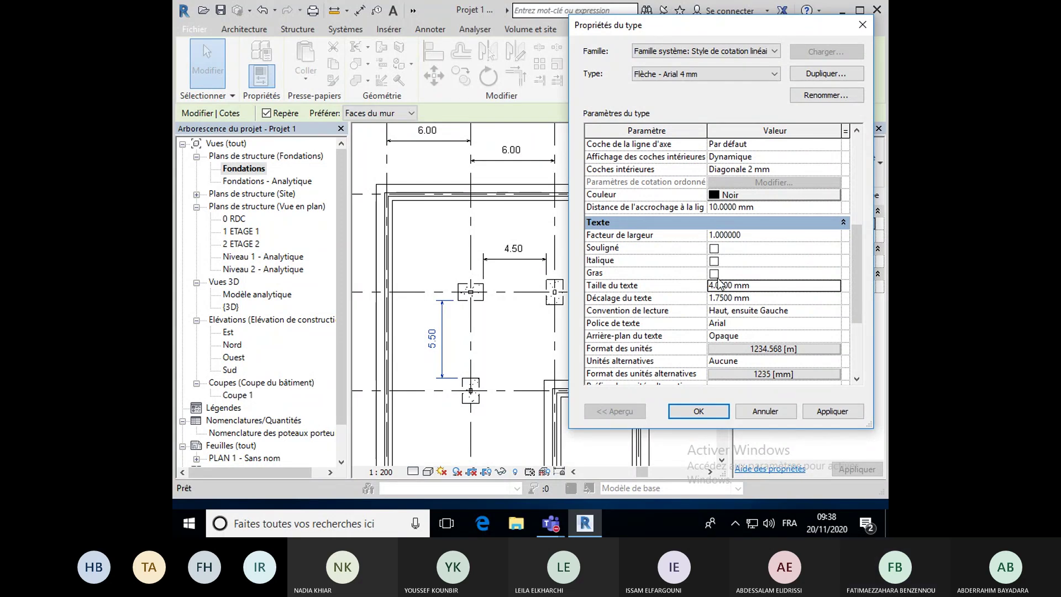
Set the rounding of the dimension type's unit format (Format des unités) to the nearest 1 cm.
scroll(718, 283, "down", 1)
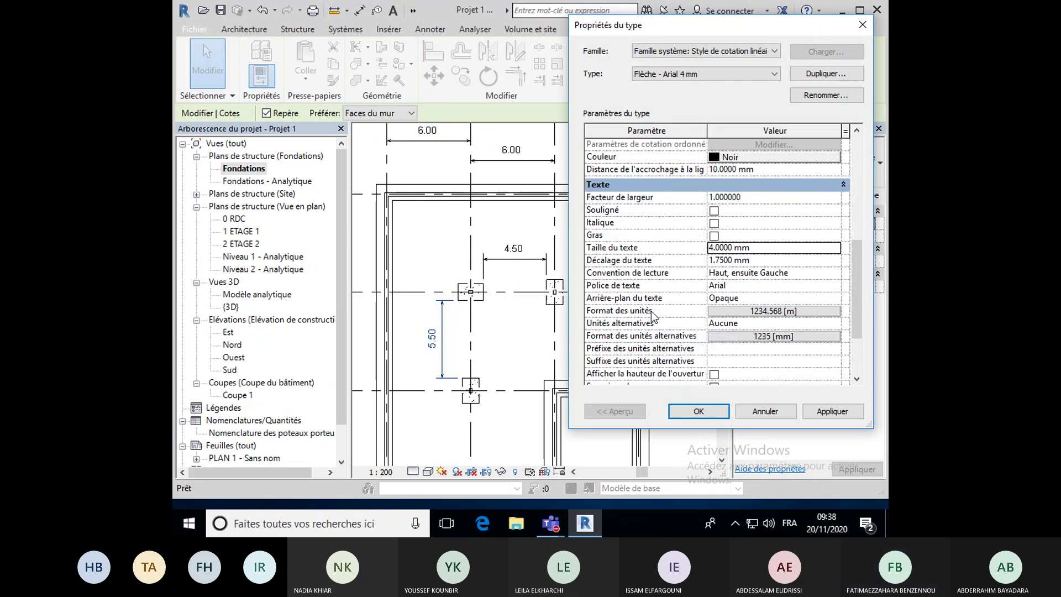
left_click(721, 310)
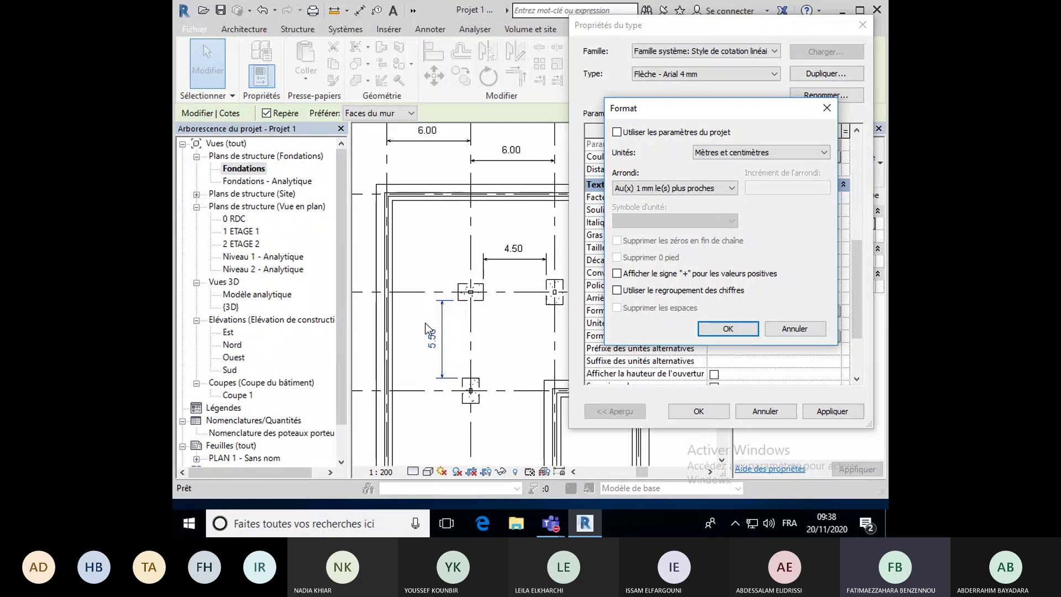
left_click(651, 187)
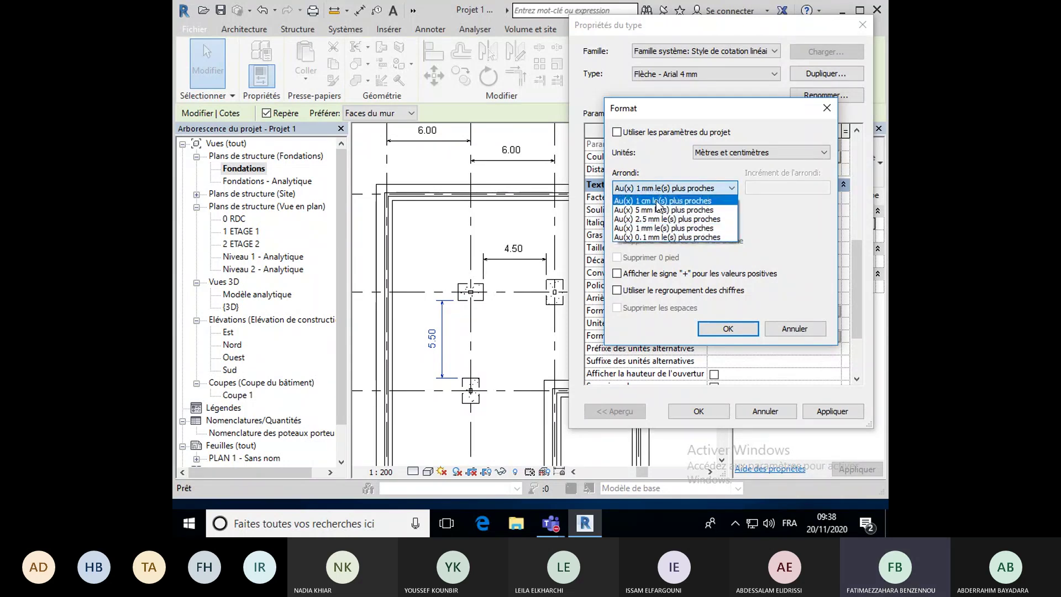
left_click(655, 200)
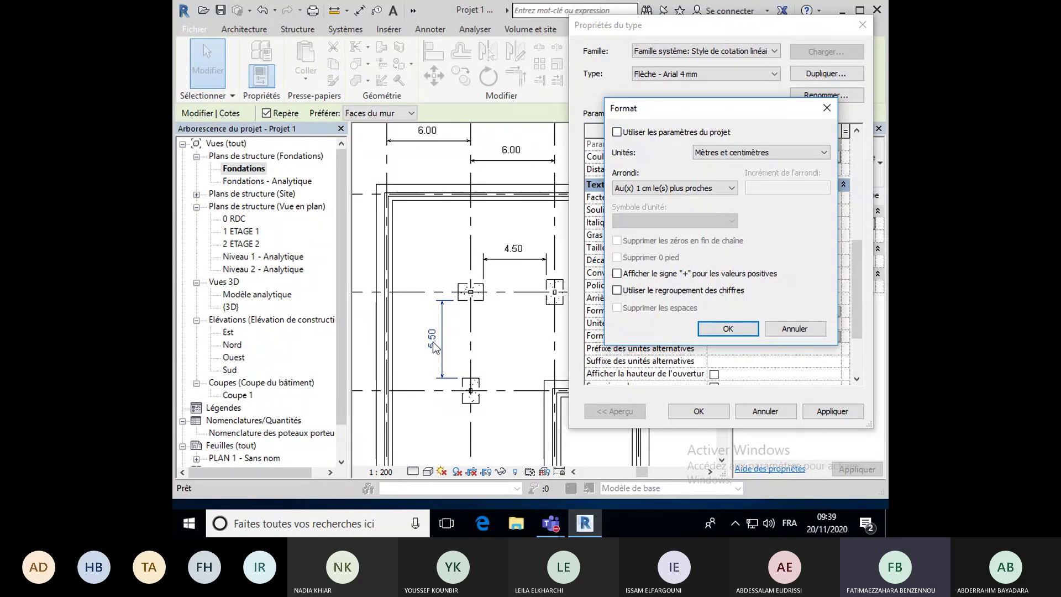
left_click(719, 330)
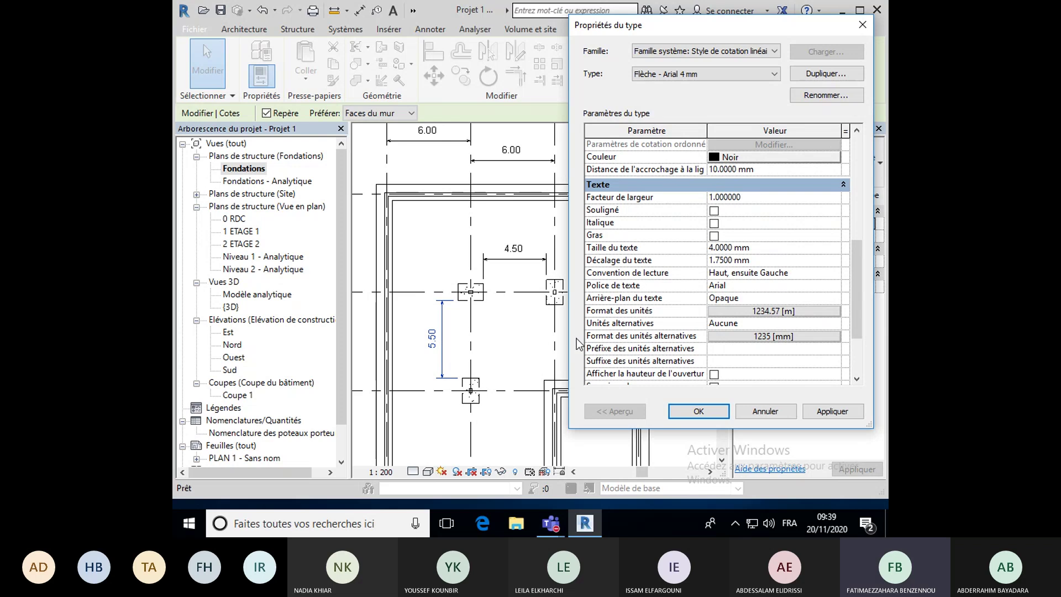
Set the dimension type's alternate unit format (Format des unités alternatives) to Mètres with 2 décimales.
left_click(743, 335)
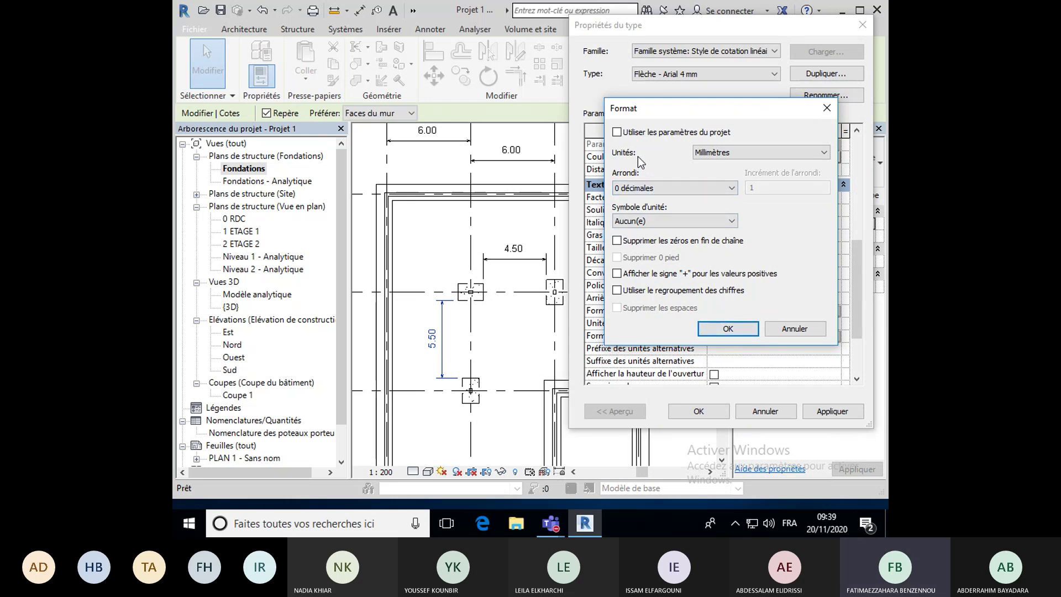
left_click(713, 159)
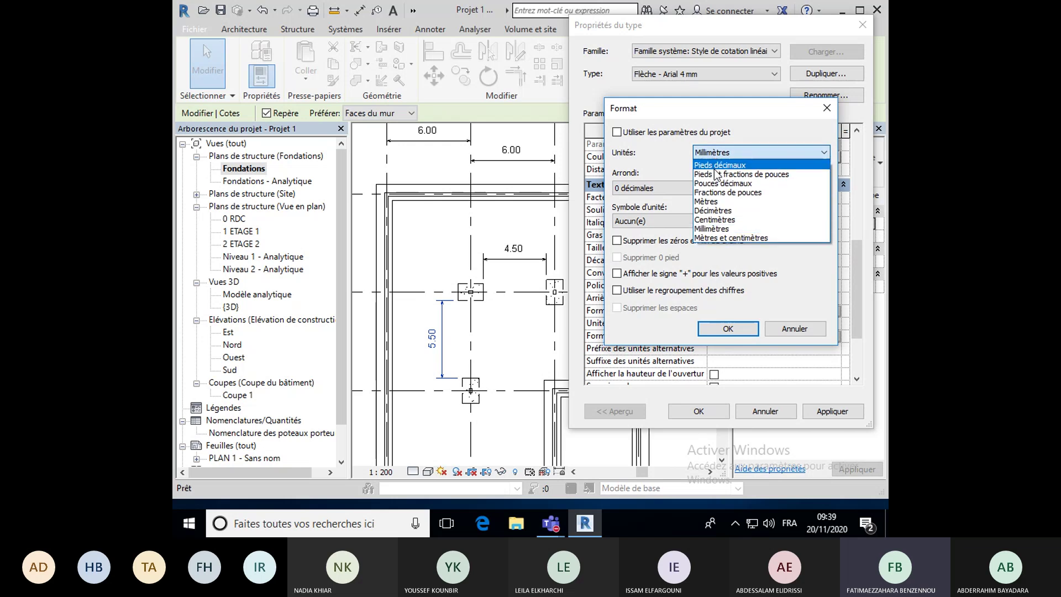
left_click(710, 201)
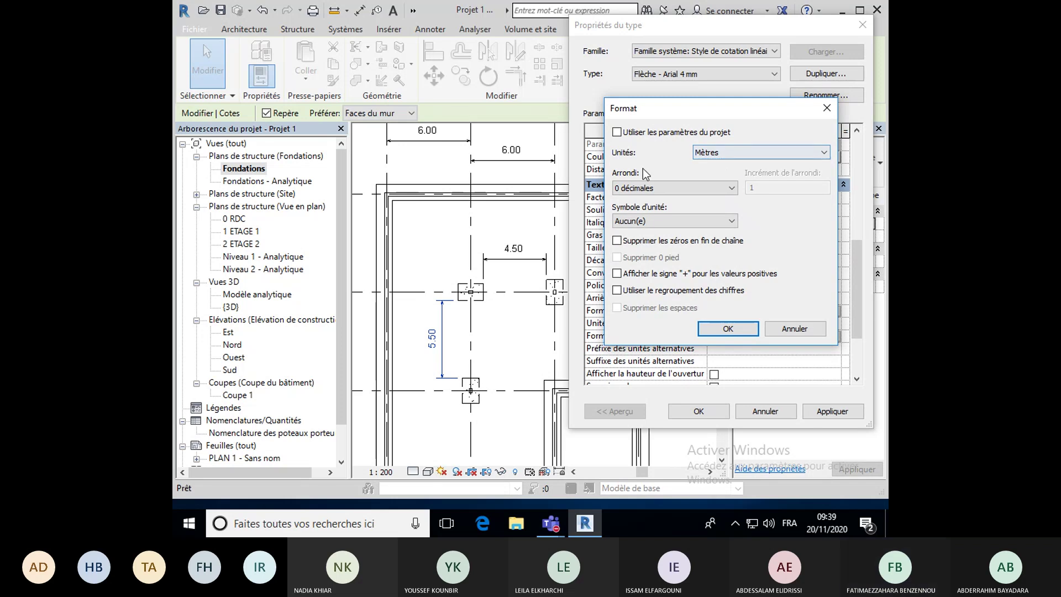
left_click(641, 188)
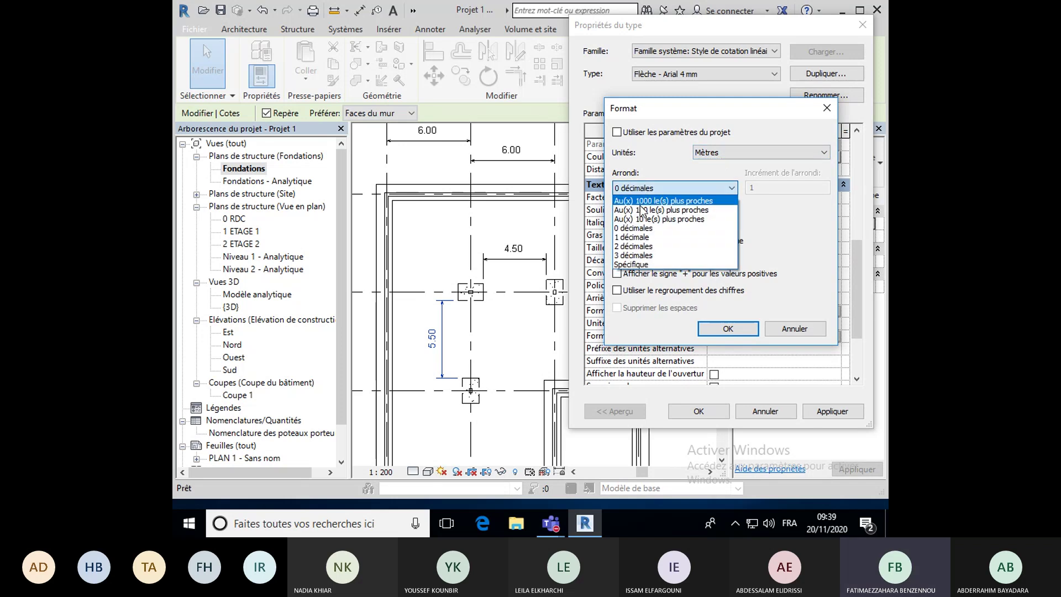
left_click(658, 246)
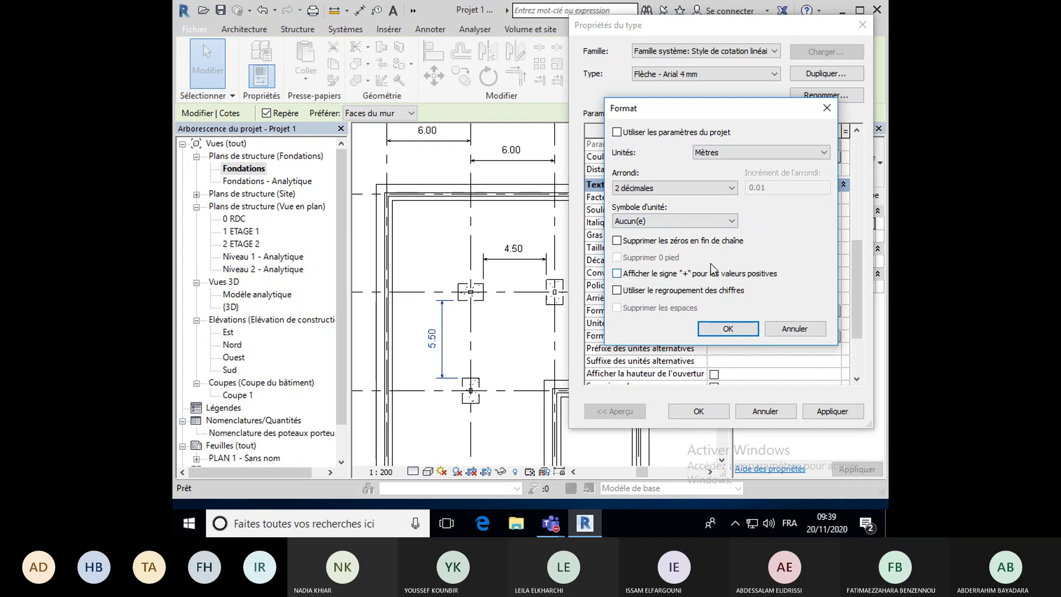
left_click(712, 327)
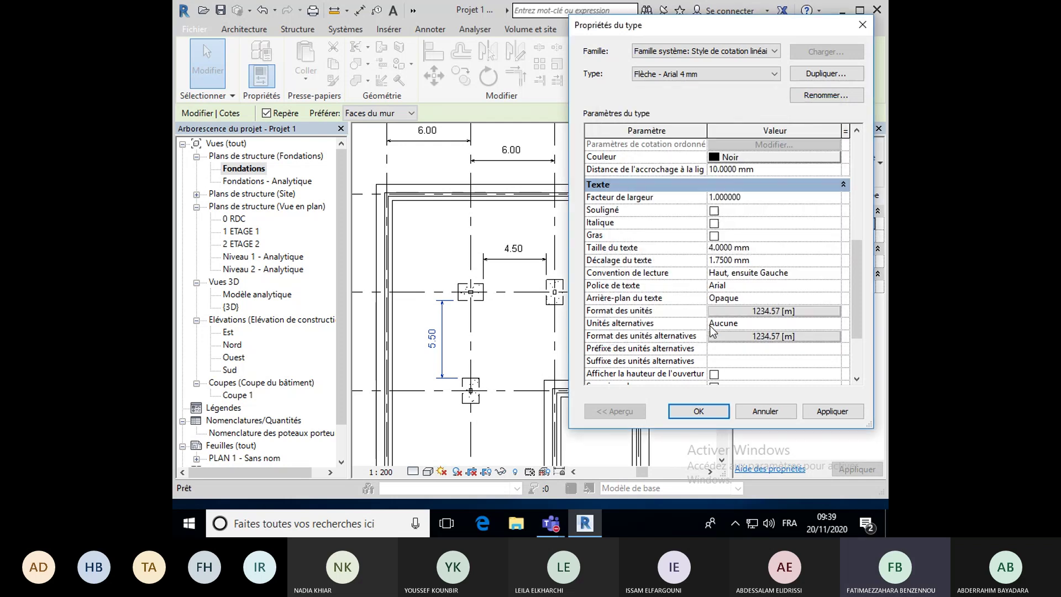
Apply the dimension type changes and check the dimensions along the west side of the Fondations plan.
left_click(699, 410)
scroll(524, 354, "down", 5)
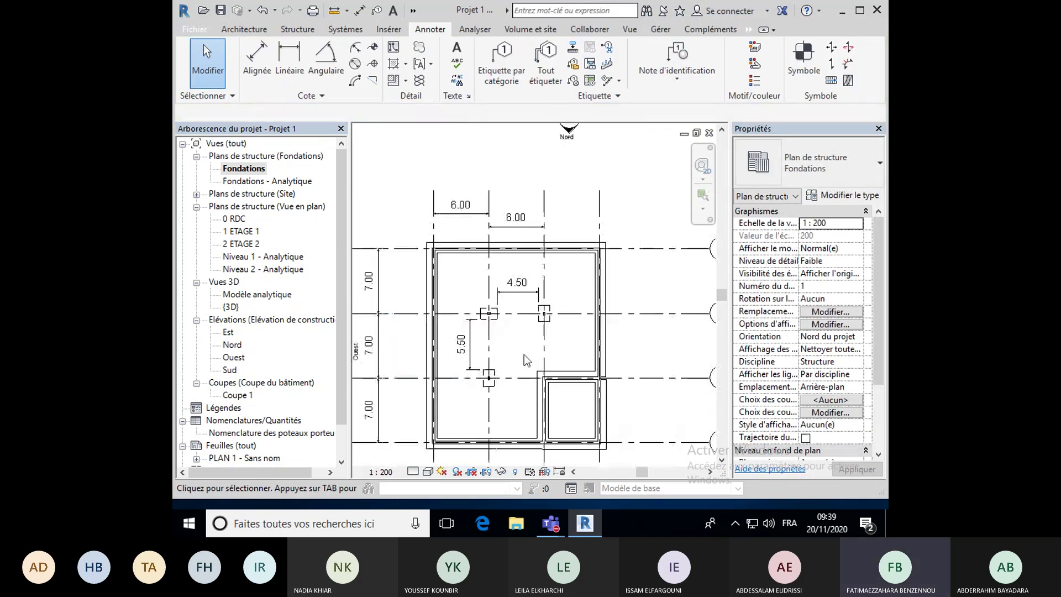
scroll(398, 351, "up", 6)
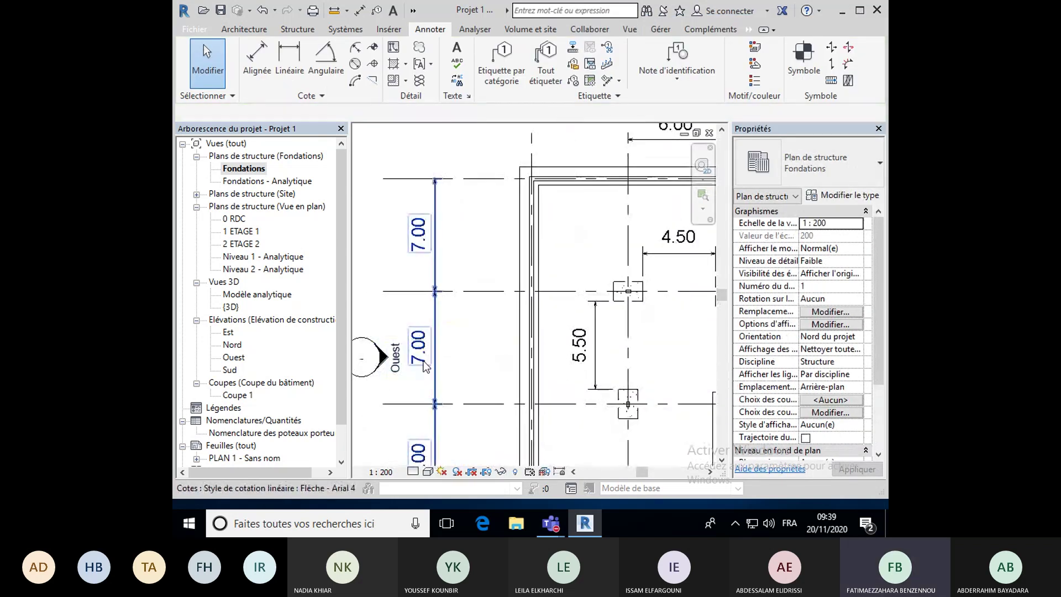
scroll(536, 345, "down", 3)
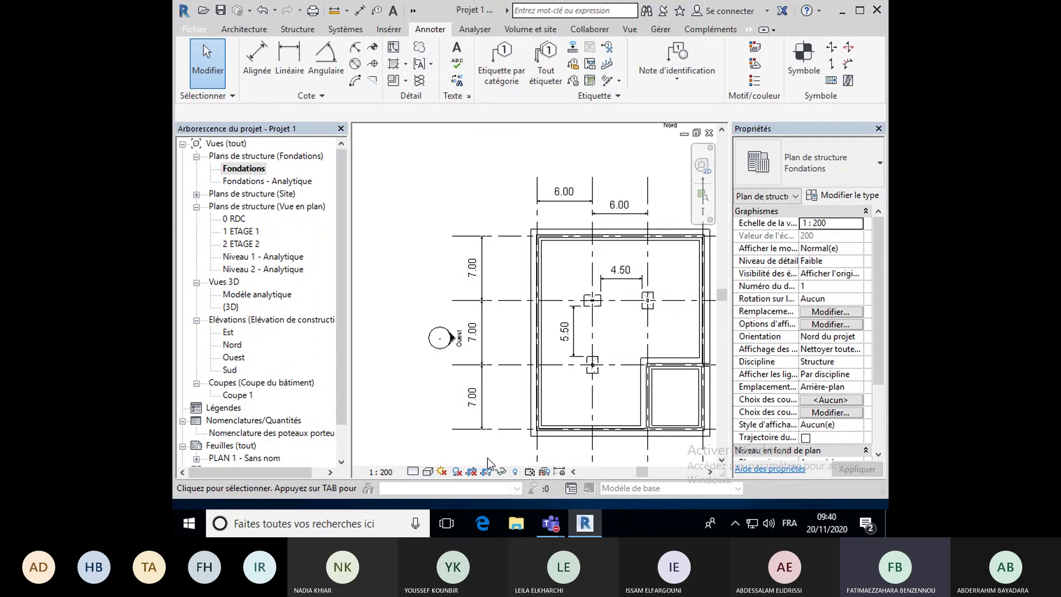
Set up a BETON 25 cm load-bearing wall (Mur porteur) with Hauteur constrained up to level 0 RDC.
middle_click_drag(479, 442, 608, 436)
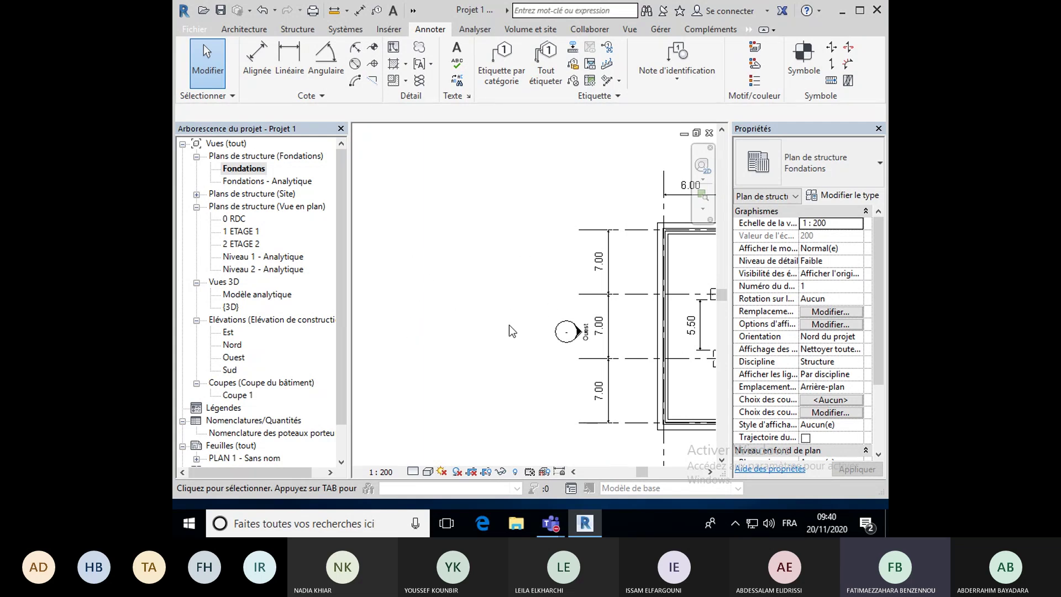
left_click(284, 31)
left_click(310, 47)
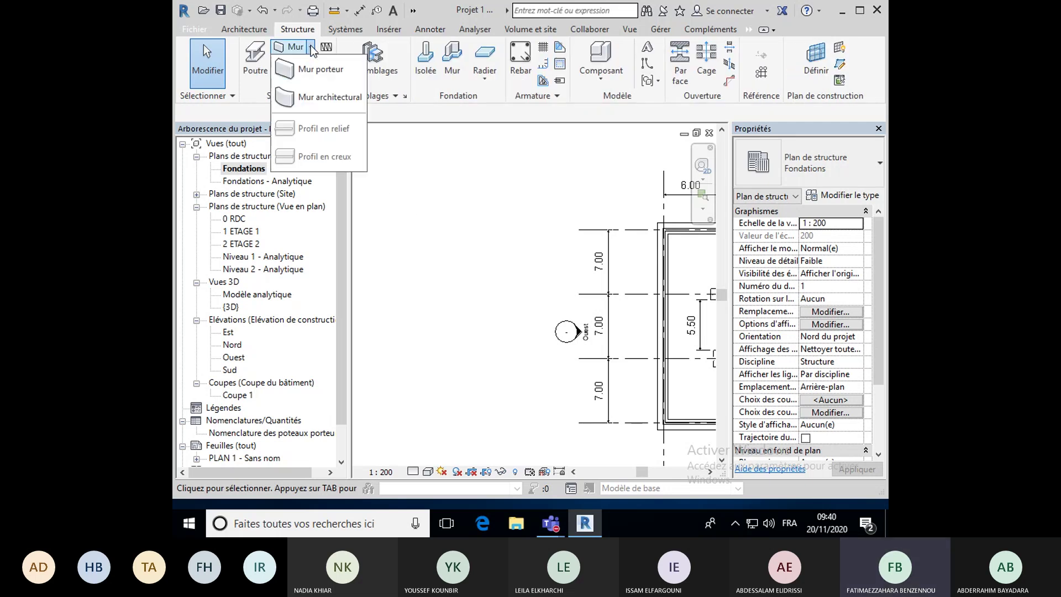
left_click(308, 68)
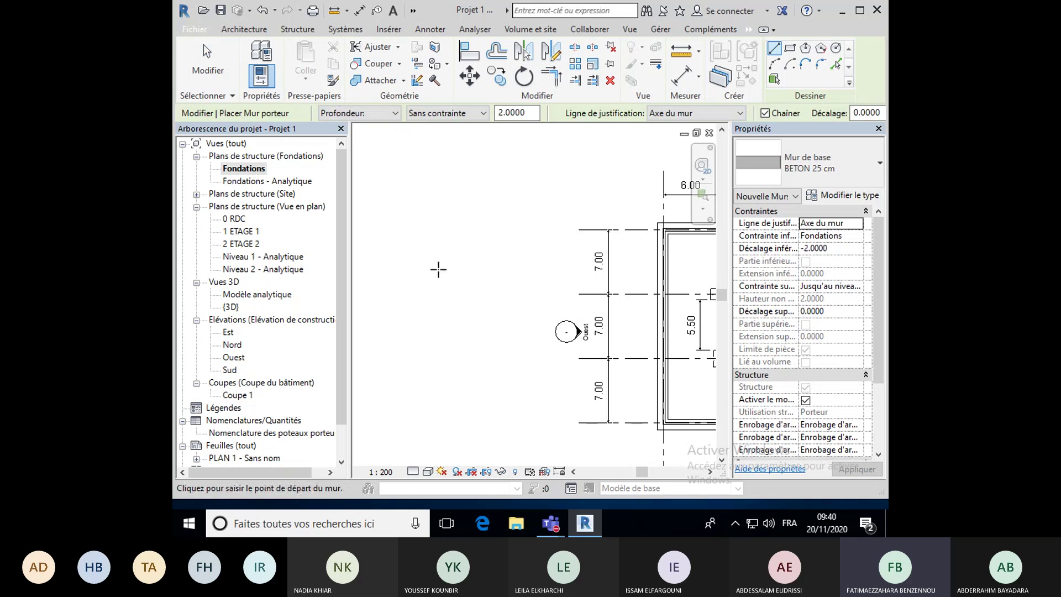
left_click(357, 114)
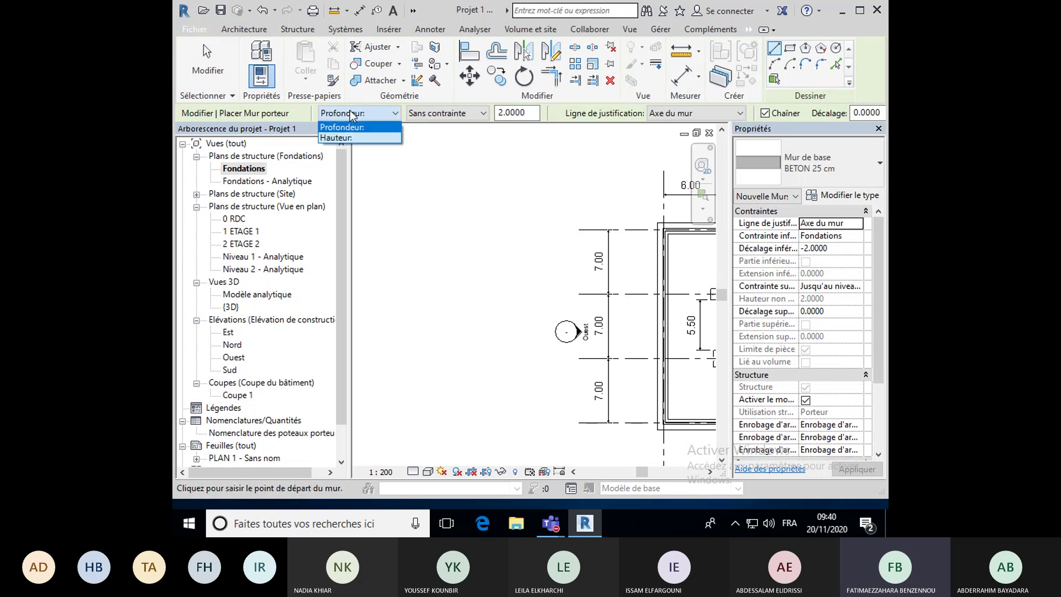
left_click(350, 138)
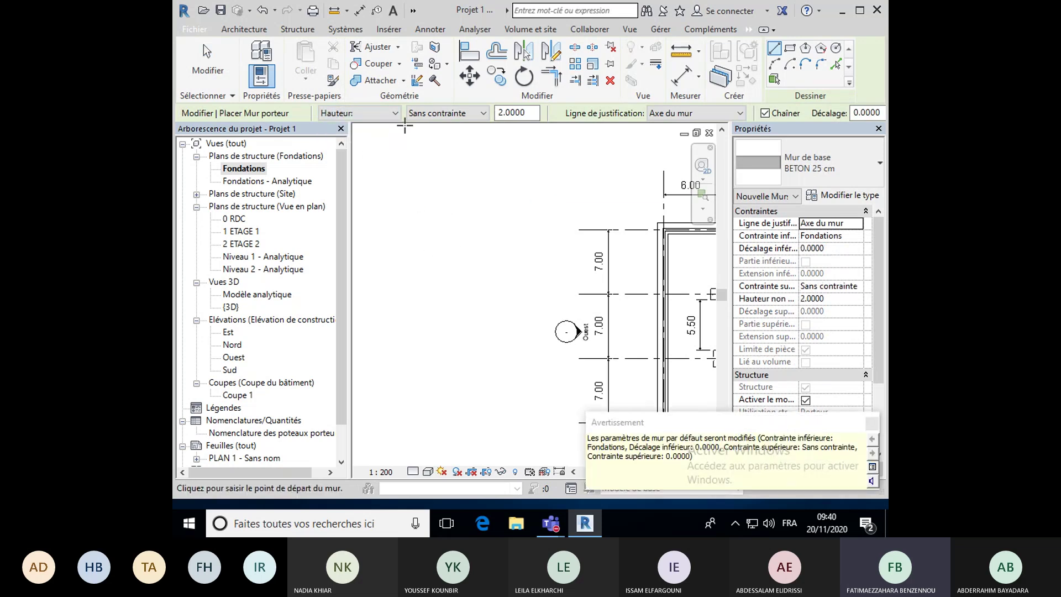
left_click(445, 114)
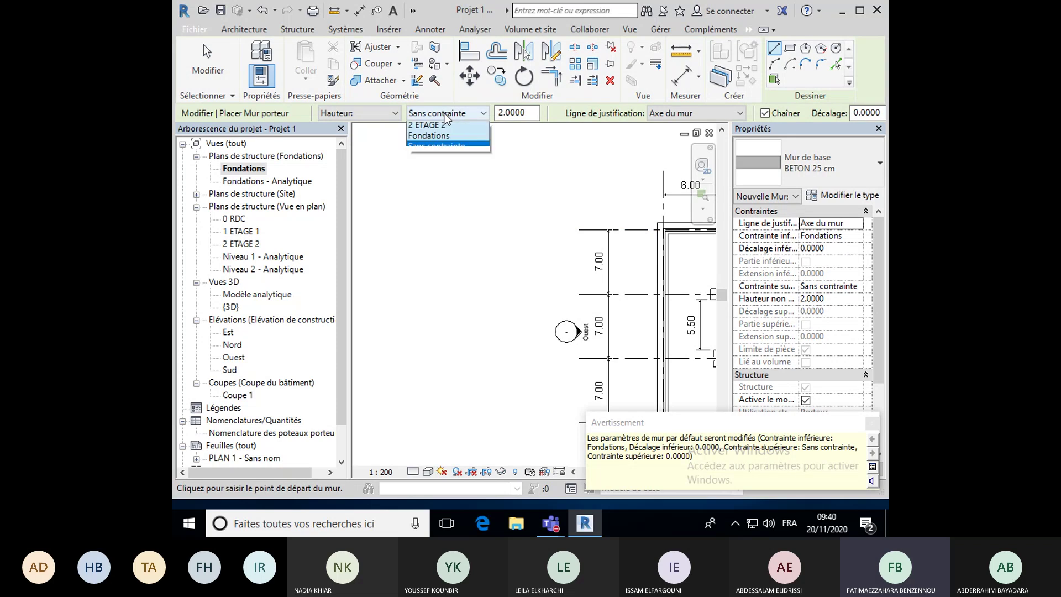
left_click(445, 114)
left_click(445, 114)
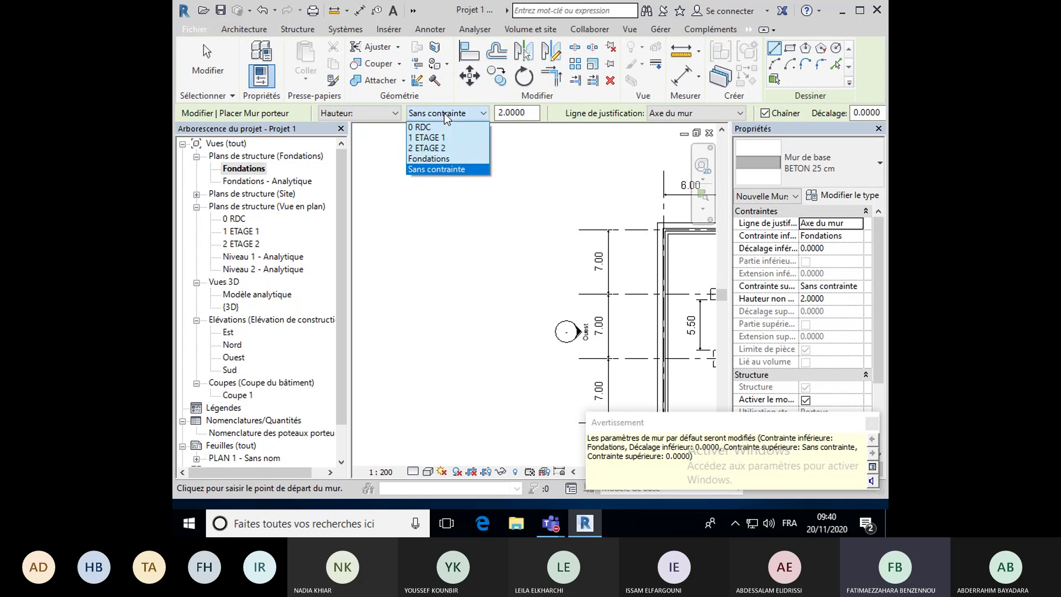
left_click(443, 127)
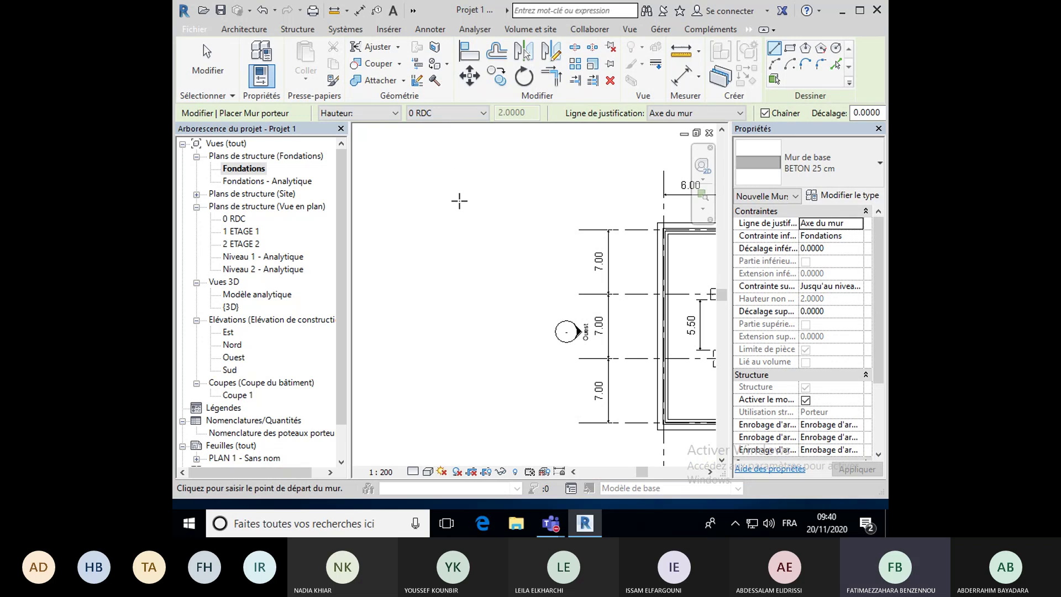
Try to draw a vertical load-bearing wall in the empty area west of the Ouest elevation marker.
left_click(396, 270)
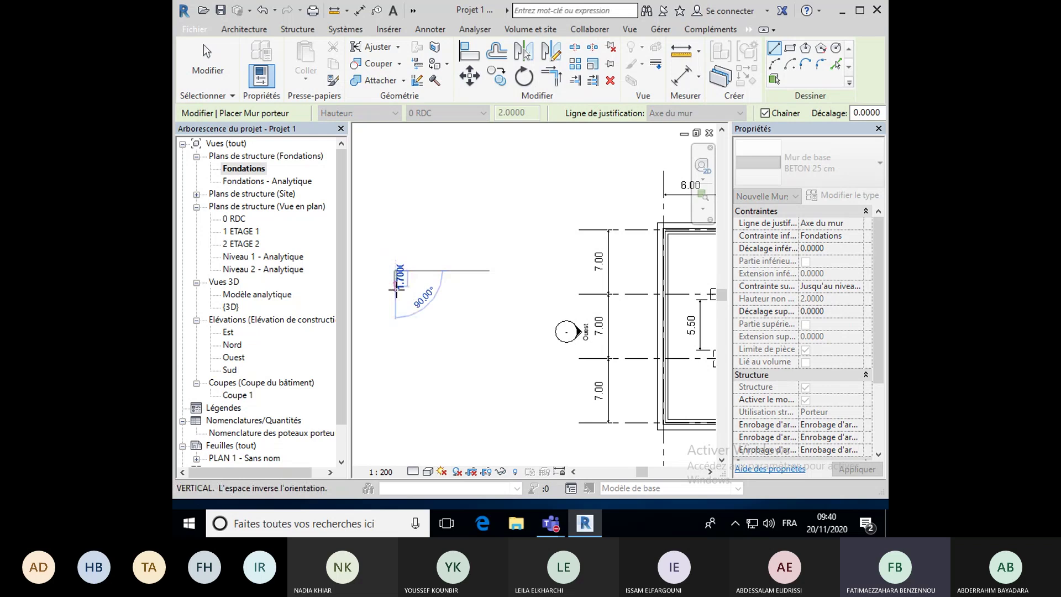
left_click(392, 349)
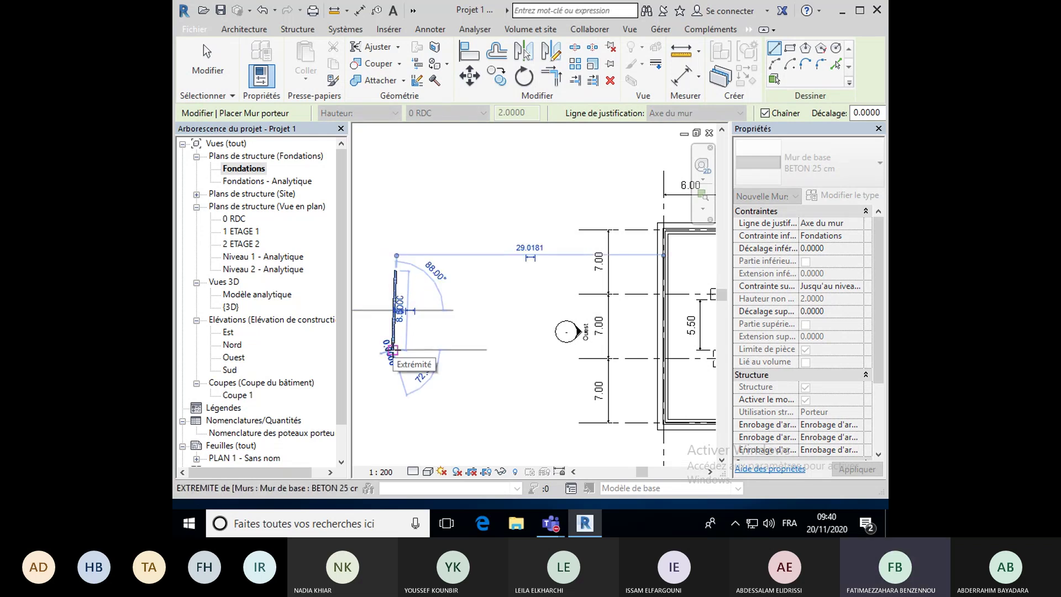
key("Escape")
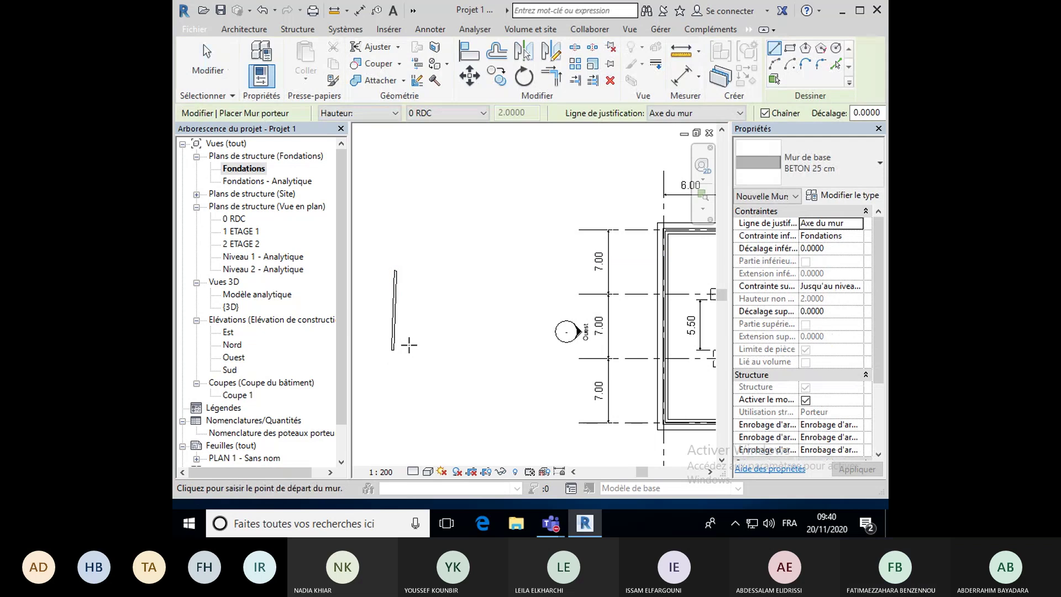
Draw a straight vertical load-bearing wall about 9 m long in the empty area west of the Ouest elevation marker.
left_click(297, 29)
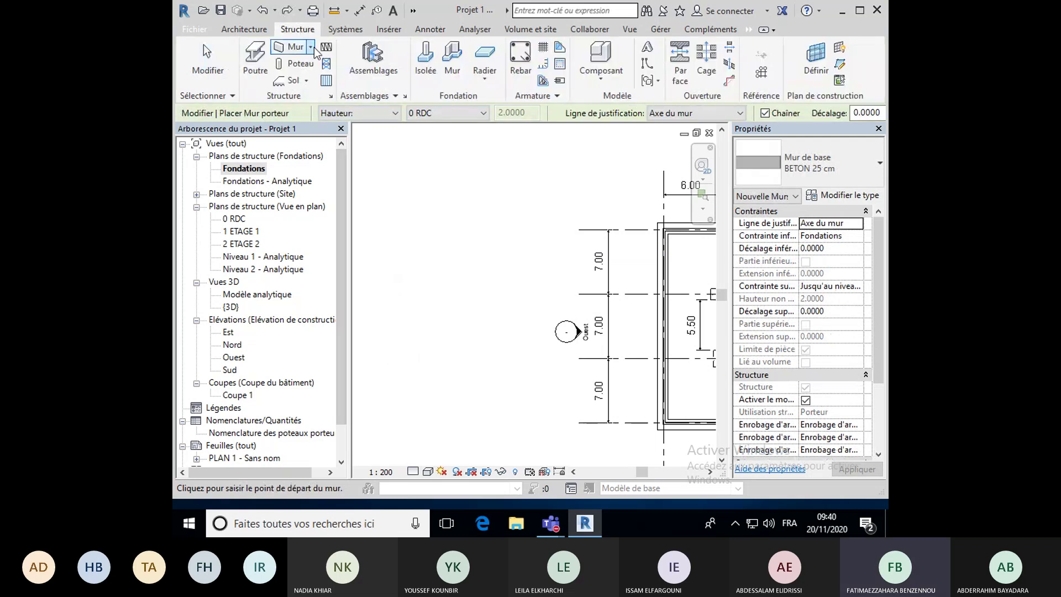
left_click(311, 49)
left_click(309, 70)
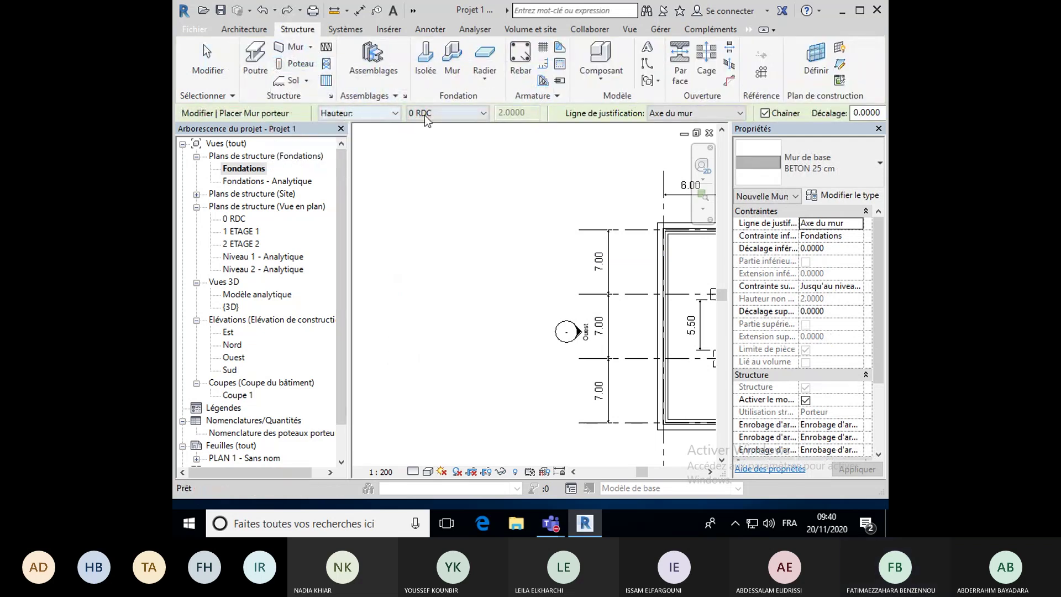
left_click(401, 270)
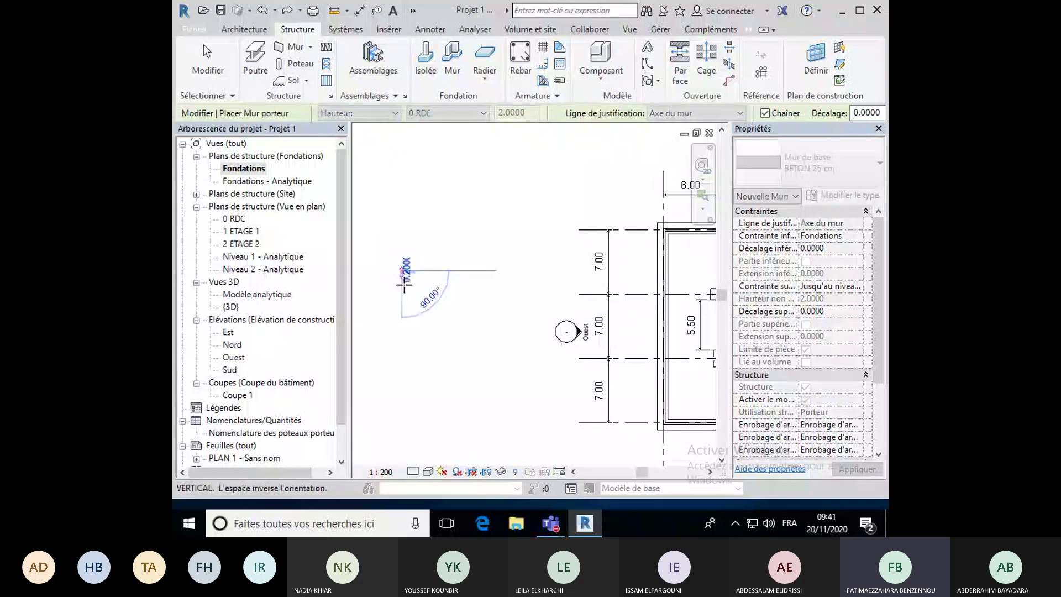
left_click(402, 351)
key("Escape")
key("Escape")
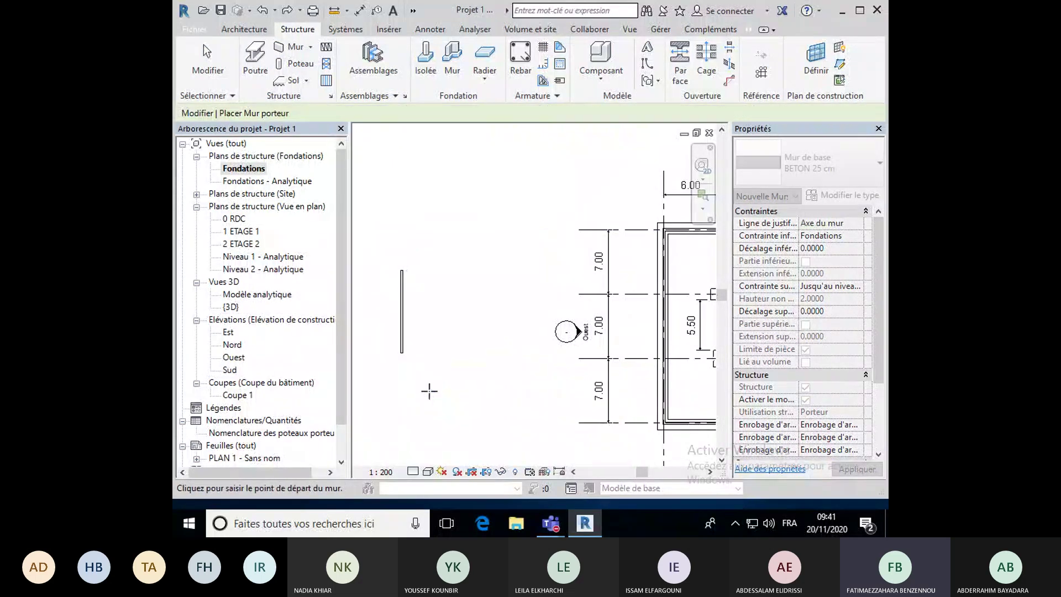
Copy the new vertical wall horizontally about 3.4 m to the east.
scroll(417, 356, "up", 2)
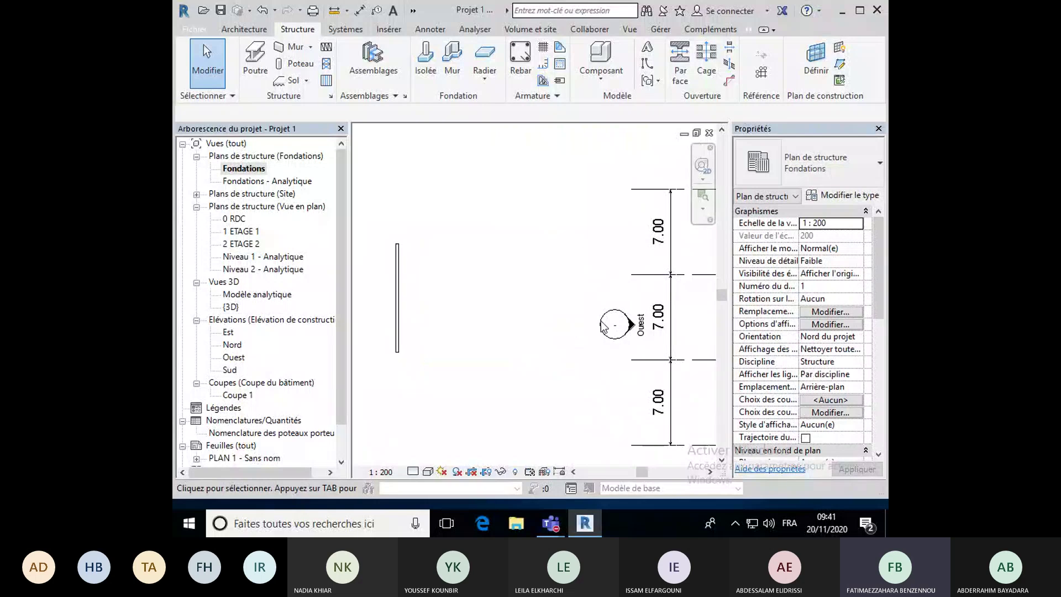
left_click(398, 296)
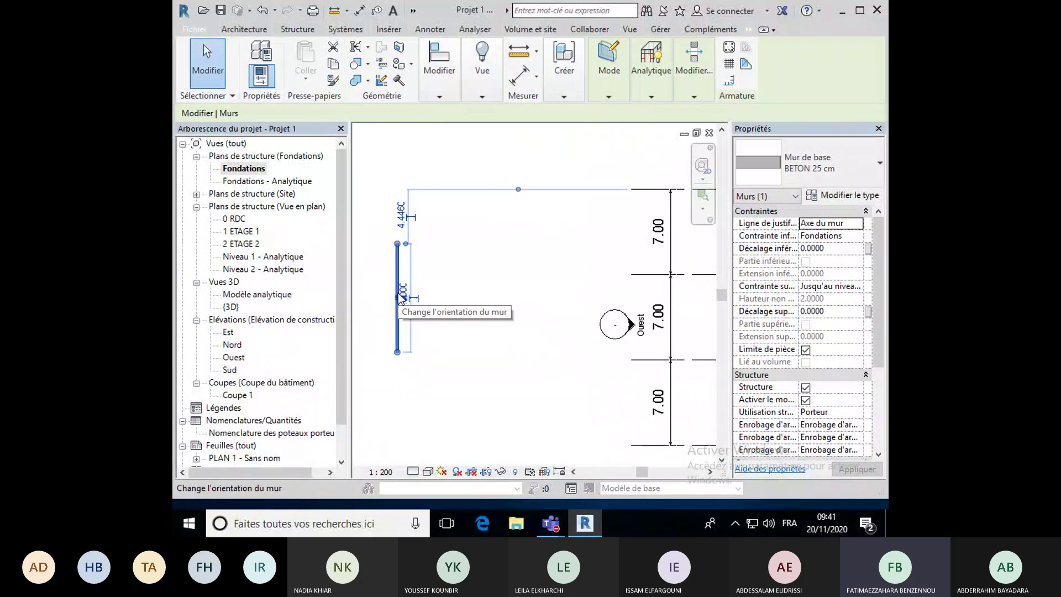
left_click(446, 92)
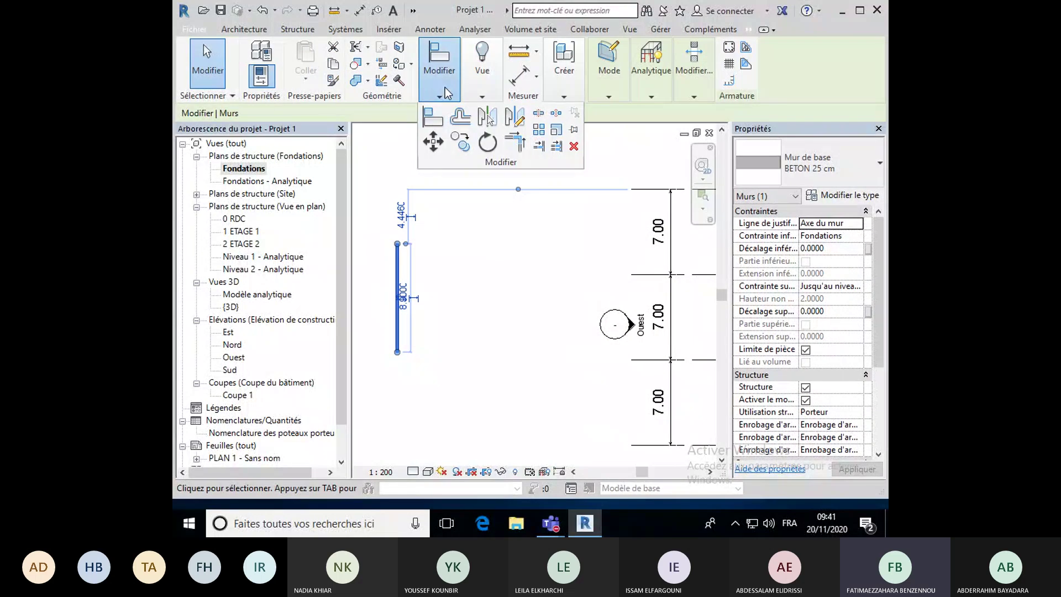
left_click(461, 144)
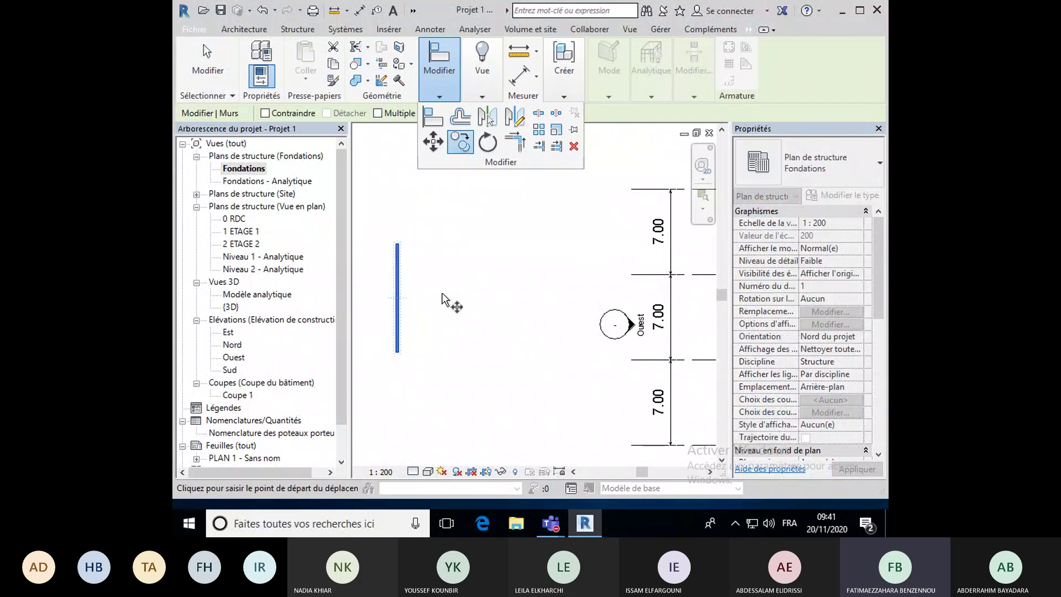
left_click(395, 351)
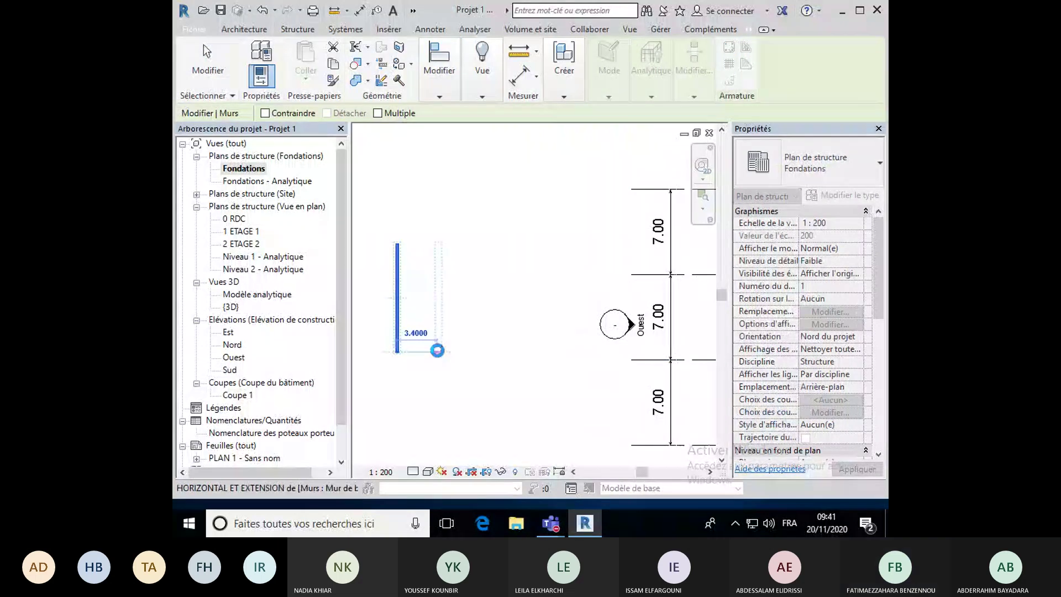
left_click(437, 352)
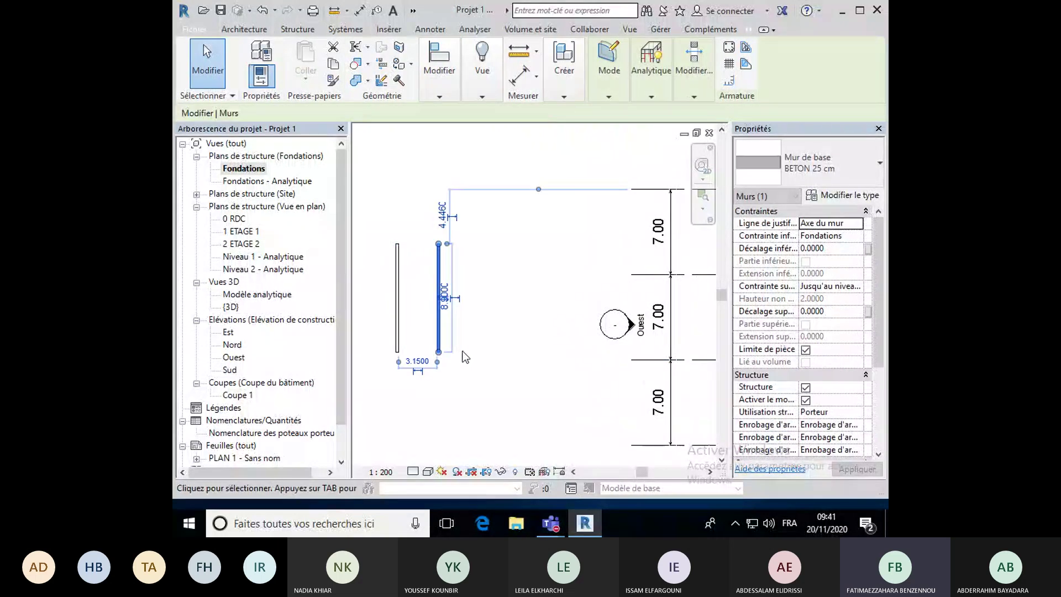
Copy the second wall three more times eastward in a parallel row, using the Multiple option.
left_click(446, 91)
left_click(460, 143)
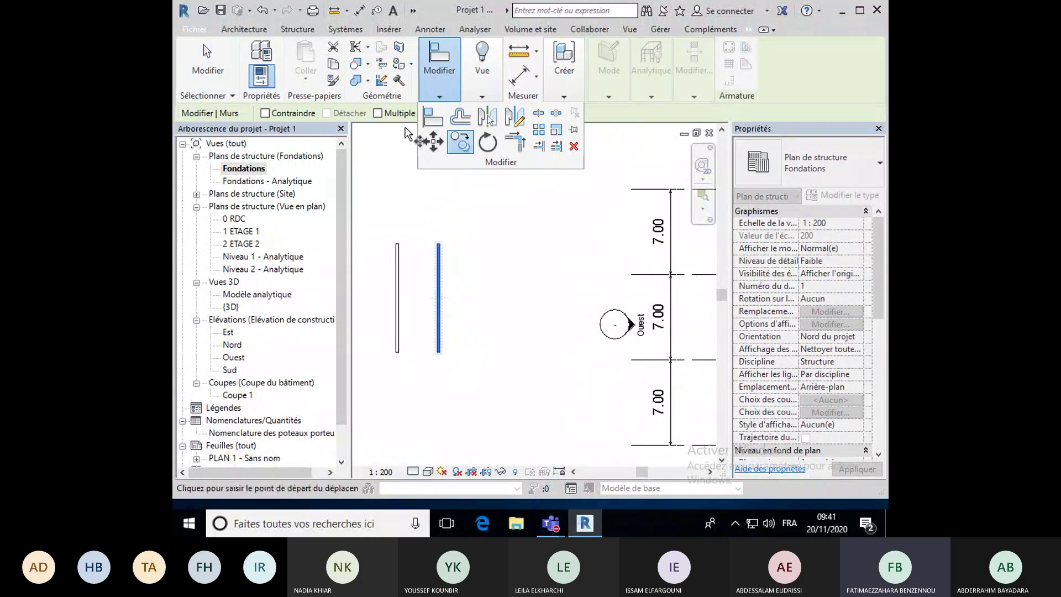
left_click(378, 114)
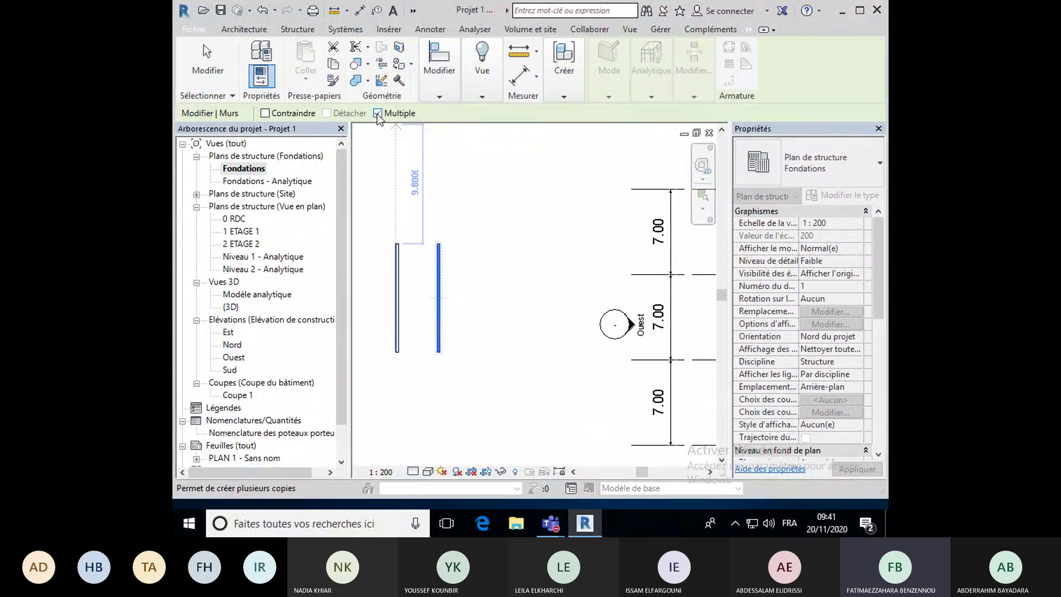
left_click(437, 351)
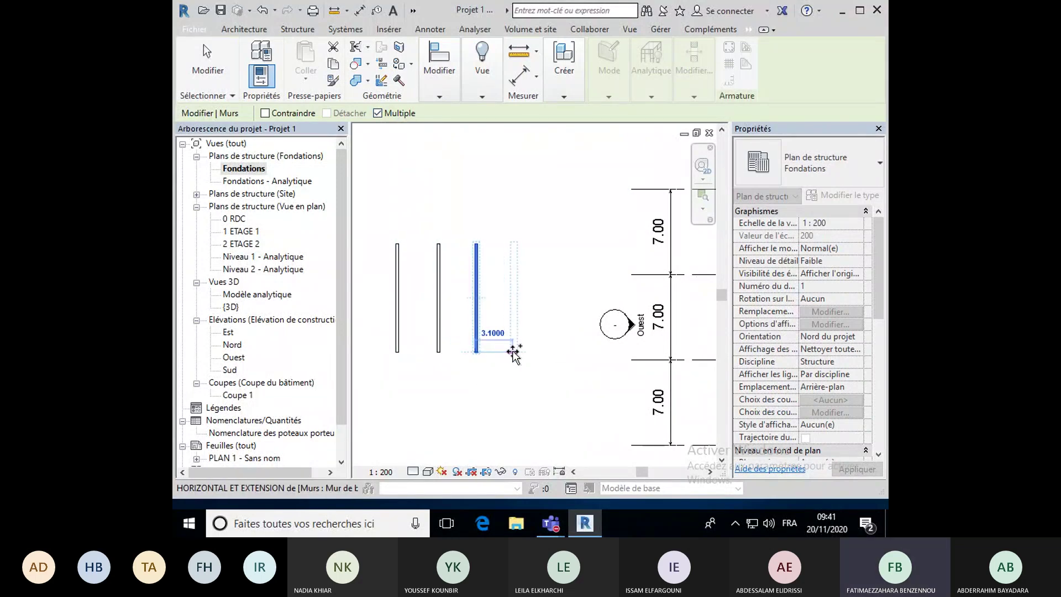
left_click(478, 351)
left_click(516, 352)
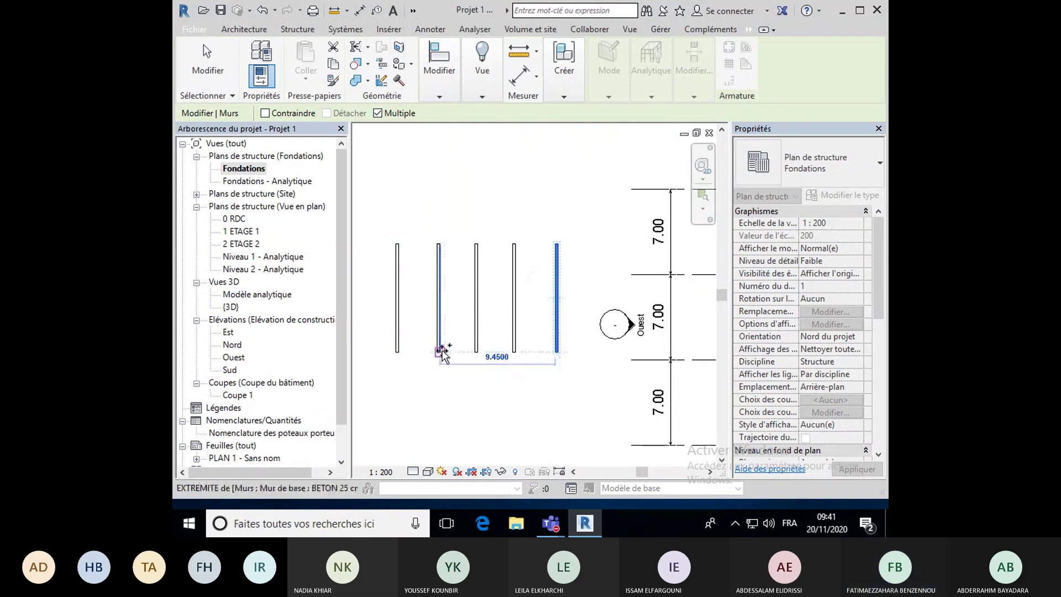
key("Escape")
key("Escape")
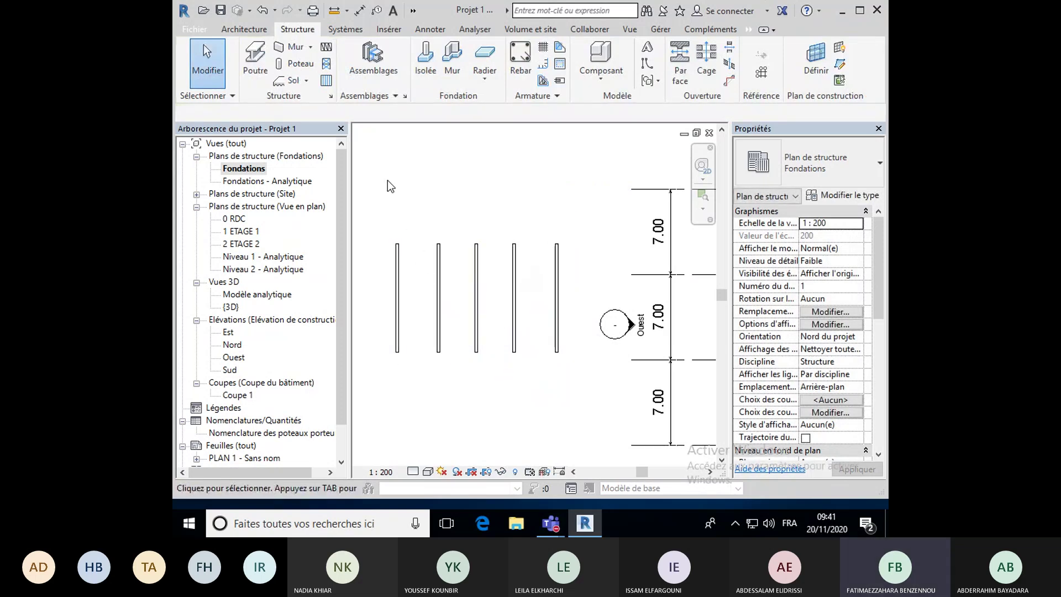
Draw a horizontal load-bearing wall across the upper ends of the five parallel walls and turn off the Chaîner option.
left_click(311, 47)
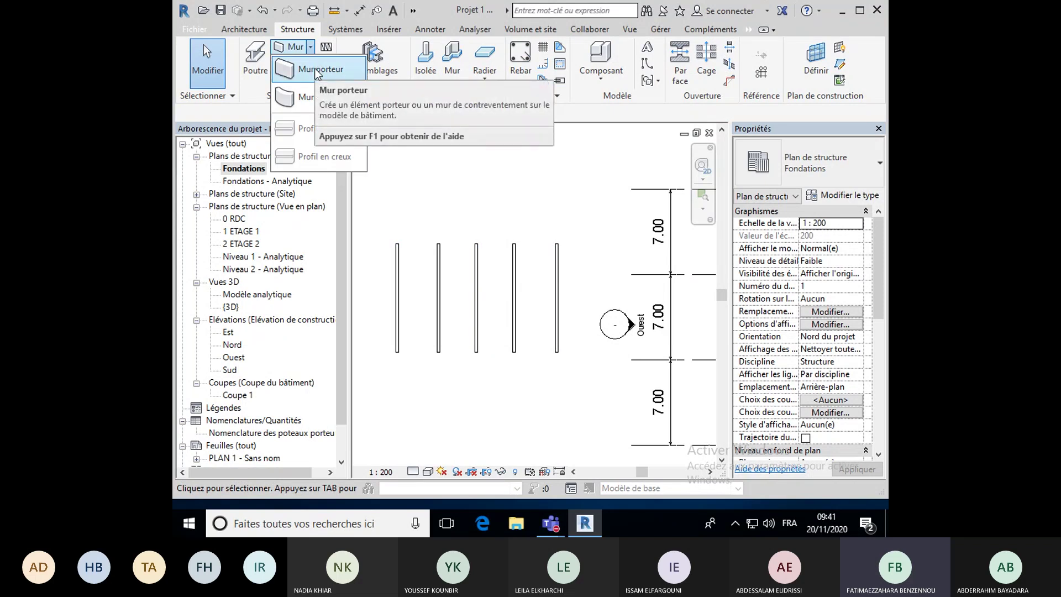
left_click(315, 70)
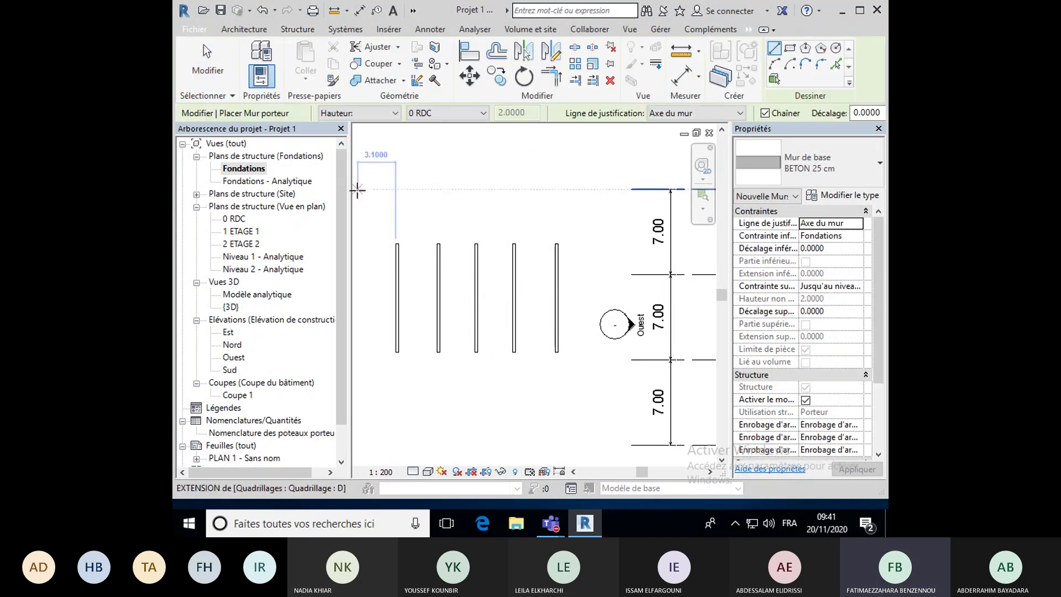
left_click(399, 243)
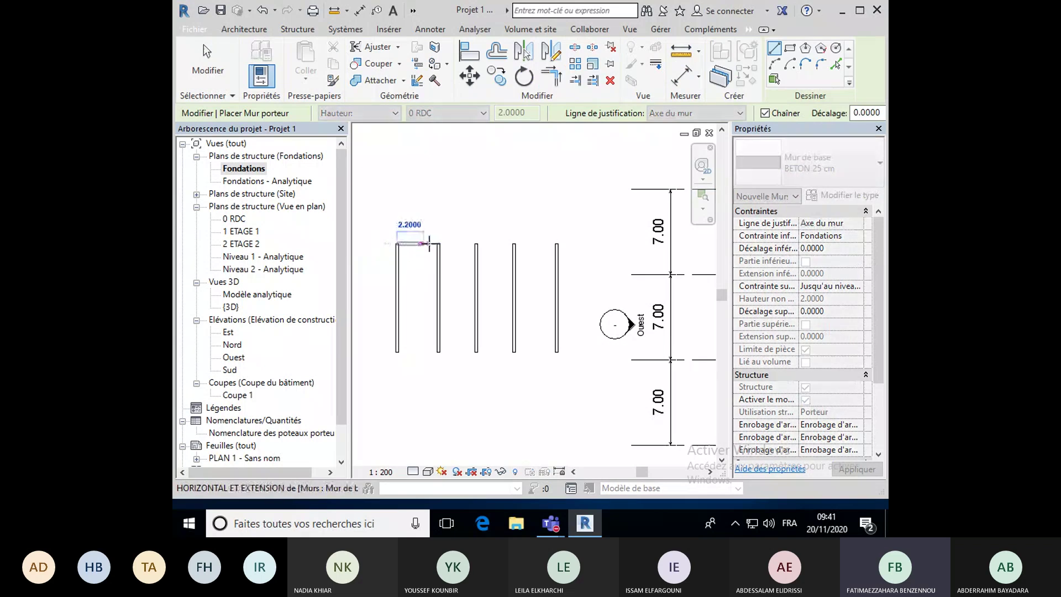
left_click(555, 243)
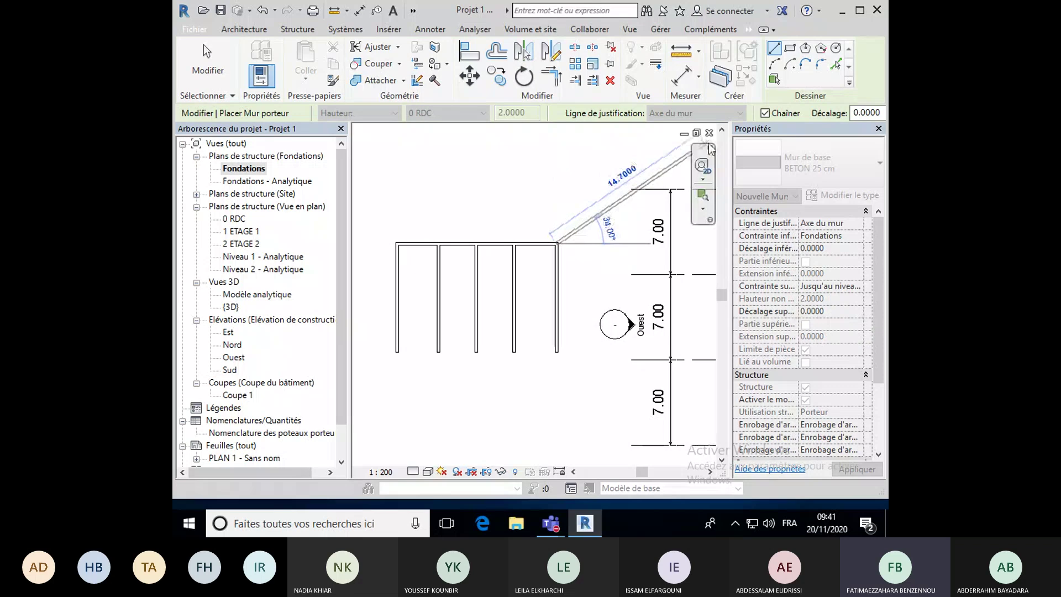
left_click(765, 113)
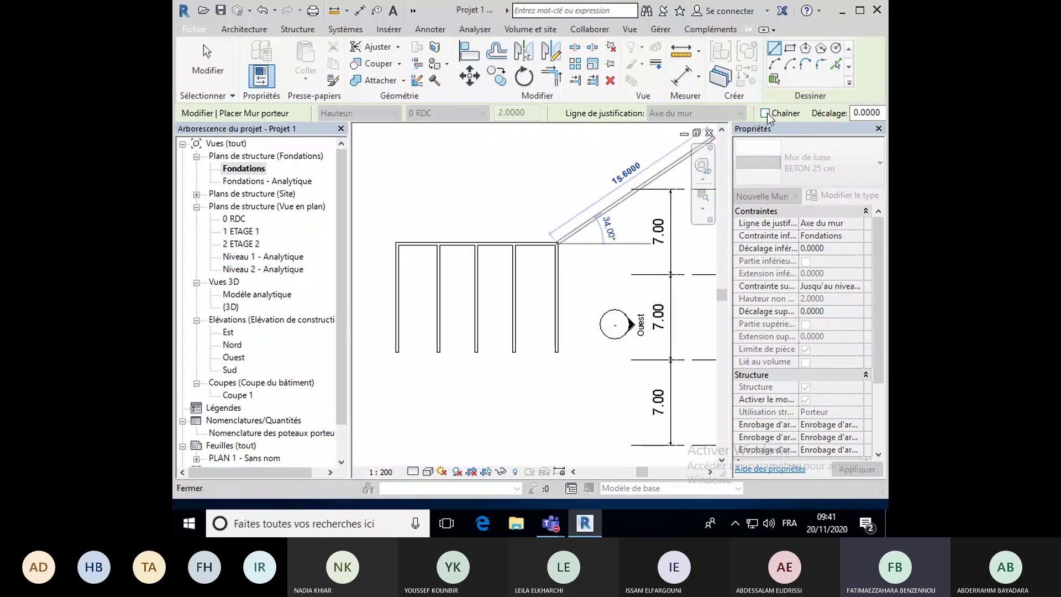
key("Escape")
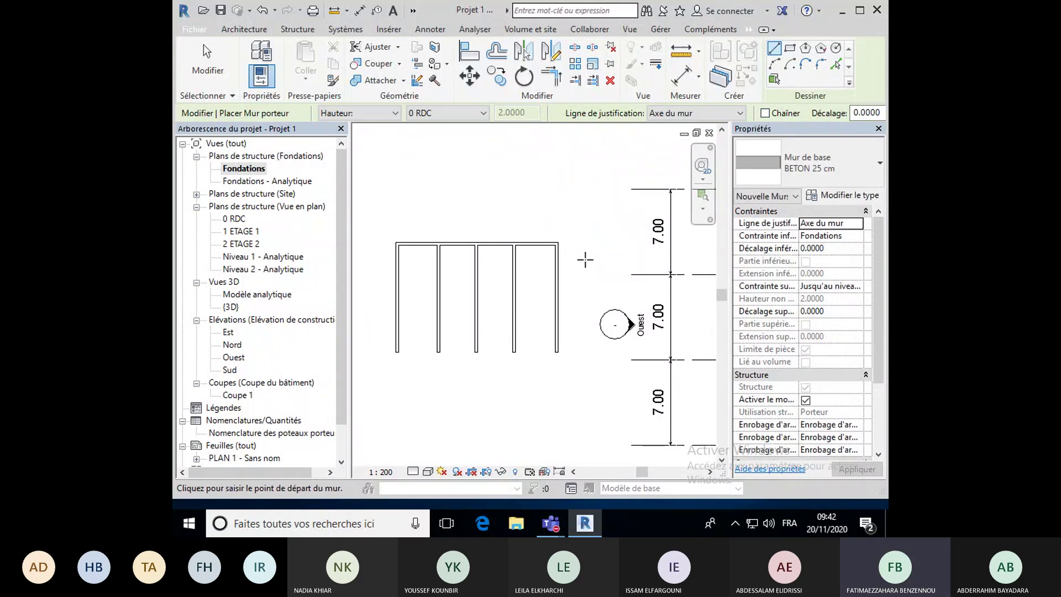
Draw a horizontal load-bearing wall across the lower ends of the five parallel walls.
left_click(557, 352)
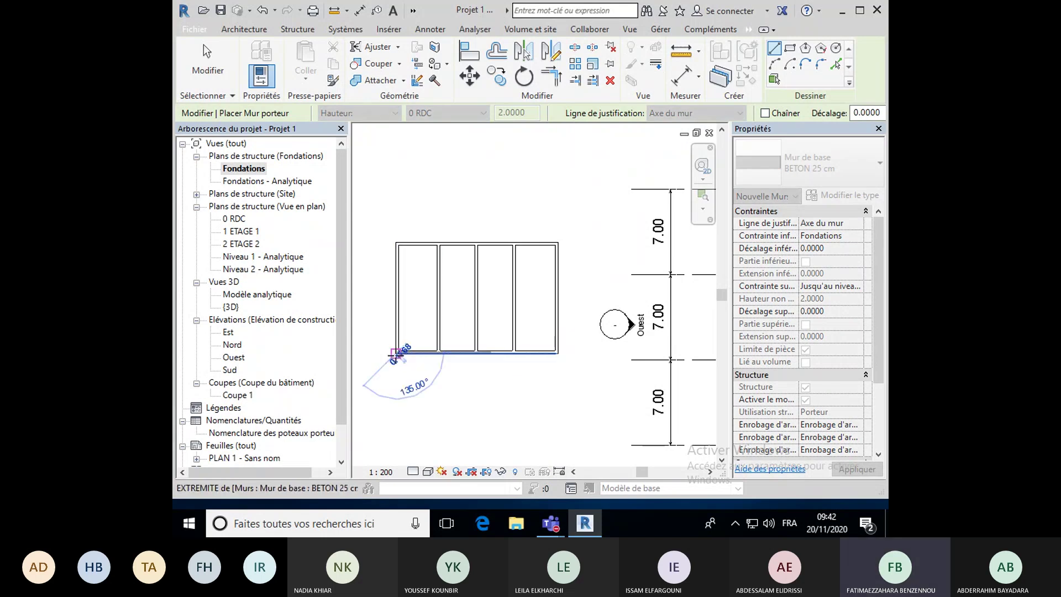
key("Escape")
key("Escape")
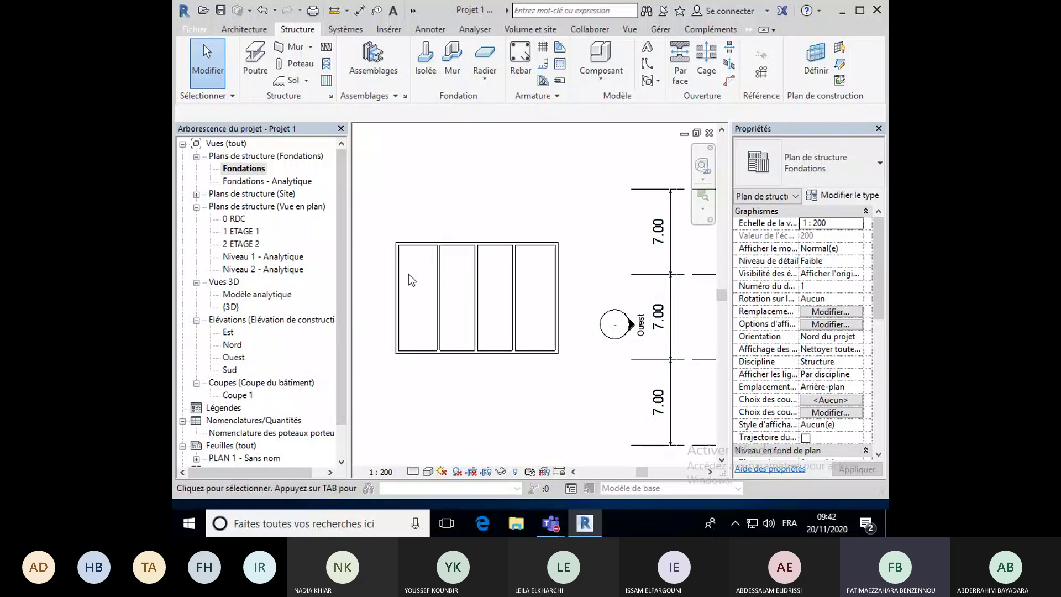
Draw two vertical grid lines about 10.3 m apart through the westernmost and easternmost bays of the example walls.
double_click(308, 29)
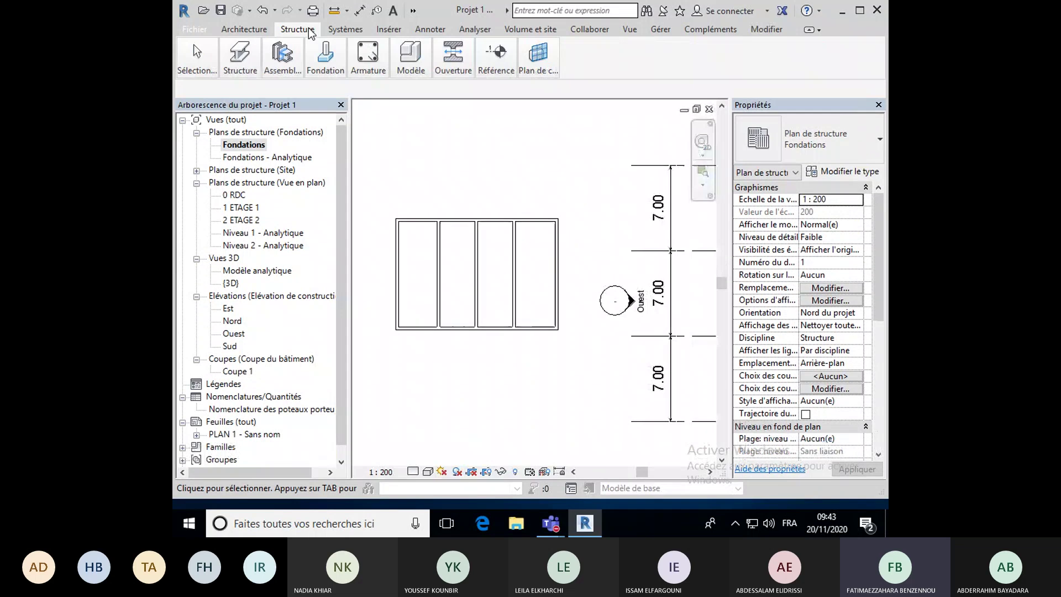
double_click(308, 29)
double_click(309, 31)
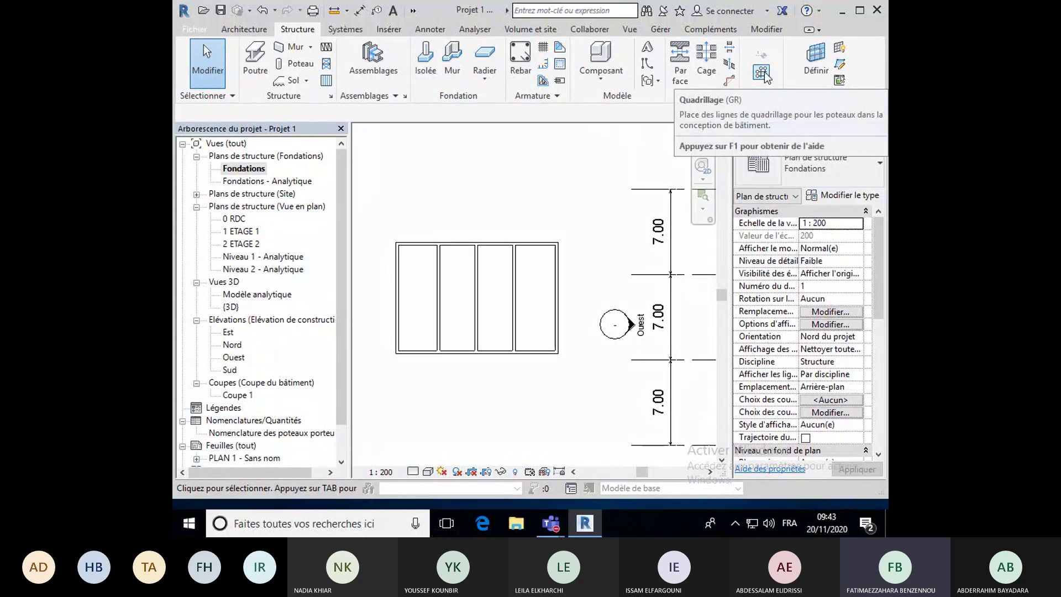
left_click(762, 71)
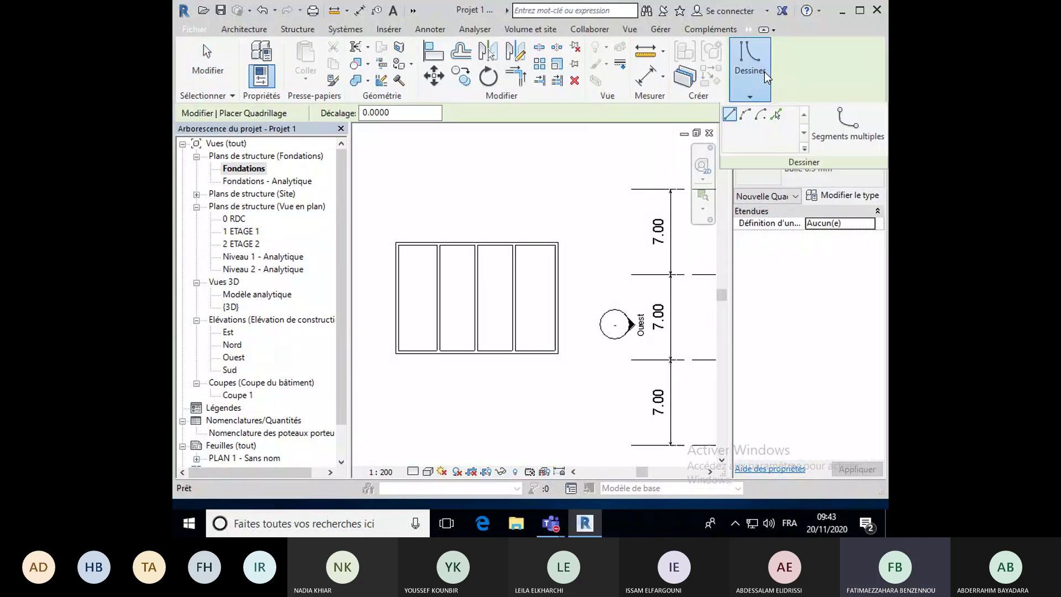
left_click(416, 216)
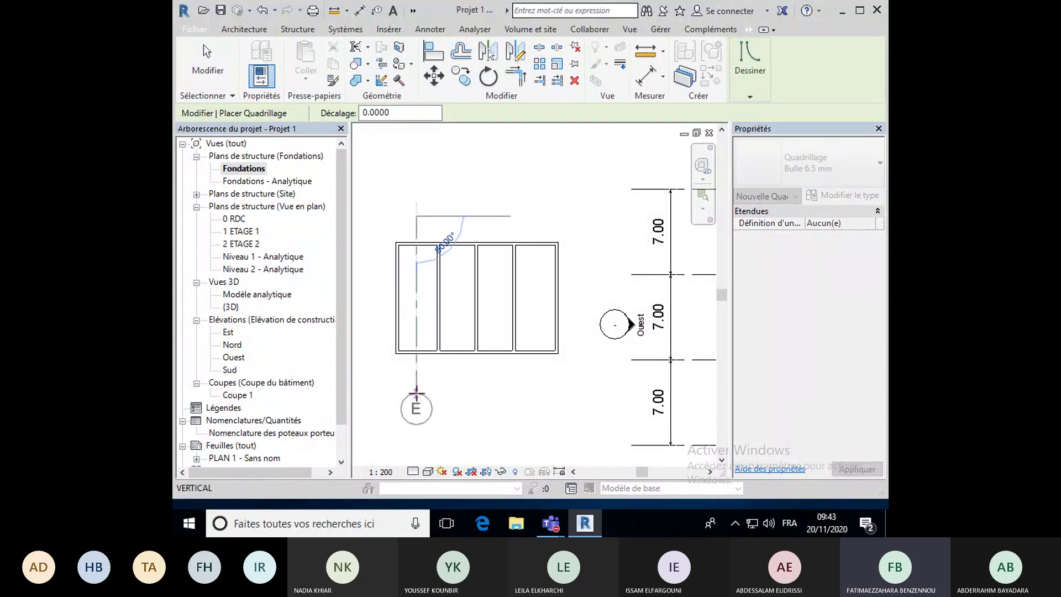
left_click(416, 393)
left_click(540, 217)
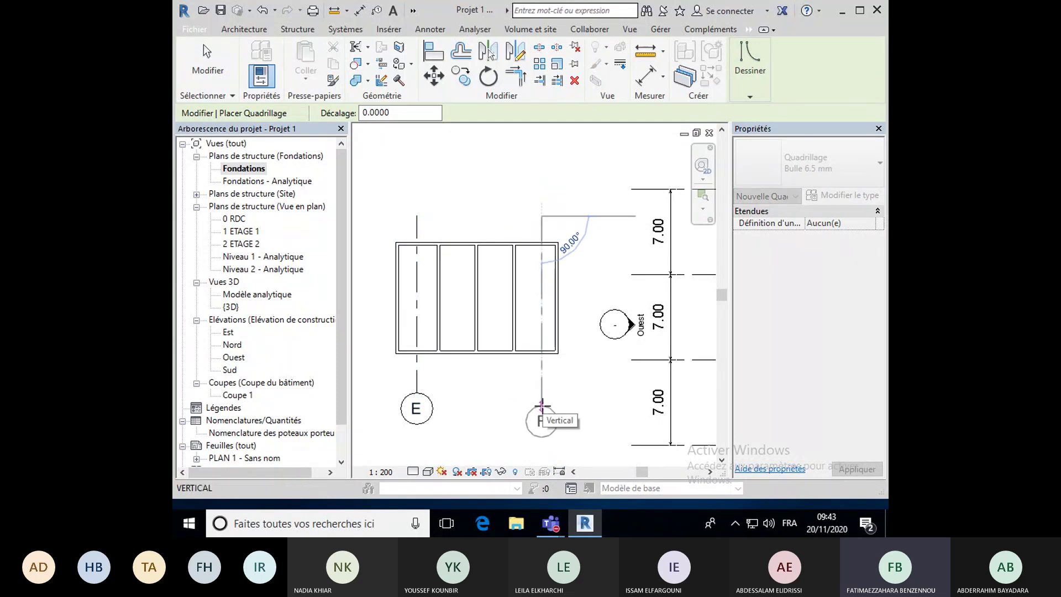
left_click(542, 402)
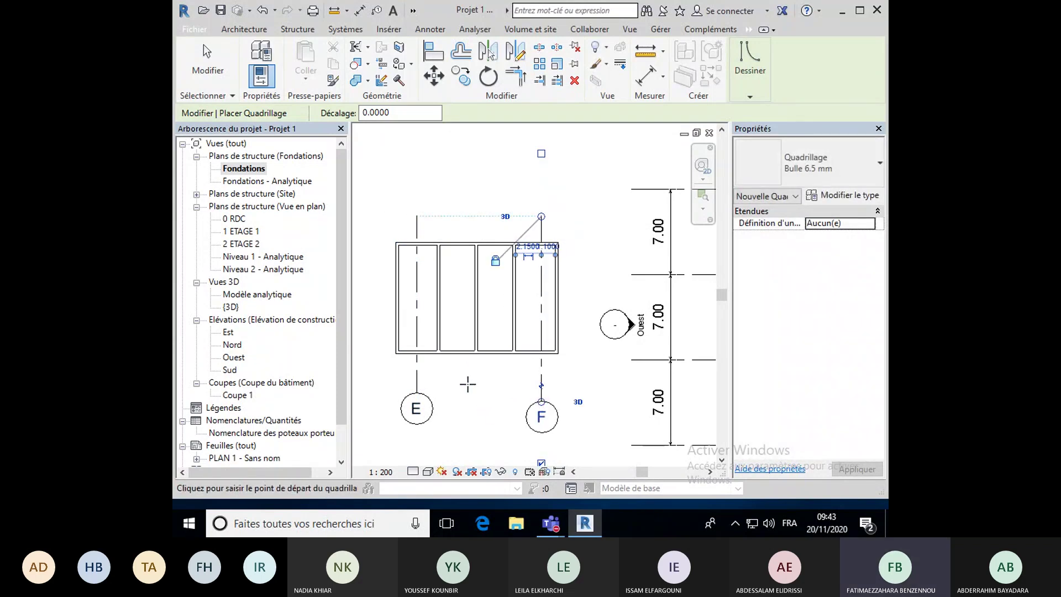
key("Escape")
key("Escape")
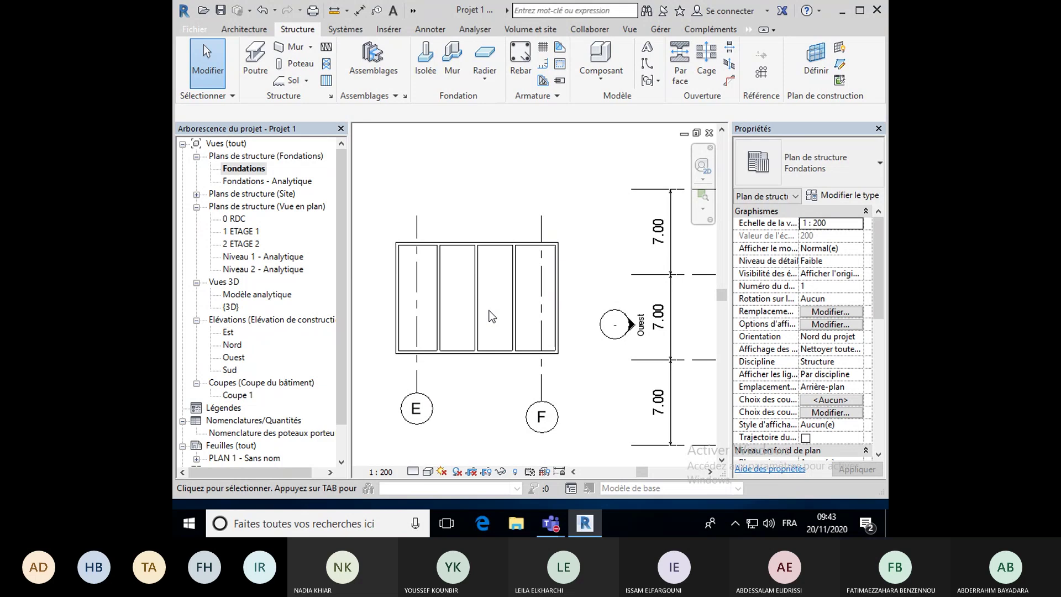
scroll(527, 327, "up", 3)
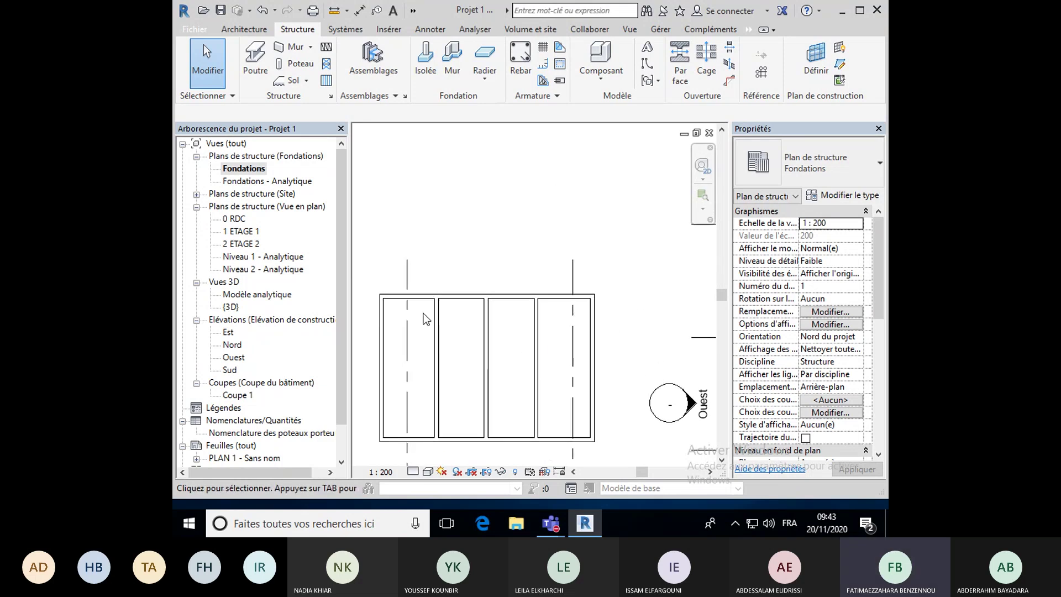
left_click(488, 297)
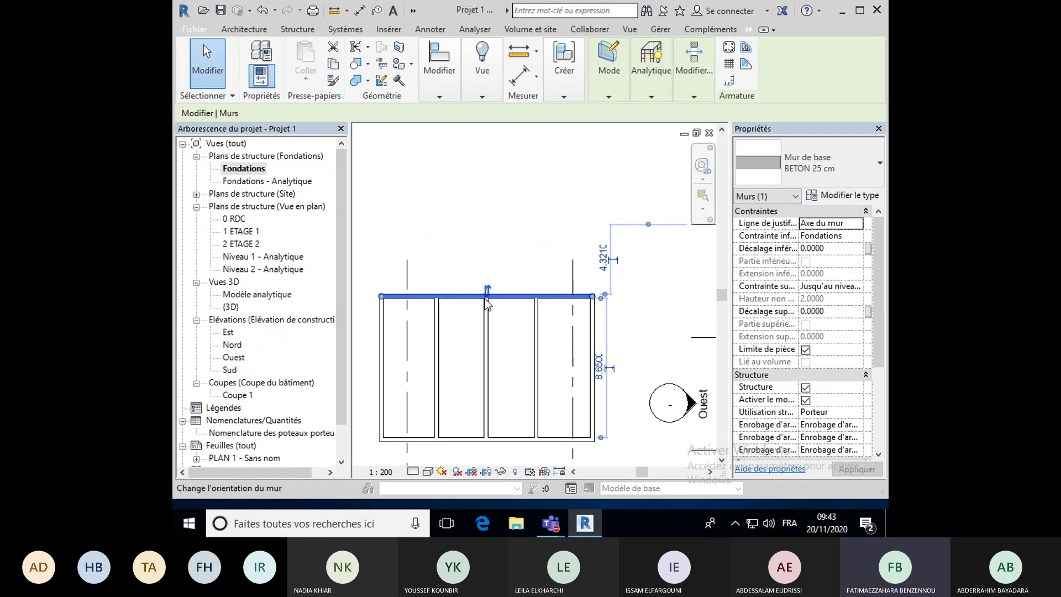
key("Escape")
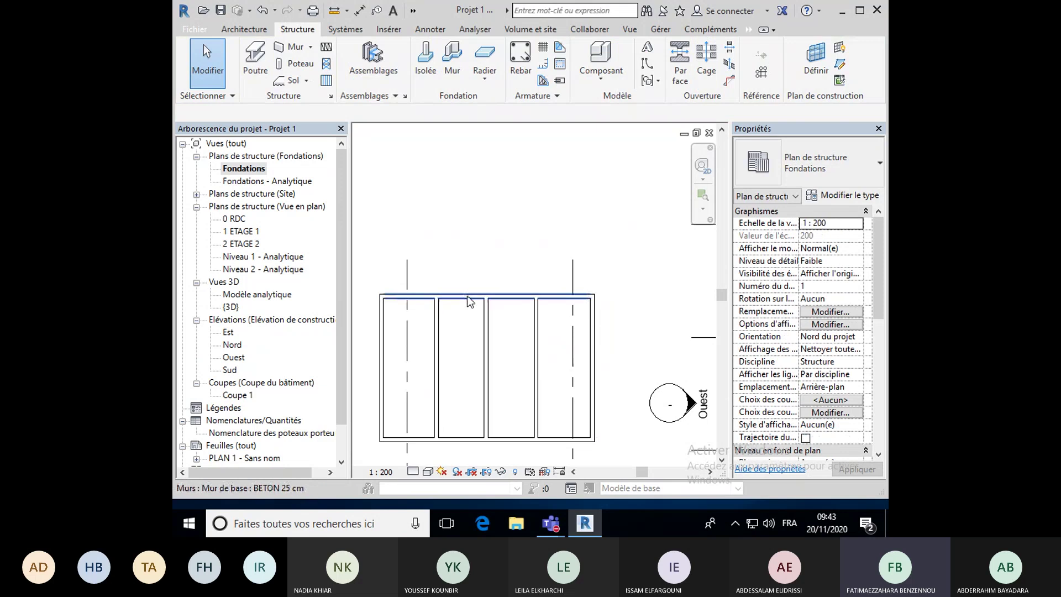
left_click(466, 296)
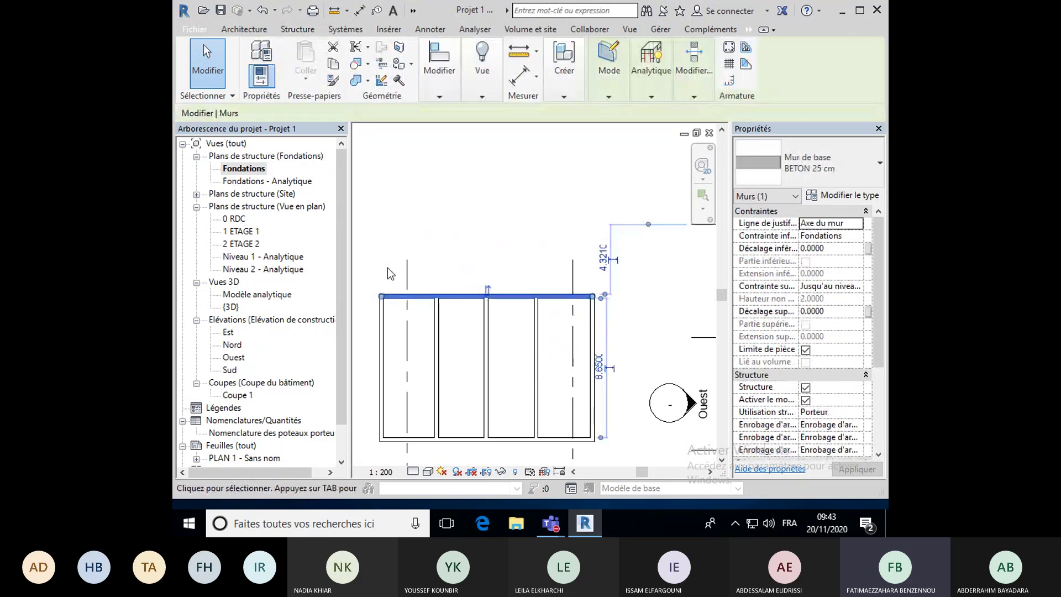
left_click(563, 305)
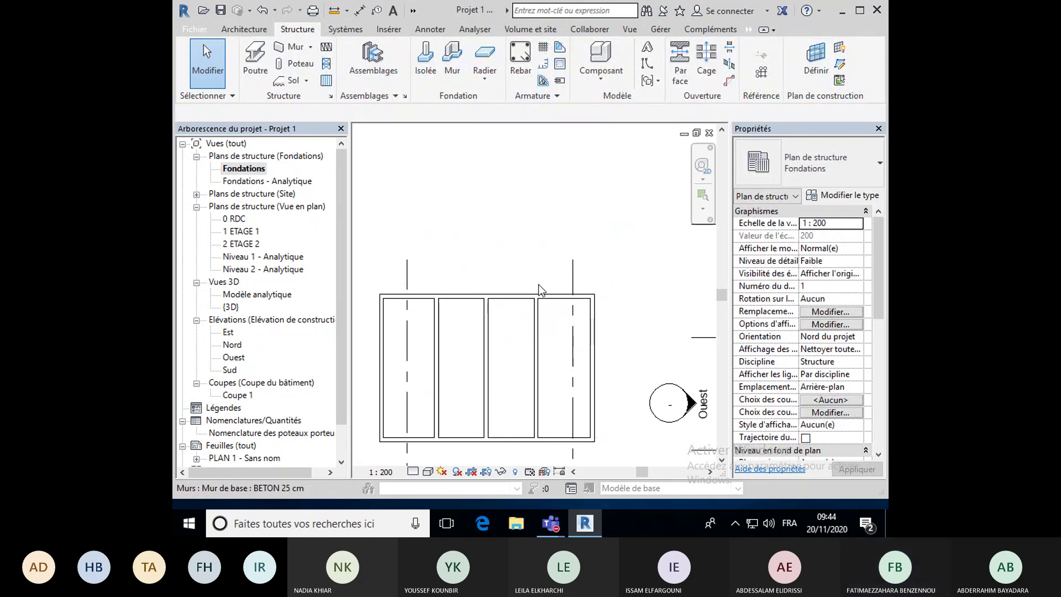
left_click(440, 35)
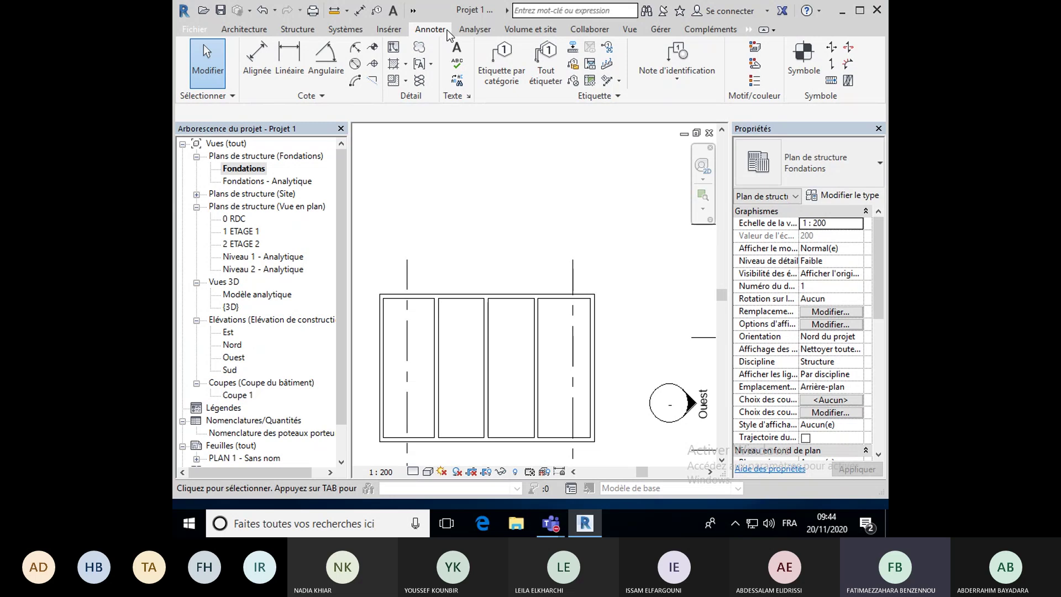
left_click(303, 31)
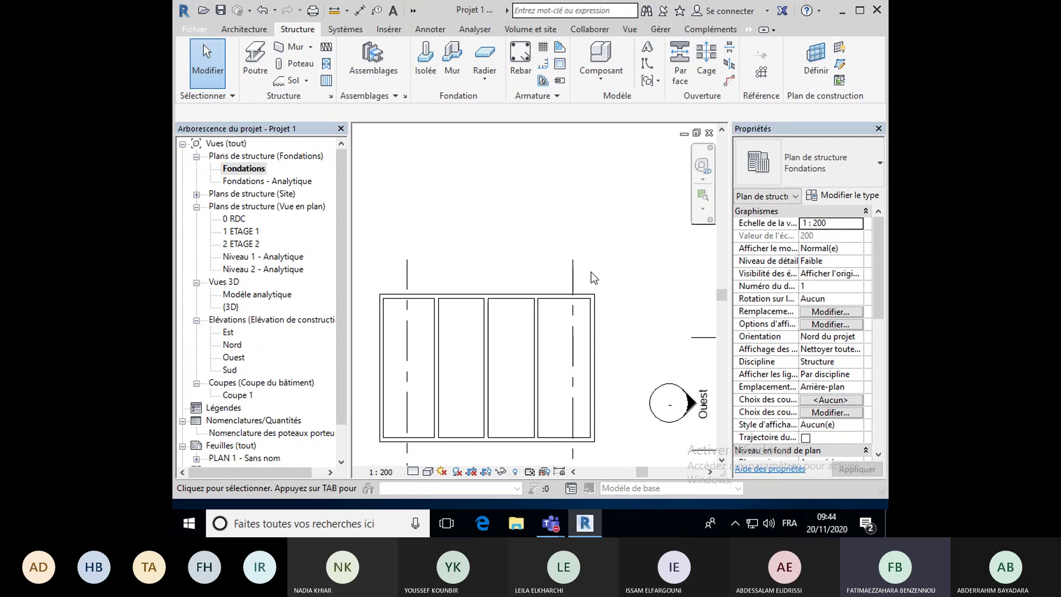
Place an aligned dimension between the two new vertical grid lines, below the example walls.
left_click(436, 31)
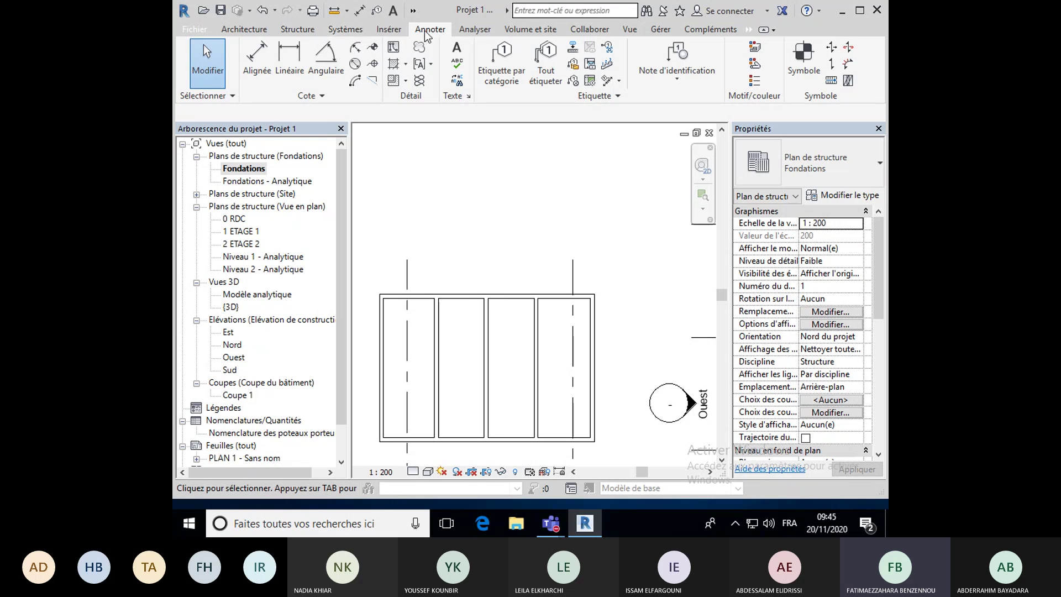
left_click(265, 69)
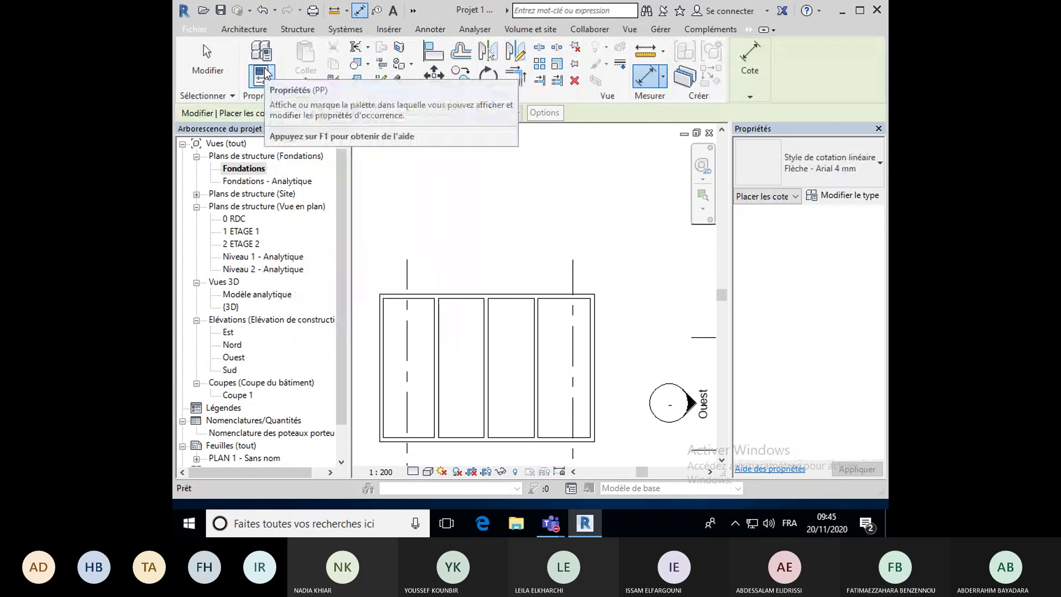
middle_click_drag(445, 280, 469, 256)
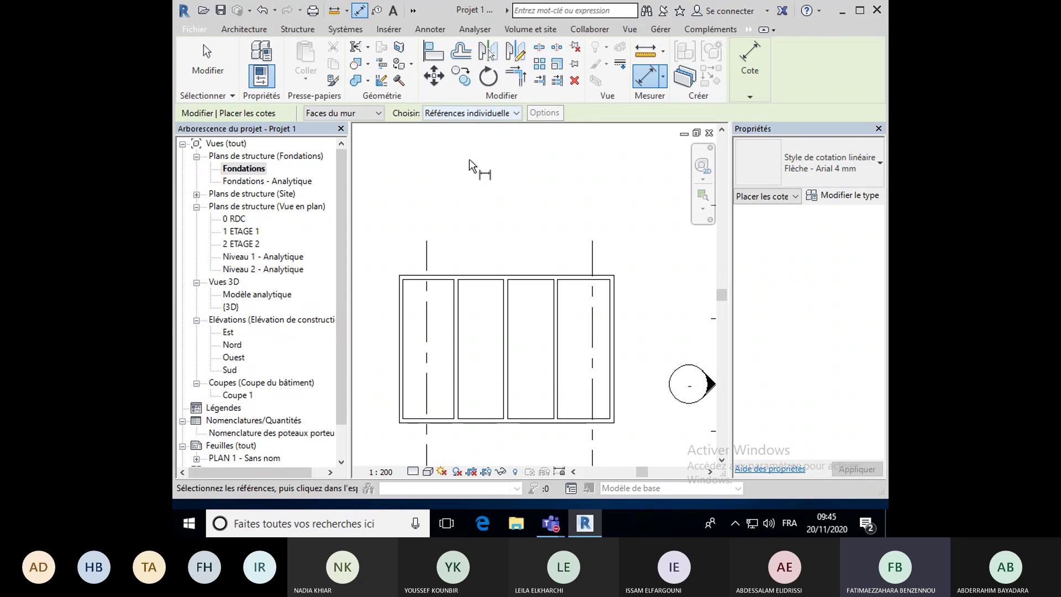
middle_click_drag(427, 442, 433, 405)
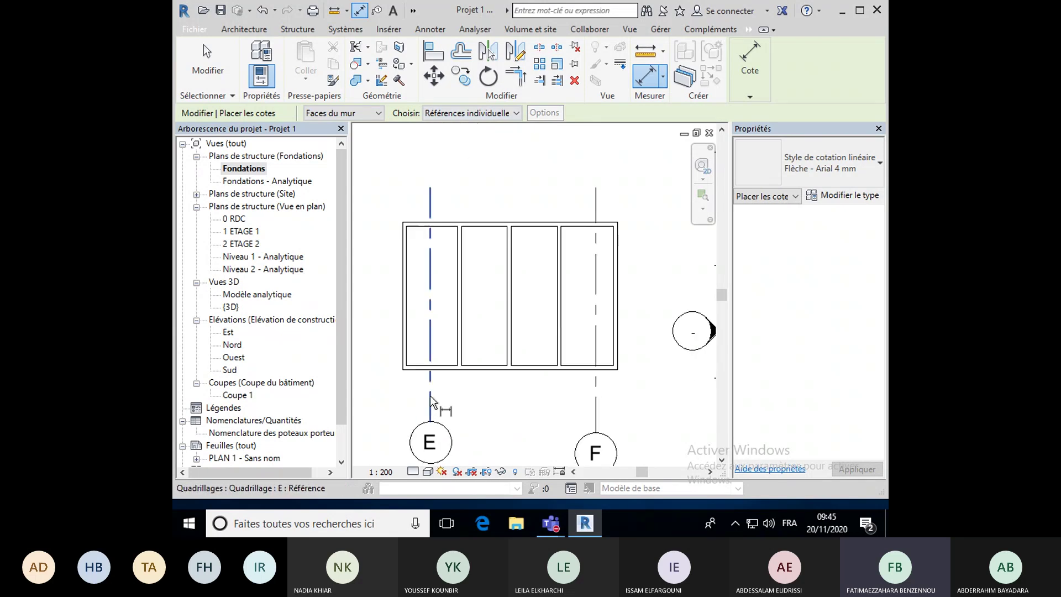
left_click(431, 400)
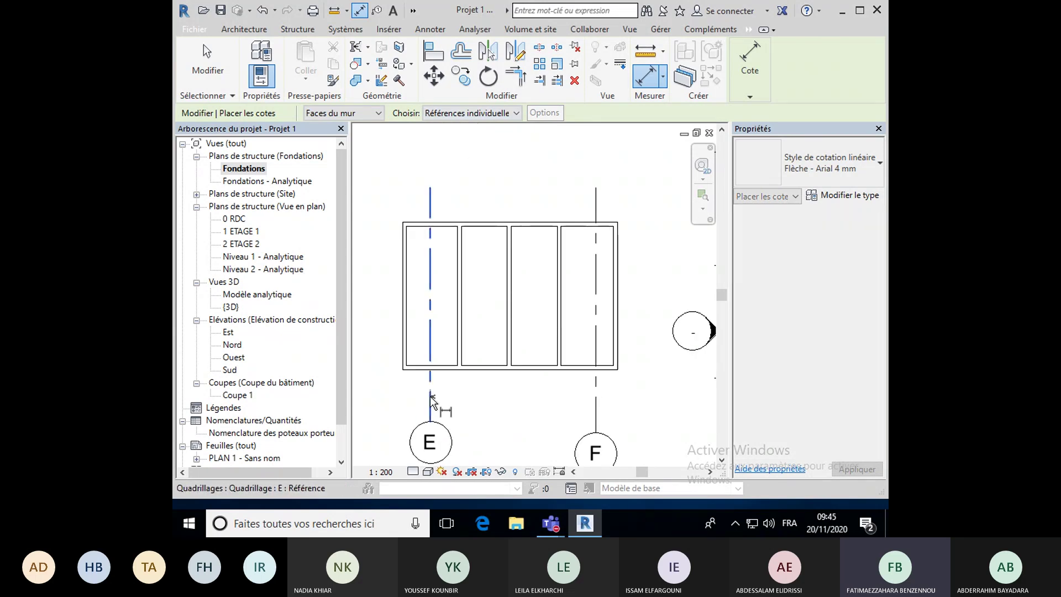
left_click(594, 400)
left_click(519, 428)
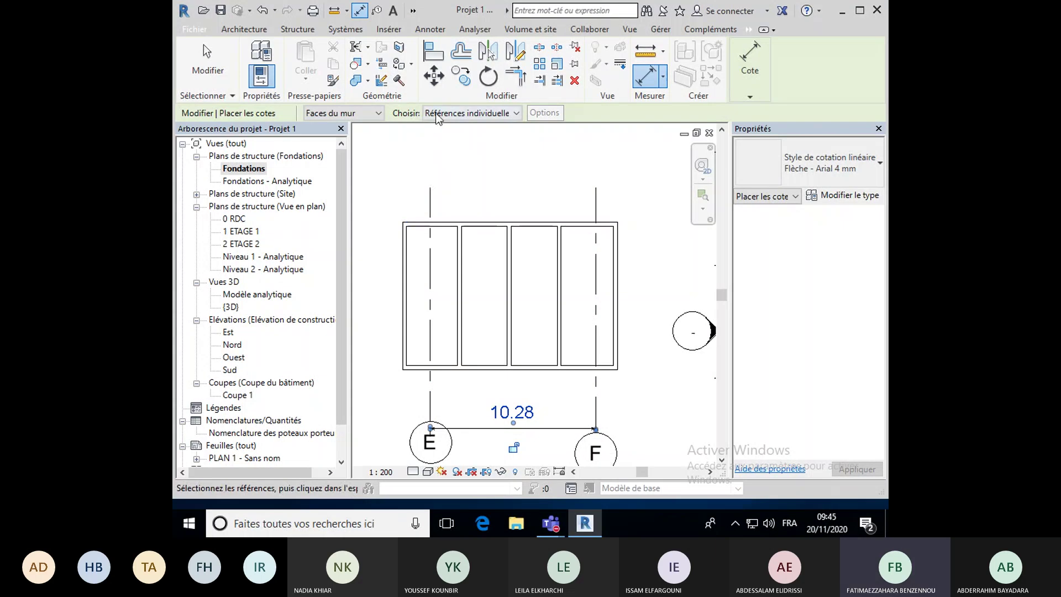
Set the aligned dimension to pick Murs entiers and to reference Axes du mur.
left_click(506, 115)
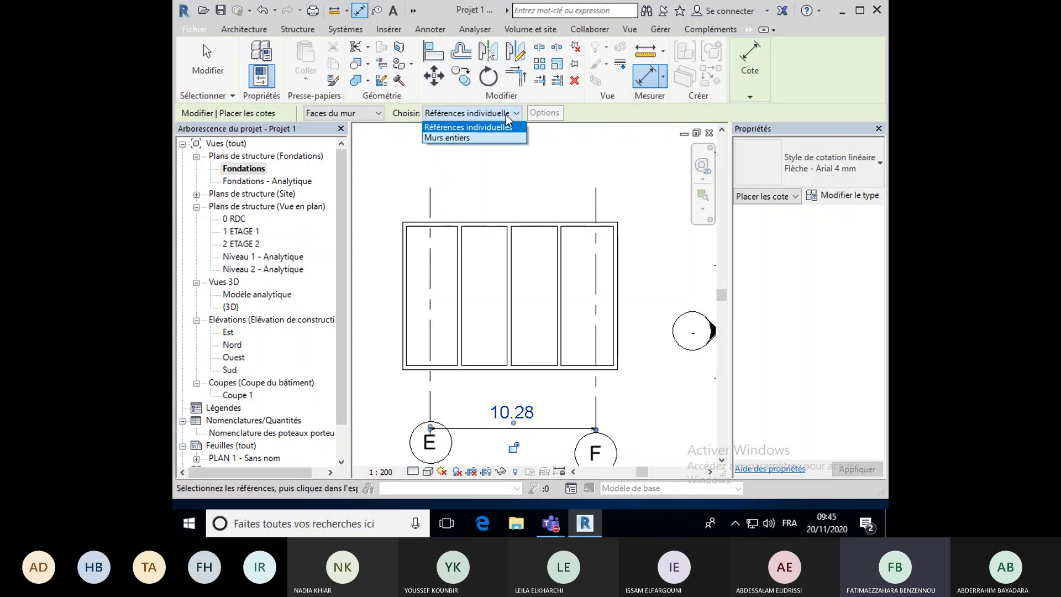
left_click(485, 138)
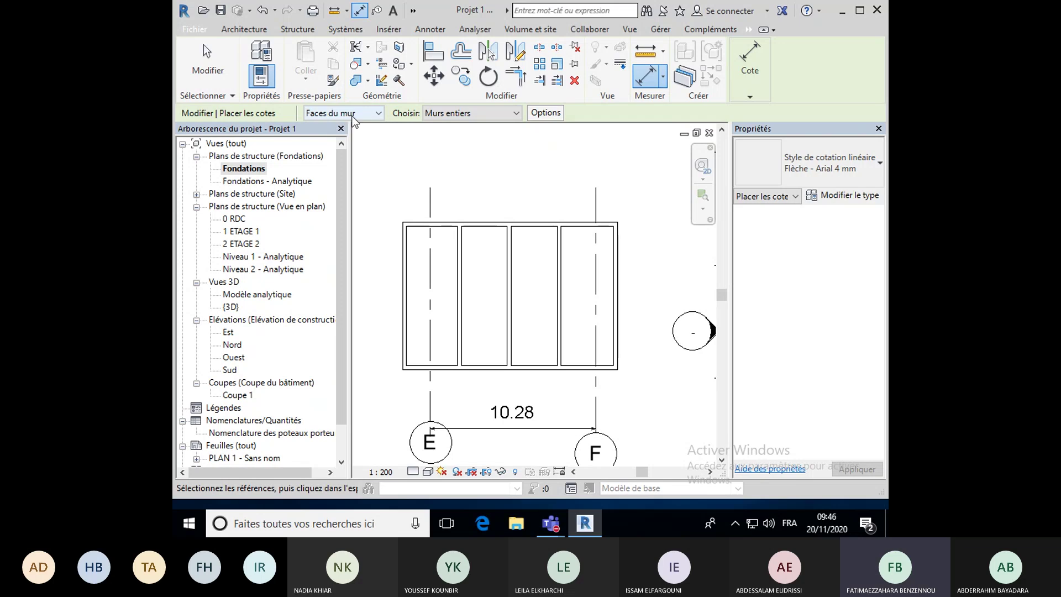
scroll(397, 252, "up", 4)
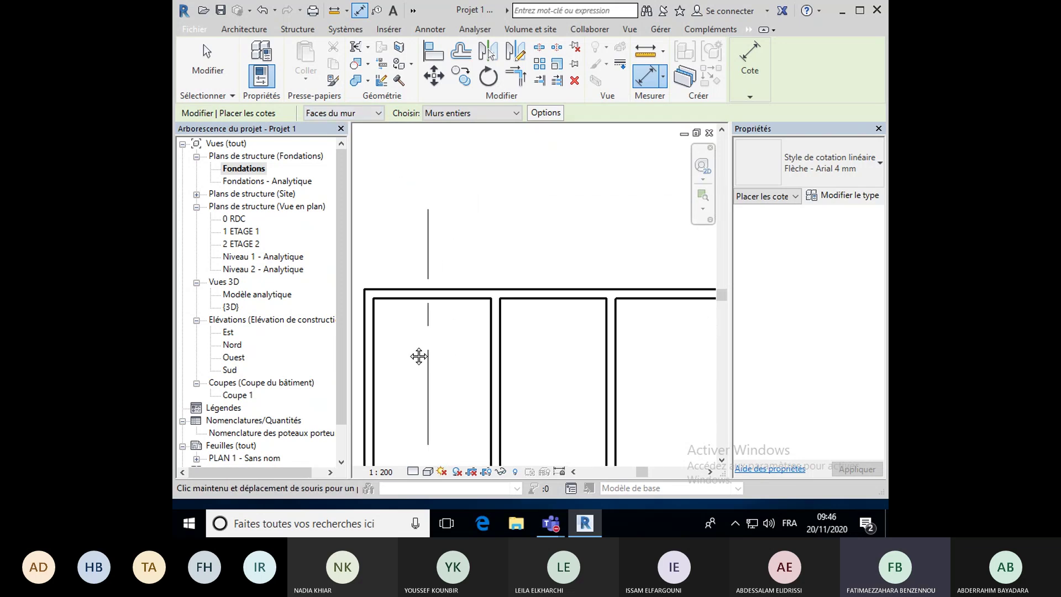
middle_click_drag(419, 357, 412, 370)
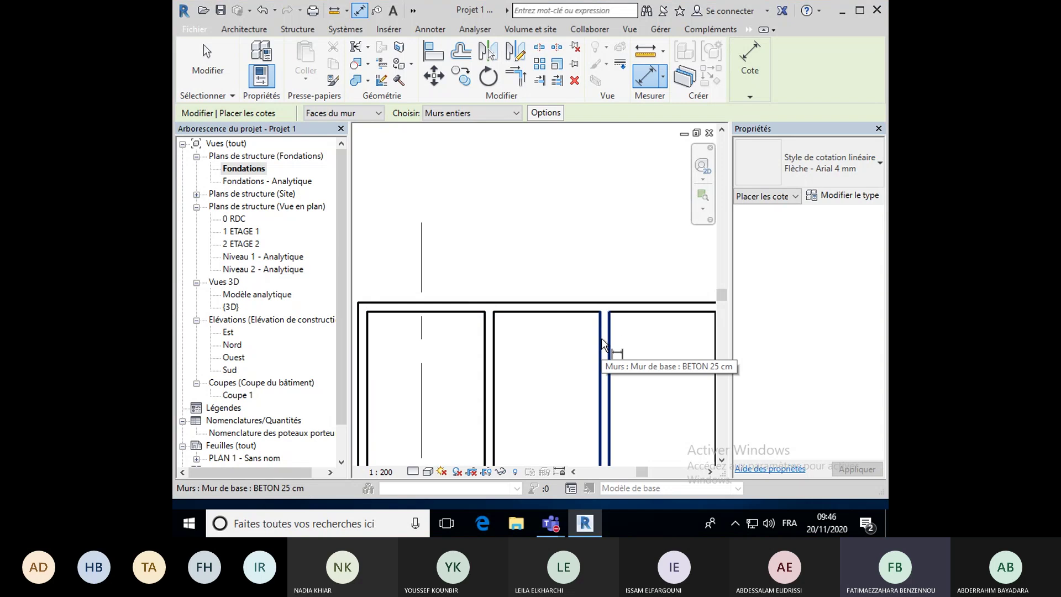
scroll(601, 340, "down", 1)
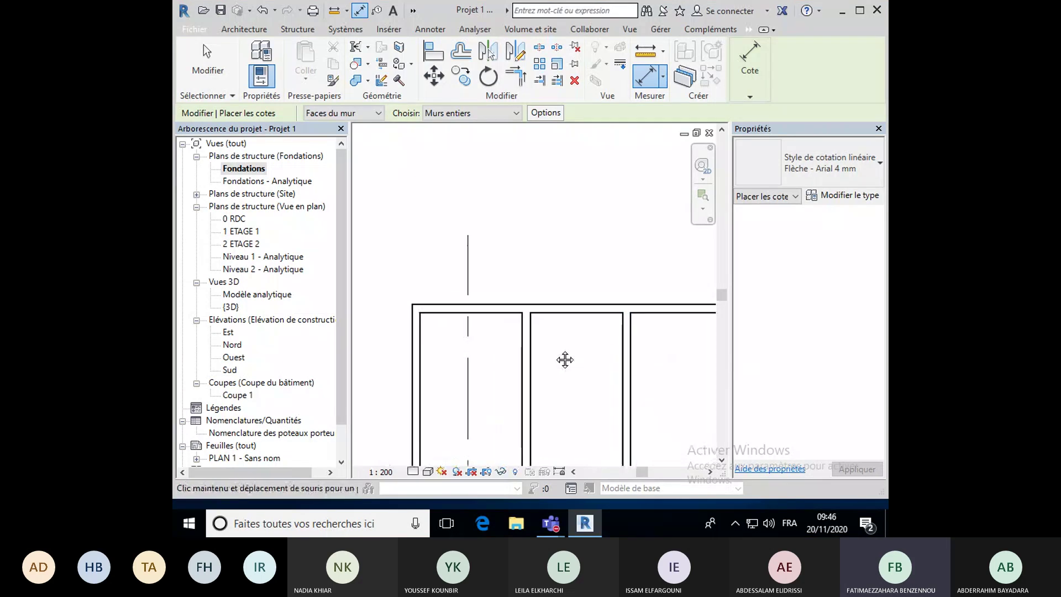
scroll(433, 327, "up", 2)
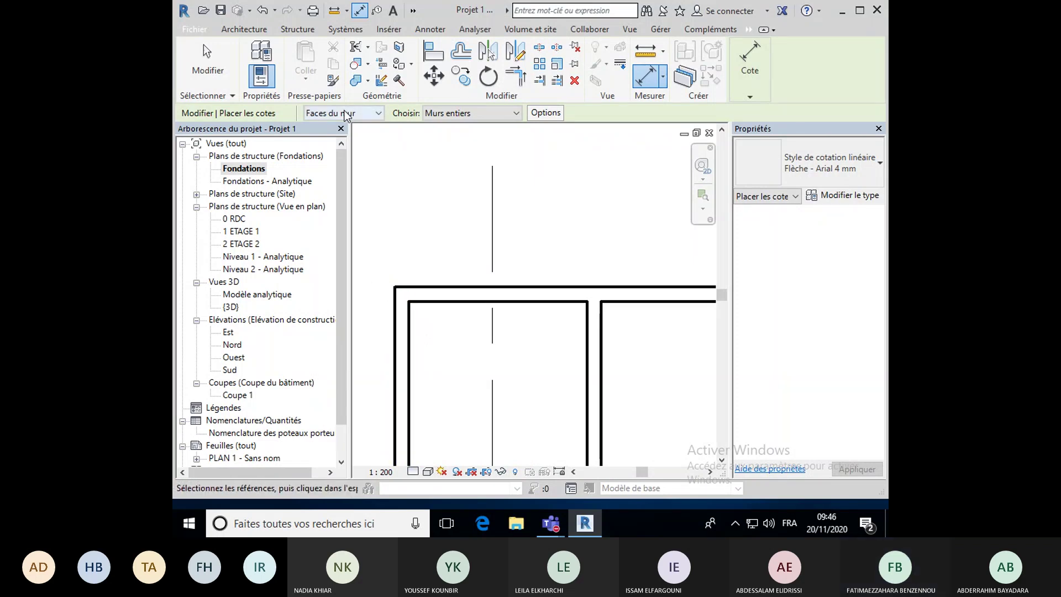
left_click(369, 114)
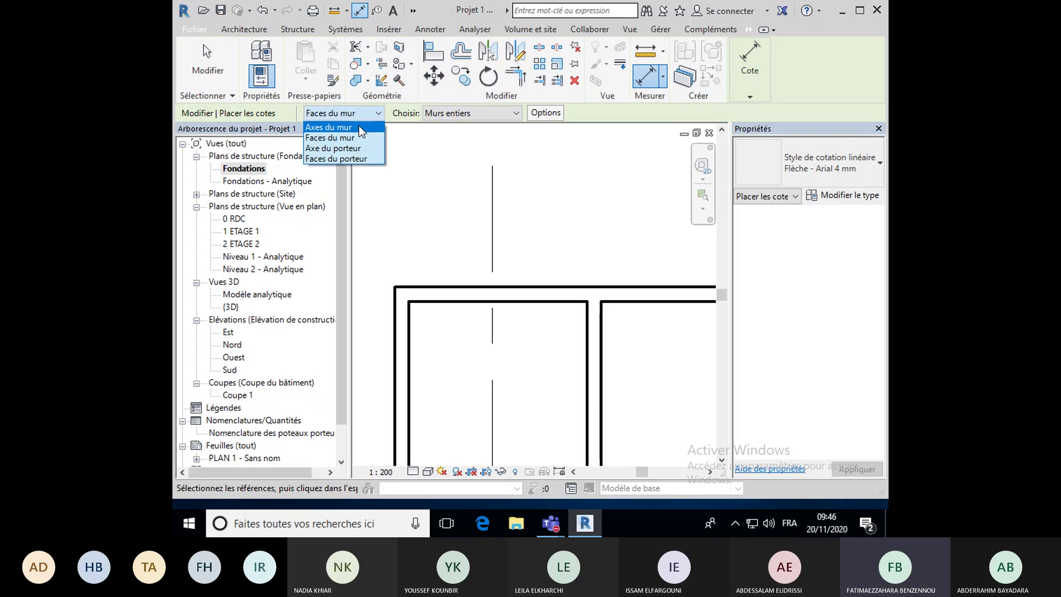
left_click(359, 127)
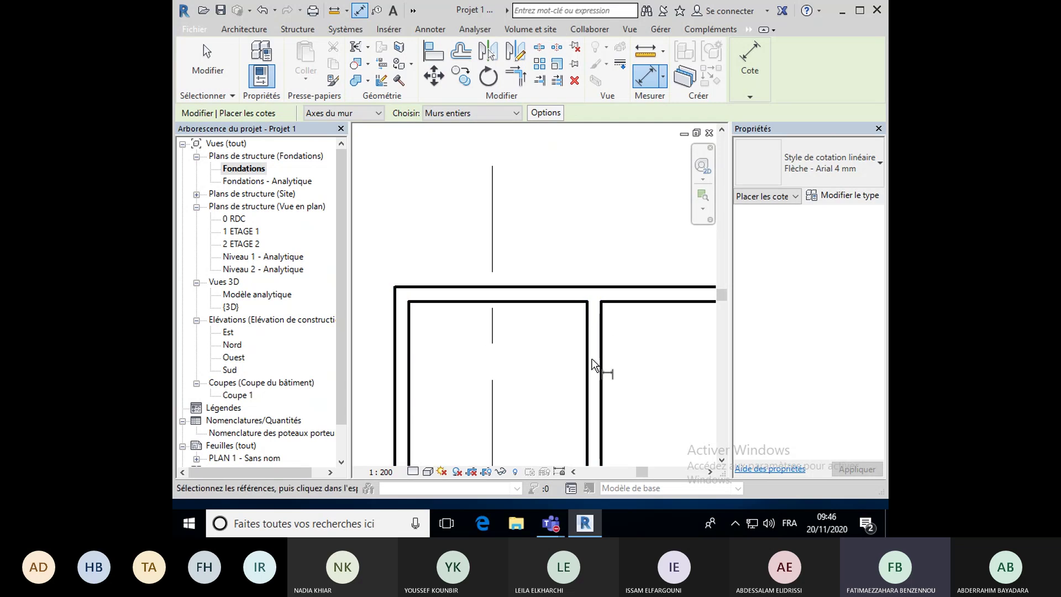
scroll(547, 365, "down", 2)
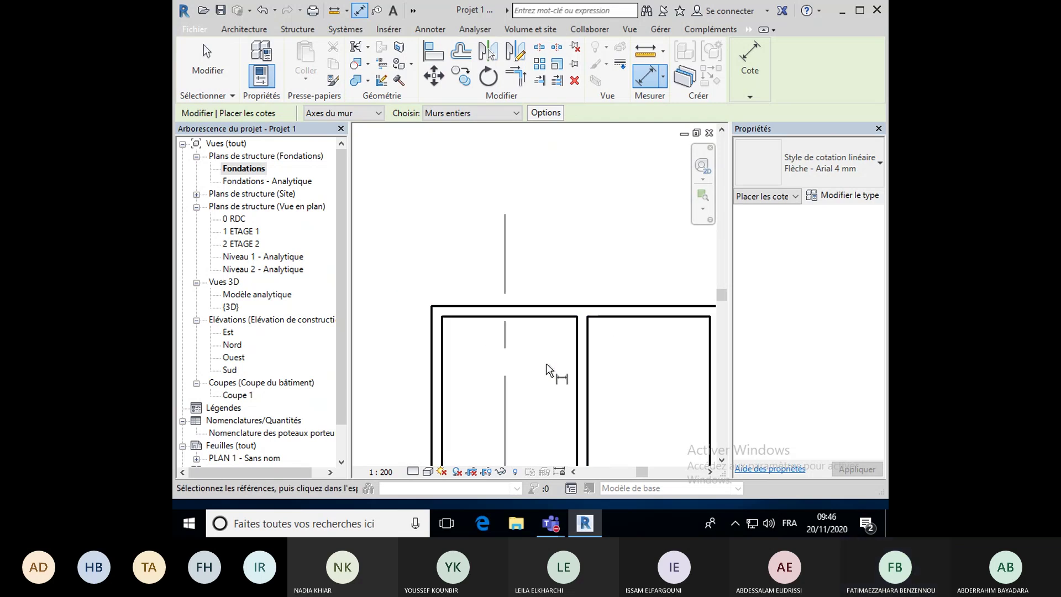
middle_click_drag(546, 363, 456, 334)
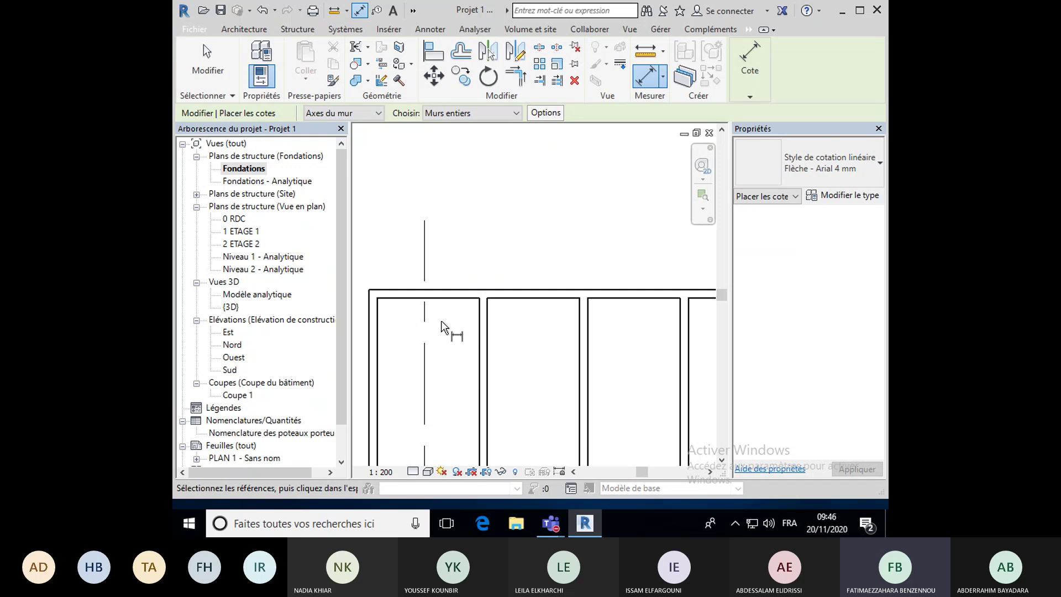
Enable Ouvertures, Intersection des murs and Quadrillages intersectés as references for the automatic dimensions.
left_click(545, 113)
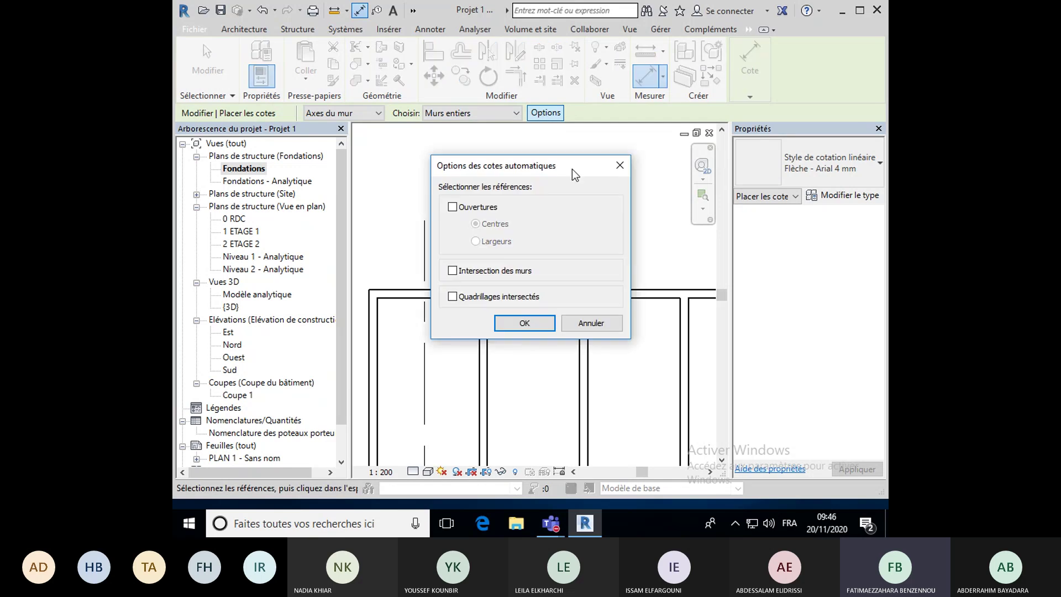
left_click_drag(572, 169, 352, 98)
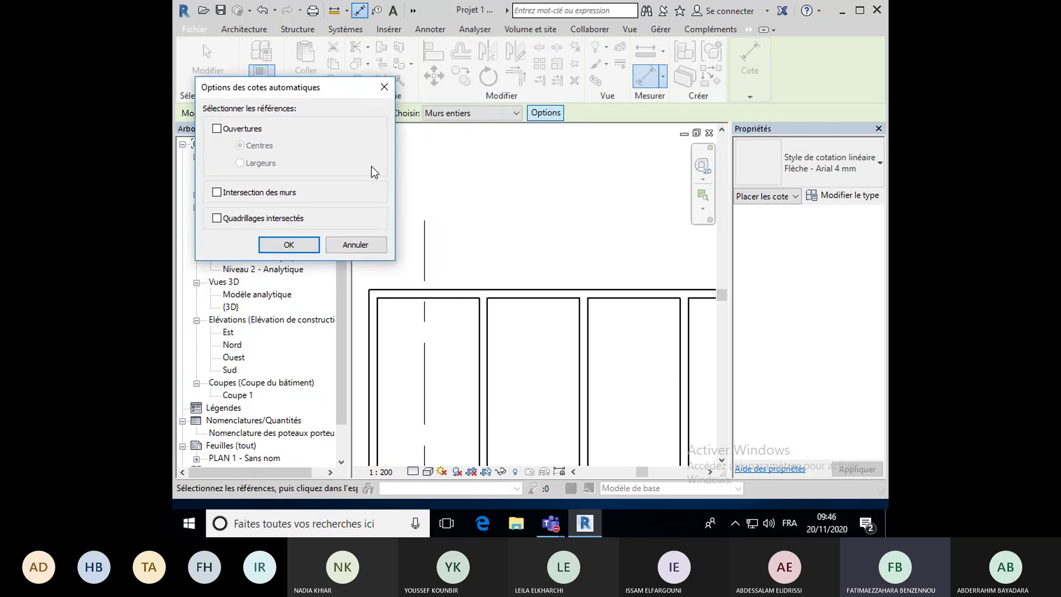
left_click(216, 128)
left_click(216, 193)
left_click(217, 219)
left_click(286, 245)
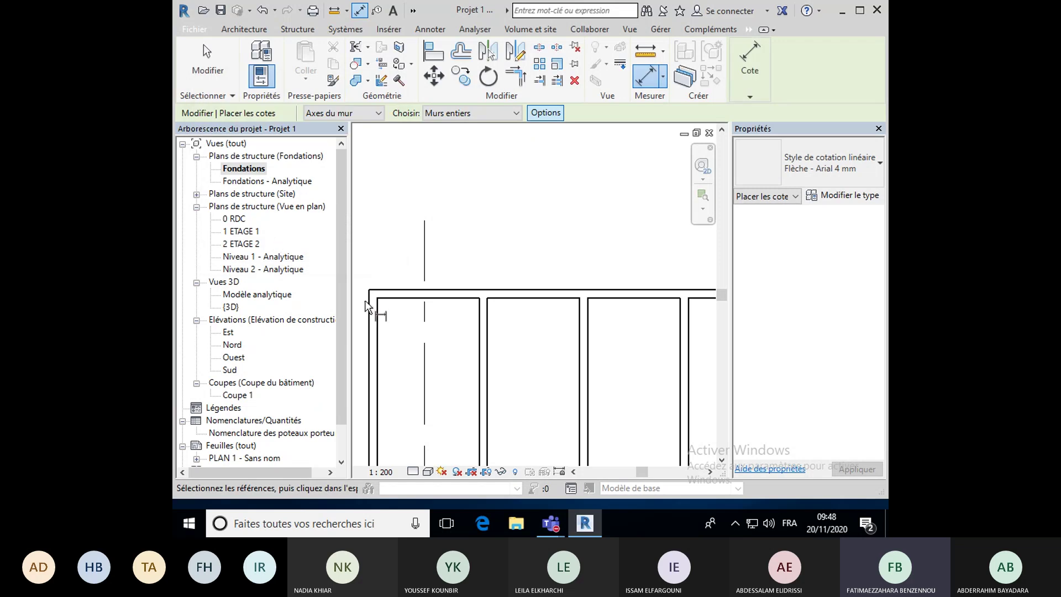
Place an automatic whole-wall dimension chain for the example block's north wall, above the walls.
scroll(464, 362, "down", 2)
mouse_move(463, 363)
middle_mouse_down()
mouse_move(483, 362)
mouse_move(467, 355)
middle_mouse_up()
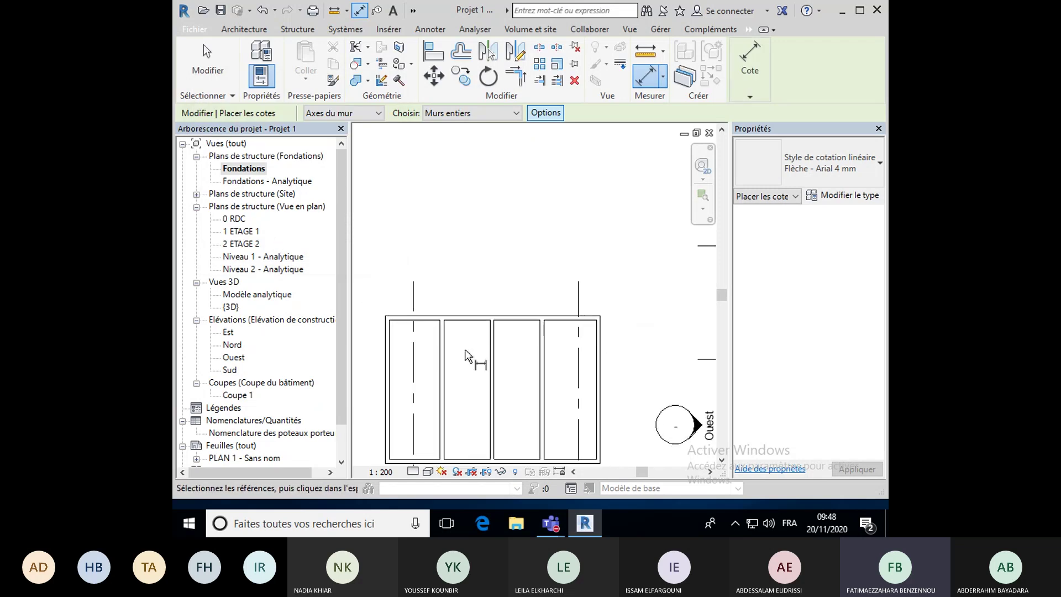
left_click(466, 313)
left_click(469, 254)
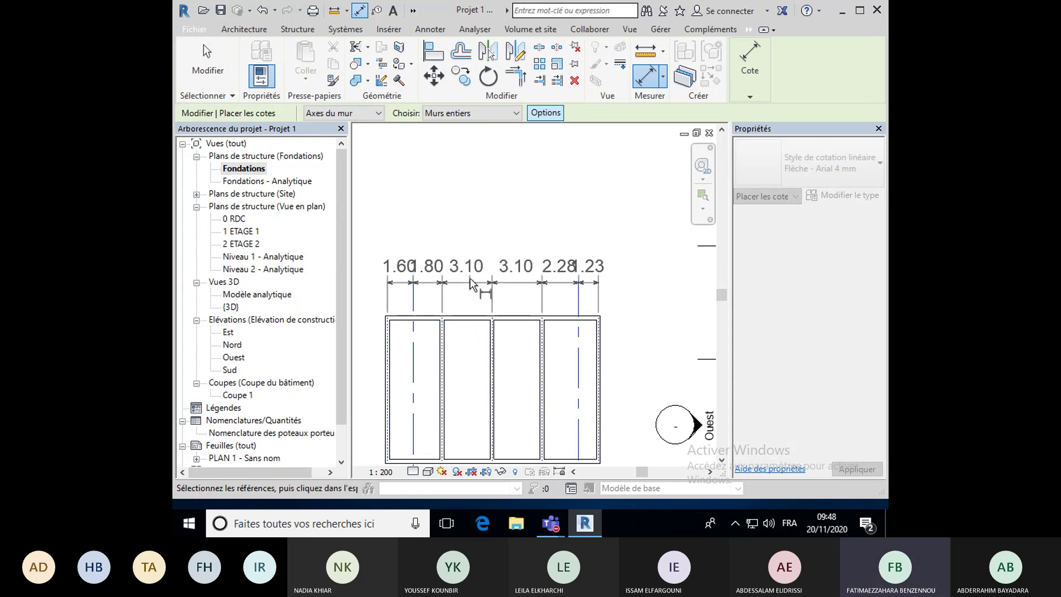
left_click(469, 339)
key("Escape")
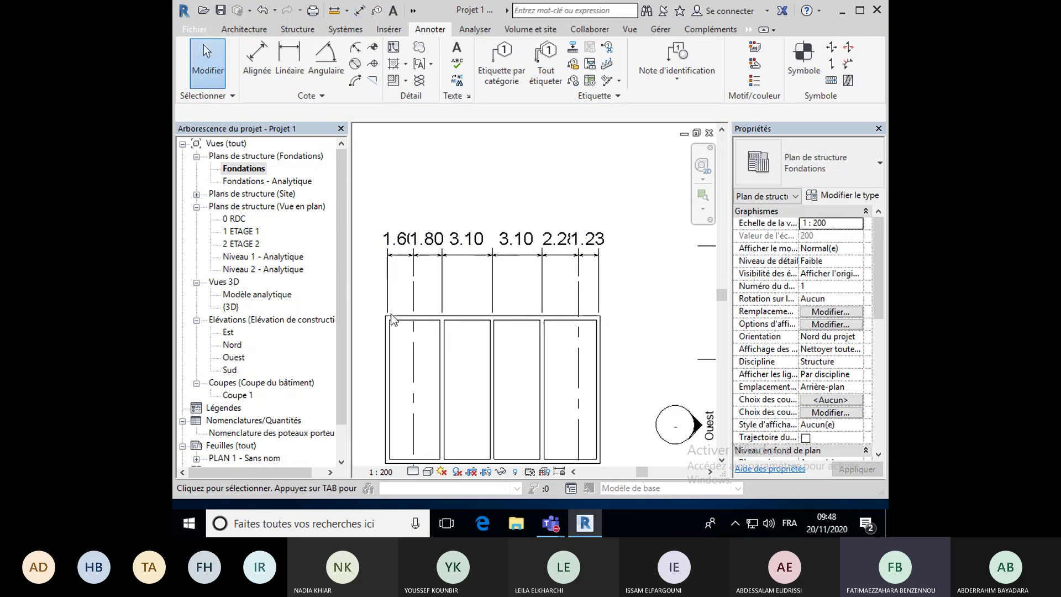
Delete the automatic dimension chain above the example walls.
scroll(387, 314, "up", 2)
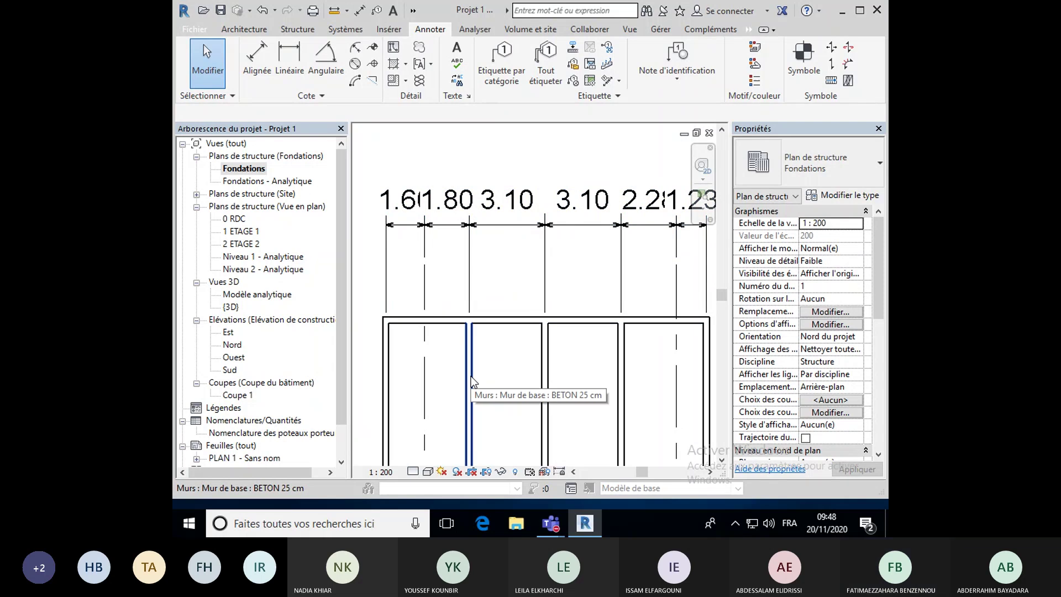
left_click(460, 227)
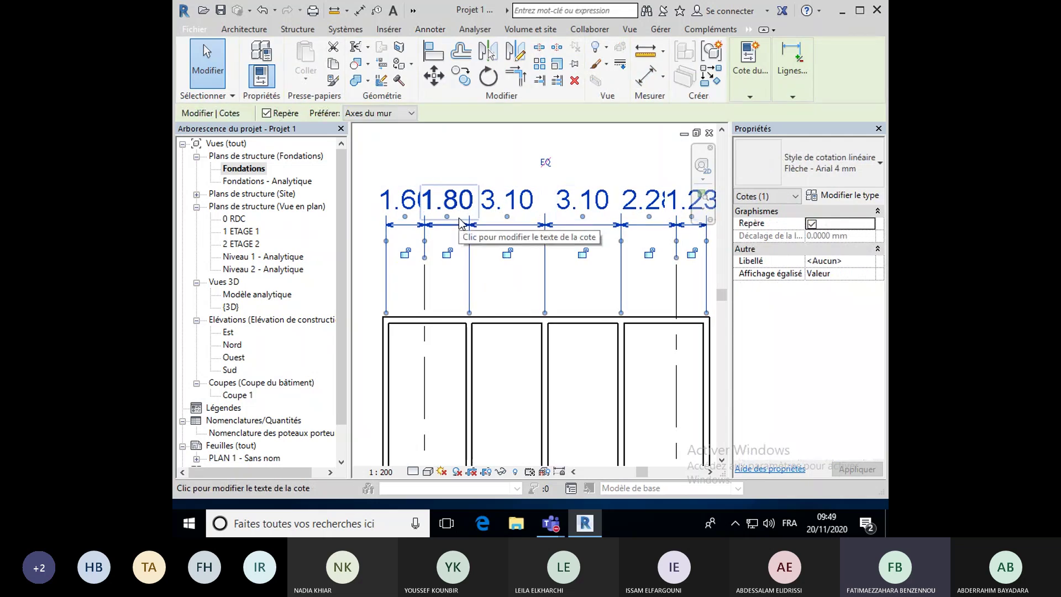
key("Delete")
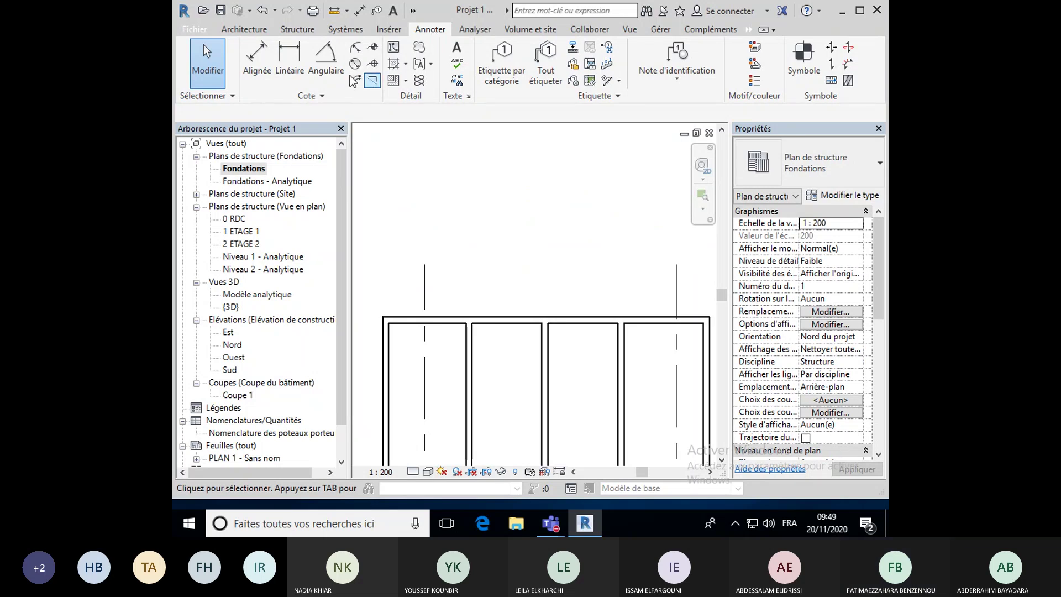
Restart the aligned dimension with Murs entiers and exclude Quadrillages intersectés from the automatic dimension references.
left_click(257, 61)
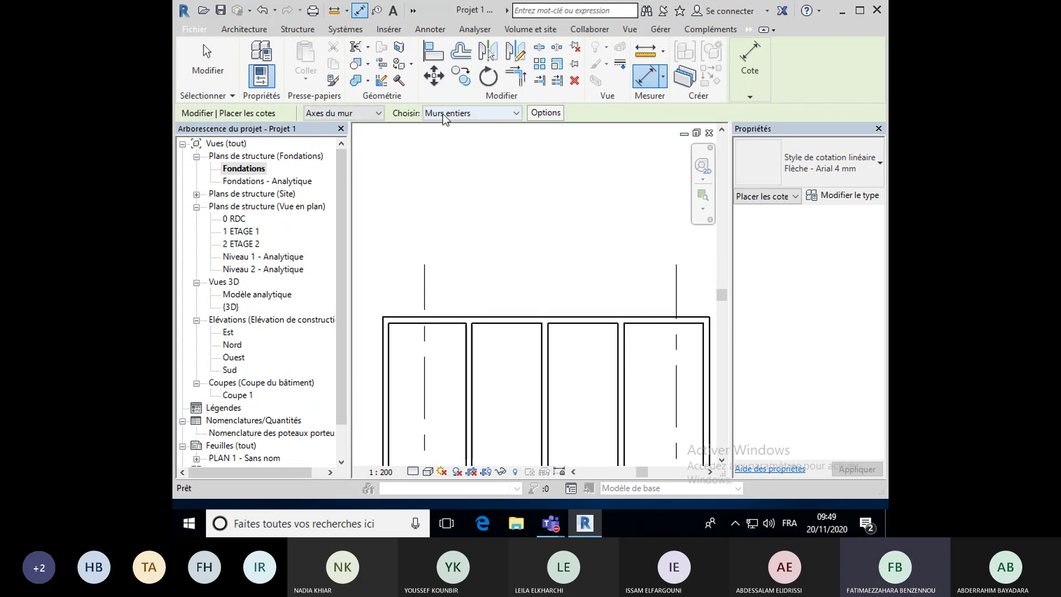
left_click(545, 113)
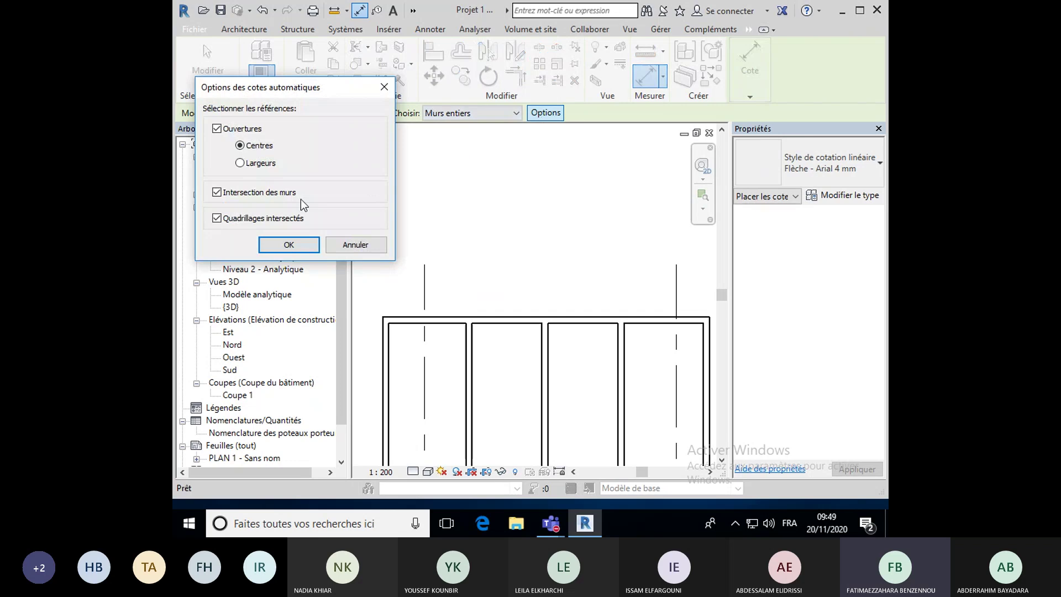
left_click(217, 219)
left_click(279, 244)
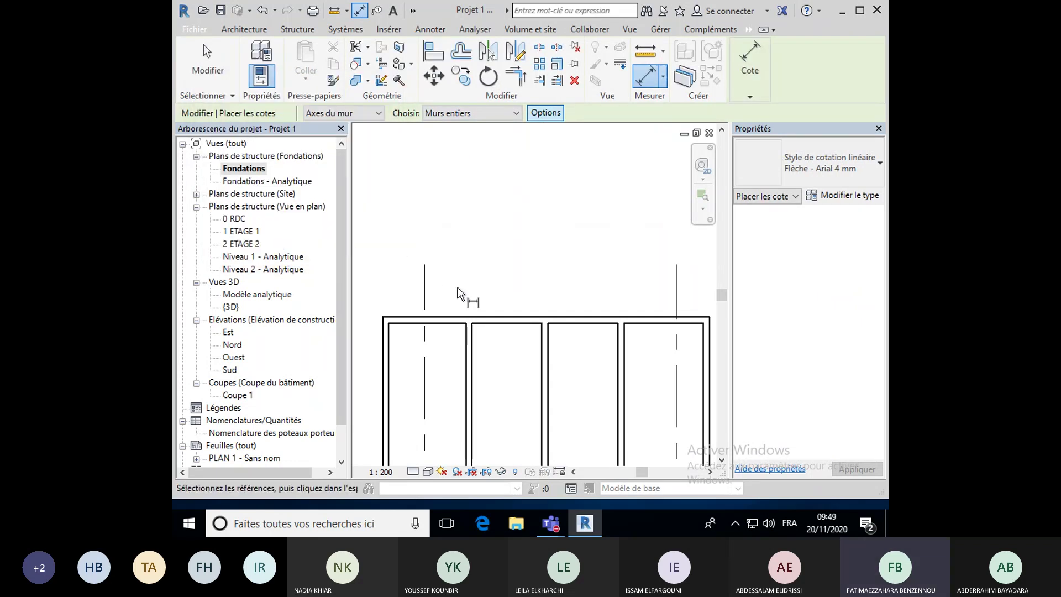
Dimension the whole north wall of the example block between intersecting wall axes, placing the chain above the walls.
scroll(464, 293, "down", 2)
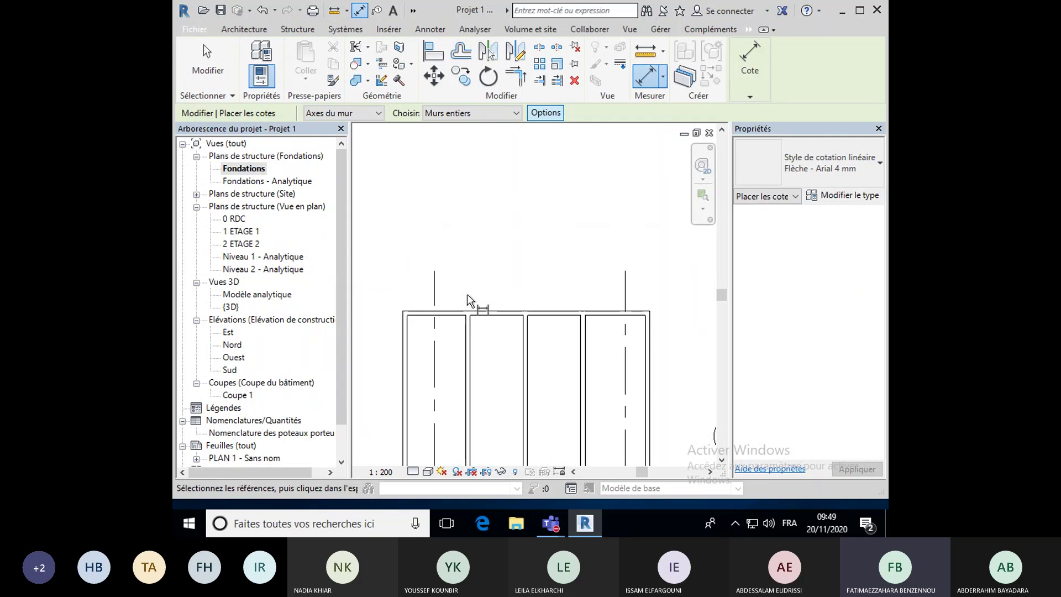
left_click(516, 314)
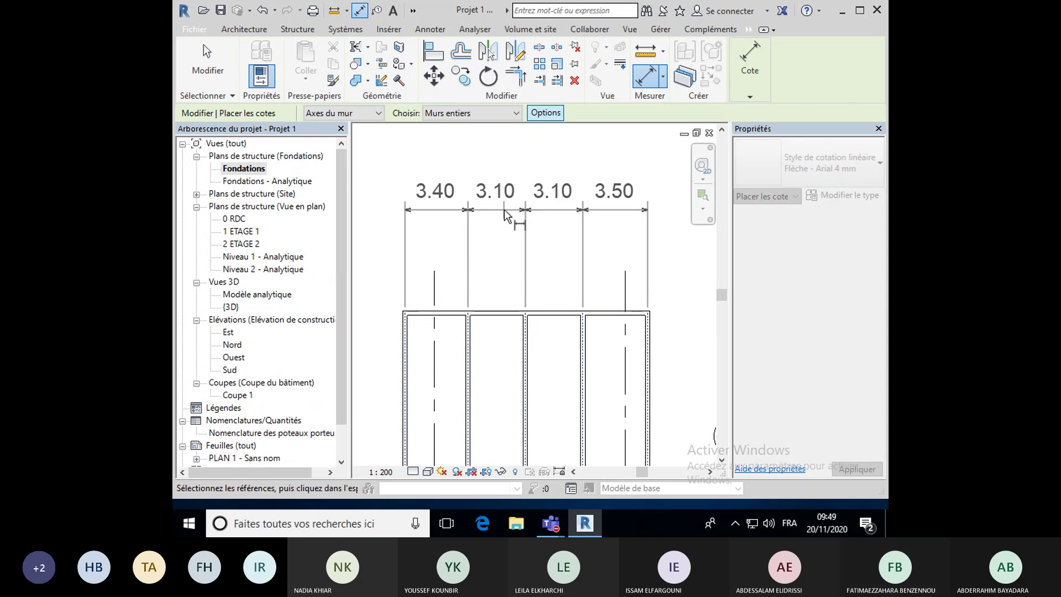
left_click(504, 223)
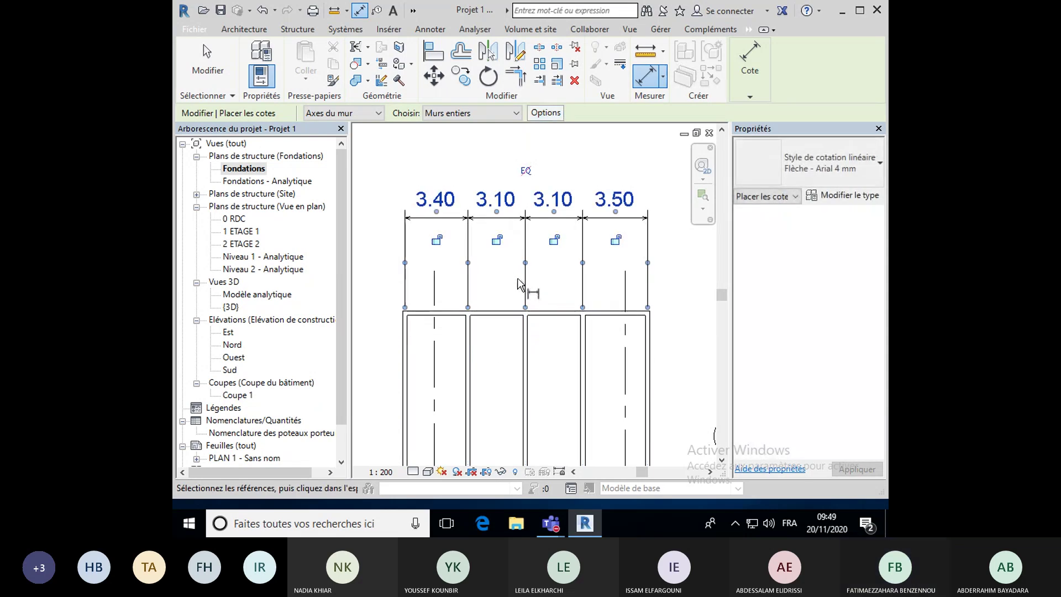
key("Escape")
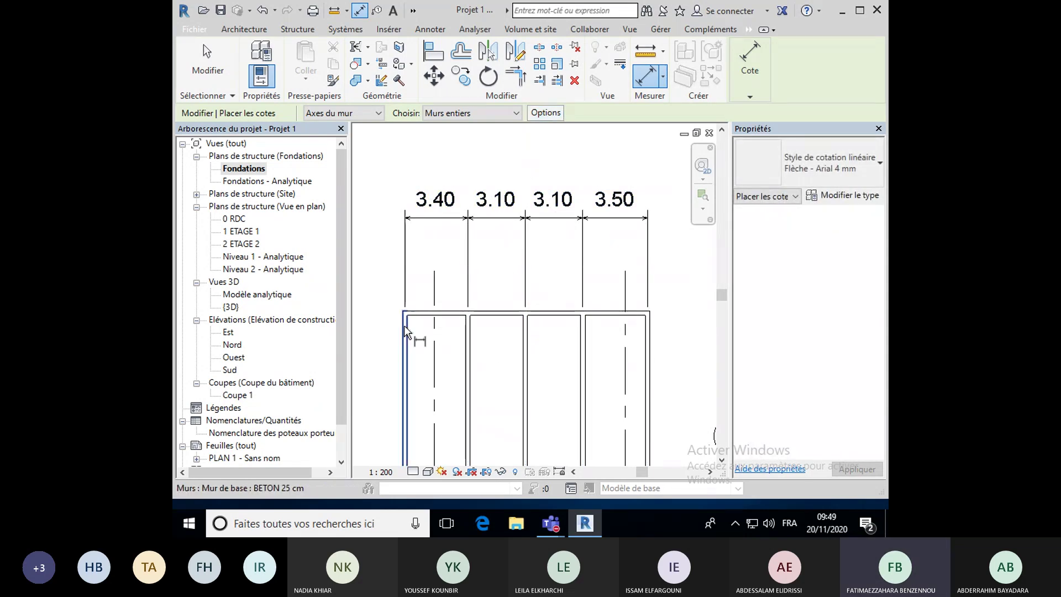
scroll(386, 310, "up", 5)
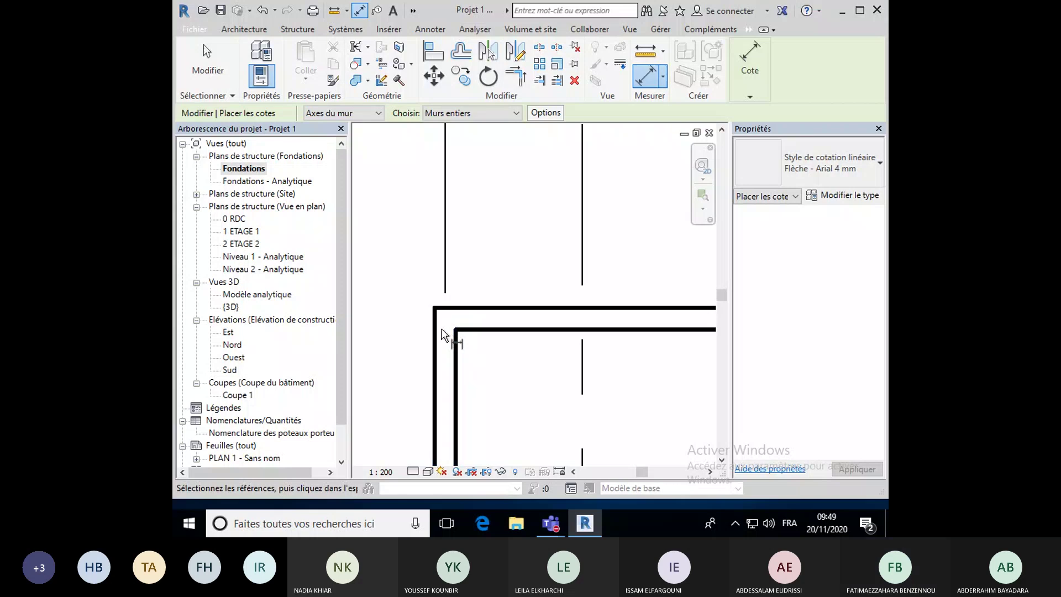
key("Escape")
key("Escape")
scroll(447, 317, "down", 3)
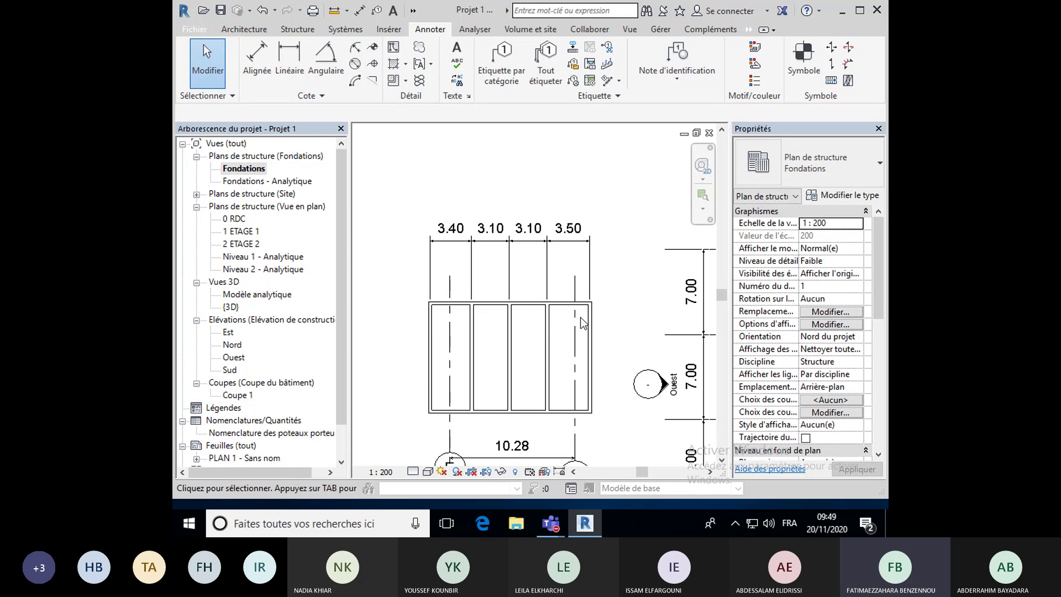
Apply the equality constraint to all segments of the dimension chain above the example walls.
left_click(485, 237)
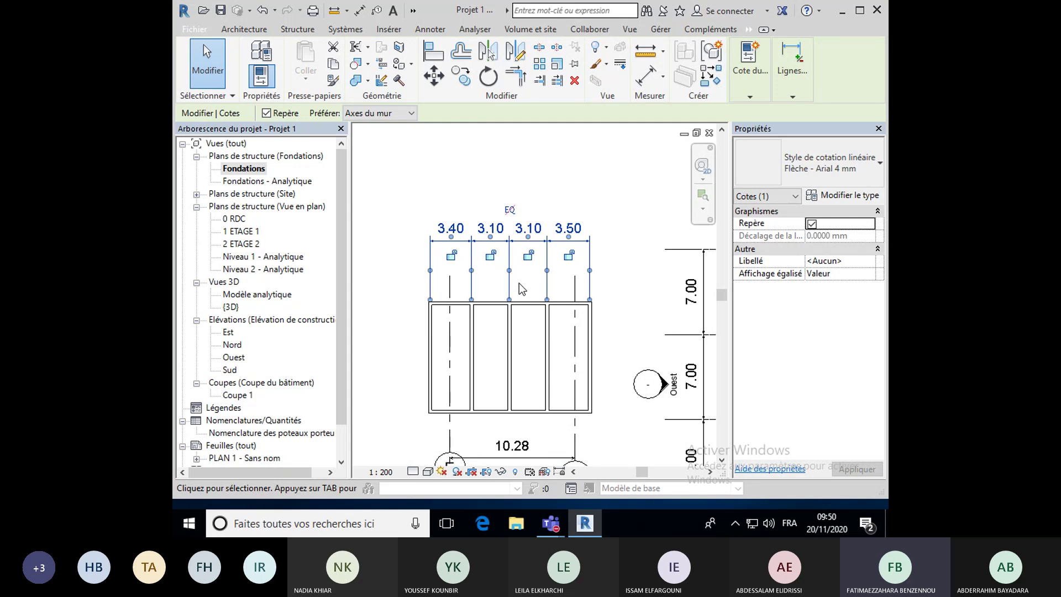
scroll(519, 219, "up", 2)
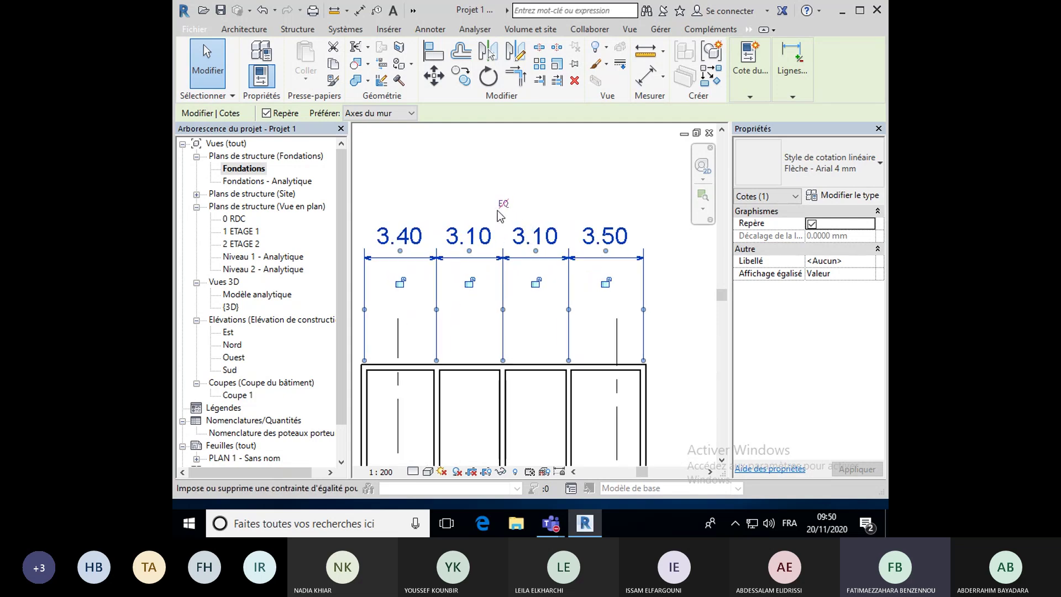
scroll(508, 212, "down", 1)
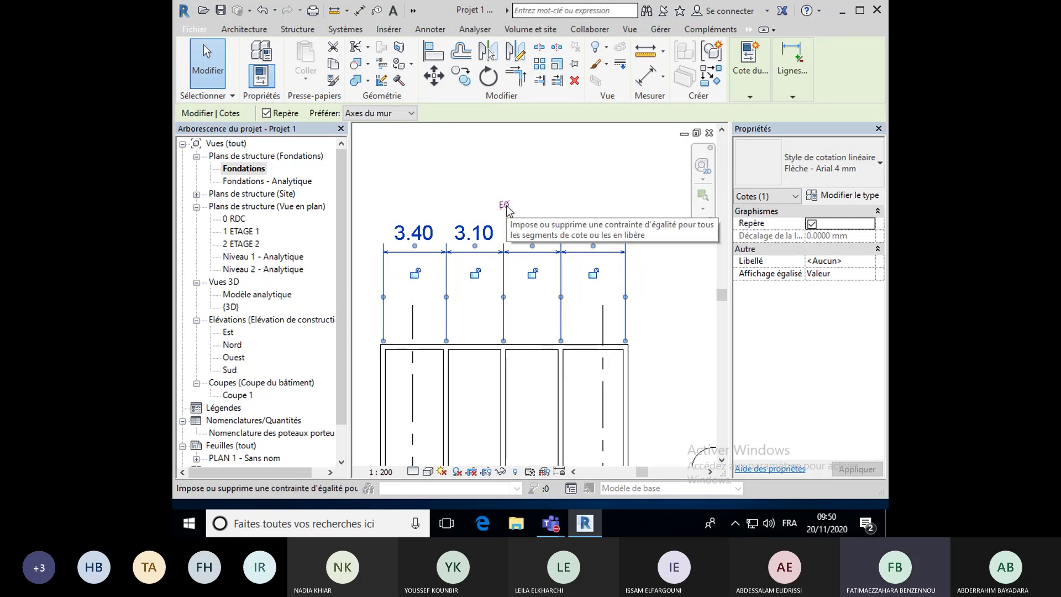
left_click(505, 206)
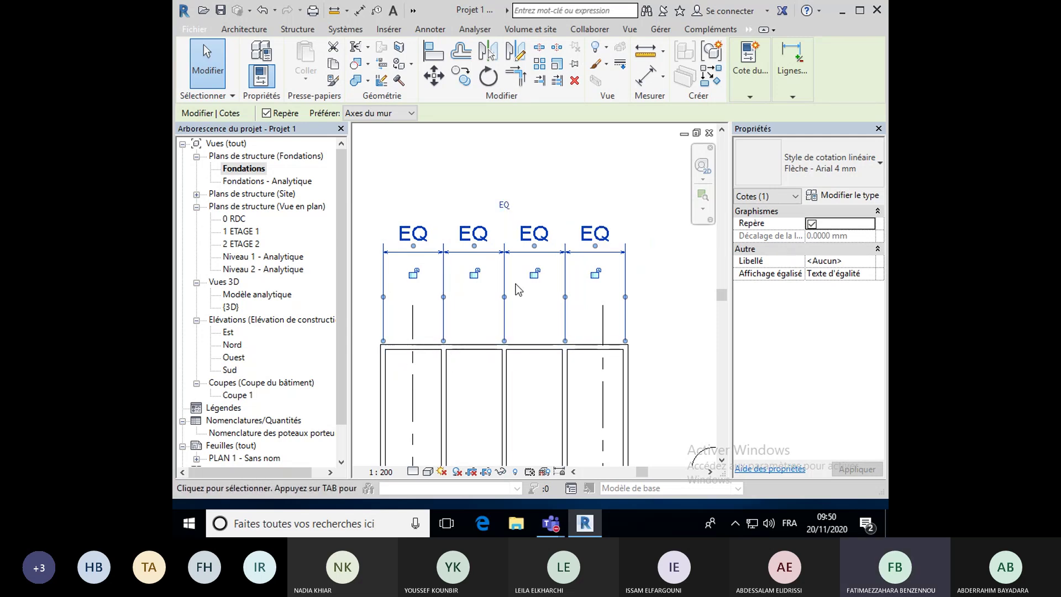
Release the equality constraint on the dimension chain so its segments show numeric values.
left_click(503, 206)
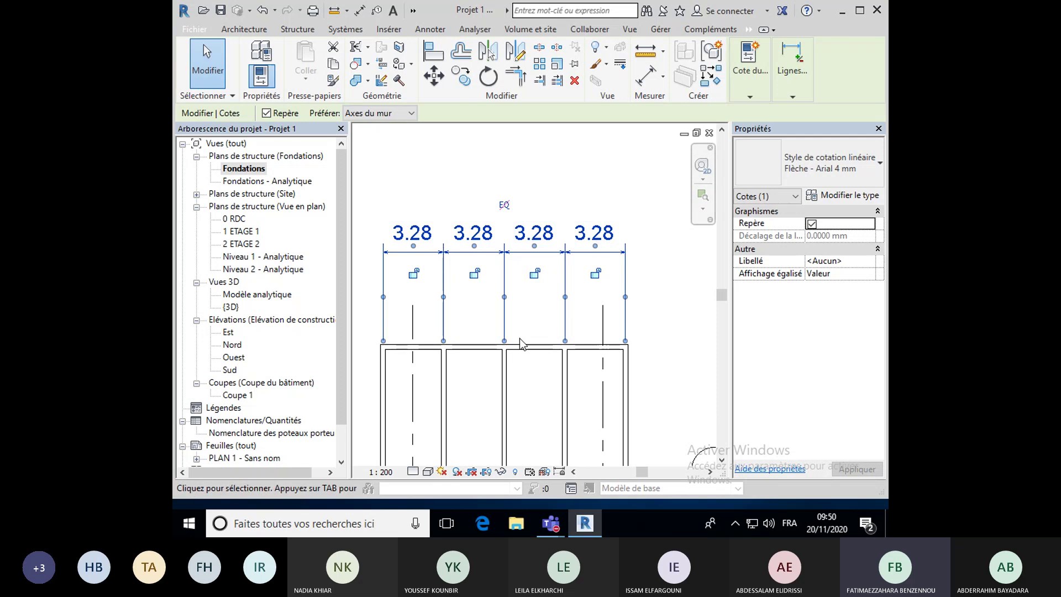
scroll(506, 363, "down", 2)
scroll(458, 363, "up", 2)
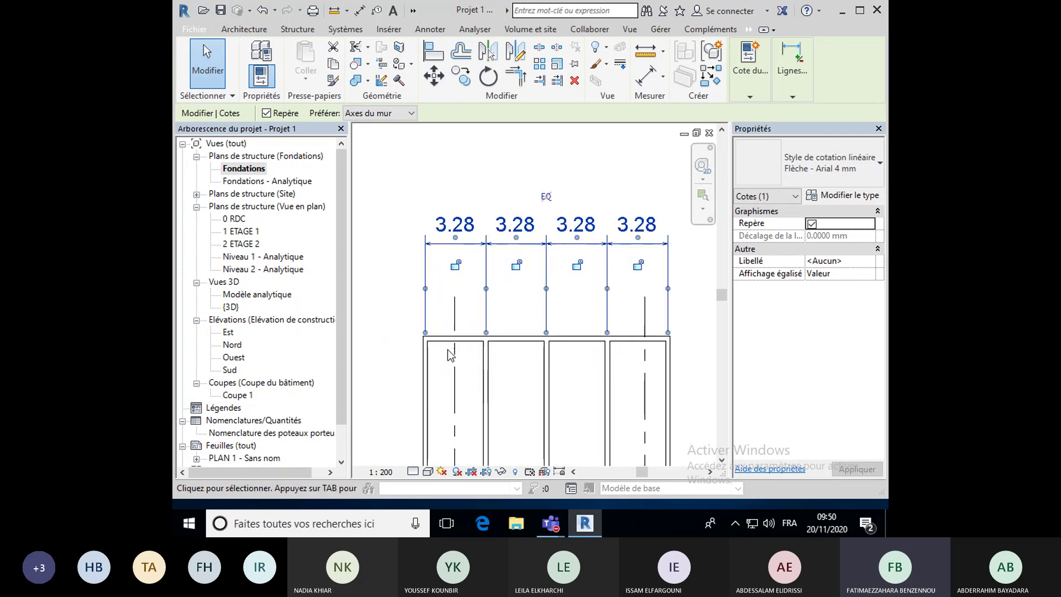
scroll(551, 386, "down", 2)
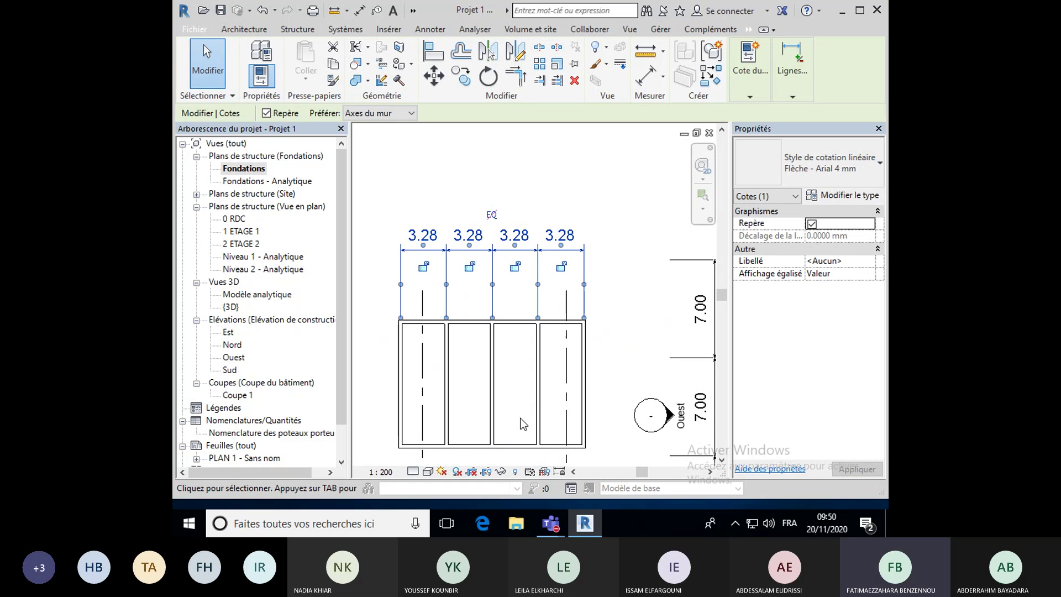
key("Escape")
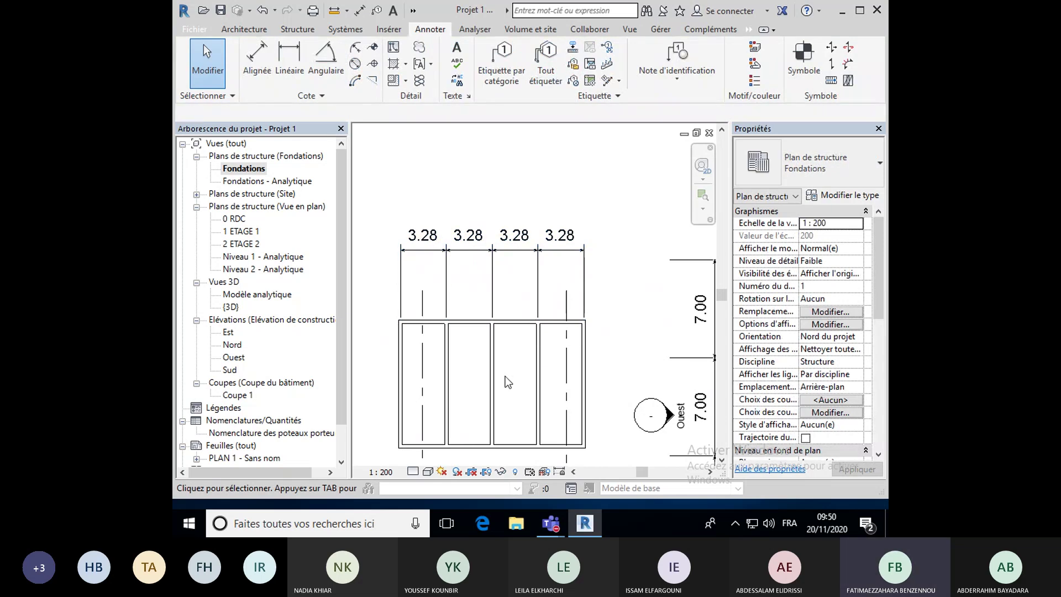
Set the distance between the example block's middle partition wall and the next partition to its east to 2 m.
scroll(495, 364, "up", 3)
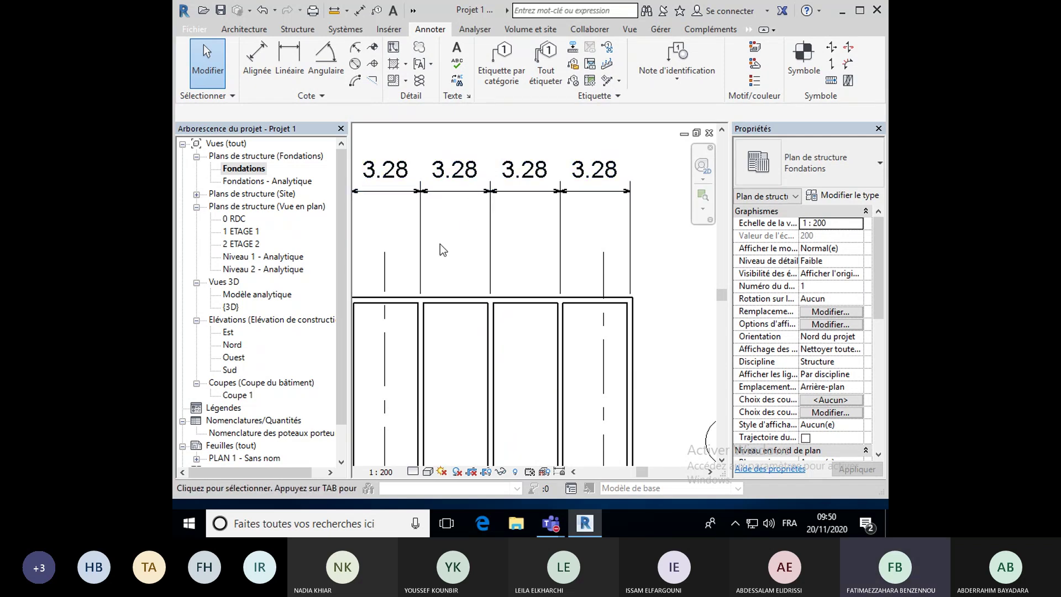
left_click(490, 374)
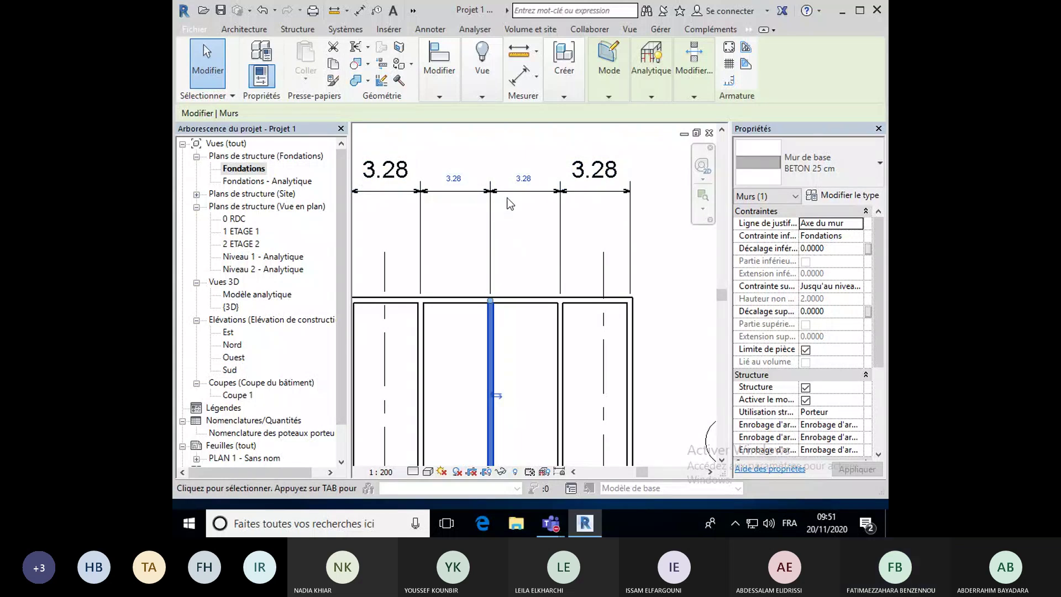
scroll(510, 203, "up", 2)
left_click(535, 169)
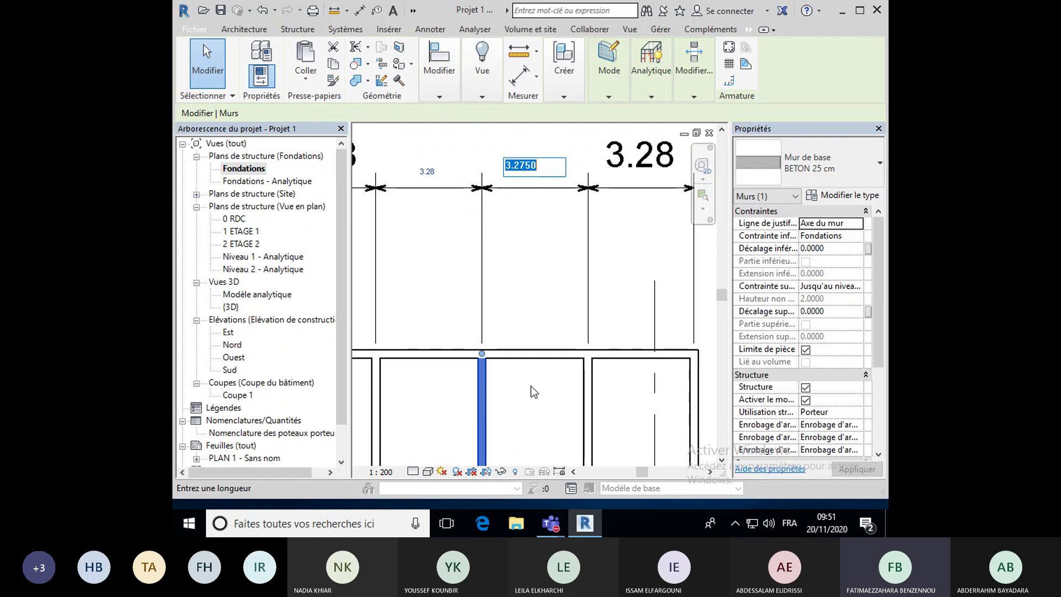
type("2")
key("Return")
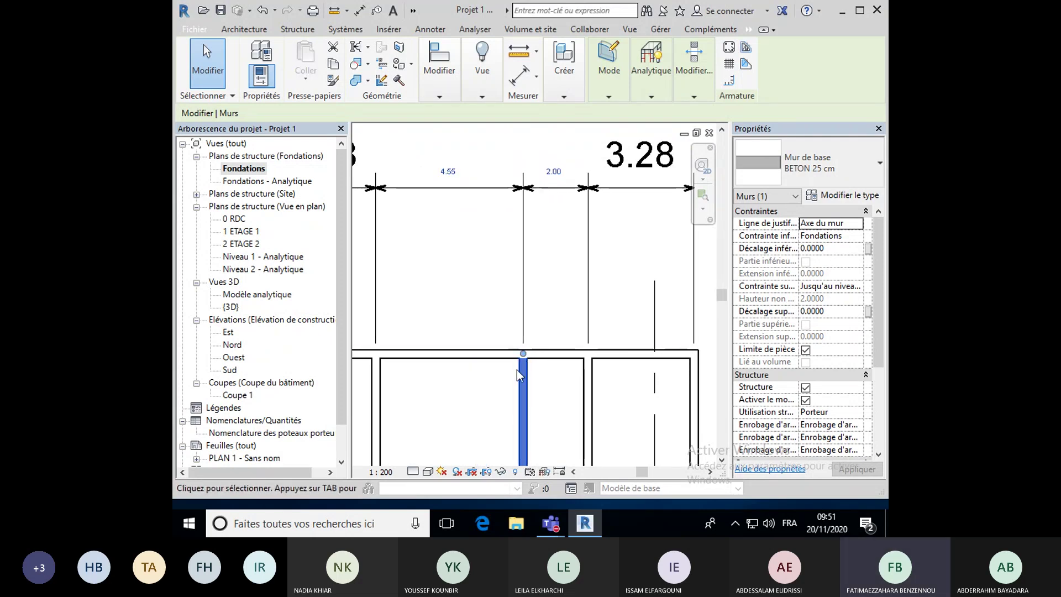
Set the middle partition wall's distance to the next partition on its east side to 4 m.
left_click(557, 170)
type("4")
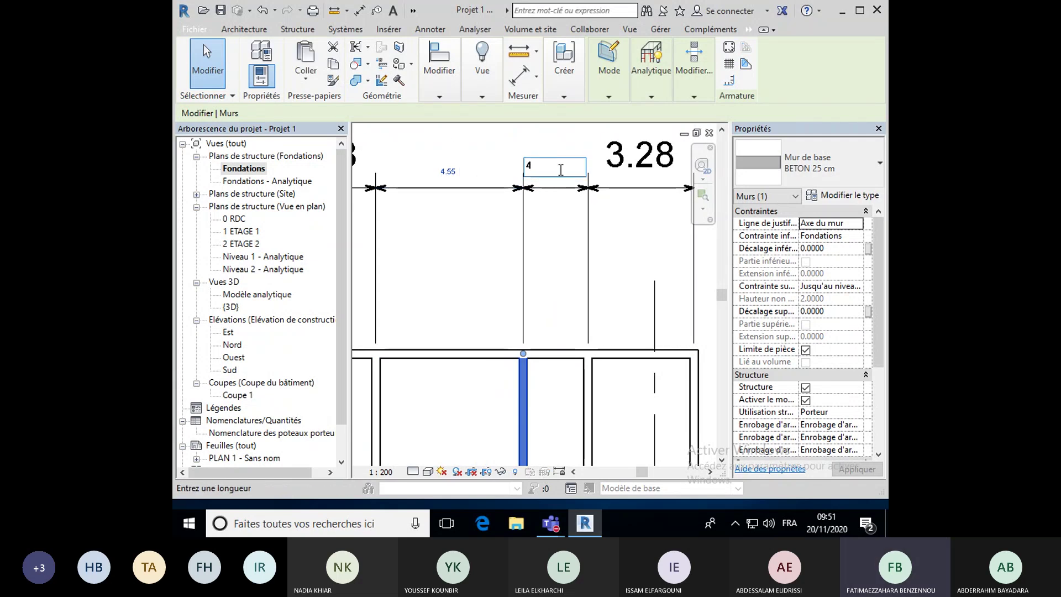
key("Return")
Move the example block's westernmost wall by setting its distance to the first partition to 4 m.
scroll(546, 246, "down", 2)
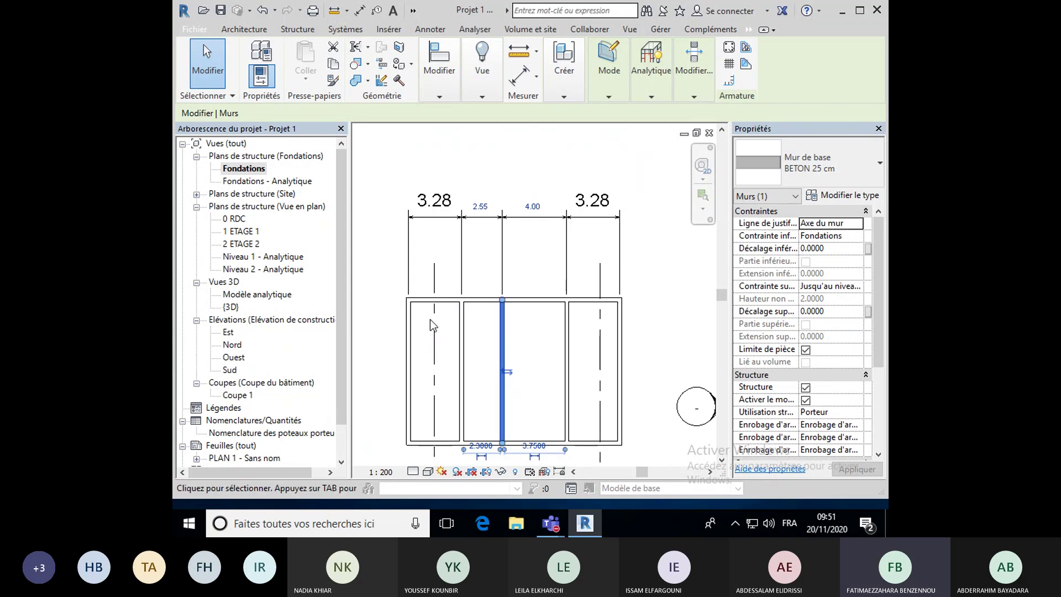
left_click(409, 345)
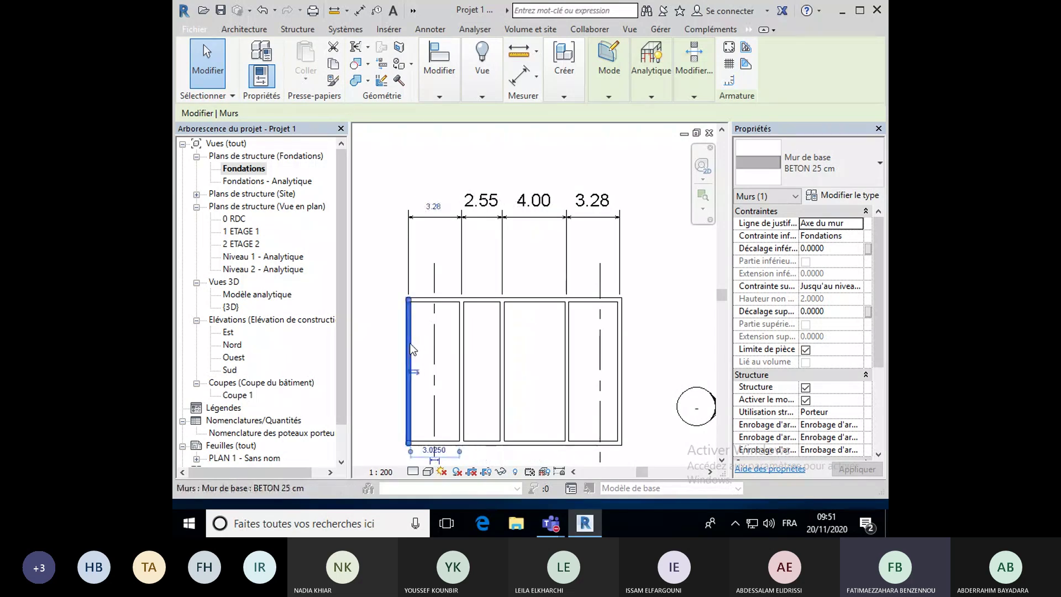
left_click(433, 206)
type("4")
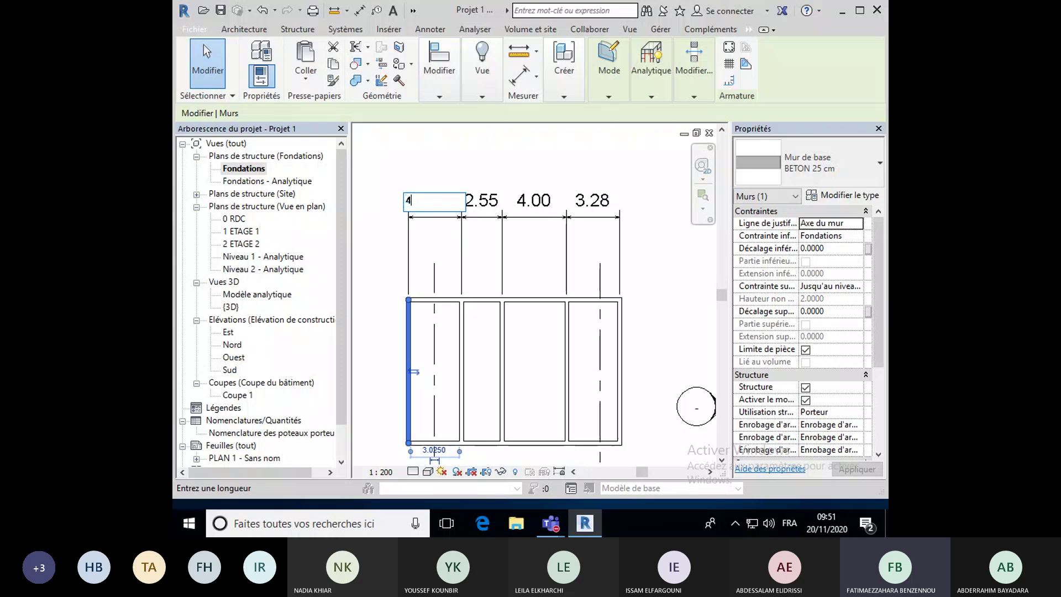
key("Return")
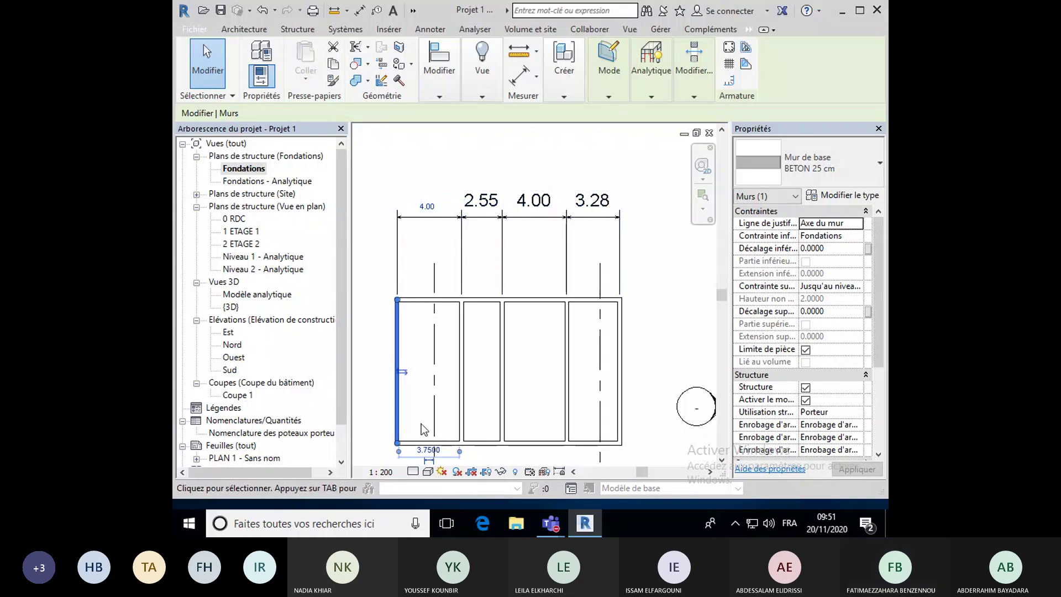
key("Escape")
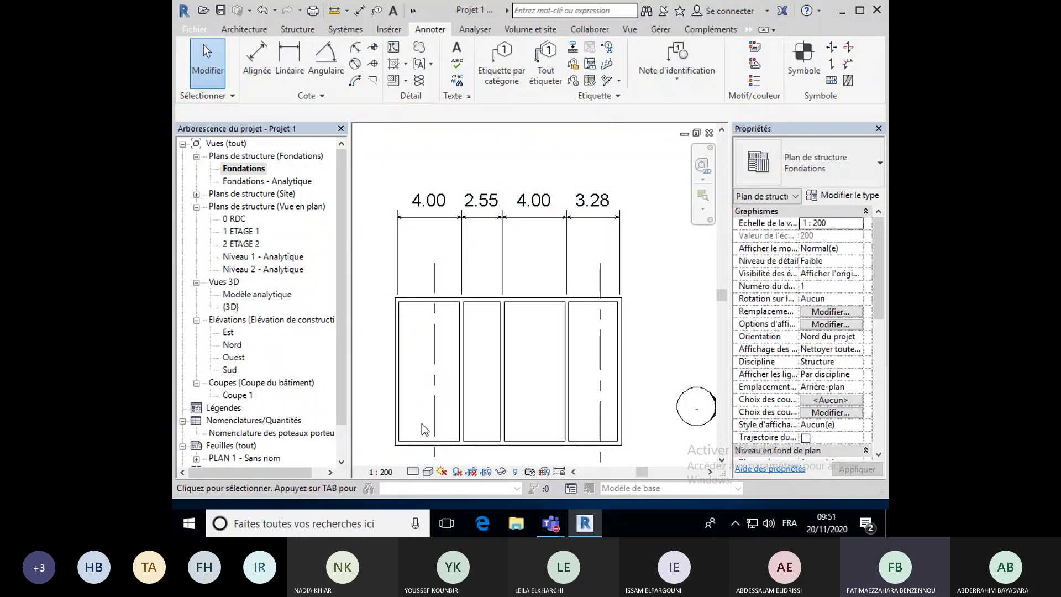
scroll(422, 423, "down", 2)
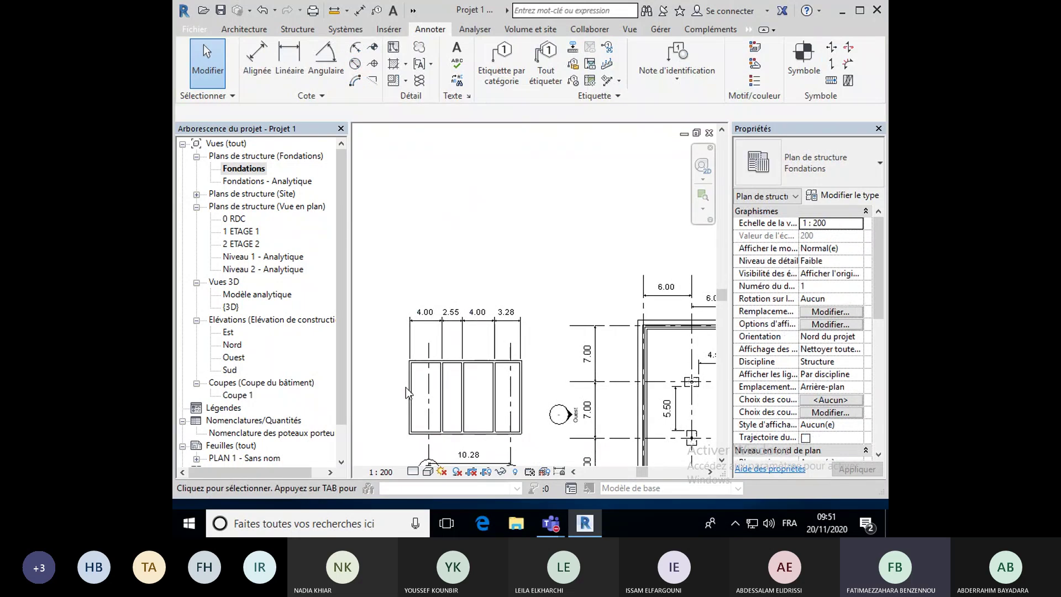
scroll(420, 381, "up", 2)
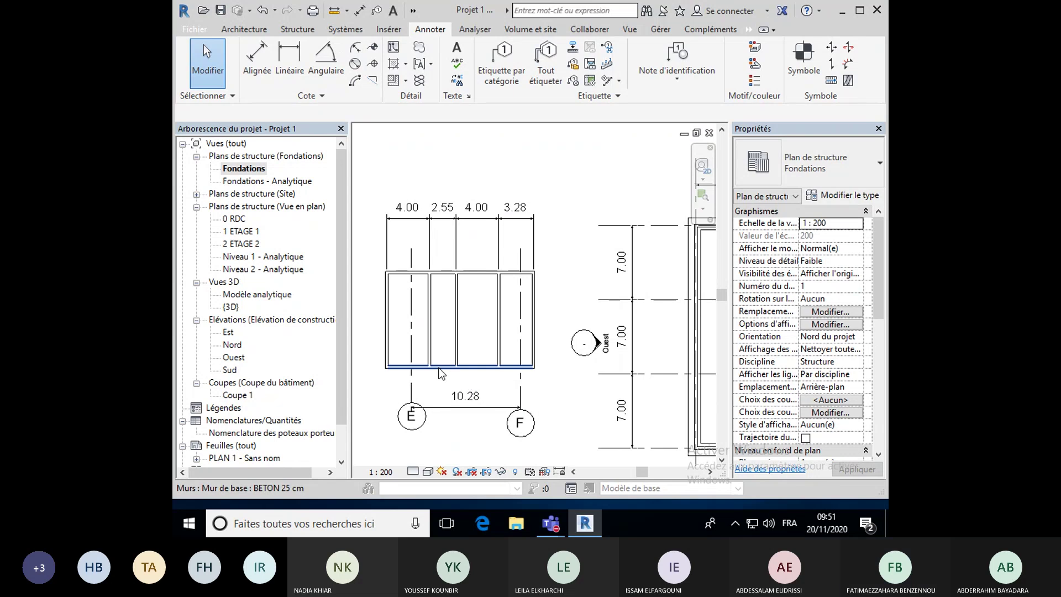
Examine the isolated footings inside the building, selecting the western footing on grid C and the column on it.
scroll(433, 374, "down", 1)
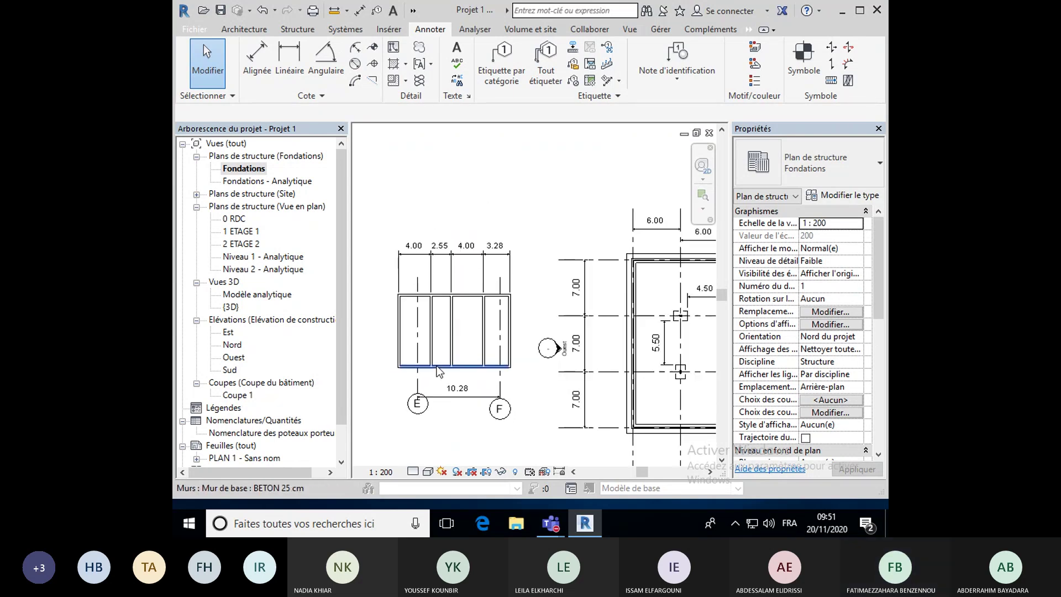
scroll(451, 360, "down", 2)
middle_click_drag(503, 367, 400, 368)
scroll(466, 371, "up", 3)
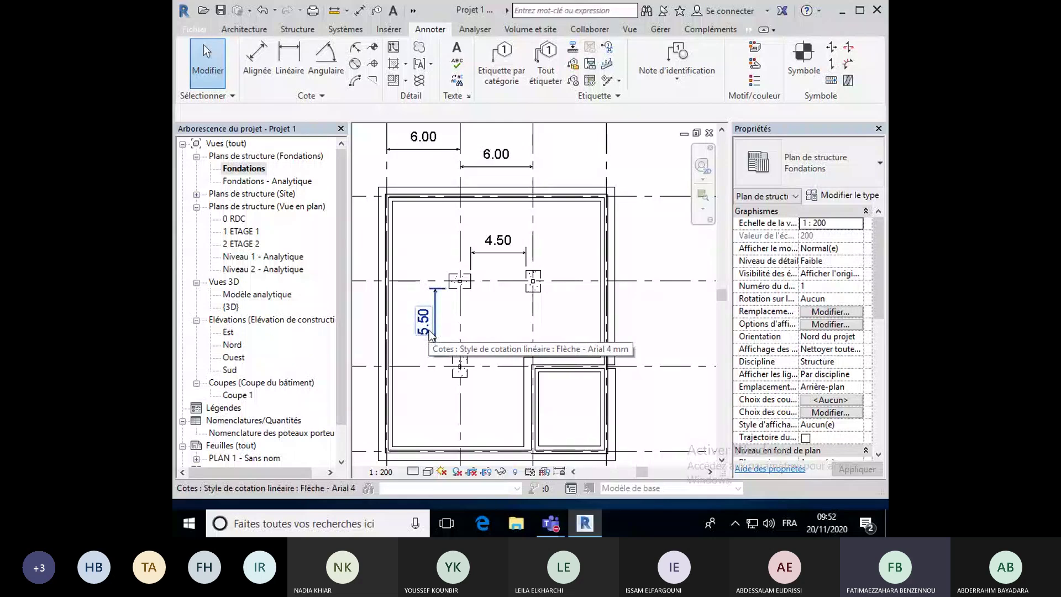
scroll(469, 330, "up", 1)
scroll(469, 330, "up", 1)
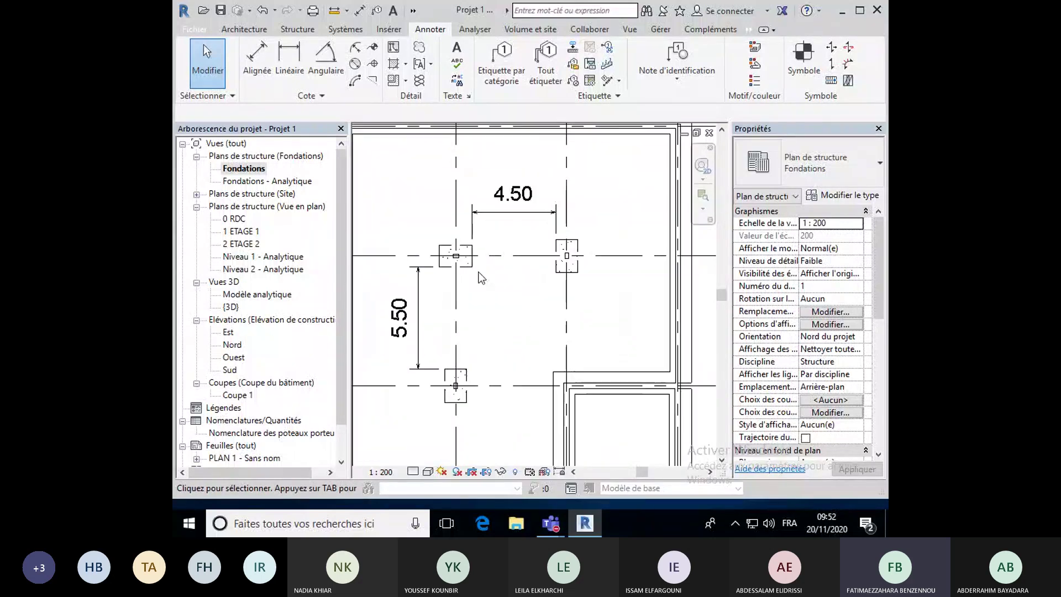
left_click(469, 258)
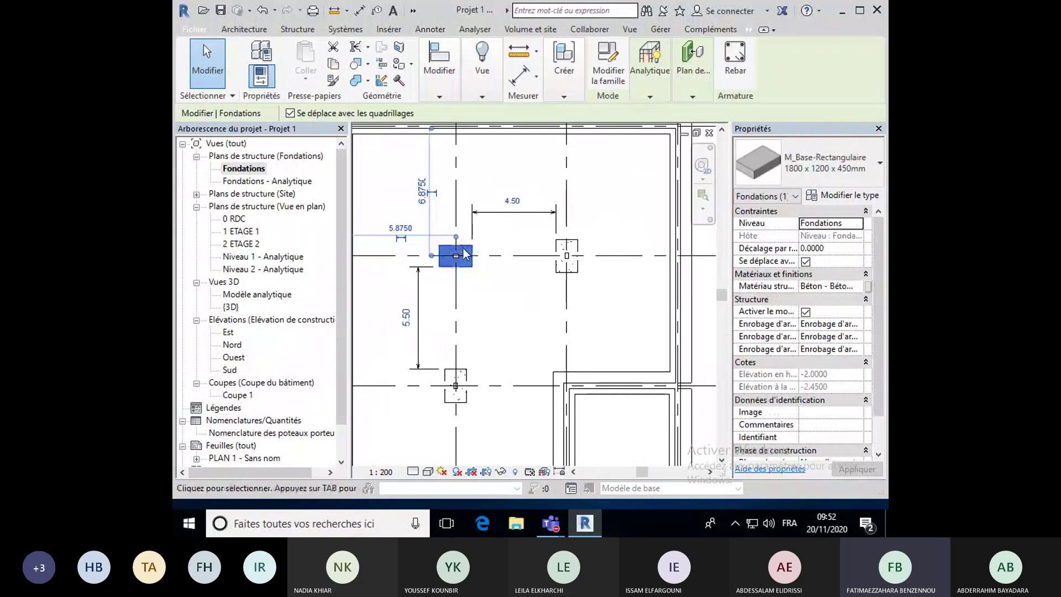
left_click(491, 305)
scroll(473, 262, "up", 1)
left_click(454, 254)
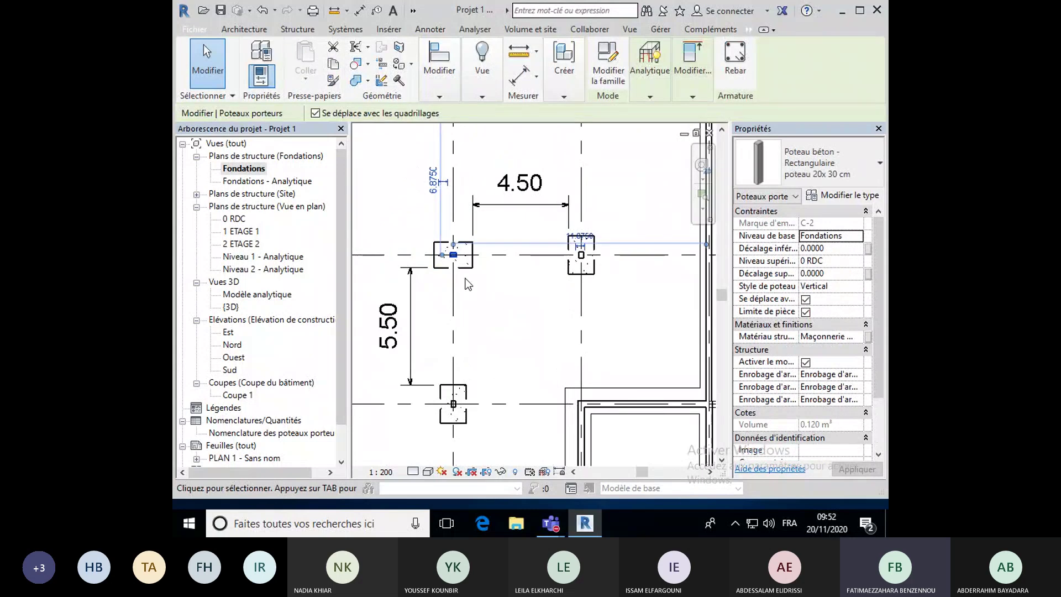
left_click(475, 297)
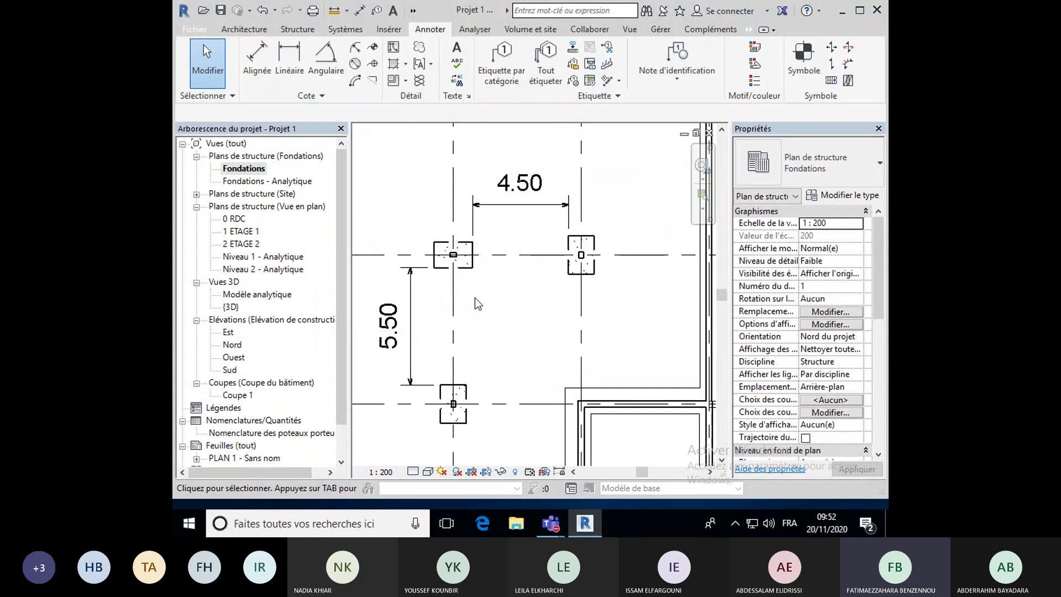
Tag the isolated footing on grid B by category with an attached-end leader, moving its size tag to the northeast of the footing.
scroll(475, 297, "down", 1)
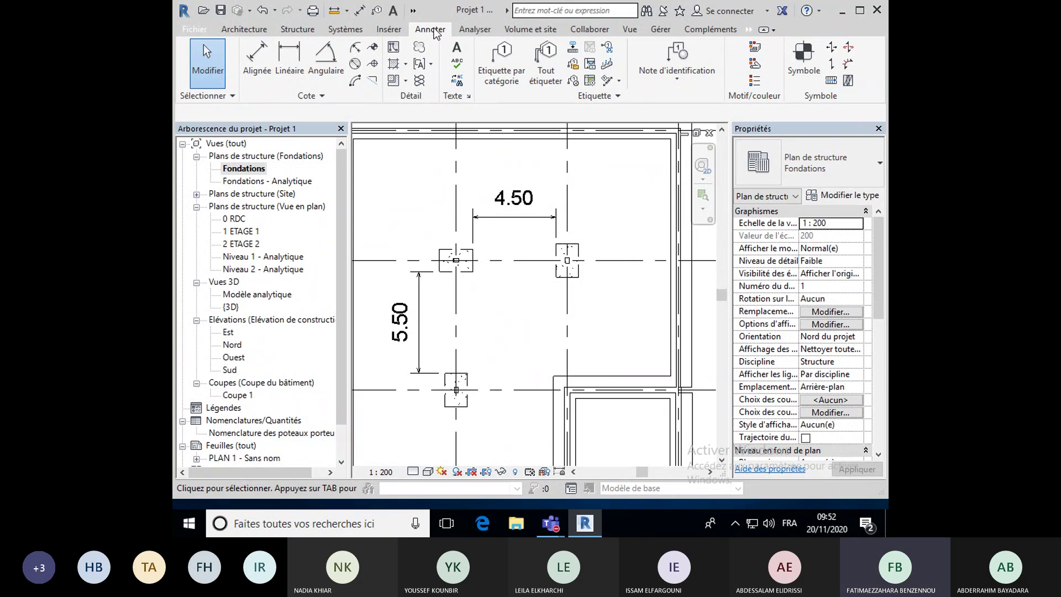
left_click(499, 82)
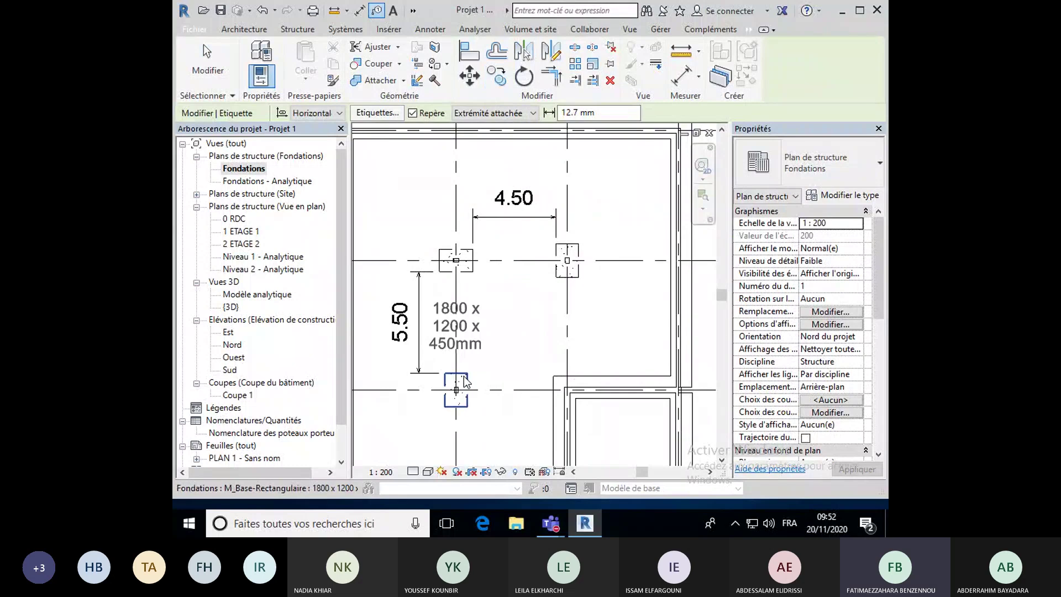
middle_click_drag(464, 376, 480, 350)
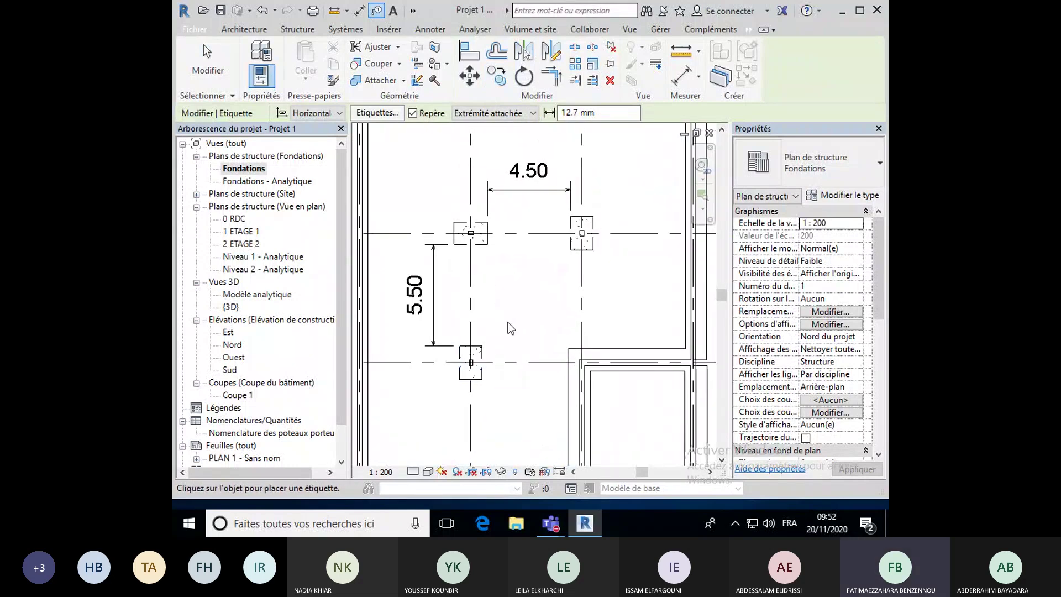
left_click(480, 352)
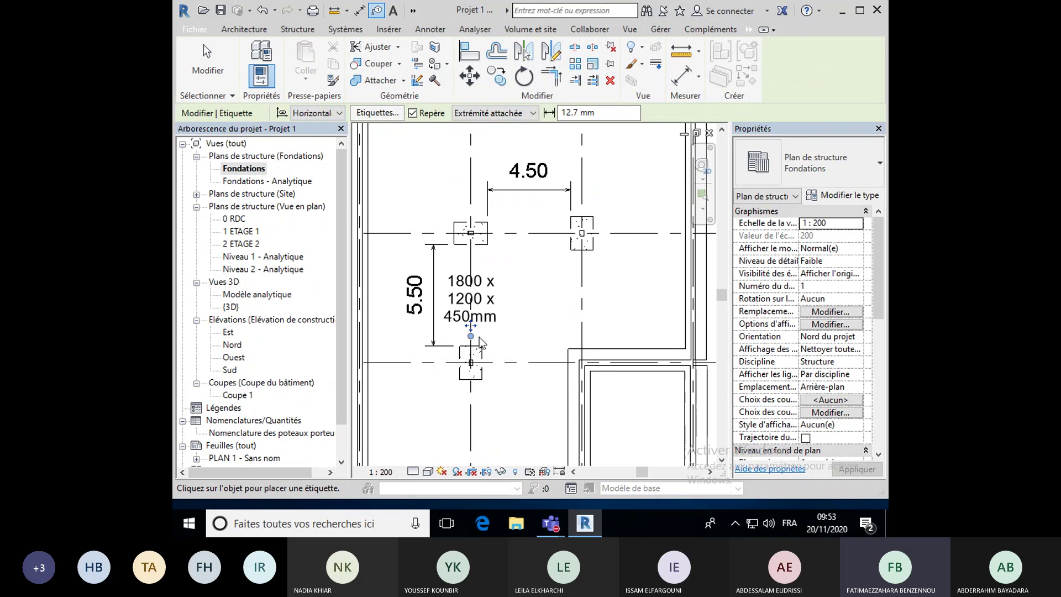
left_click_drag(470, 324, 509, 336)
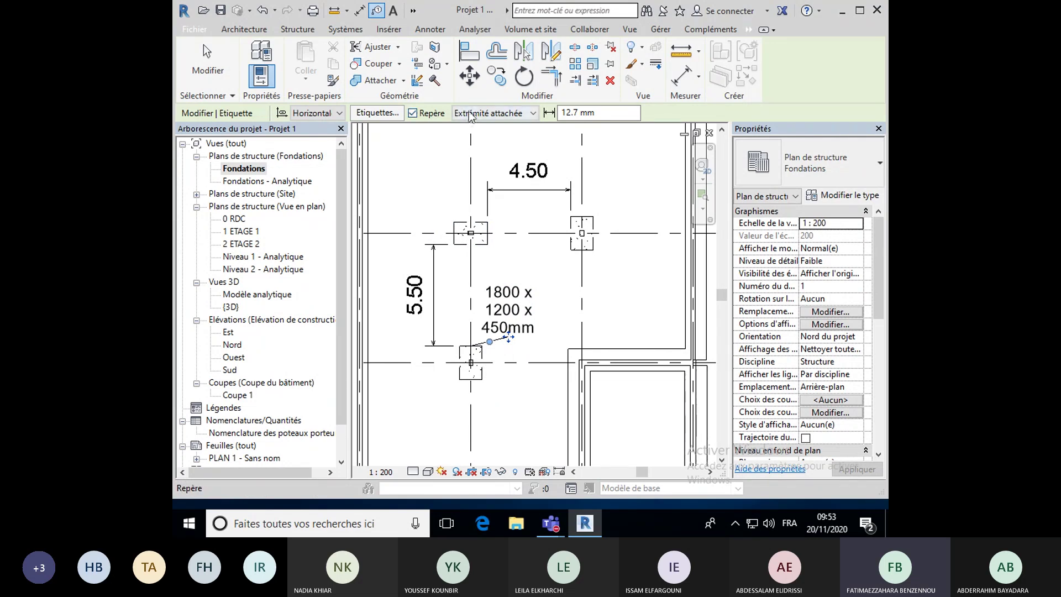
Switch tag leaders to free end (Extrémité libre) and tag the western footing on grid C, placing the text to its northwest.
left_click(513, 115)
left_click(506, 133)
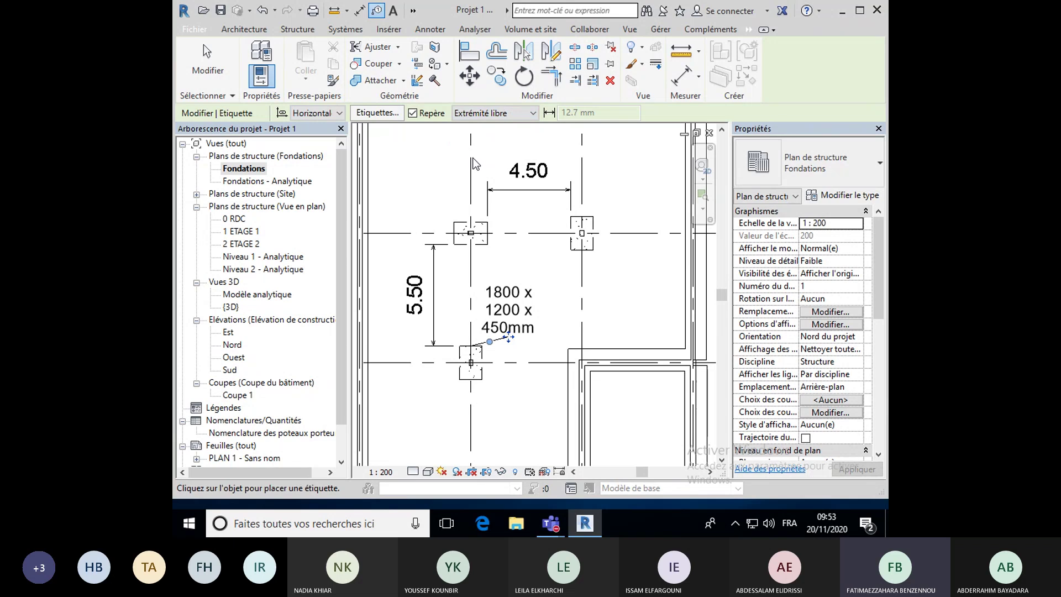
left_click(461, 227)
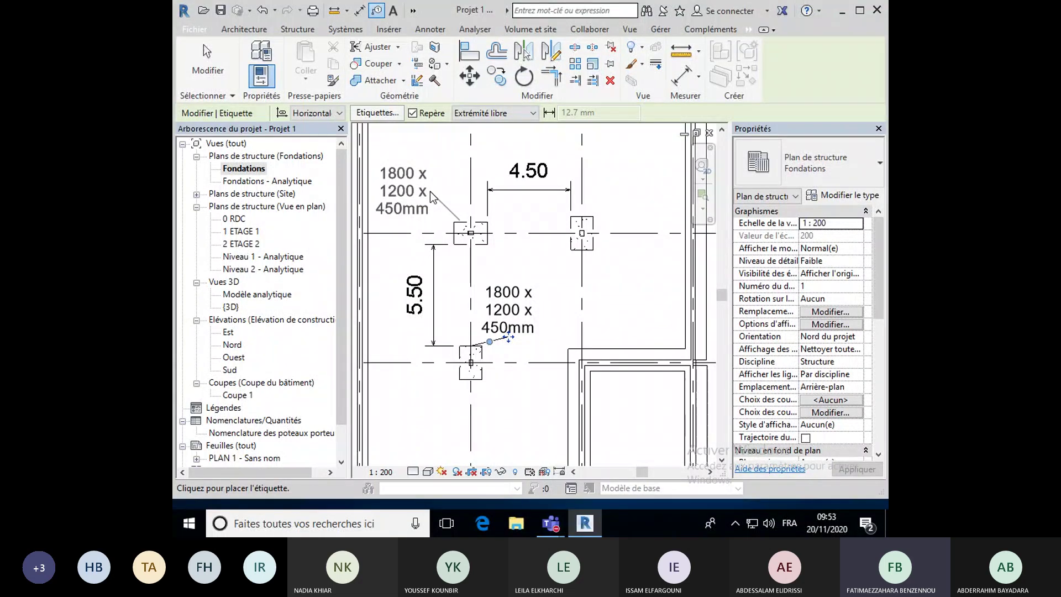
left_click(429, 191)
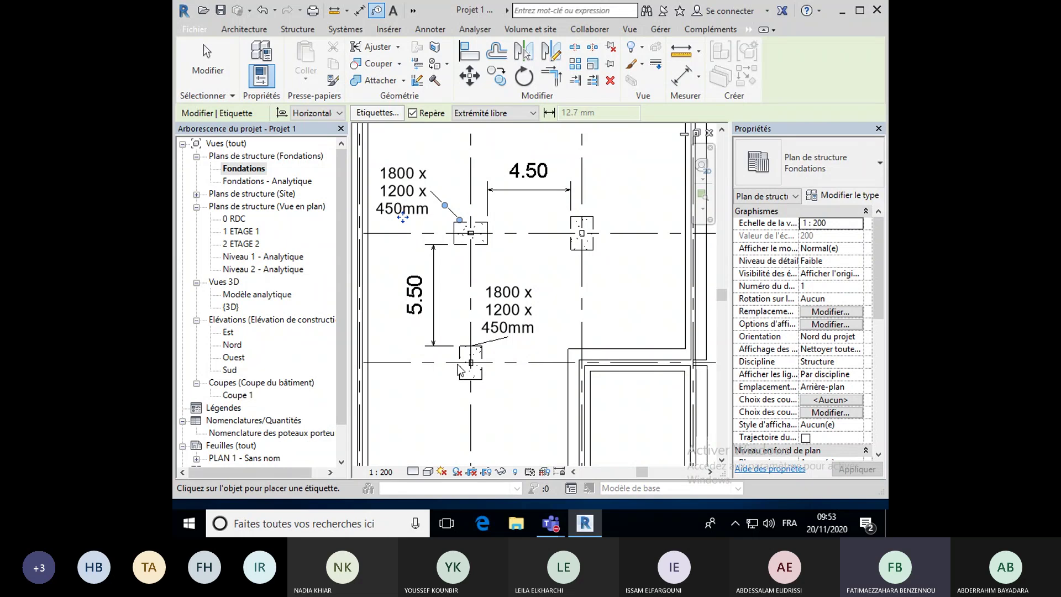
Tag the 20x30 cm column on the eastern footing of grid C with a free-end leader, placing the text to its northeast.
middle_click_drag(573, 259, 422, 332)
scroll(423, 304, "up", 4)
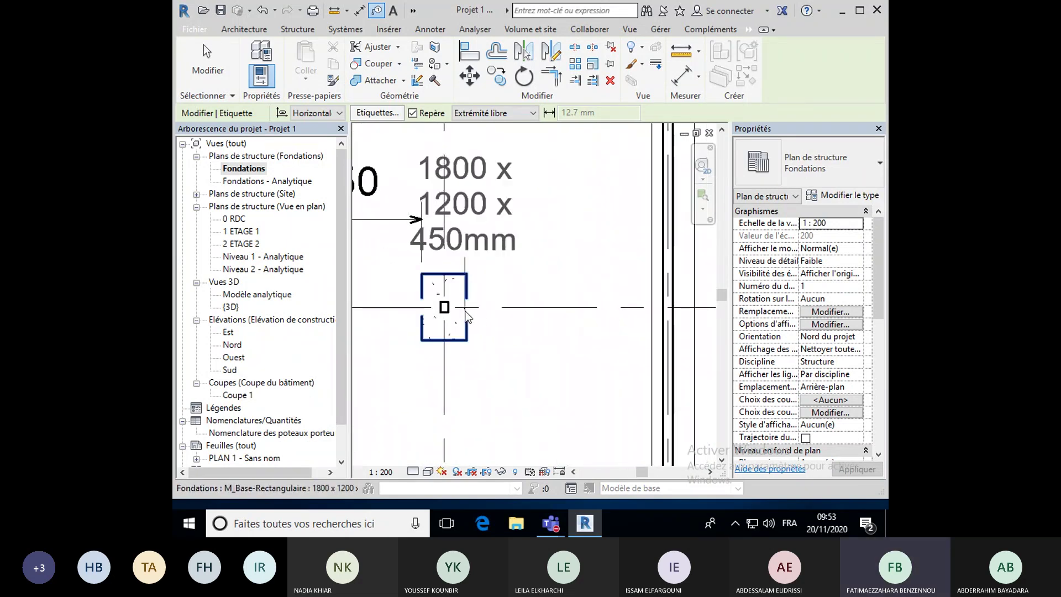
left_click_drag(386, 192, 518, 315)
middle_click_drag(518, 316, 508, 404)
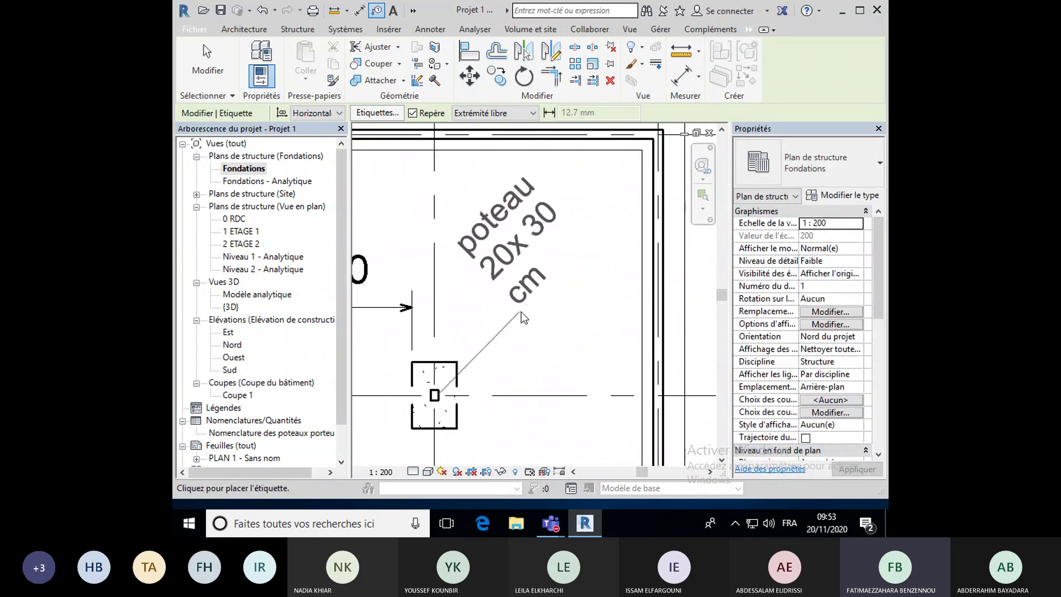
left_click(519, 293)
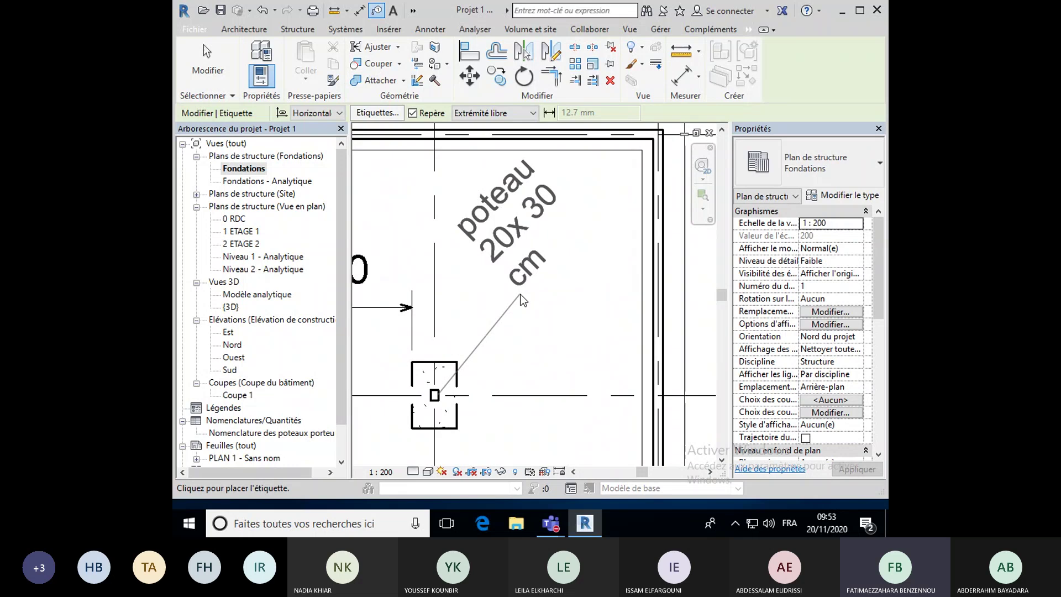
scroll(519, 343, "down", 4)
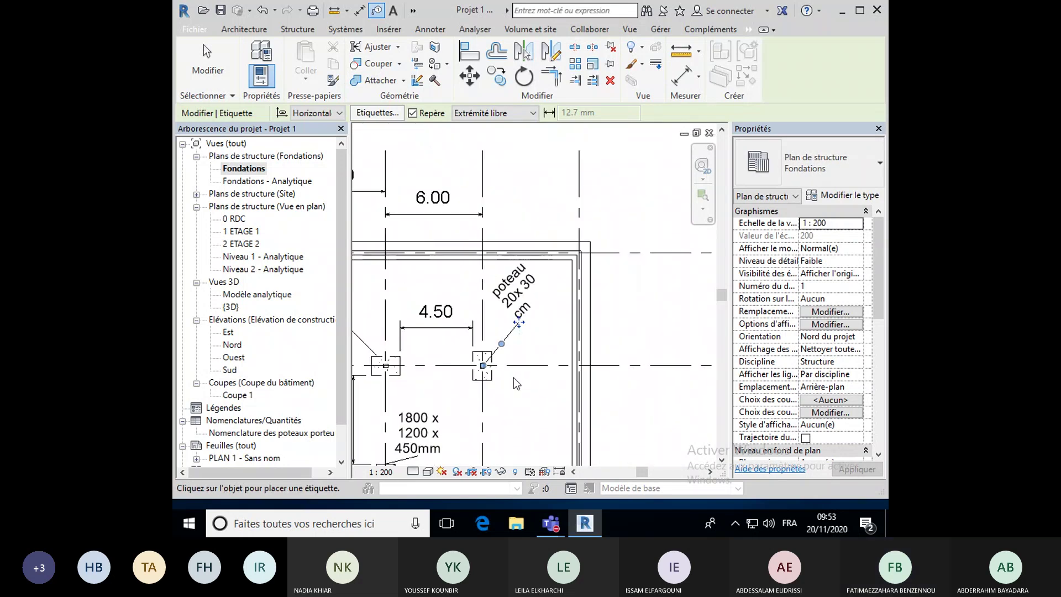
Set the tag orientation to Verticale and tag the eastern footing on grid C, placing the text to its southeast.
middle_click_drag(513, 377, 525, 342)
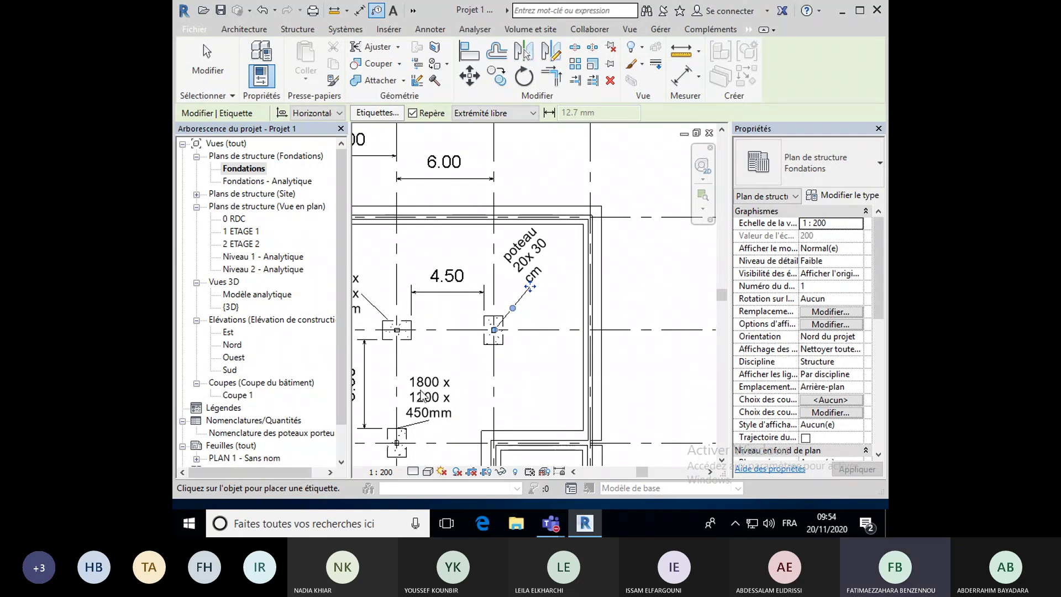
middle_click_drag(438, 404, 459, 371)
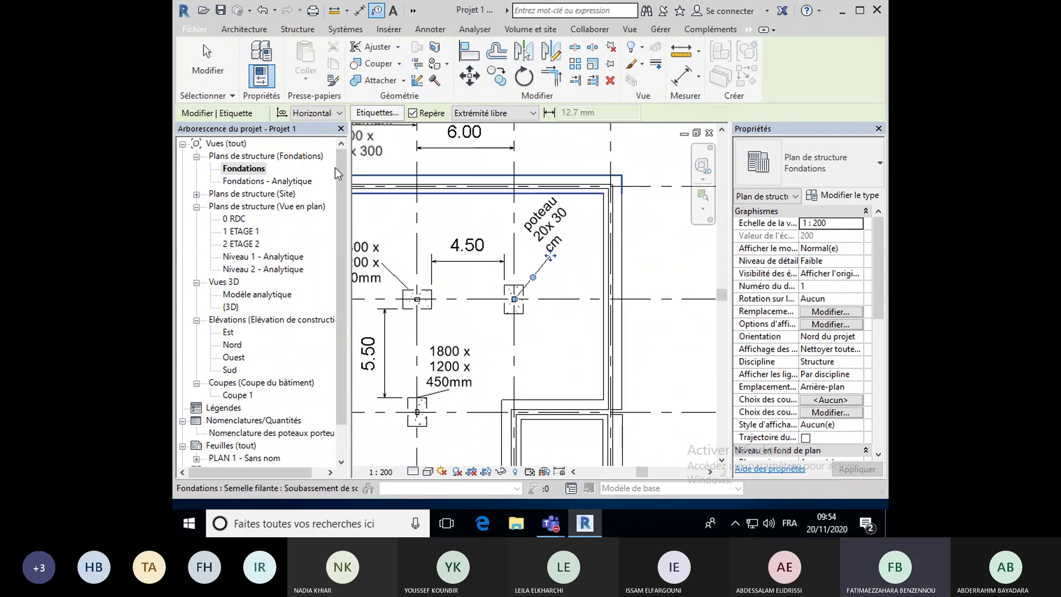
left_click(325, 113)
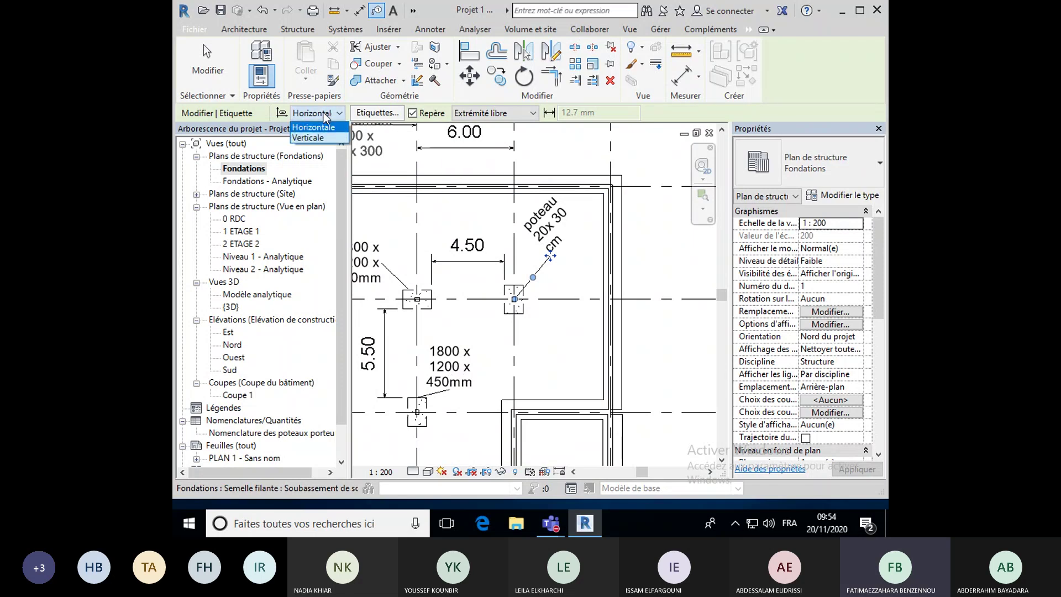
left_click(315, 138)
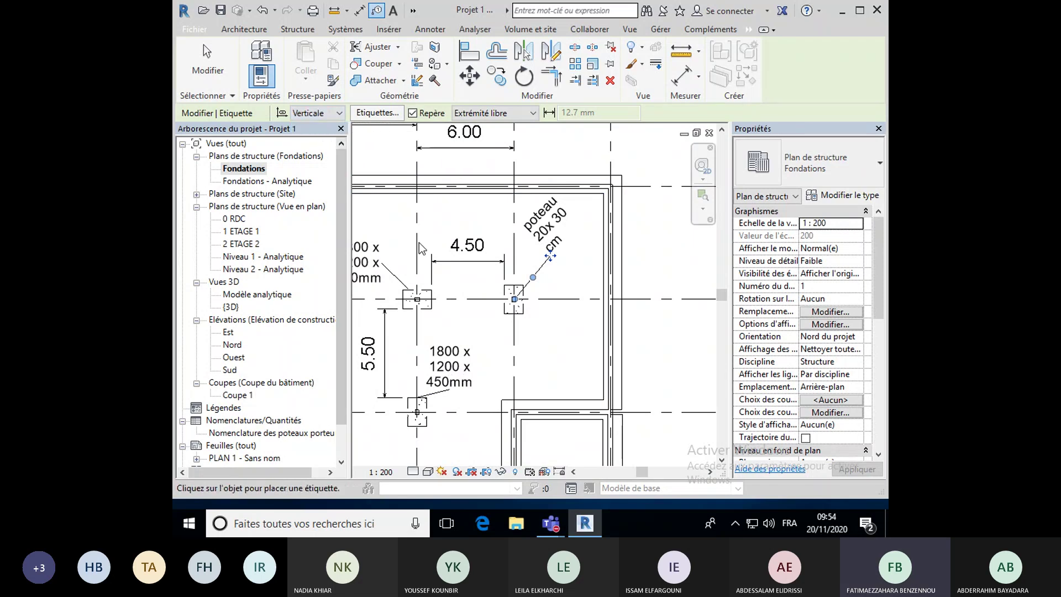
left_click(513, 313)
left_click(550, 354)
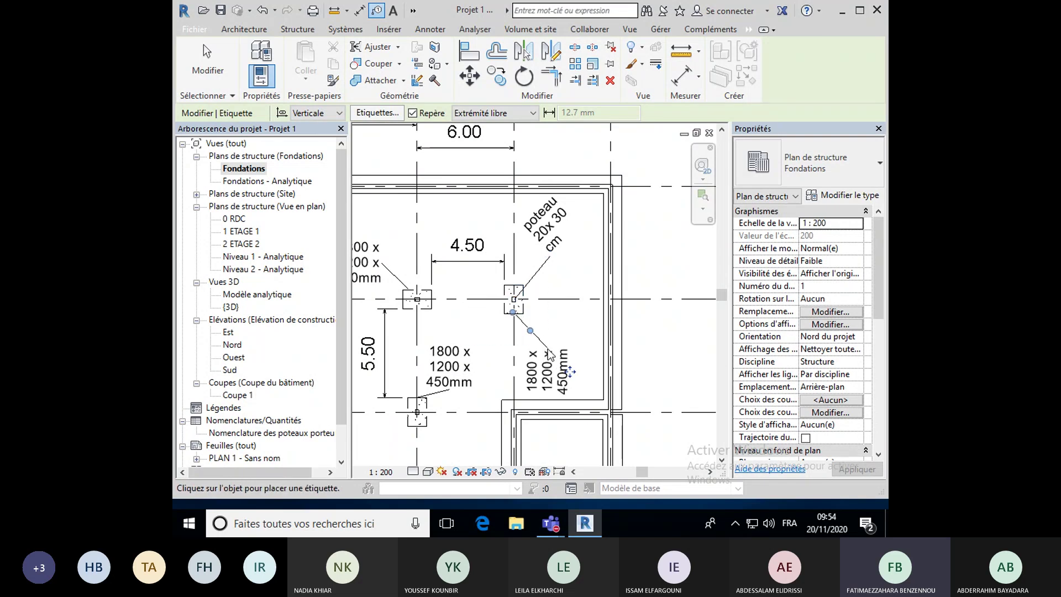
left_click(493, 389)
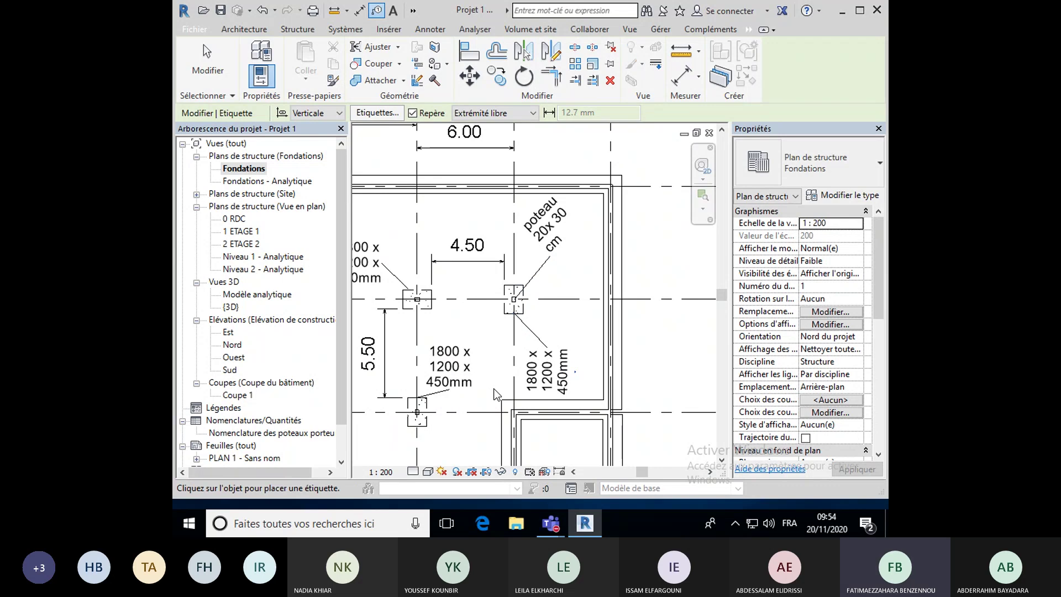
Restore horizontal tag orientation and tag the north strip footing with a free-end leader, placing the text outside the building to the northeast.
left_click(323, 113)
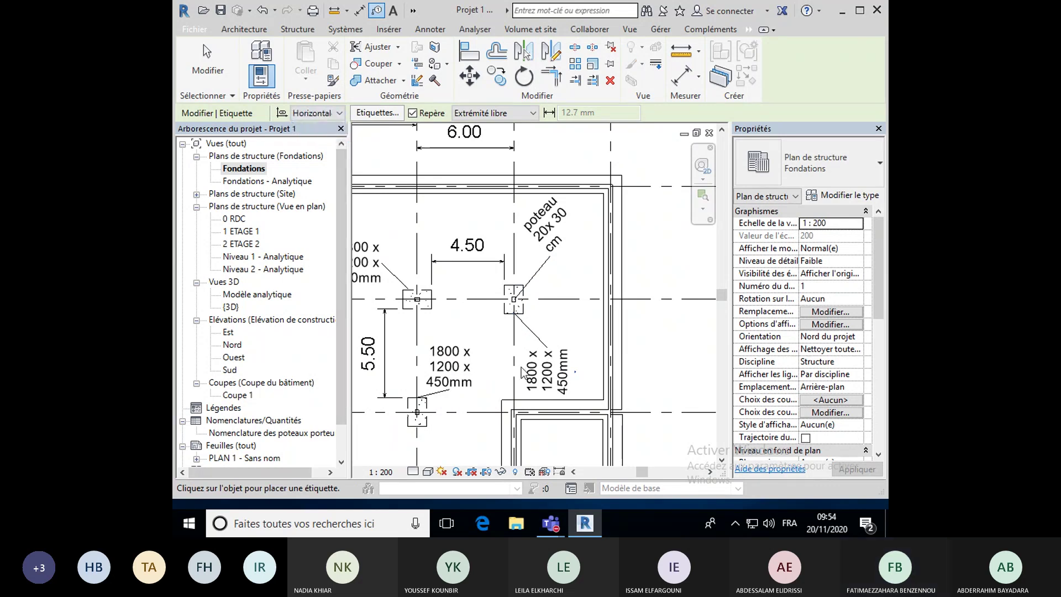
scroll(516, 360, "down", 2)
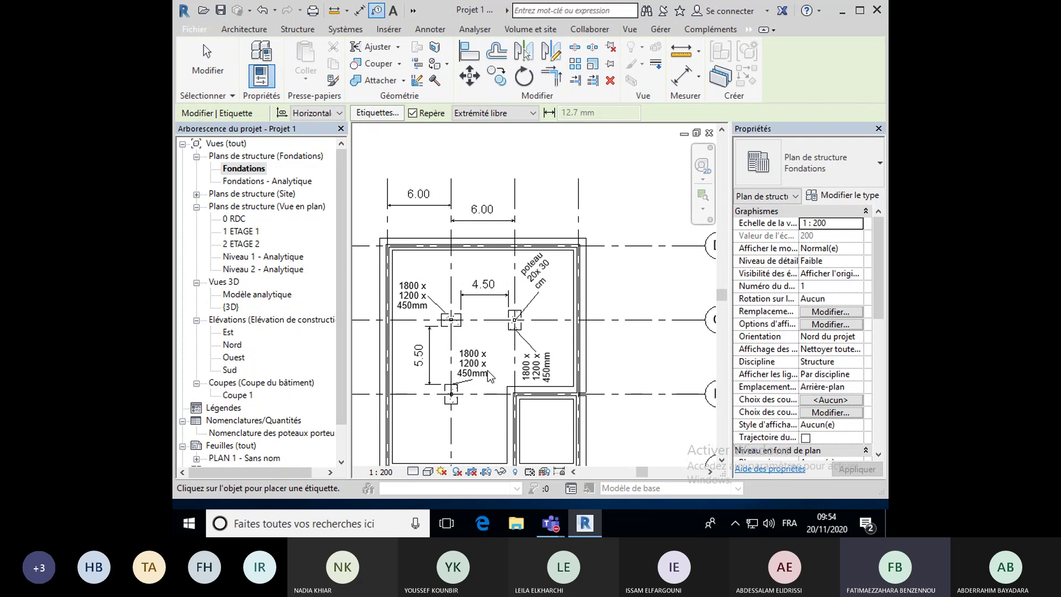
left_click(429, 31)
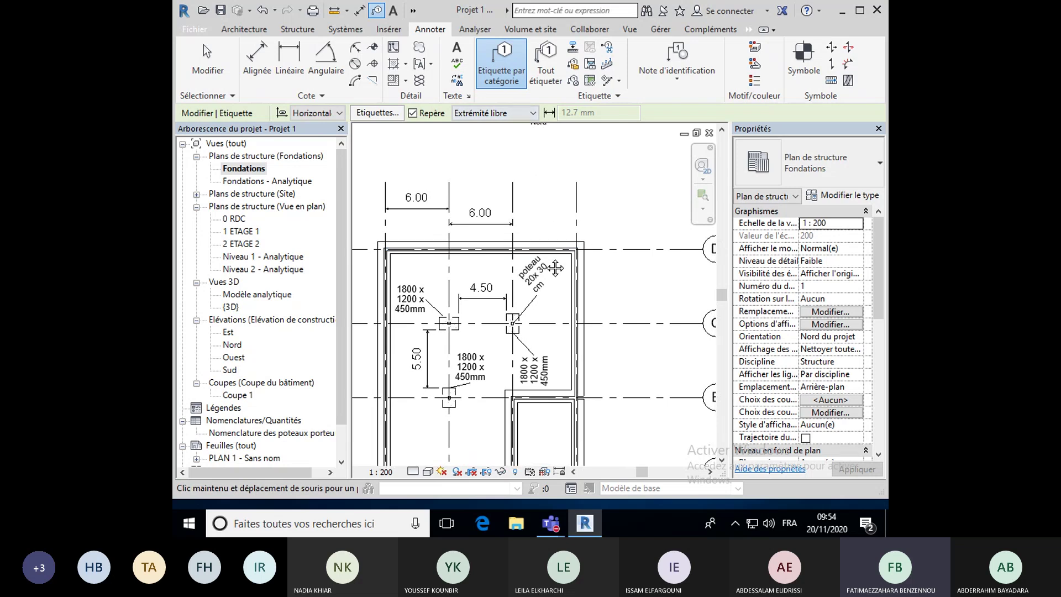
scroll(527, 232, "up", 1)
scroll(524, 274, "up", 2)
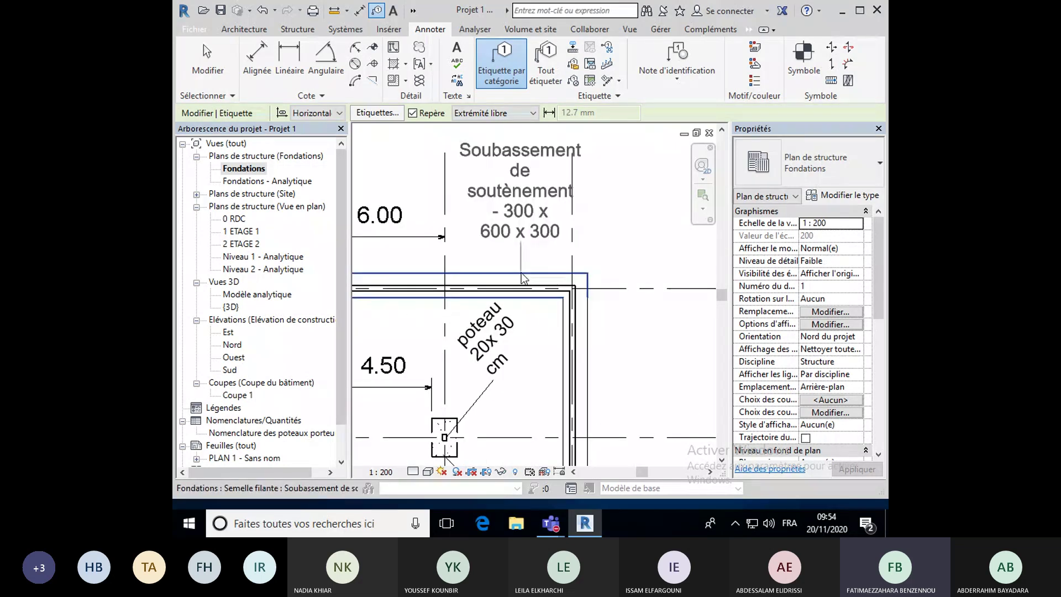
scroll(521, 274, "down", 3)
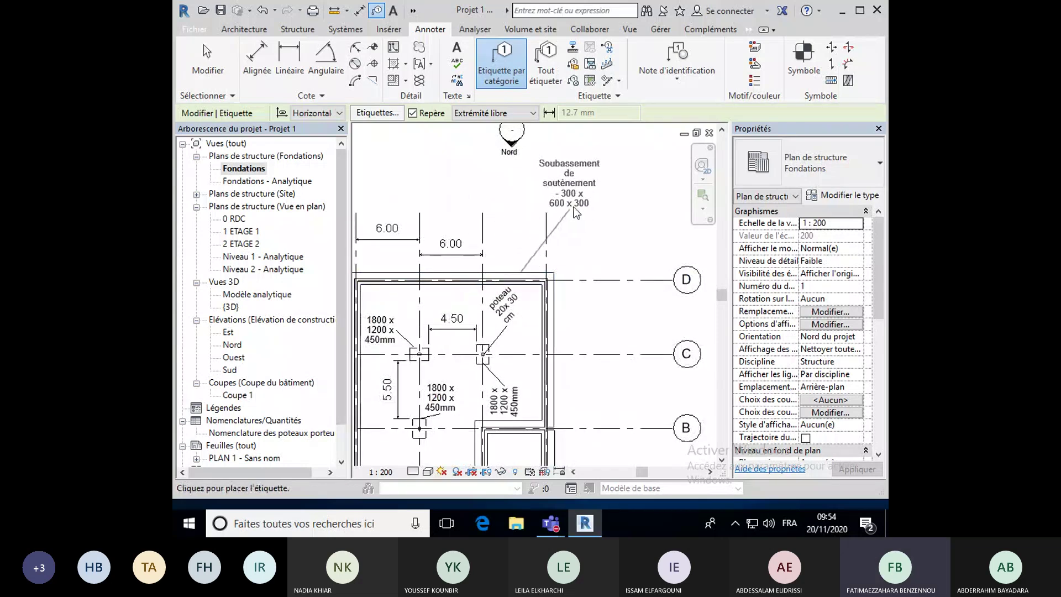
left_click(574, 207)
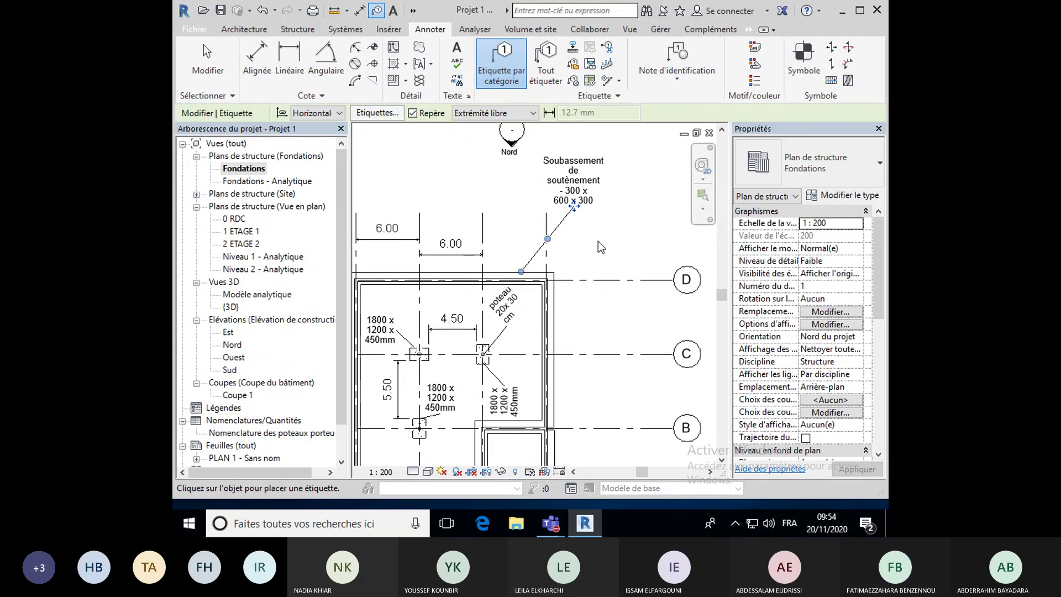
Switch tag leaders to attached end (Extrémité attachée), tag the east strip footing, and move its tag clear of the building between grids D and C.
left_click(495, 113)
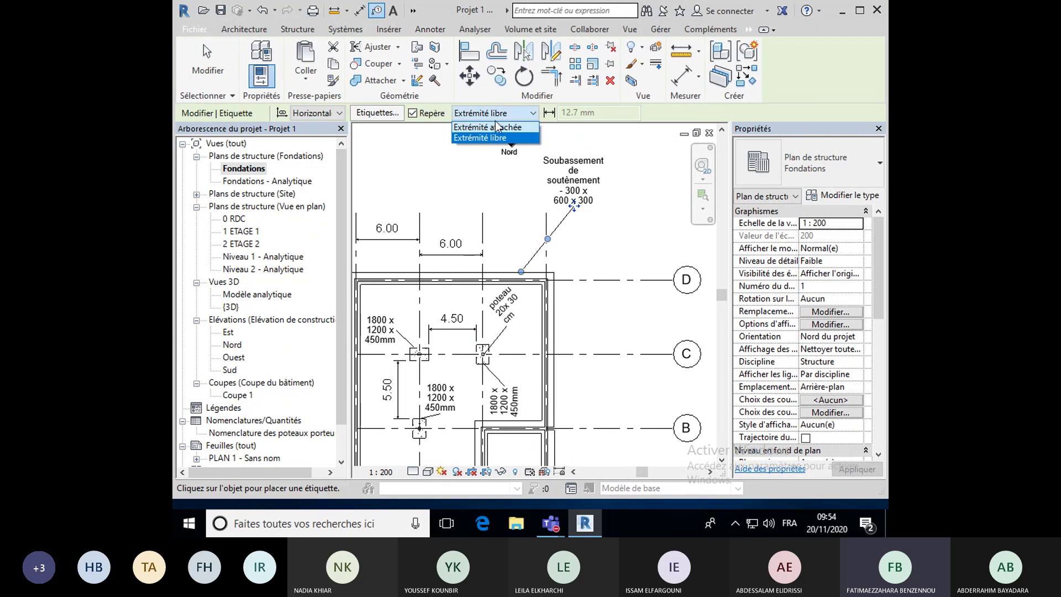
left_click(497, 127)
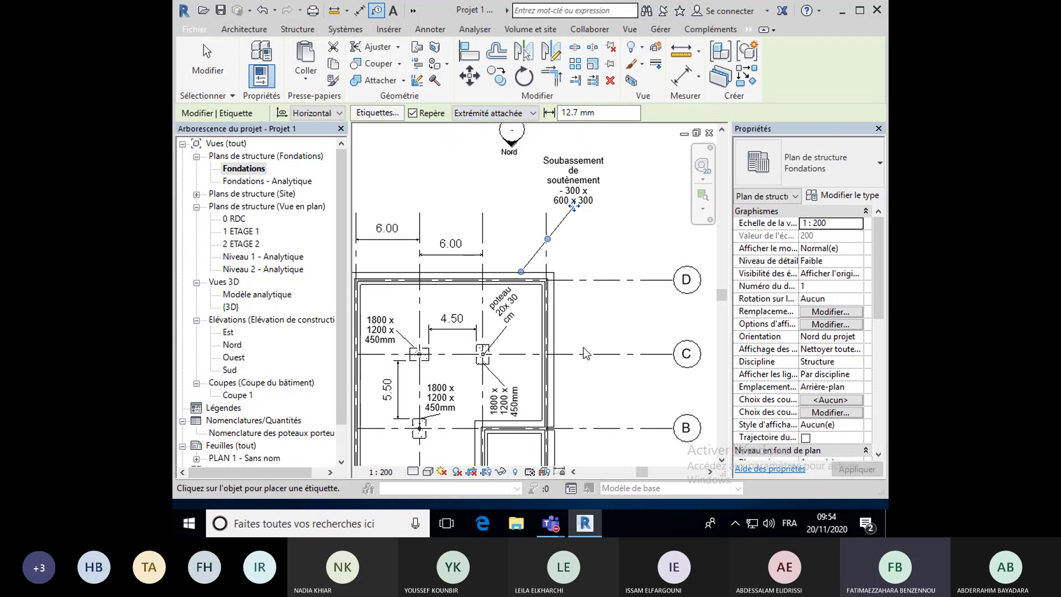
scroll(542, 325, "up", 2)
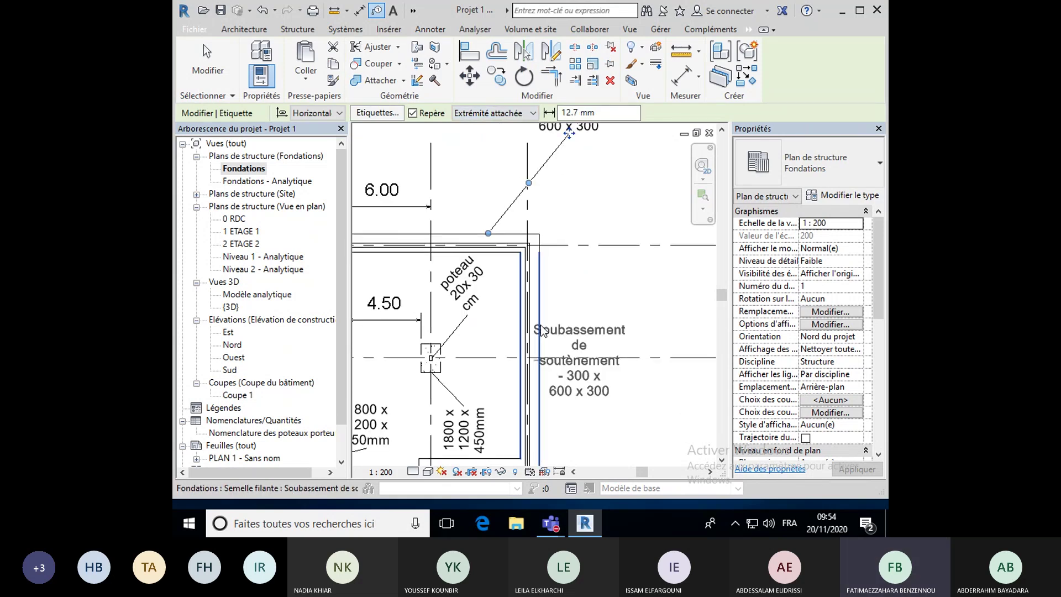
left_click(542, 331)
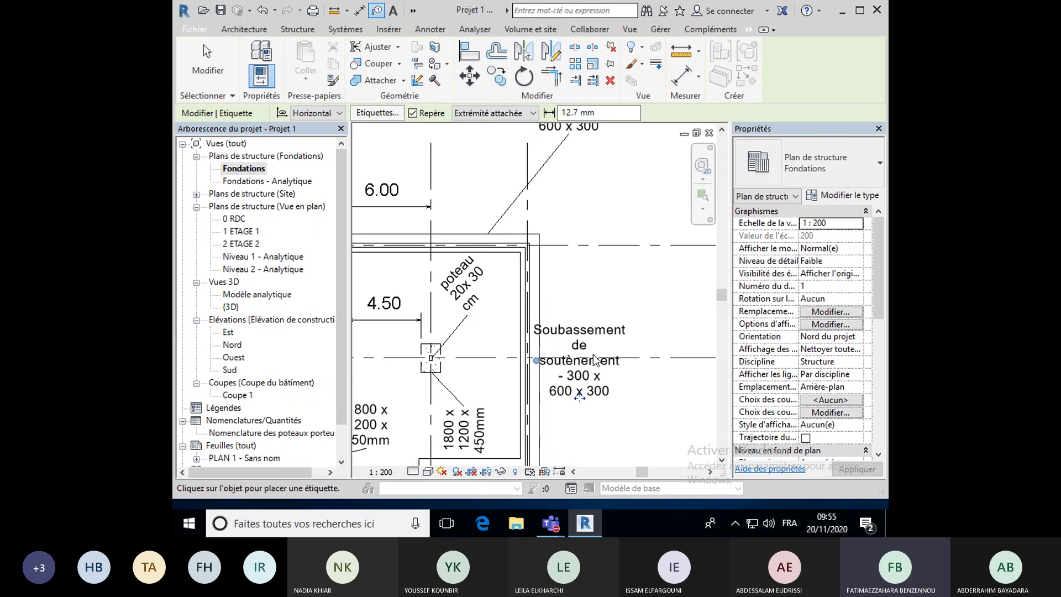
scroll(594, 359, "down", 2)
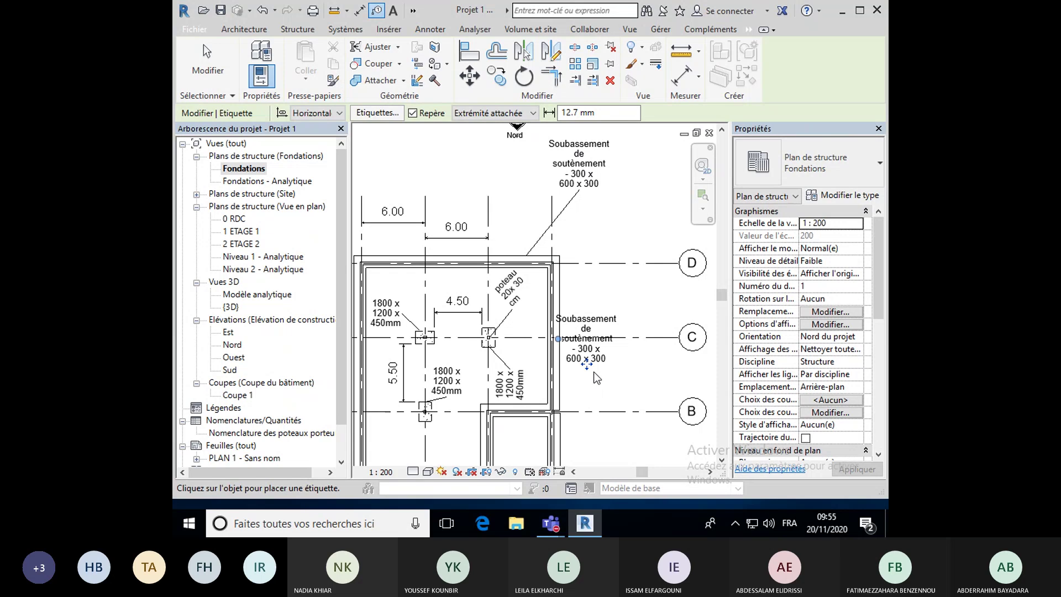
left_click_drag(593, 364, 626, 319)
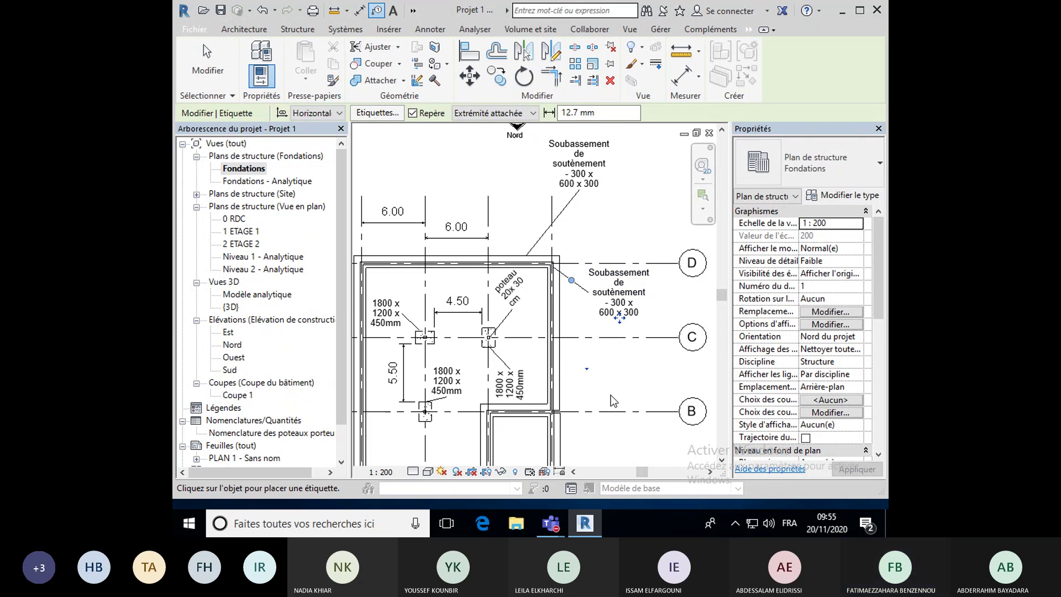
scroll(611, 395, "down", 3)
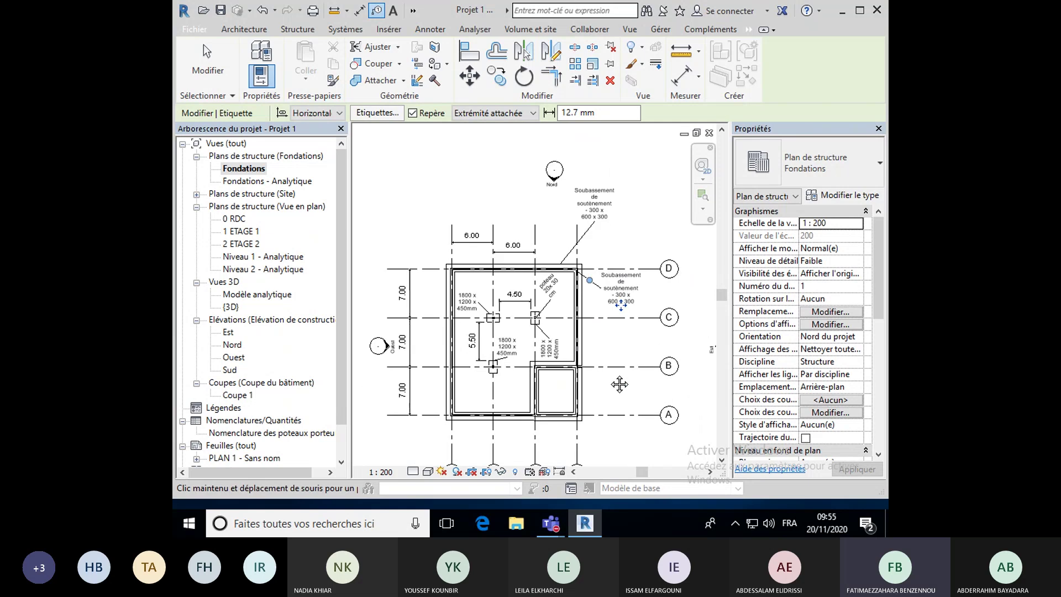
scroll(450, 415, "up", 3)
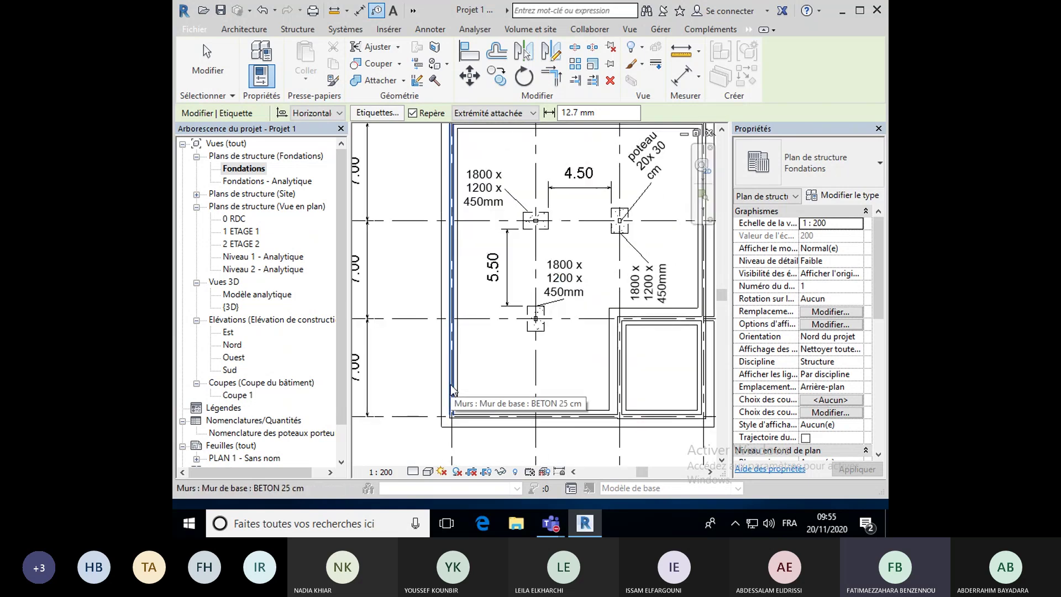
middle_click_drag(459, 368, 485, 399)
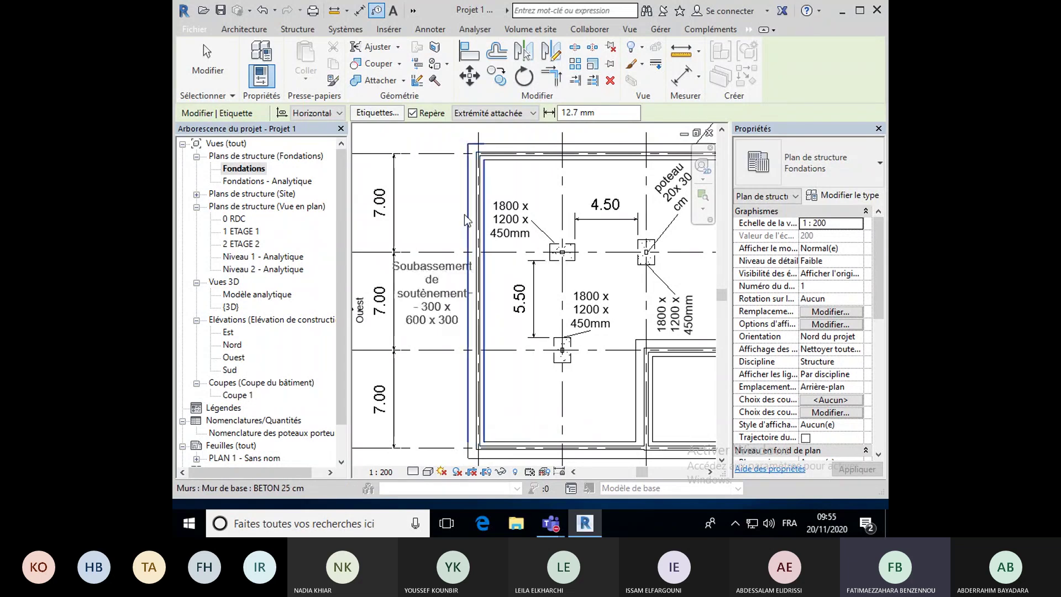
left_click(442, 31)
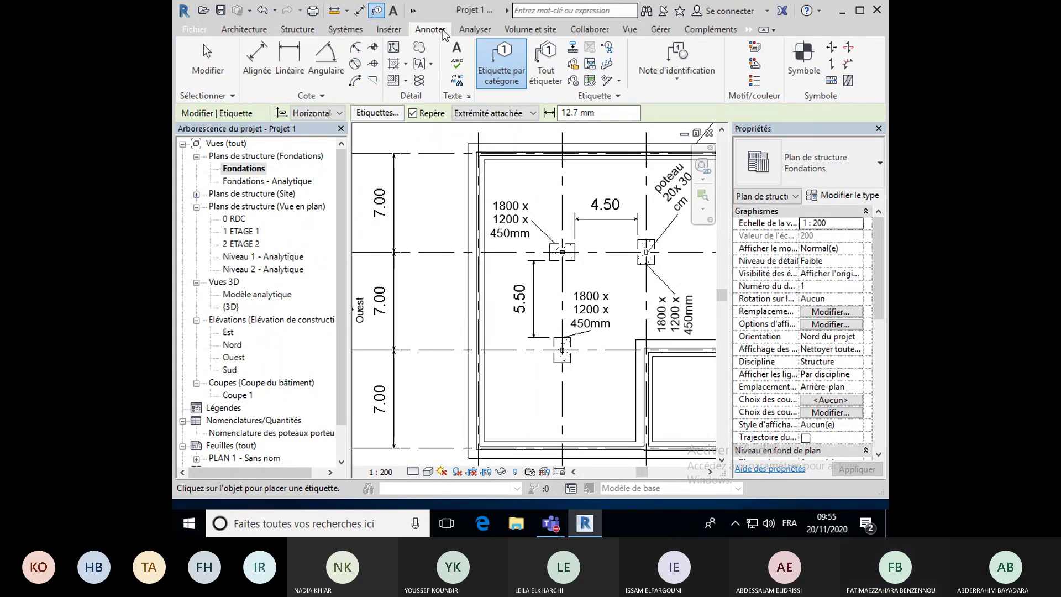
Save the project when reminded and set the category tag's leader to the free-end option (Extrémité libre).
left_click(487, 77)
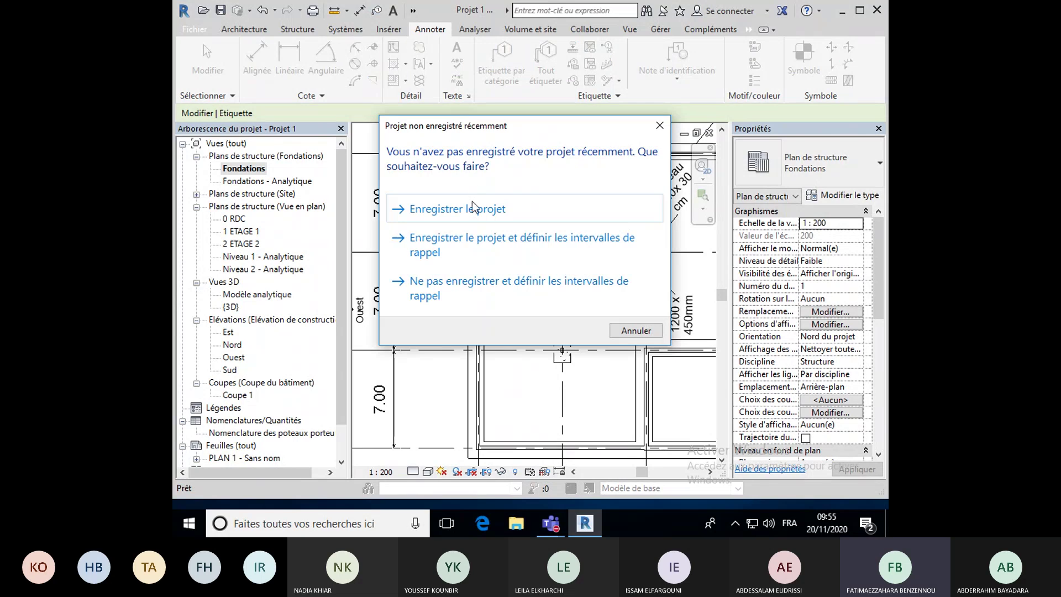
left_click(472, 201)
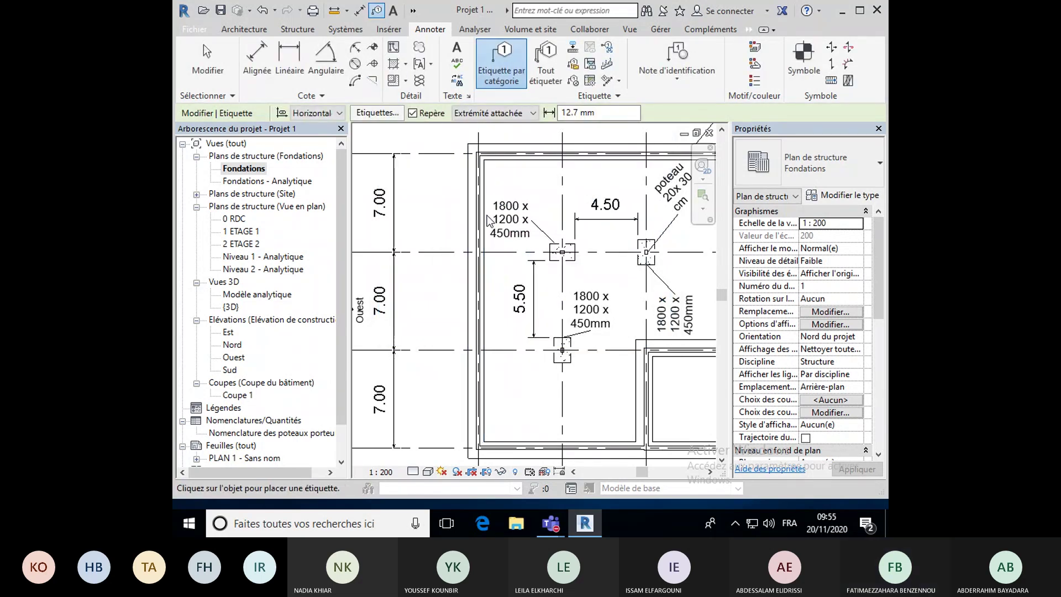
scroll(485, 235, "up", 4)
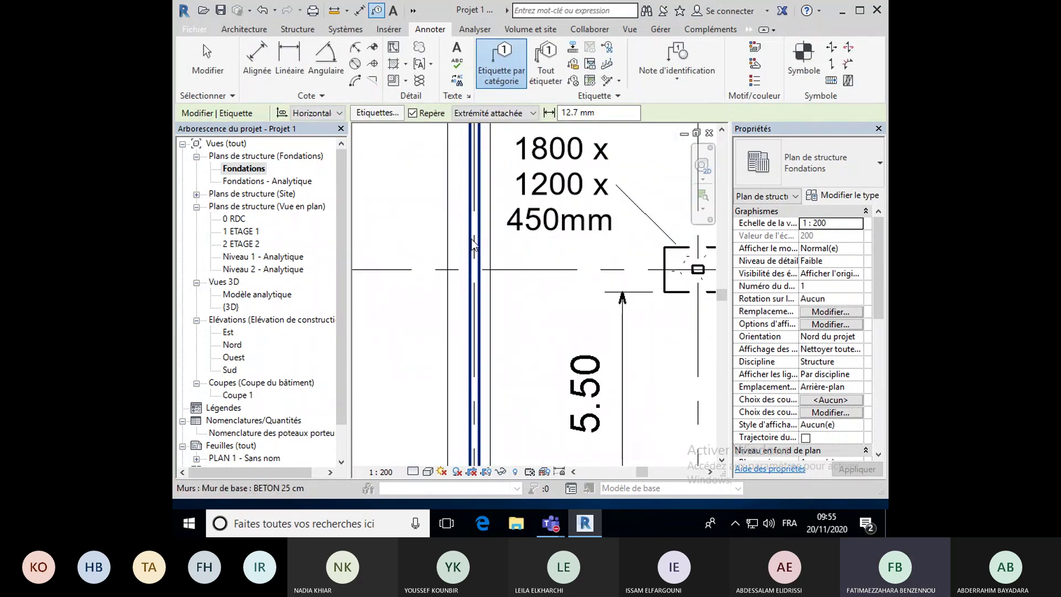
scroll(474, 244, "down", 4)
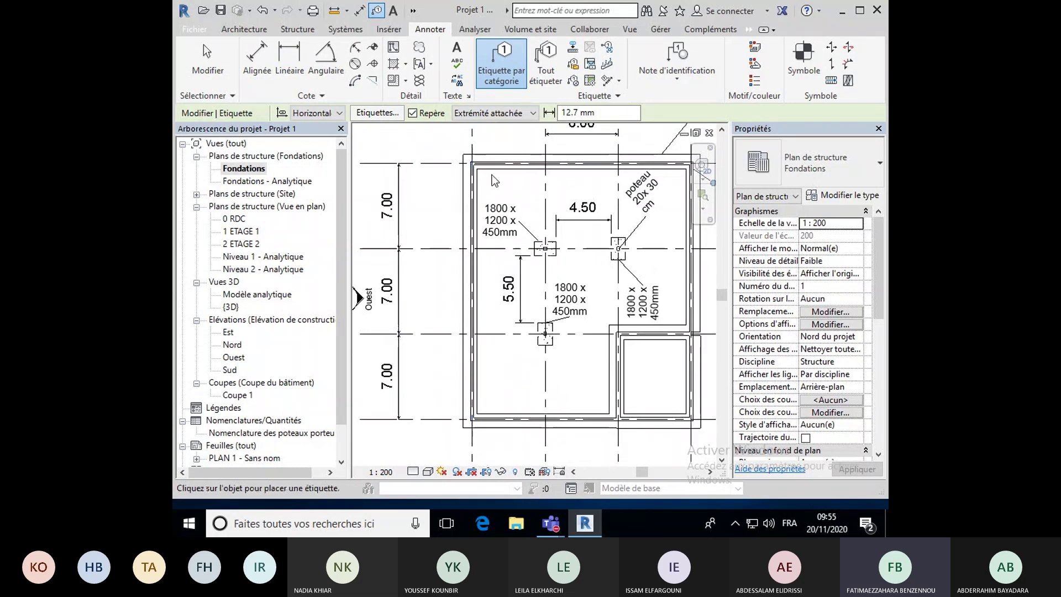
left_click(503, 113)
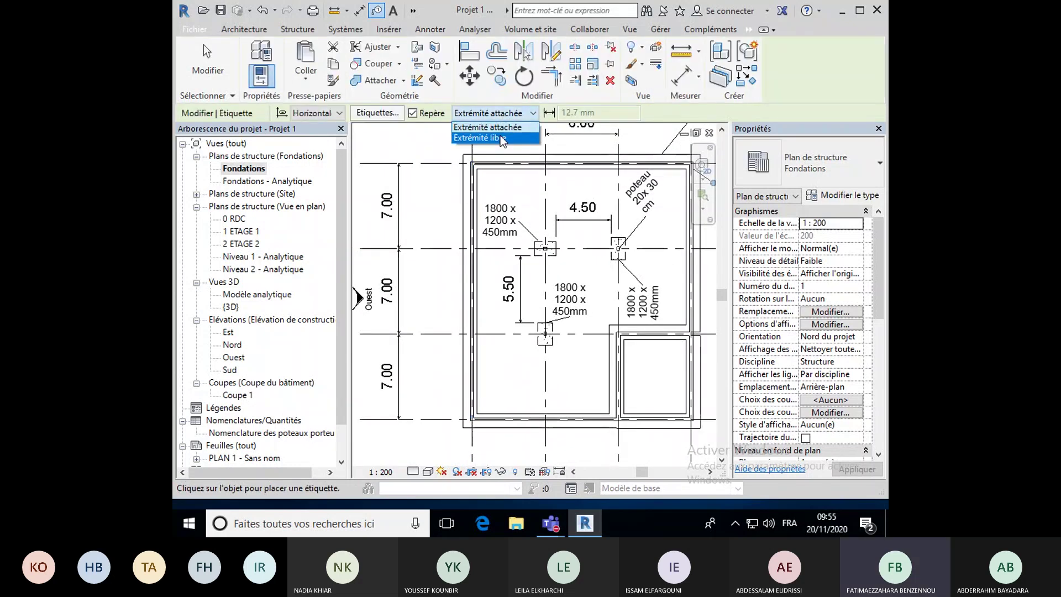
left_click(500, 137)
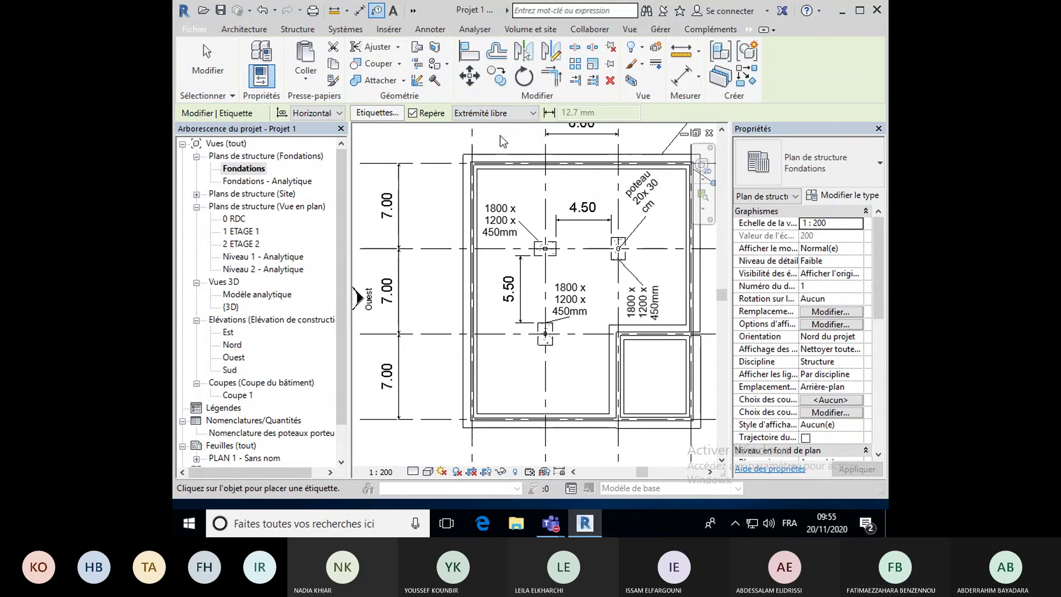
Try to tag the left BETON 25 cm wall of the foundation plan, agreeing to load a wall tag family.
left_click(472, 226)
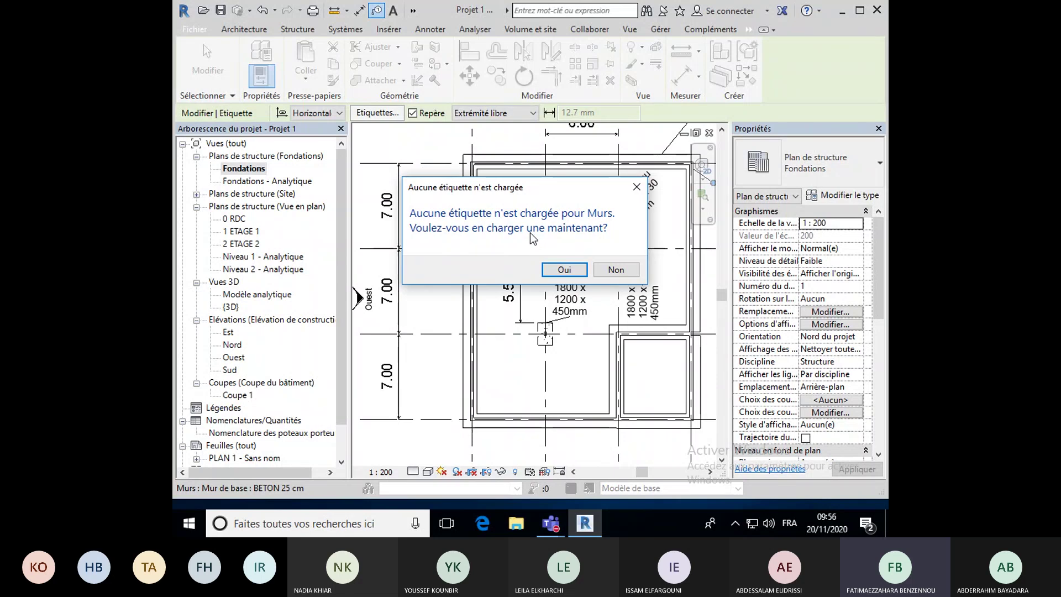
left_click_drag(539, 193, 298, 201)
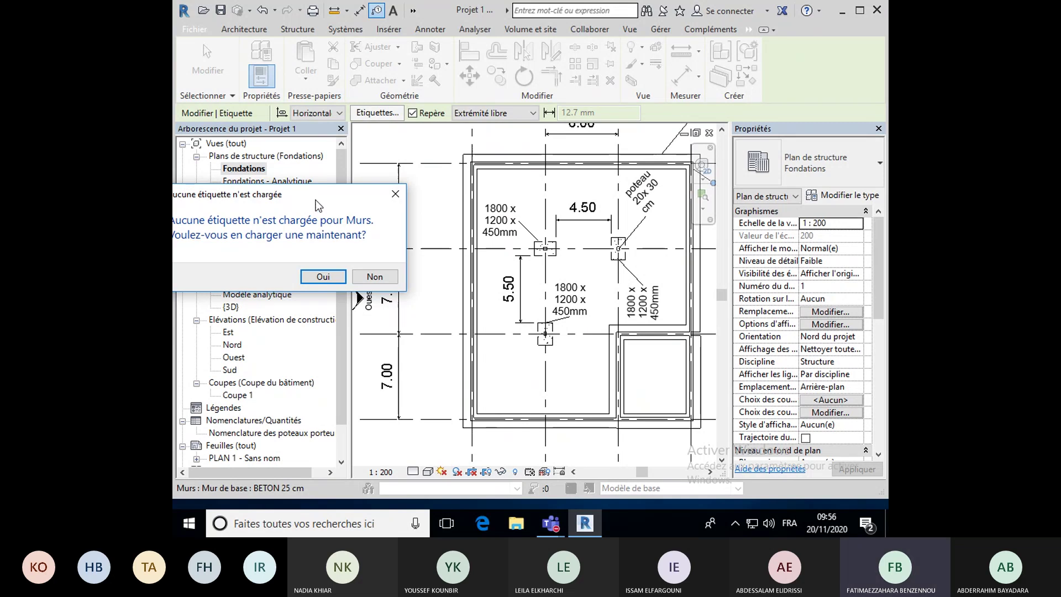
left_click_drag(325, 190, 362, 158)
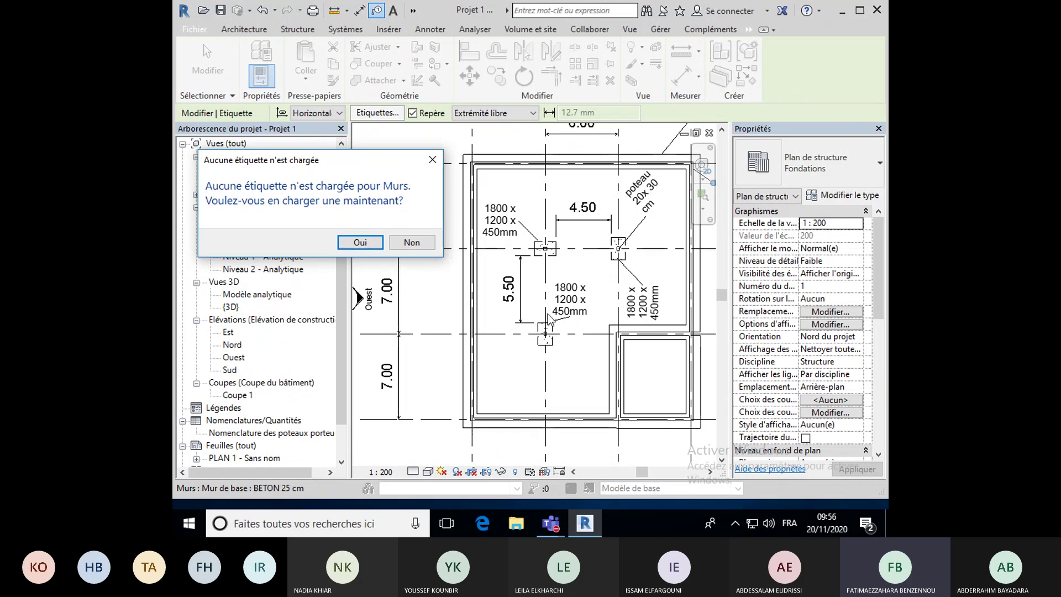
left_click(359, 243)
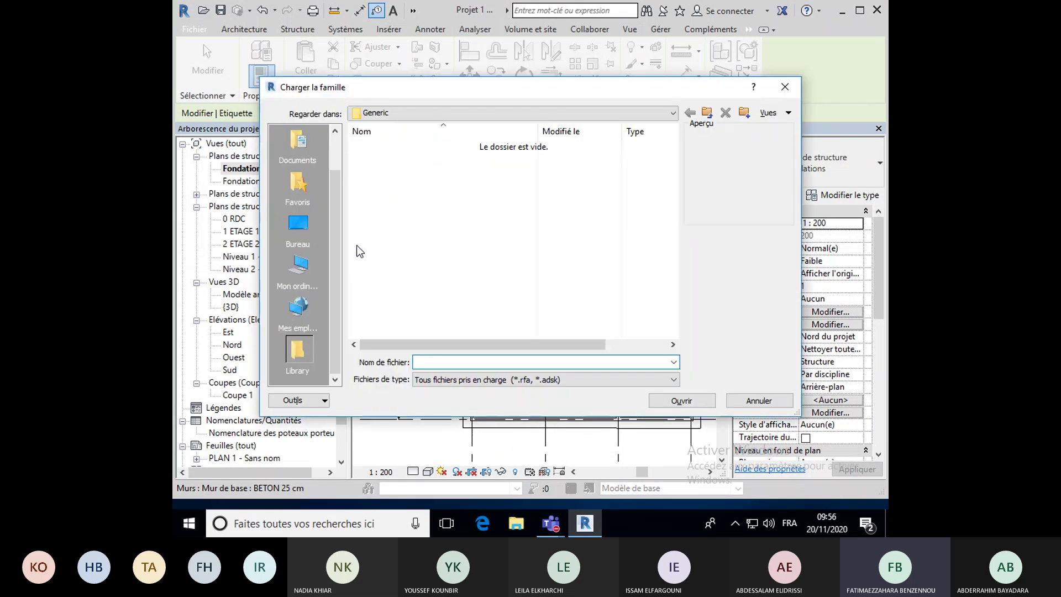
Look for a wall tag family in the RVT 2018 Family Templates French Annotations folder, and close the family loading dialog.
left_click(429, 114)
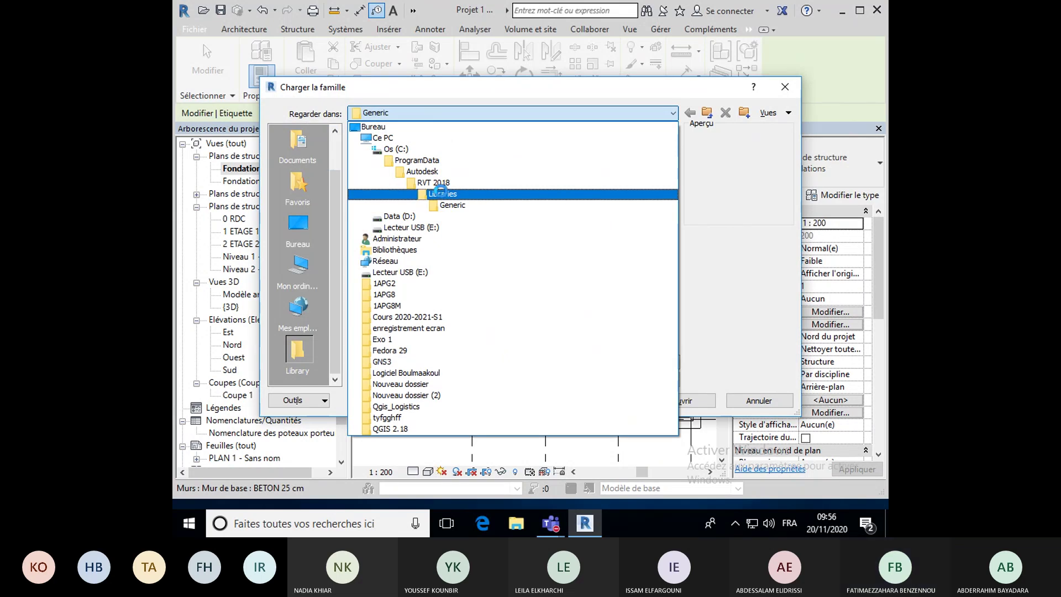
left_click(442, 194)
left_click(707, 112)
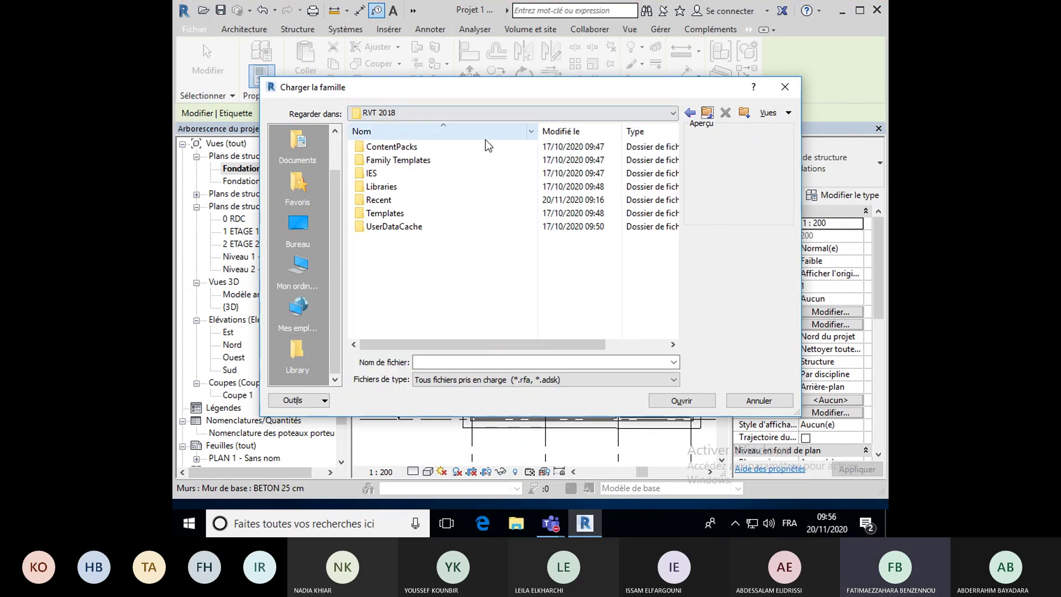
double_click(397, 162)
double_click(393, 198)
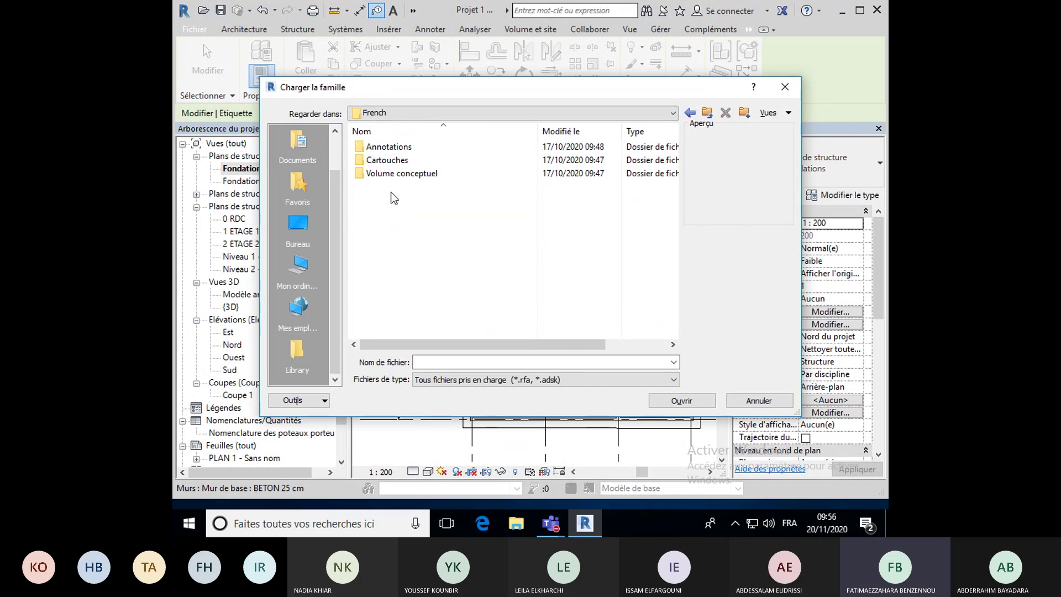
double_click(390, 147)
scroll(433, 211, "right", 3)
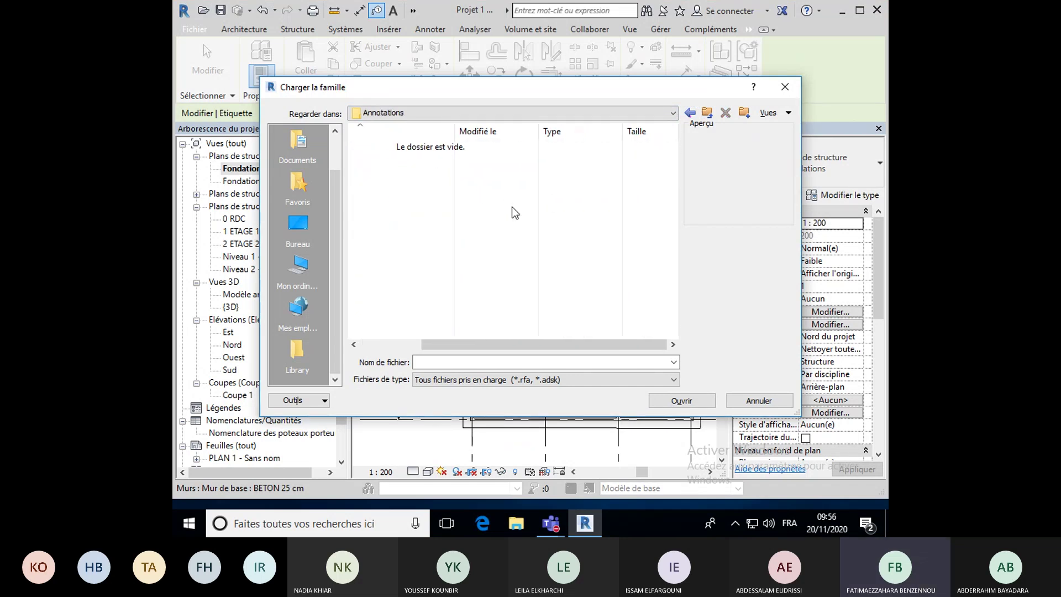
left_click(778, 90)
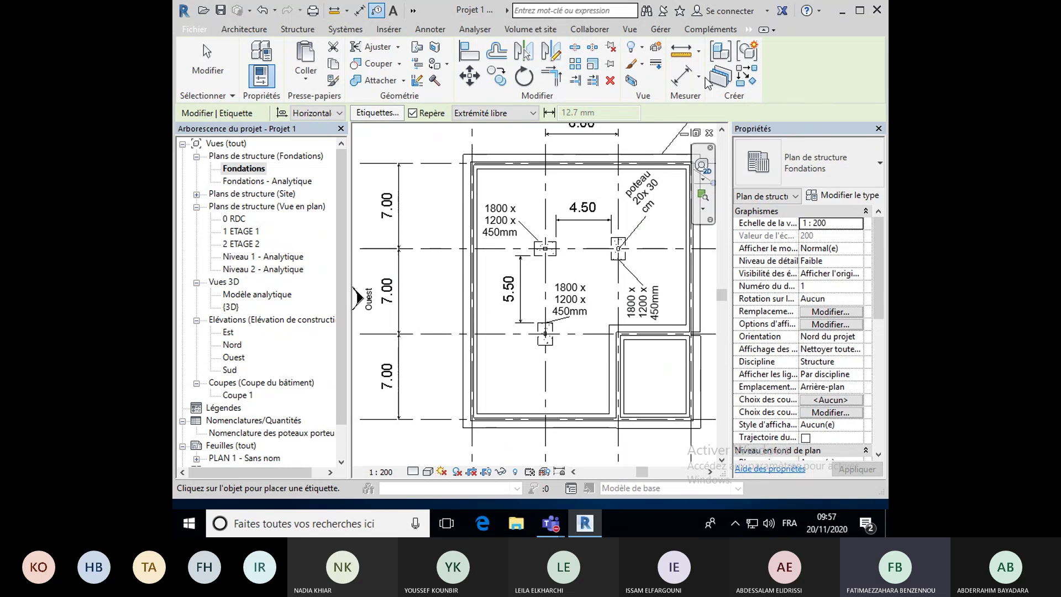
In File Explorer, run RVT2018_1_FRA_FamTemplates_Templates from the USB drive's REVIT LIBRARIES 2018 folder and extract it, replacing all existing files.
left_click(510, 526)
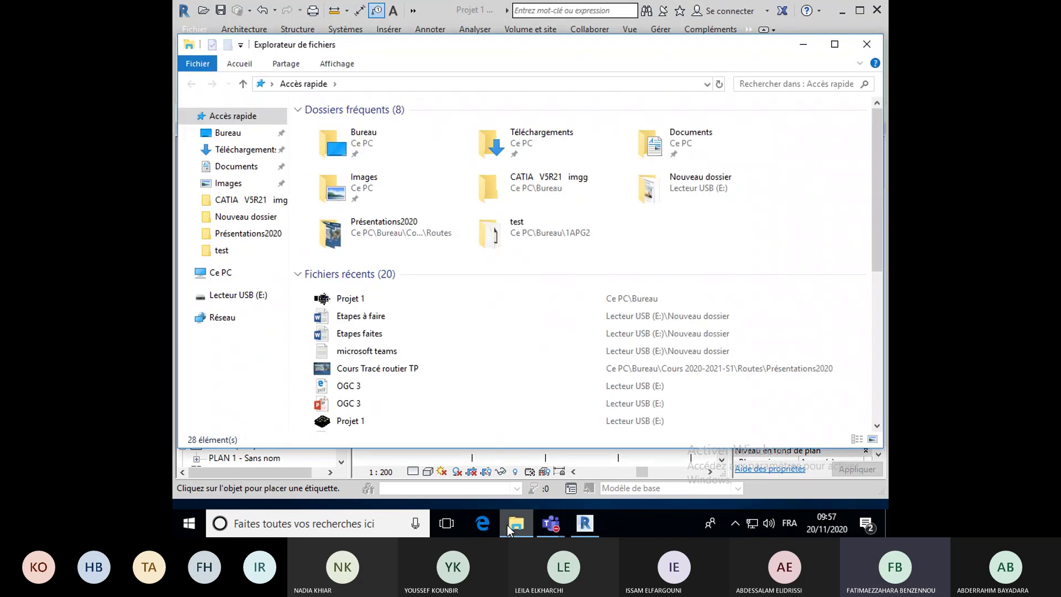
left_click(238, 295)
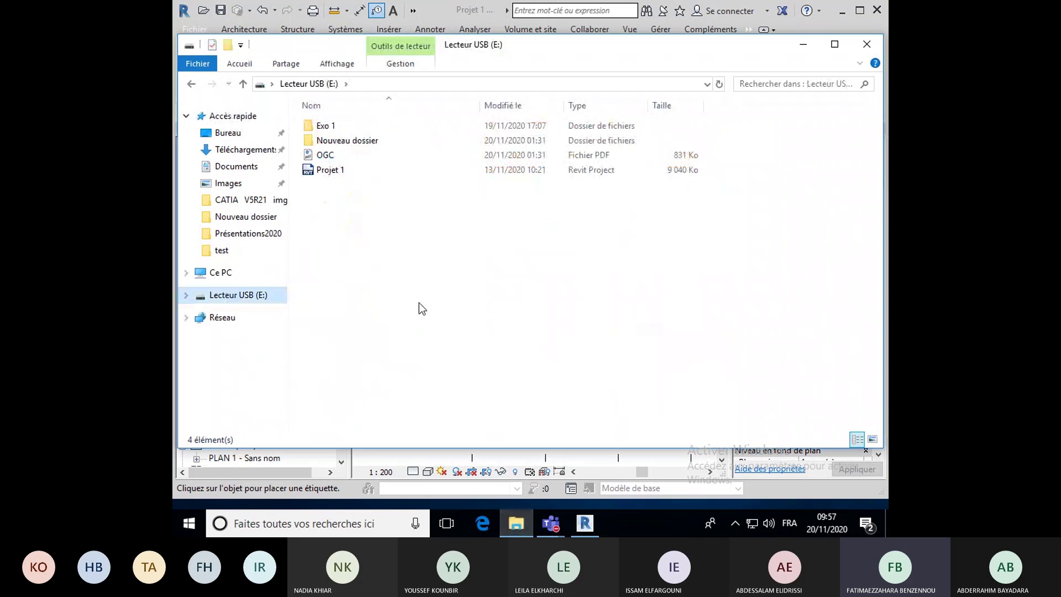
double_click(334, 141)
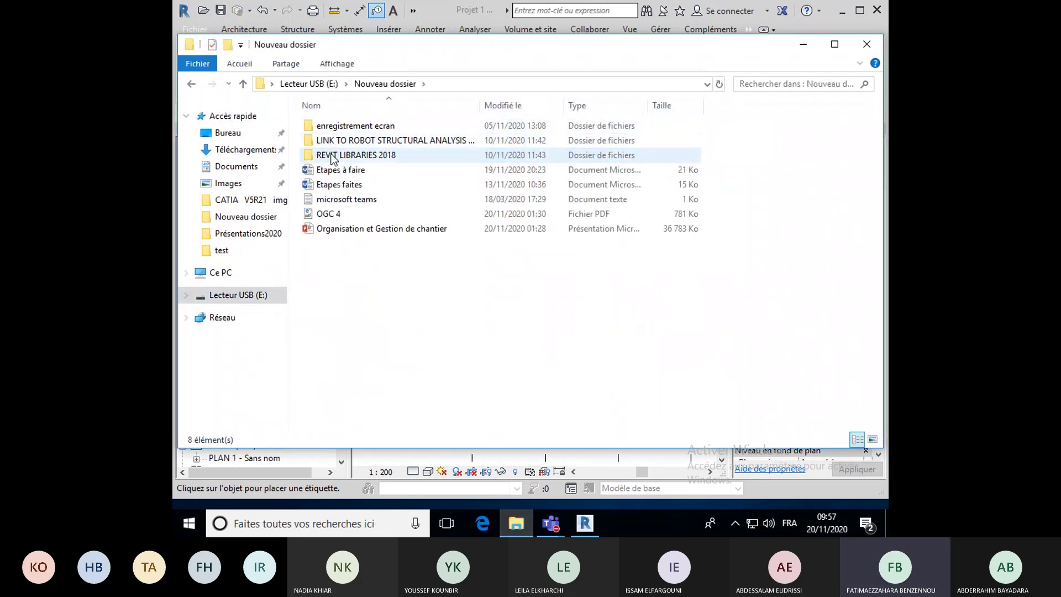
double_click(334, 157)
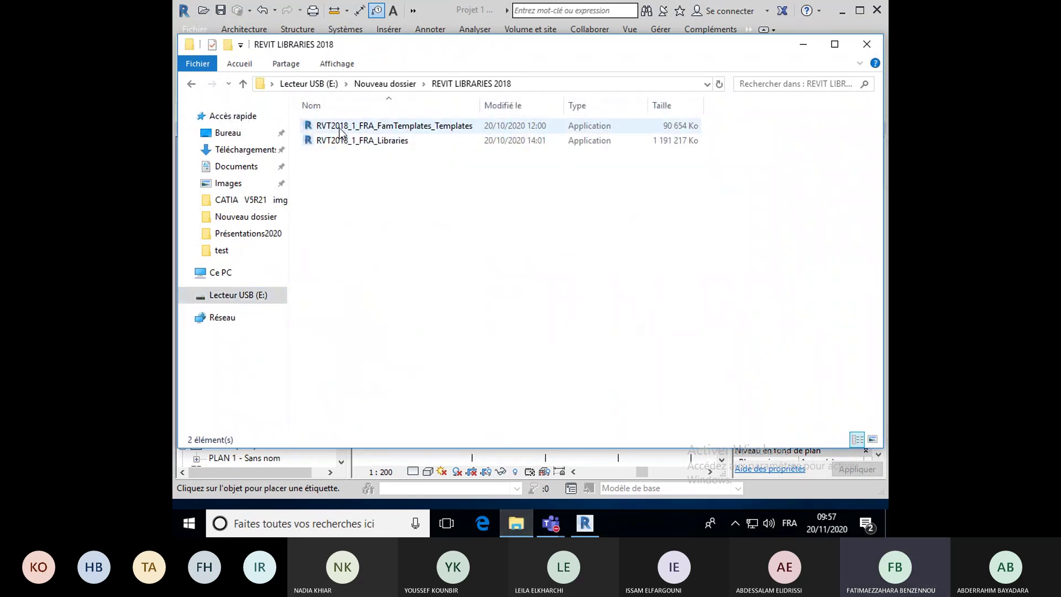
double_click(340, 128)
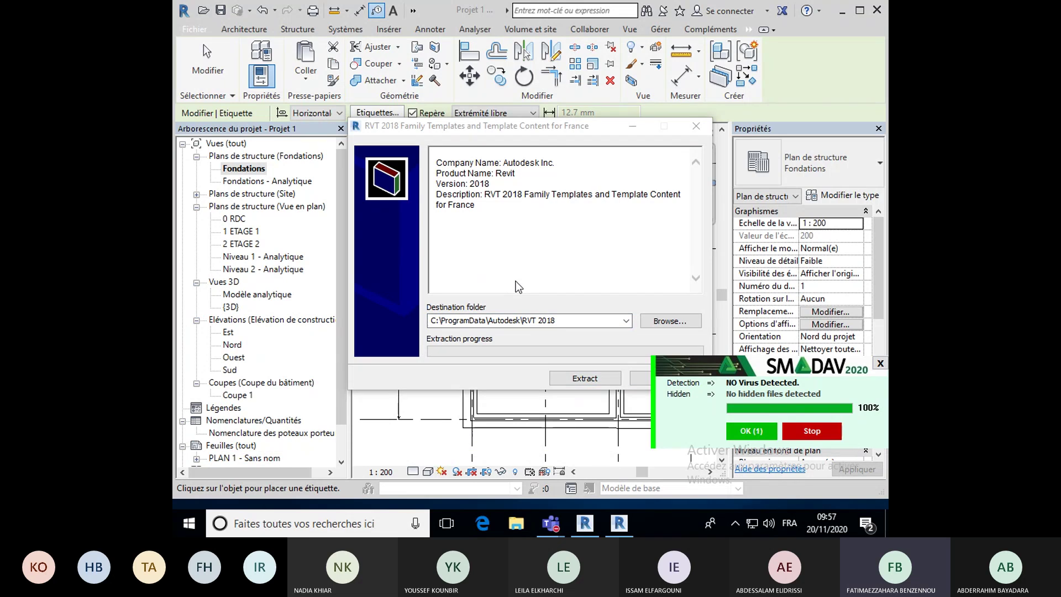
left_click(577, 379)
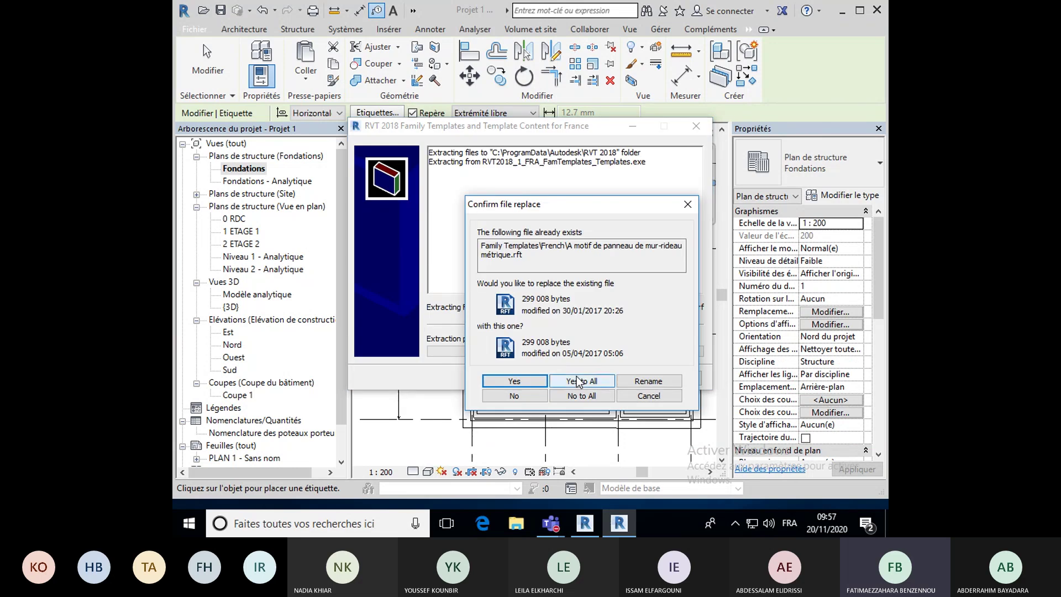
left_click(577, 381)
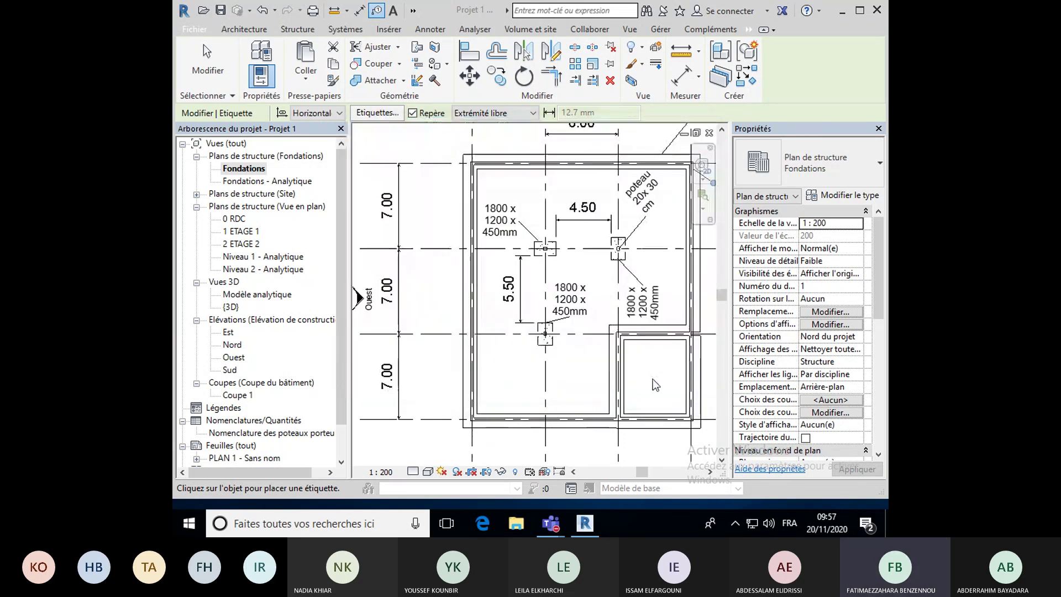
Run RVT2018_1_FRA_Libraries from the USB drive's REVIT LIBRARIES 2018 folder and extract it to C:\ProgramData\Autodesk\RVT 2018.
left_click(524, 522)
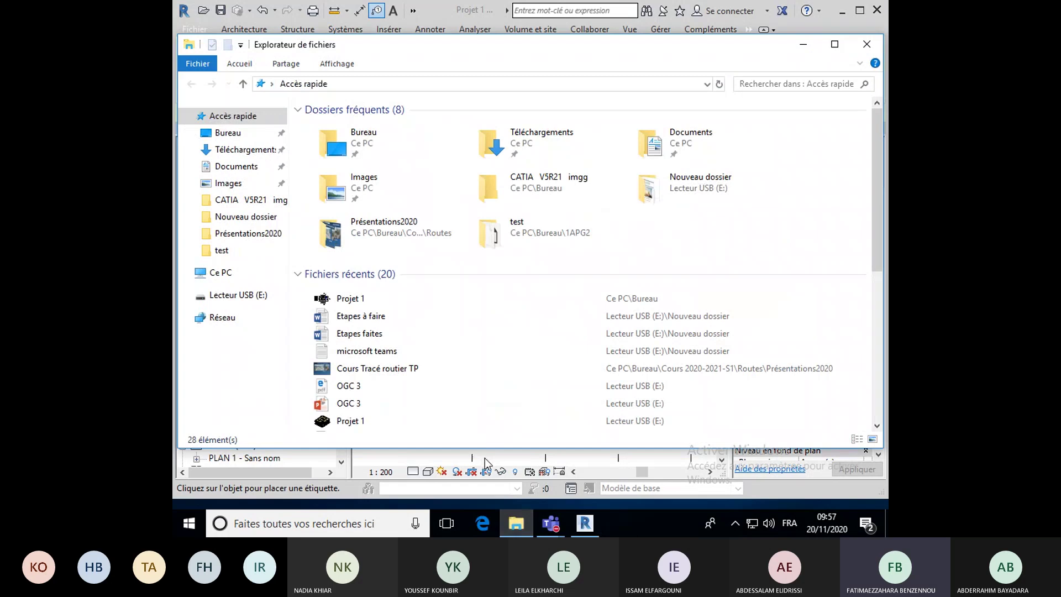
left_click(227, 273)
double_click(701, 277)
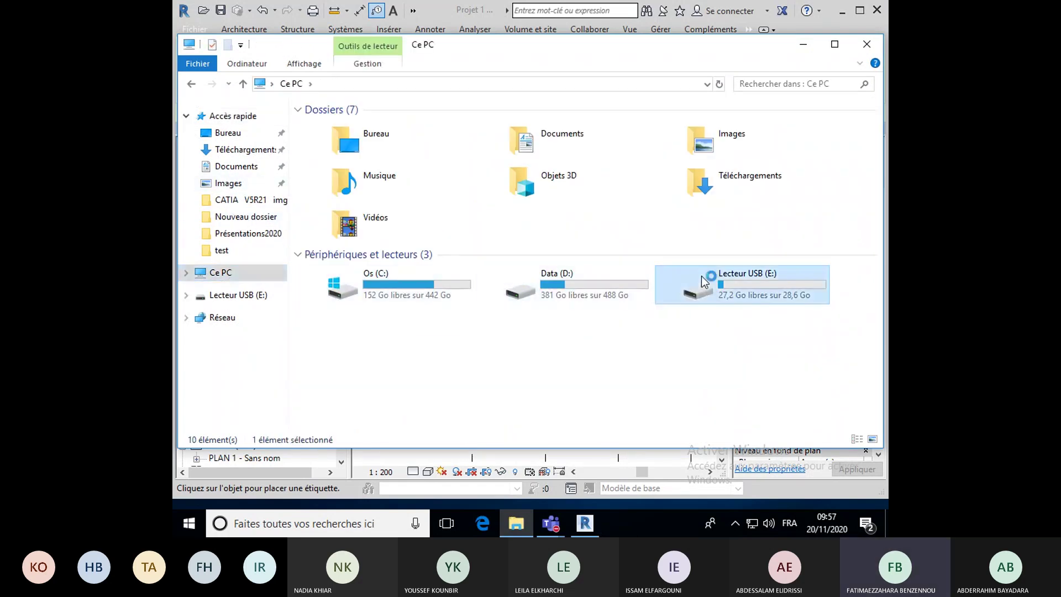
double_click(337, 145)
double_click(335, 146)
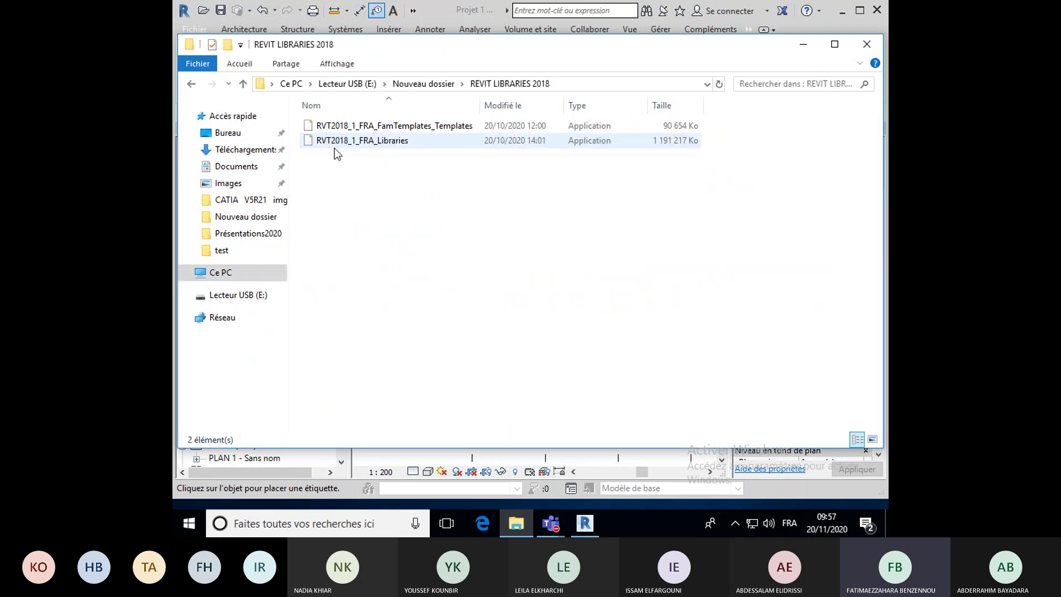
left_click(335, 145)
double_click(335, 146)
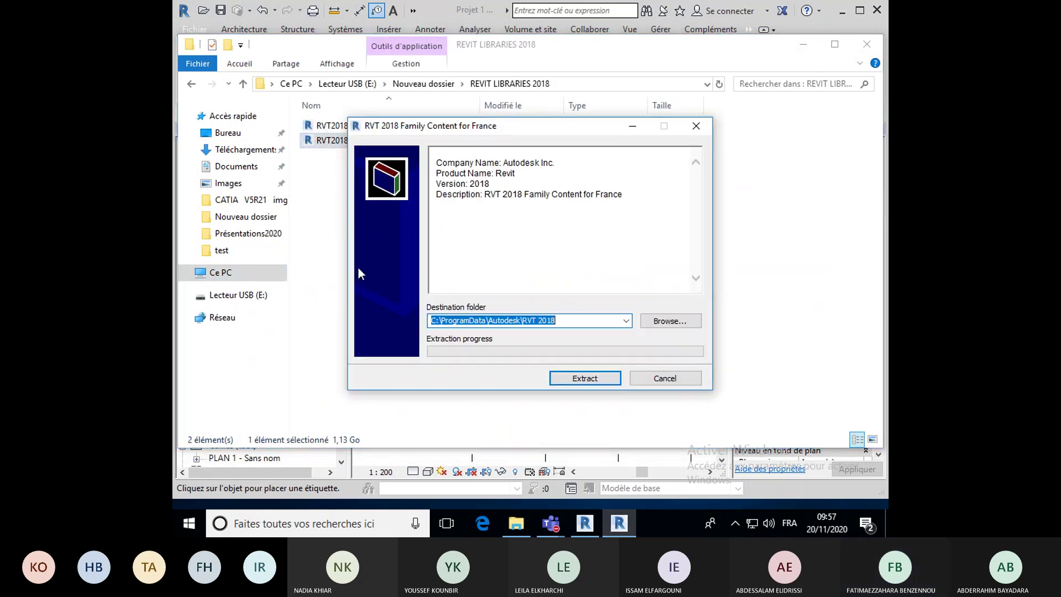
left_click(558, 378)
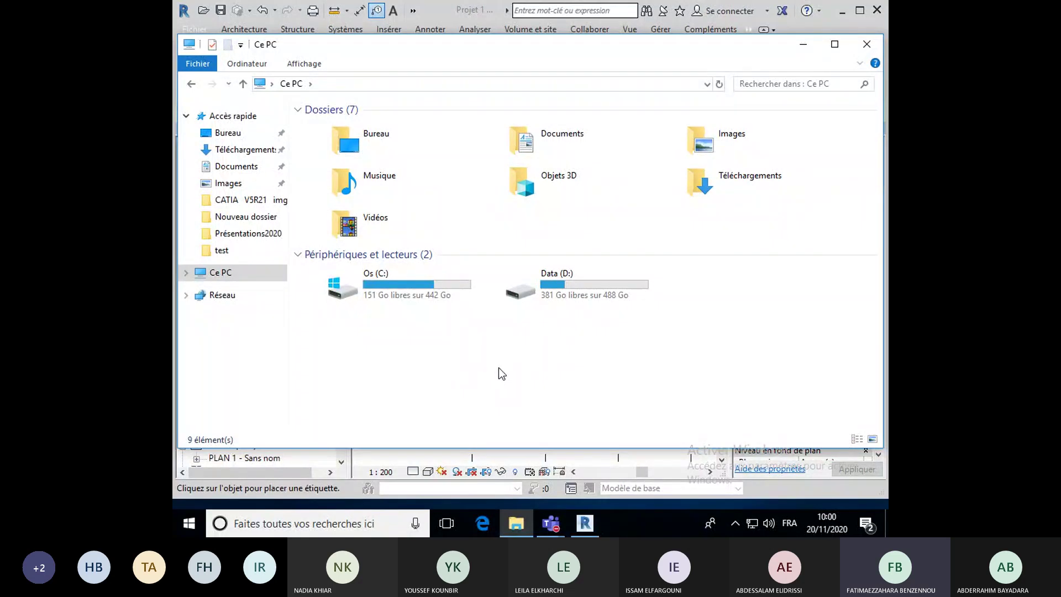
Set the folder options to show hidden files, folders and drives, and close File Explorer.
left_click(295, 63)
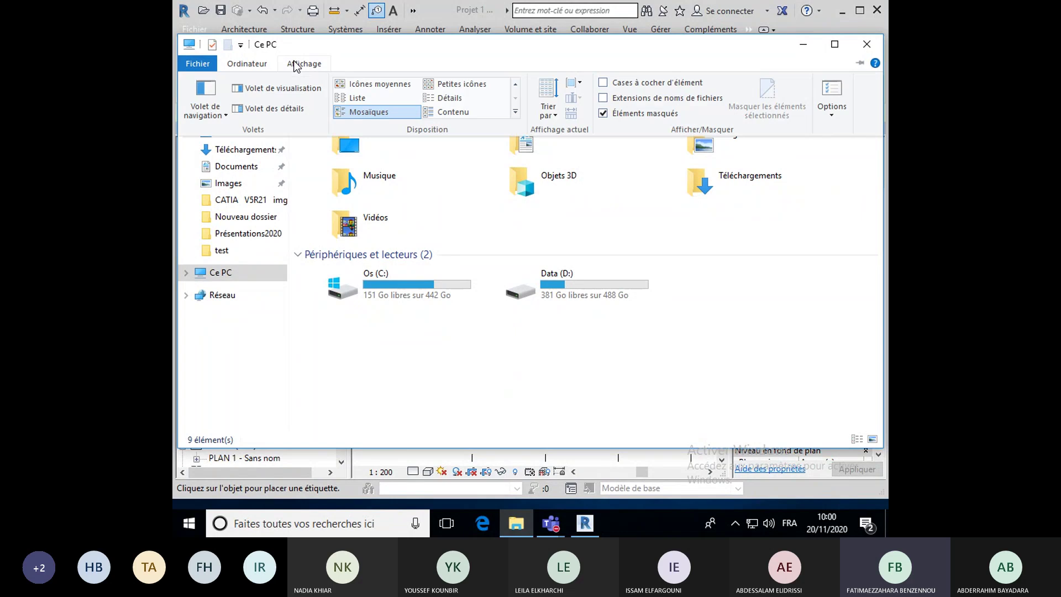
left_click(832, 110)
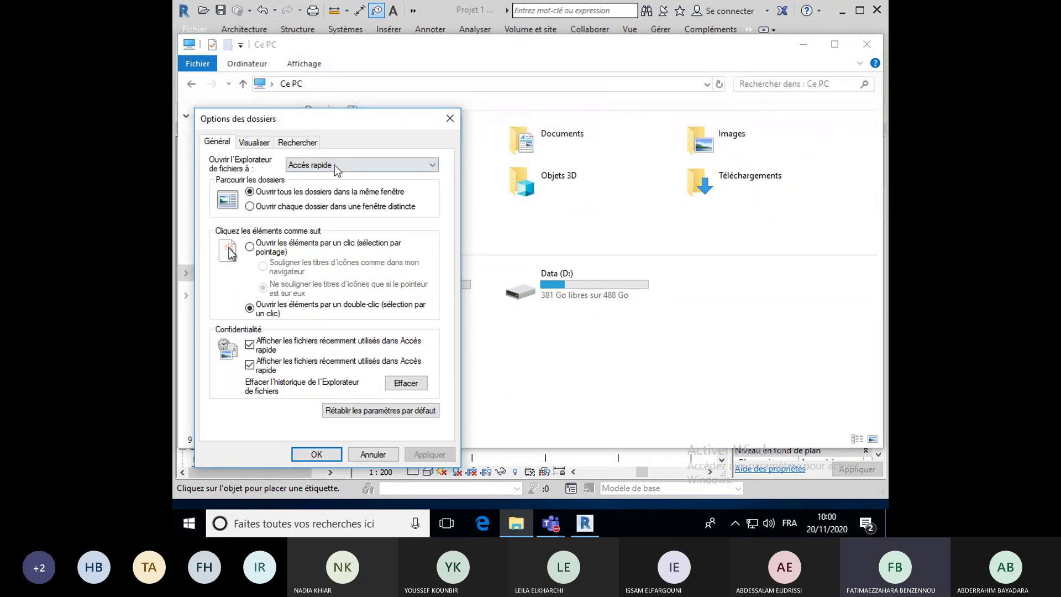
left_click(254, 142)
scroll(277, 293, "down", 1)
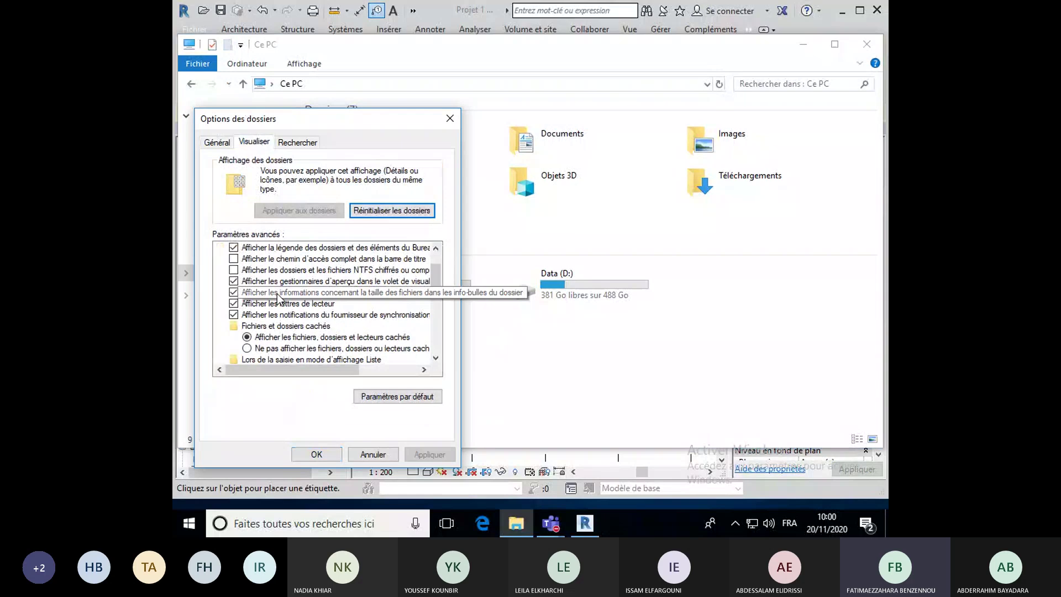
left_click(247, 338)
left_click(316, 454)
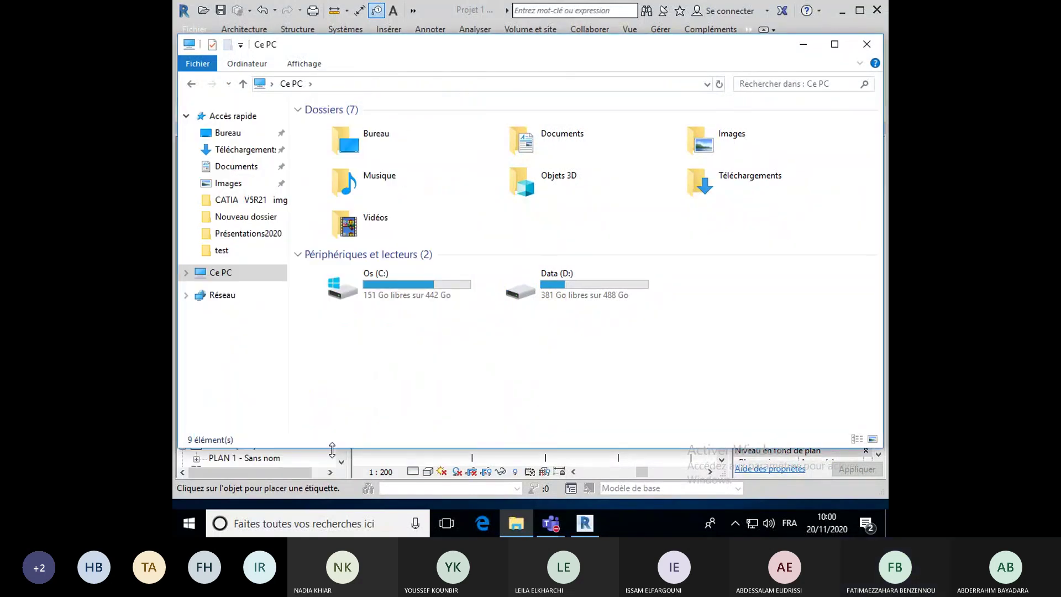
left_click(867, 45)
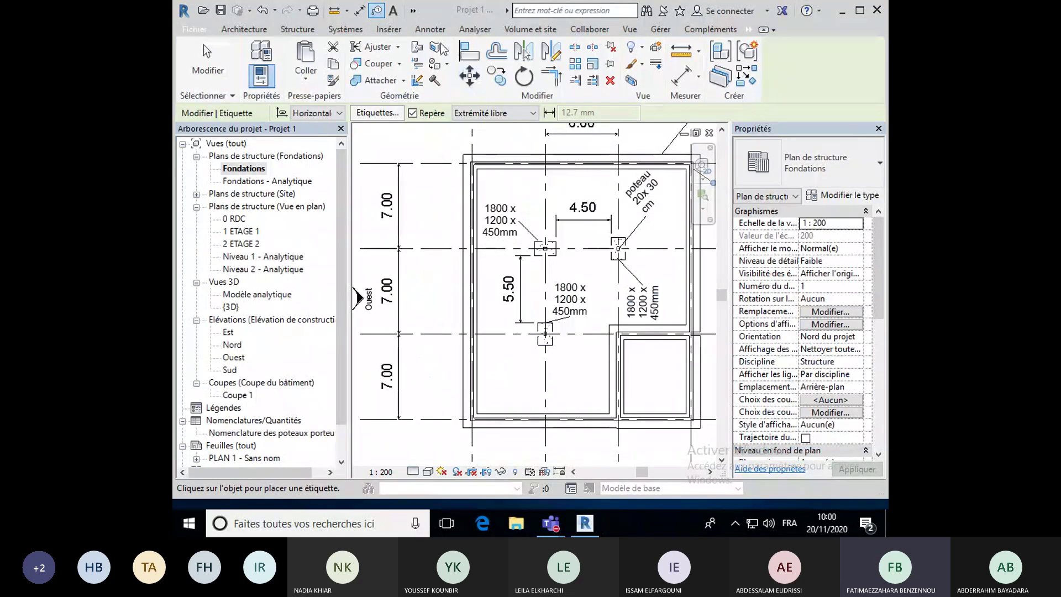
Start Tag by Category on the west concrete wall and load the Etiquette de mur family from Libraries\France\Annotations\Autre.
left_click(430, 31)
left_click(497, 81)
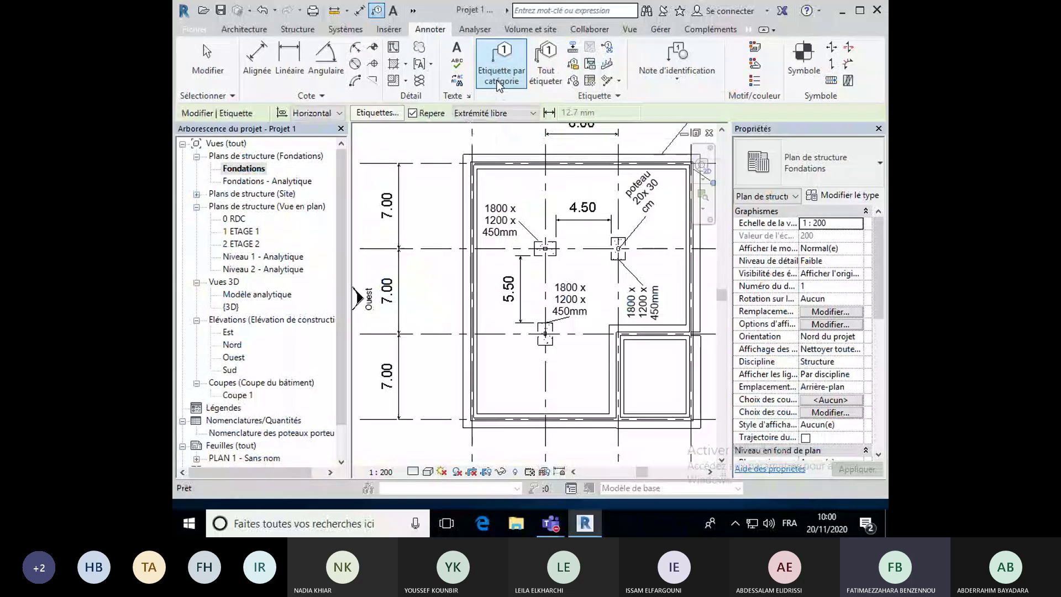
left_click(472, 251)
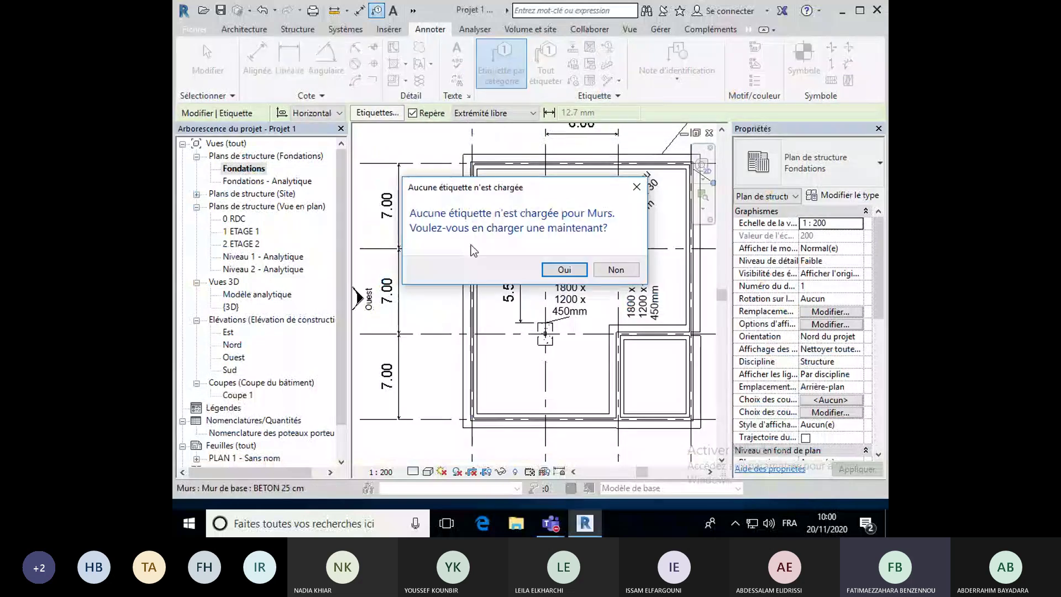
left_click(581, 271)
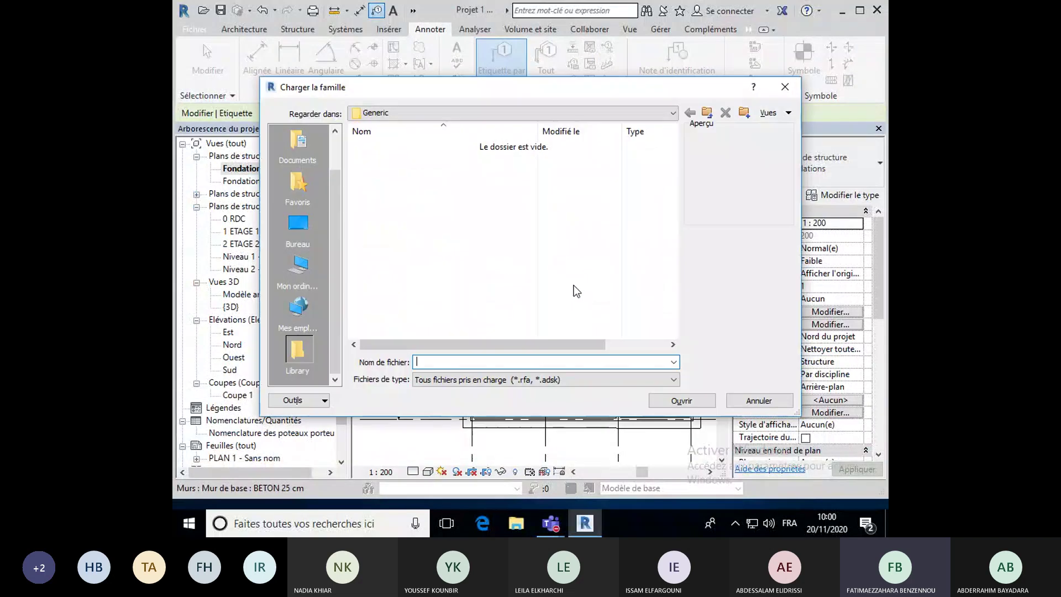
left_click(708, 112)
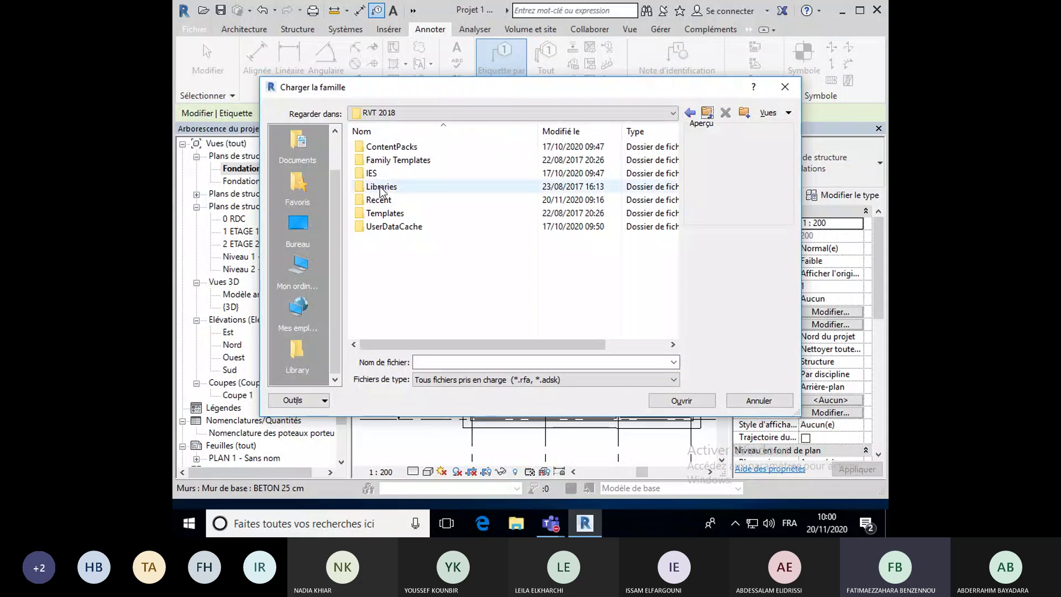
double_click(530, 186)
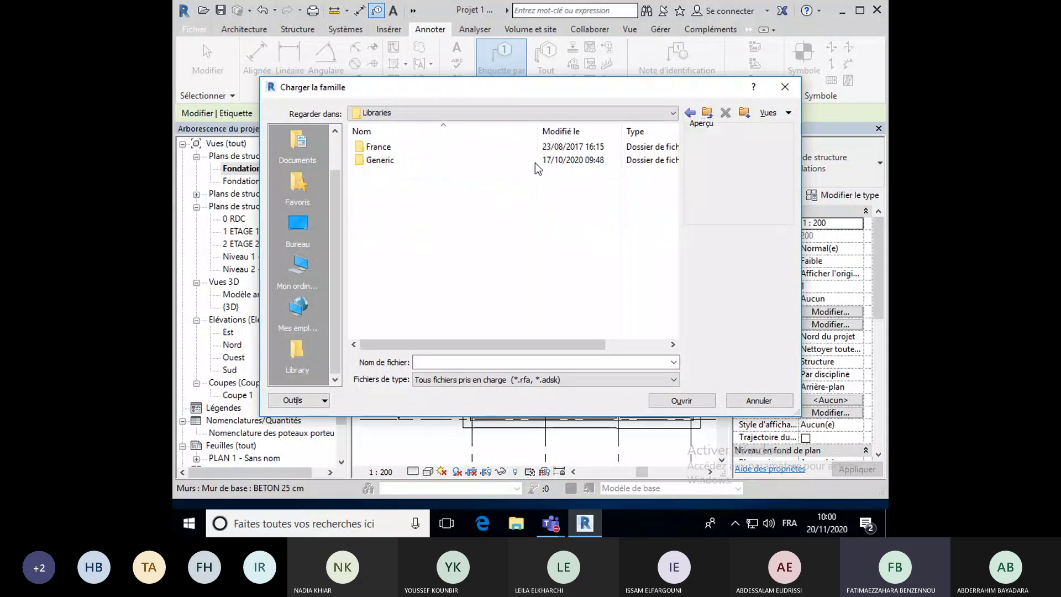
double_click(381, 147)
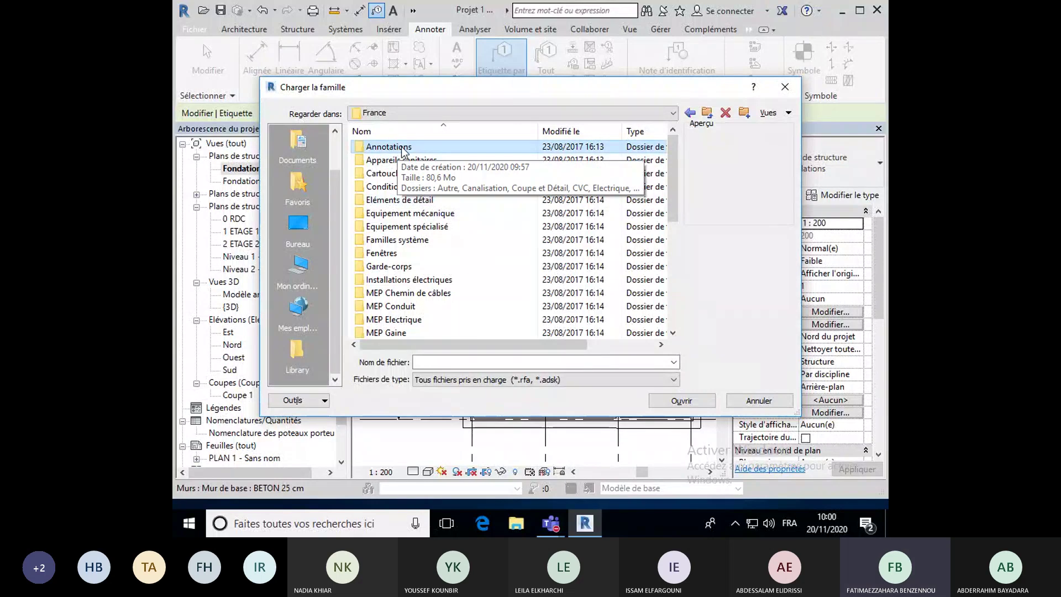
double_click(401, 147)
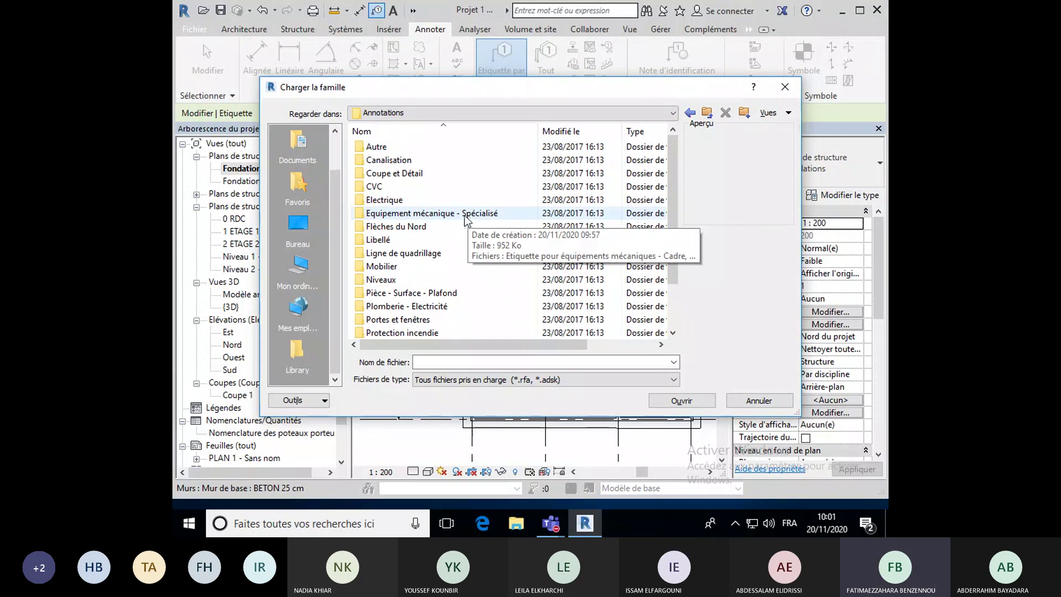
left_click(382, 148)
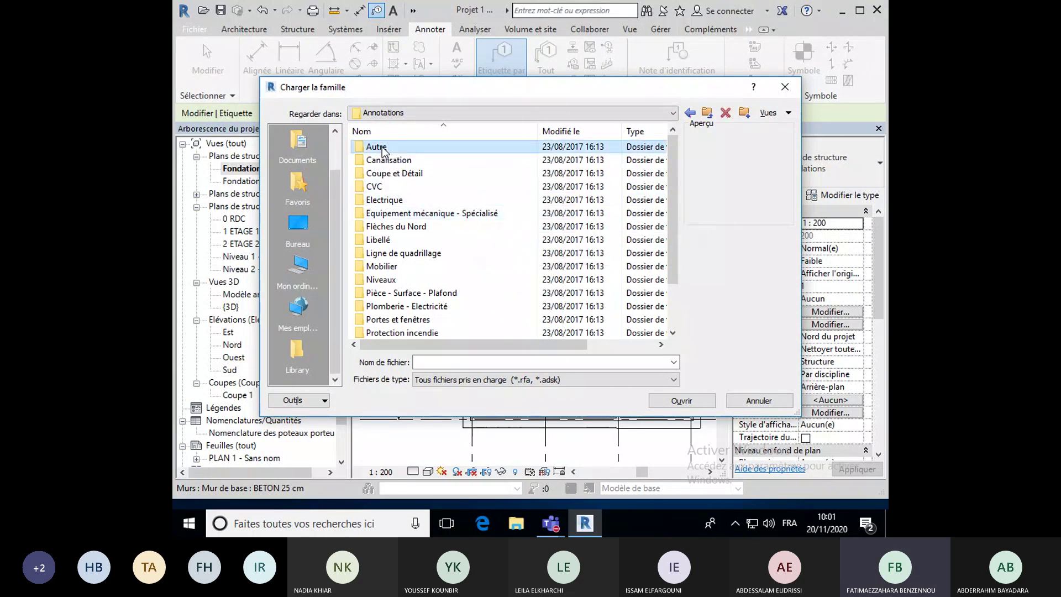
double_click(383, 148)
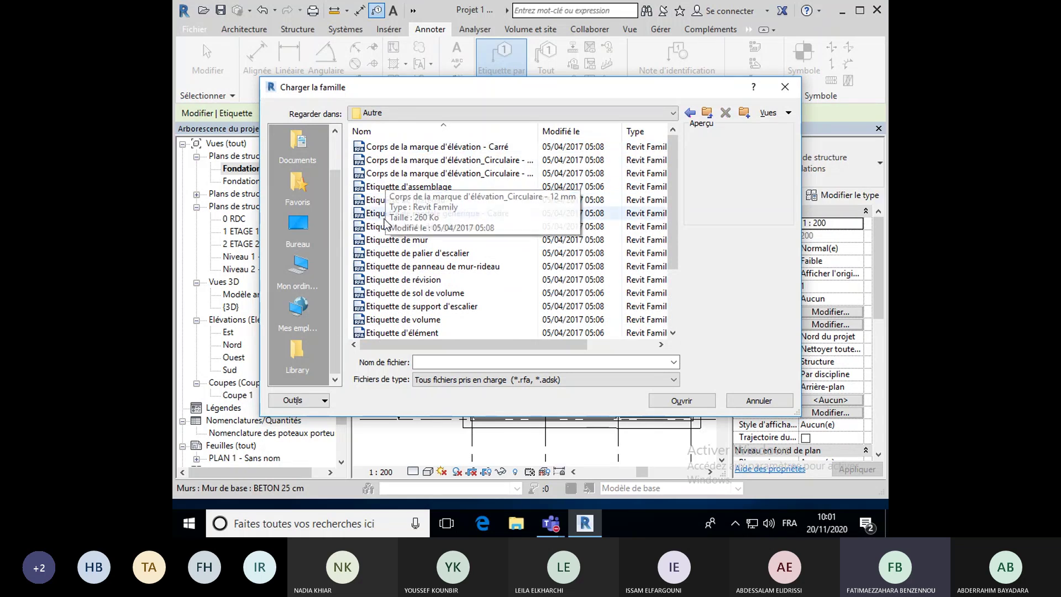
left_click(395, 241)
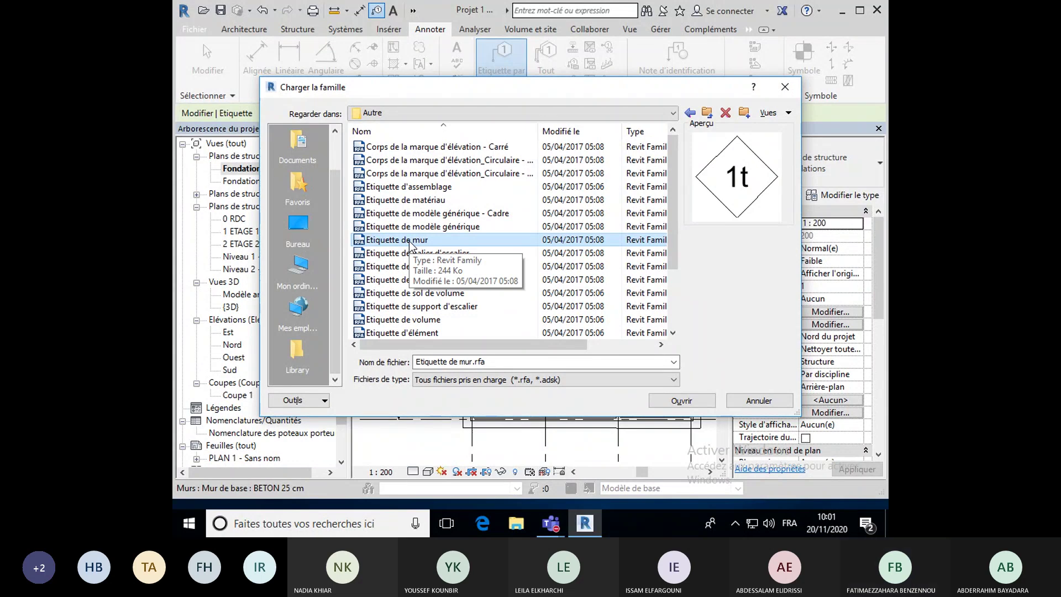
left_click(662, 401)
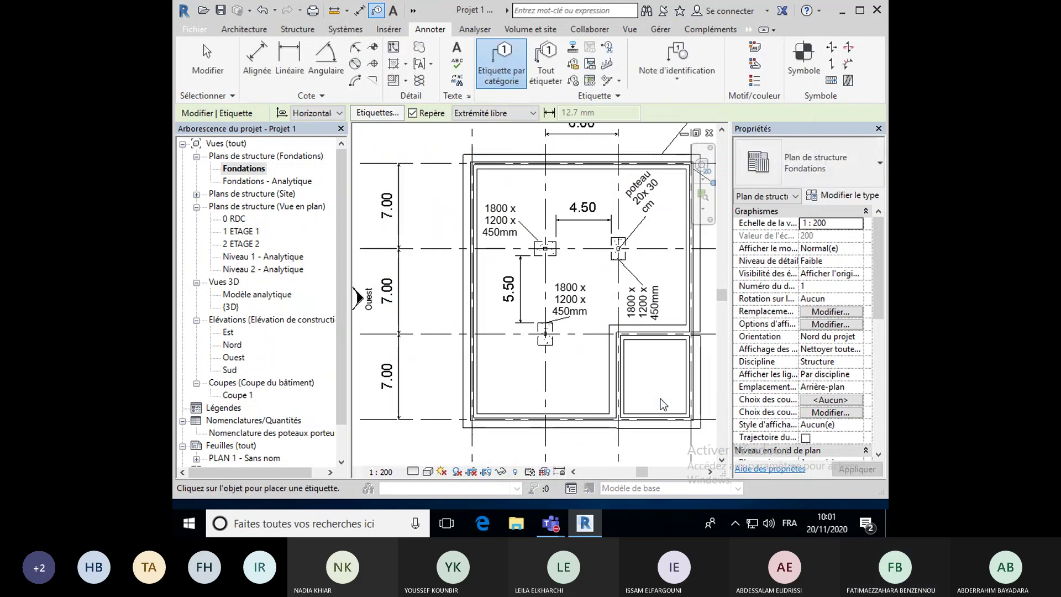
Tag the west wall with a horizontal, free-end leader tag placed outside the building, and end the tagging command.
left_click(472, 295)
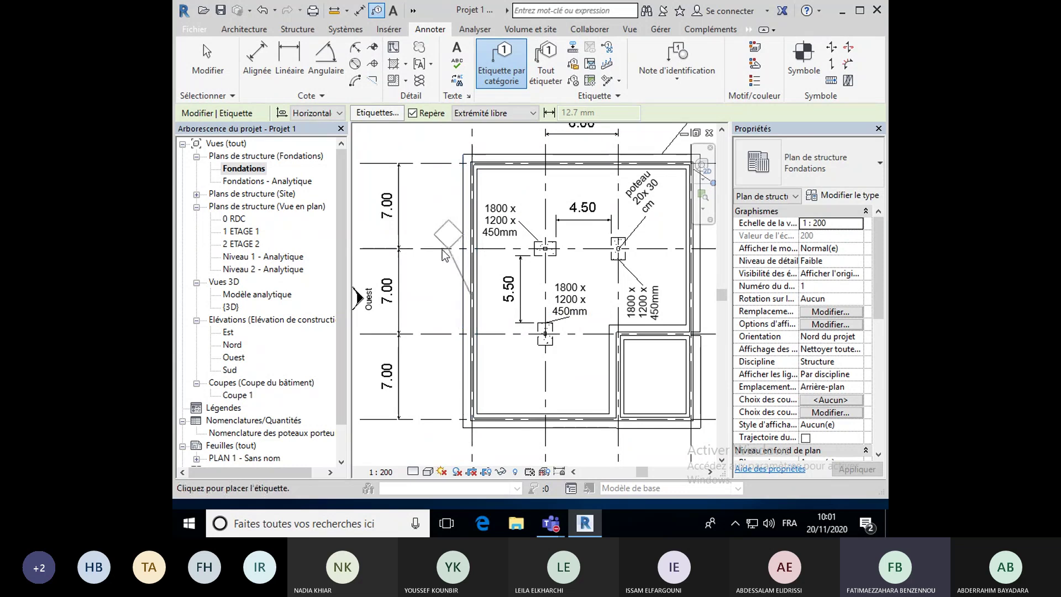
left_click(444, 283)
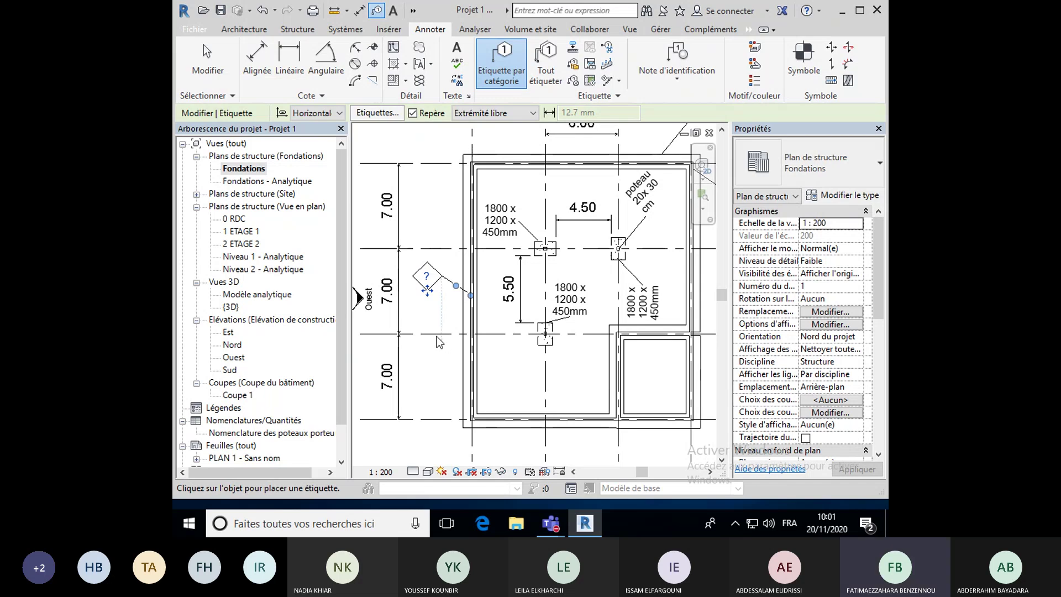
scroll(427, 291, "up", 2)
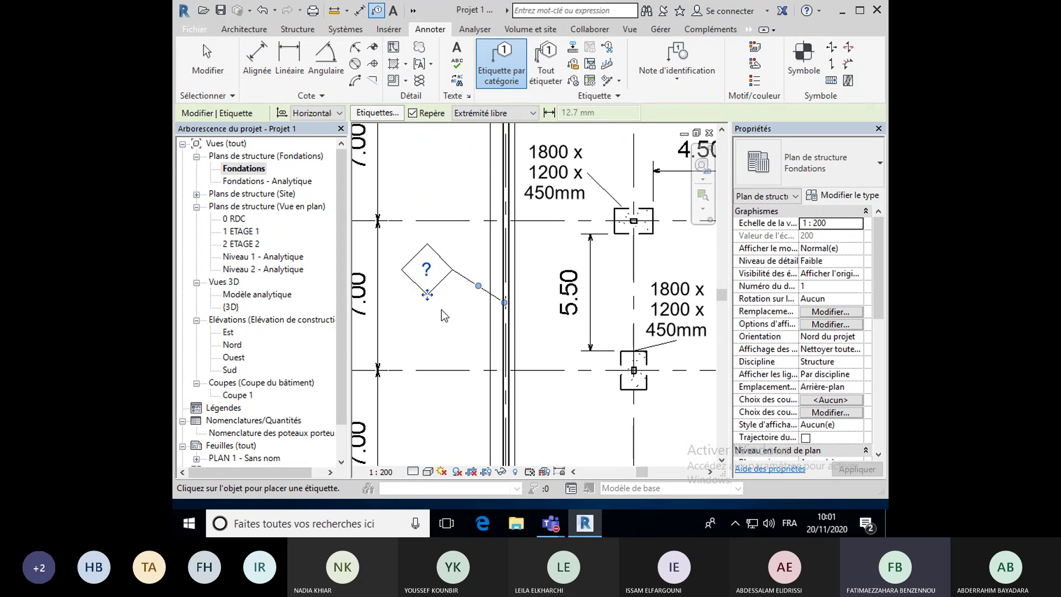
scroll(444, 316, "down", 2)
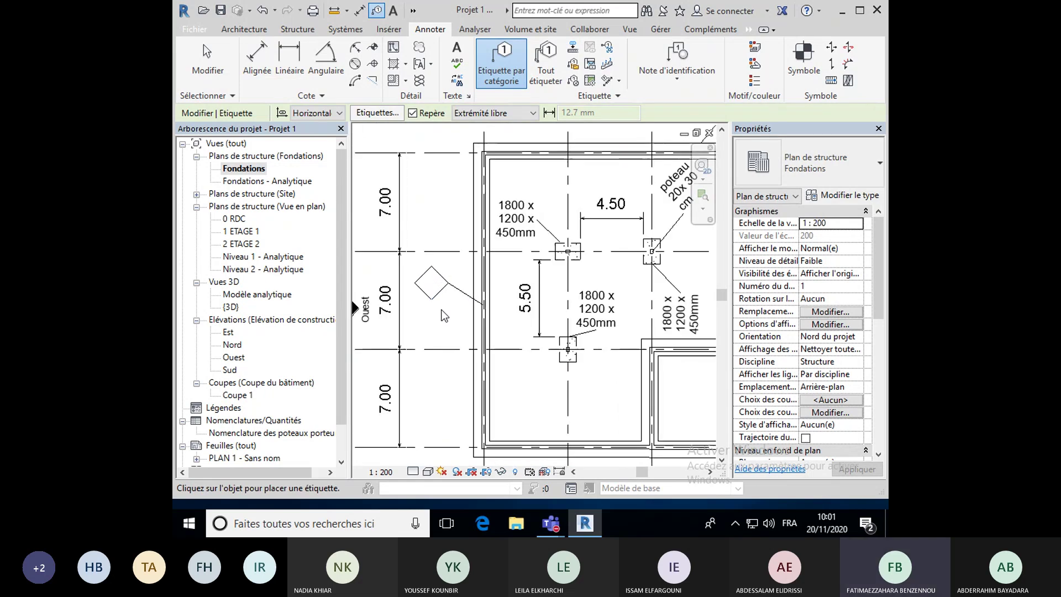
key("Escape")
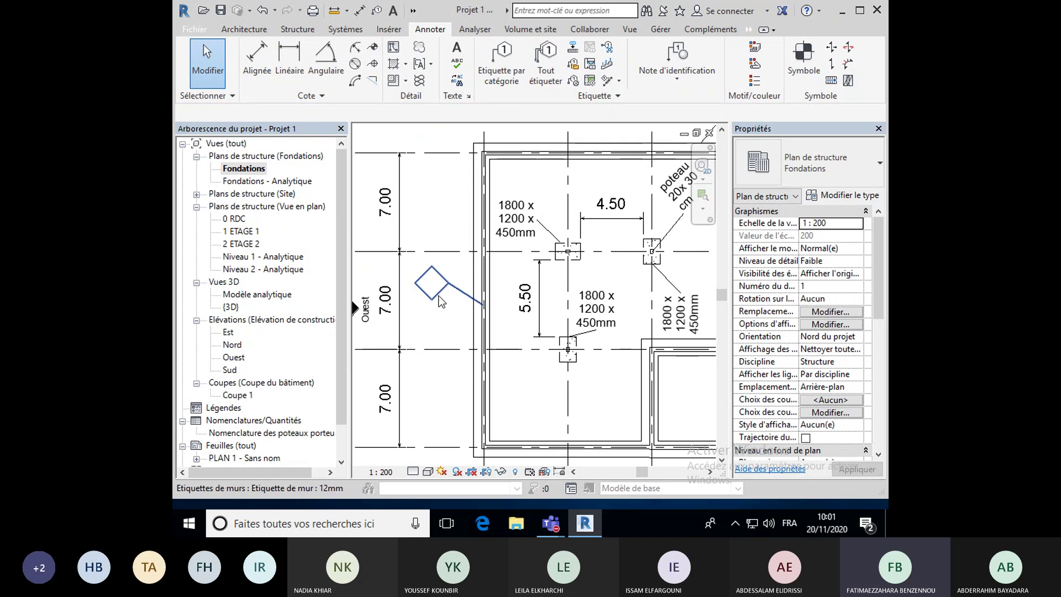
double_click(441, 301)
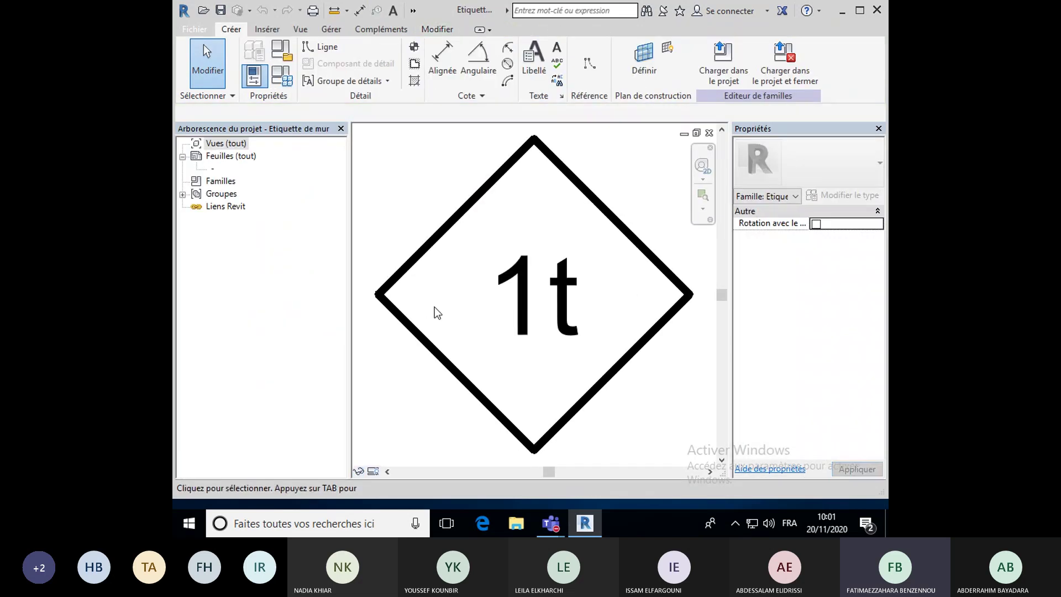
left_click(741, 76)
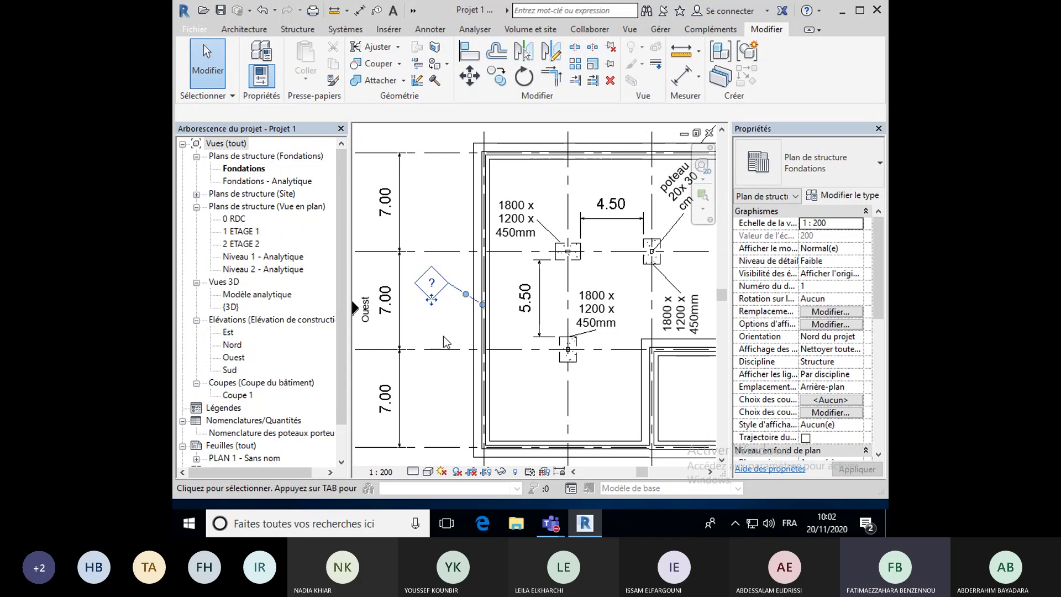
left_click(481, 374)
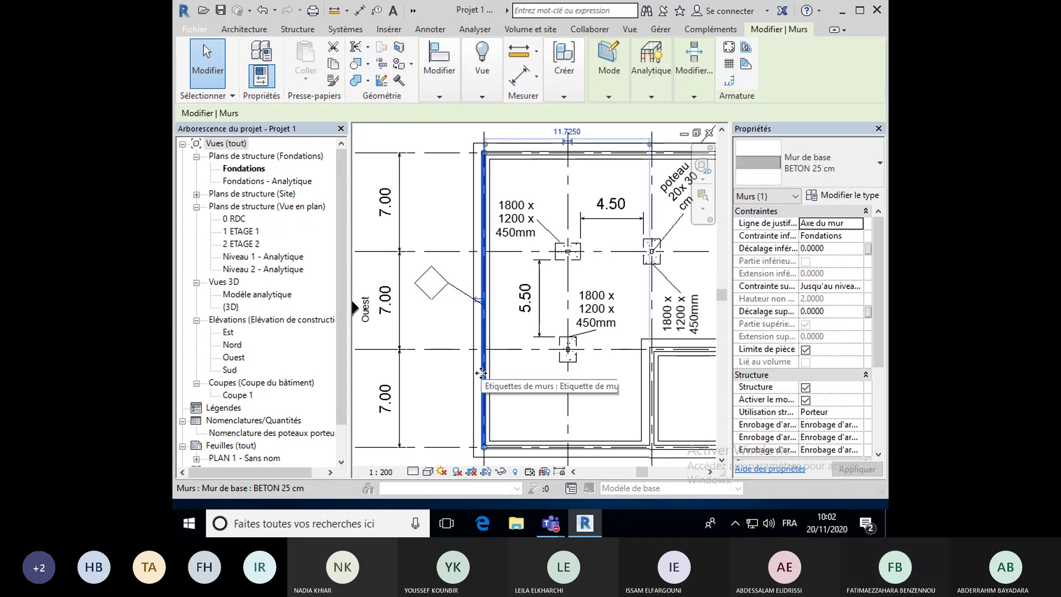
key("Escape")
Open the placed wall tag's family for editing and delete the four lines of the diamond frame around its label.
left_click(425, 294)
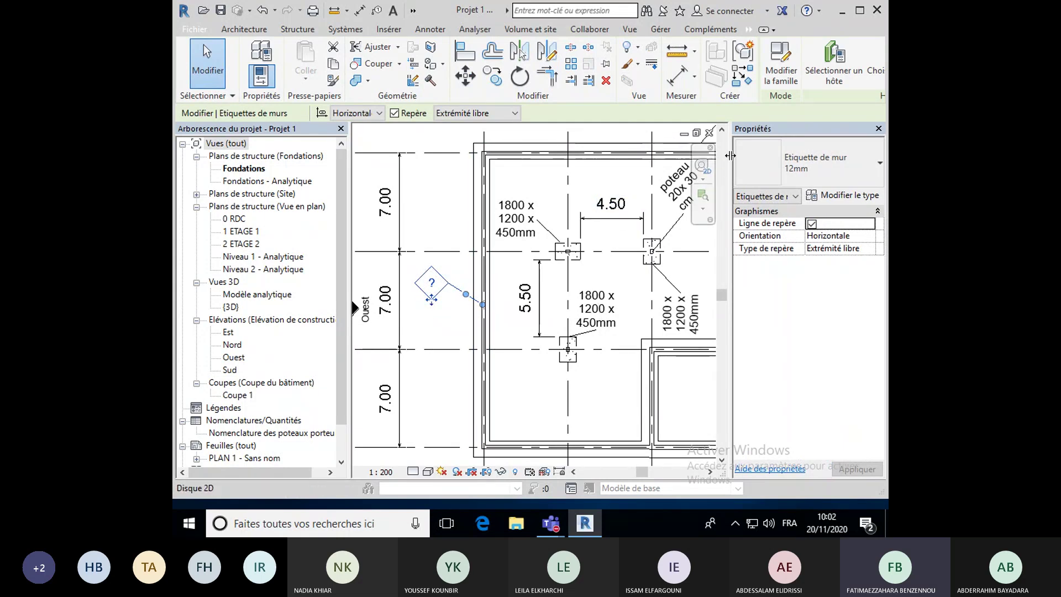
left_click(787, 88)
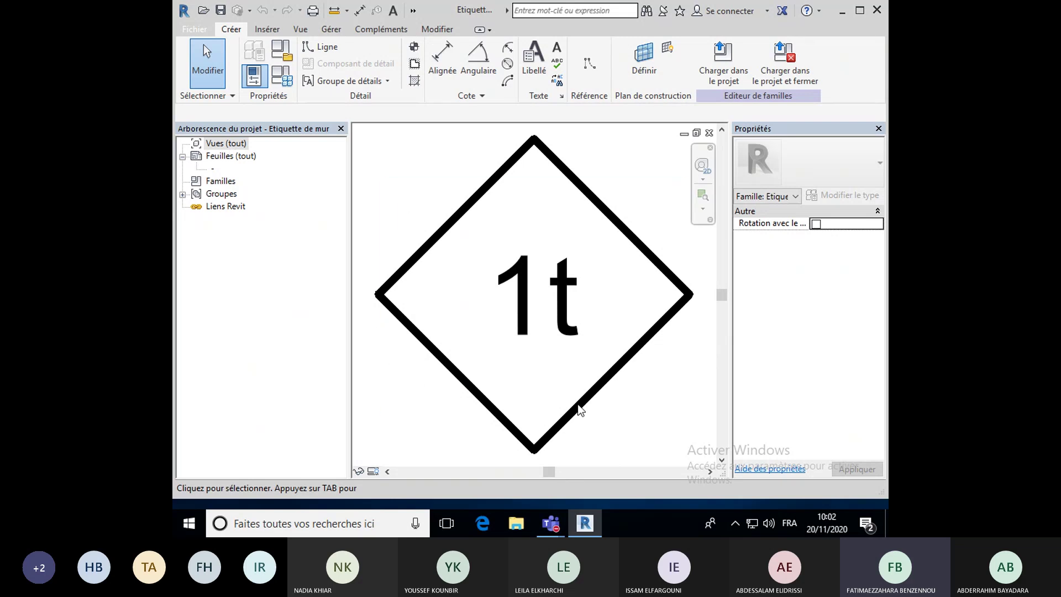
scroll(533, 276, "down", 3)
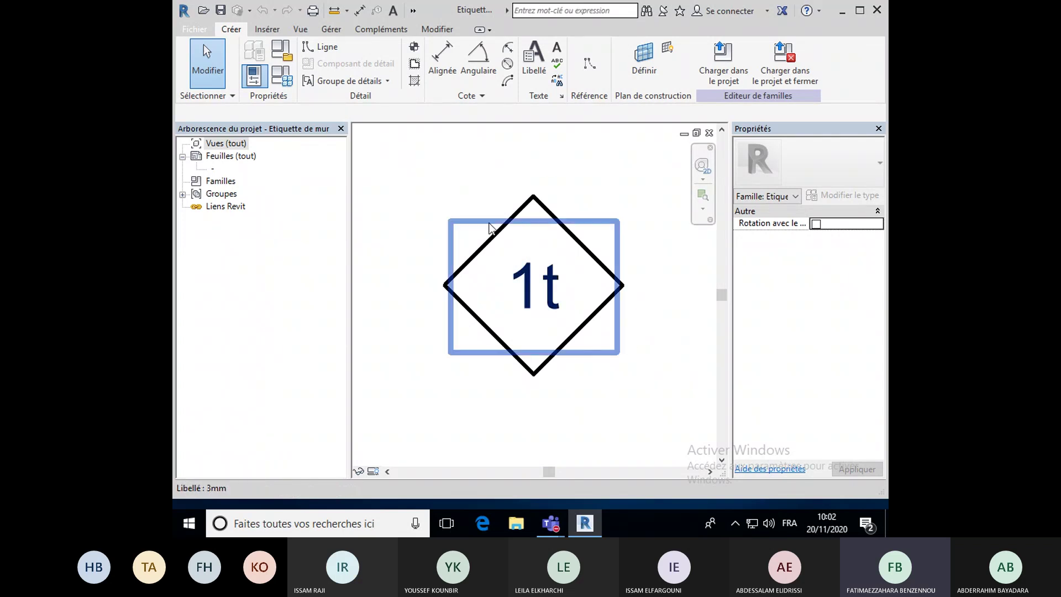
left_click(463, 266)
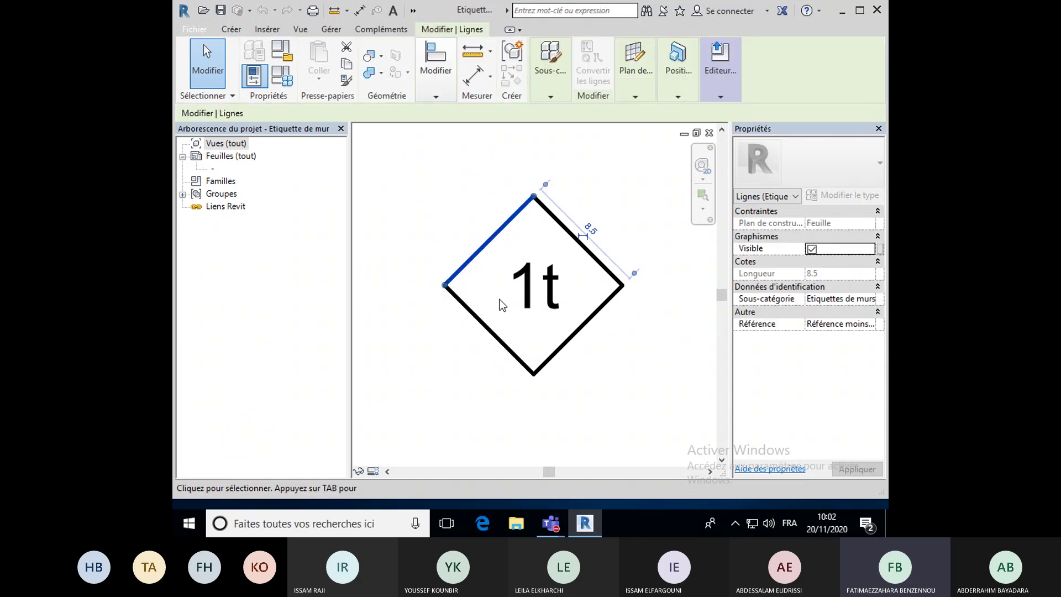
key("Delete")
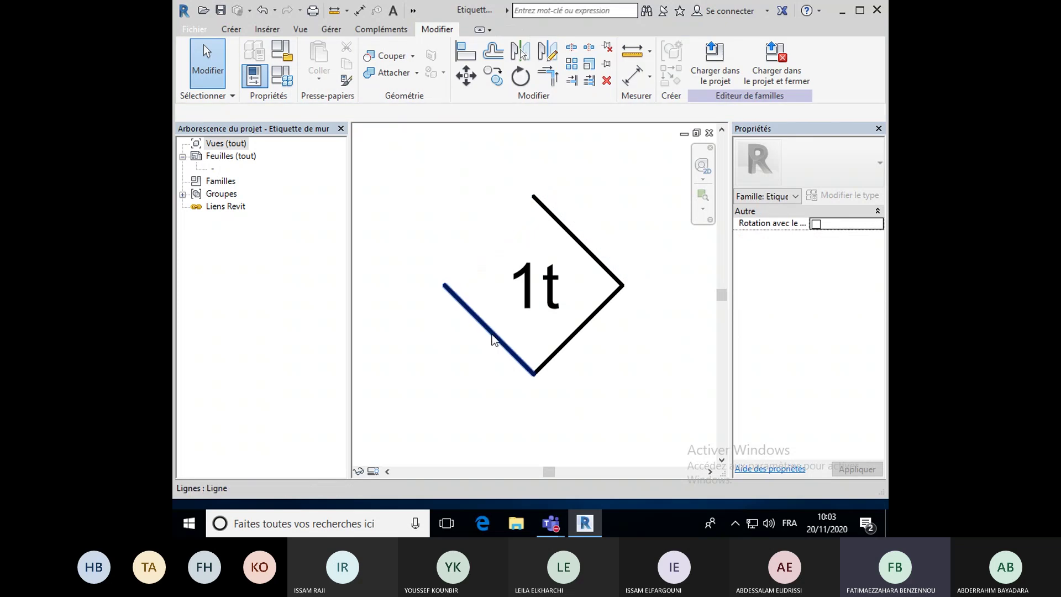
left_click(492, 334)
key("Delete")
left_click(577, 333)
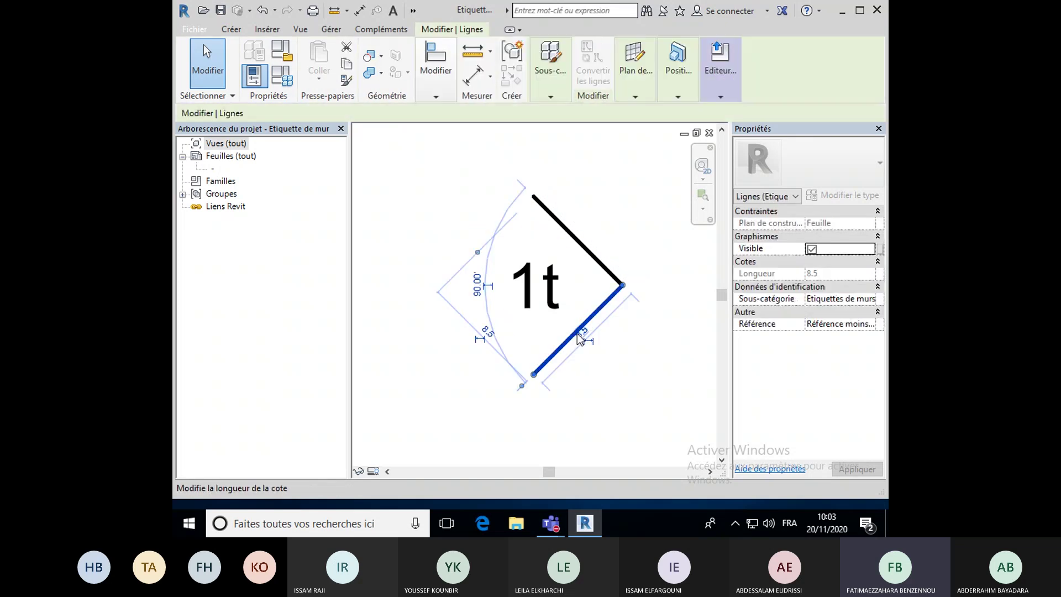
key("Delete")
left_click(600, 261)
key("Delete")
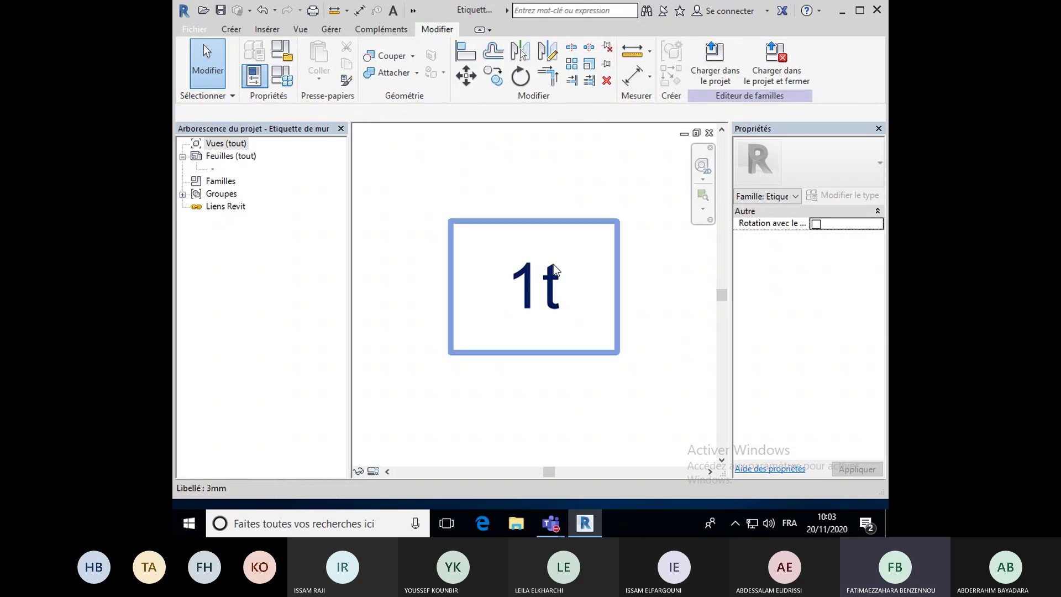
Open the tag's label for editing and remove the Marque de type parameter from it.
left_click(542, 297)
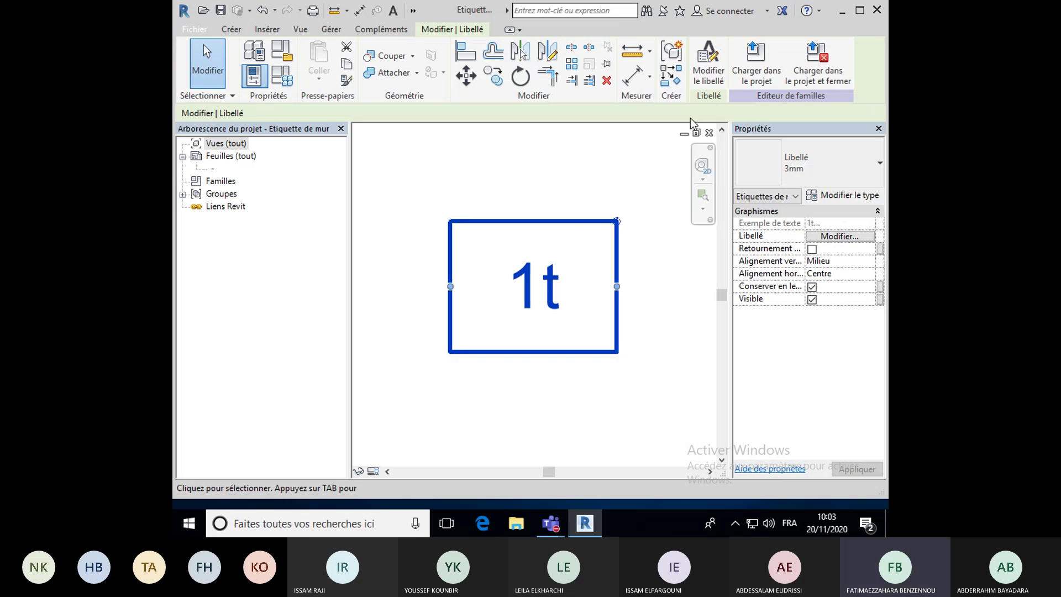
left_click(711, 79)
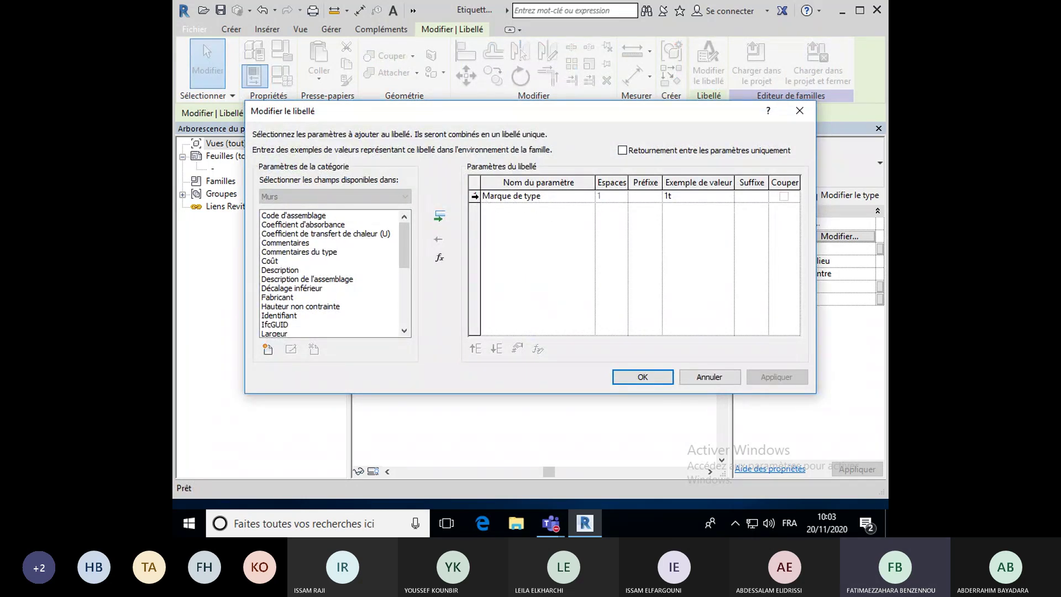
left_click_drag(563, 113, 545, 97)
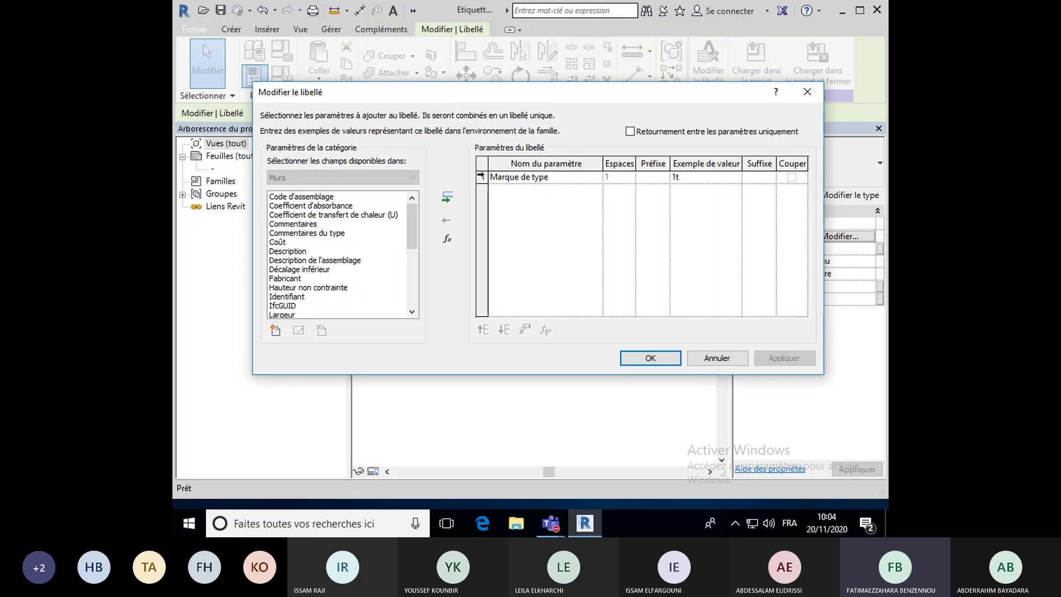
left_click(480, 176)
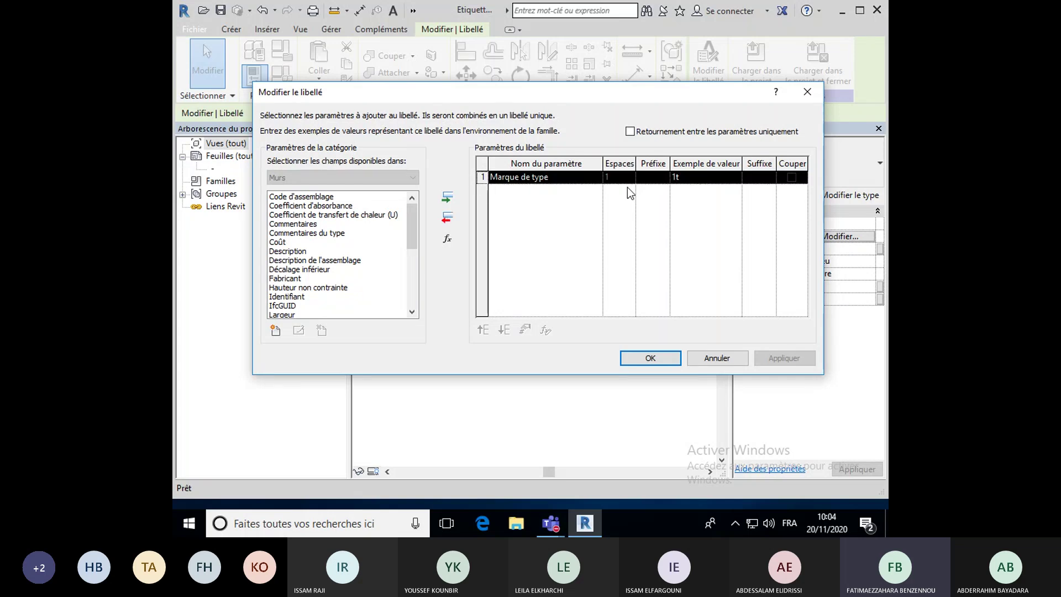
left_click(449, 219)
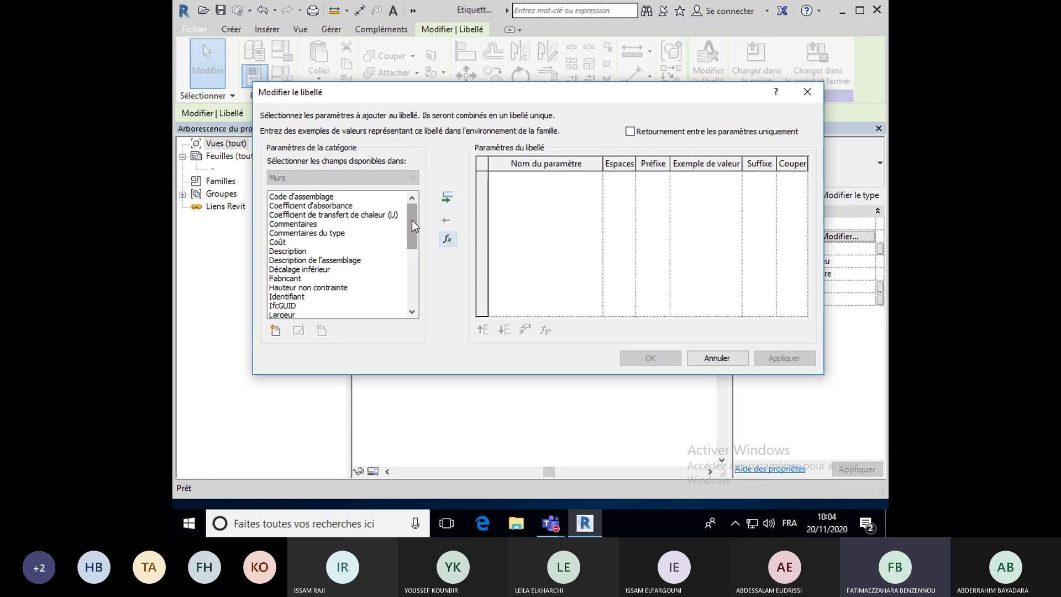
Add the wall parameters Nom du type and Largeur, in that order, to the label.
left_click_drag(412, 220, 411, 256)
left_click(277, 297)
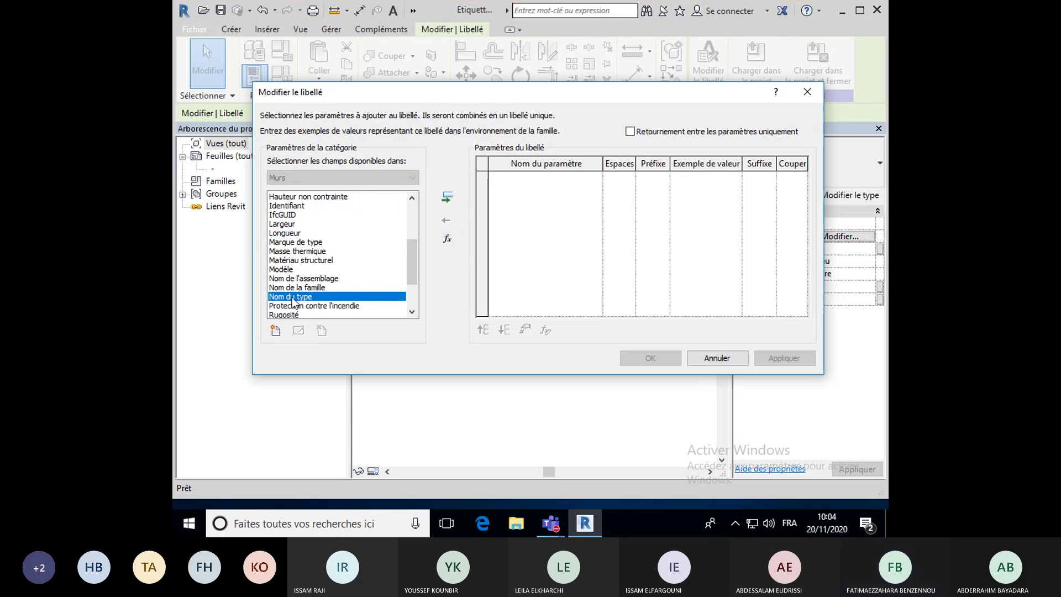
left_click(449, 200)
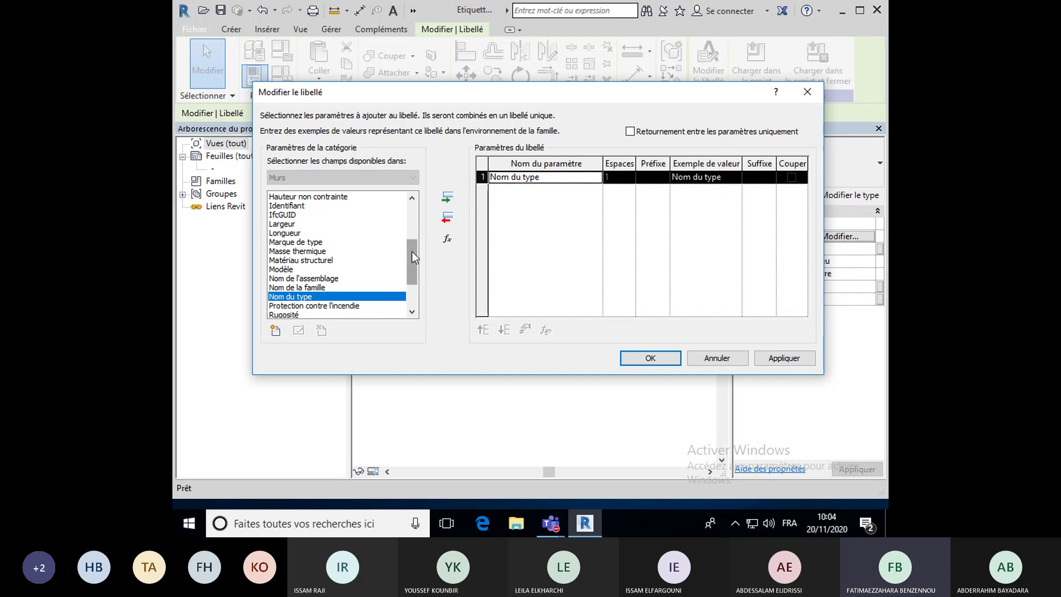
left_click(292, 224)
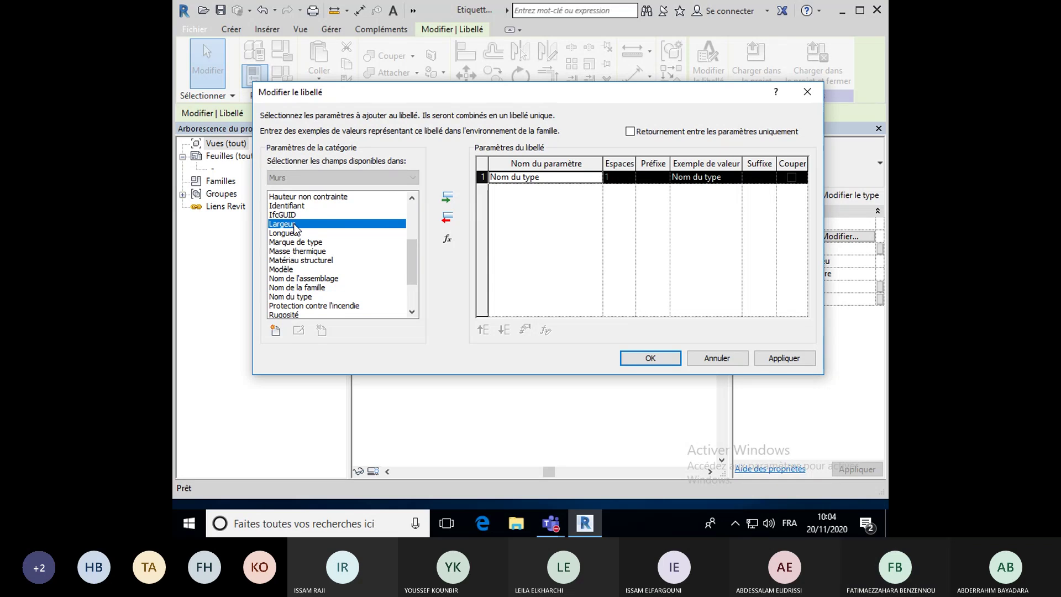
left_click(447, 198)
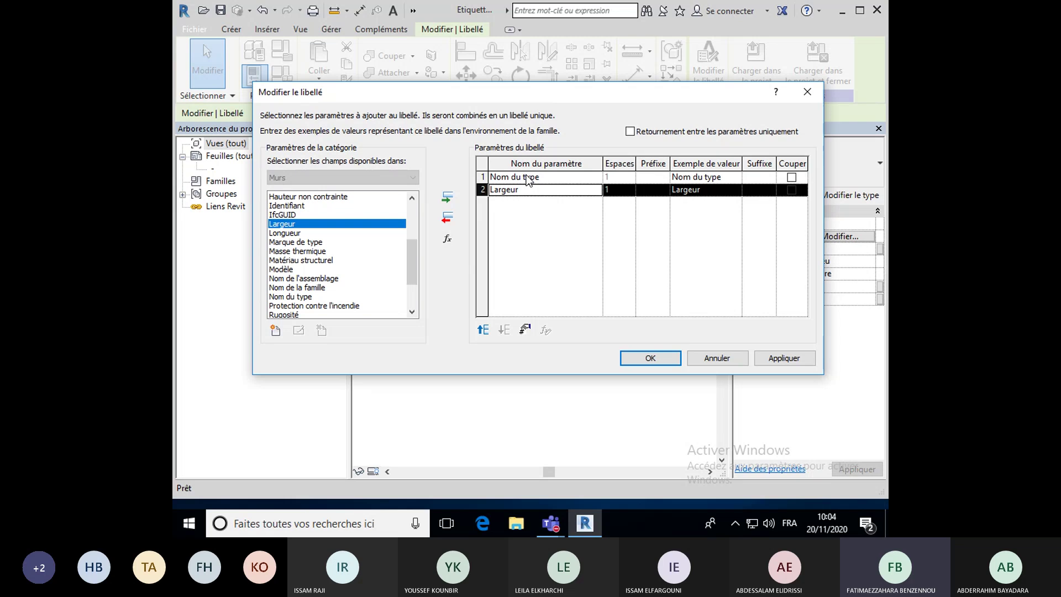
Enable the line break (Couper) after Nom du type and set Largeur's sample value to 20 cm.
left_click(791, 177)
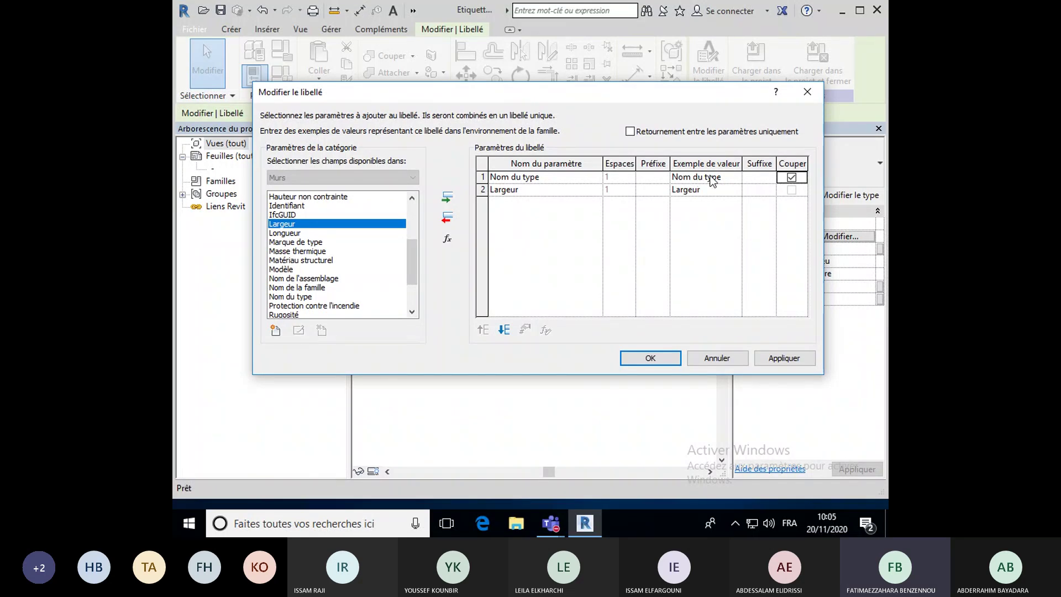
left_click(697, 191)
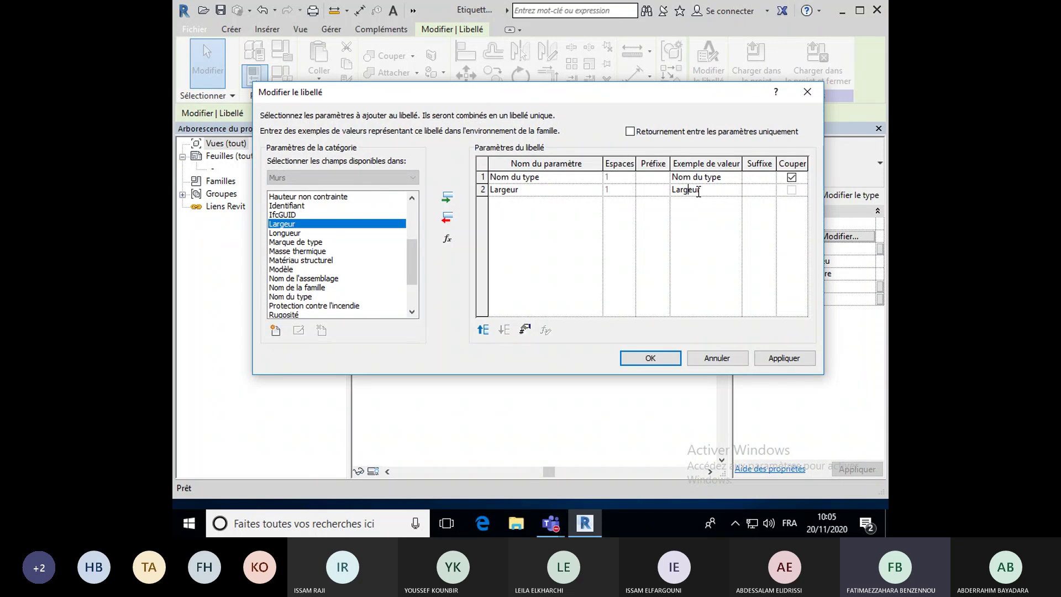
double_click(697, 191)
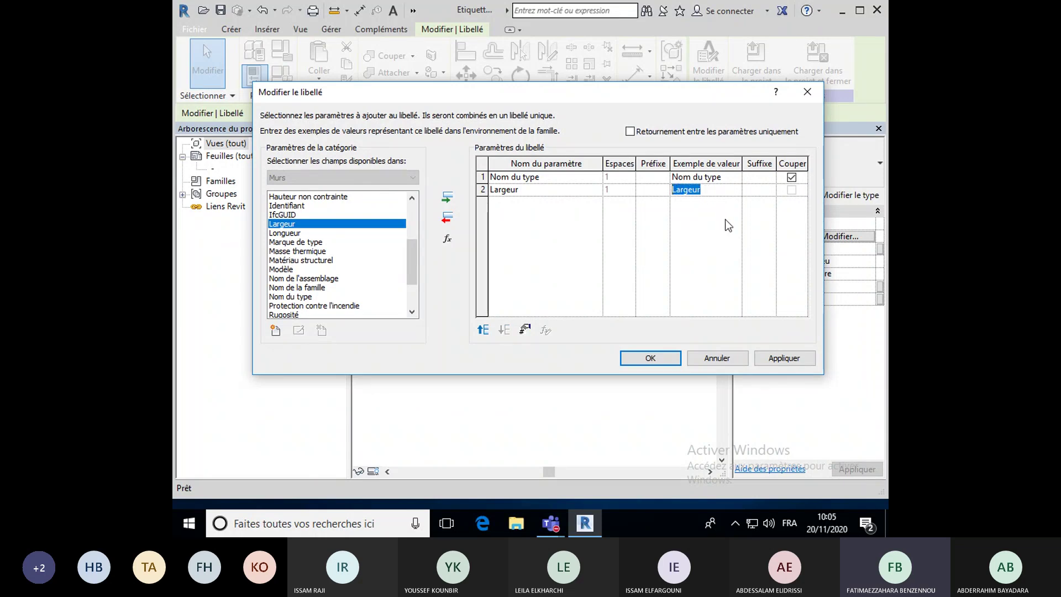
type("2")
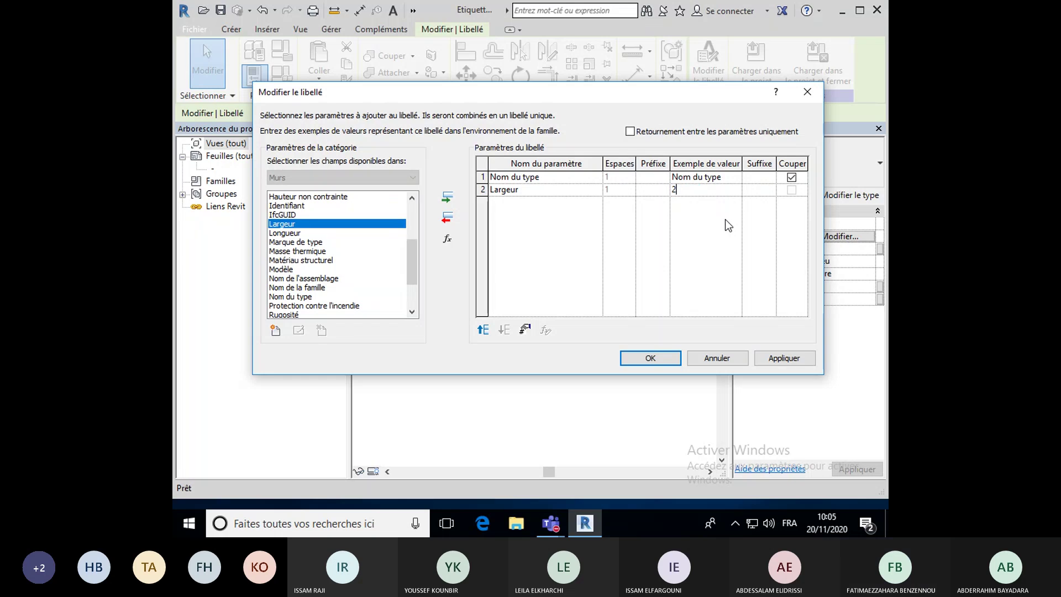
type("0 CM")
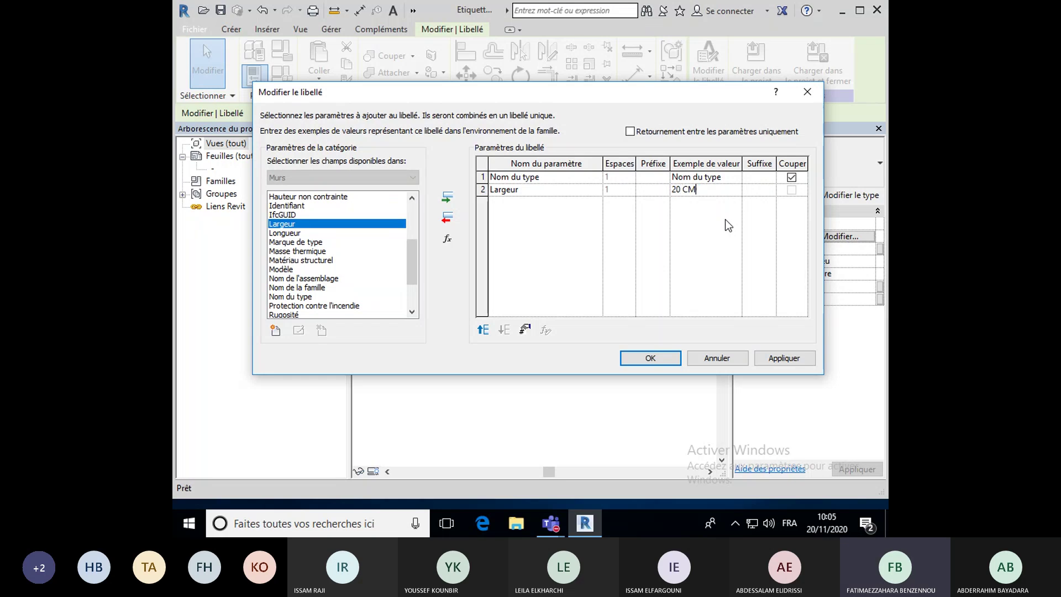
key("BackSpace")
key("BackSpace")
key("BackSpace")
type("cm")
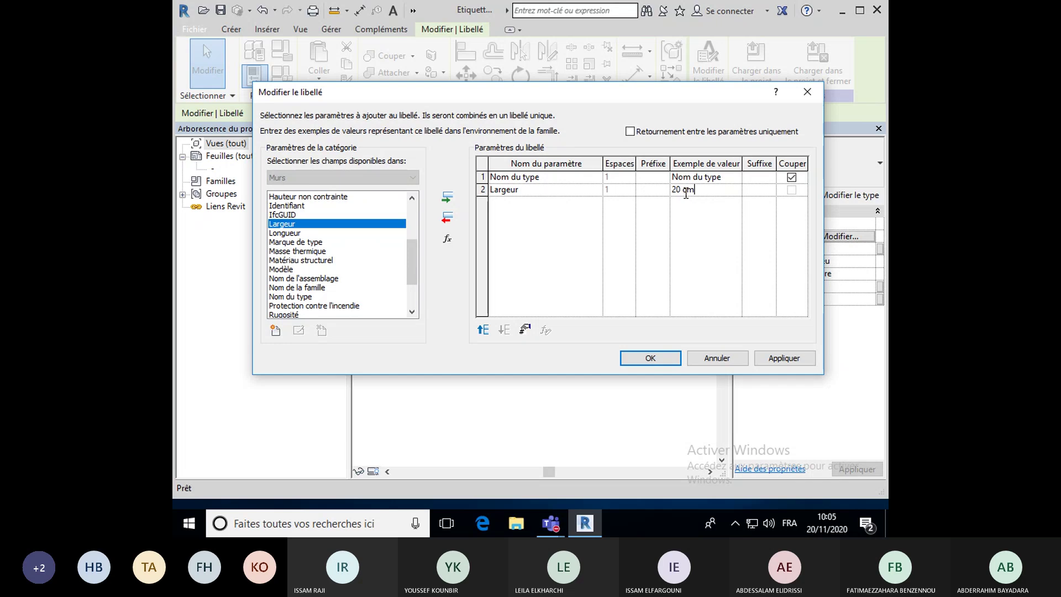
Format the Largeur parameter independently of the project settings as Centimètres, 0 décimales, with the cm unit symbol, and accept the label changes.
left_click(506, 191)
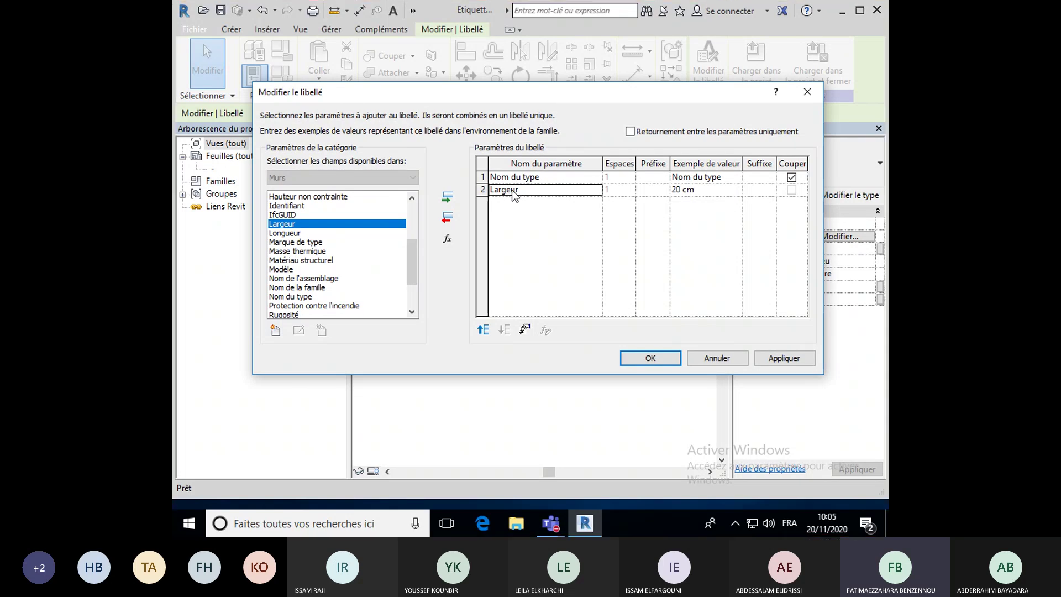
left_click(526, 332)
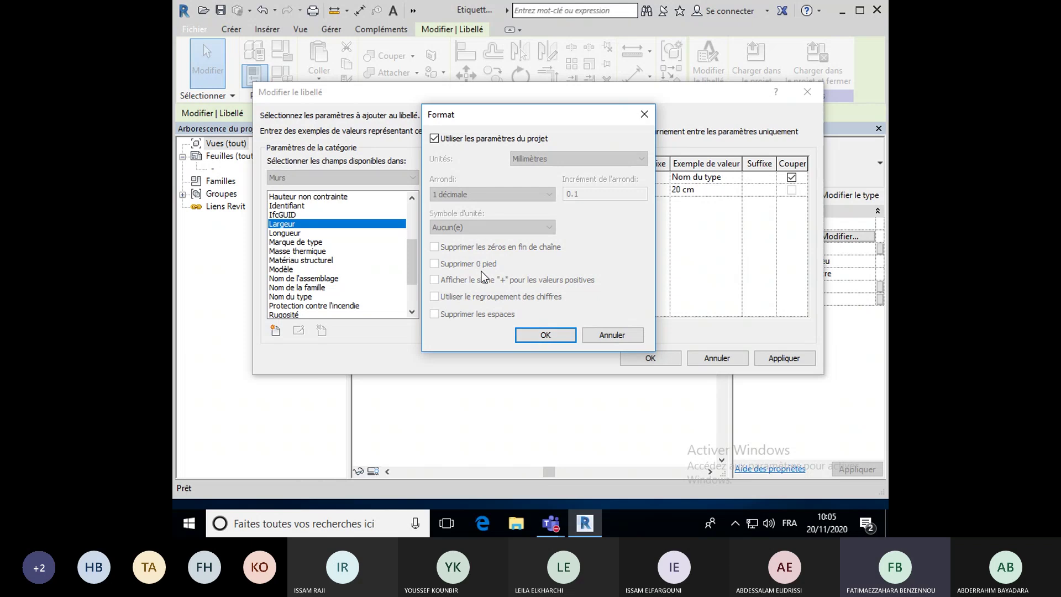
left_click(435, 138)
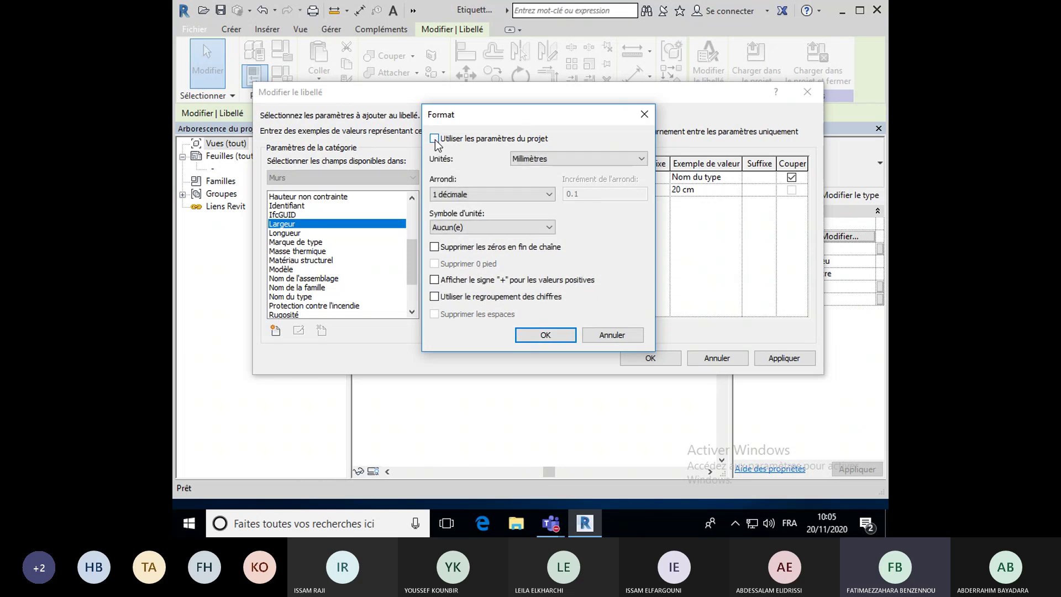
left_click_drag(472, 117, 333, 78)
left_click_drag(435, 69, 361, 78)
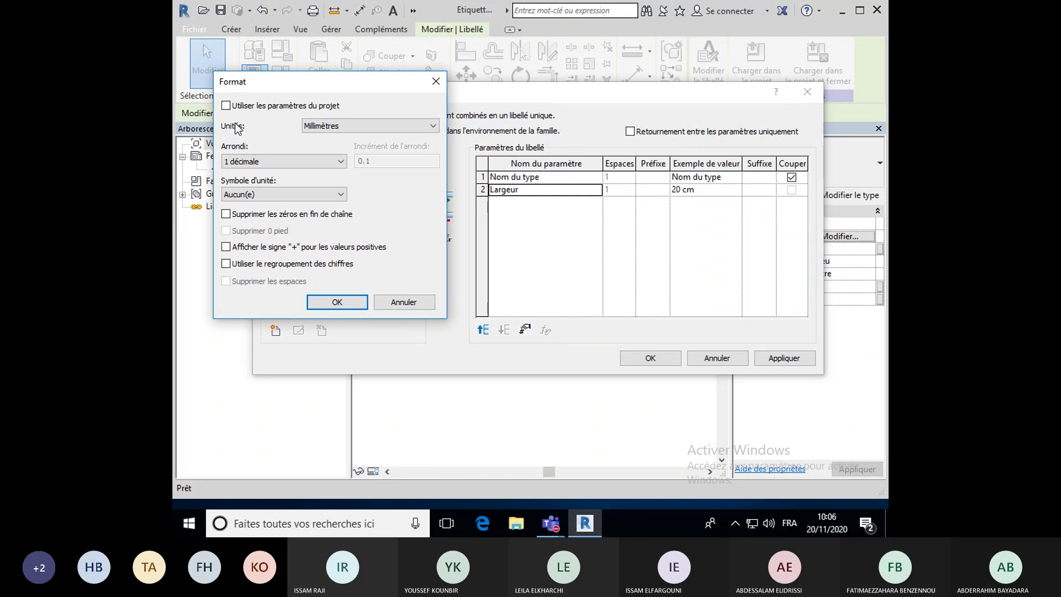
left_click(329, 127)
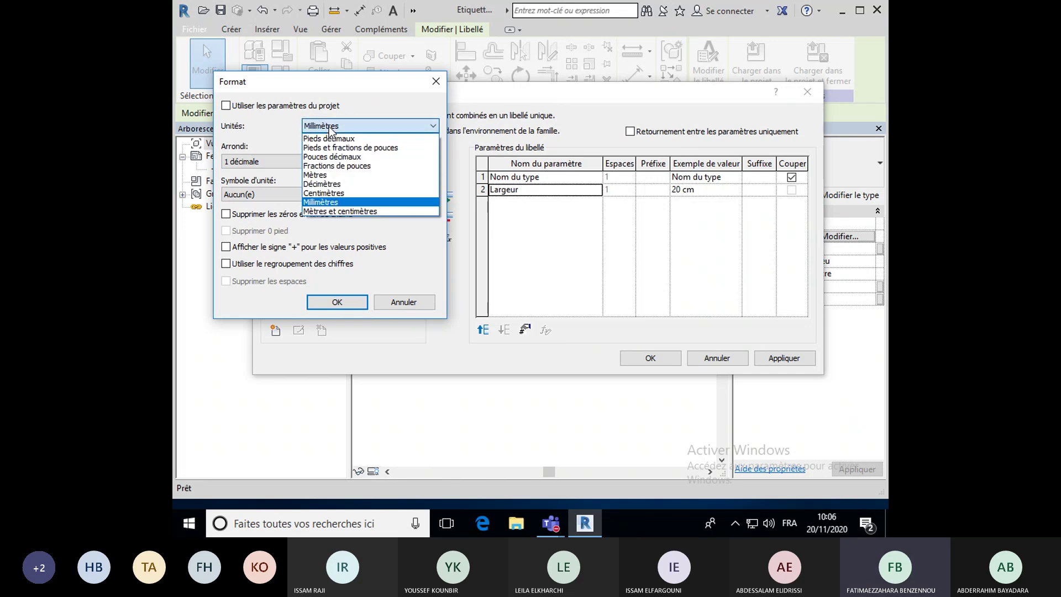
left_click(326, 193)
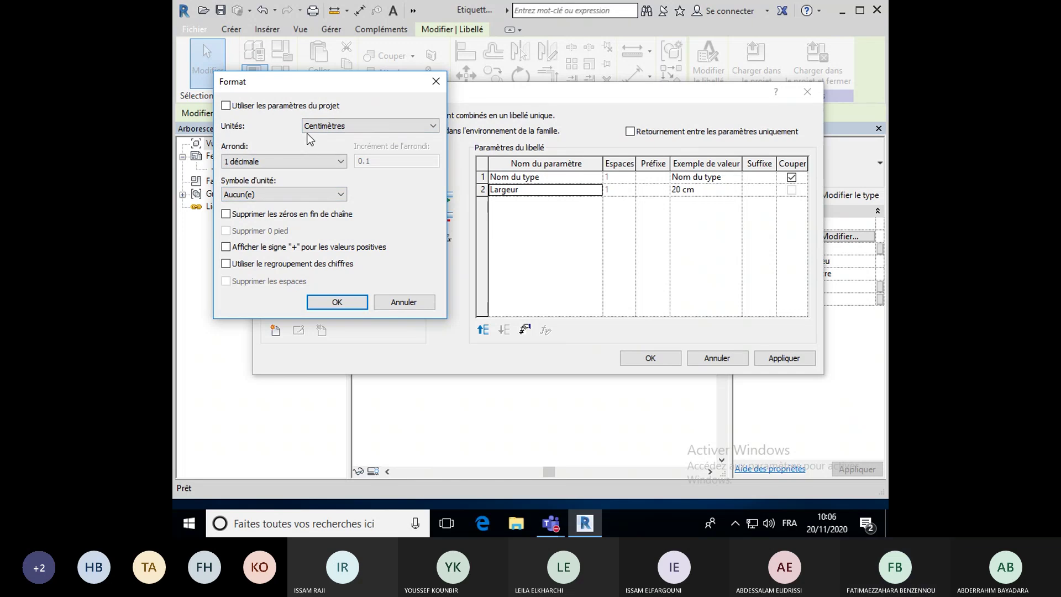
left_click(269, 163)
left_click(263, 204)
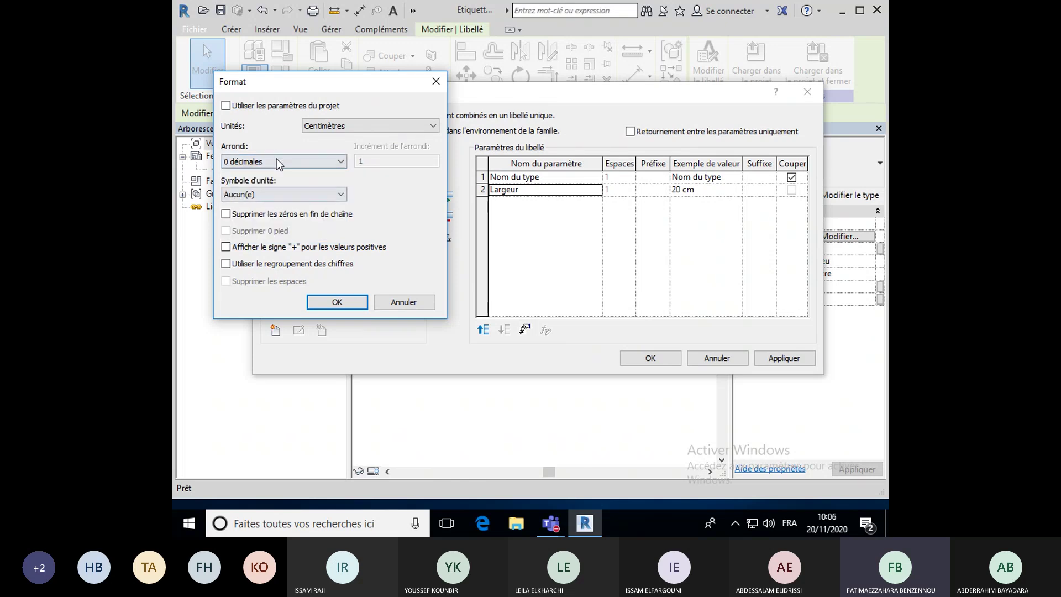
left_click(249, 195)
left_click(247, 217)
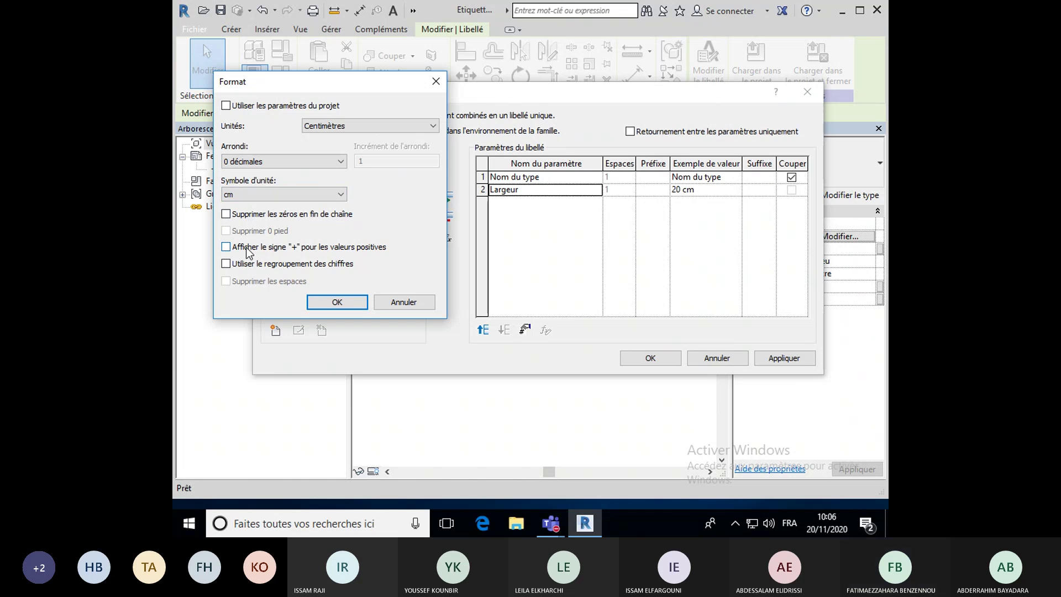
left_click(337, 303)
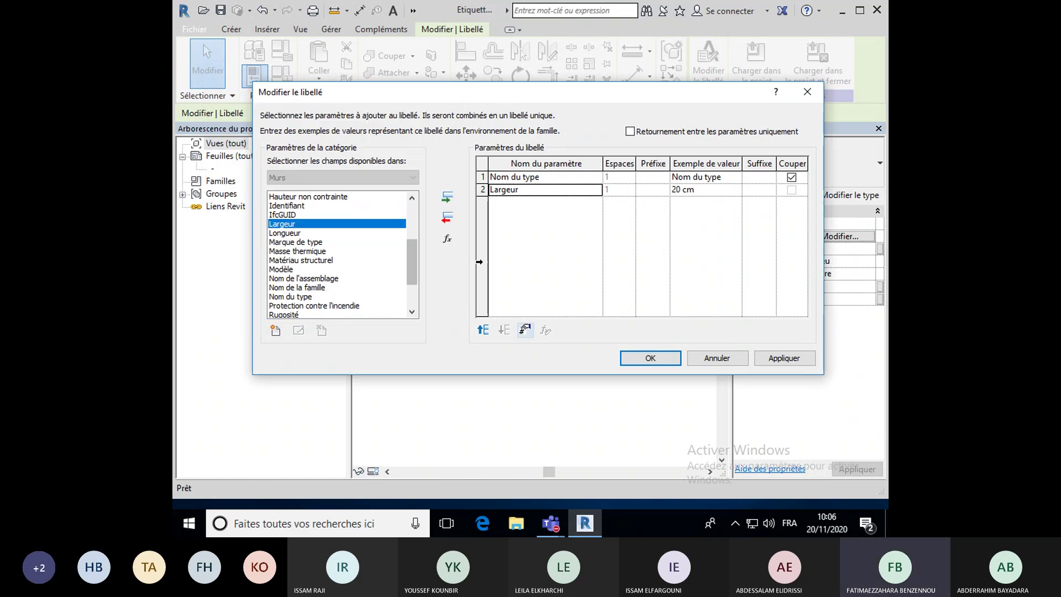
left_click(648, 357)
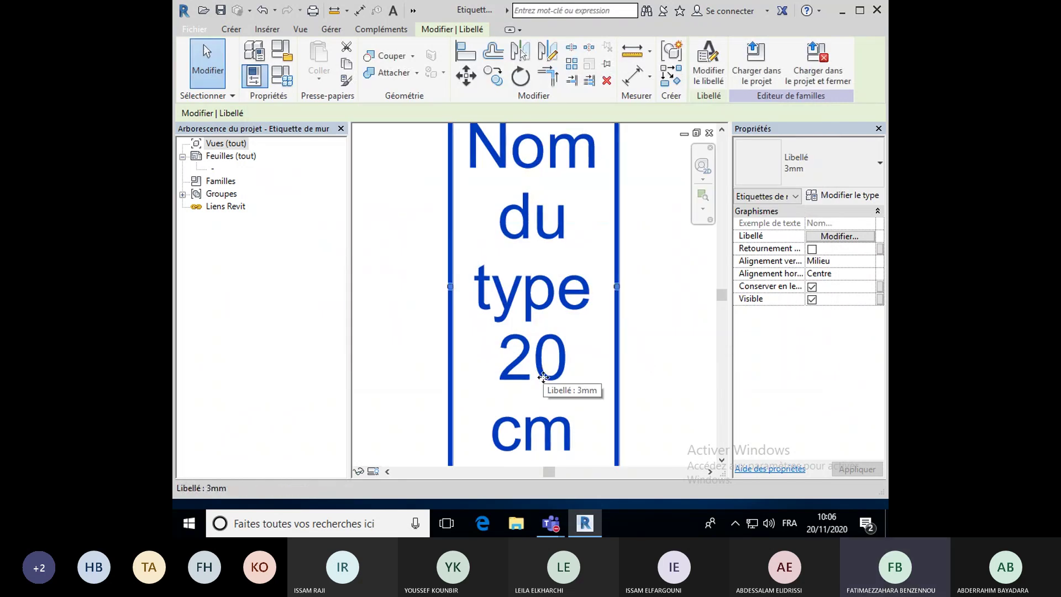
Widen the label box so Nom du type fits on one line above the width, and shift the label up and right.
left_click(716, 76)
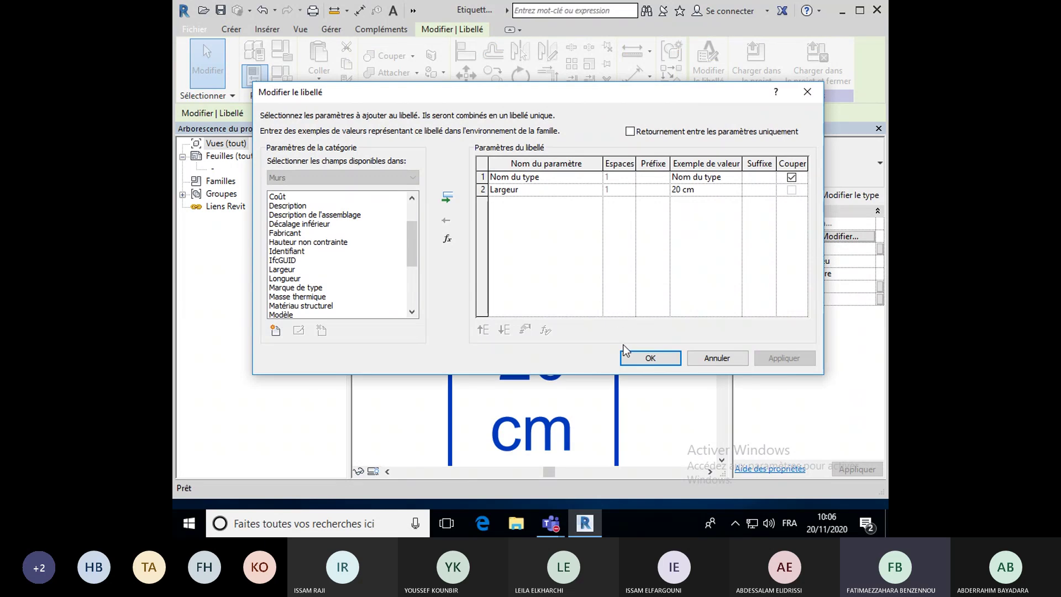
left_click(658, 360)
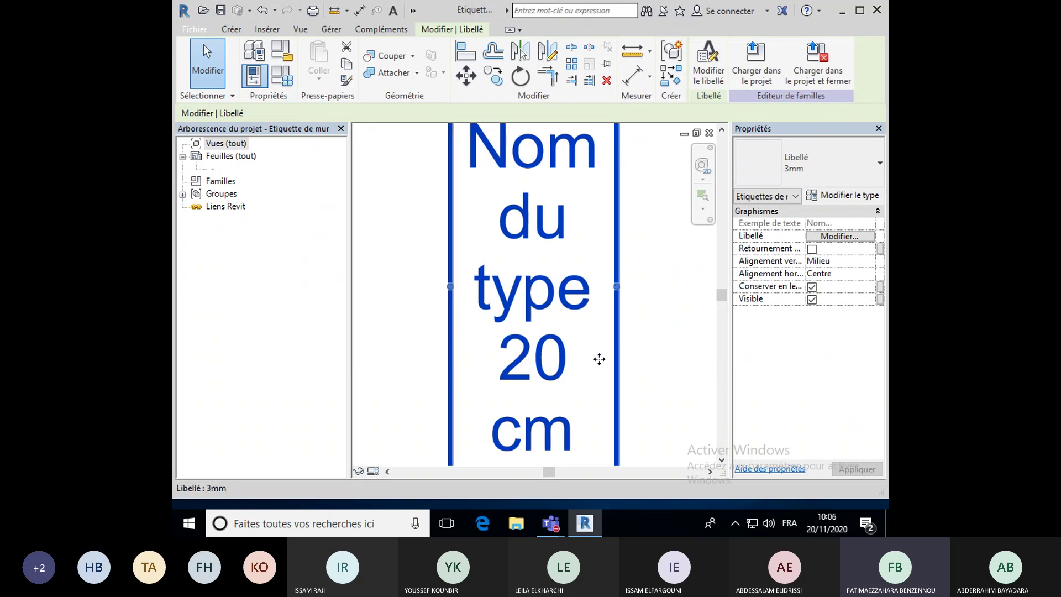
scroll(583, 359, "down", 5)
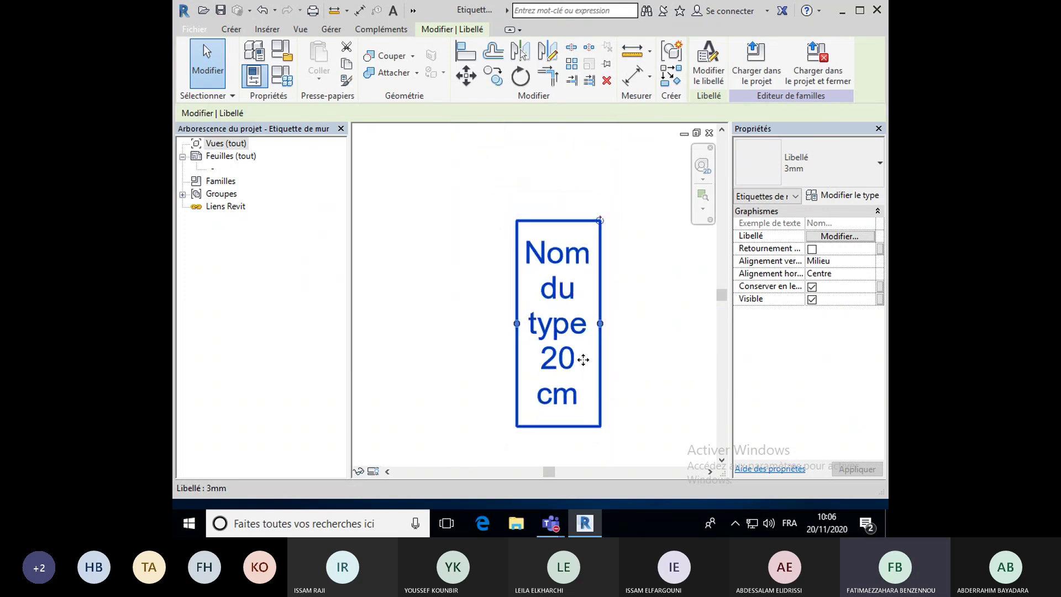
left_click_drag(533, 316, 604, 315)
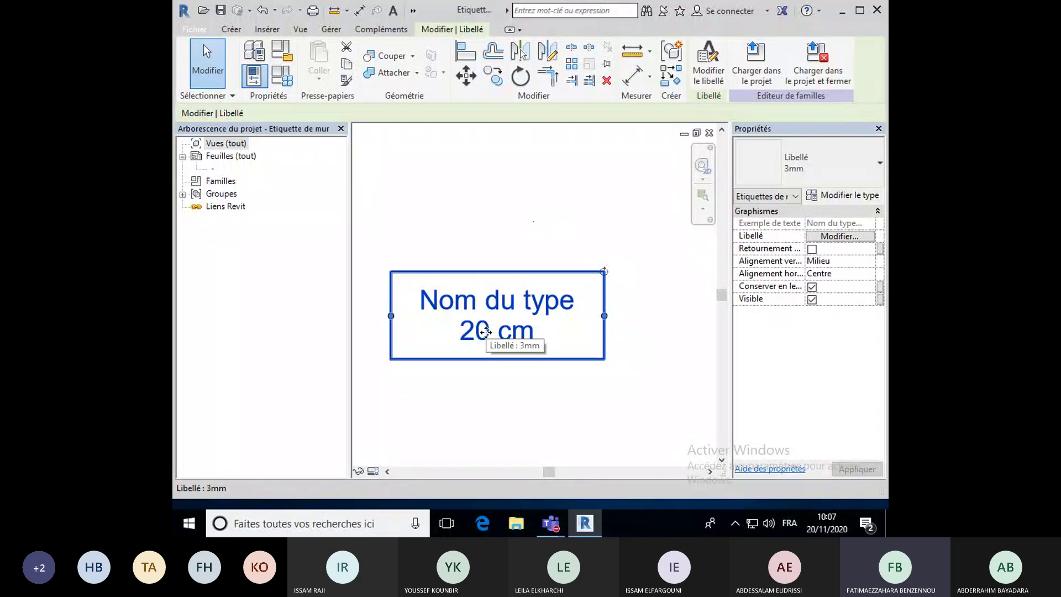
left_click_drag(485, 332, 513, 307)
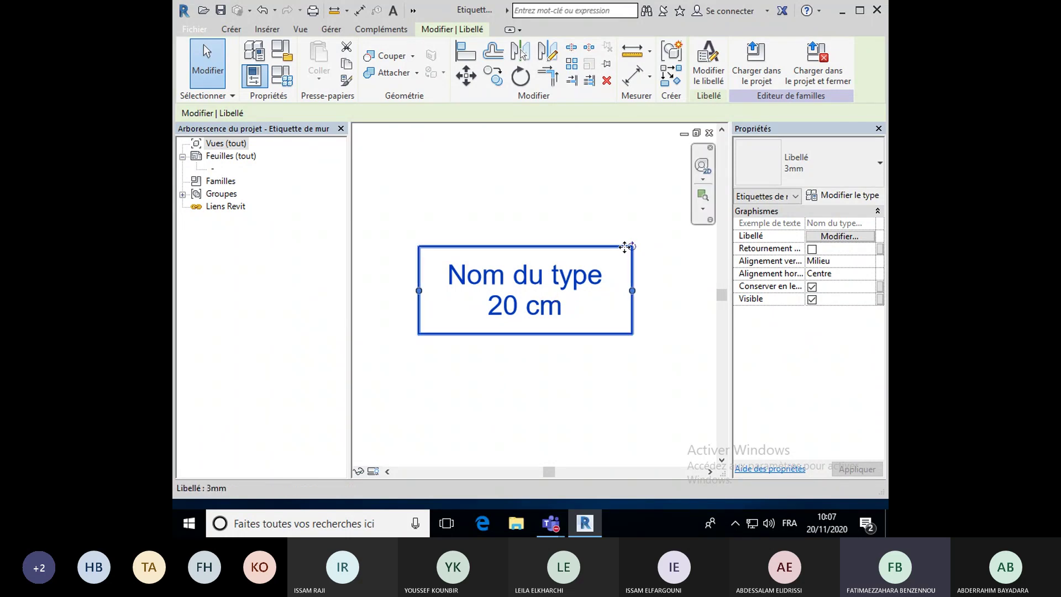
Load the edited wall tag family into the project, replacing the existing version.
left_click(774, 77)
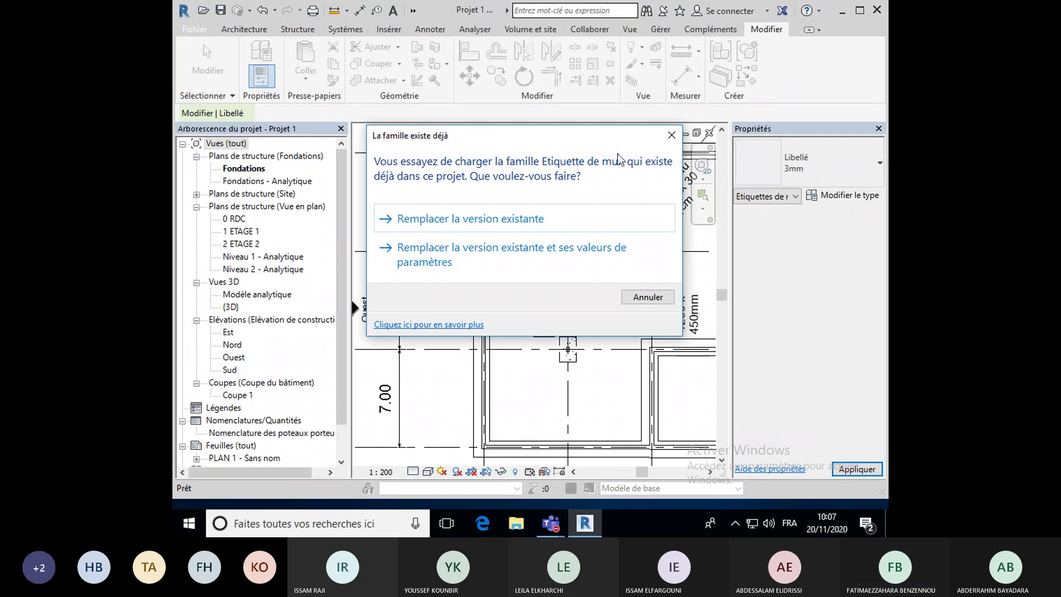
left_click(472, 219)
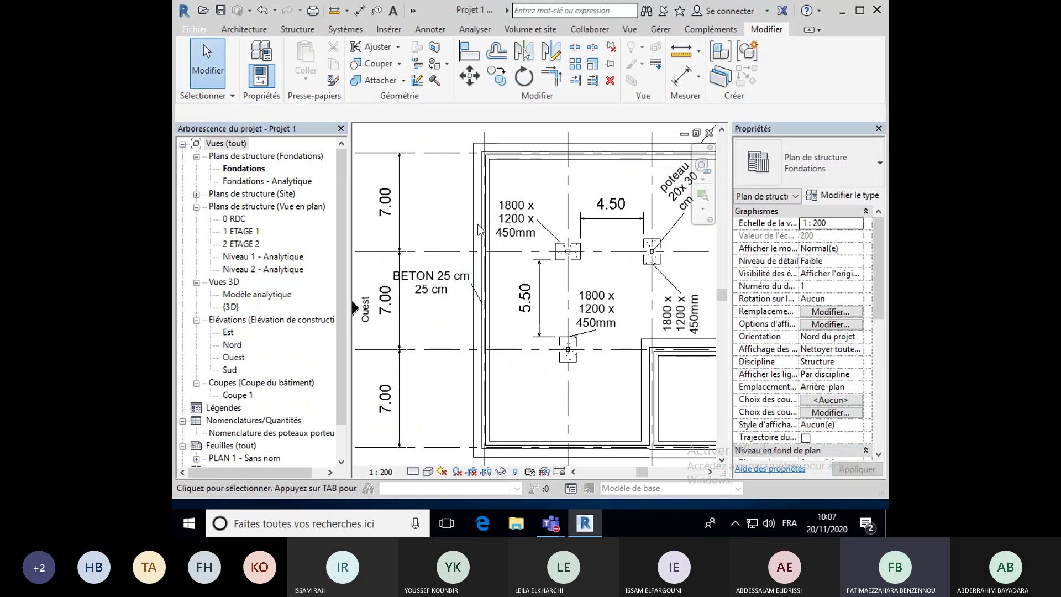
scroll(421, 315, "up", 1)
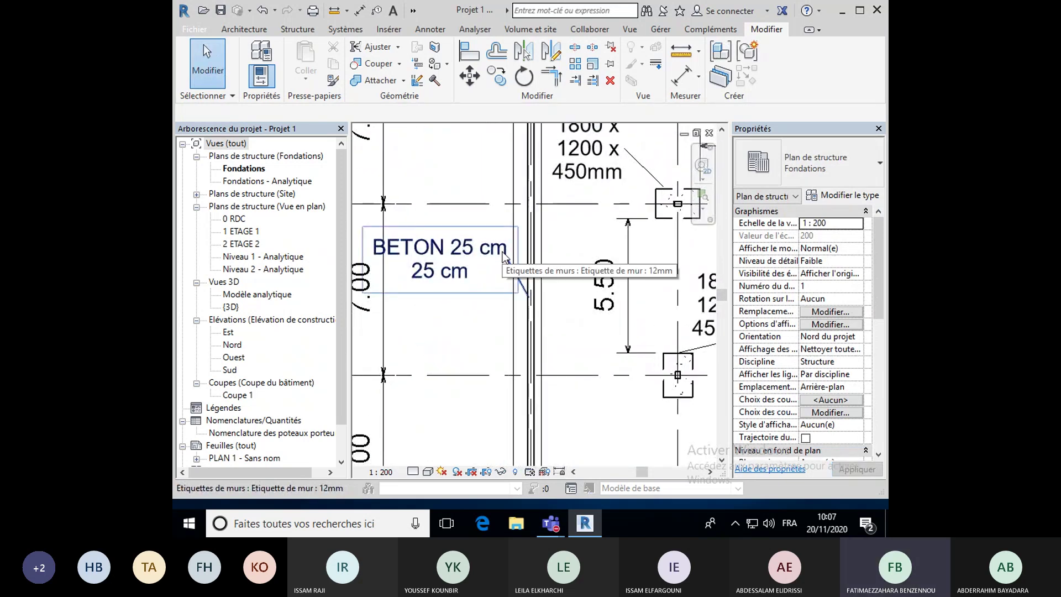
Rename the west wall's type as Mur en béton.
left_click(533, 320)
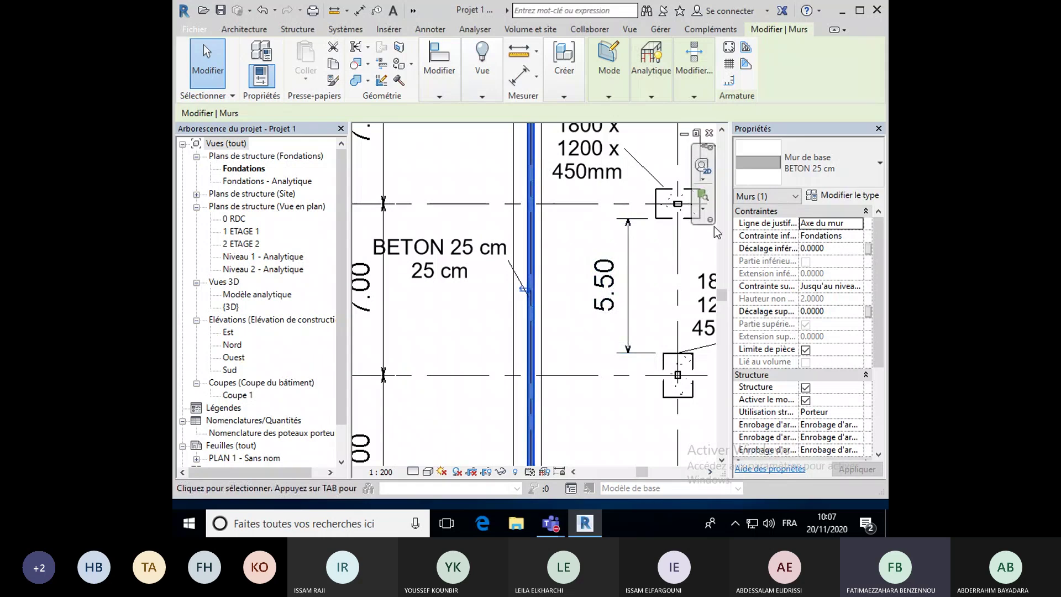
left_click(840, 197)
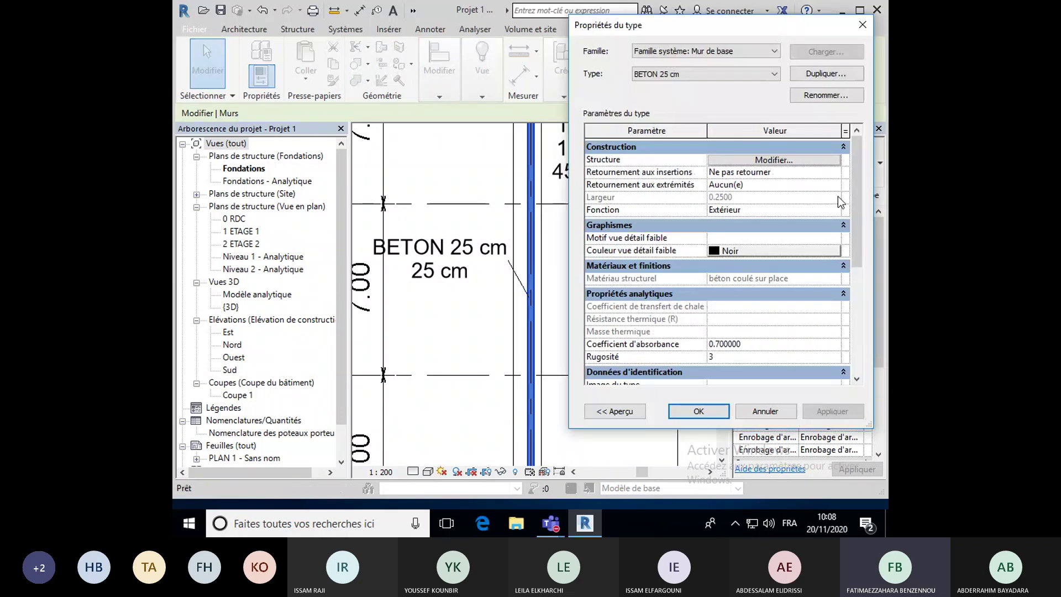
left_click(800, 97)
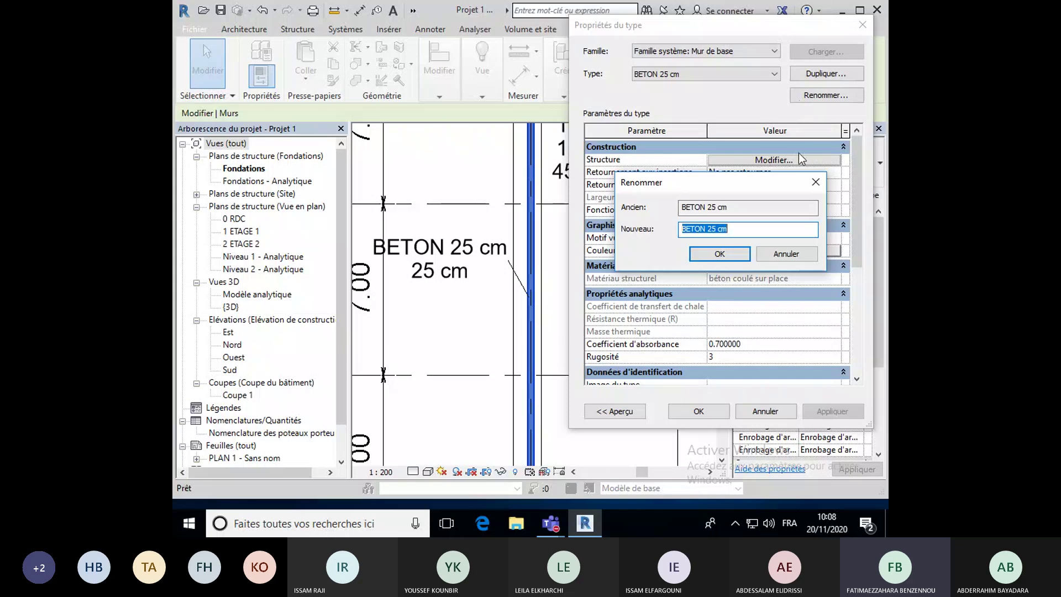
type("Mur en béton")
left_click(720, 254)
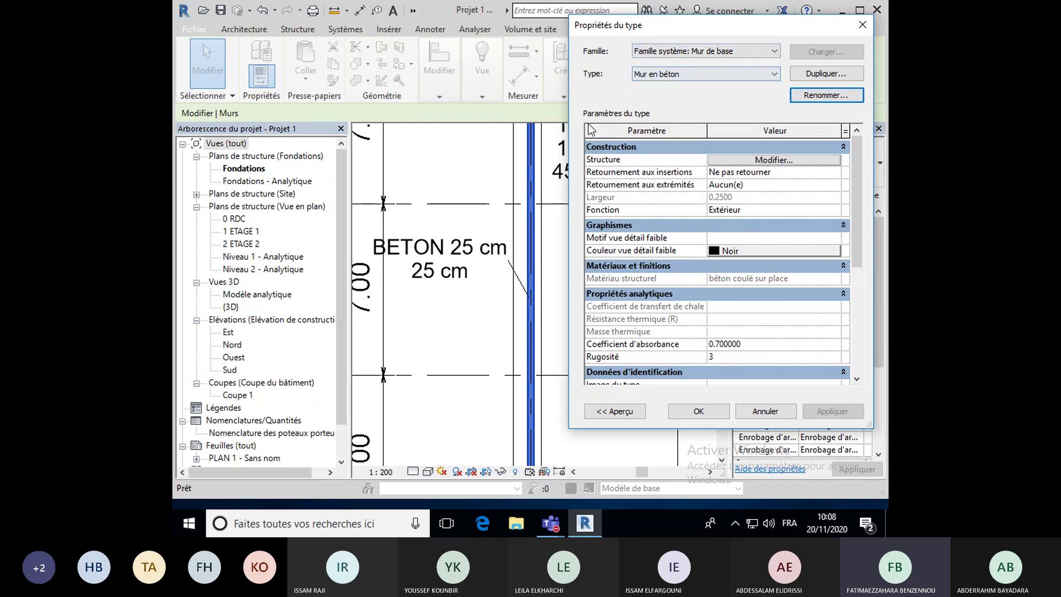
left_click(681, 408)
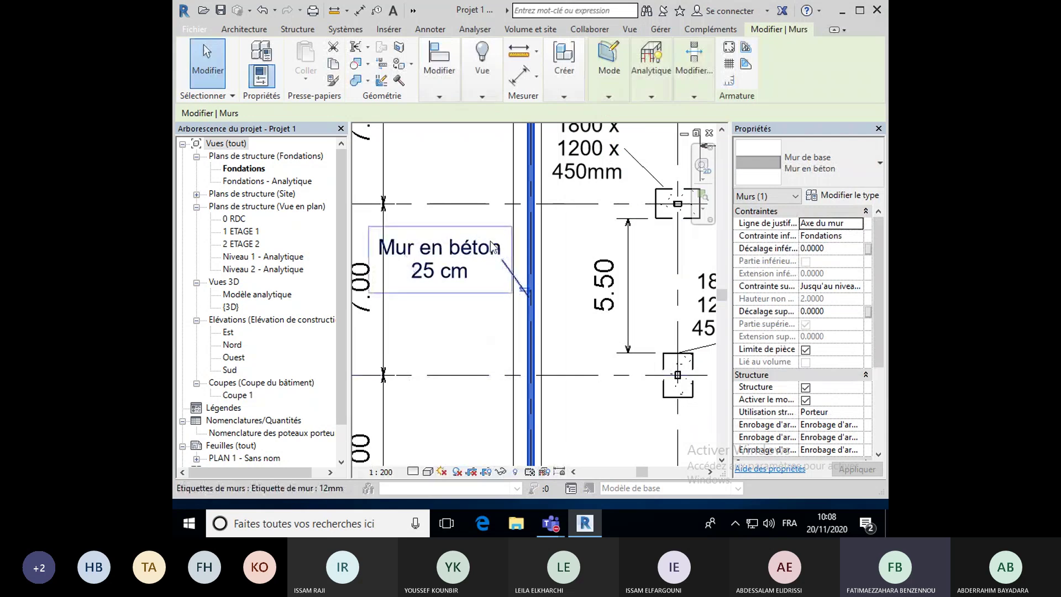
Open the 0 RDC structural plan view.
scroll(466, 330, "down", 5)
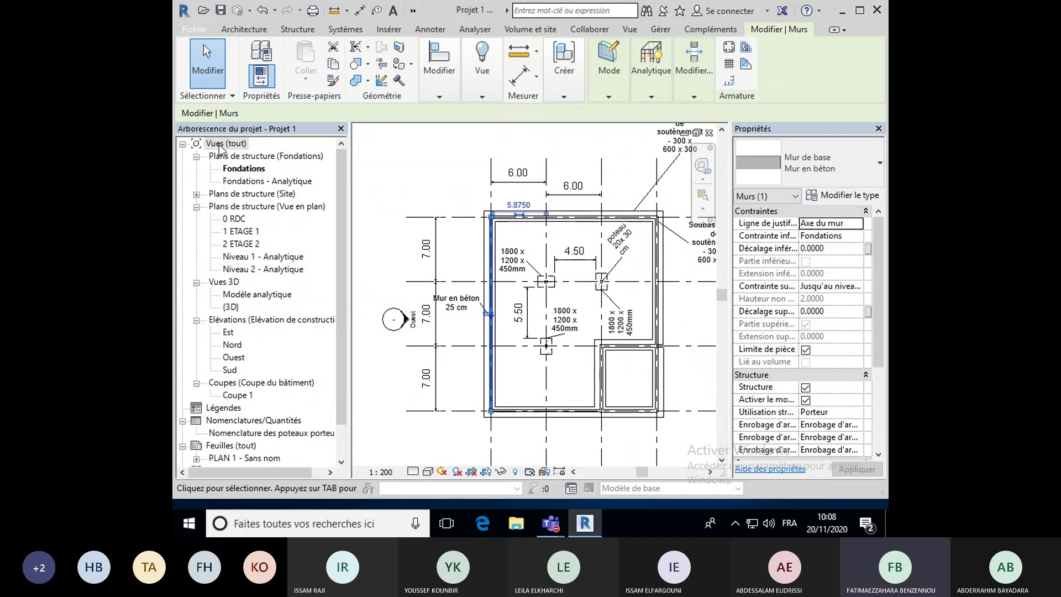
double_click(234, 219)
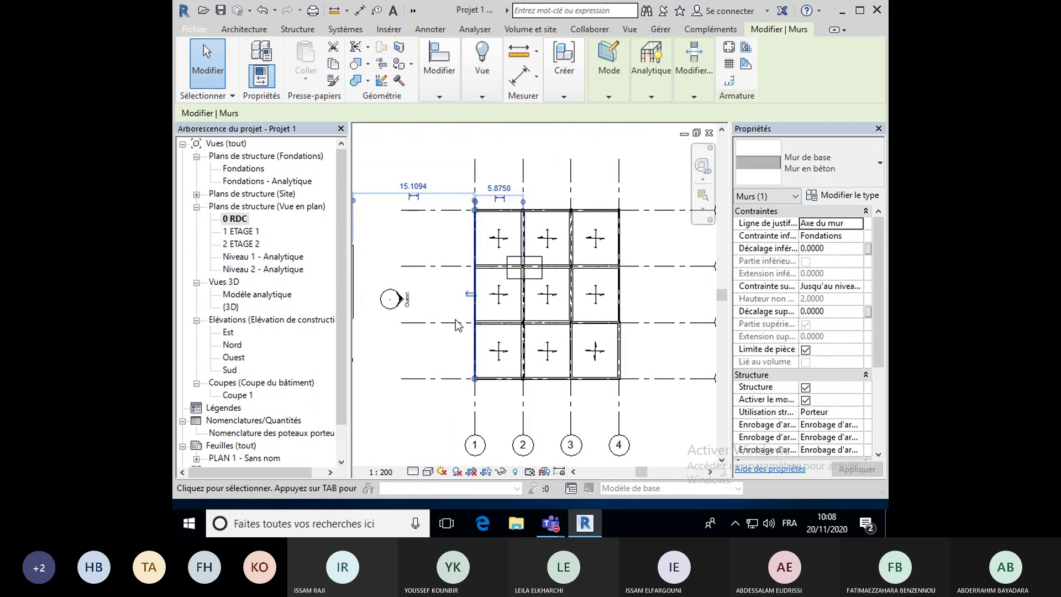
scroll(556, 287, "up", 3)
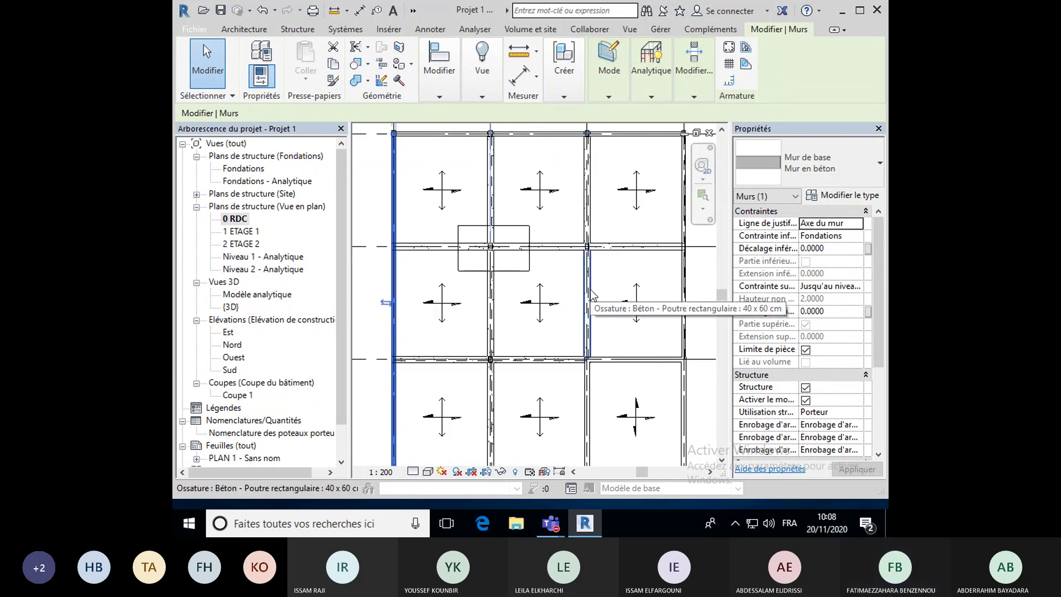
Hide all visible Dalle unidirectionnelle - 06 mm span direction symbols in the 0 RDC view by element.
left_click(442, 304)
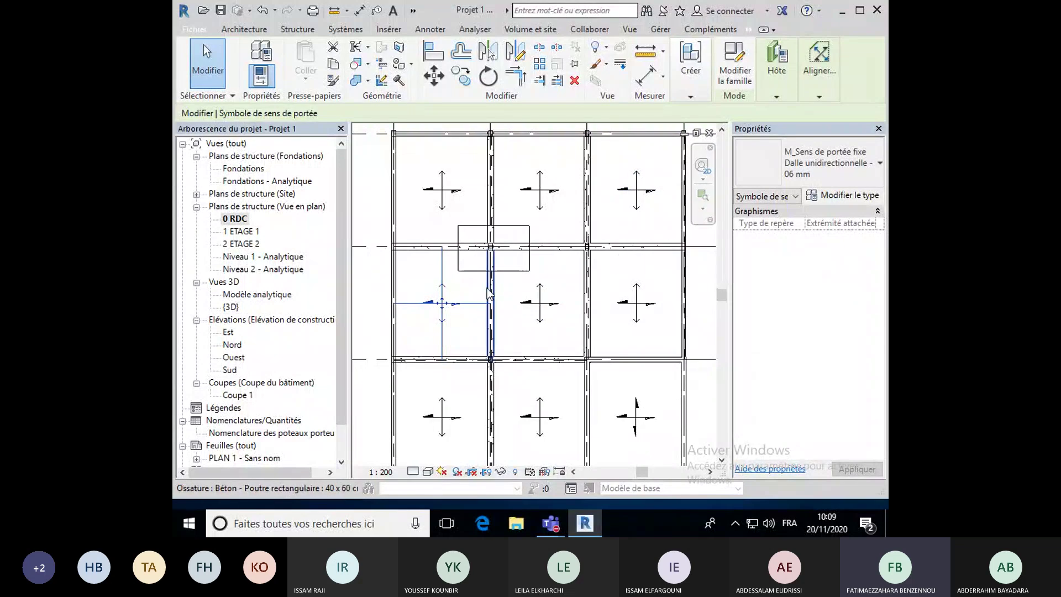
right_click(445, 307)
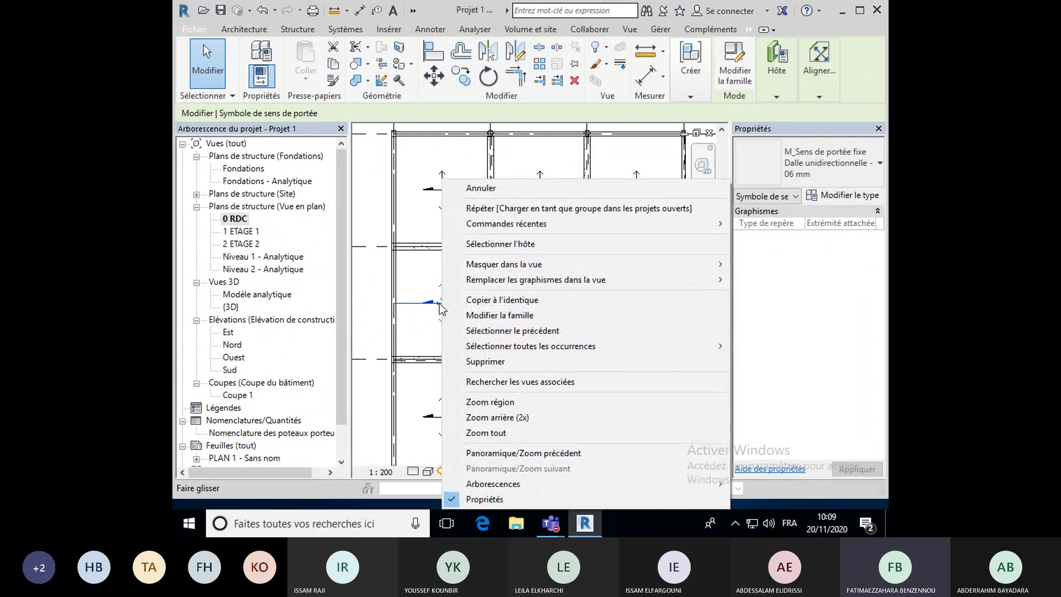
mouse_move(502, 346)
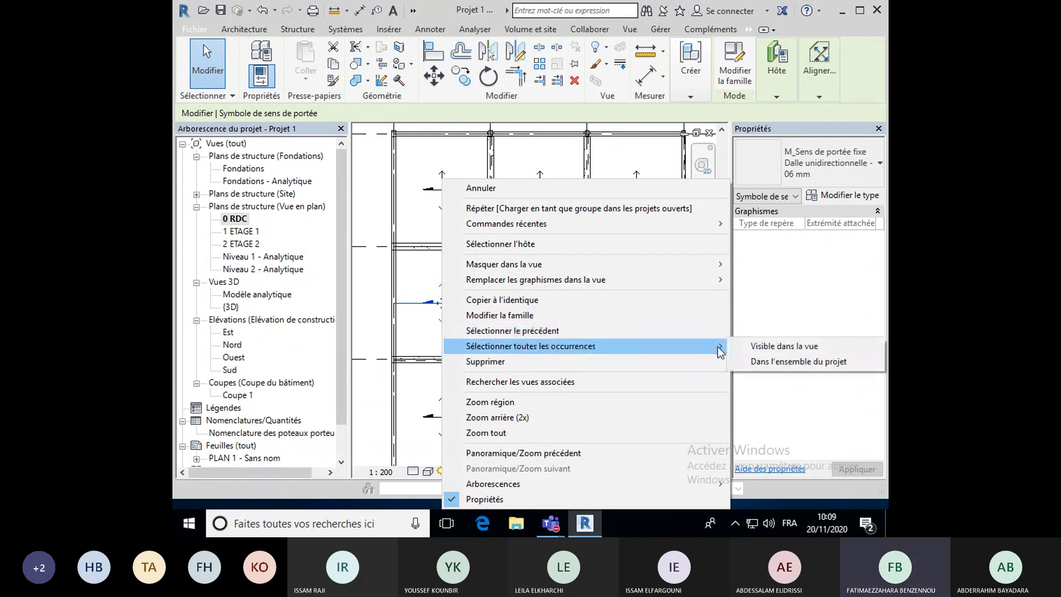
left_click(745, 347)
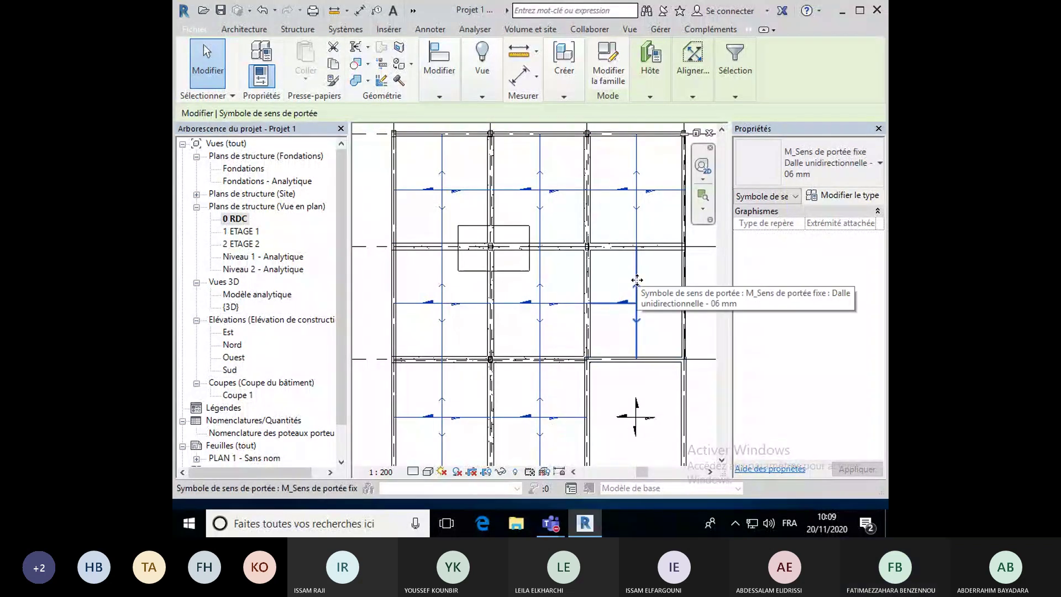
right_click(441, 303)
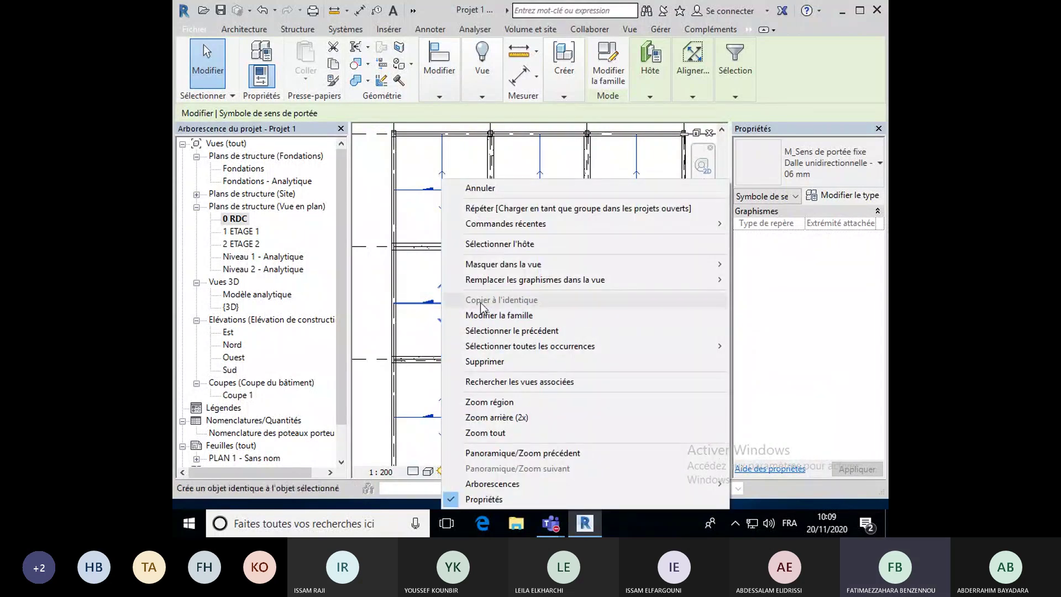
mouse_move(527, 267)
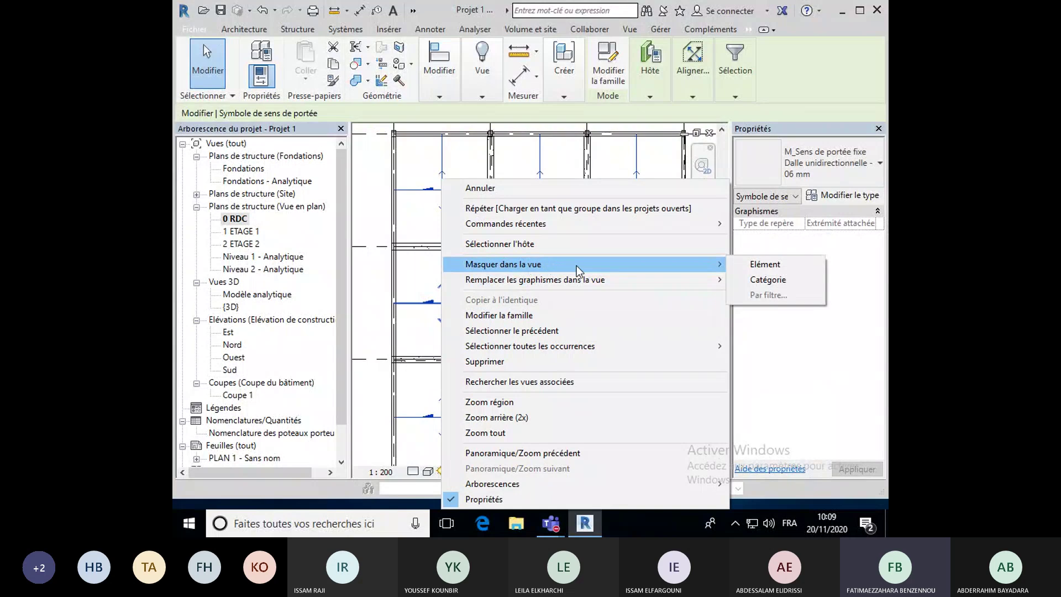
left_click(744, 267)
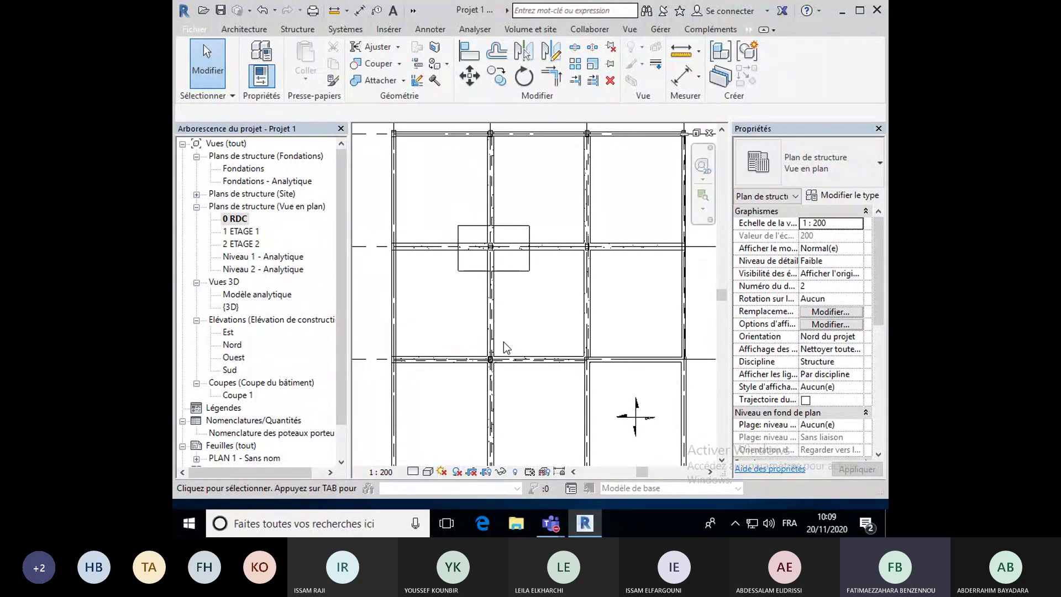
Tag the upper beam on grid line 2 by category, with a free-end leader and the label in the upper-left bay.
scroll(504, 342, "down", 1)
middle_click_drag(516, 351, 510, 349)
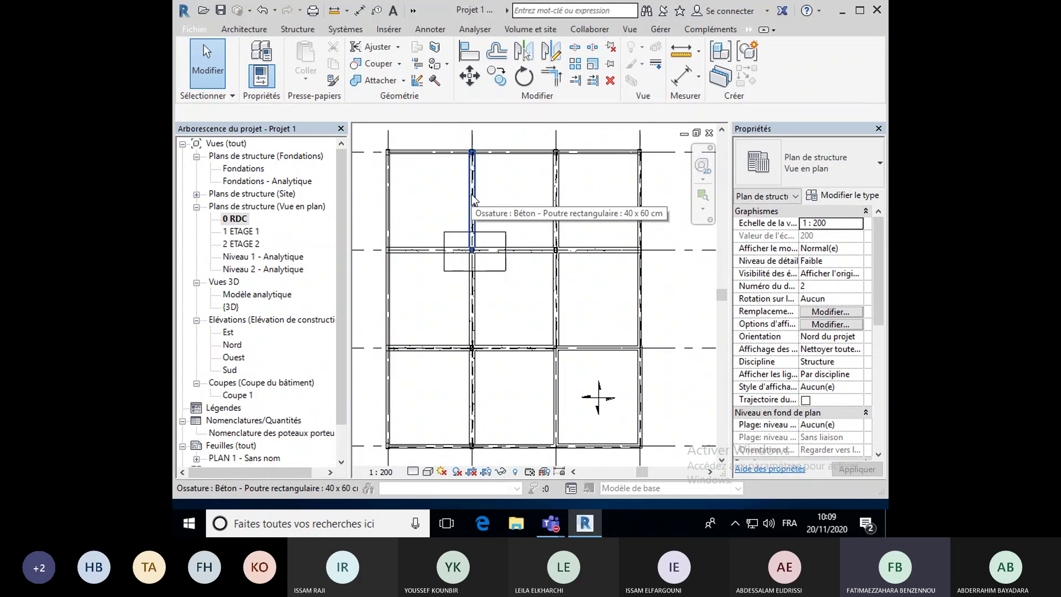
left_click(431, 29)
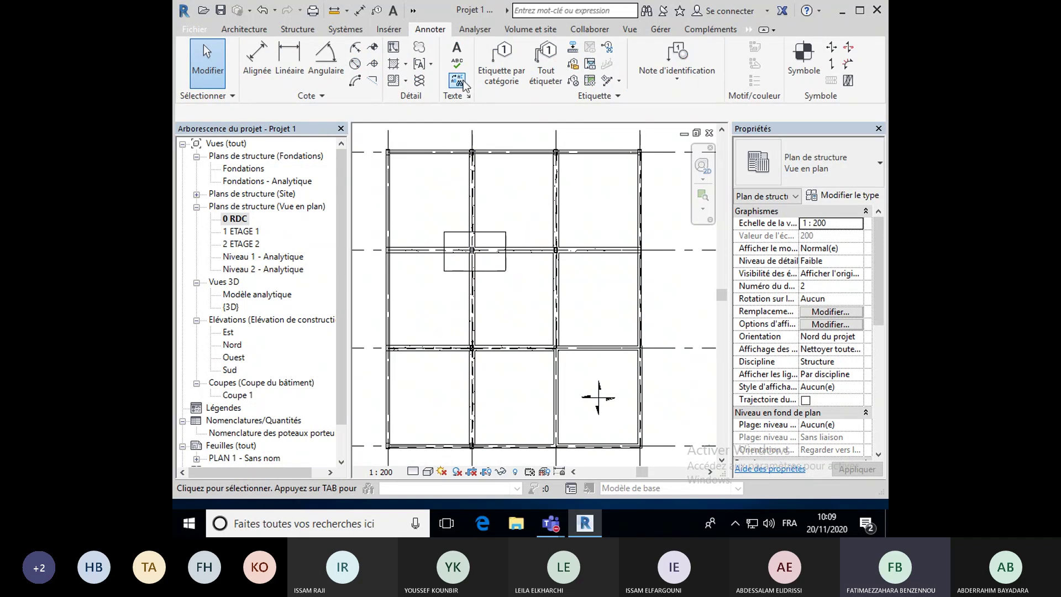
left_click(501, 76)
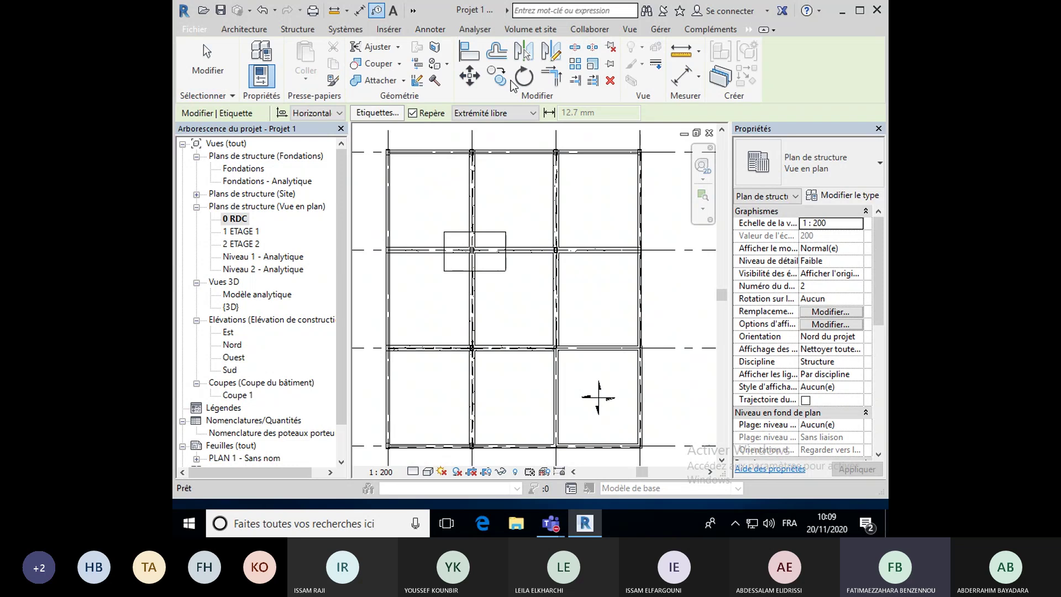
left_click(469, 200)
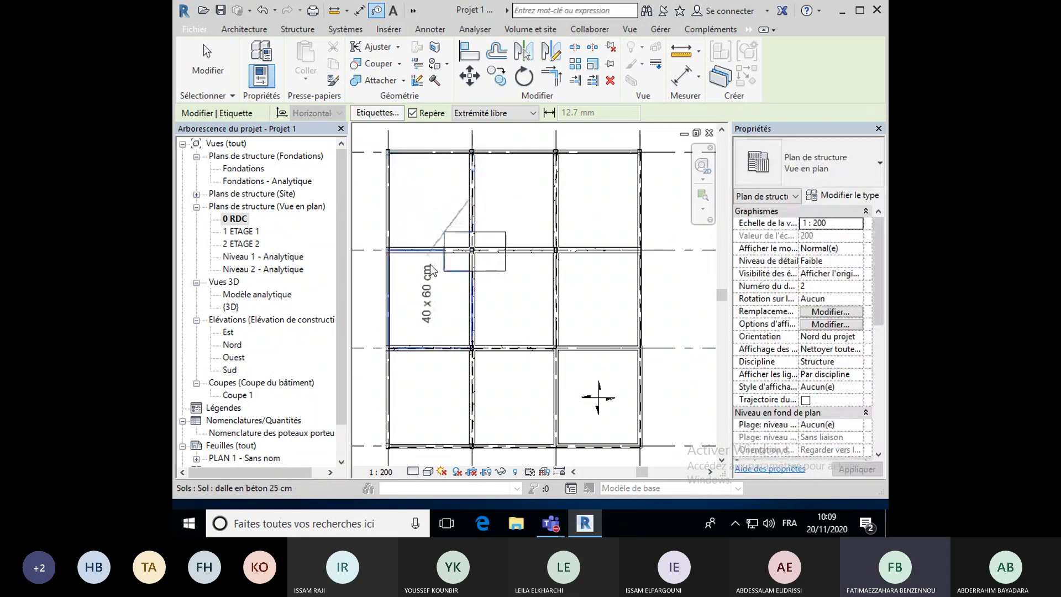
left_click(434, 203)
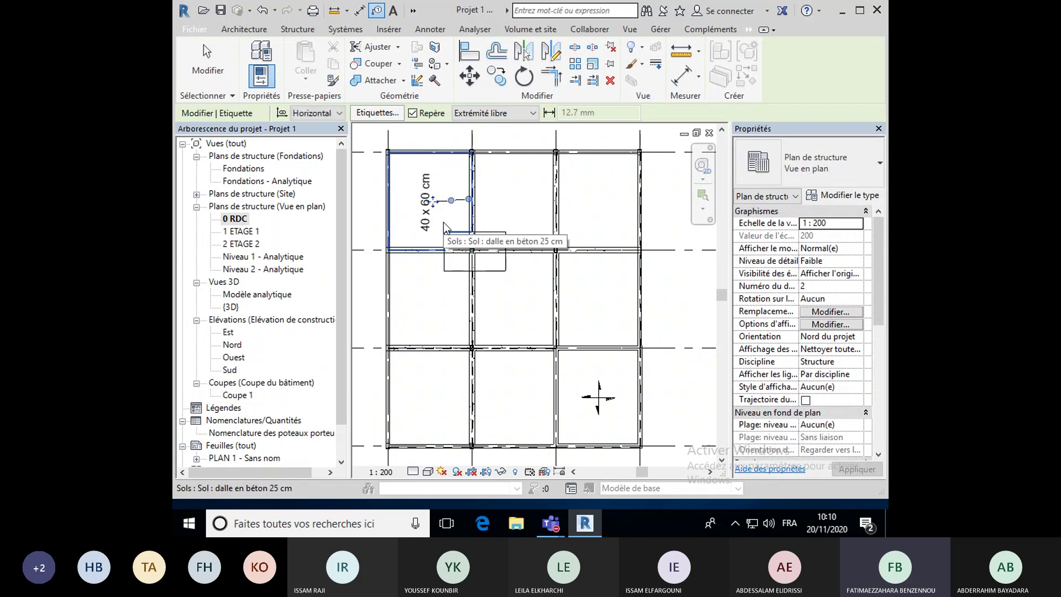
key("Escape")
key("Escape")
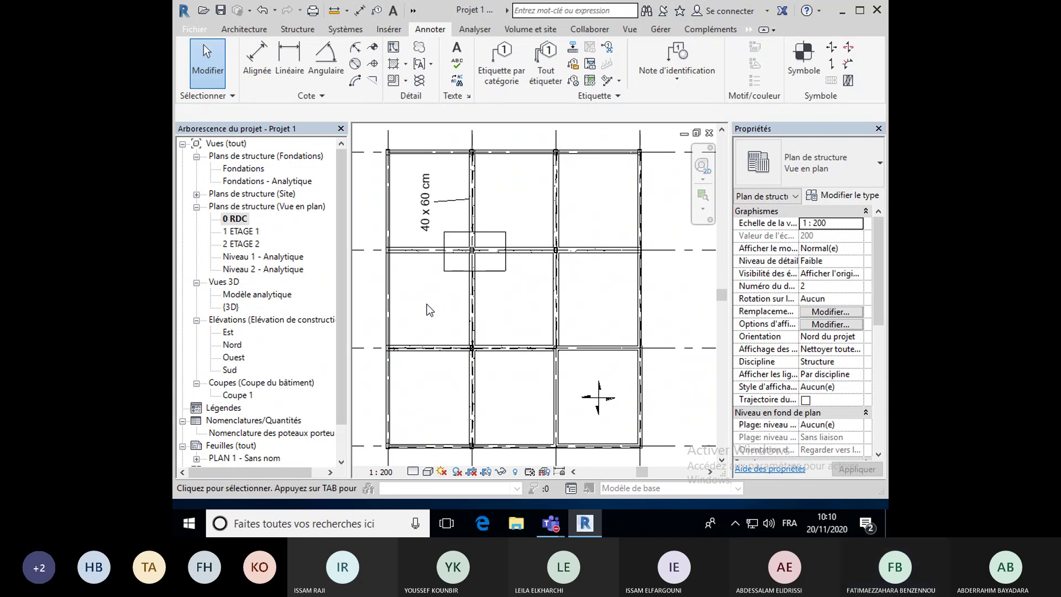
scroll(427, 304, "up", 3)
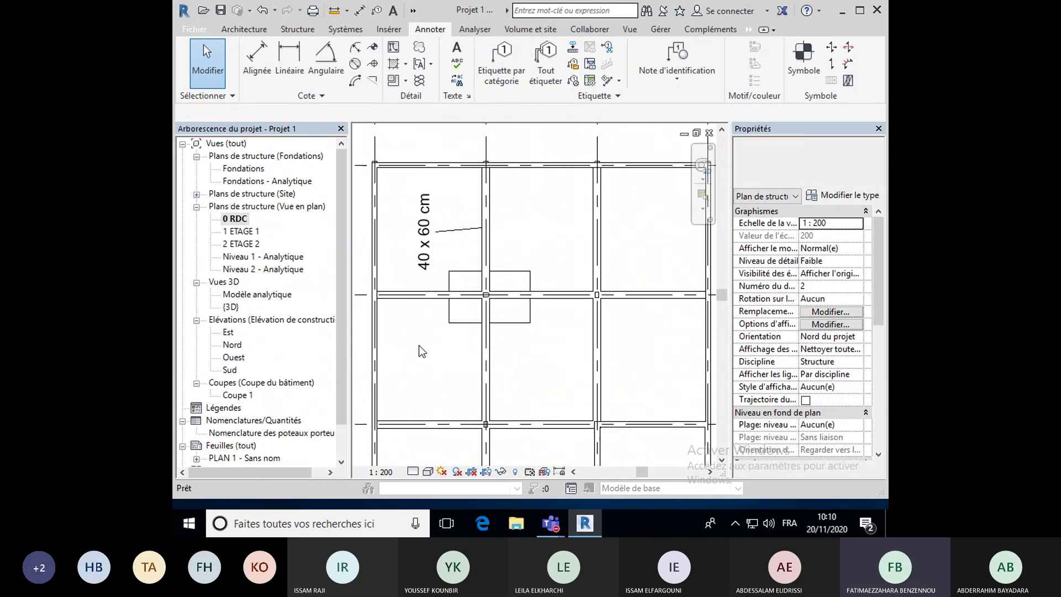
left_click(432, 246)
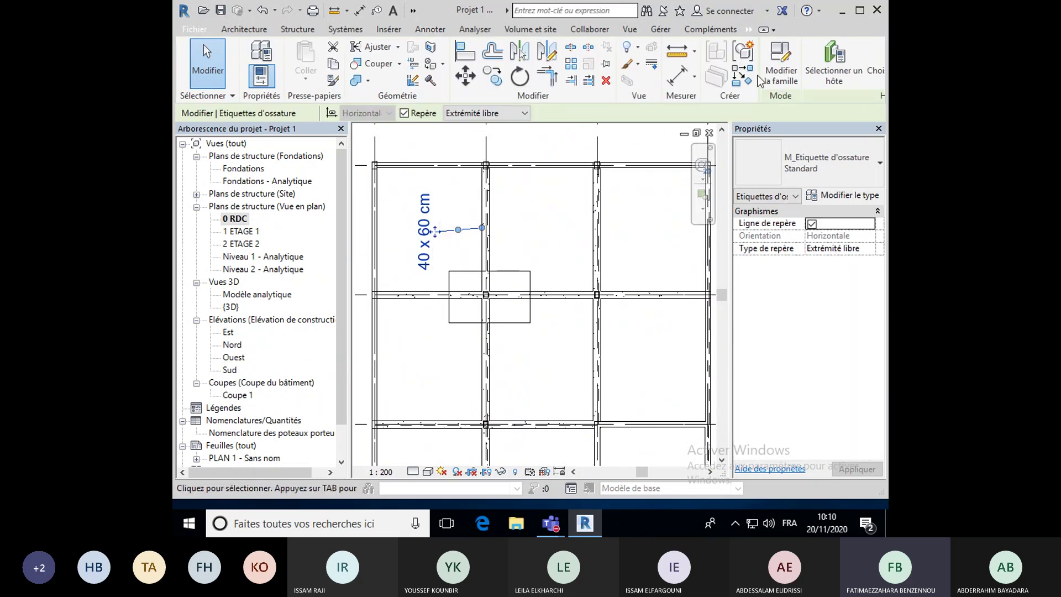
left_click(530, 258)
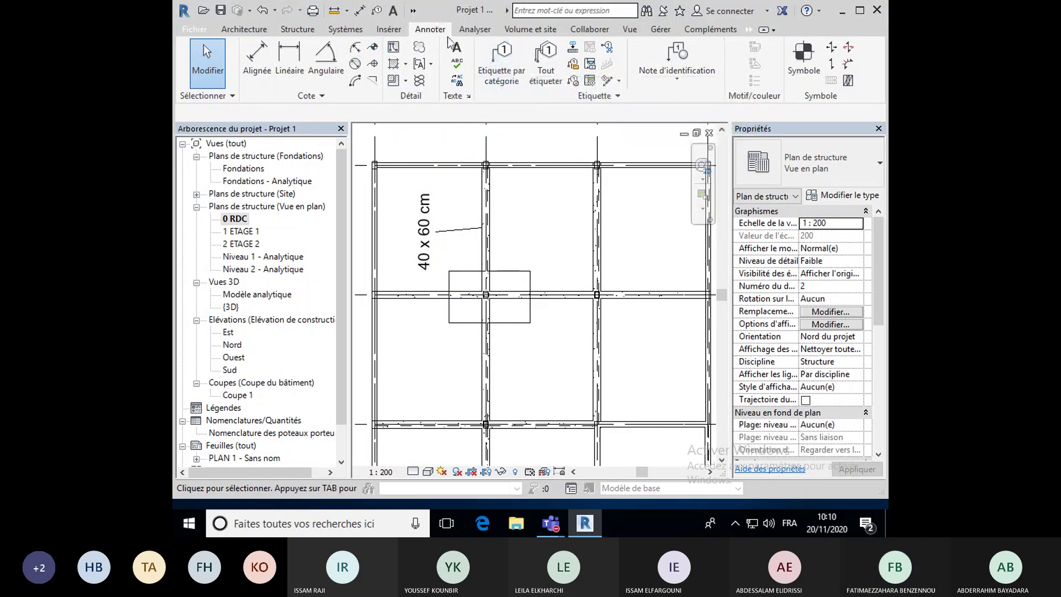
Try to tag the lower-left floor slab by category, and decline loading a tag family for Sols.
left_click(502, 58)
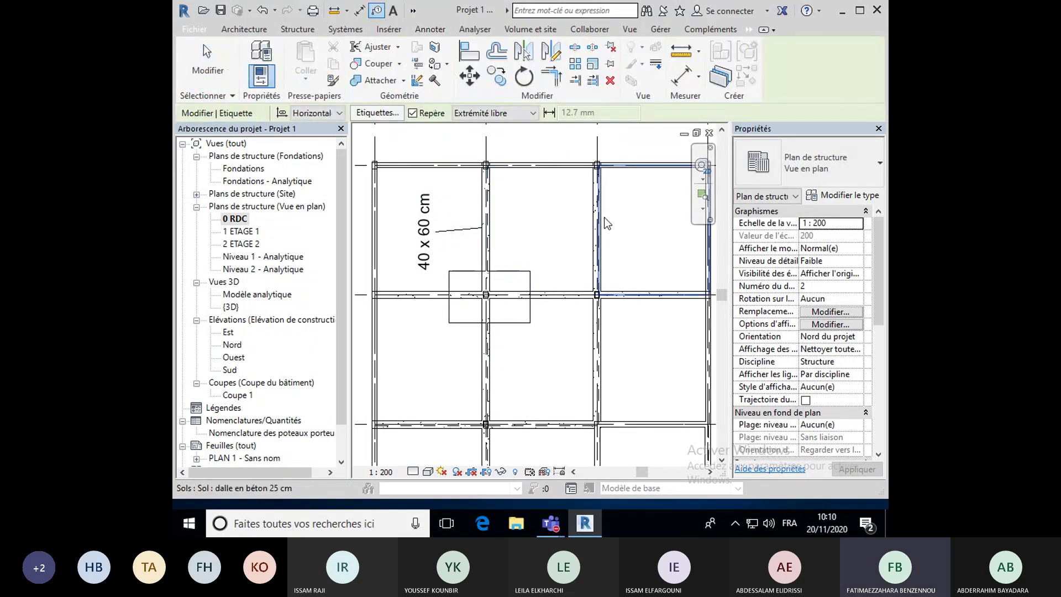
scroll(667, 366, "down", 2)
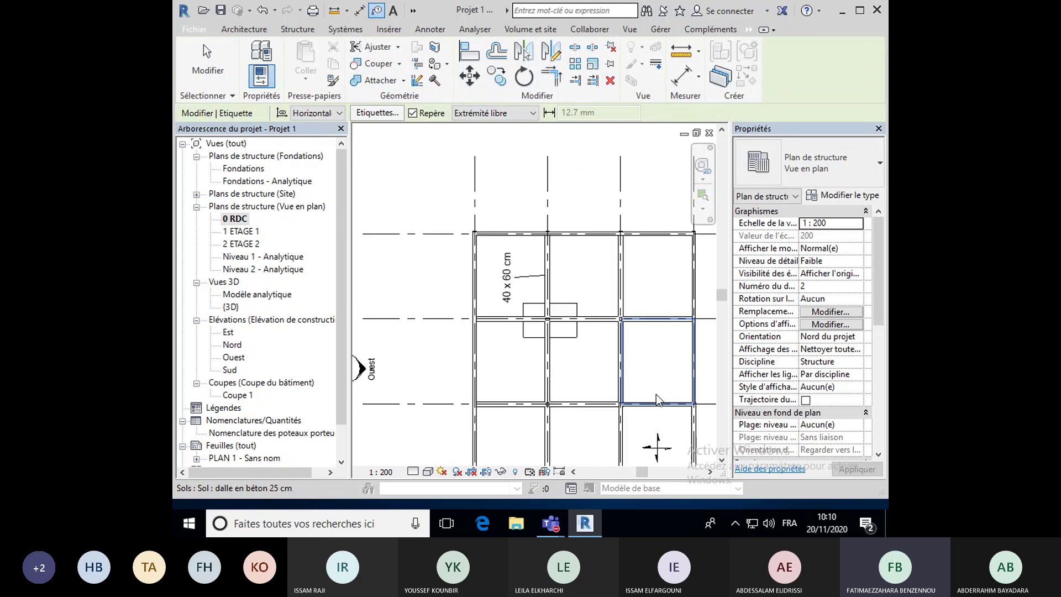
scroll(432, 369, "up", 2)
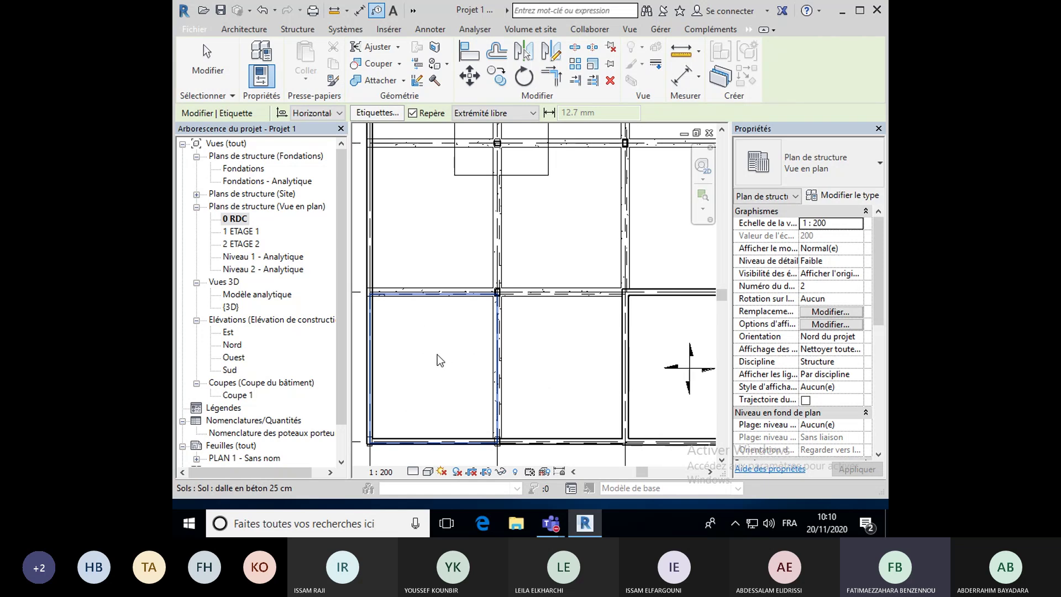
left_click(437, 356)
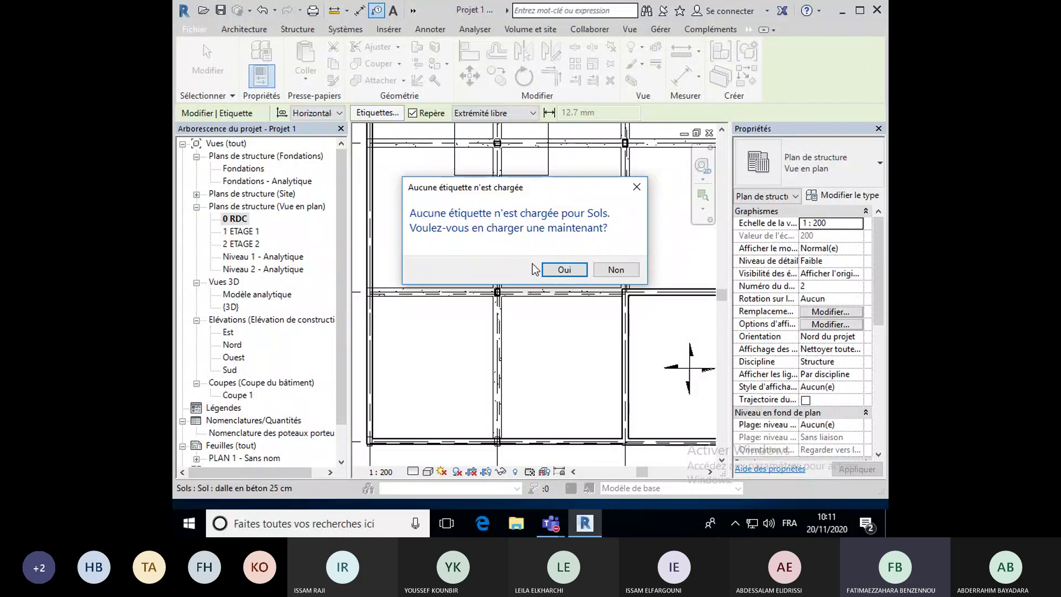
left_click(613, 276)
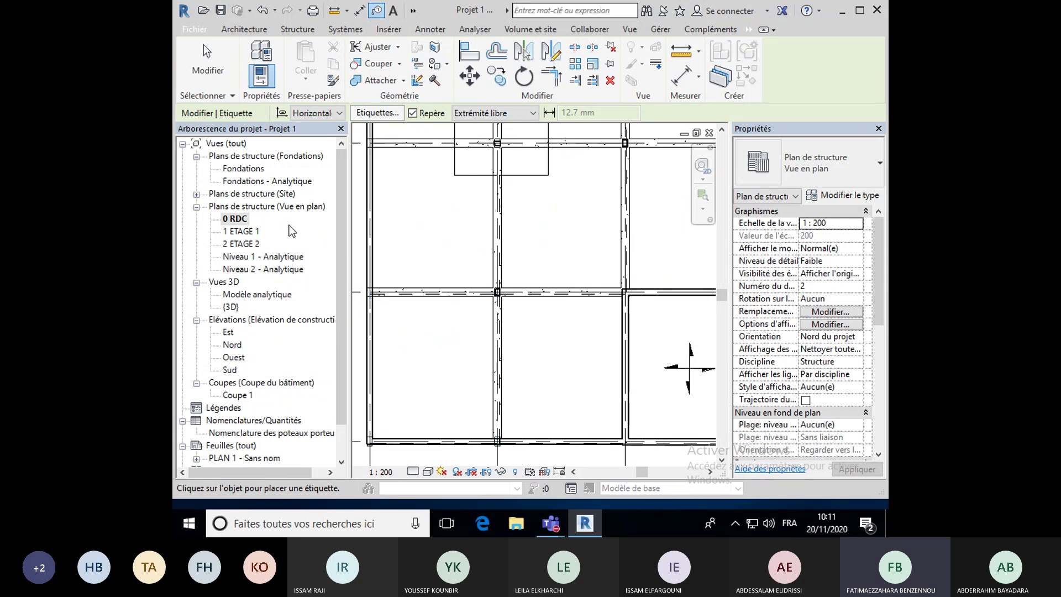
Start creating a new family so that a template file can be chosen.
left_click(195, 29)
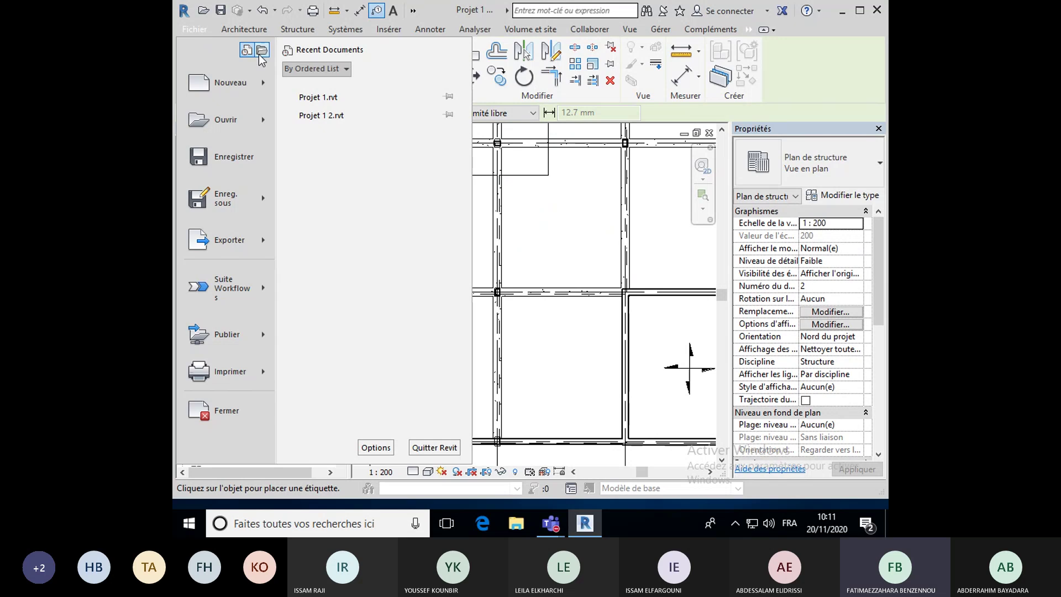
mouse_move(265, 88)
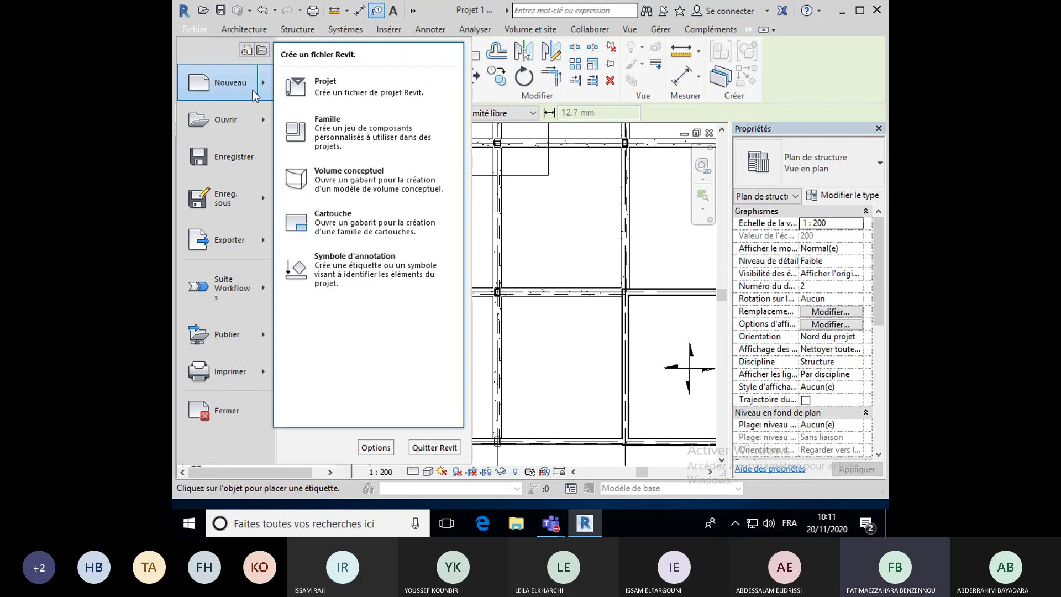
left_click(350, 143)
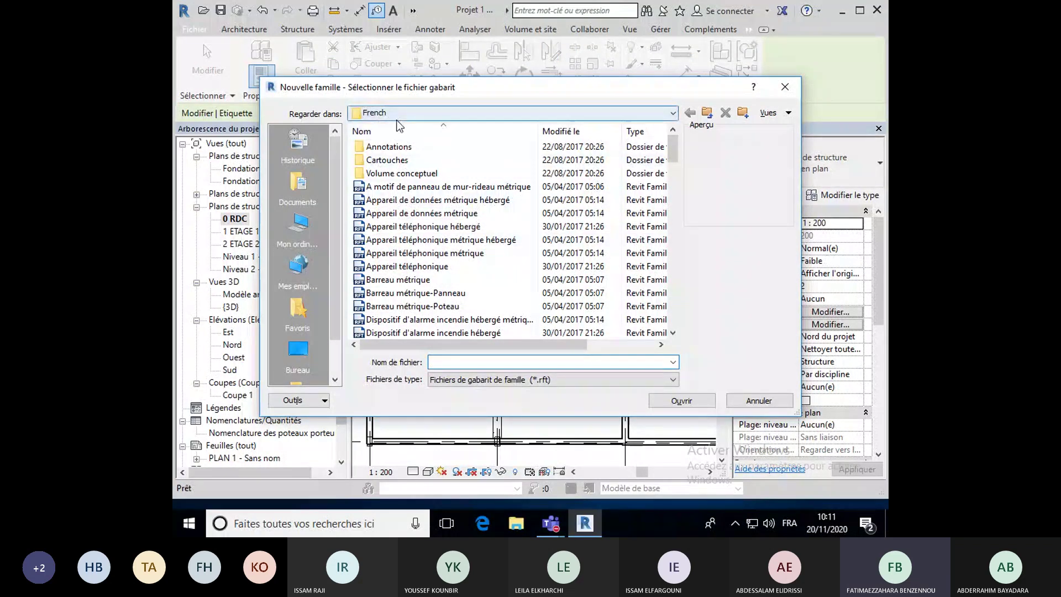
Browse up to the RVT 2018 folder and return to the French folder of Family Templates.
left_click(708, 114)
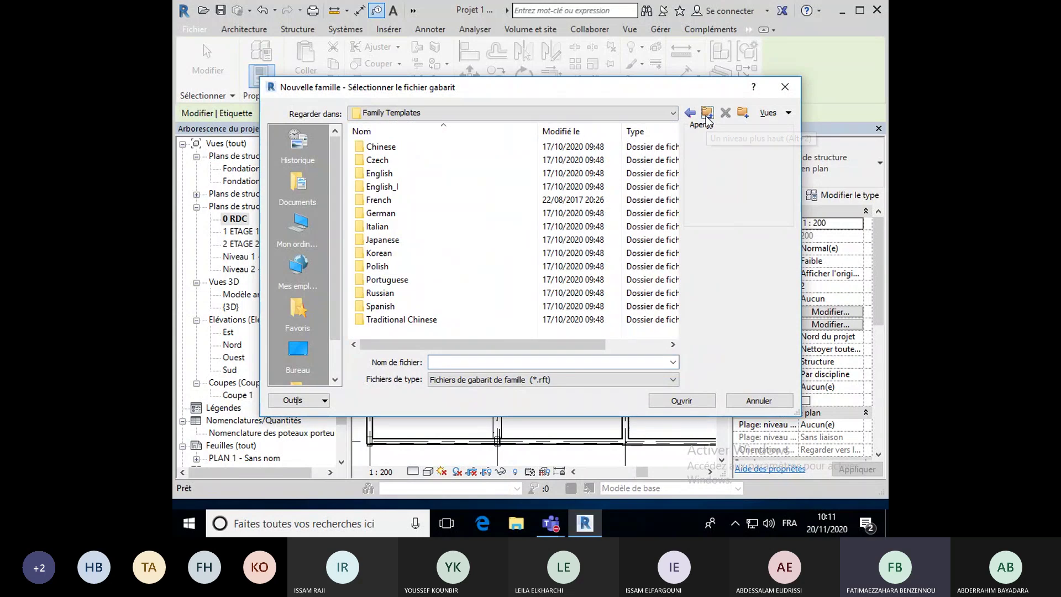
left_click(707, 113)
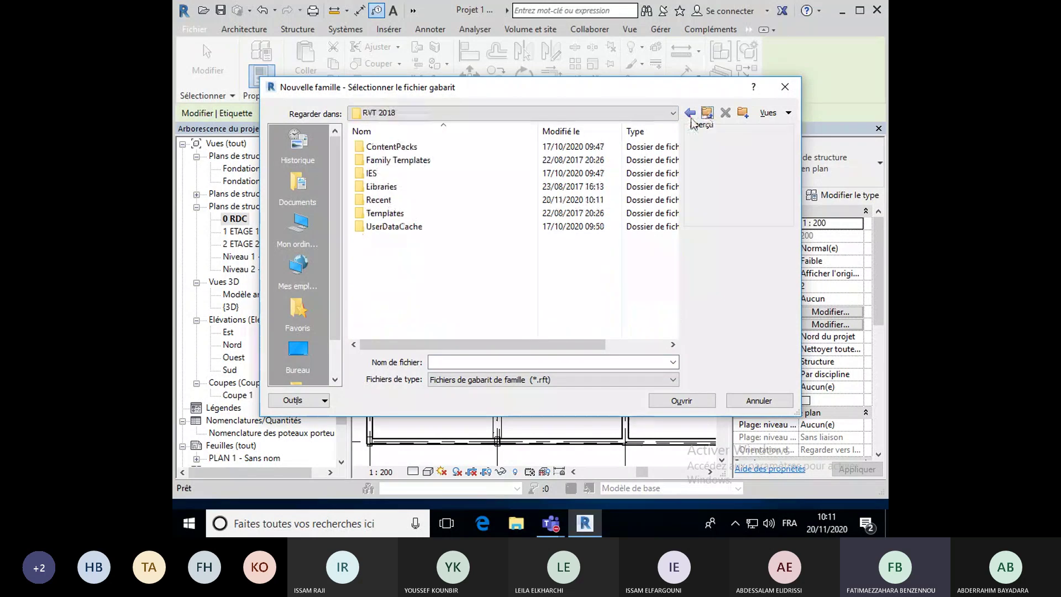
double_click(411, 161)
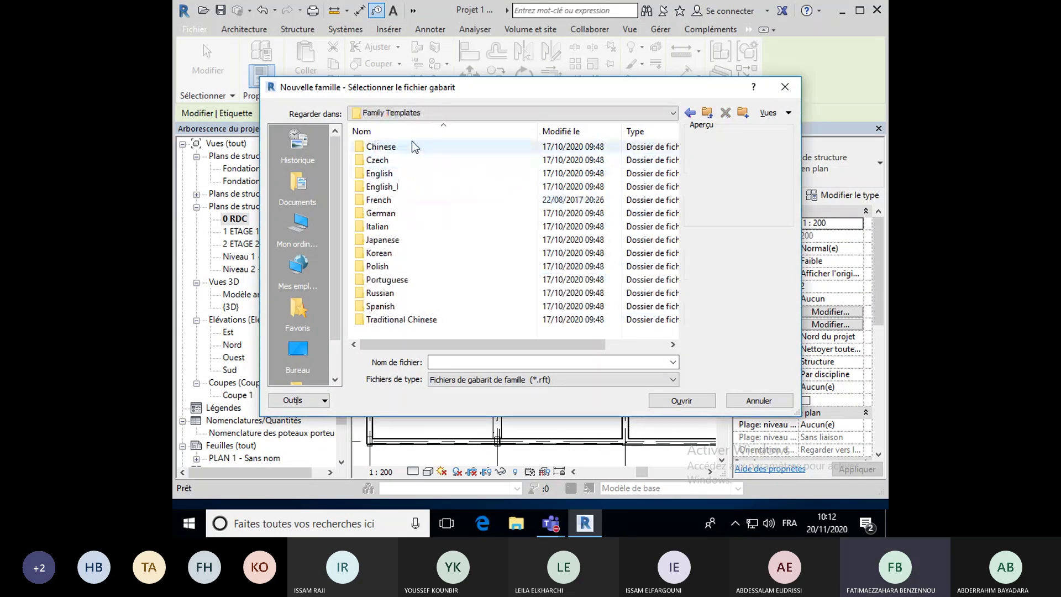
double_click(390, 202)
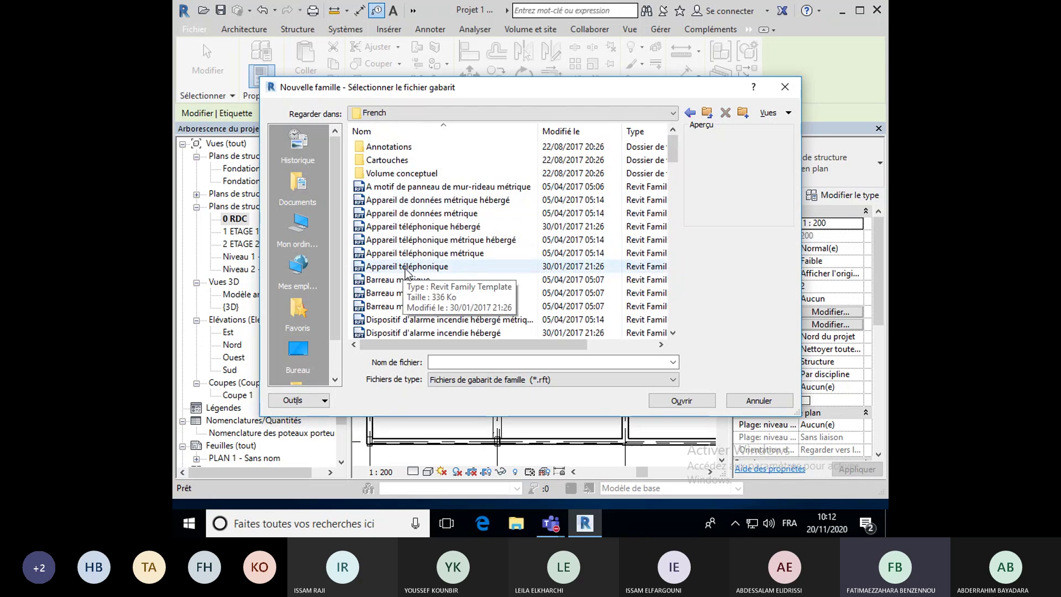
Create the new family from the Etiquette générique métrique template in the Annotations folder.
left_click(389, 148)
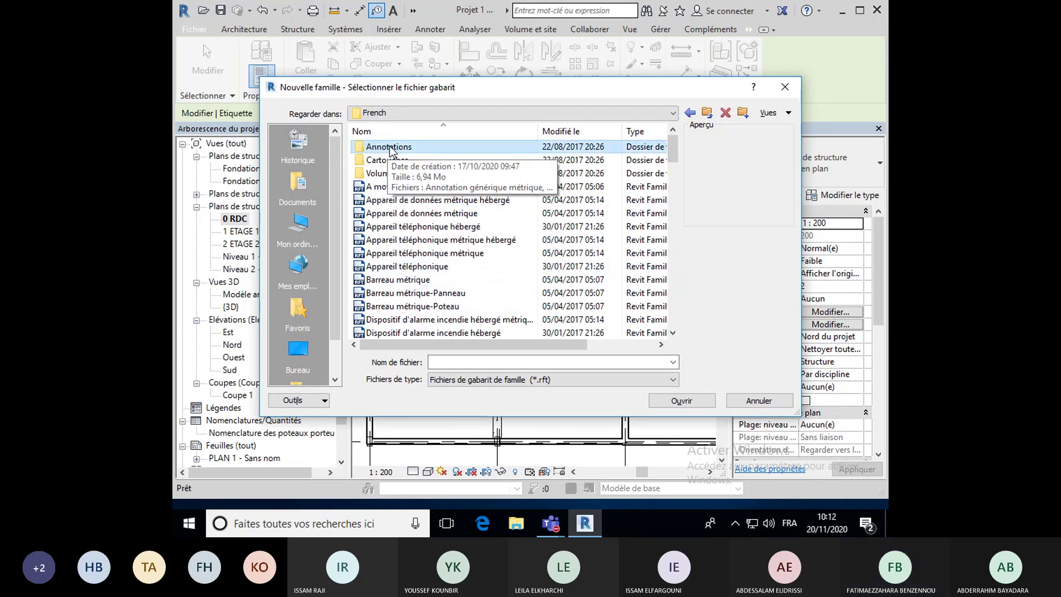
double_click(390, 147)
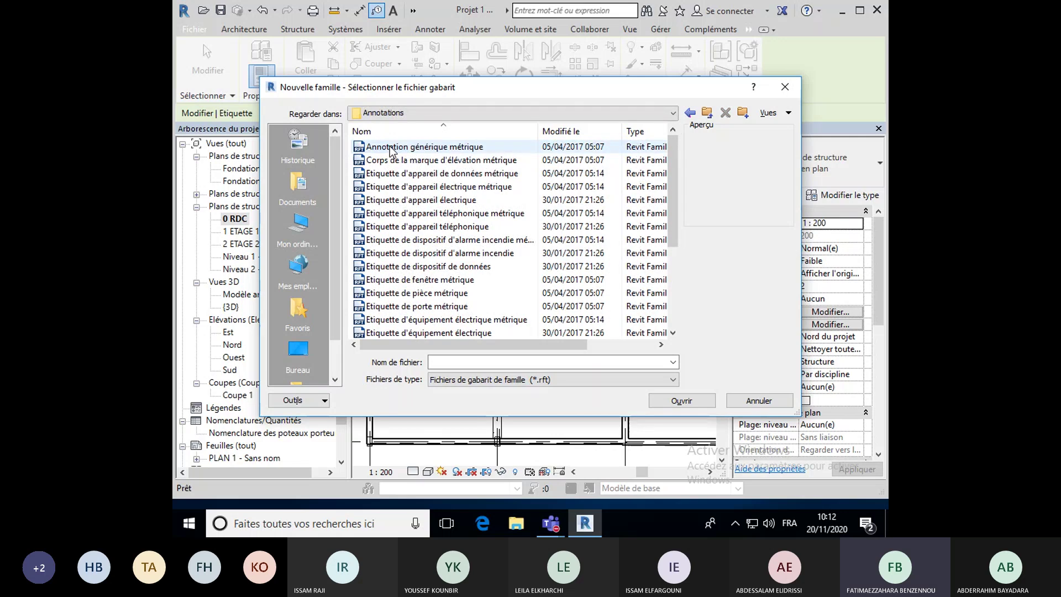
scroll(420, 304, "down", 2)
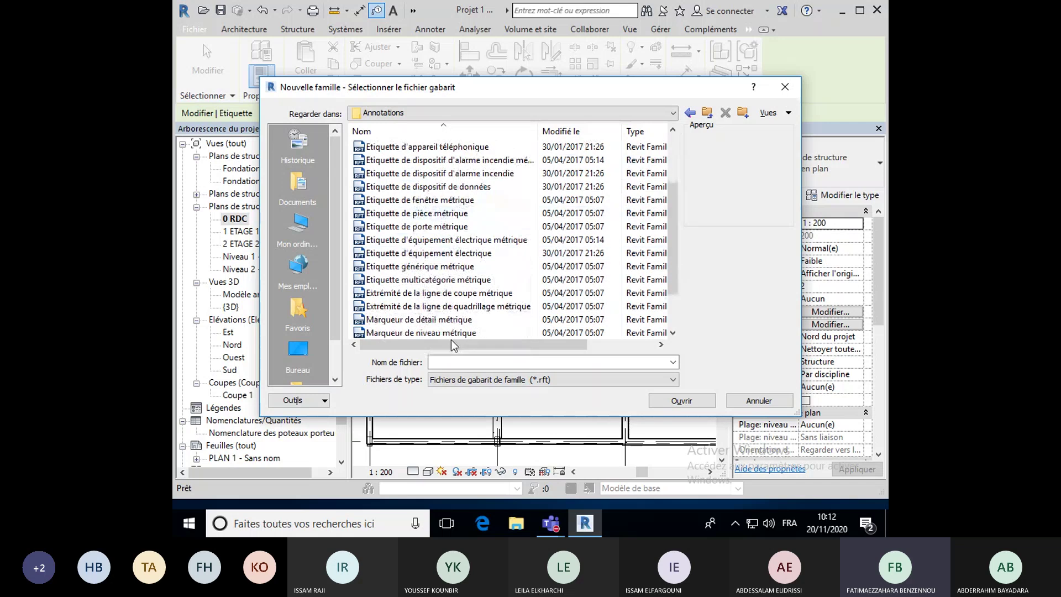
scroll(431, 309, "down", 2)
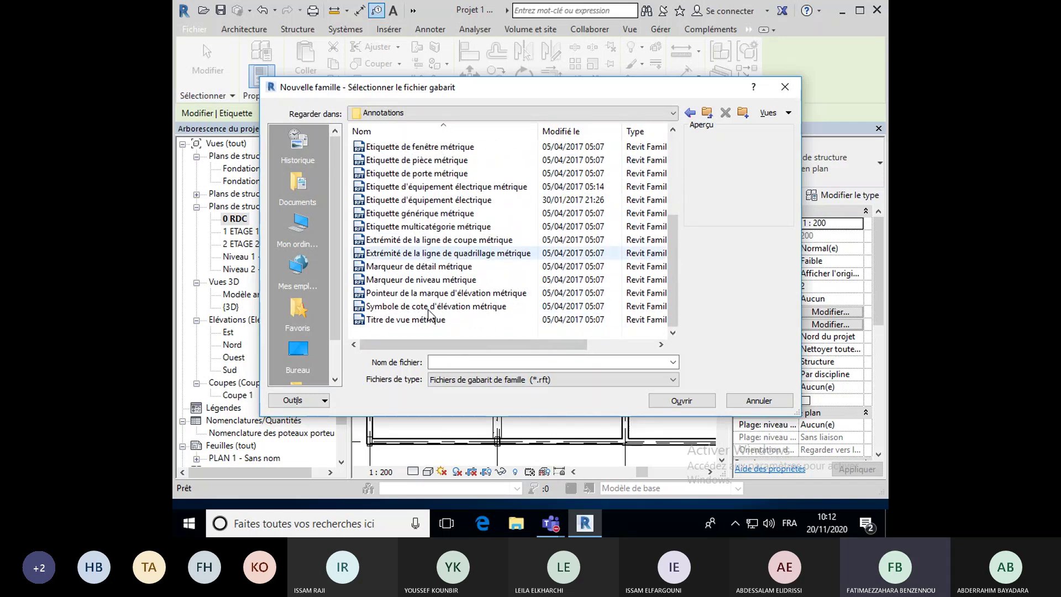
scroll(430, 313, "up", 1)
scroll(430, 313, "up", 3)
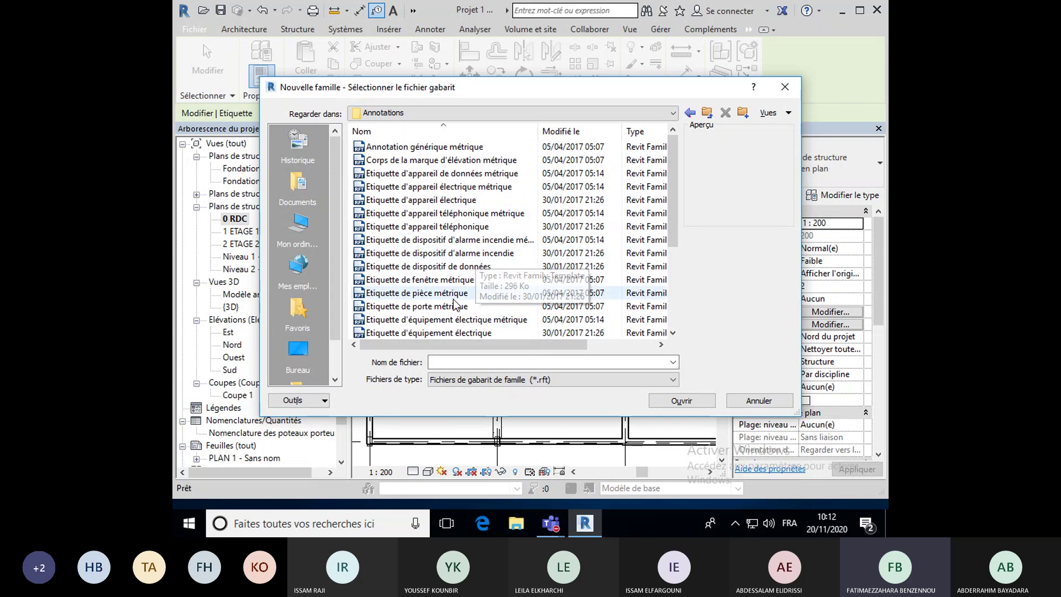
scroll(454, 303, "down", 1)
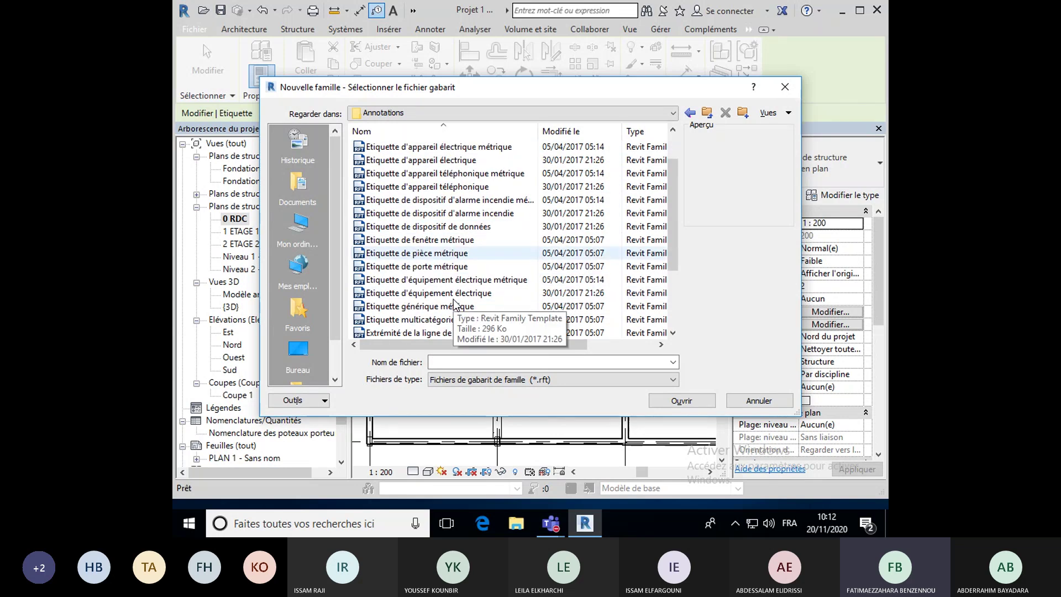
left_click(442, 306)
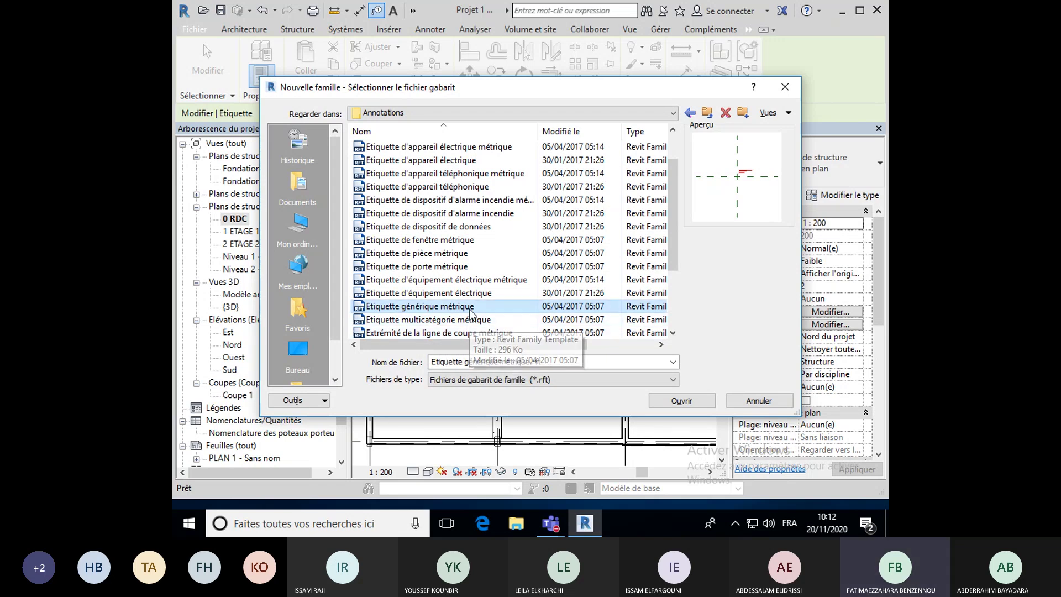
left_click(687, 401)
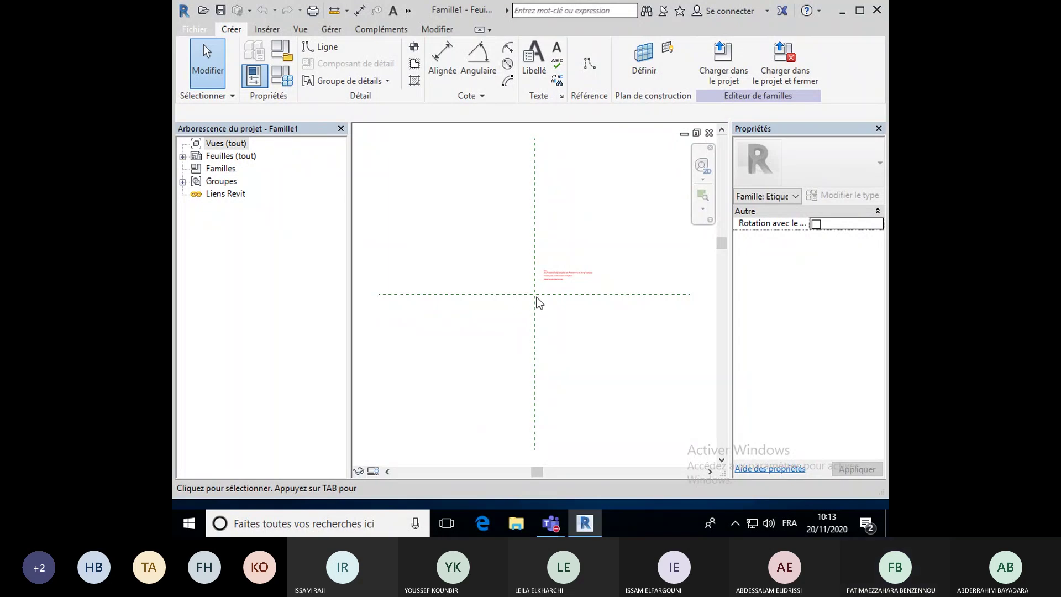
Delete the red instruction note above the intersection of the reference planes.
scroll(553, 300, "up", 3)
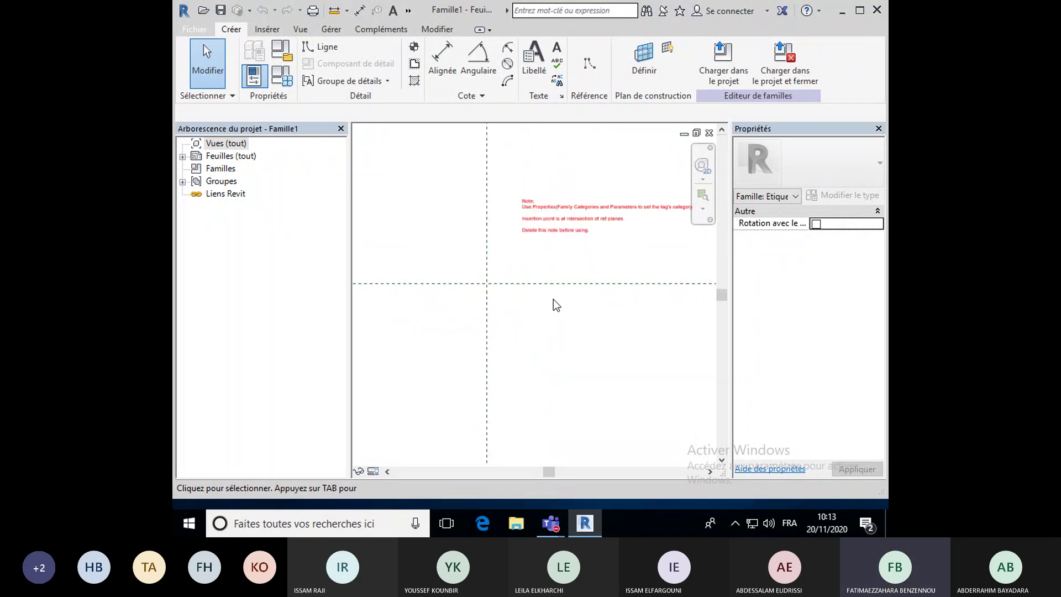
middle_click_drag(566, 269, 534, 363)
left_click(525, 316)
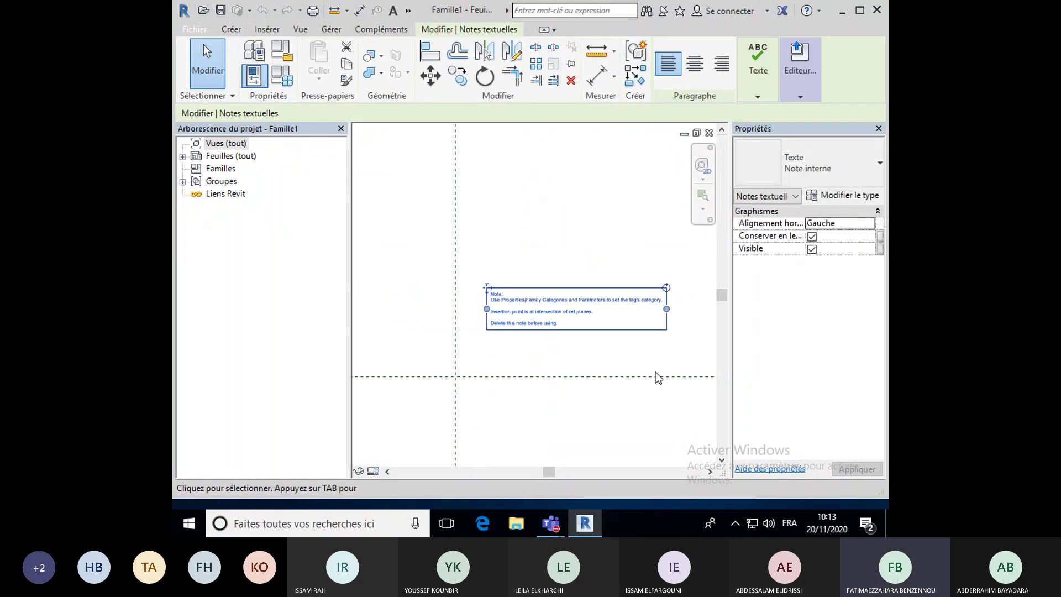
key("Delete")
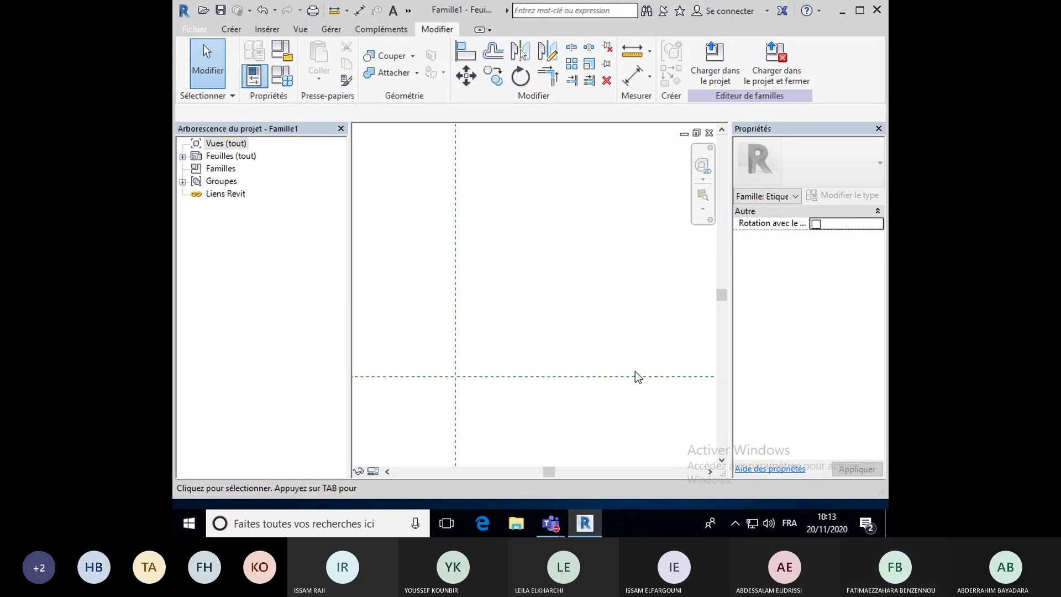
Set the family category to Etiquettes de sols, within the Structure filter list.
scroll(635, 371, "down", 3)
middle_click_drag(635, 371, 561, 357)
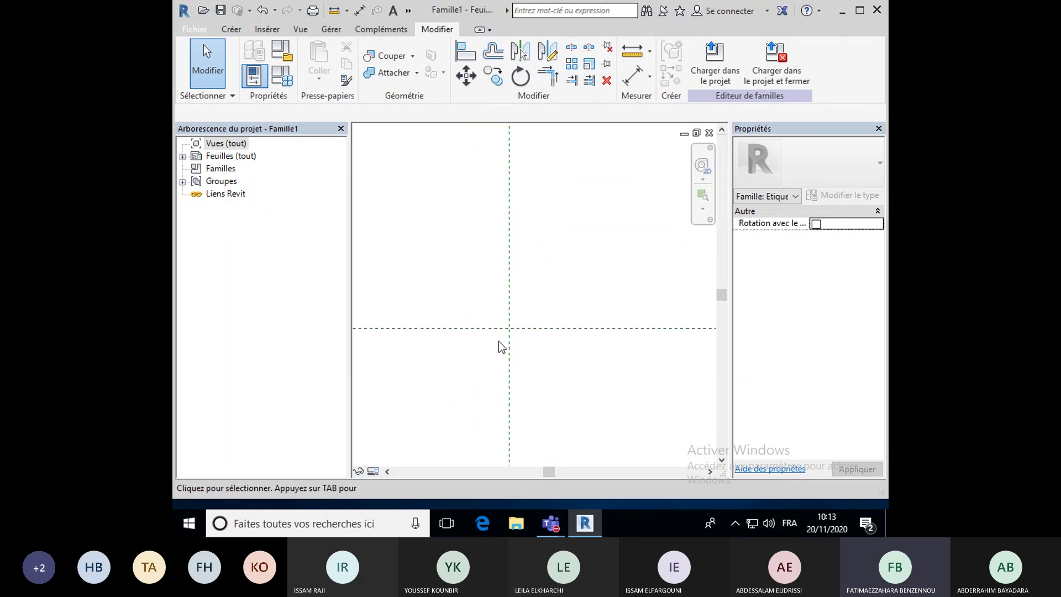
scroll(498, 341, "down", 3)
scroll(519, 348, "up", 1)
middle_click_drag(521, 355, 532, 334)
left_click(282, 50)
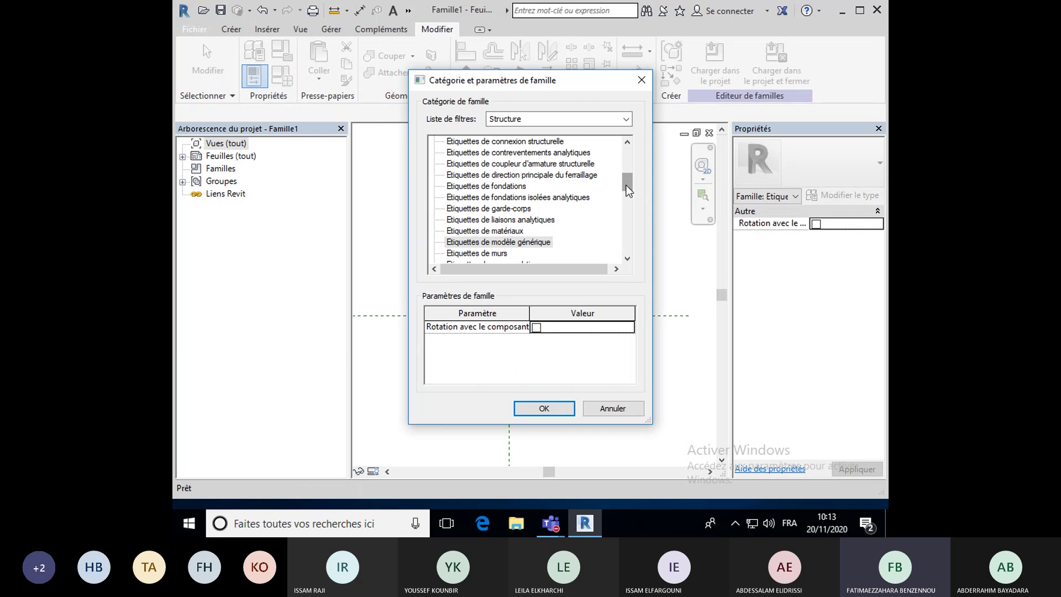
left_click_drag(627, 186, 628, 209)
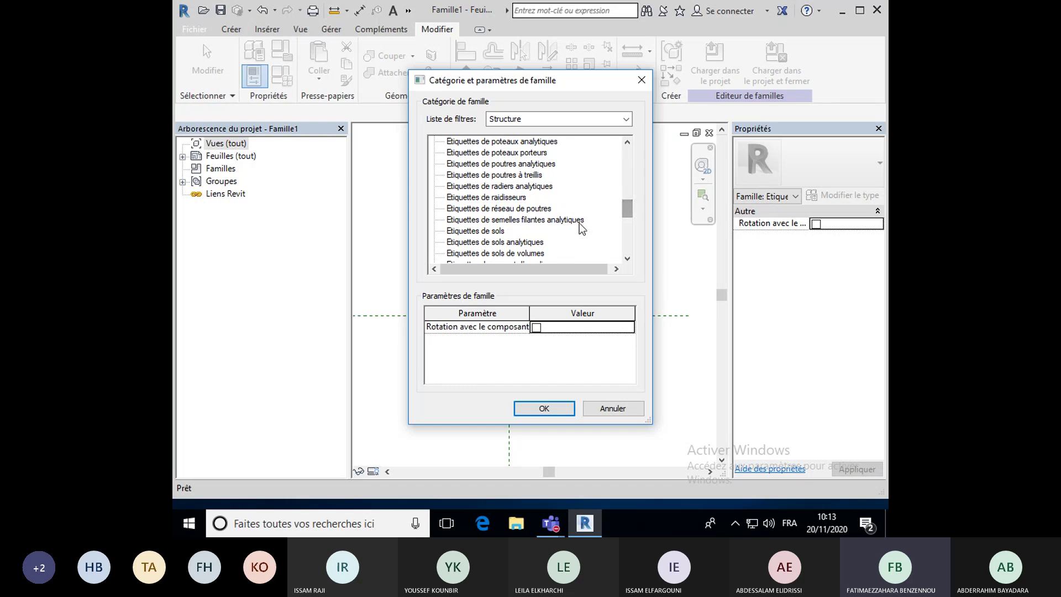
left_click(476, 231)
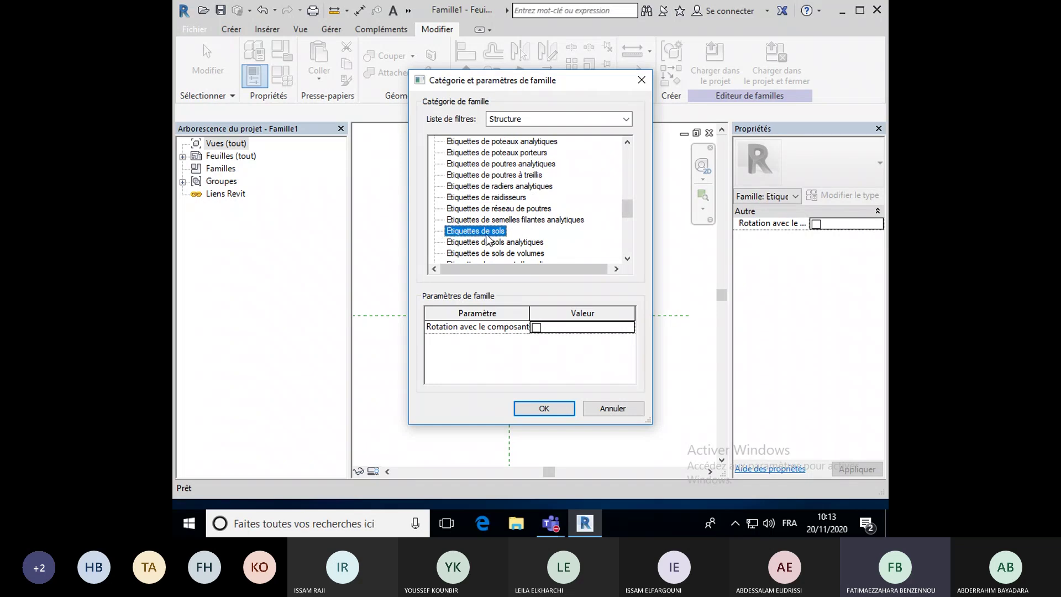
left_click(532, 409)
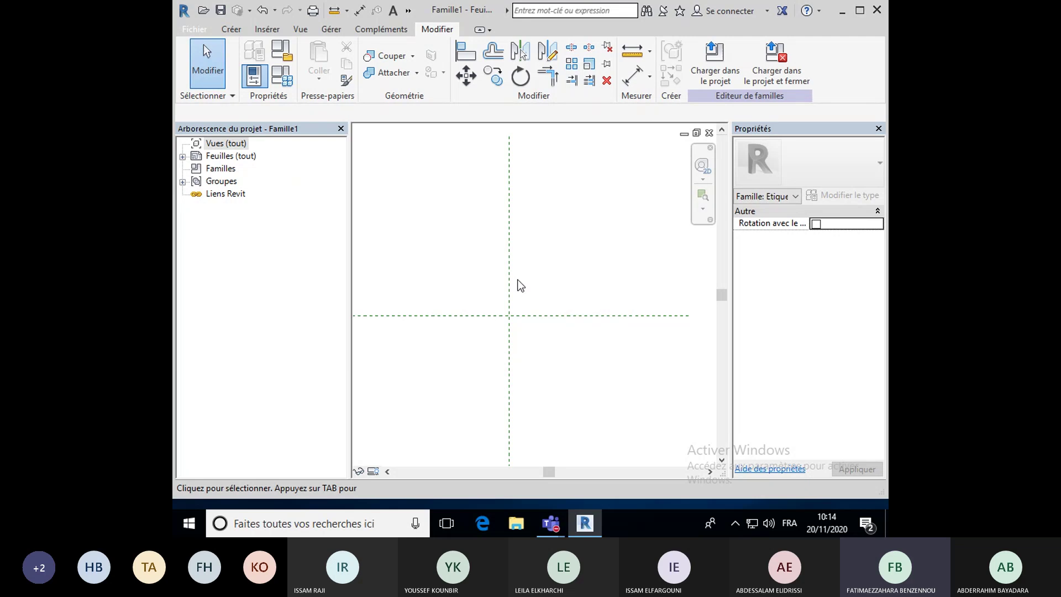
Draw a circle with a 7 mm radius centred on the intersection of the reference planes.
middle_click_drag(527, 351, 555, 350)
left_click(232, 30)
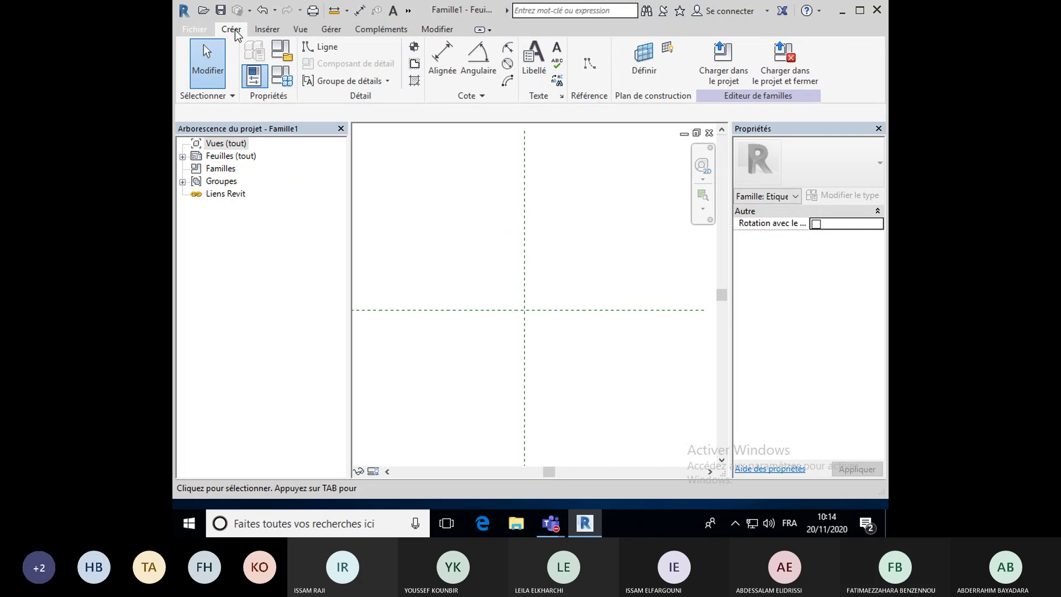
left_click(327, 49)
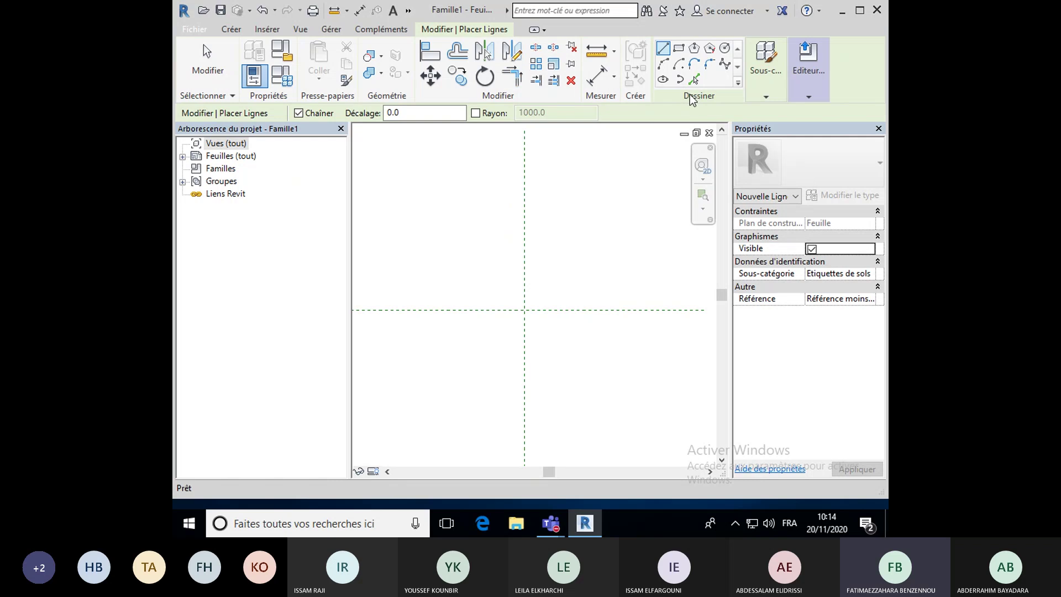
left_click(725, 50)
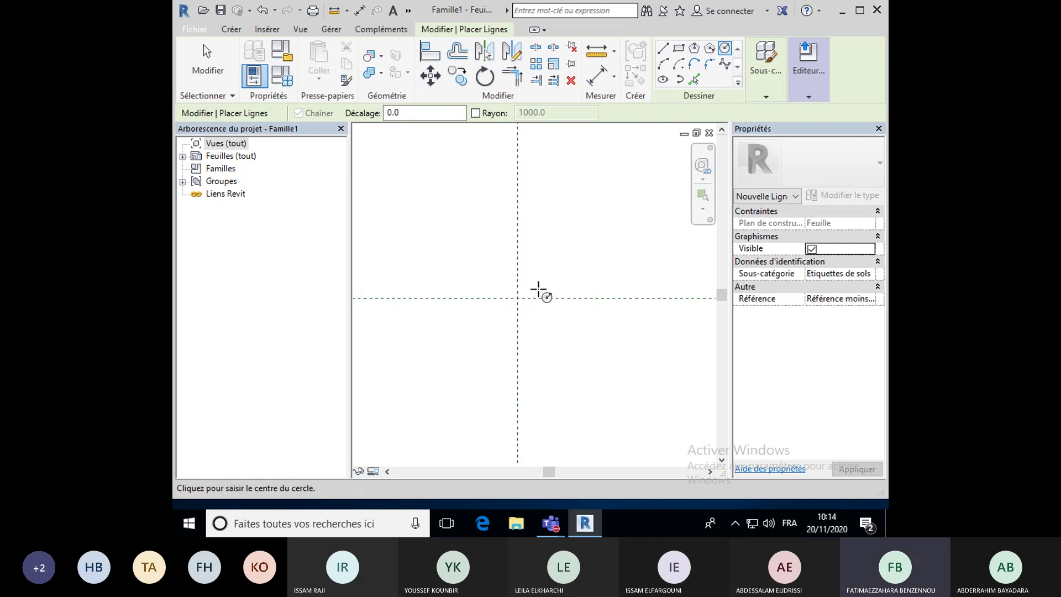
left_click(517, 299)
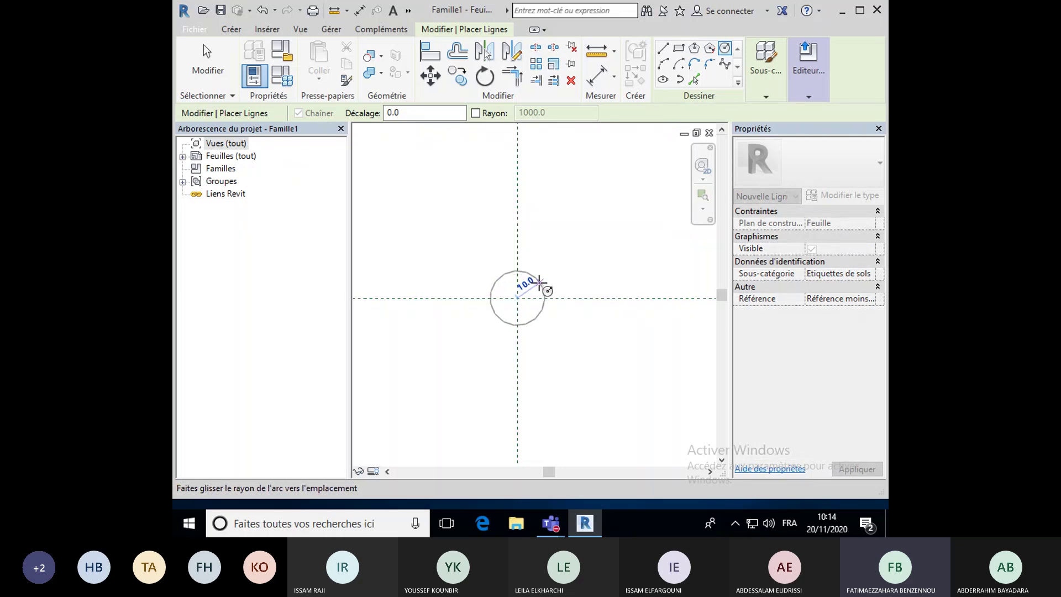
type("7mm")
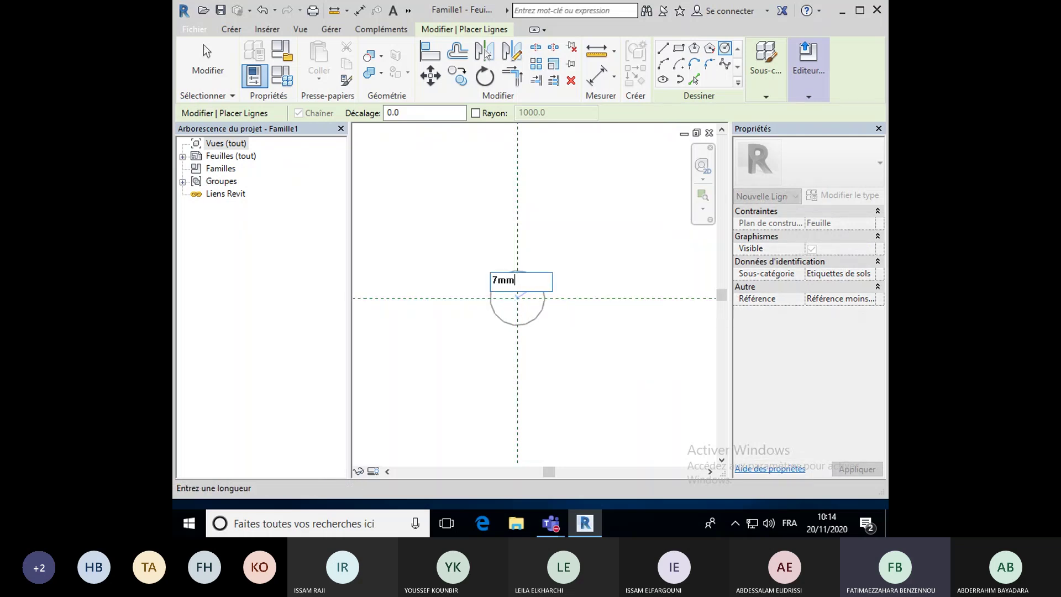
key("Return")
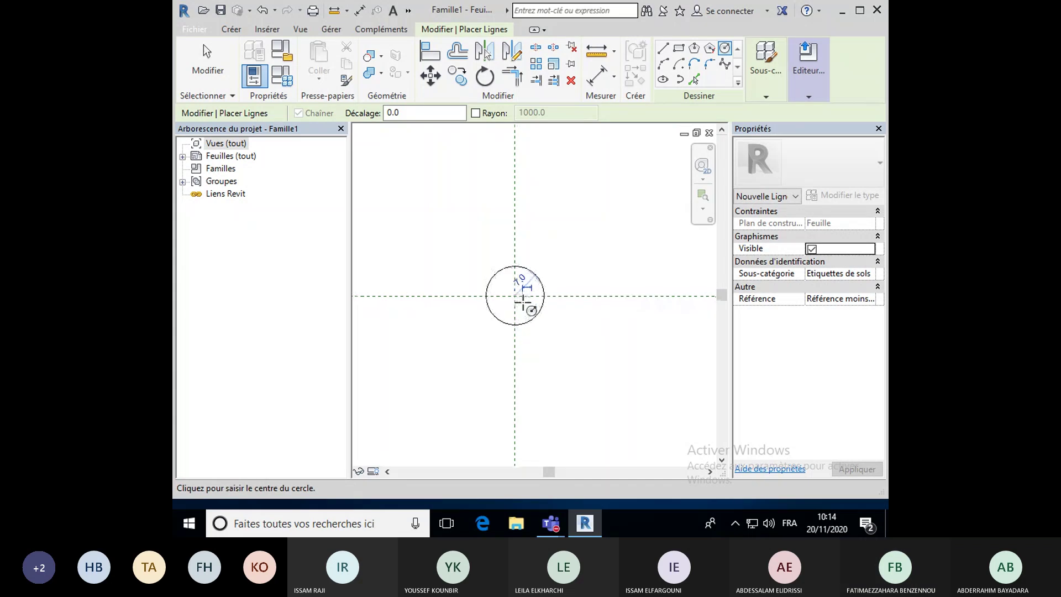
scroll(522, 303, "up", 5)
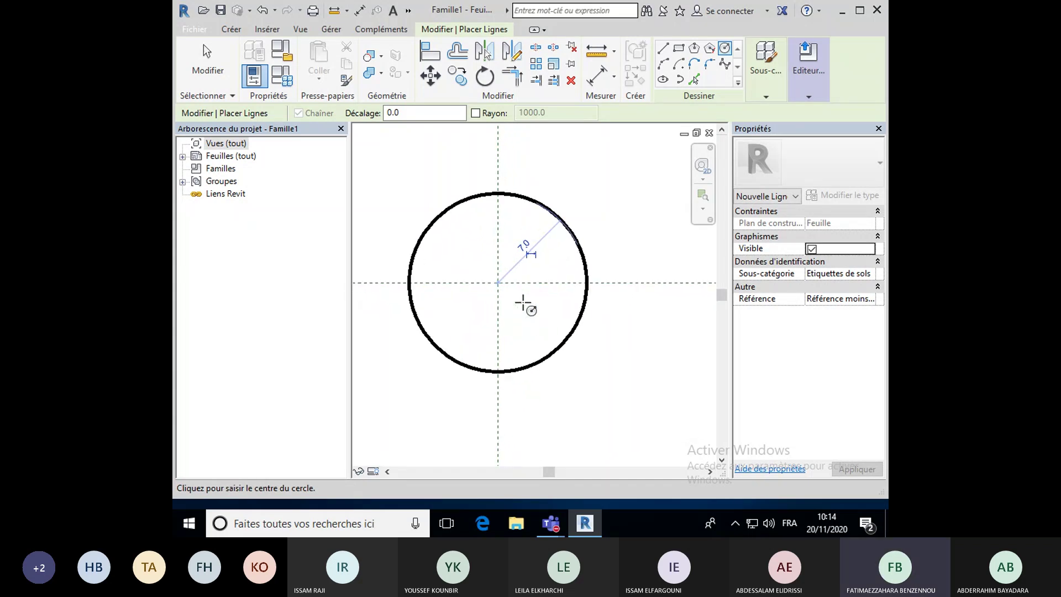
key("Escape")
key("Escape")
Turn on thin line display (Lignes fines) for the view of the circle.
scroll(522, 302, "up", 1)
middle_click_drag(523, 303, 556, 326)
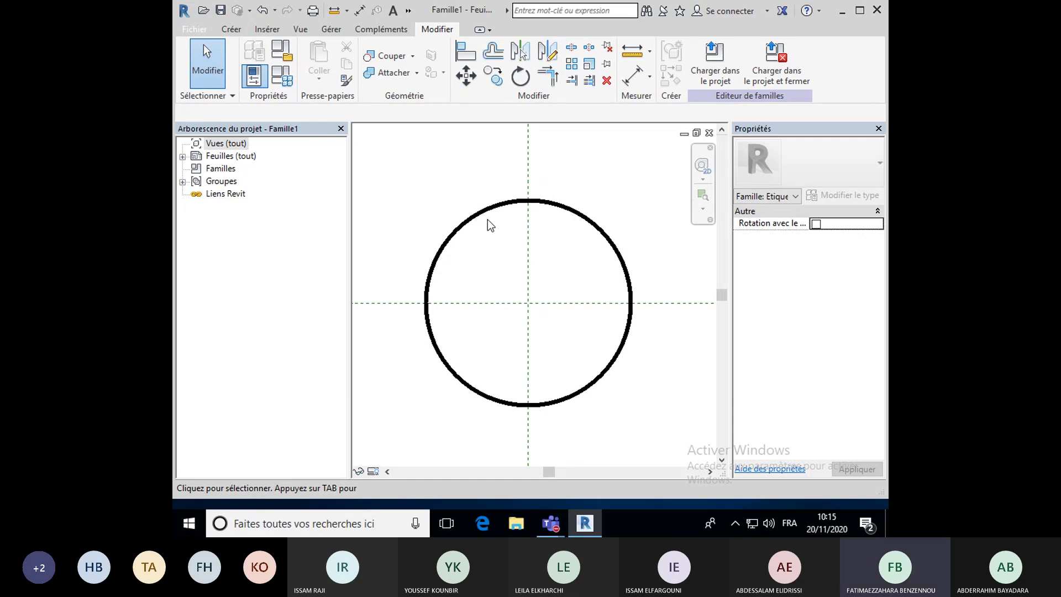
scroll(456, 257, "up", 2)
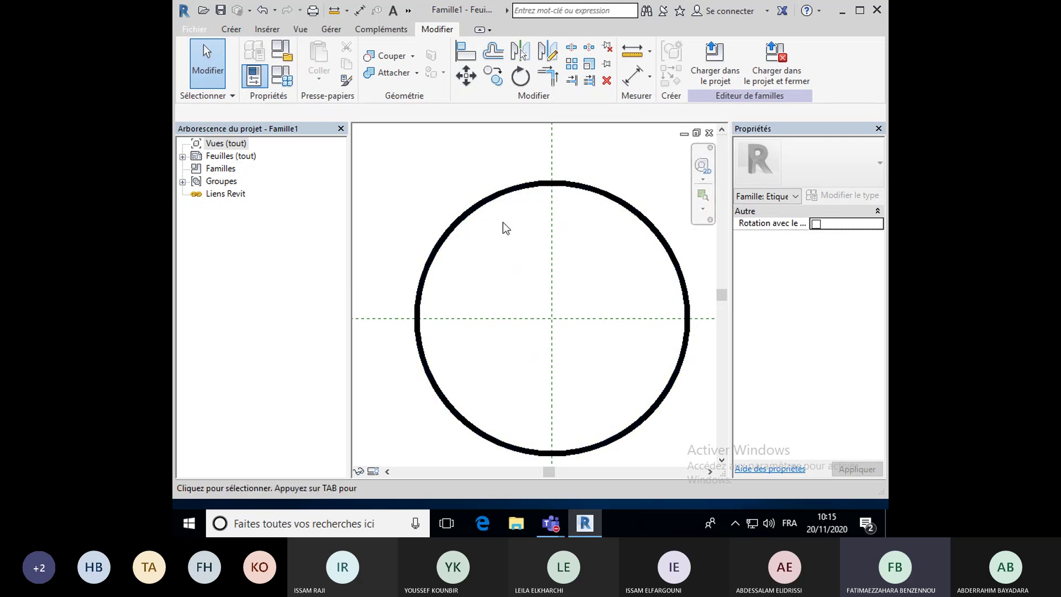
left_click(301, 30)
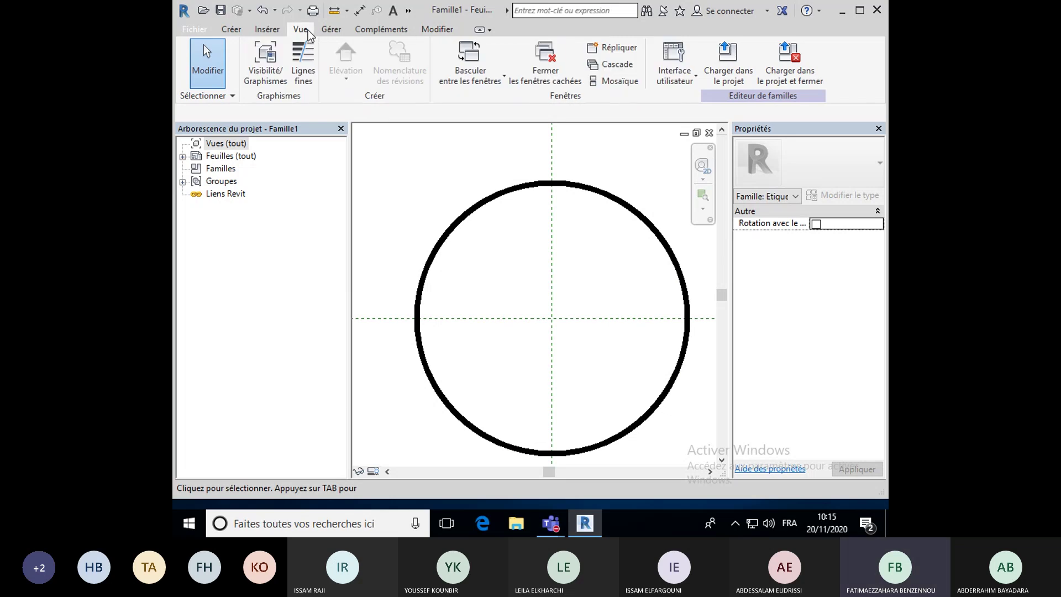
left_click(310, 64)
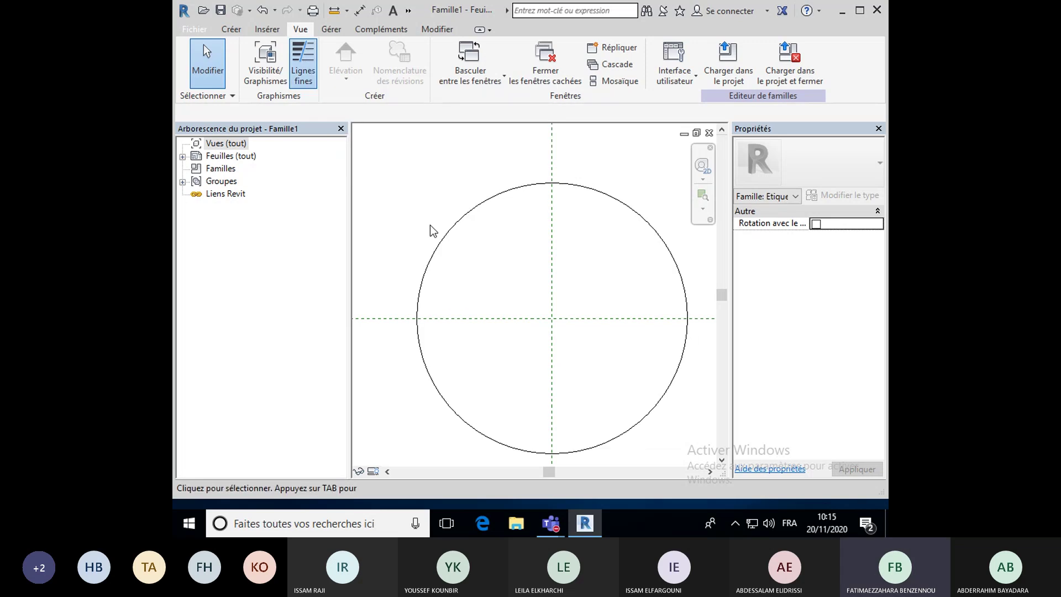
middle_click_drag(464, 261, 455, 259)
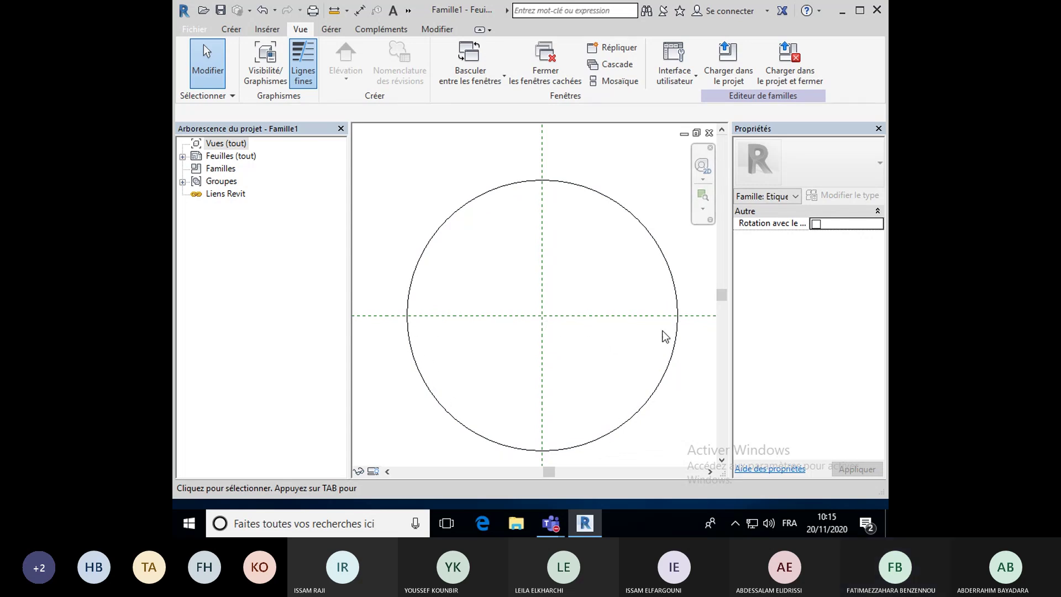
left_click(231, 30)
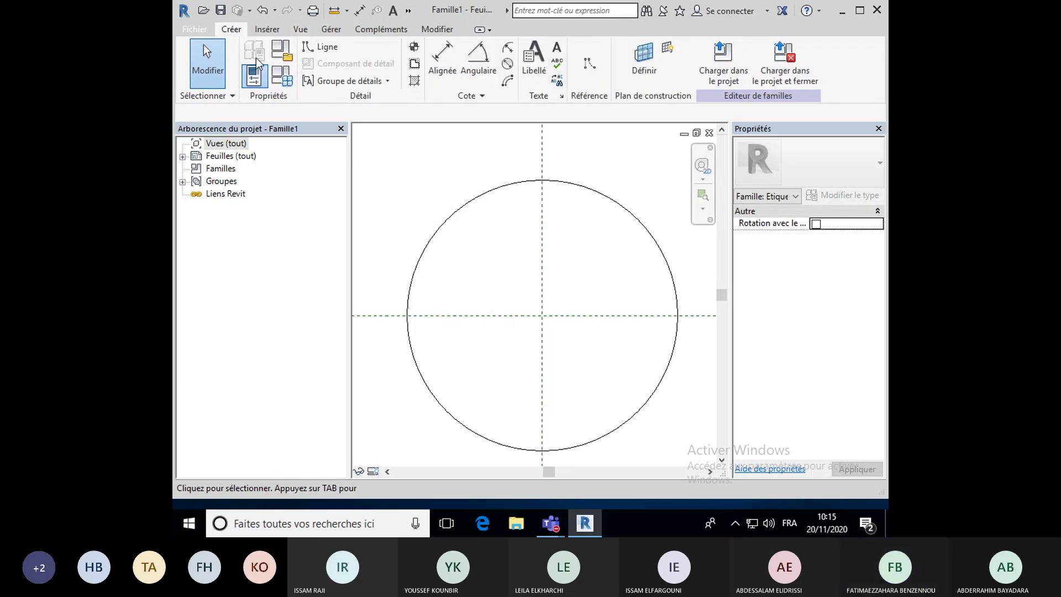
left_click(327, 48)
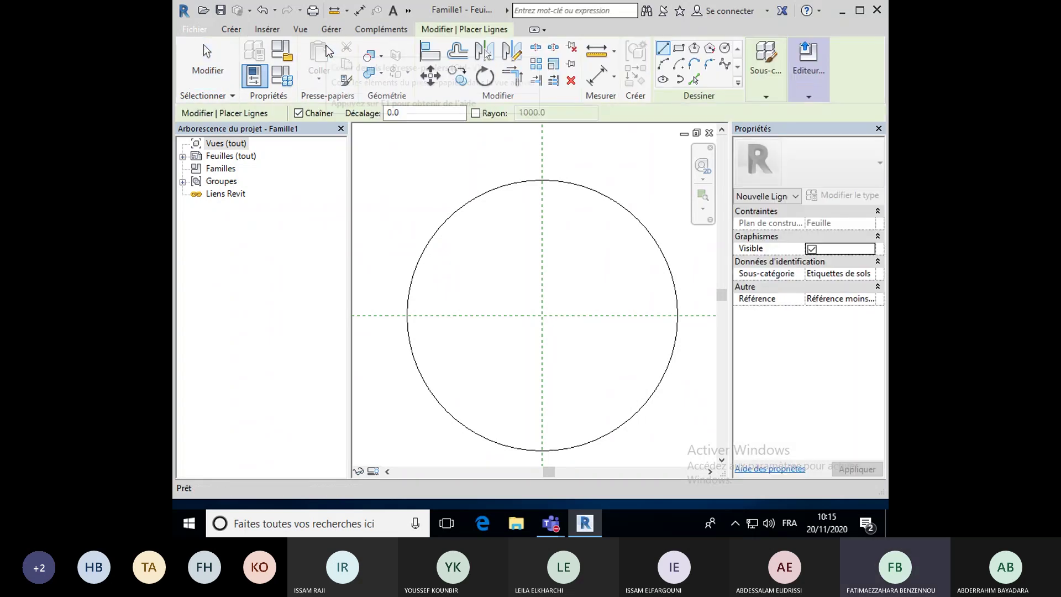
left_click(682, 62)
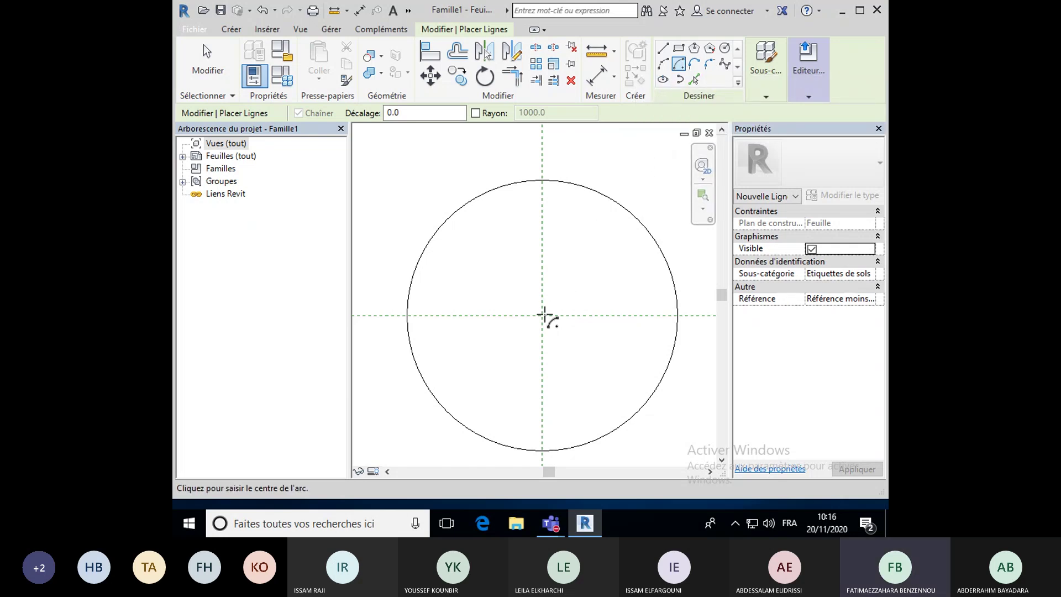
key("Escape")
key("Escape")
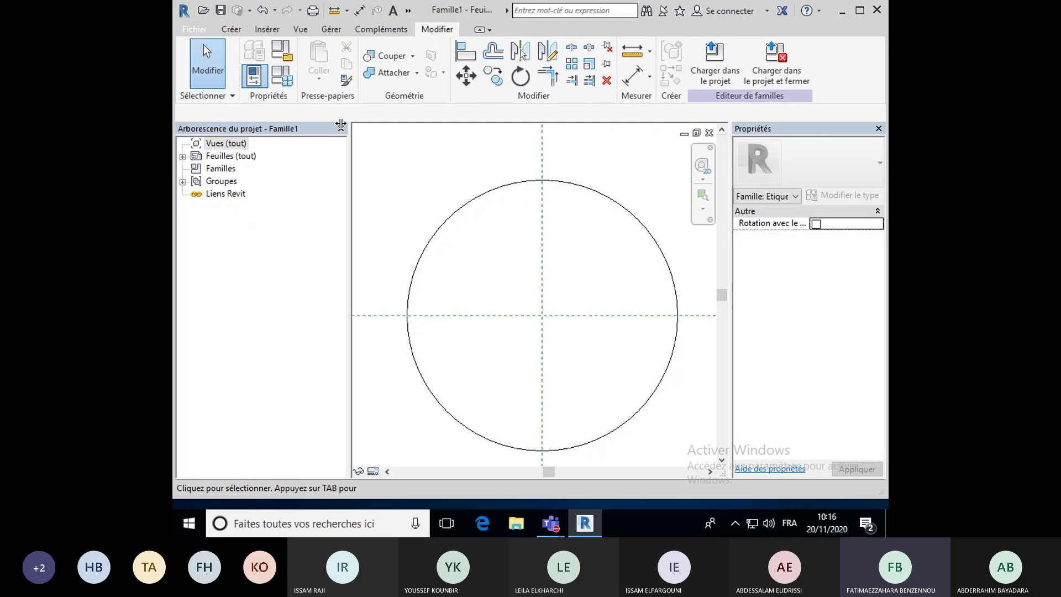
Draw a lower semicircular arc with a radius of about 6.1 mm inside the circle, centred on the intersection of the reference planes.
left_click(229, 30)
left_click(326, 48)
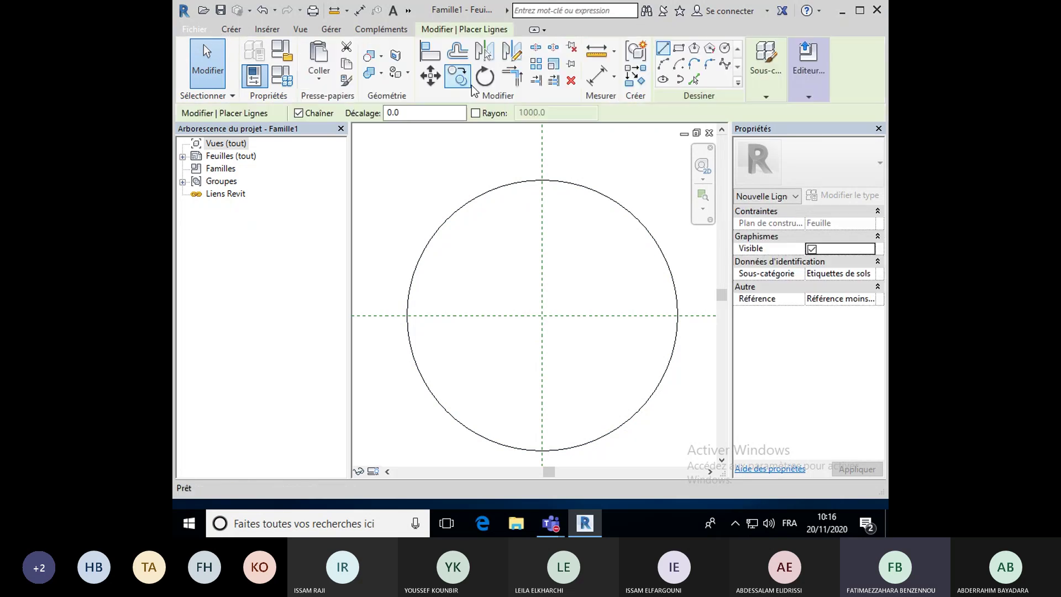
left_click(678, 64)
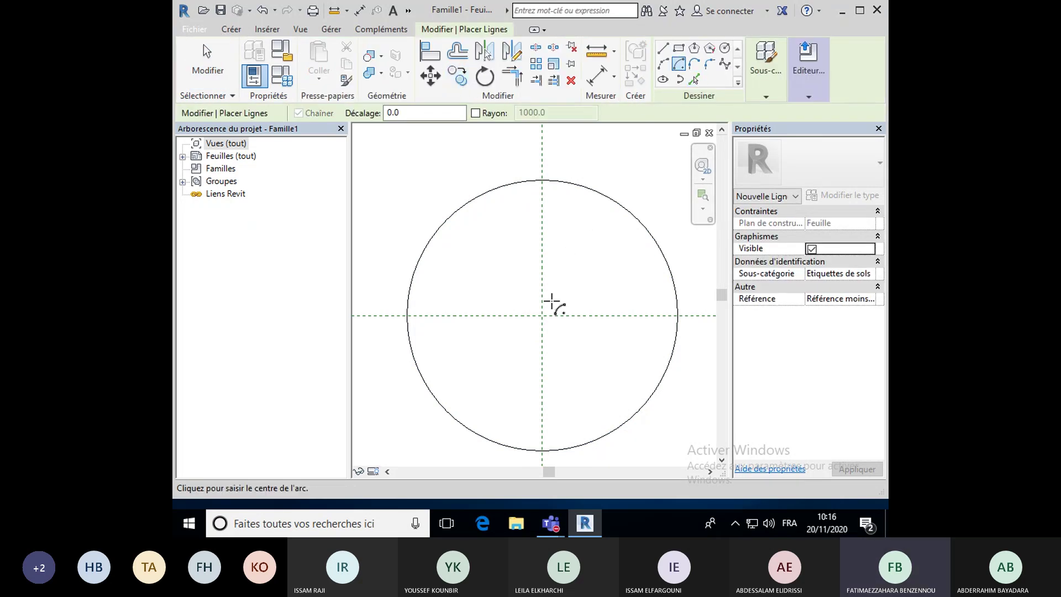
left_click(542, 316)
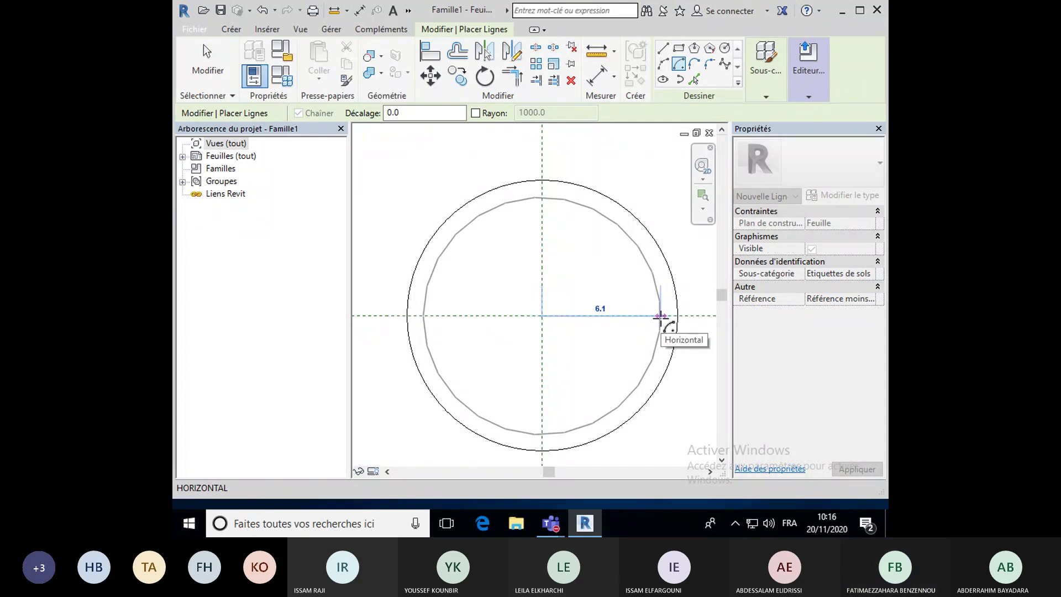
left_click(660, 316)
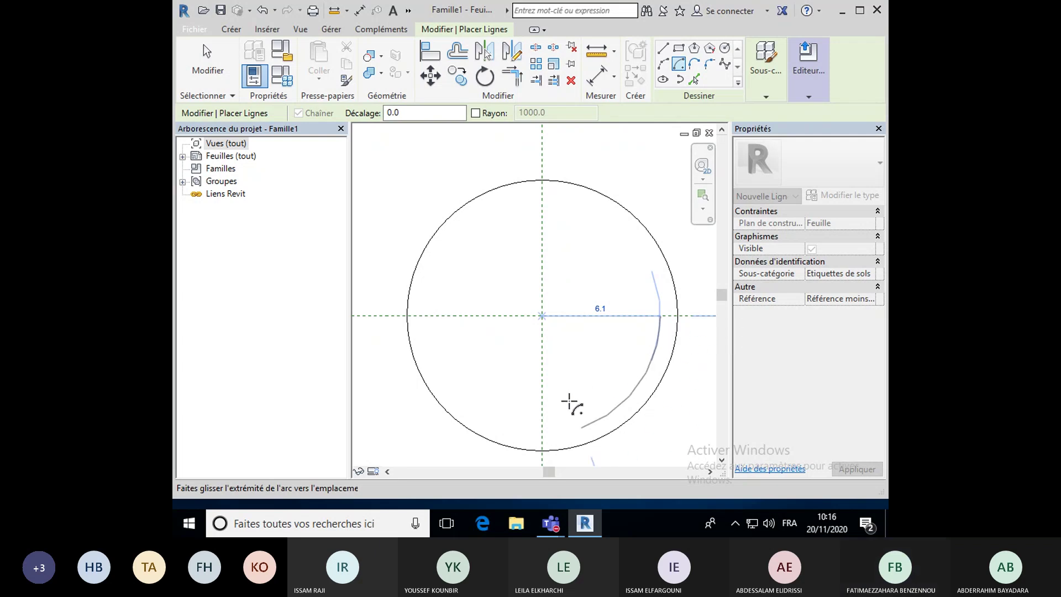
left_click(423, 316)
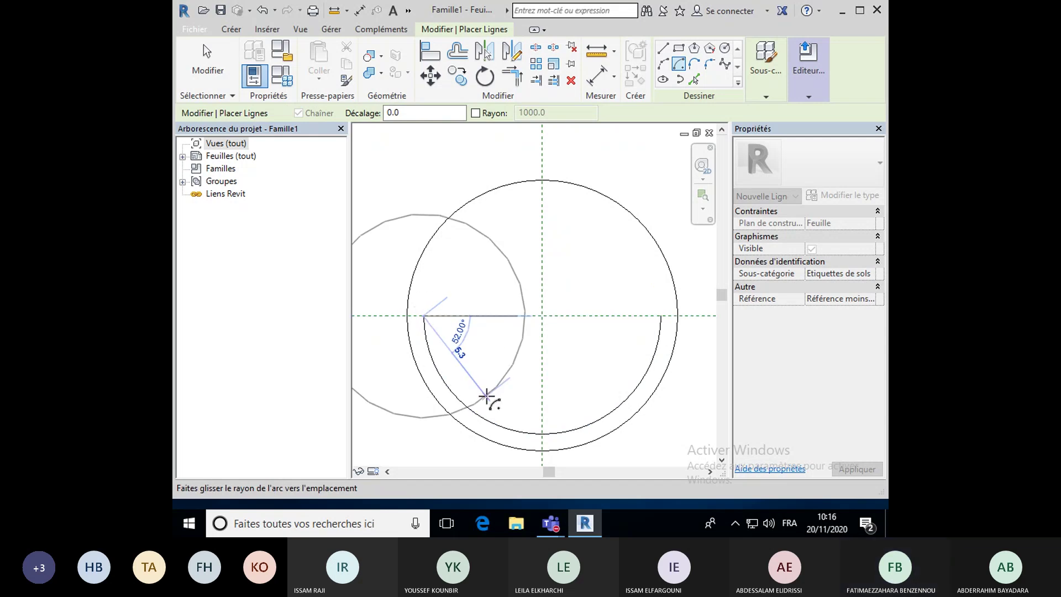
key("Escape")
key("Escape")
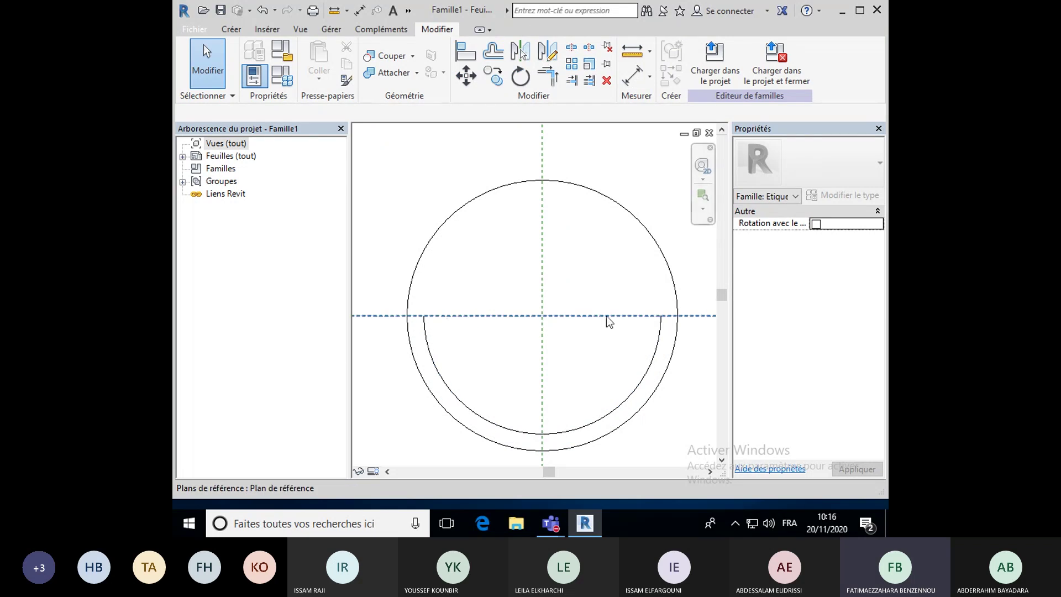
Close the lower semicircle with a straight horizontal line between the two ends of the arc.
left_click(234, 33)
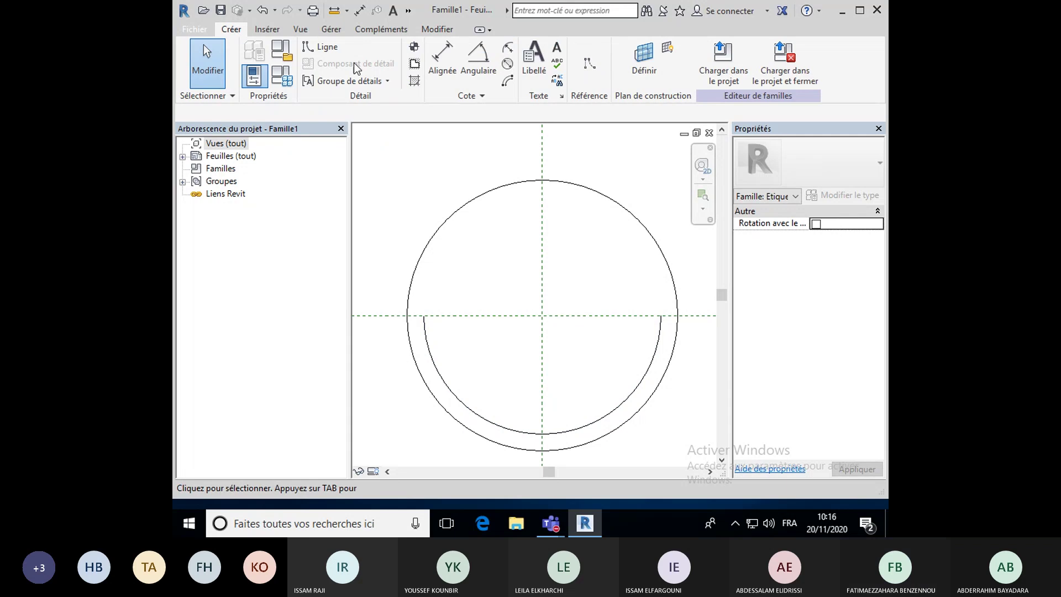
left_click(326, 47)
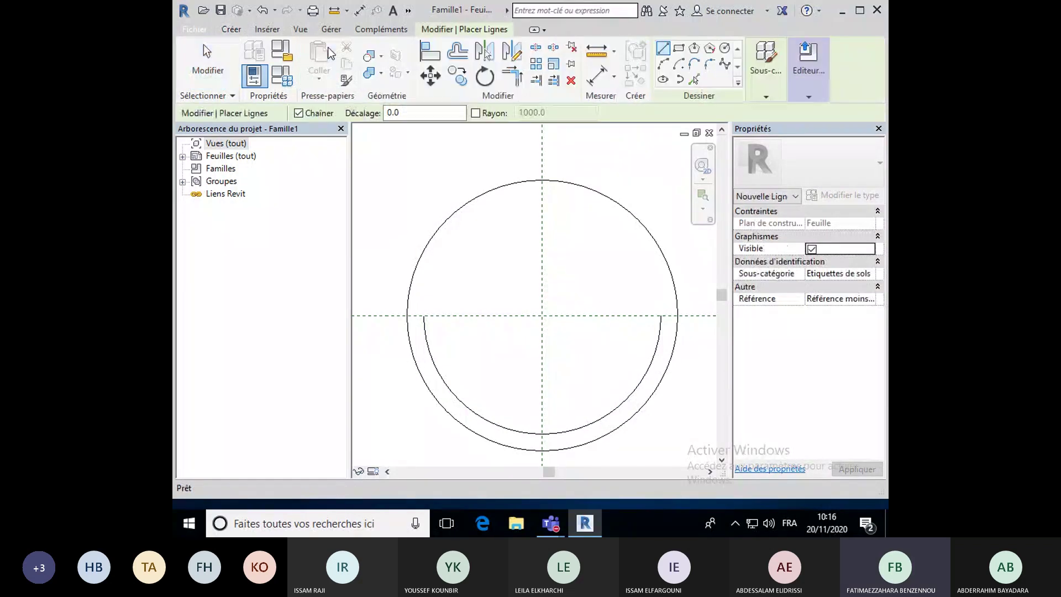
left_click(663, 52)
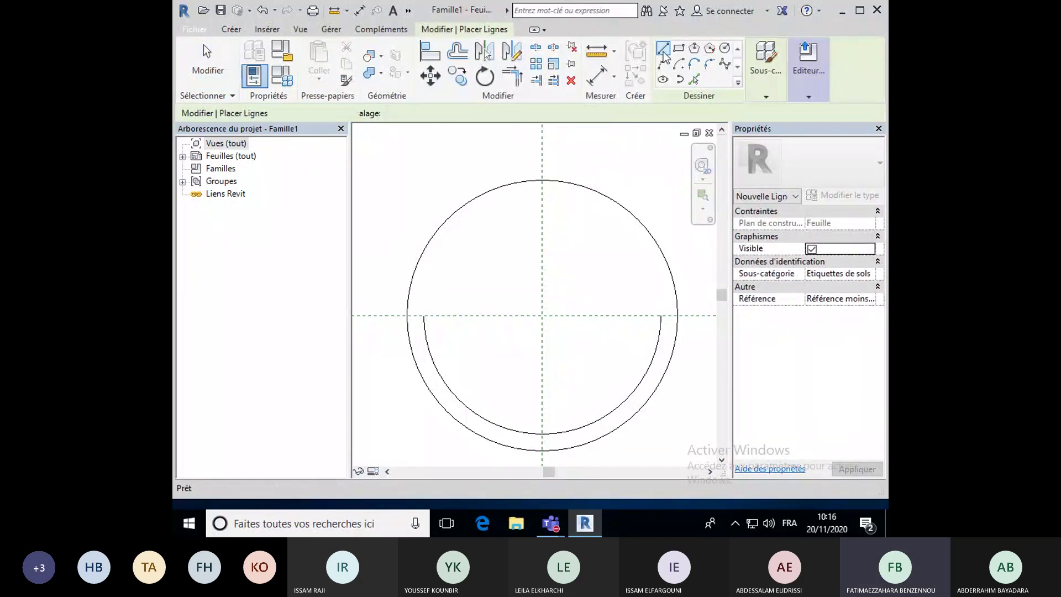
left_click(423, 315)
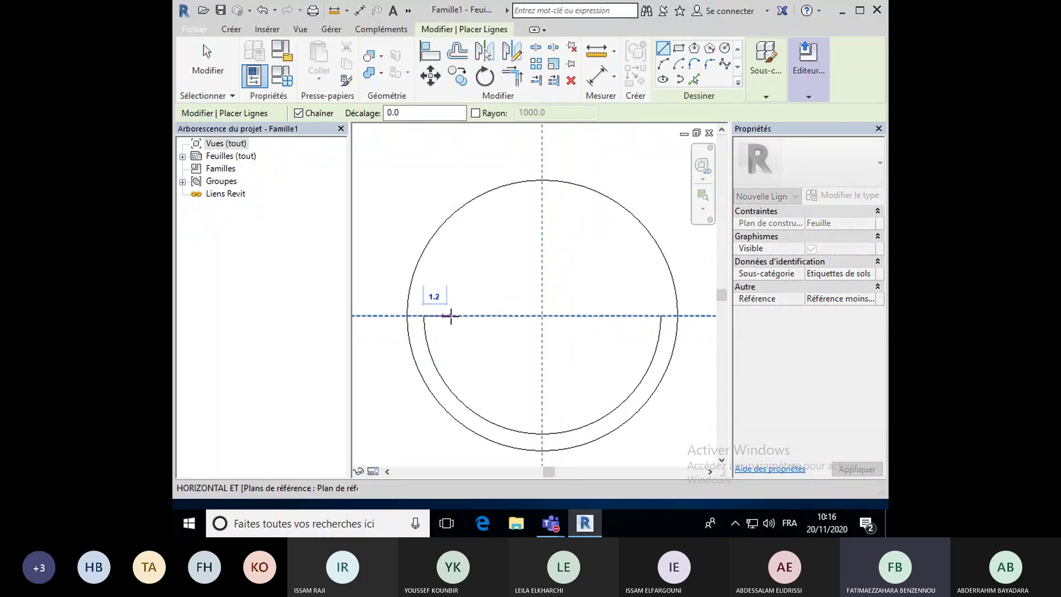
left_click(661, 316)
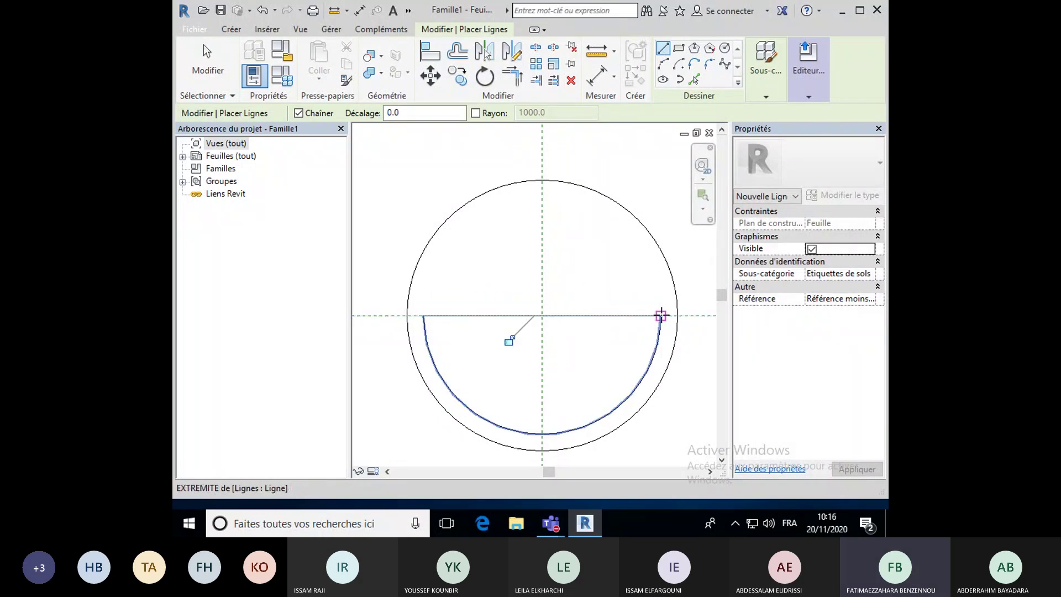
key("Escape")
key("Escape")
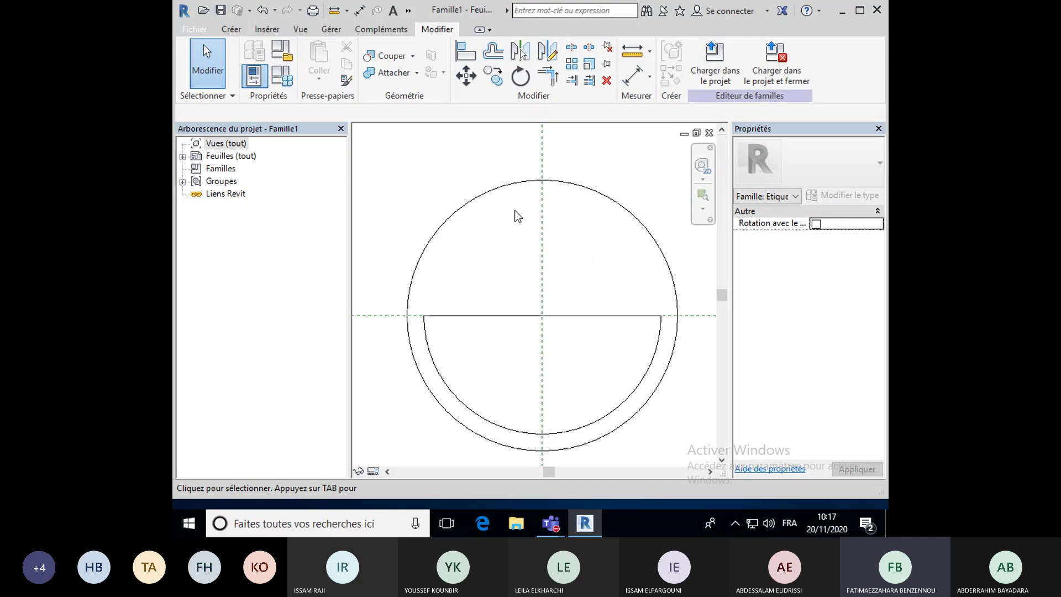
Place a label on the vertical reference plane in the circle's upper half and add the Epaisseur du porteur parameter to it.
left_click(231, 29)
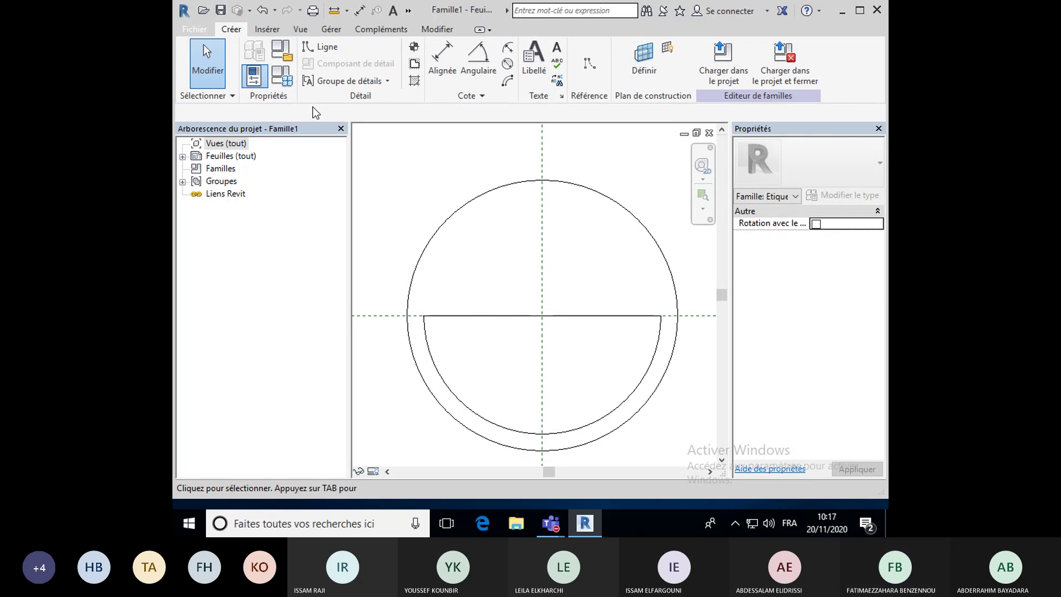
left_click(538, 78)
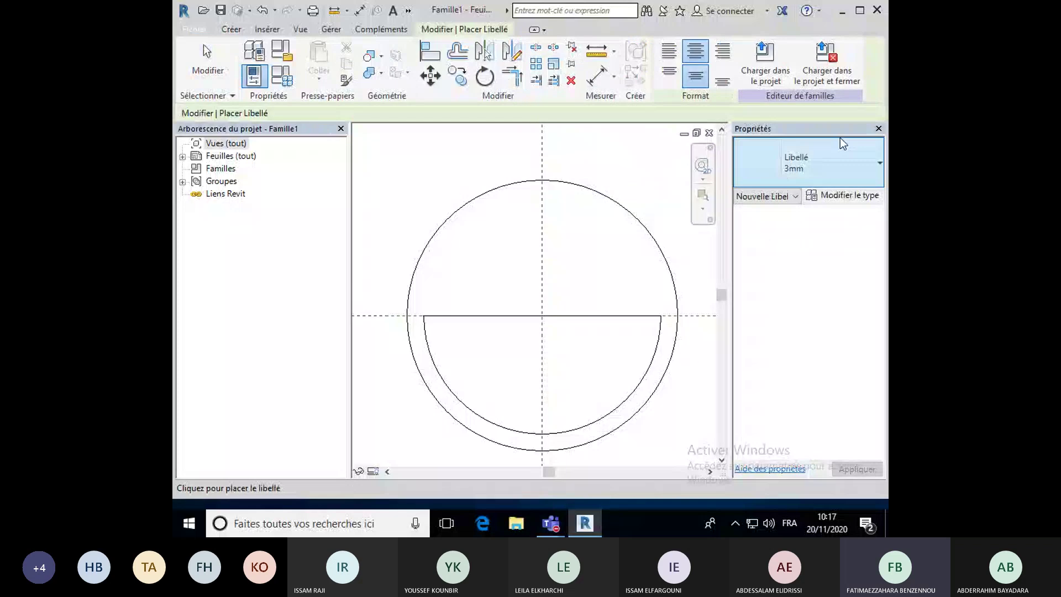
left_click(542, 256)
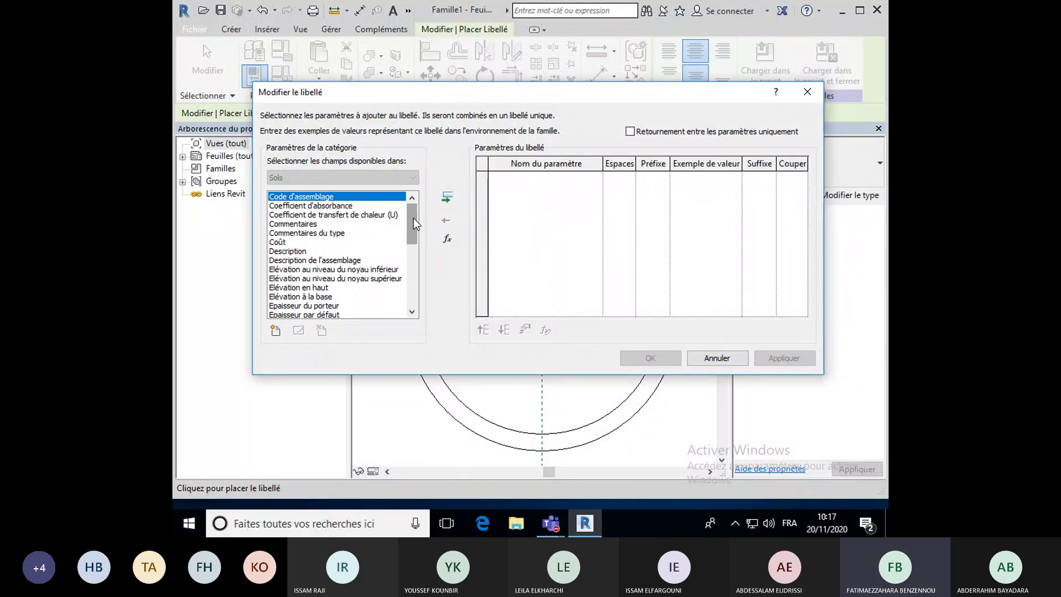
left_click_drag(414, 218, 410, 227)
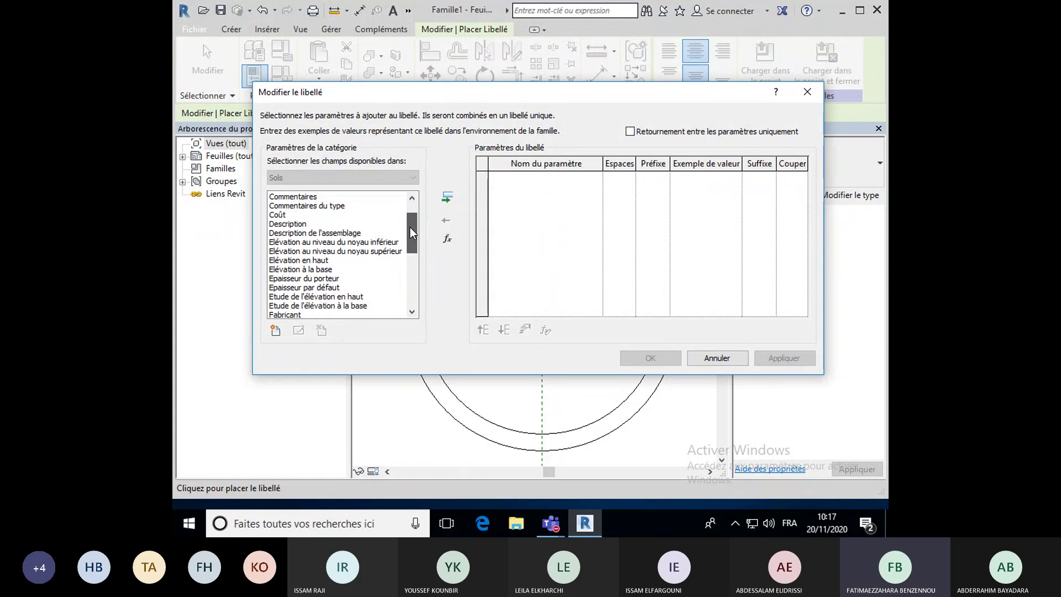
left_click(311, 280)
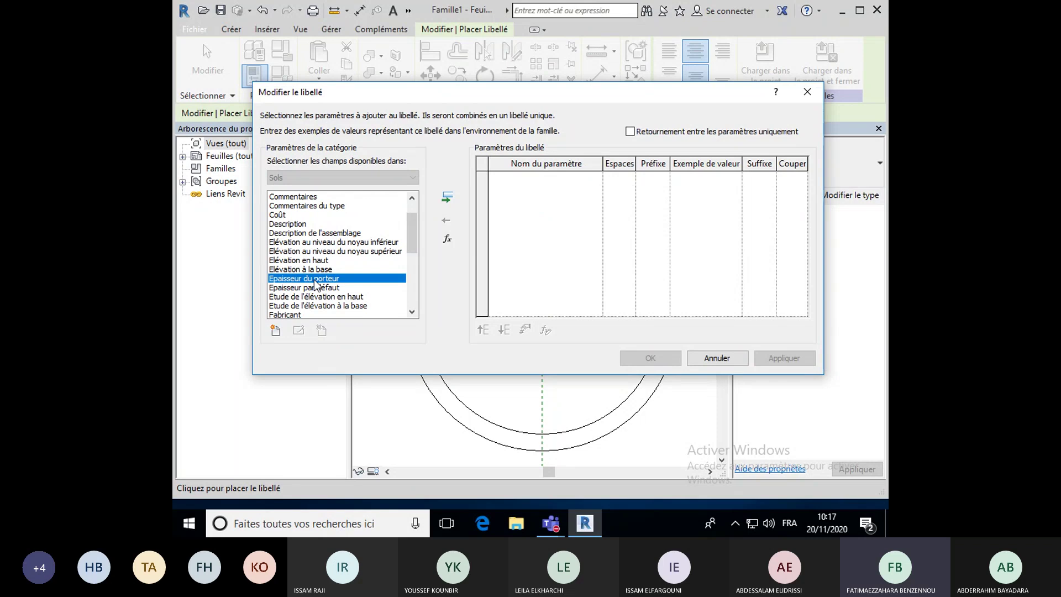
left_click(447, 200)
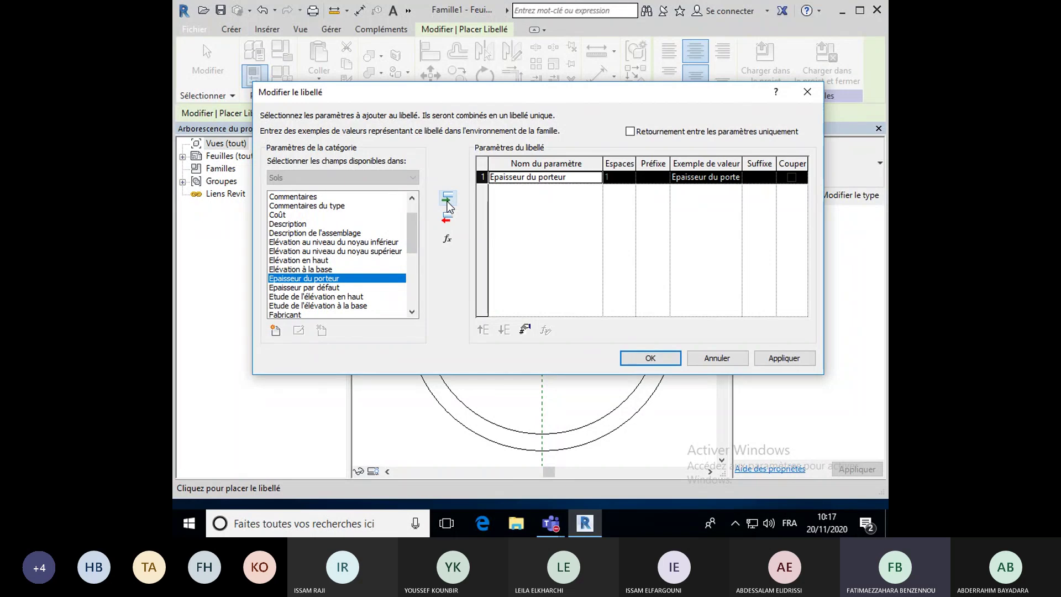
Set the sample value of the Epaisseur du porteur parameter to 100 cm.
left_click(711, 177)
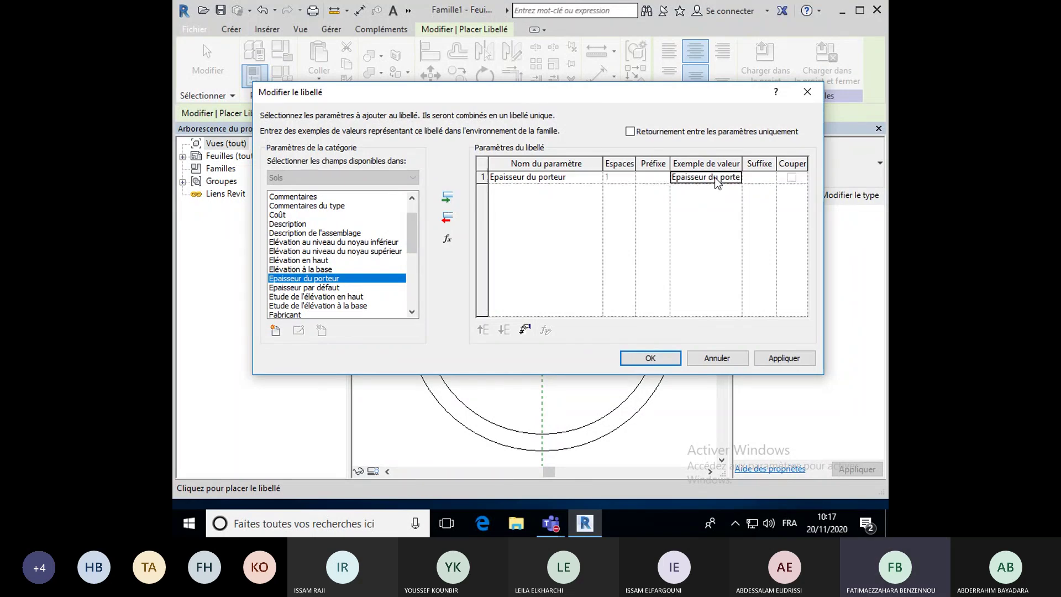
left_click_drag(737, 179, 678, 182)
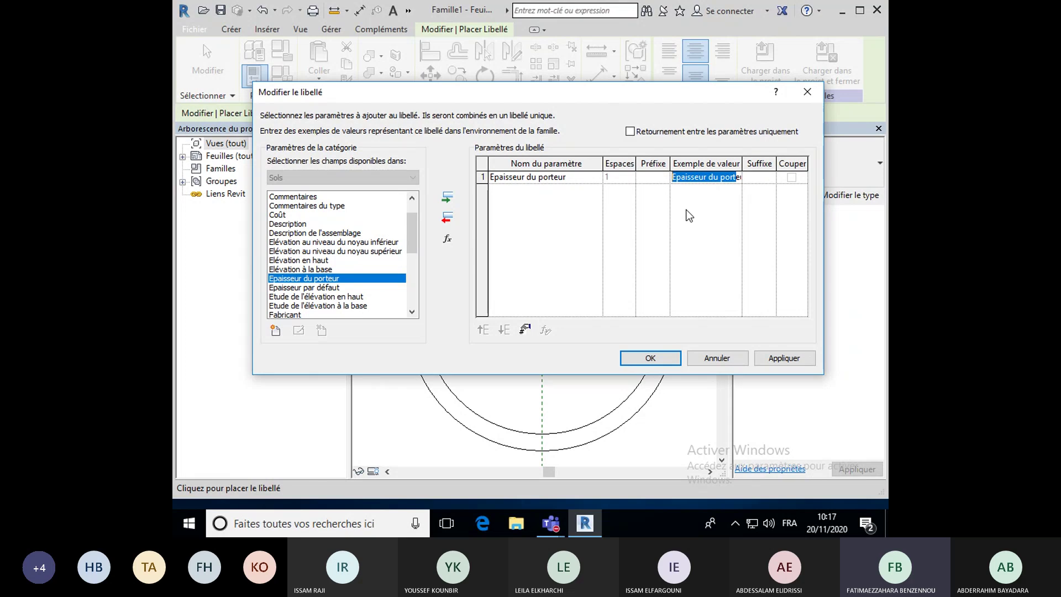
key("BackSpace")
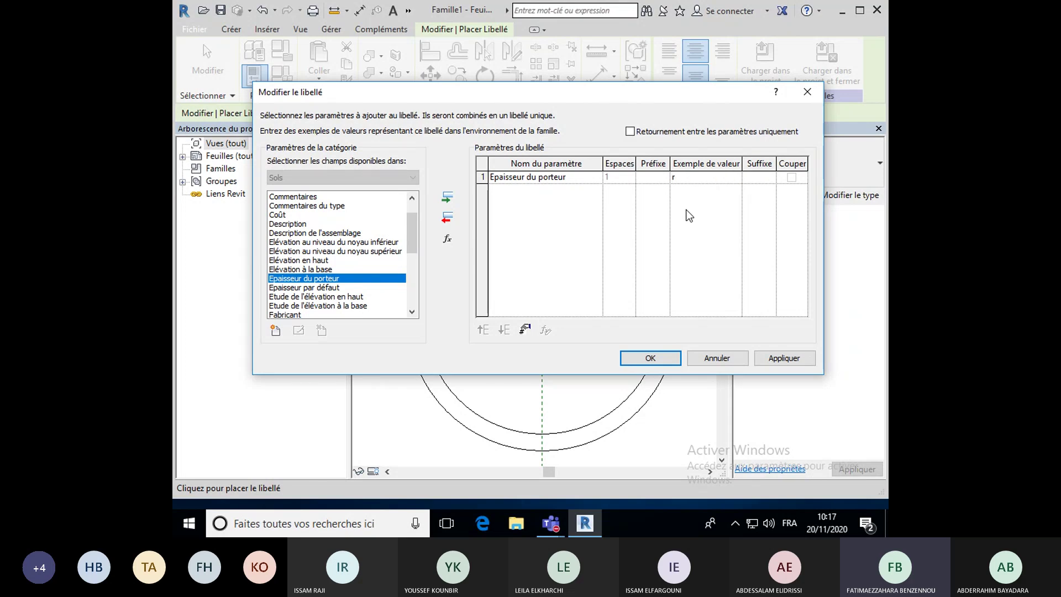
key("Delete")
type("100")
type("cm")
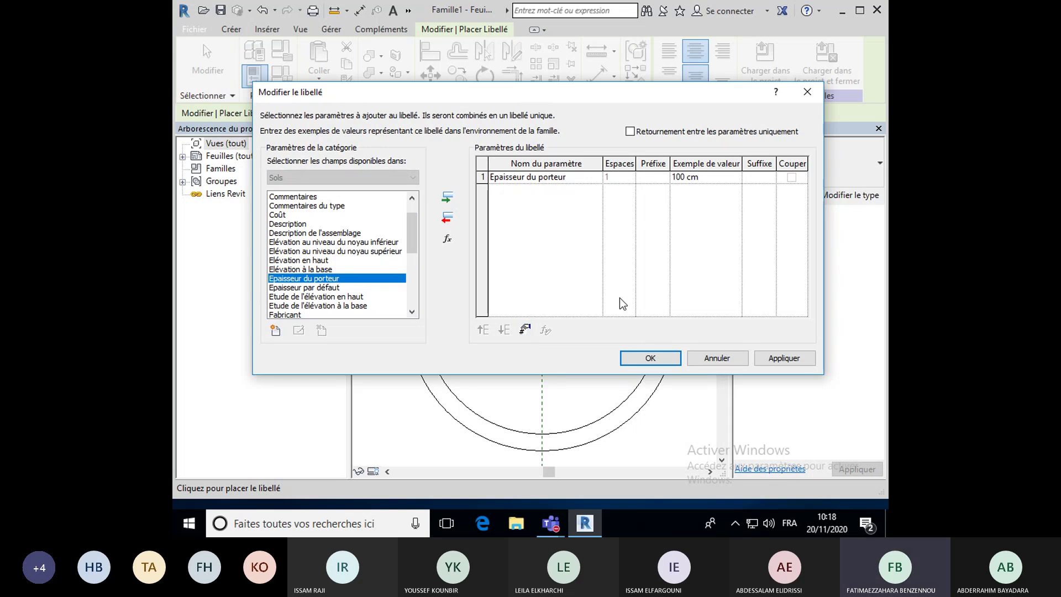
Override the project format of the thickness parameter with Centimètres, 0 décimales and the cm unit symbol, and accept the label.
left_click(524, 331)
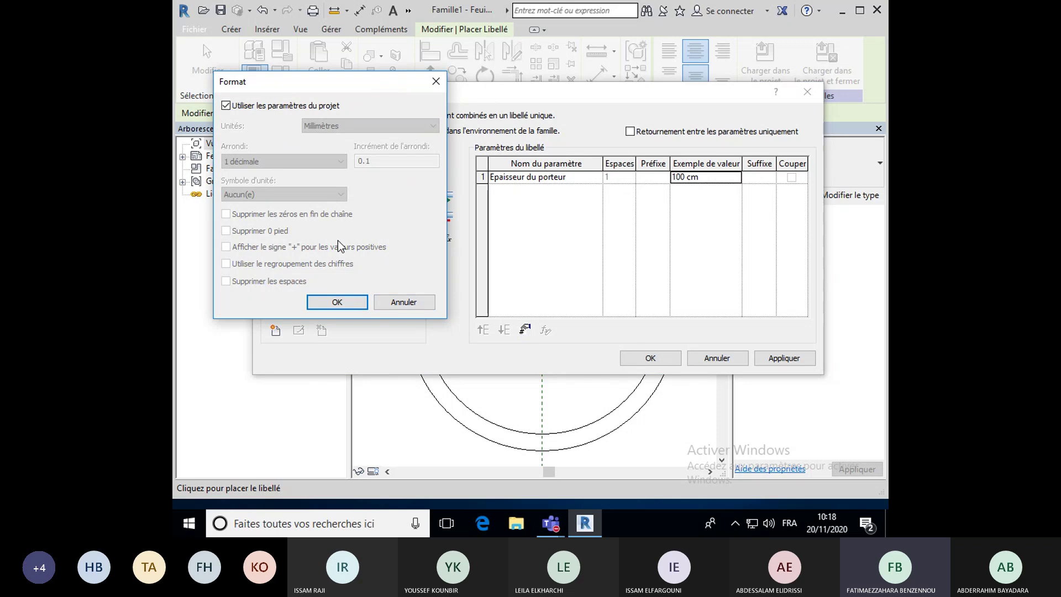
left_click(225, 105)
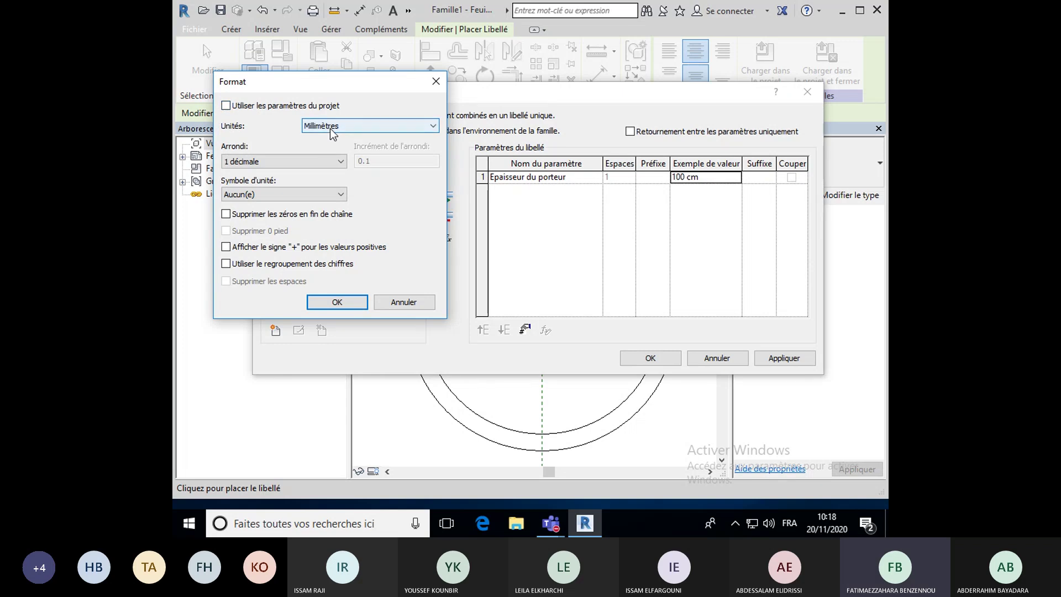
left_click(354, 126)
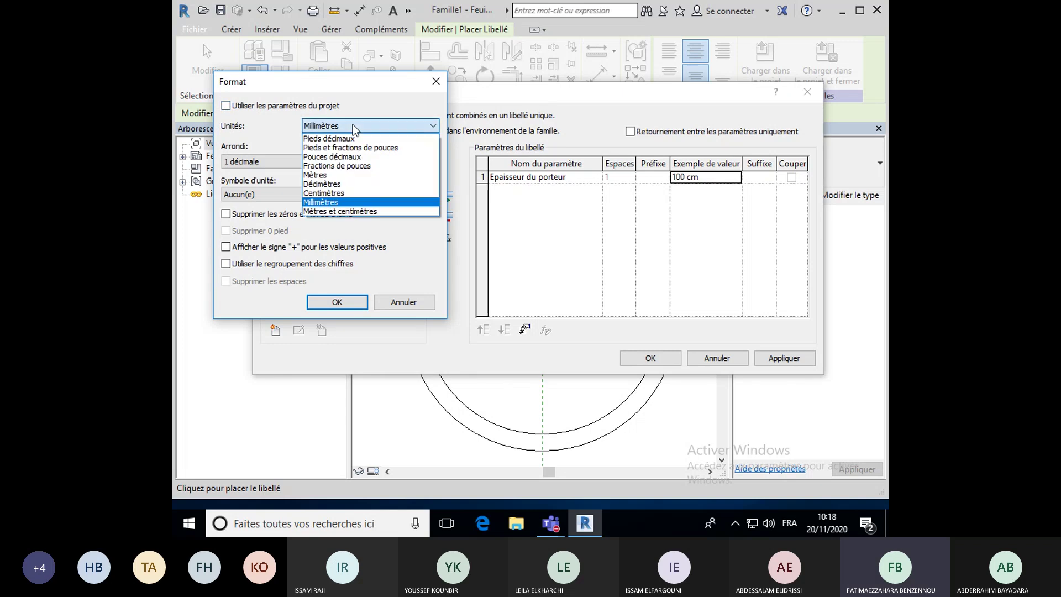
left_click(339, 193)
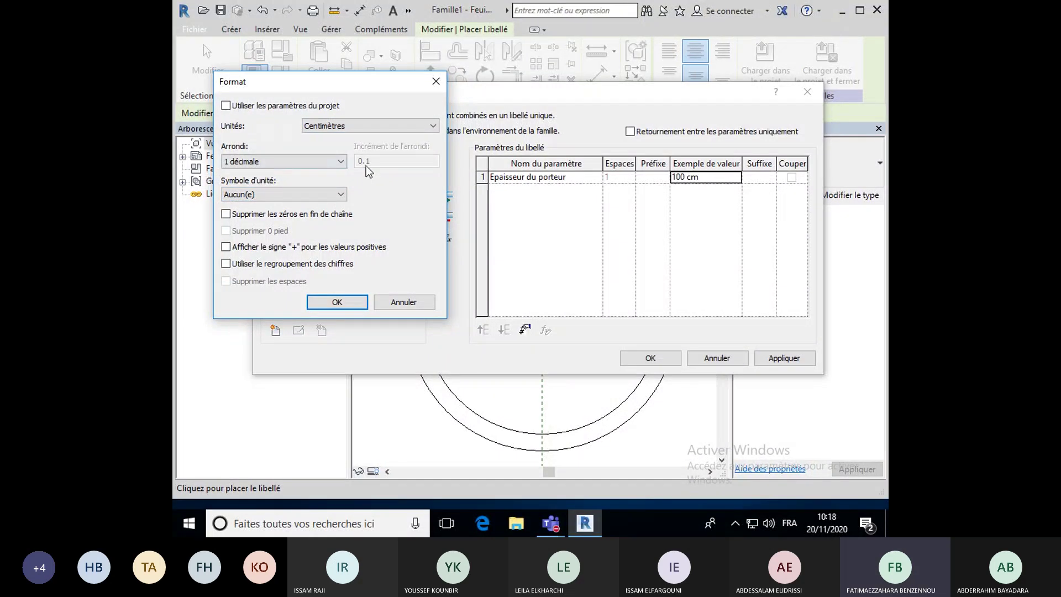
left_click(337, 160)
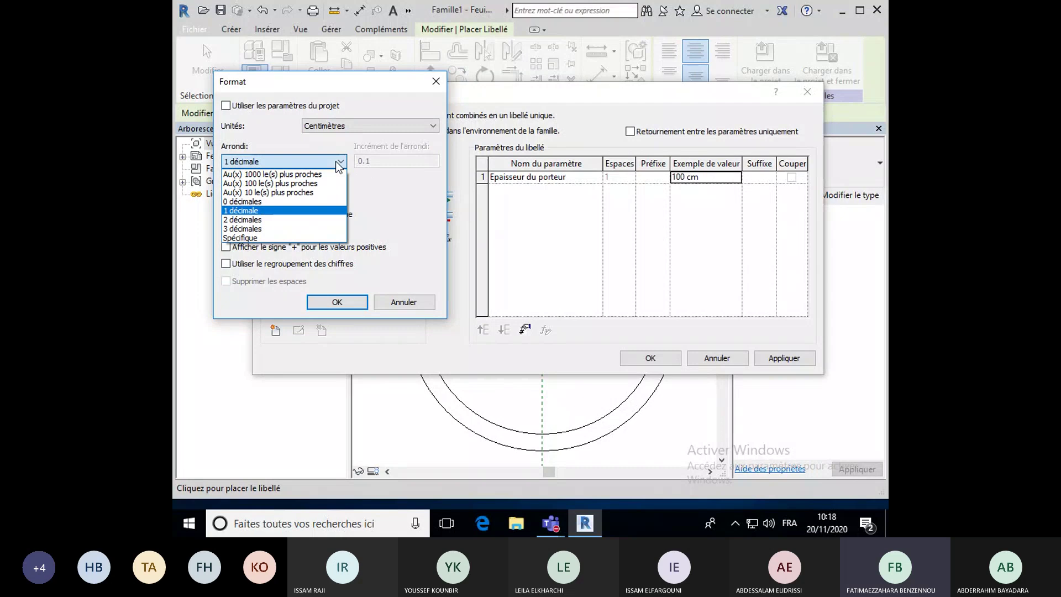
left_click(296, 202)
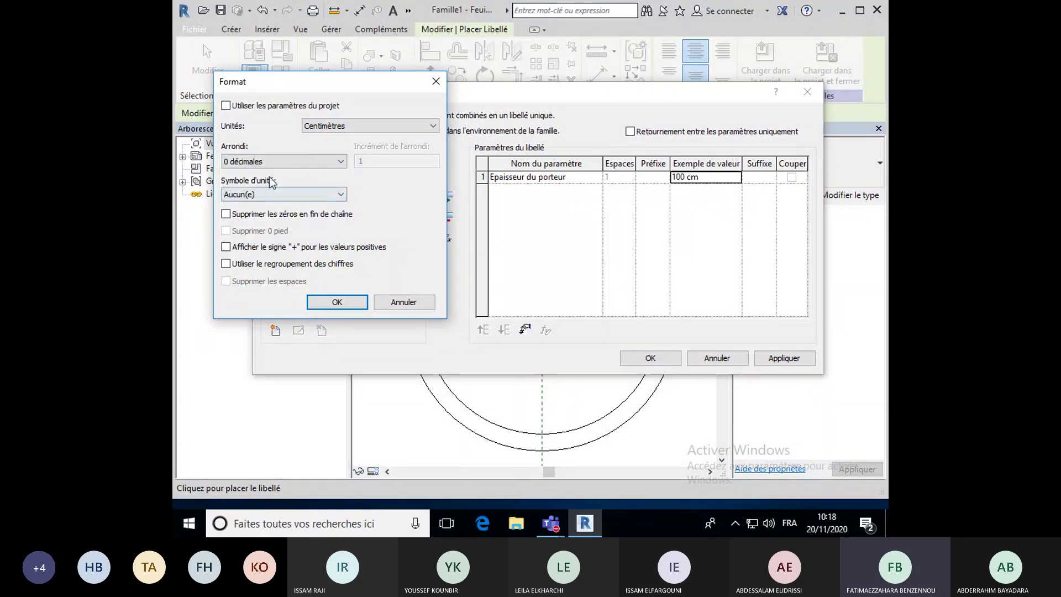
left_click(281, 194)
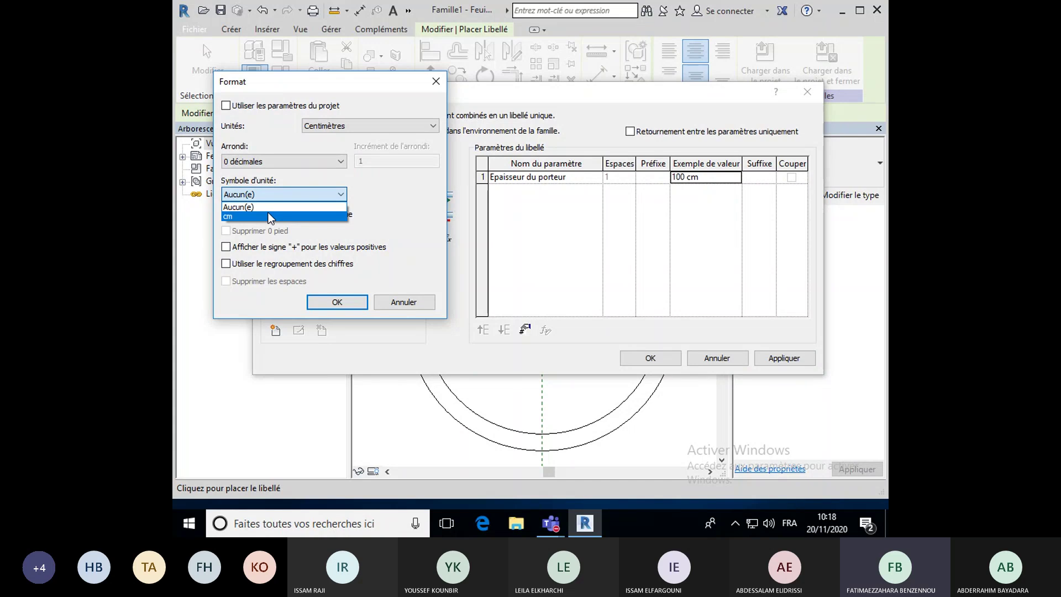
left_click(267, 212)
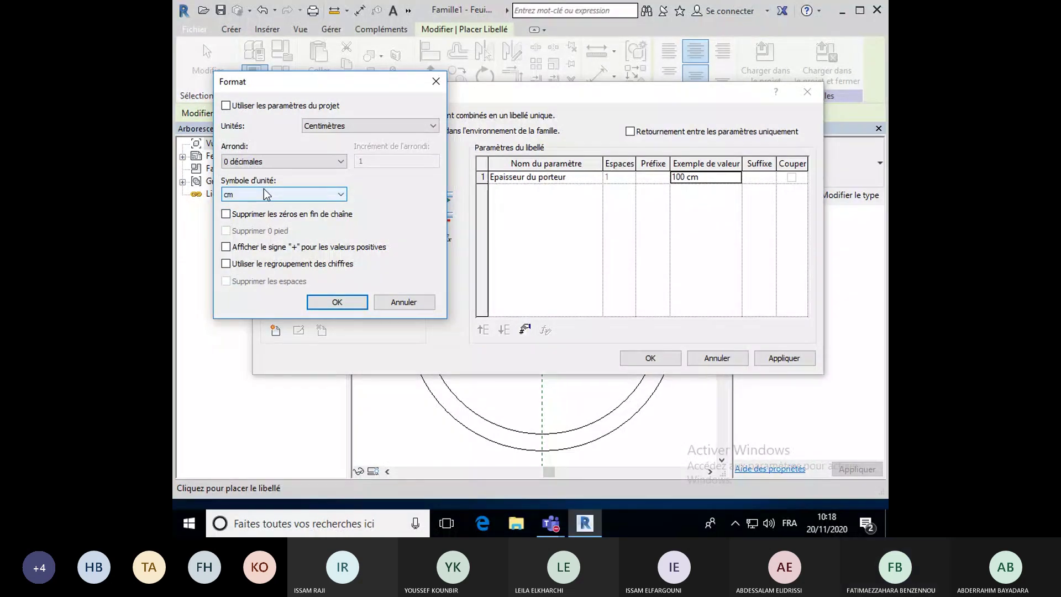
left_click(330, 303)
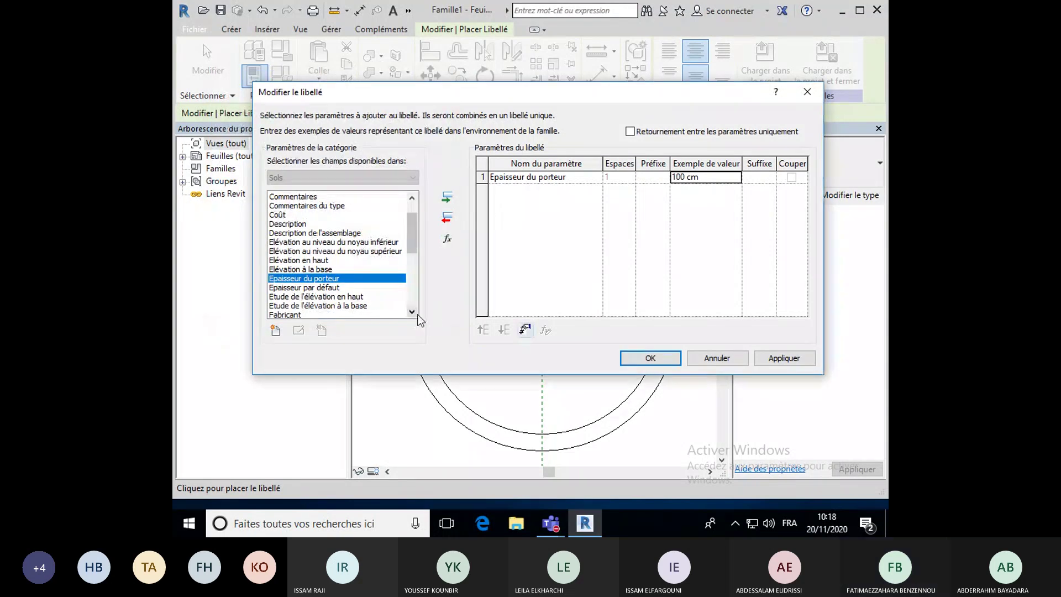
left_click(657, 356)
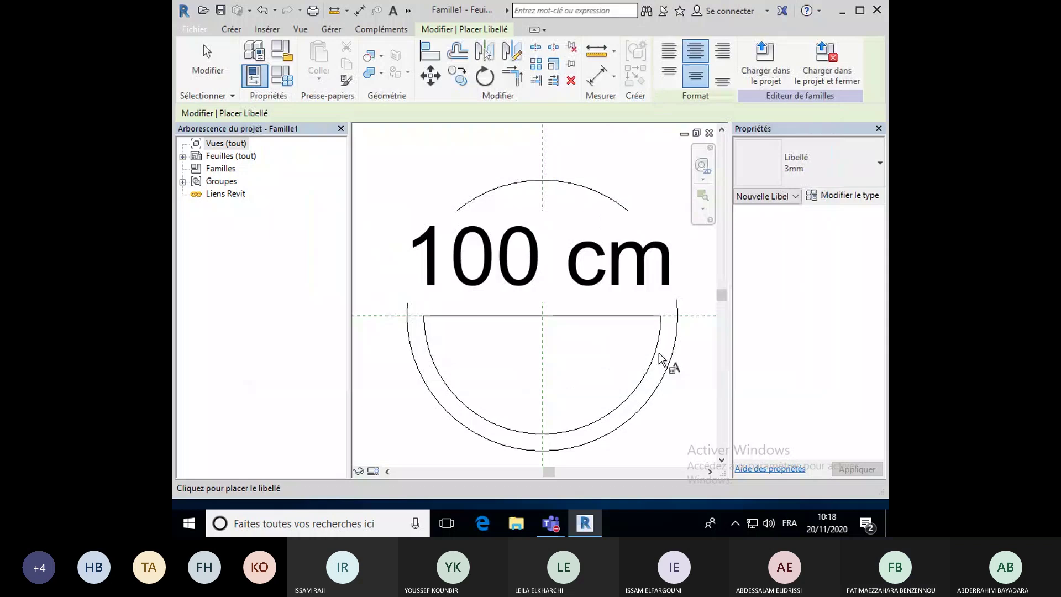
Place a label on the vertical reference plane in the lower semicircle and add the Elévation en haut parameter to it.
scroll(608, 312, "down", 2)
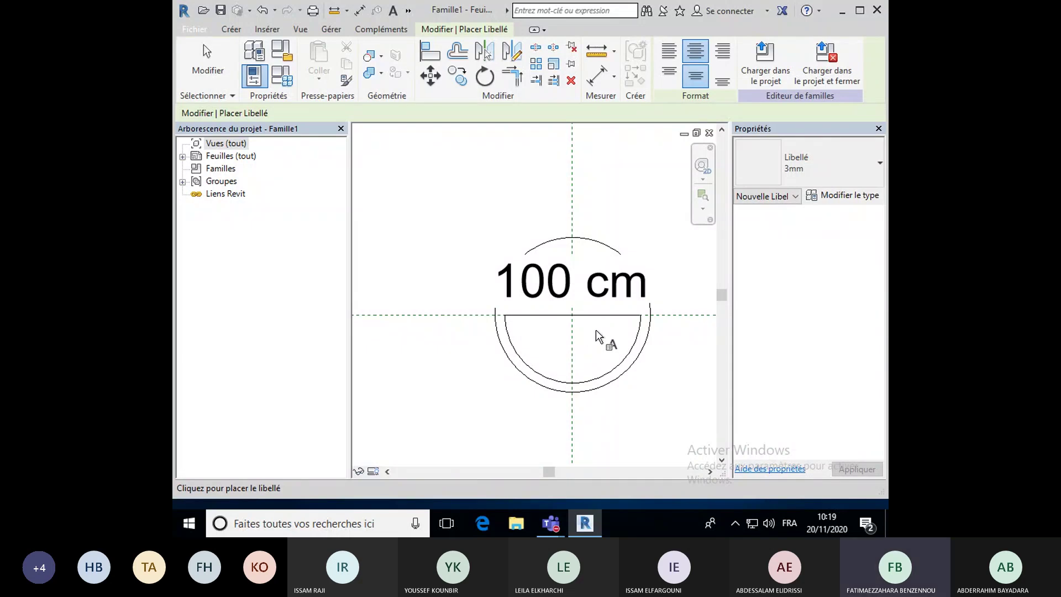
middle_click_drag(597, 347, 554, 326)
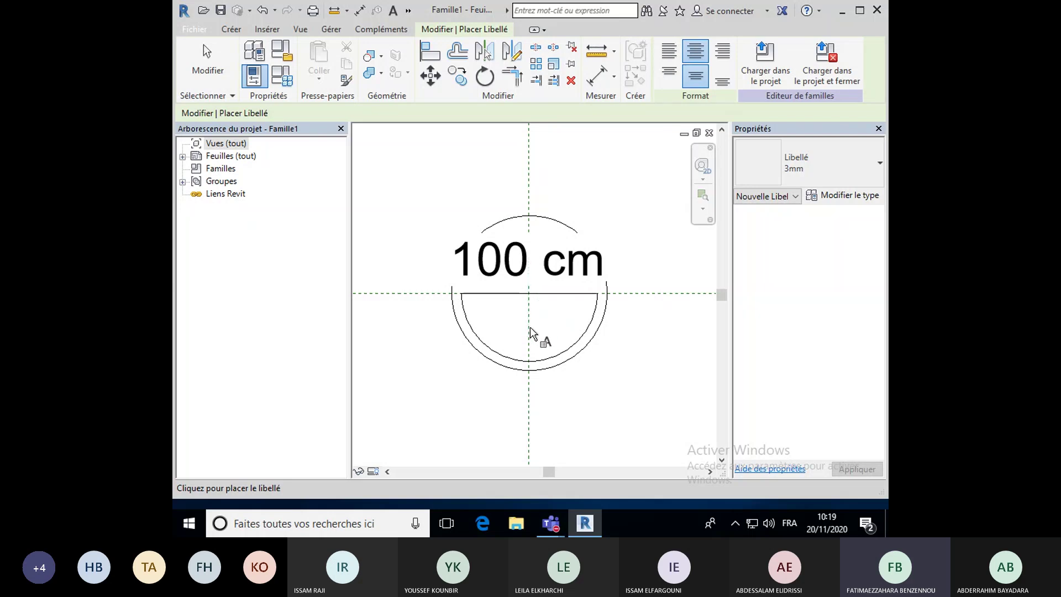
left_click(530, 331)
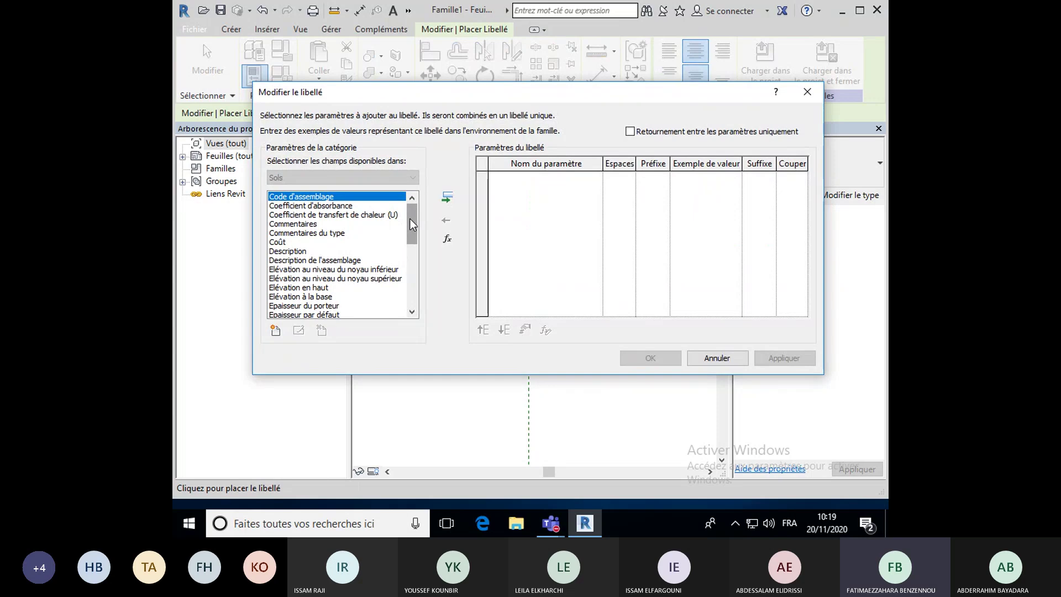
left_click(305, 289)
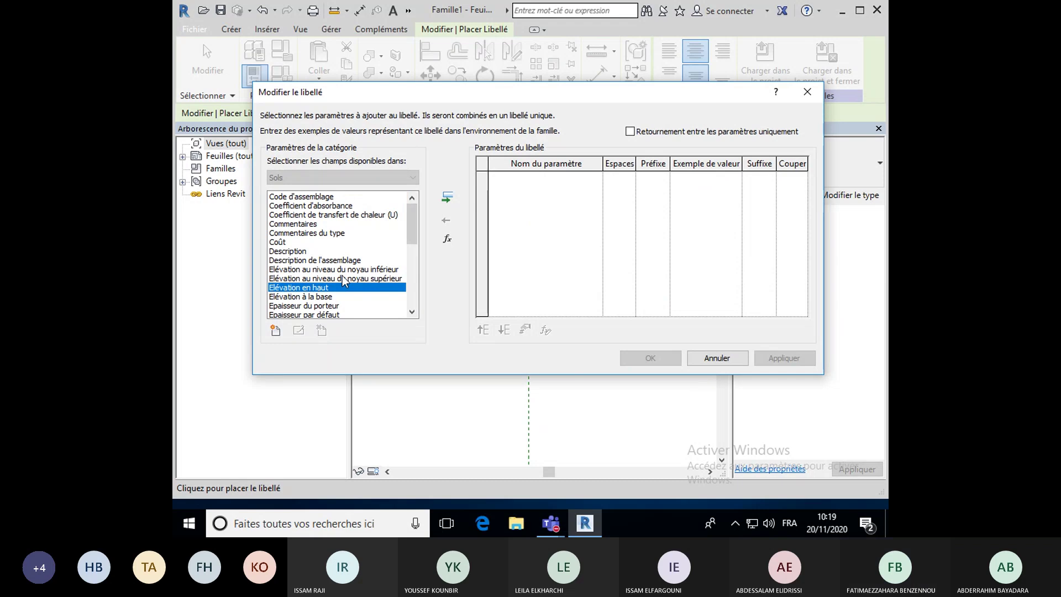
left_click(448, 198)
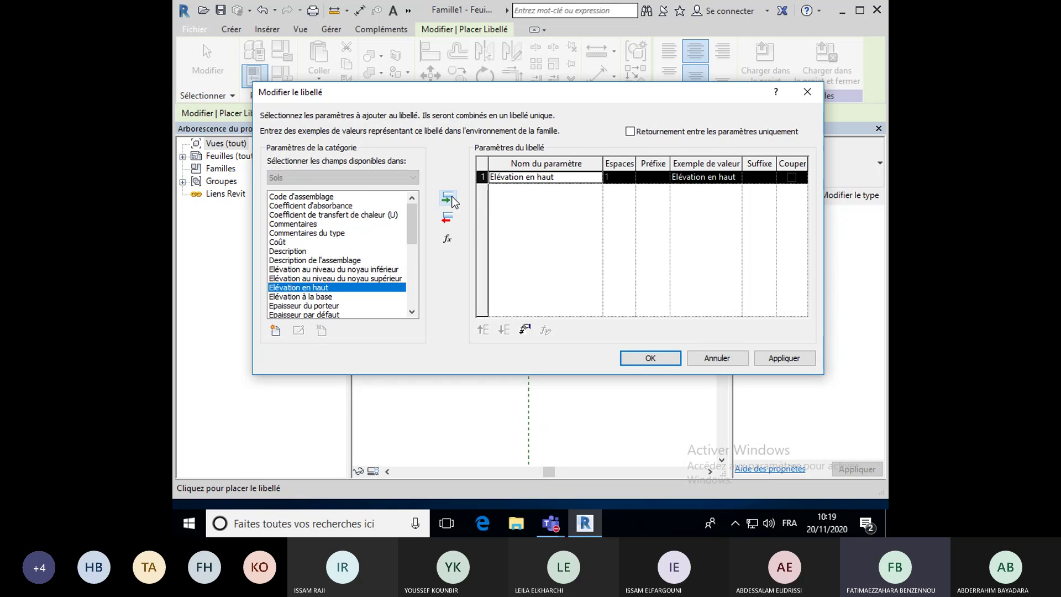
Set the sample value of the Elévation en haut parameter to +5.
left_click(722, 177)
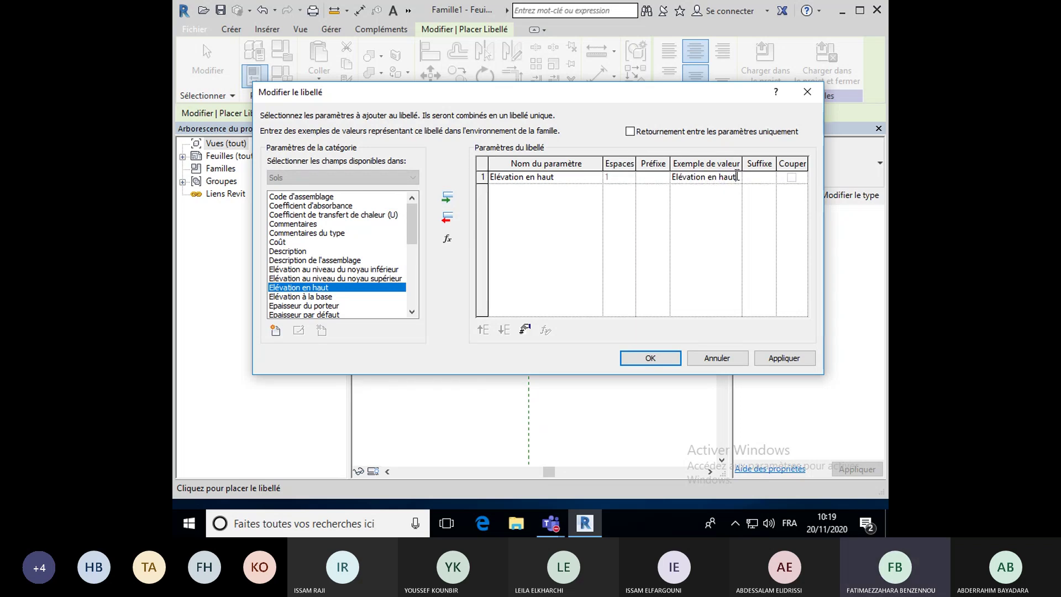
left_click_drag(737, 176, 668, 175)
left_click(676, 177)
type("+5")
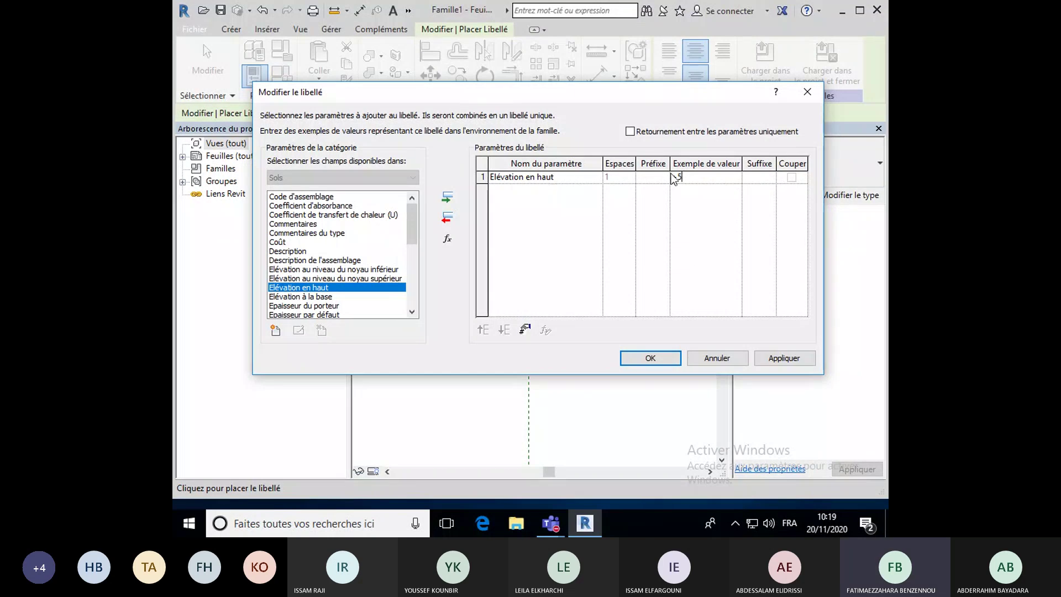
Override the project format of the elevation parameter with Mètres and 0 décimales, accept the label and end label placement.
left_click(525, 331)
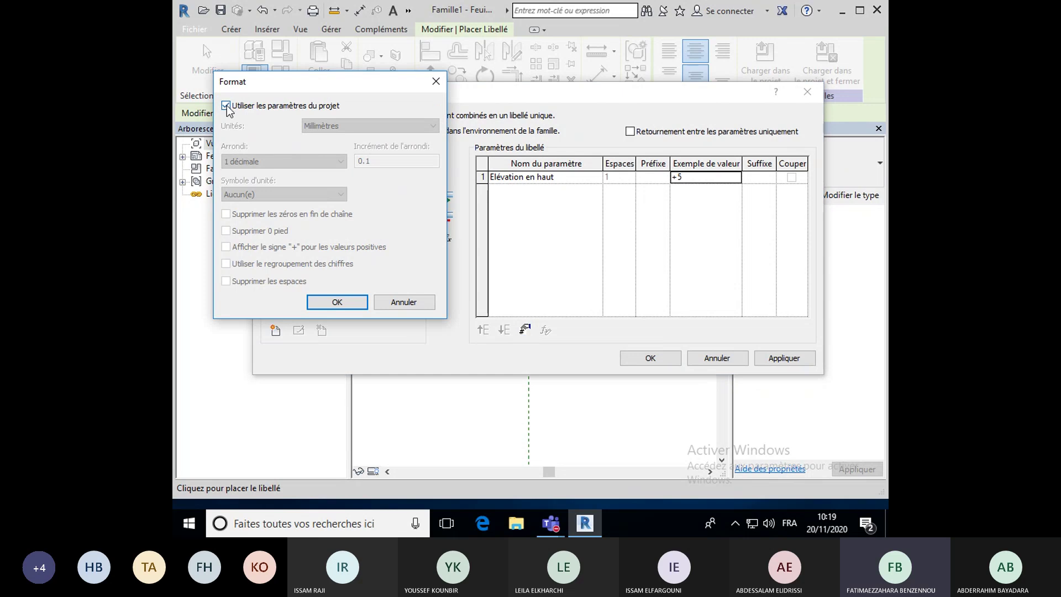
left_click(226, 105)
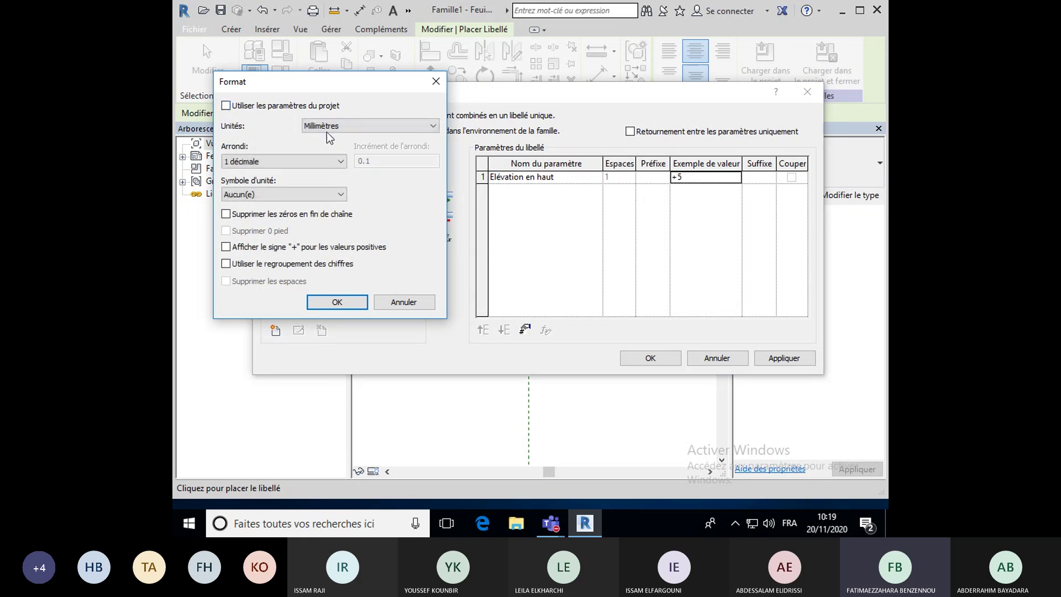
left_click(352, 126)
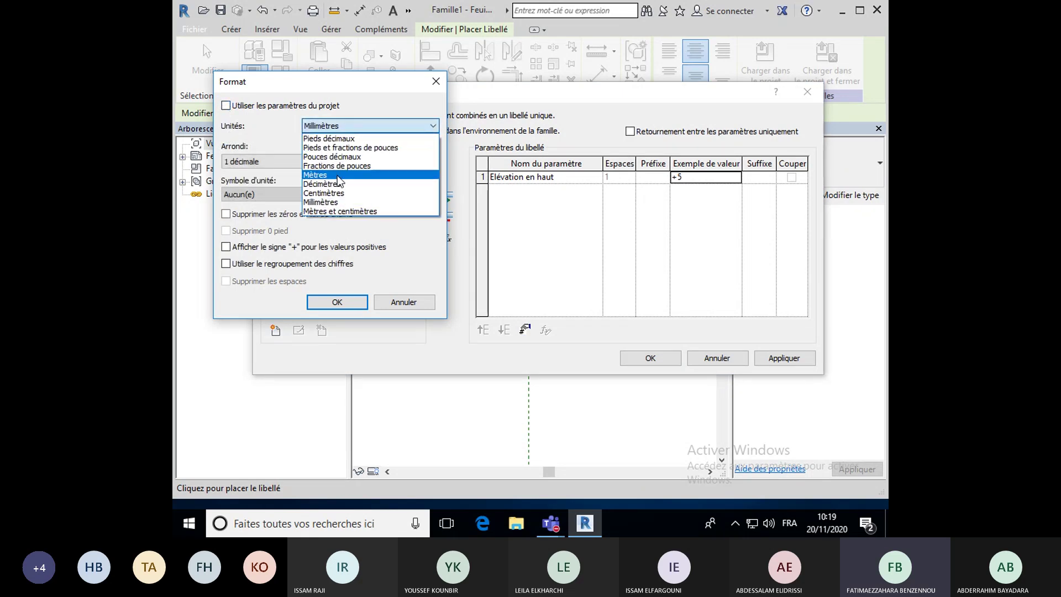
left_click(327, 175)
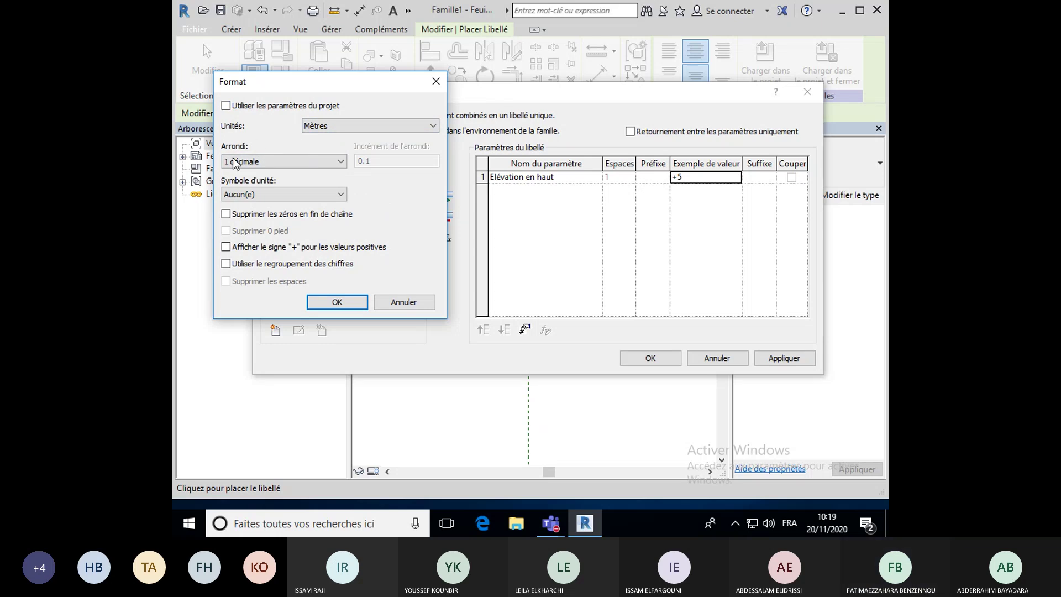
left_click(323, 162)
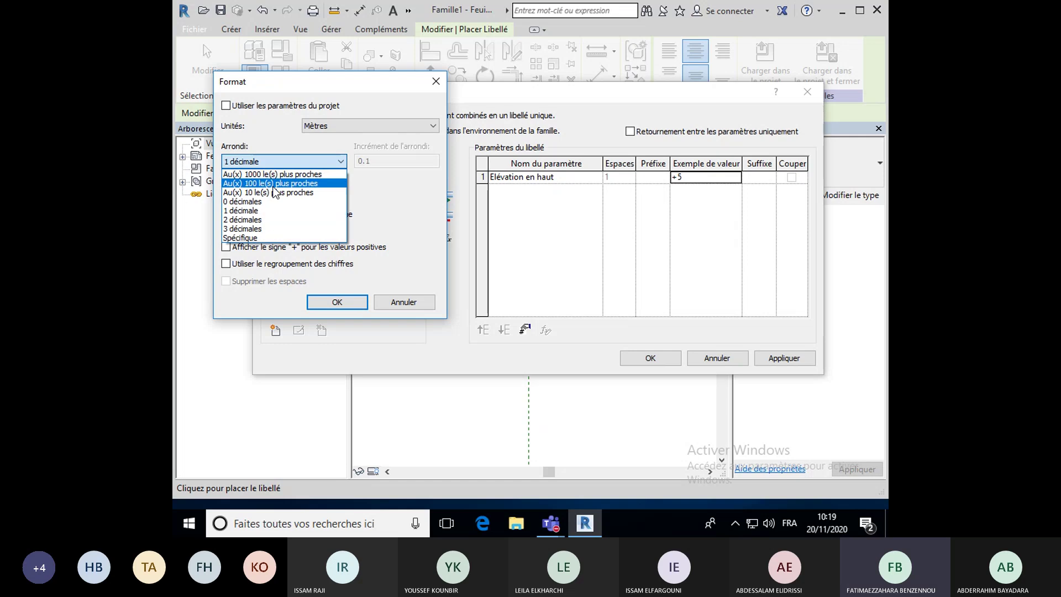
left_click(274, 194)
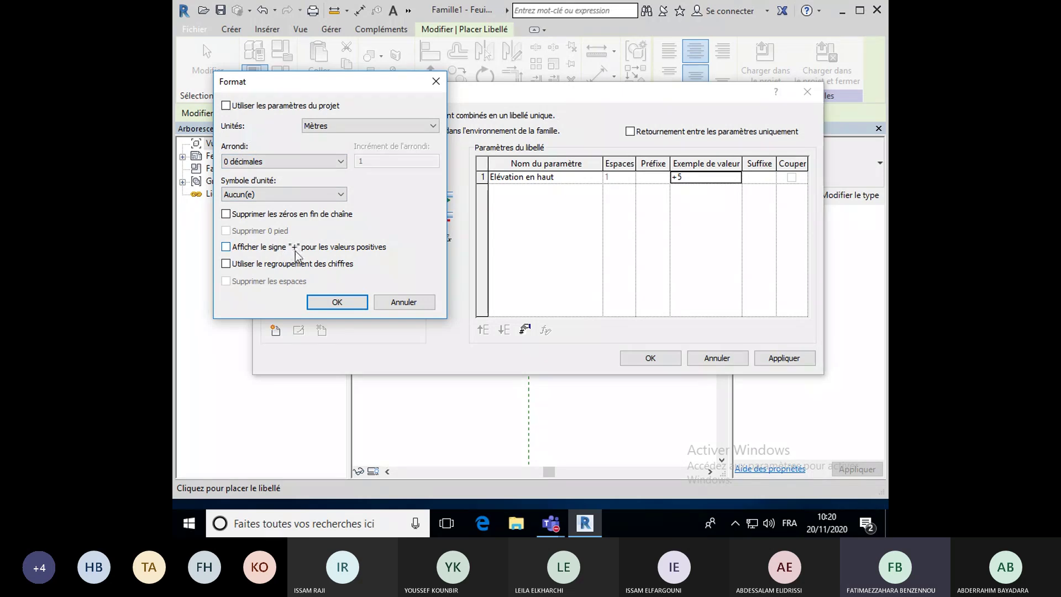
left_click(338, 302)
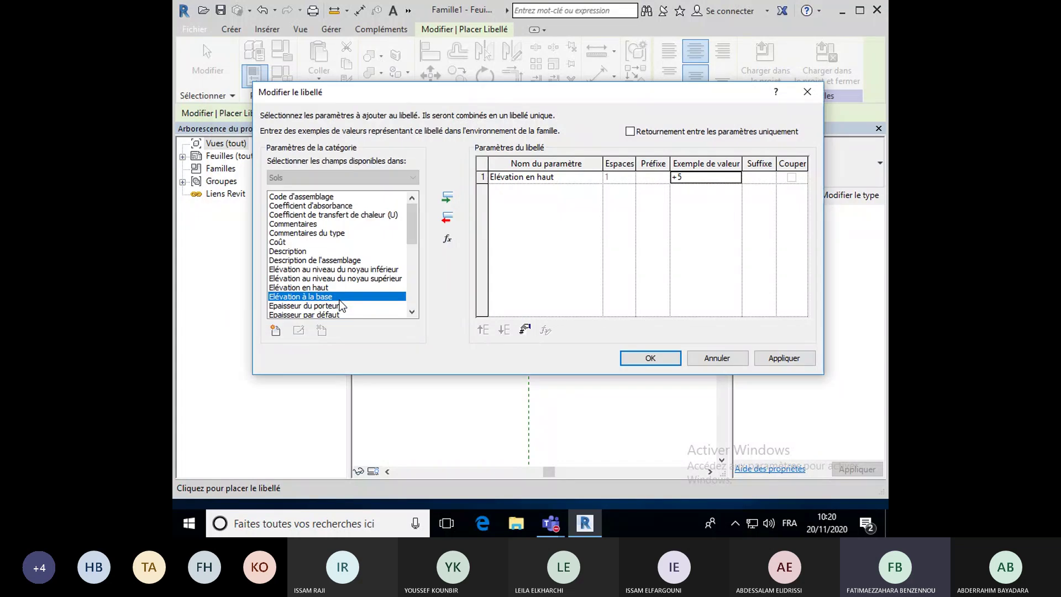
left_click(644, 358)
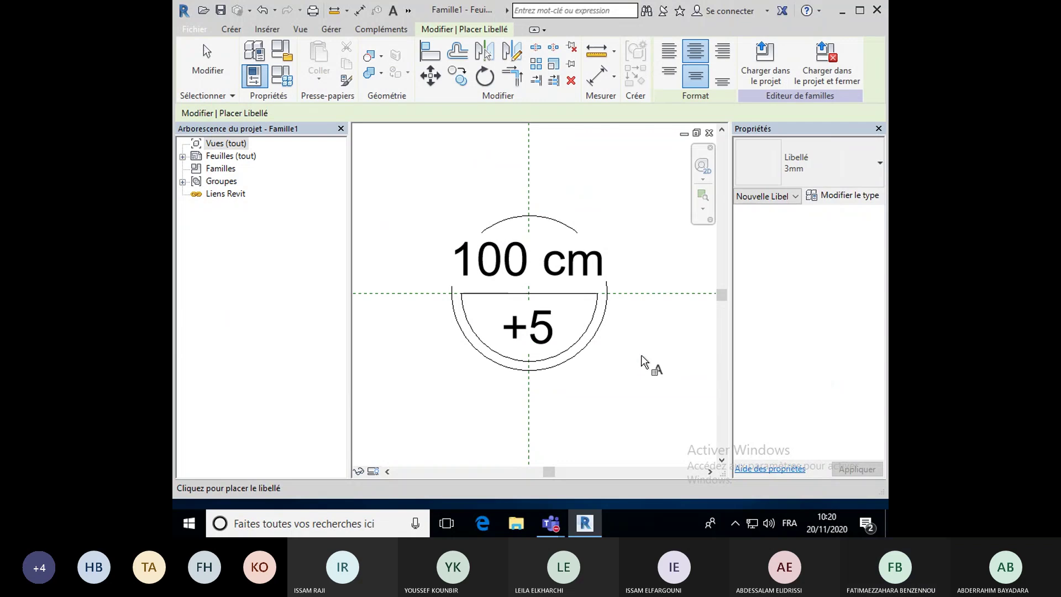
scroll(644, 361, "down", 1)
key("Escape")
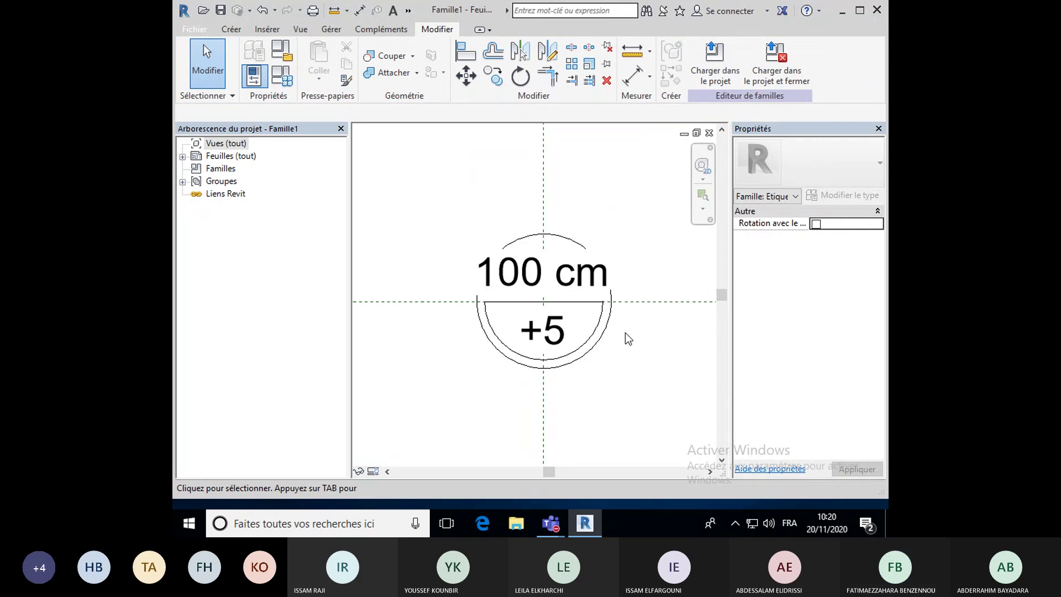
Narrow the text boxes of the 100 cm and +5 labels to slightly wider than the circle.
left_click(539, 277)
scroll(539, 277, "down", 2)
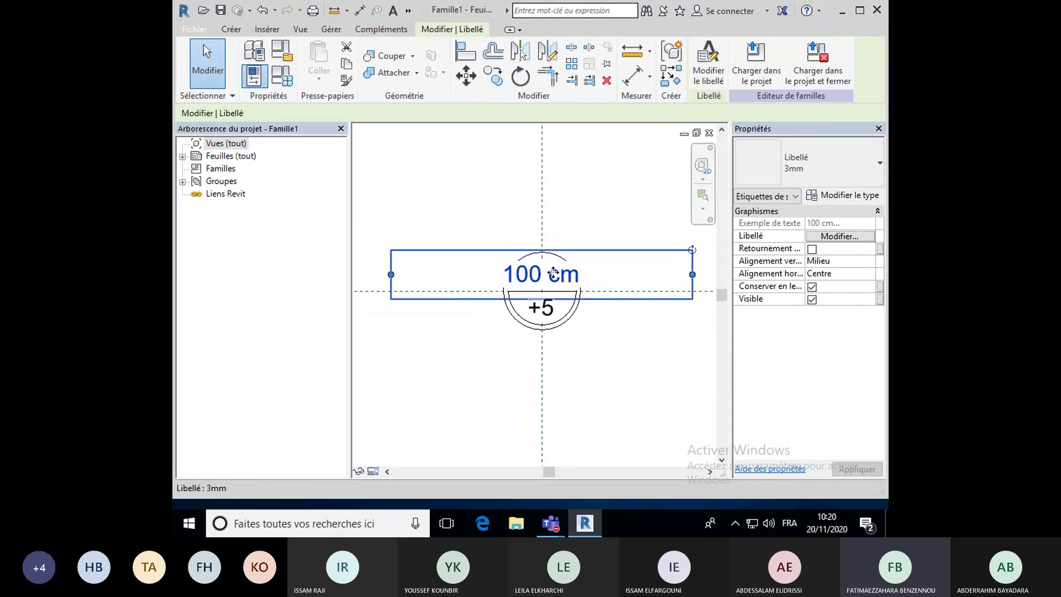
left_click_drag(693, 275, 596, 275)
left_click(603, 270)
left_click(580, 276)
left_click(540, 319)
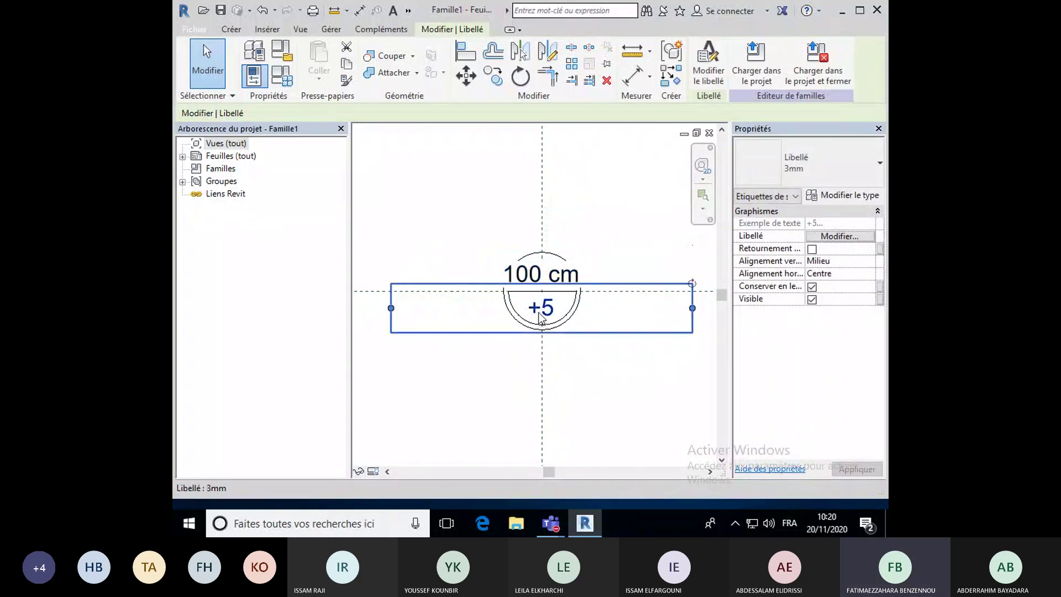
left_click_drag(690, 308, 584, 308)
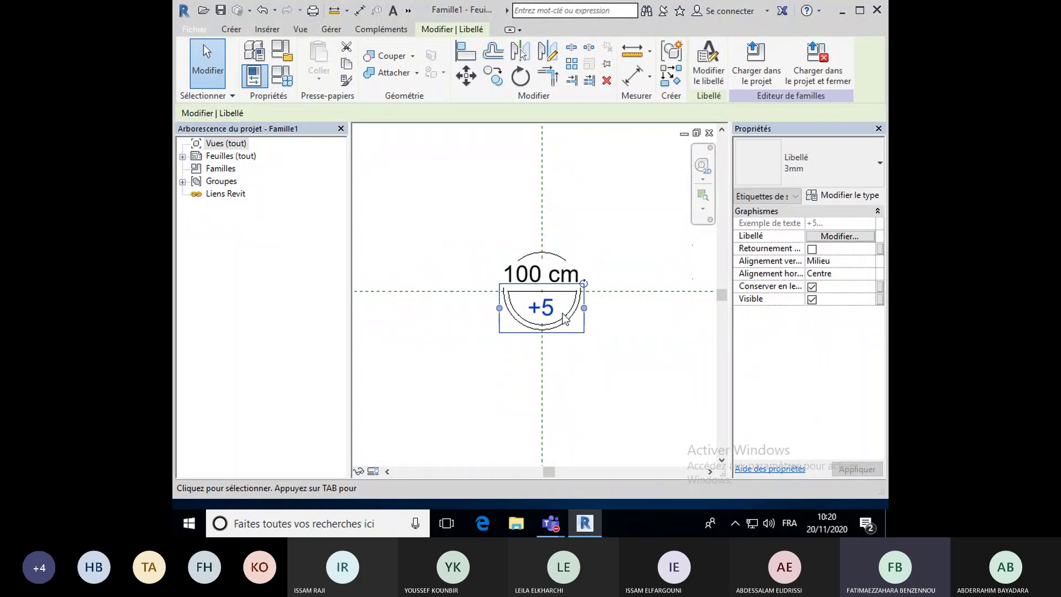
left_click(609, 233)
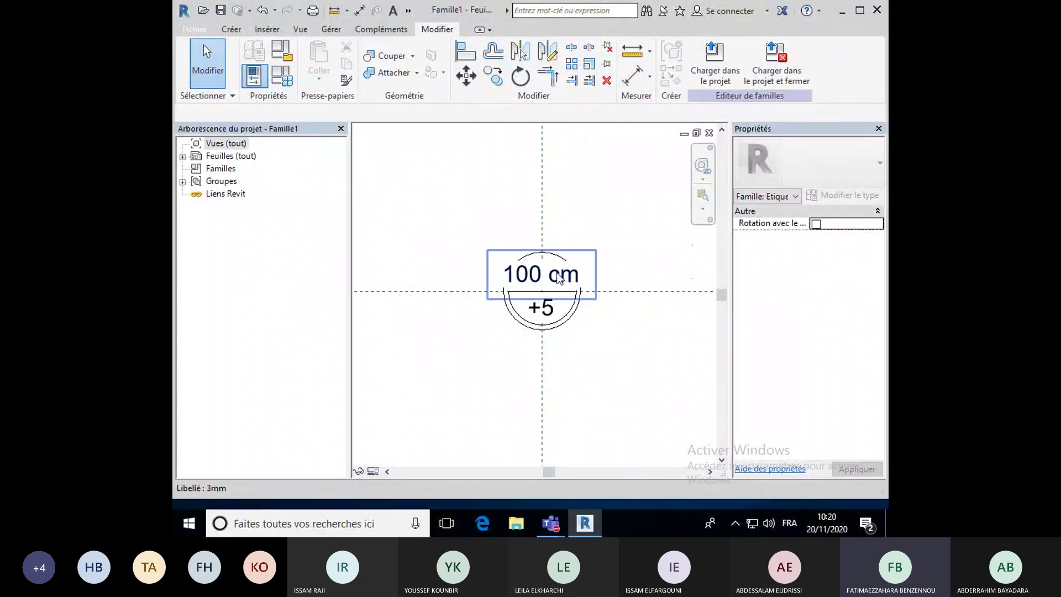
Duplicate the 100 cm label's 3mm type under the name 2.5 mm.
left_click(559, 278)
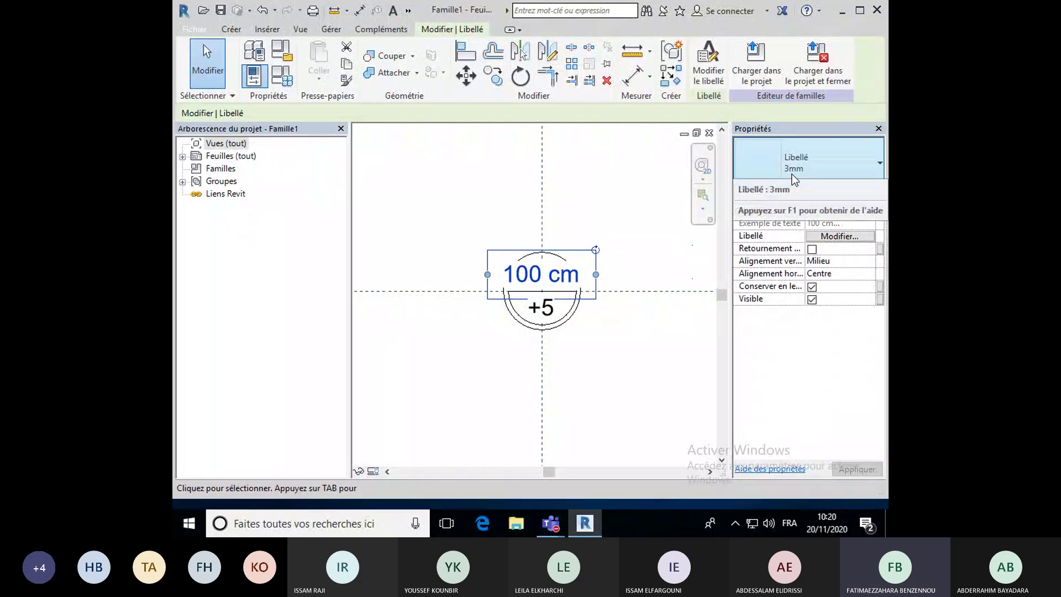
left_click(878, 167)
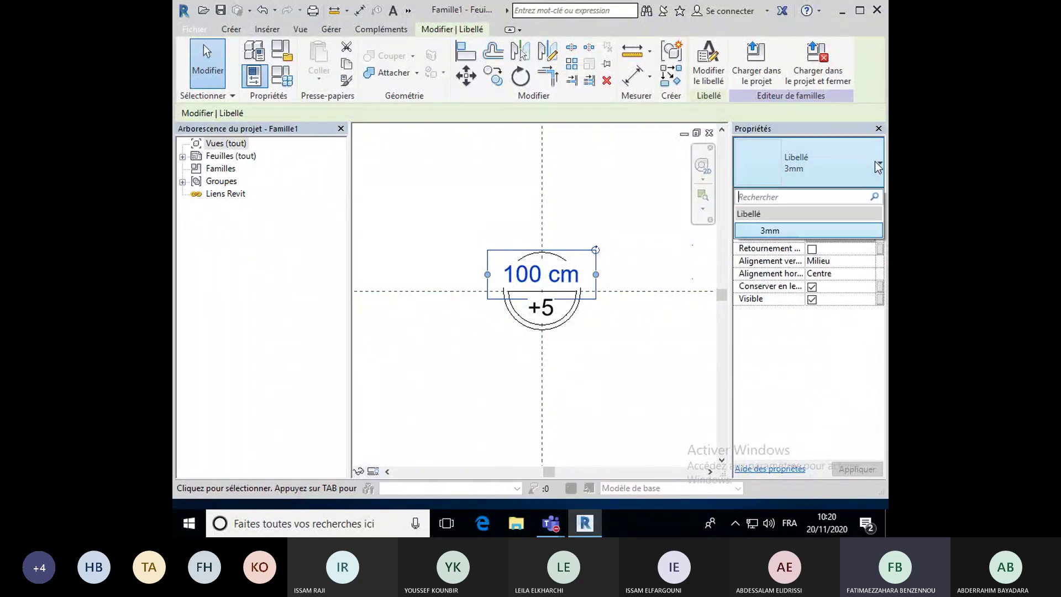
left_click(810, 226)
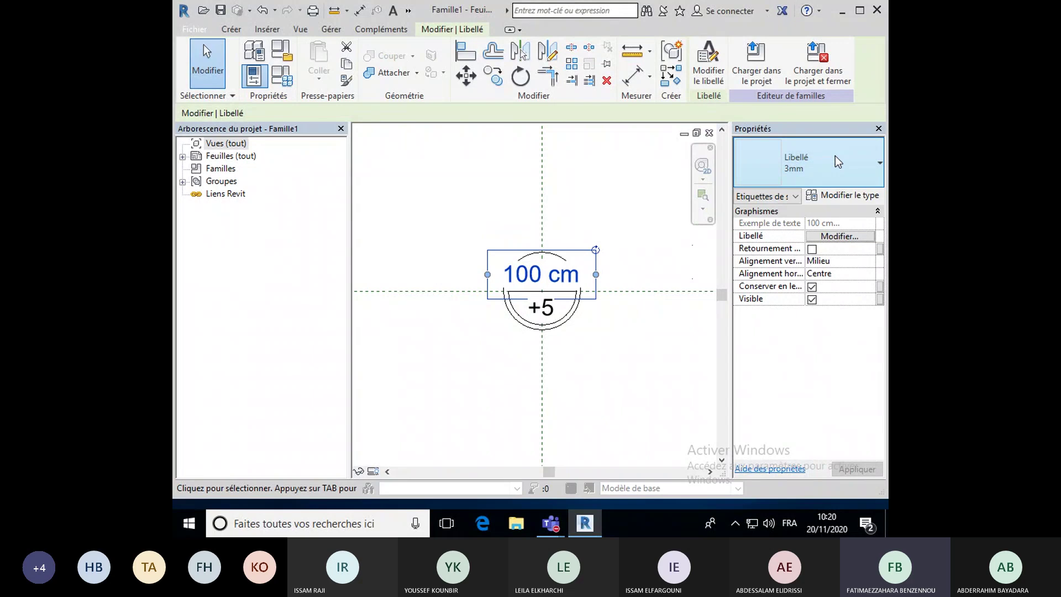
left_click(848, 198)
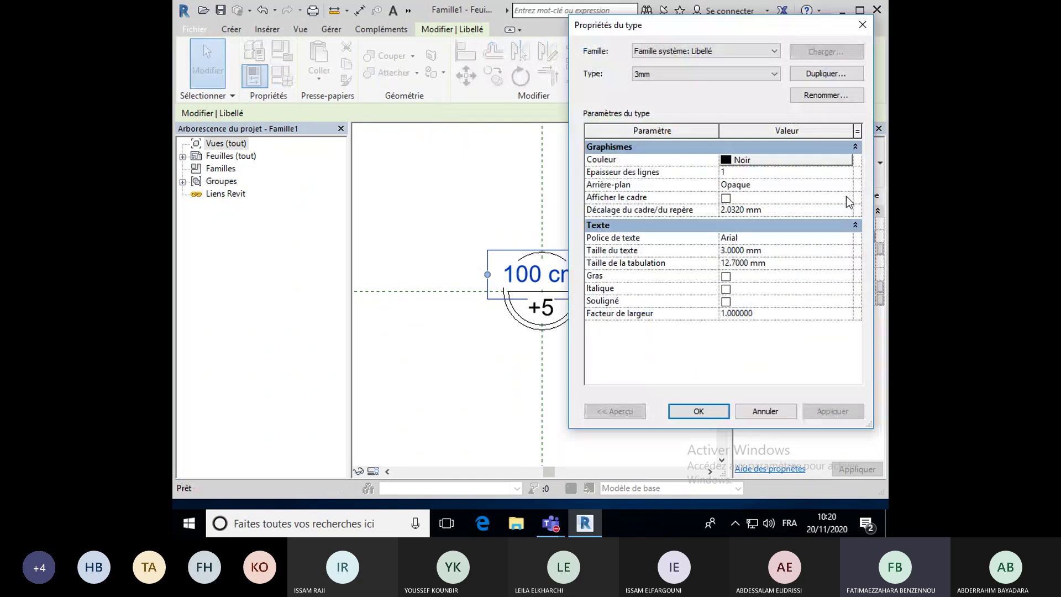
left_click(817, 74)
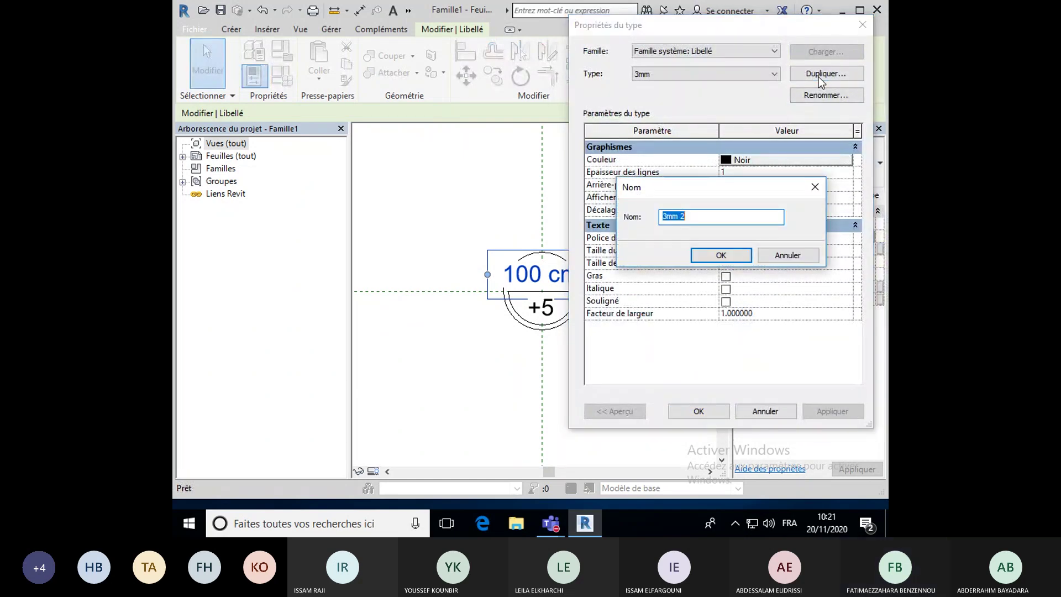
left_click(748, 216)
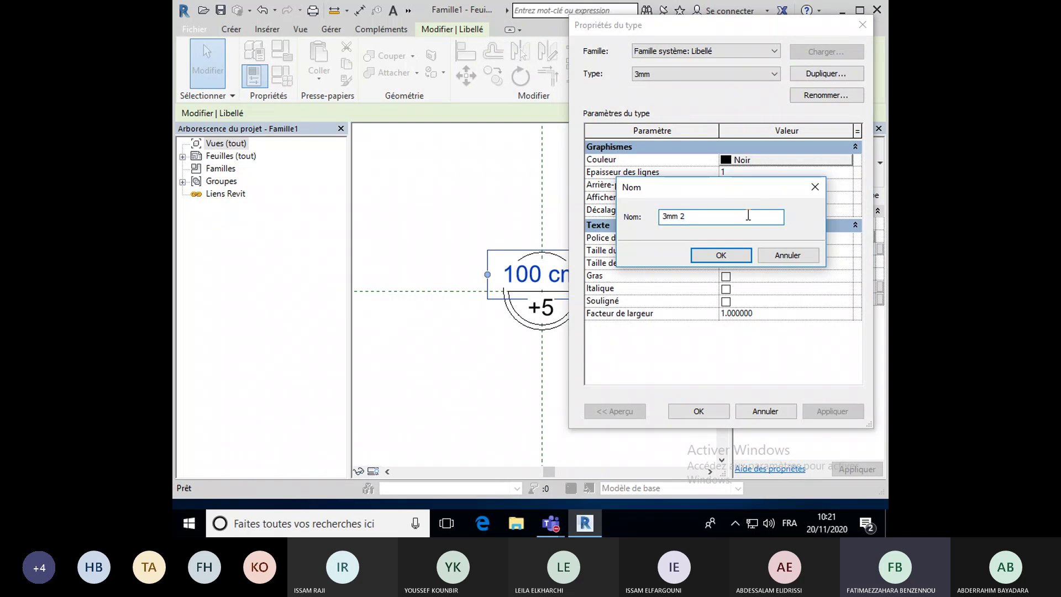
key("BackSpace")
key("BackSpace")
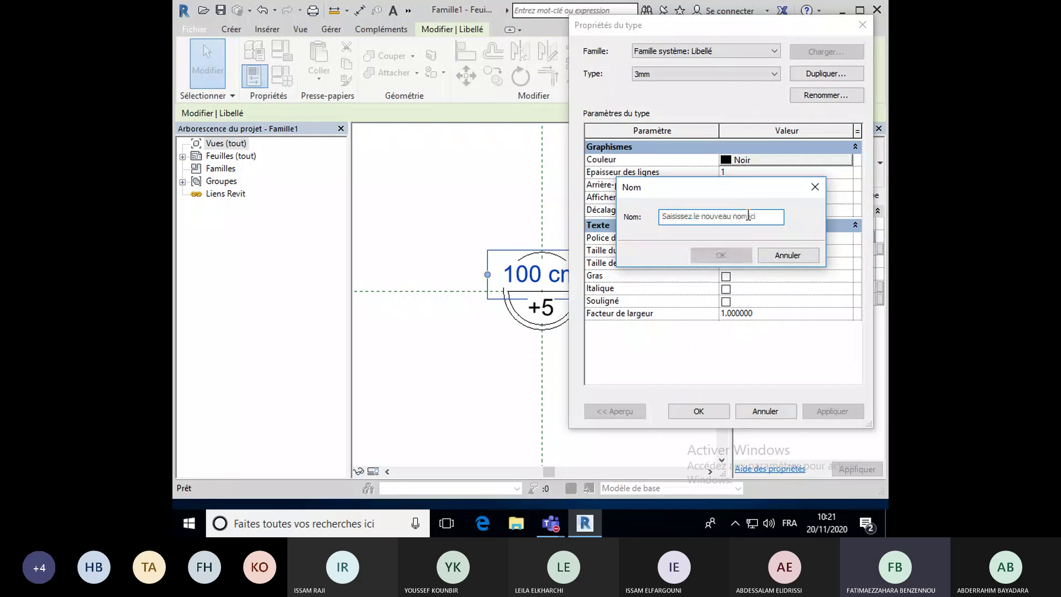
type("2")
key("BackSpace")
type("2")
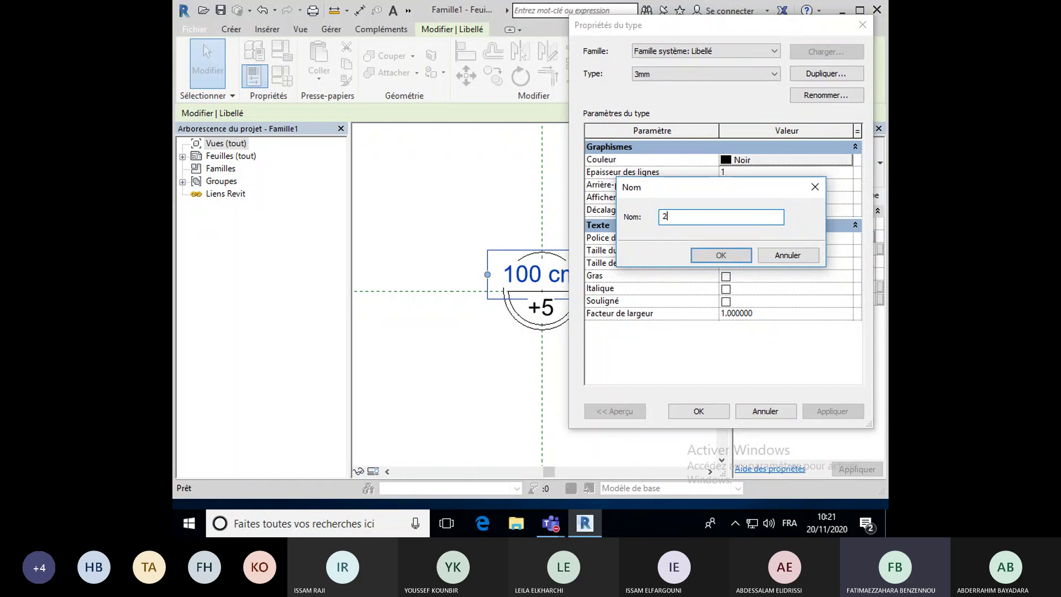
type(".5 mm")
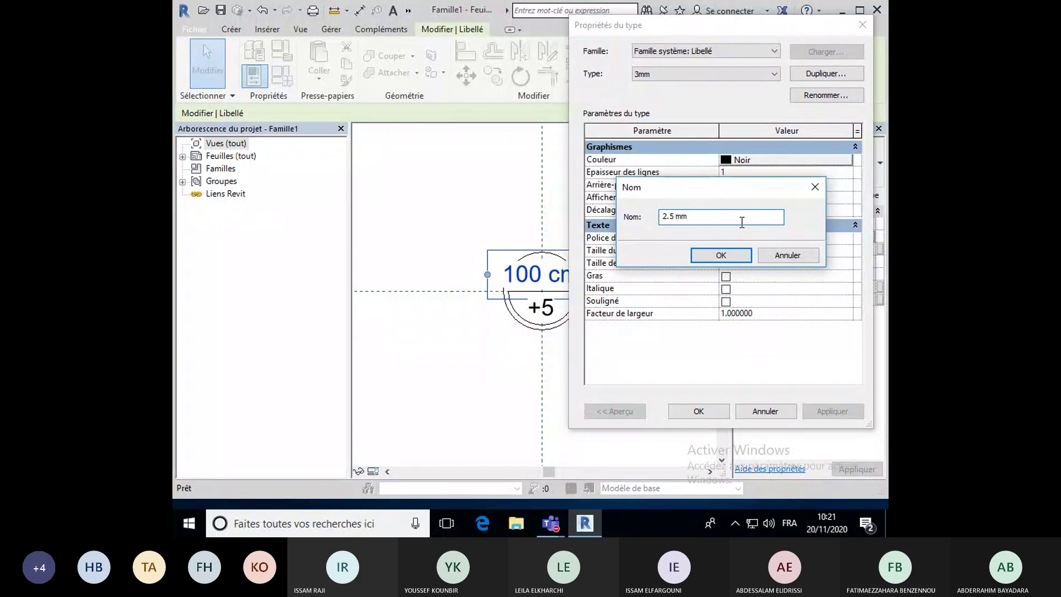
left_click(721, 255)
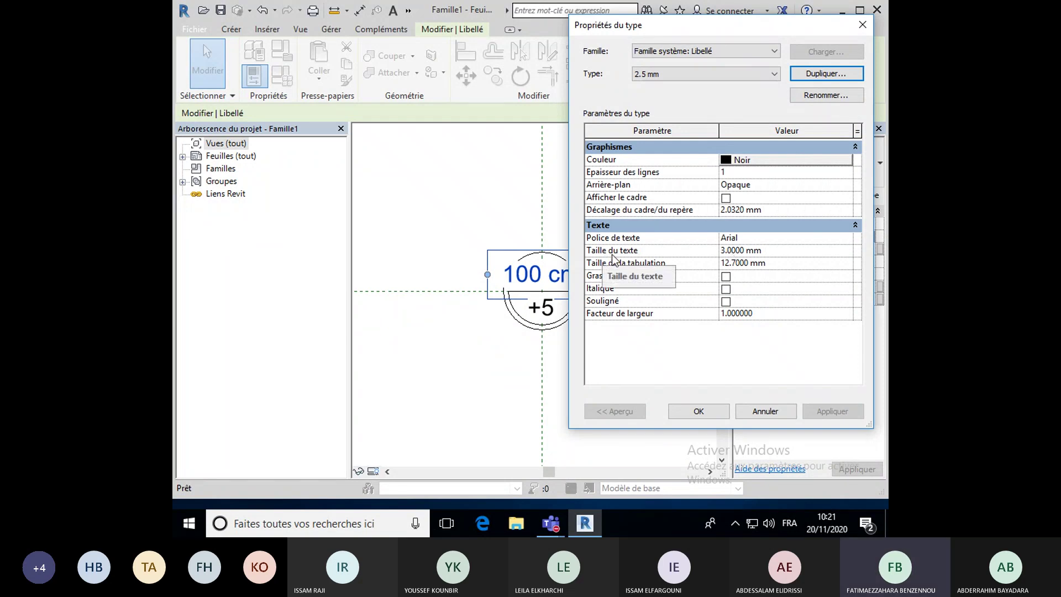
Set the new label type's Taille du texte to 2.5 mm and move the 100 cm label slightly down toward the dividing line.
left_click(728, 252)
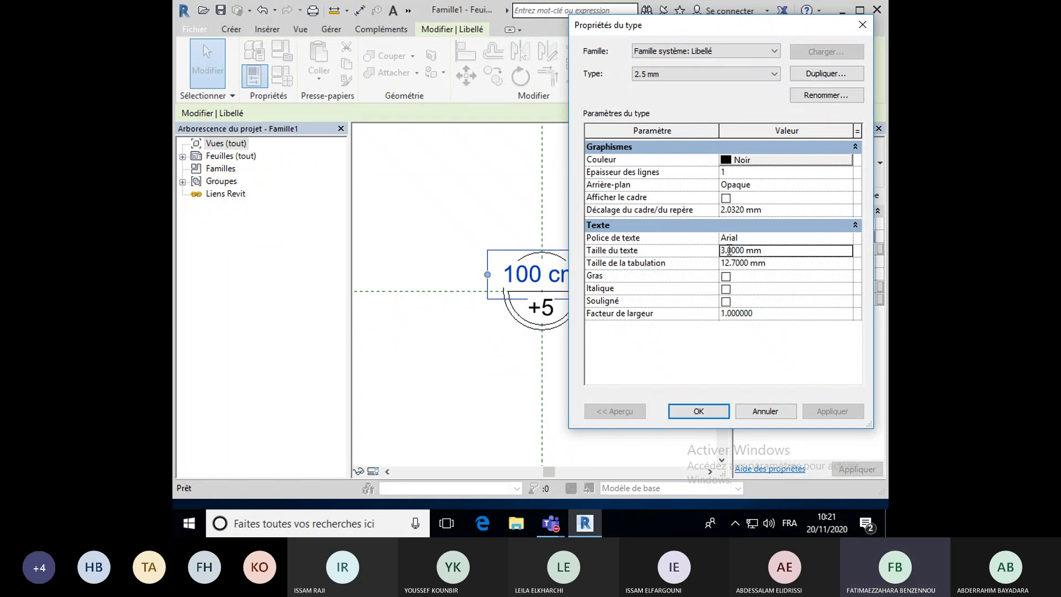
key("BackSpace")
key("Delete")
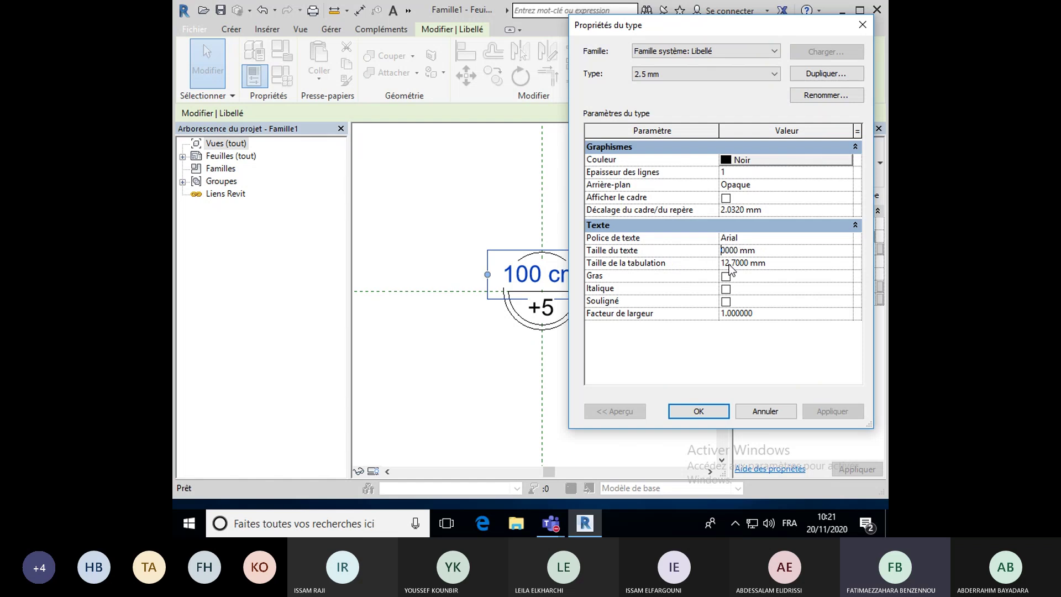
type("2.5")
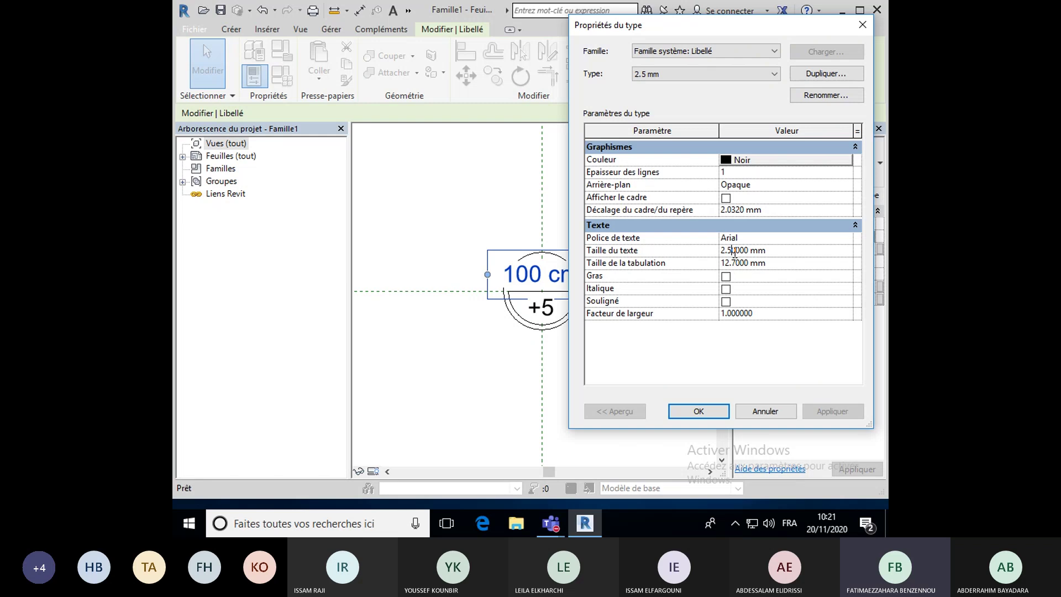
left_click(711, 413)
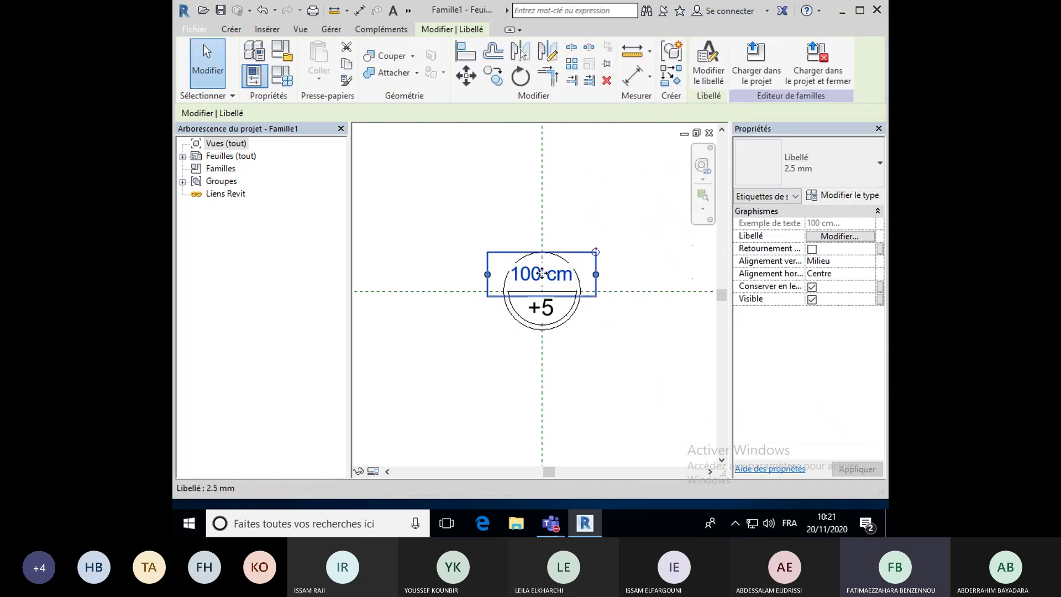
left_click_drag(542, 273, 543, 282)
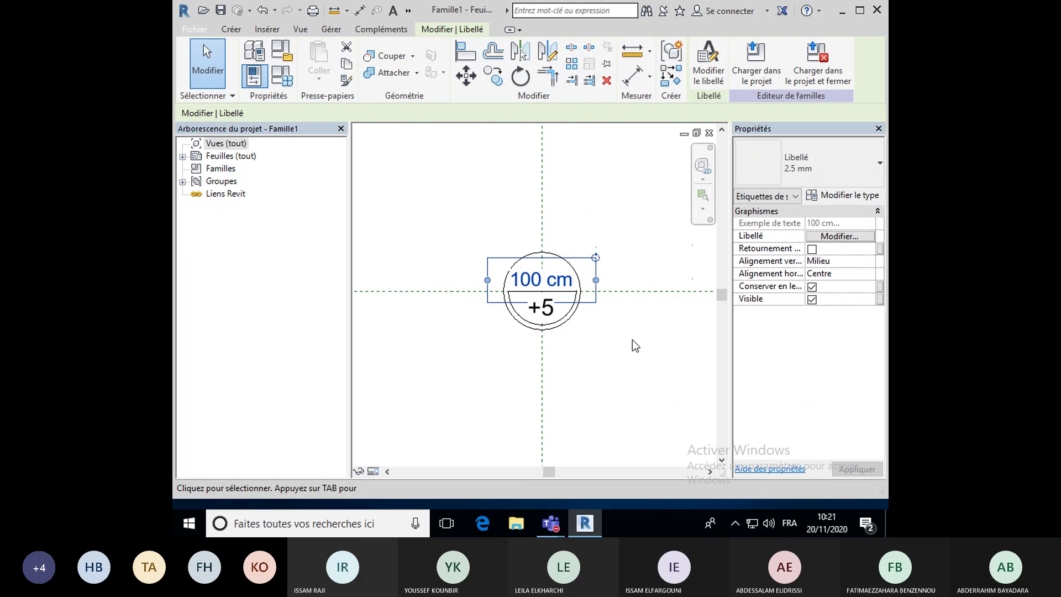
Narrow the 100 cm label's text box so it extends only slightly beyond the circle on both sides.
scroll(538, 273, "up", 1)
scroll(538, 273, "up", 2)
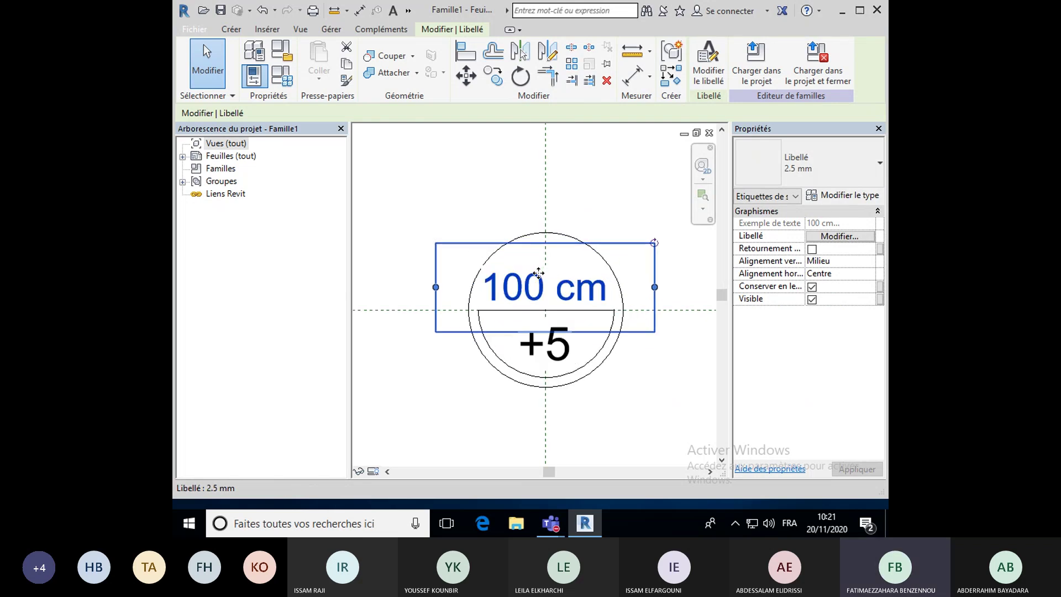
left_click_drag(537, 299, 533, 301)
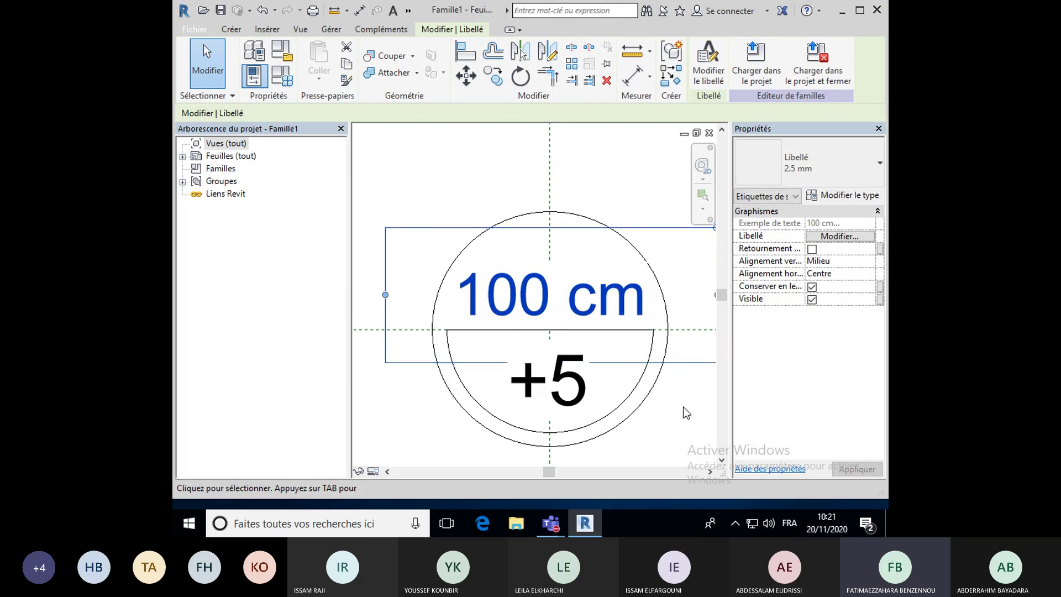
scroll(685, 410, "down", 1)
mouse_move(704, 326)
left_mouse_down()
mouse_move(671, 333)
mouse_move(686, 332)
left_mouse_up()
left_click(691, 336)
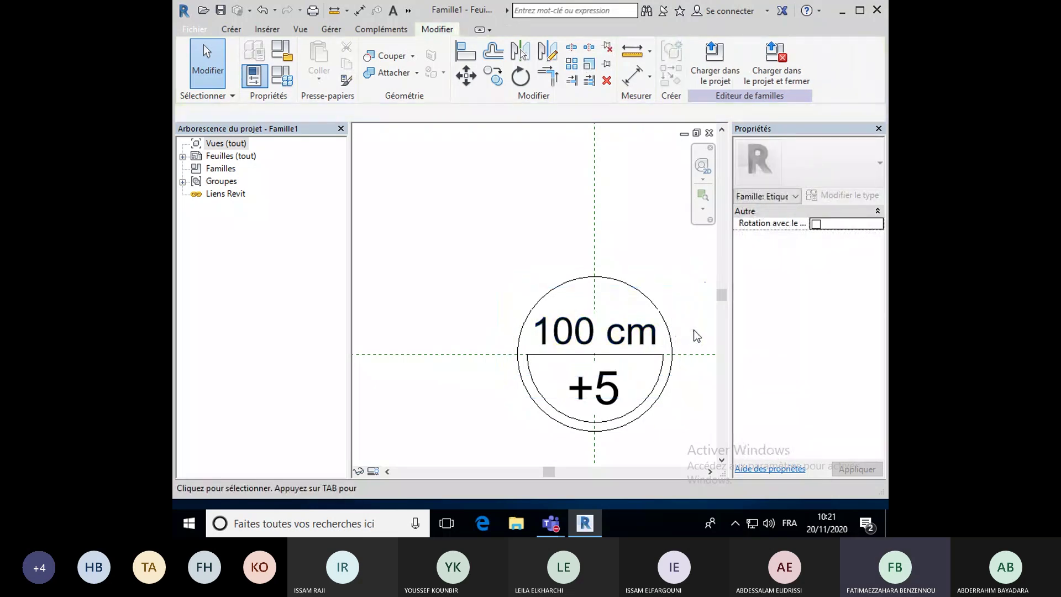
left_click(685, 333)
left_click_drag(685, 332, 688, 333)
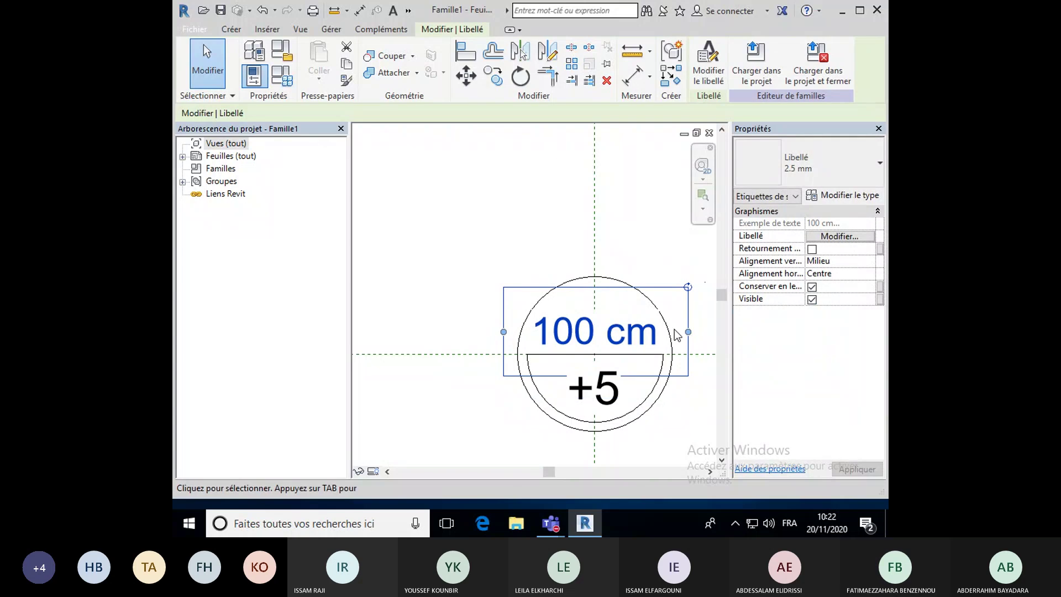
scroll(676, 416, "down", 2)
left_click(485, 277)
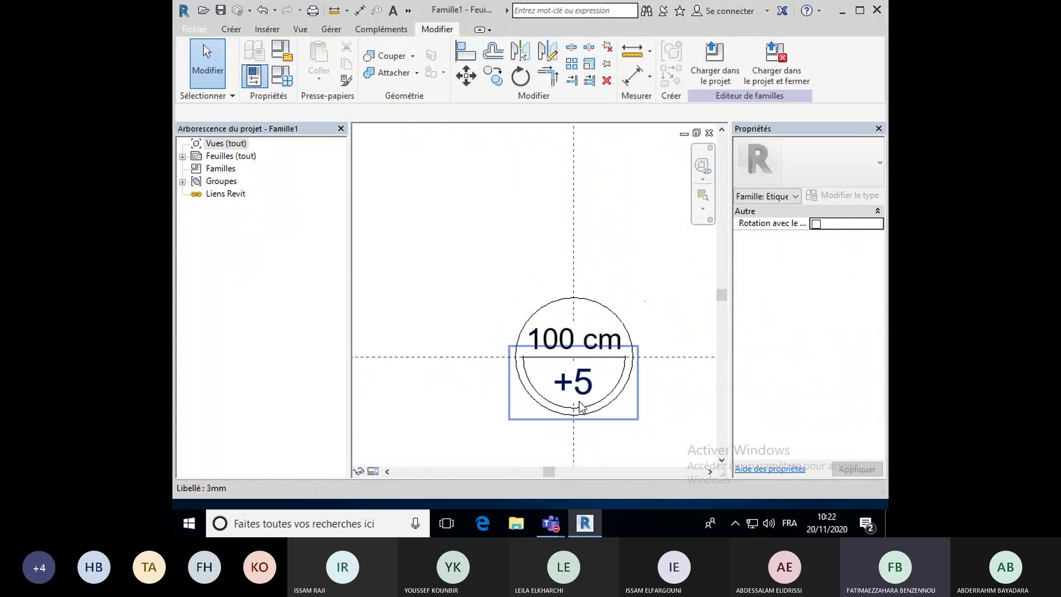
Change the +5 label's type to 2.5 mm.
left_click(584, 385)
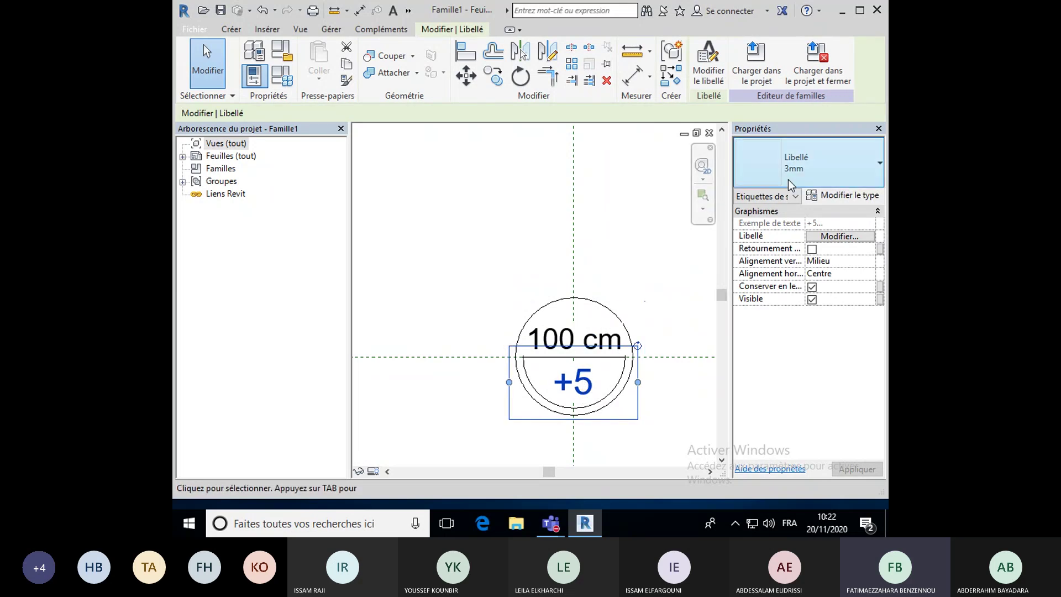
left_click(866, 167)
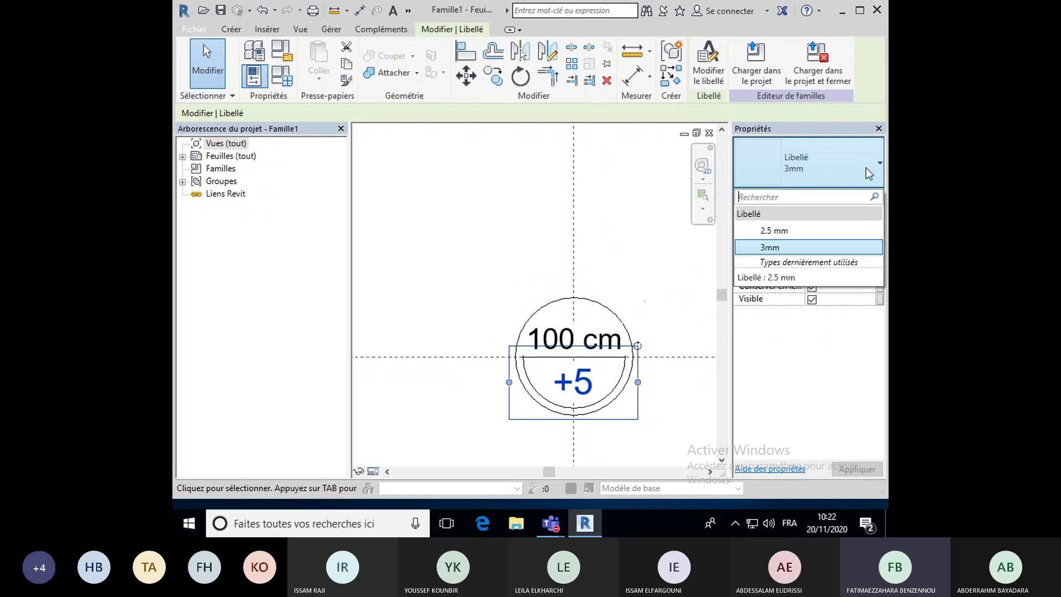
left_click(783, 231)
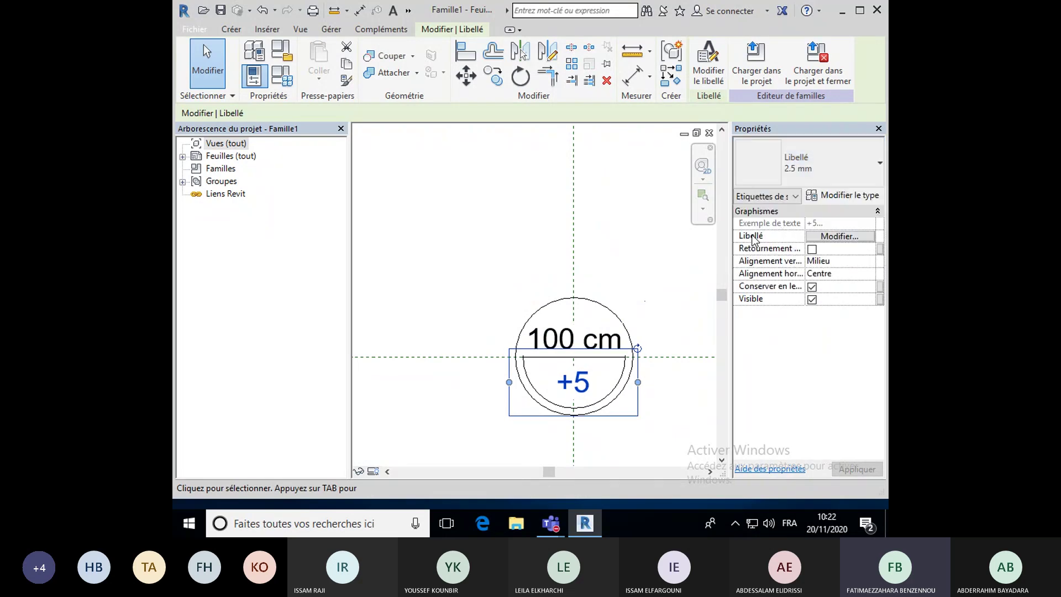
left_click(632, 259)
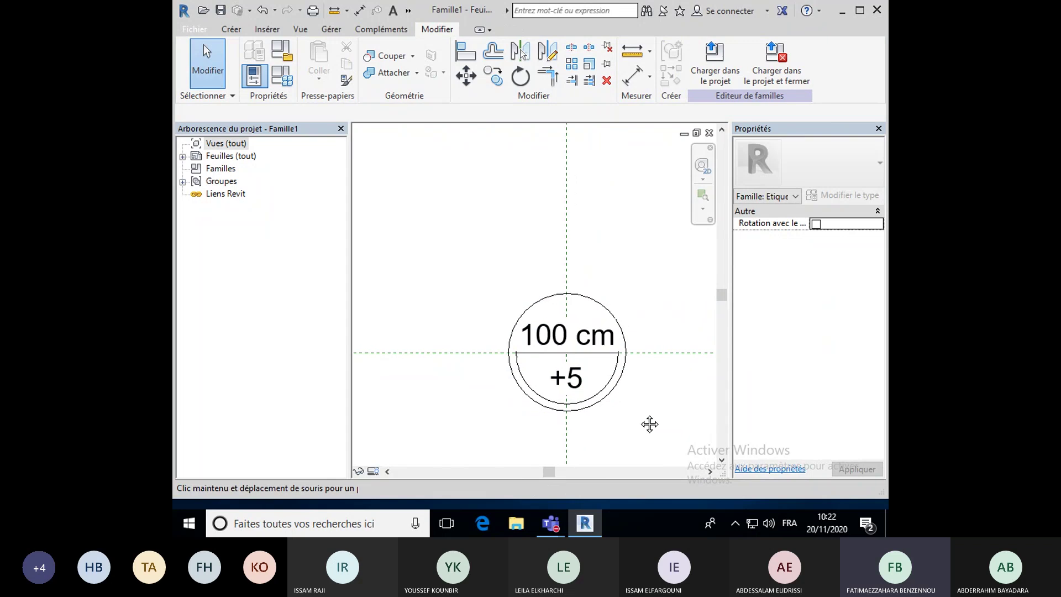
Load the finished floor tag family into Projet 1.rvt only.
middle_click_drag(649, 424, 594, 359)
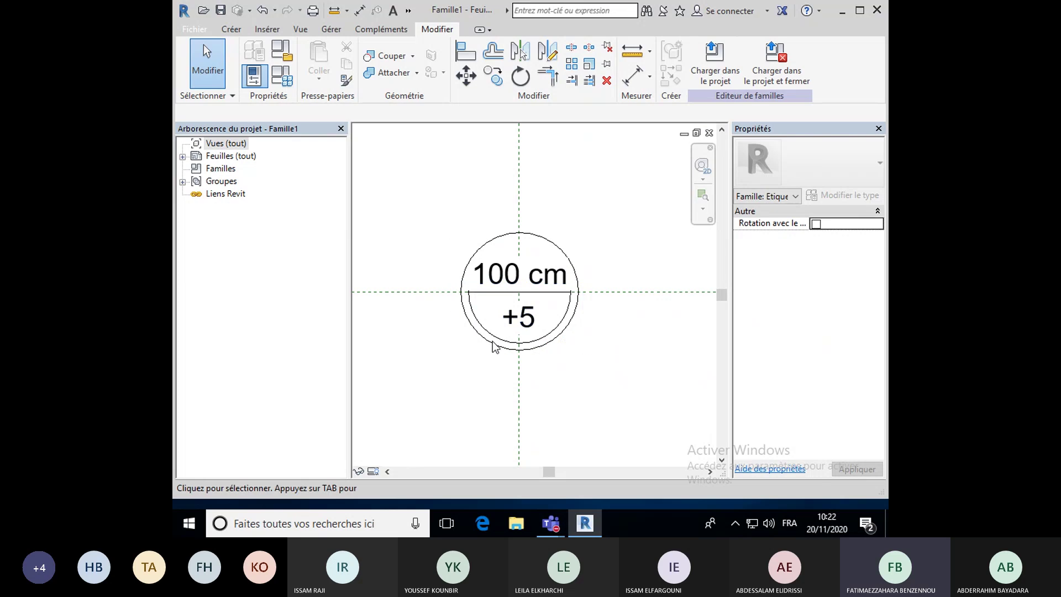
left_click(726, 76)
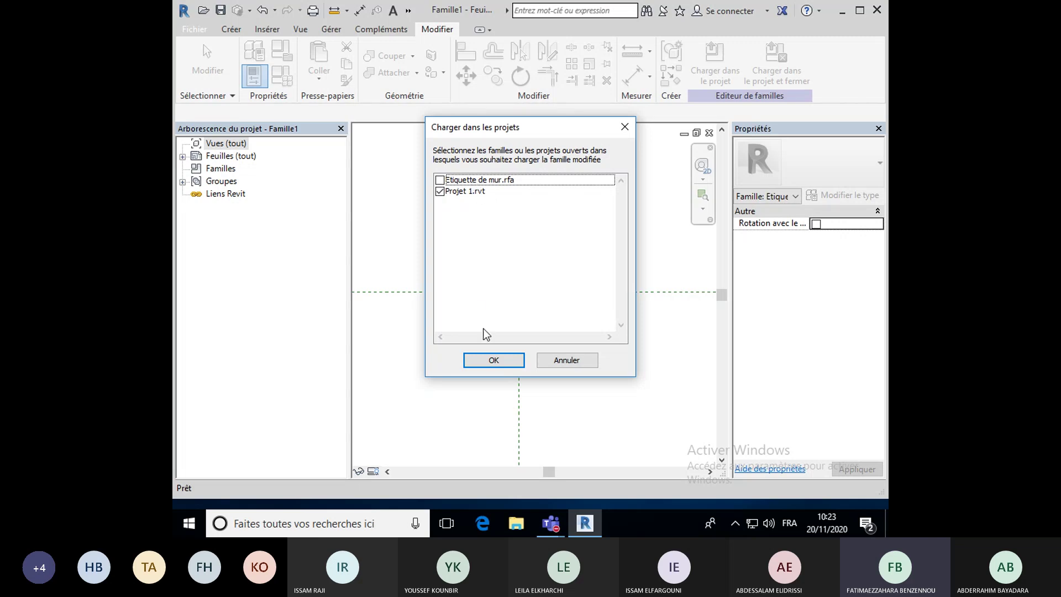
left_click(482, 360)
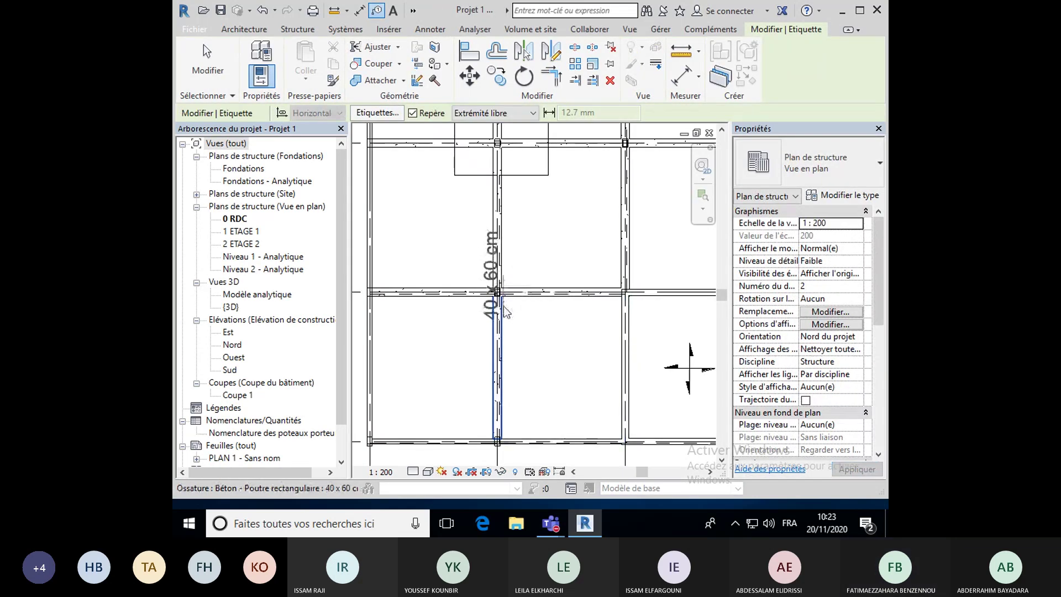
Set the tag leader to Extrémité attachée and tag the slab between grids 2–3 and B–C on the 0 RDC plan.
scroll(462, 366, "down", 2)
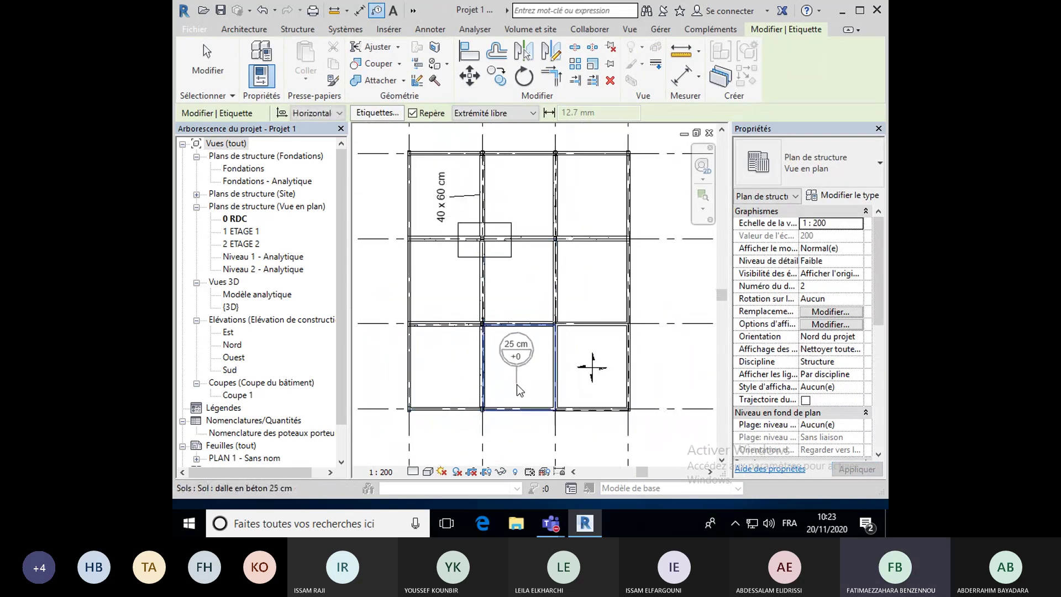
middle_click_drag(516, 383, 466, 378)
scroll(457, 367, "up", 5)
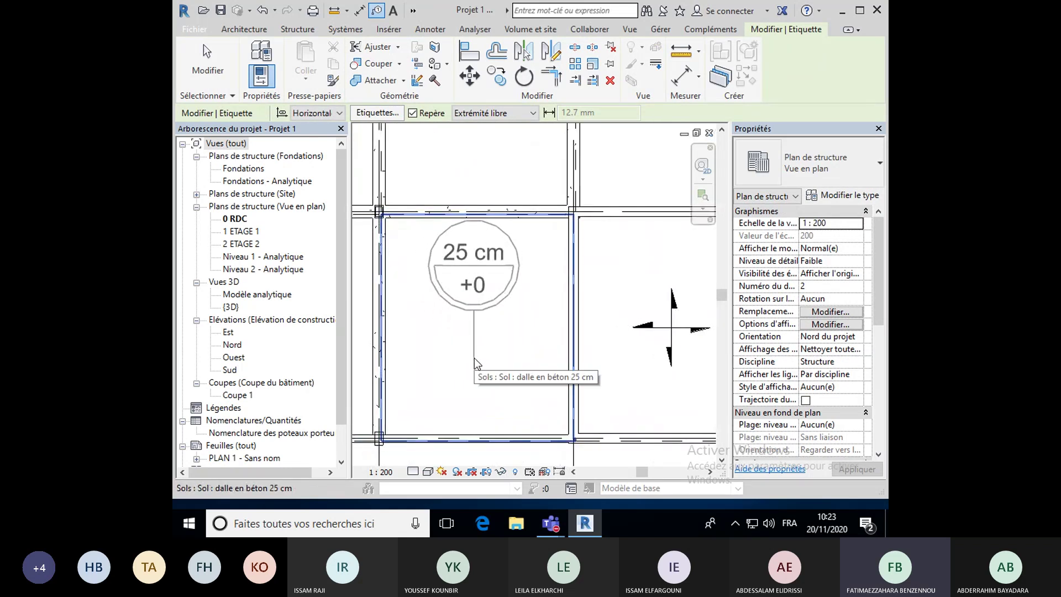
left_click(485, 114)
left_click(480, 123)
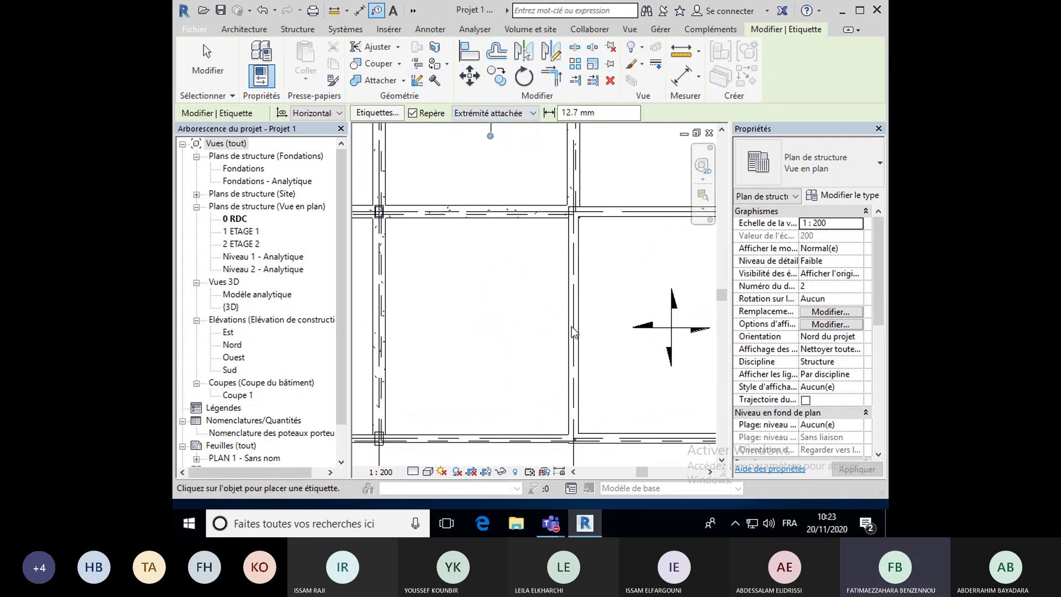
Turn off the Repère leader and tag the slab between grids 2–3 and A–B on the 0 RDC plan.
scroll(387, 337, "down", 4)
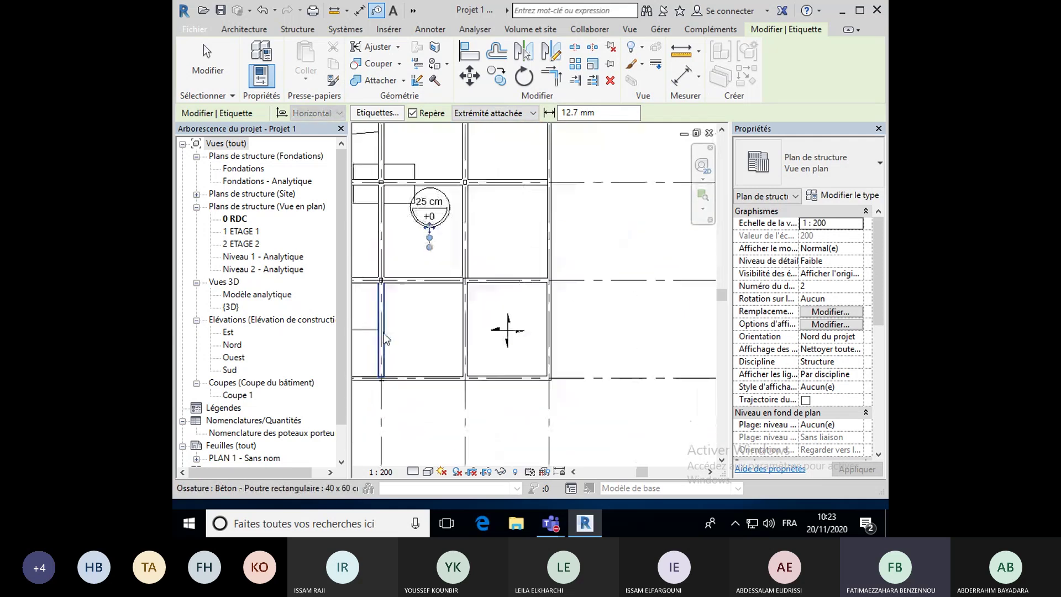
middle_click_drag(393, 343, 457, 344)
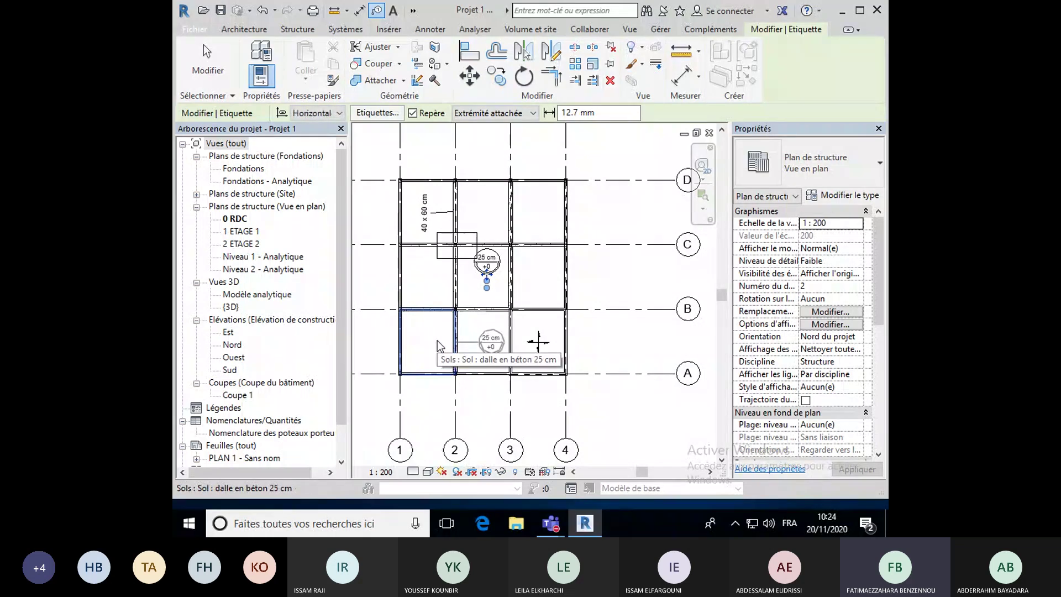
left_click(413, 113)
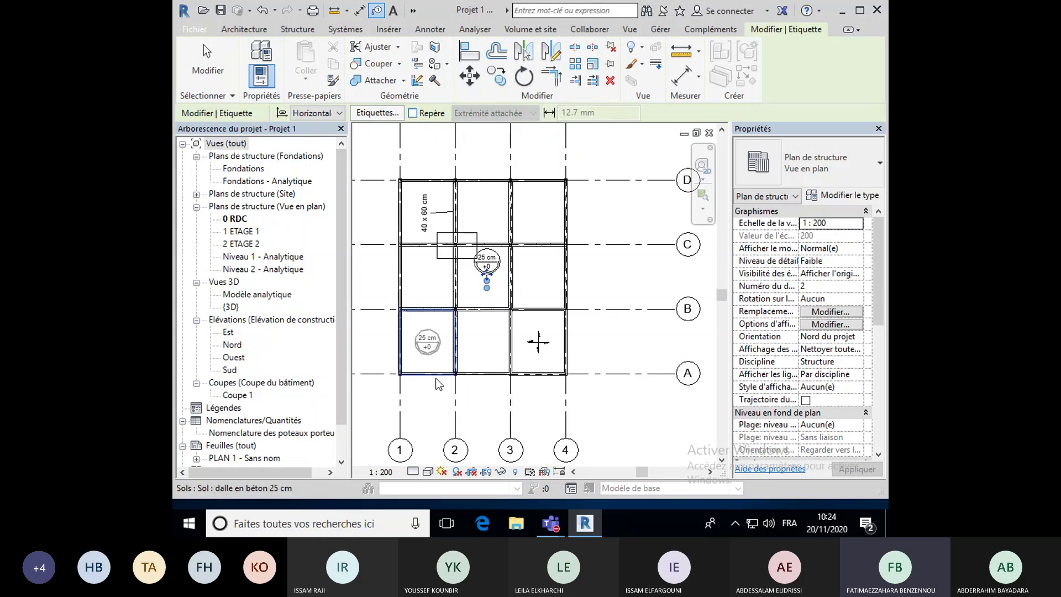
scroll(488, 359, "up", 5)
scroll(492, 365, "up", 2)
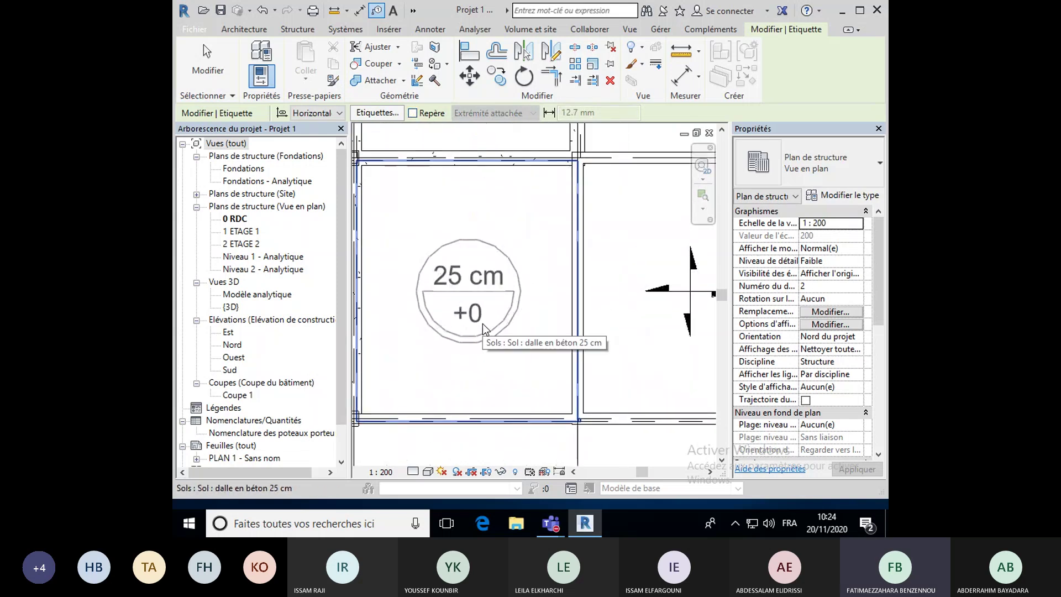
left_click(482, 323)
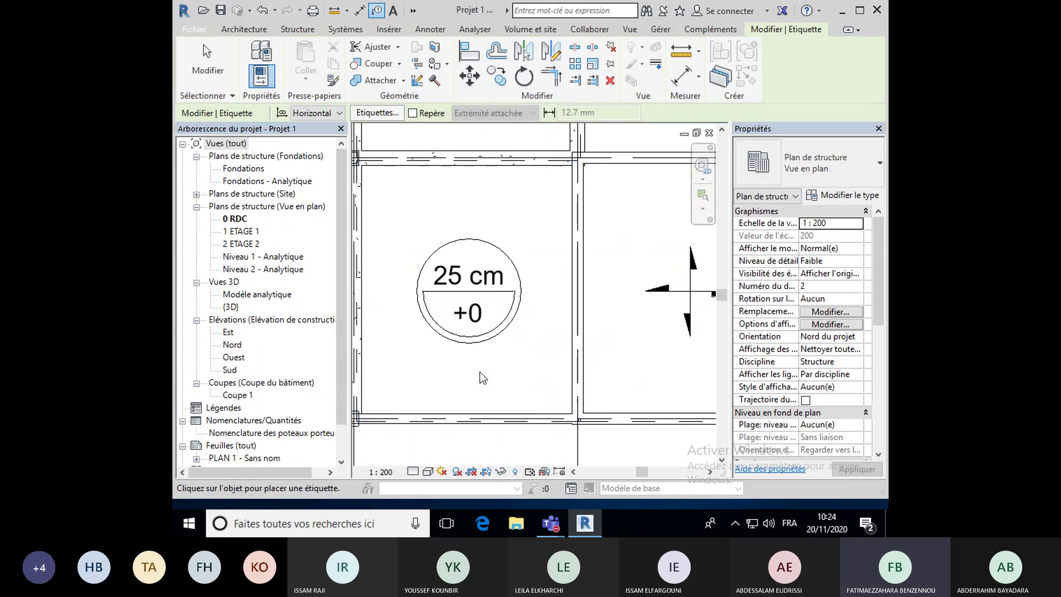
scroll(479, 373, "down", 1)
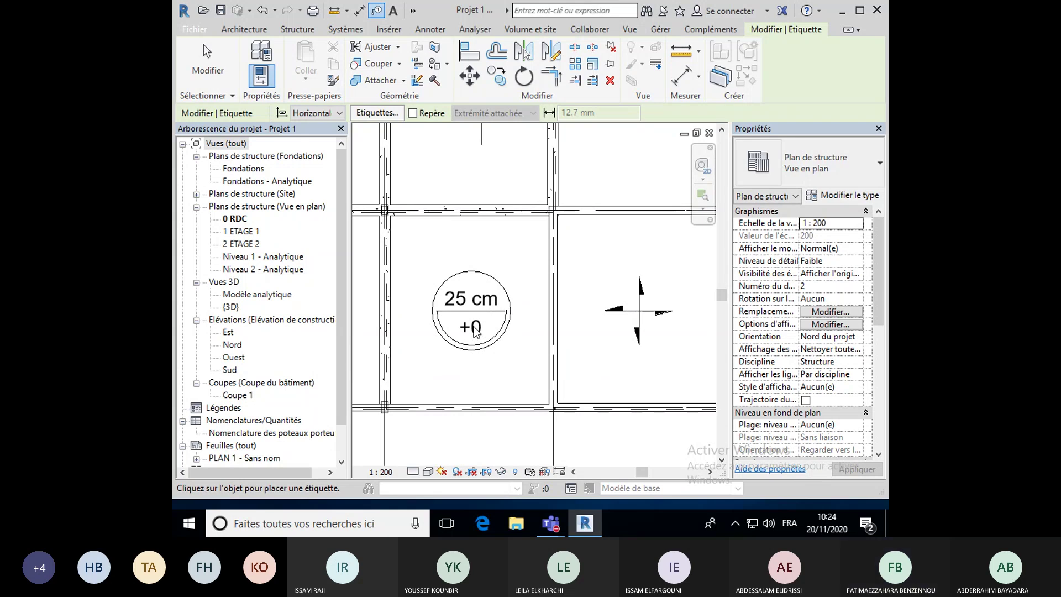
scroll(476, 331, "down", 2)
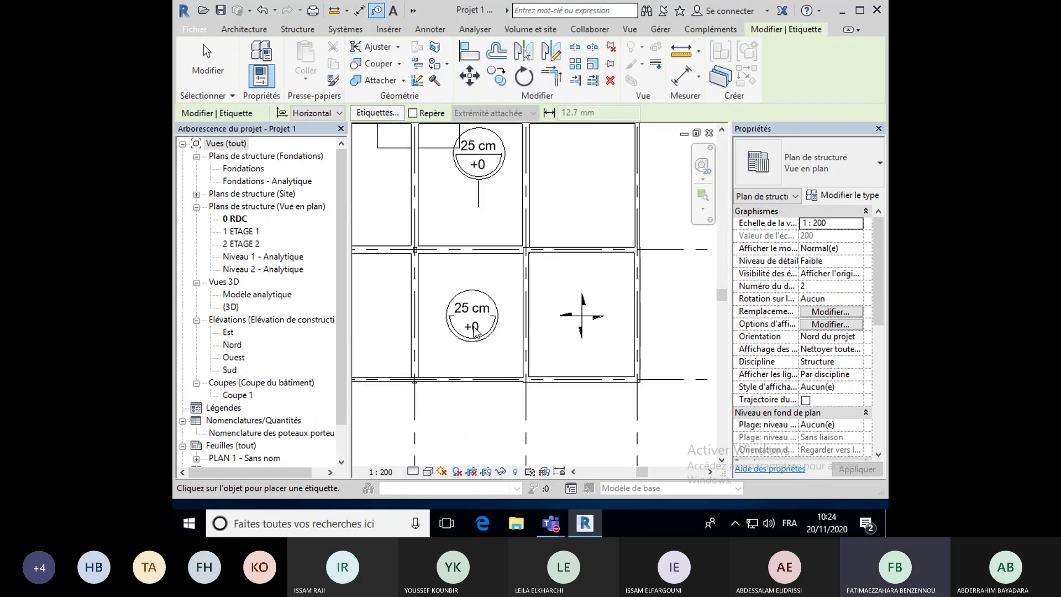
Open the 1 ETAGE 1 plan and delete the span direction symbol from the slab between grids 2–3 and A–B.
double_click(242, 231)
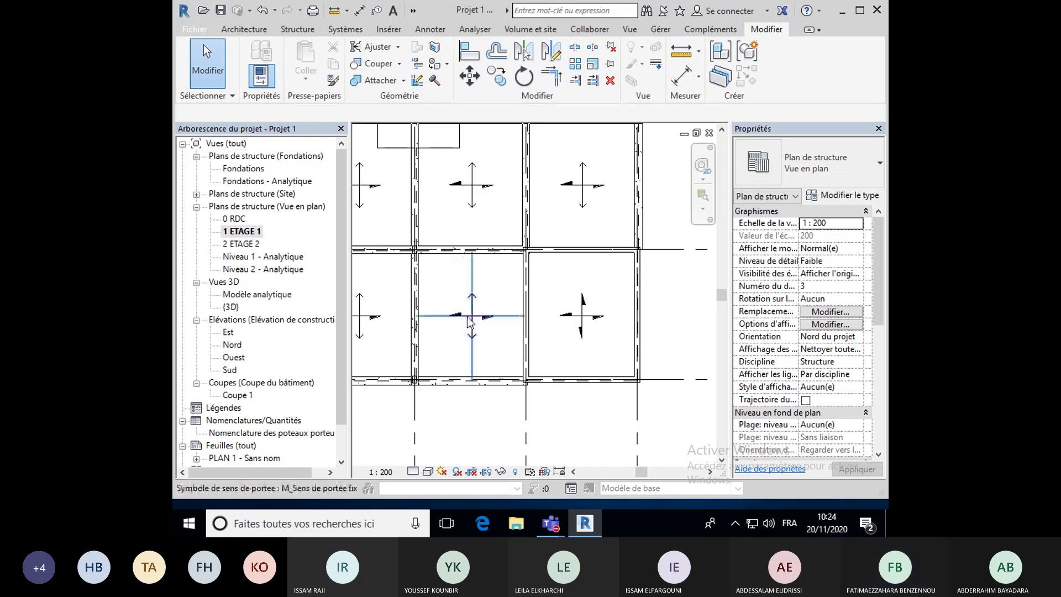
left_click(470, 323)
key("Delete")
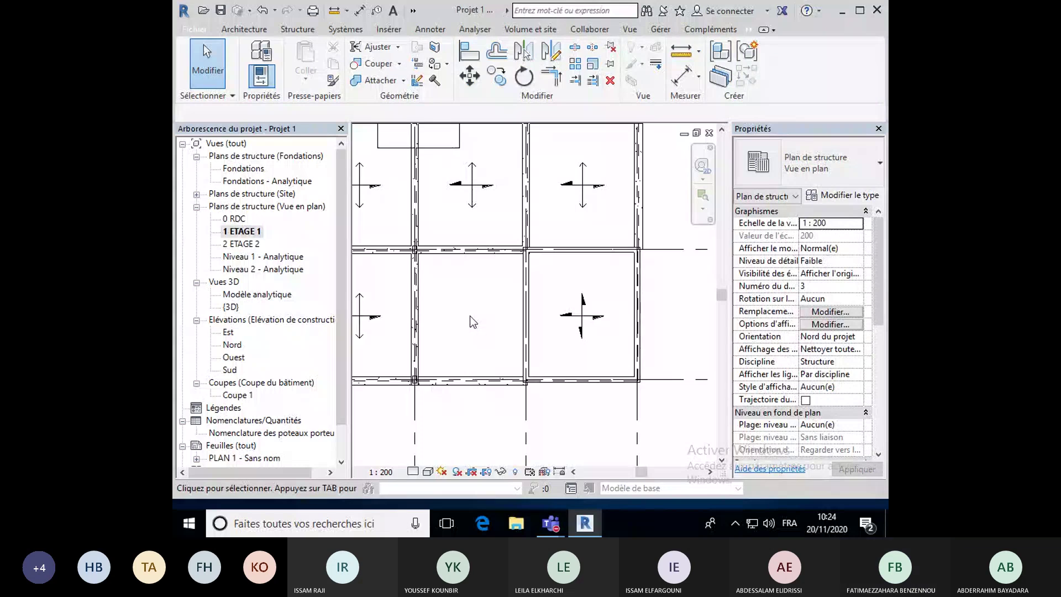
Tag the slab between grids 2–3 and A–B on the 1 ETAGE 1 plan by category, without a leader.
left_click(430, 30)
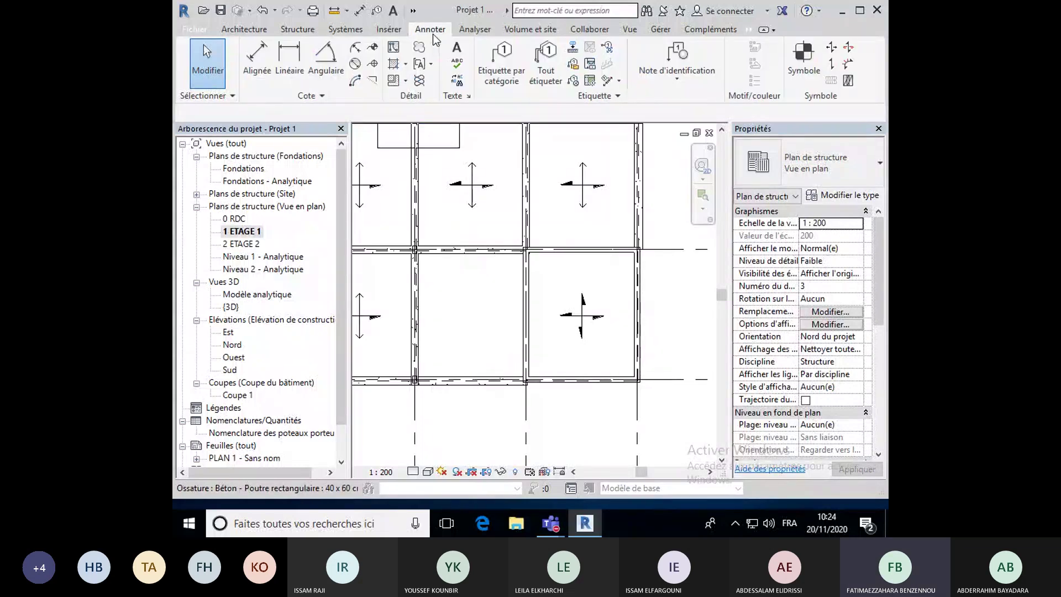
left_click(501, 80)
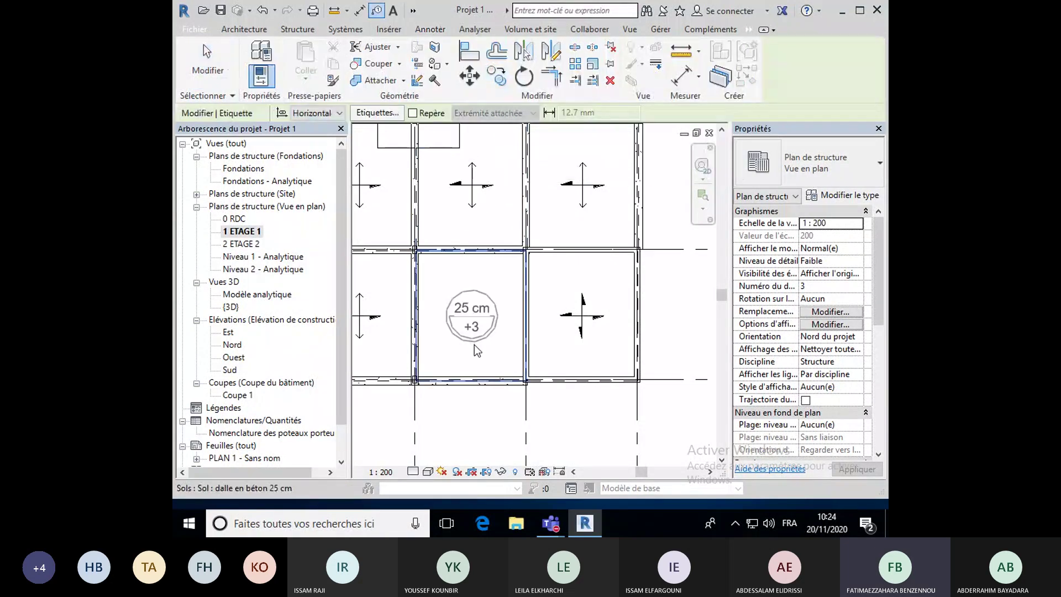
scroll(473, 344, "up", 1)
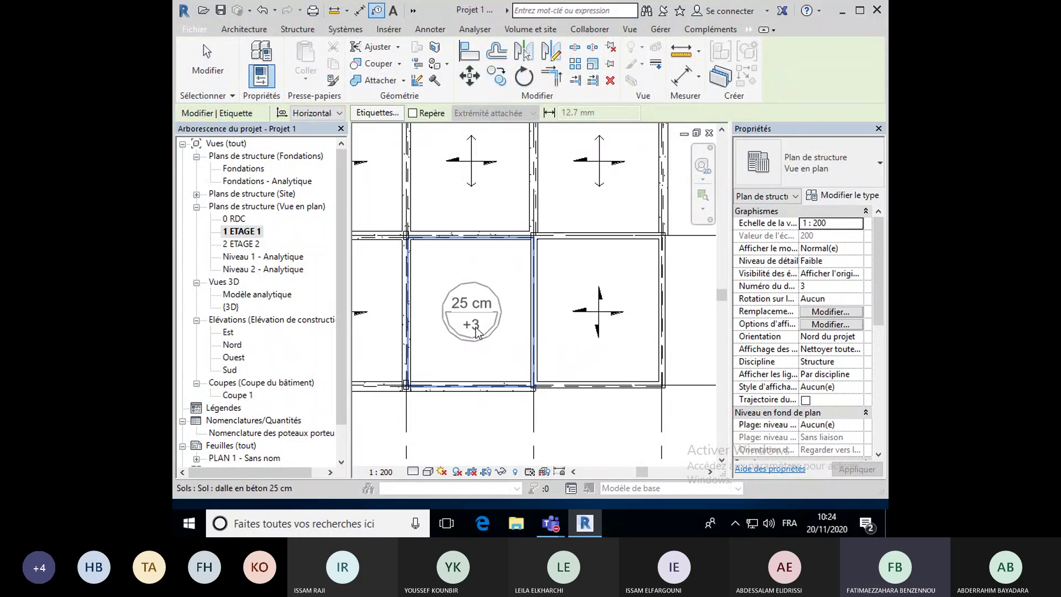
left_click(476, 332)
key("Escape")
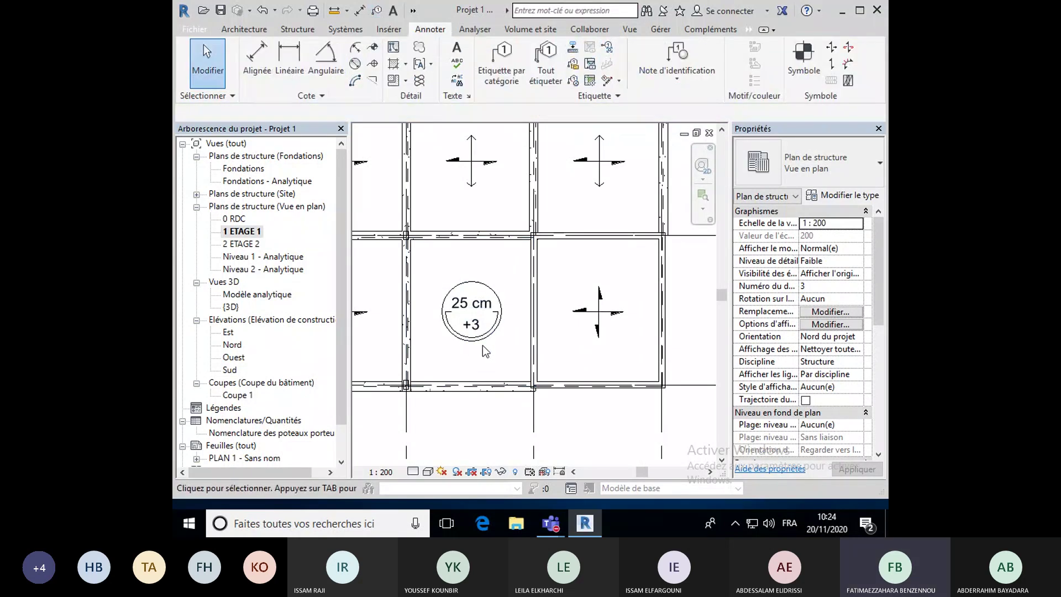
scroll(482, 346, "up", 3)
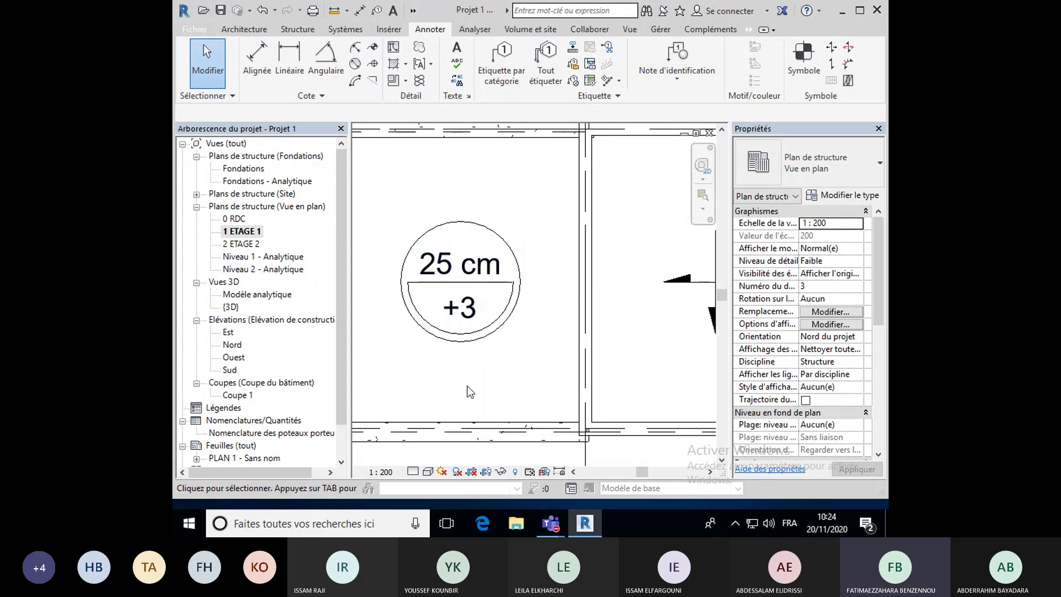
scroll(476, 374, "down", 3)
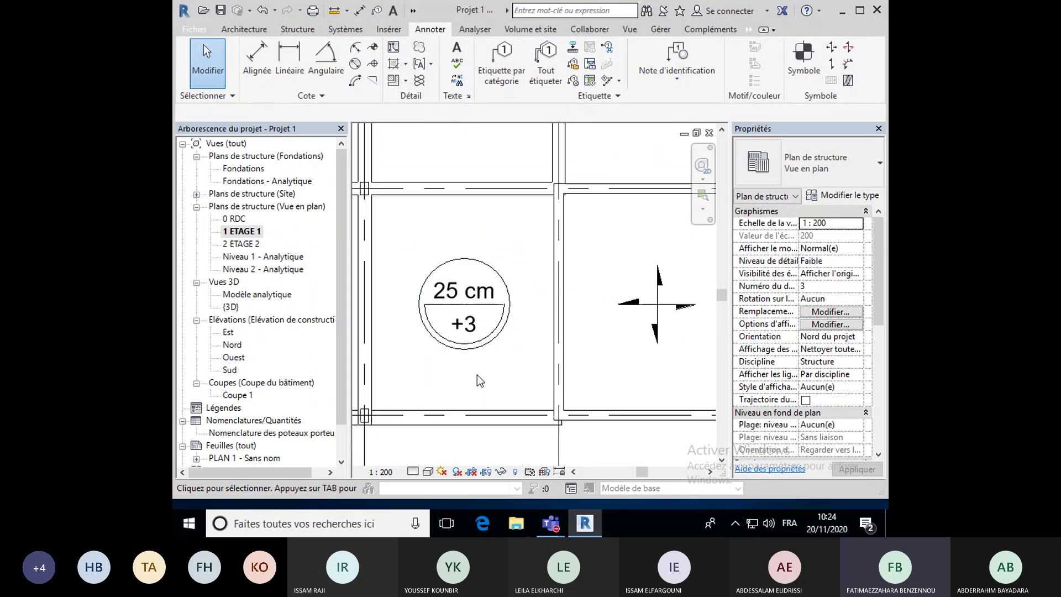
scroll(476, 375, "down", 3)
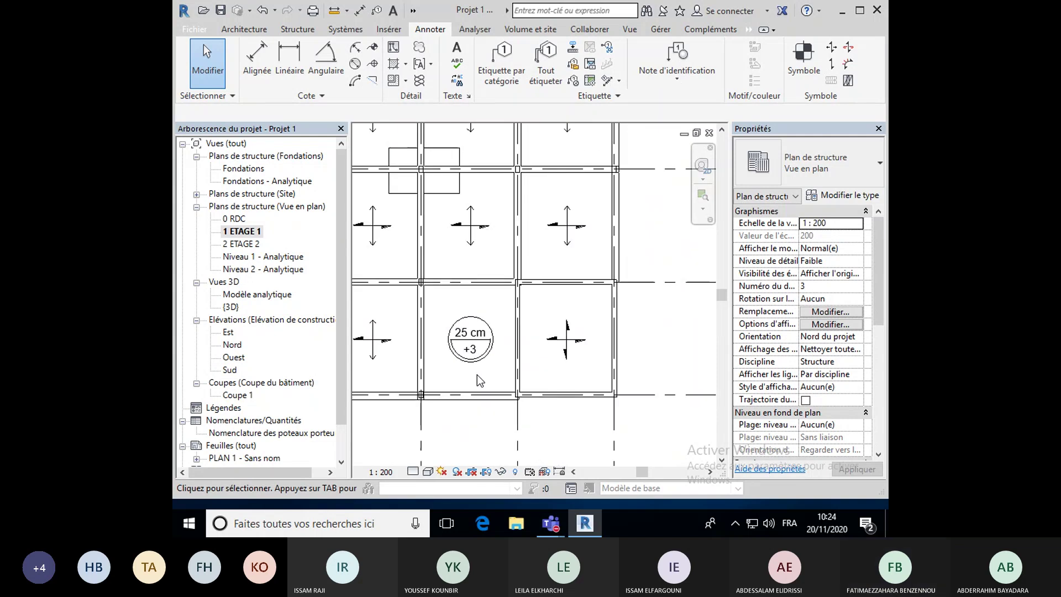
On the 0 RDC plan, tag by category the slabs in bays 1–2/A–B, 1–2/B–C, 2–3/C–D, 3–4/C–D and 3–4/B–C.
double_click(241, 219)
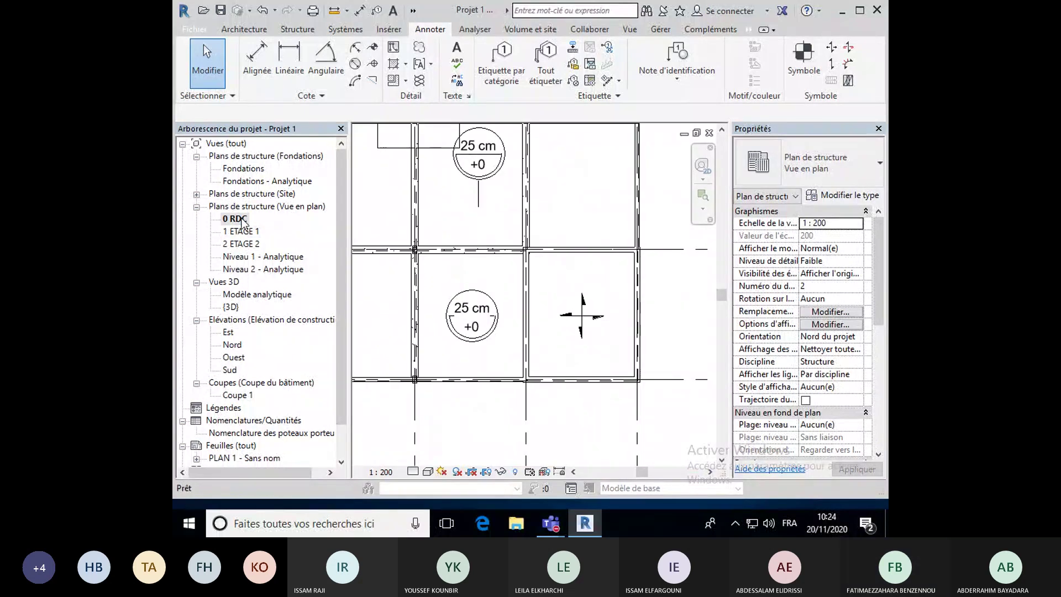
scroll(420, 306, "down", 4)
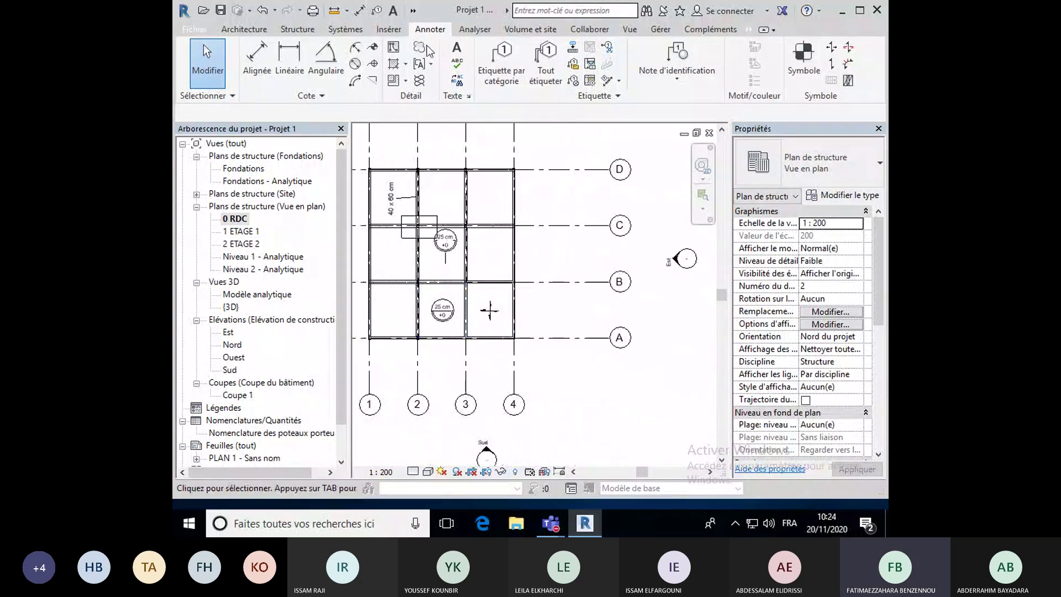
left_click(501, 61)
left_click(394, 312)
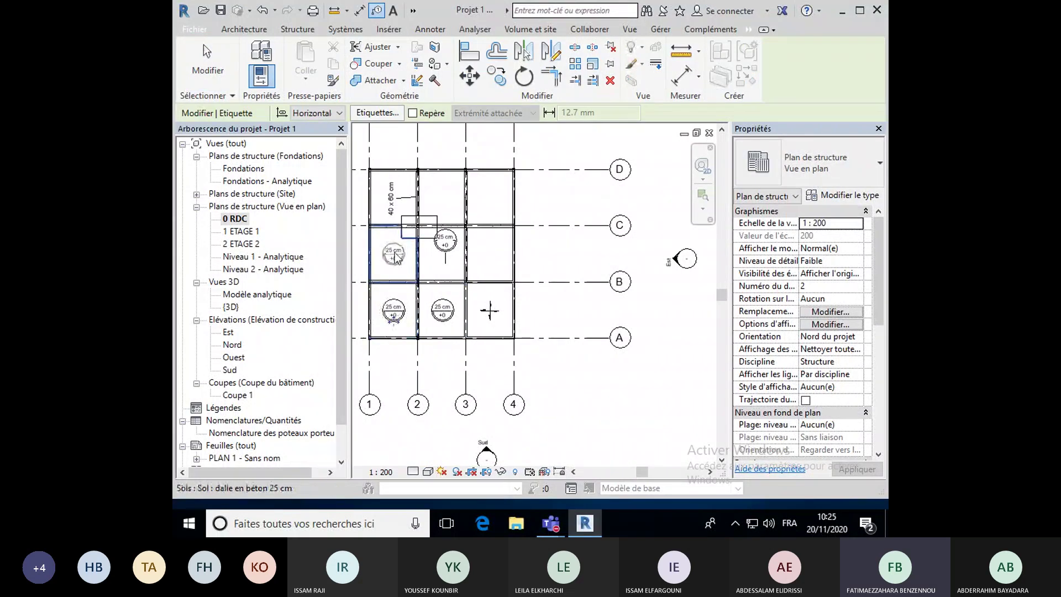
left_click(393, 254)
left_click(442, 198)
left_click(490, 198)
left_click(490, 254)
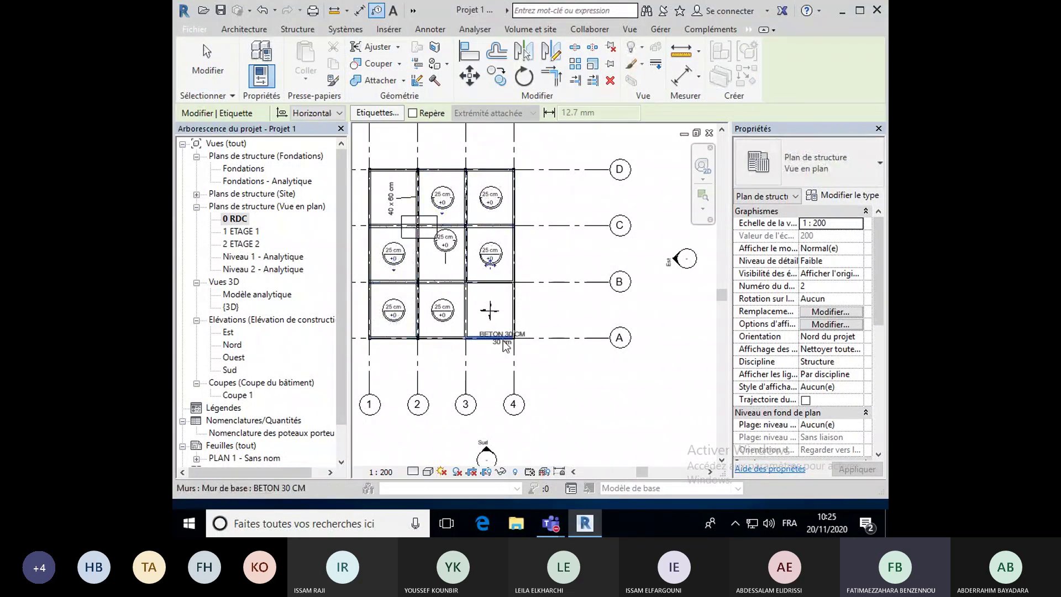
Attach the leader end of the floor tag in bay 2–3/B–C to grid intersection 2/B and centre the tag in its bay.
key("Escape")
key("Escape")
scroll(497, 320, "up", 3)
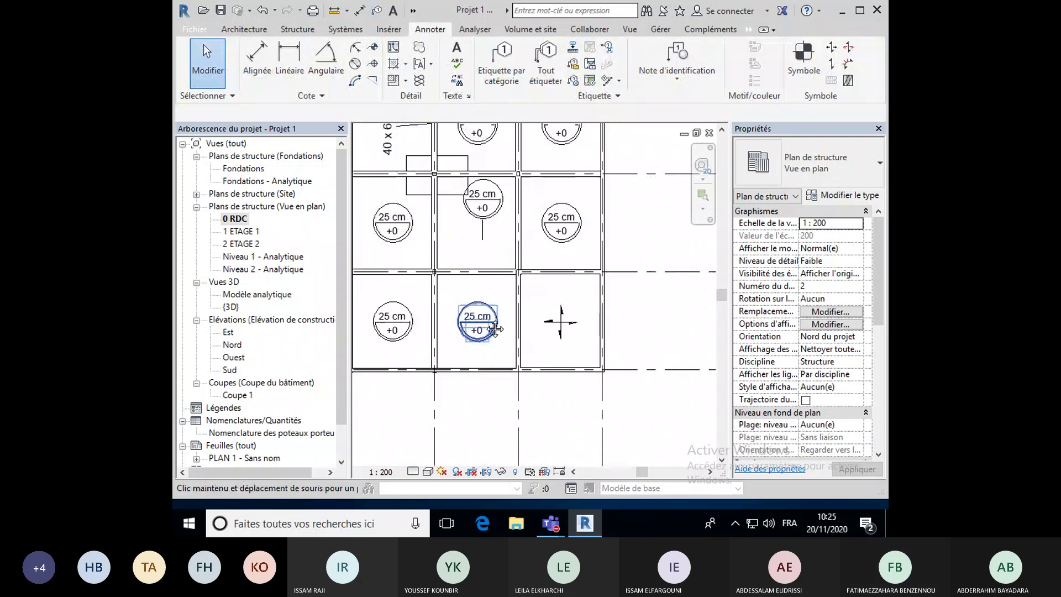
middle_click_drag(495, 329, 505, 327)
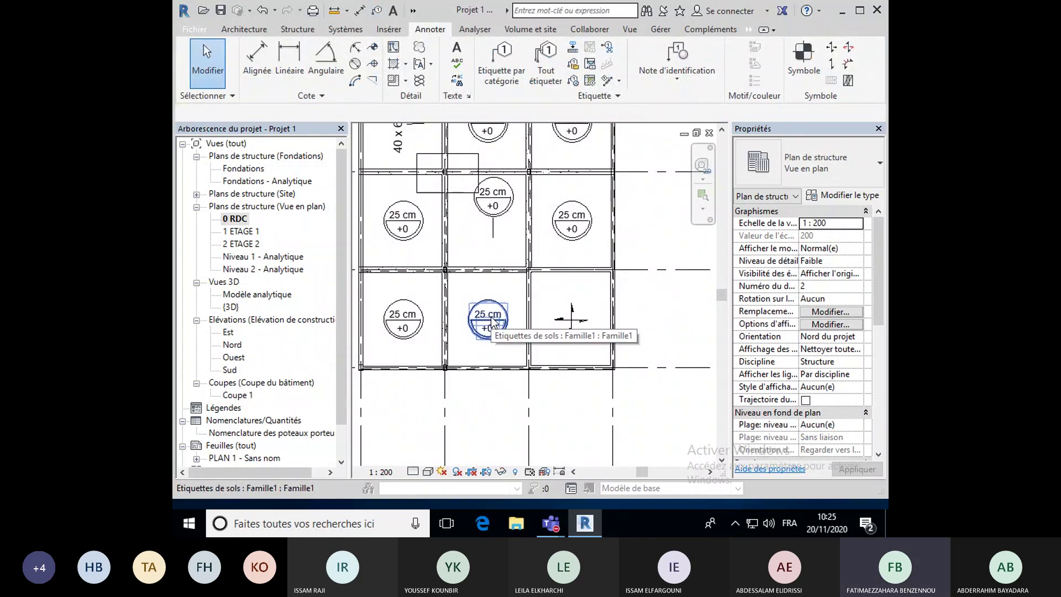
left_click(493, 205)
left_click_drag(493, 236, 445, 267)
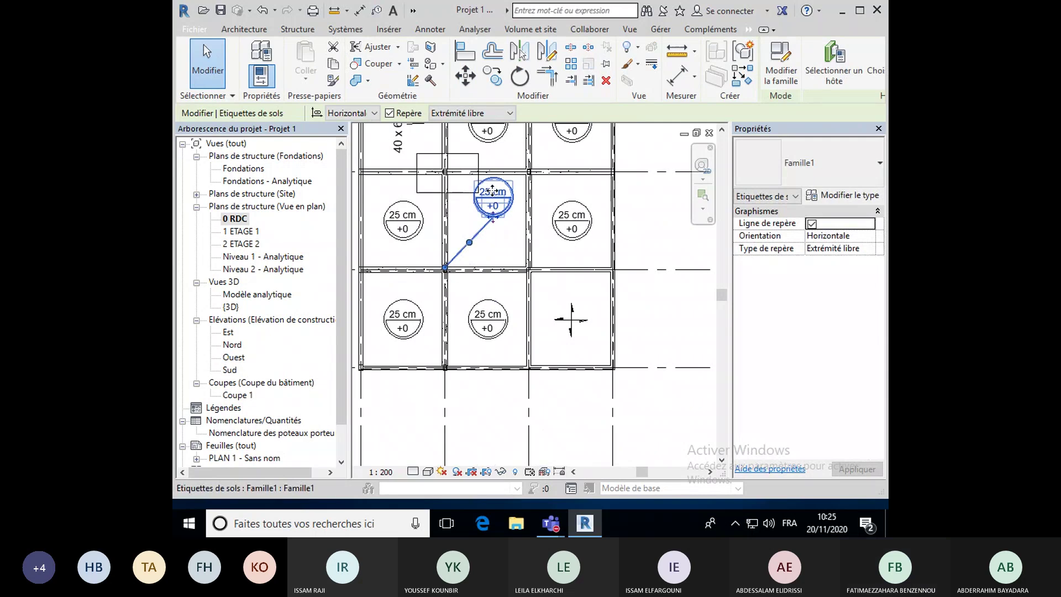
left_click_drag(493, 190, 486, 221)
left_click_drag(445, 269, 447, 269)
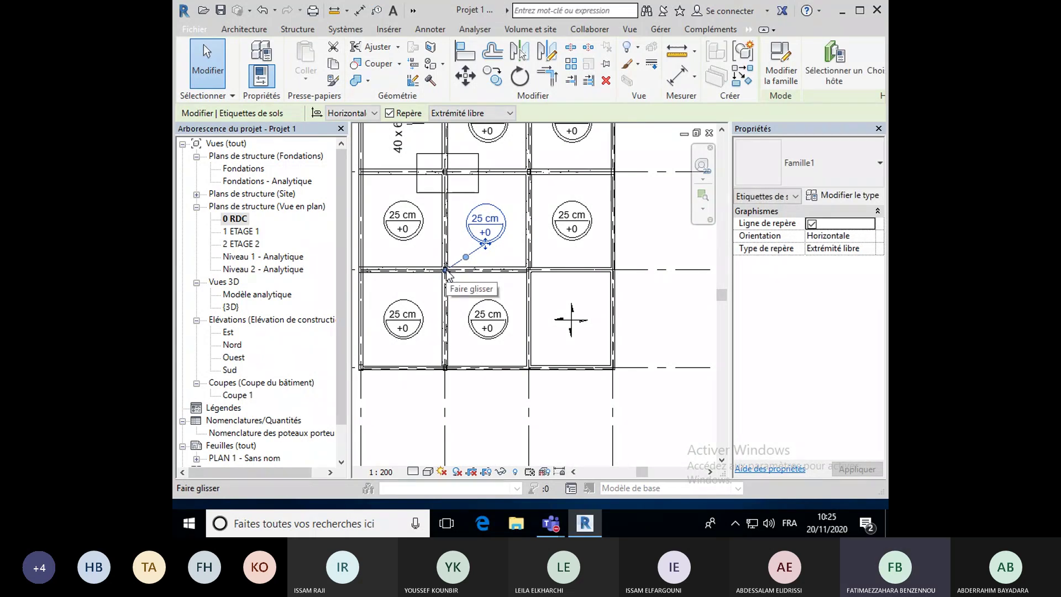
left_click(505, 252)
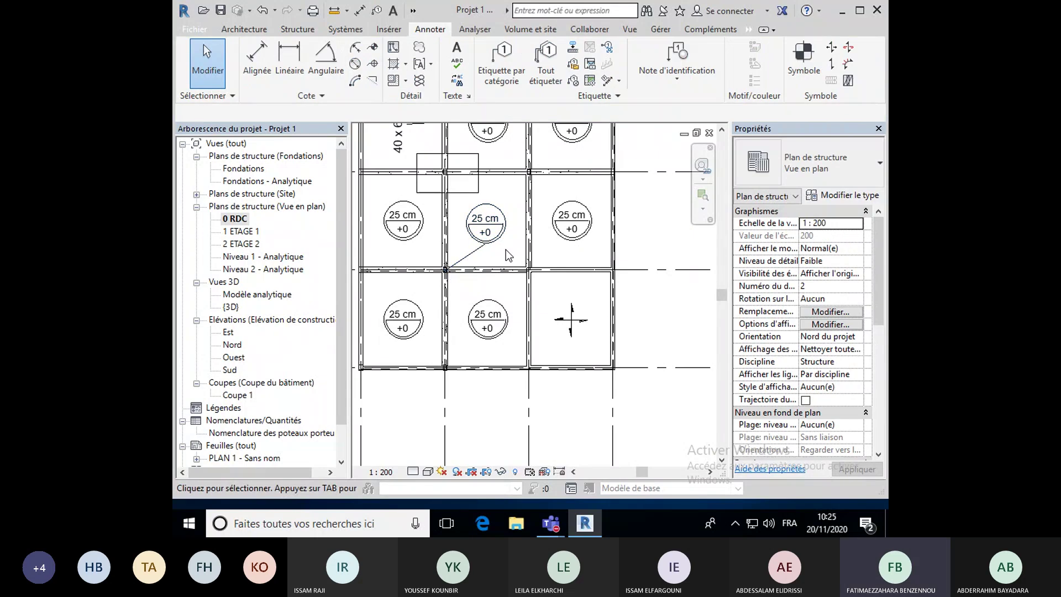
Move the leader elbow of the floor tag in bay 2–3/B–C to grid intersection 3/C.
left_click(469, 257)
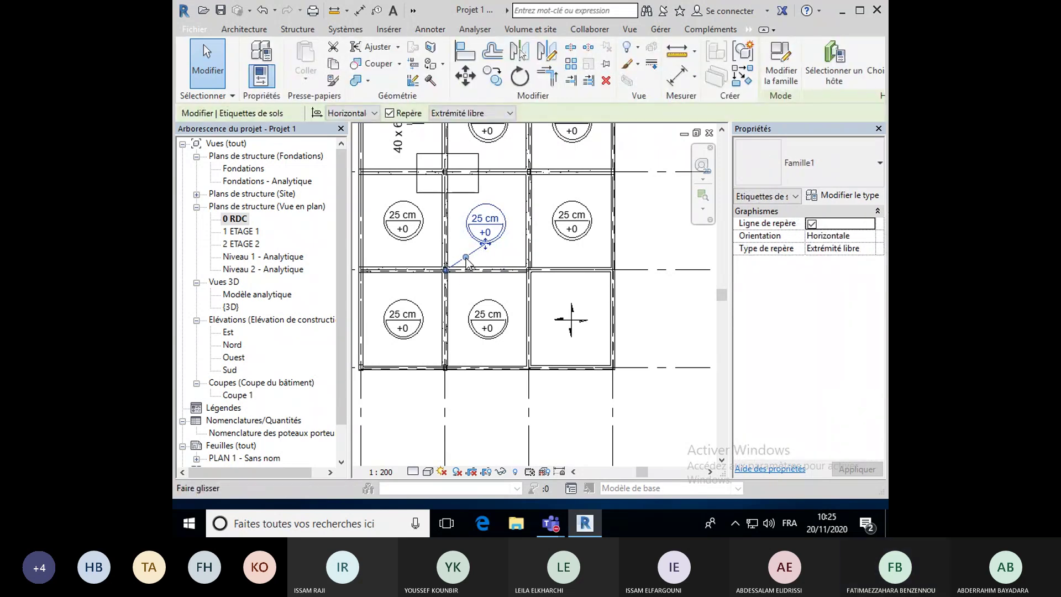
left_click_drag(466, 257, 527, 176)
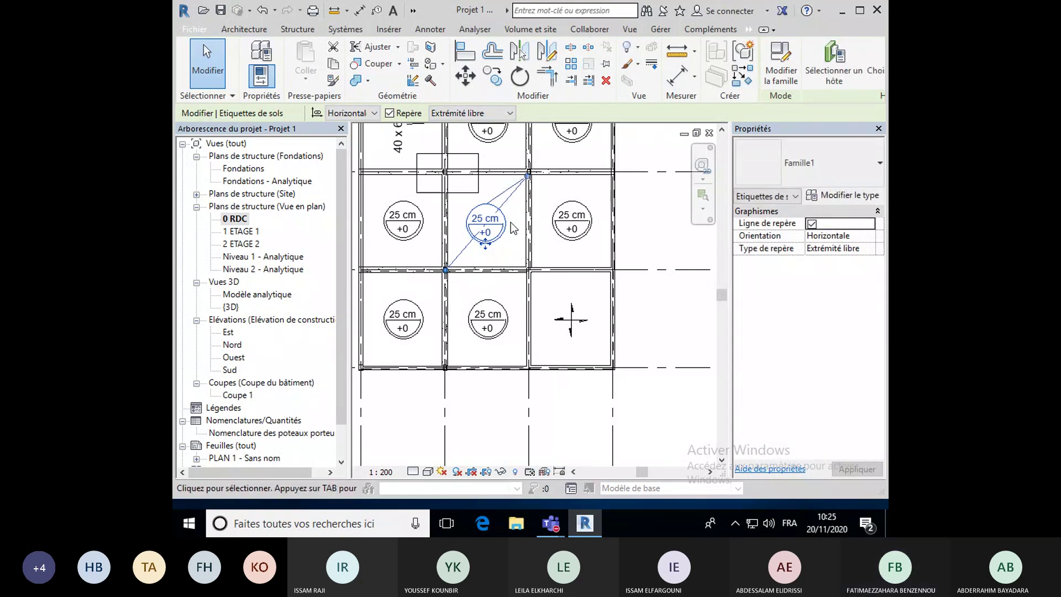
left_click(509, 354)
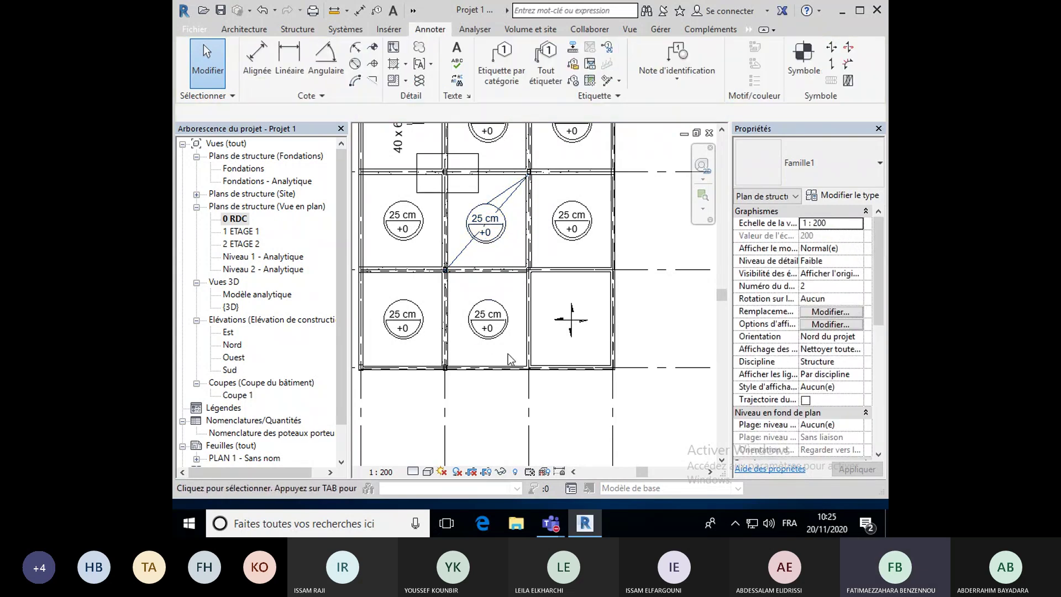
scroll(508, 354, "down", 1)
scroll(509, 354, "down", 2)
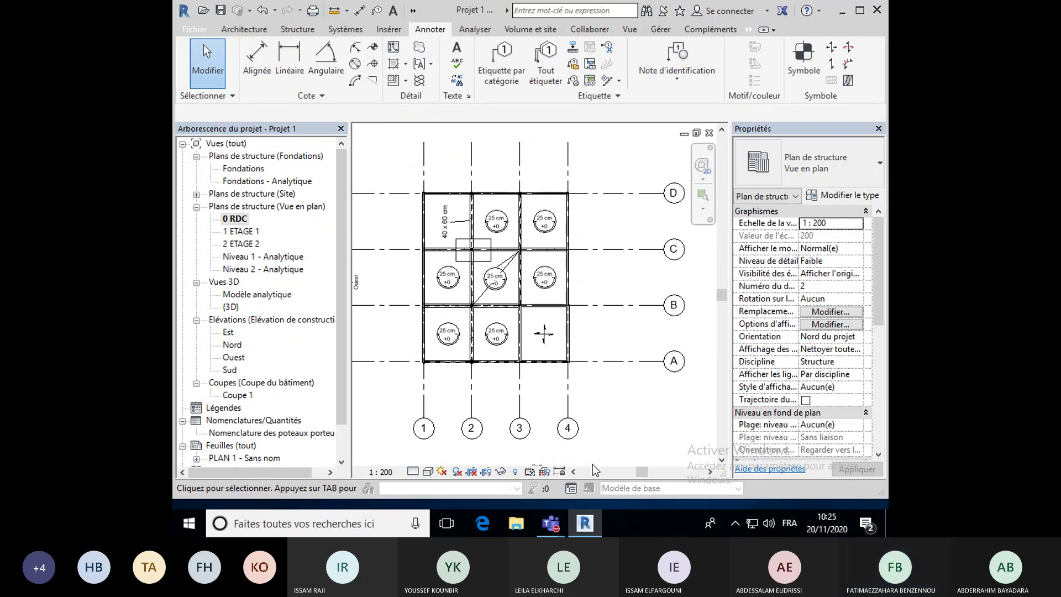
Stop the screen recording and save it to the desktop (Bureau) as a Windows Media Video named "Séance 20 11 2020".
left_click(735, 524)
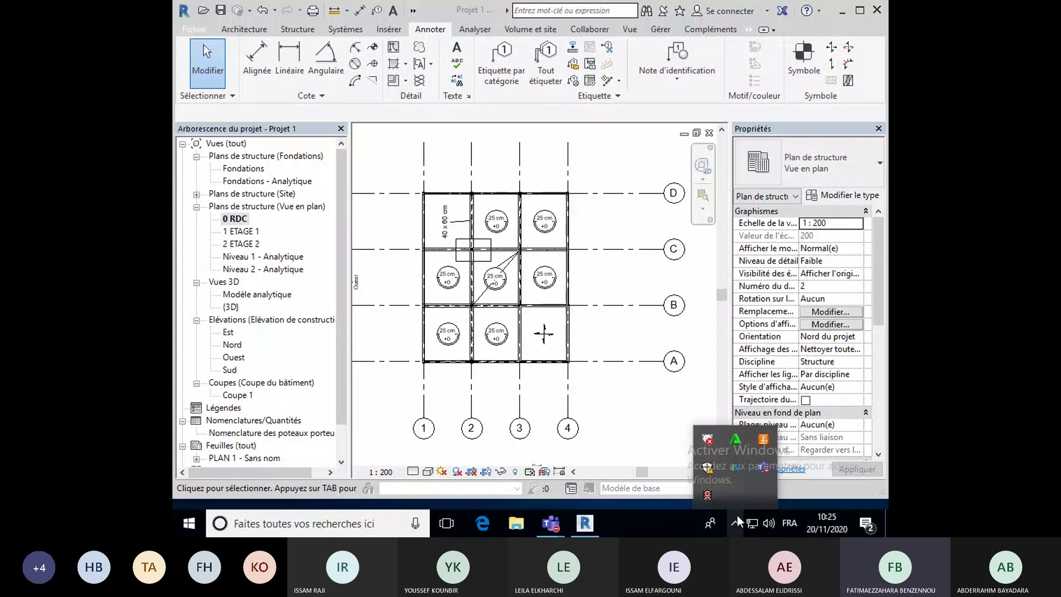
left_click(707, 501)
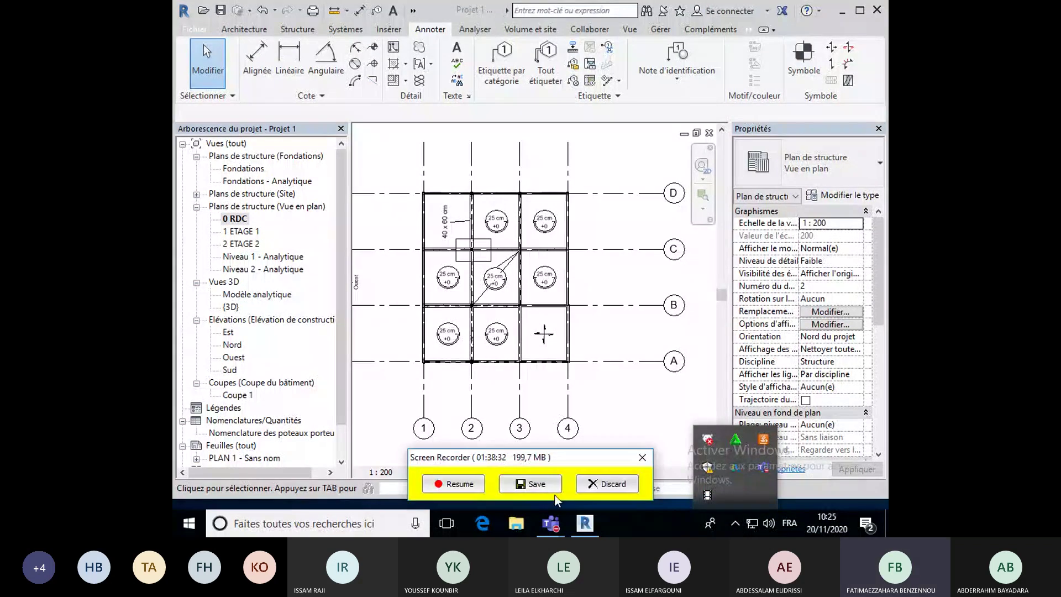
left_click(545, 481)
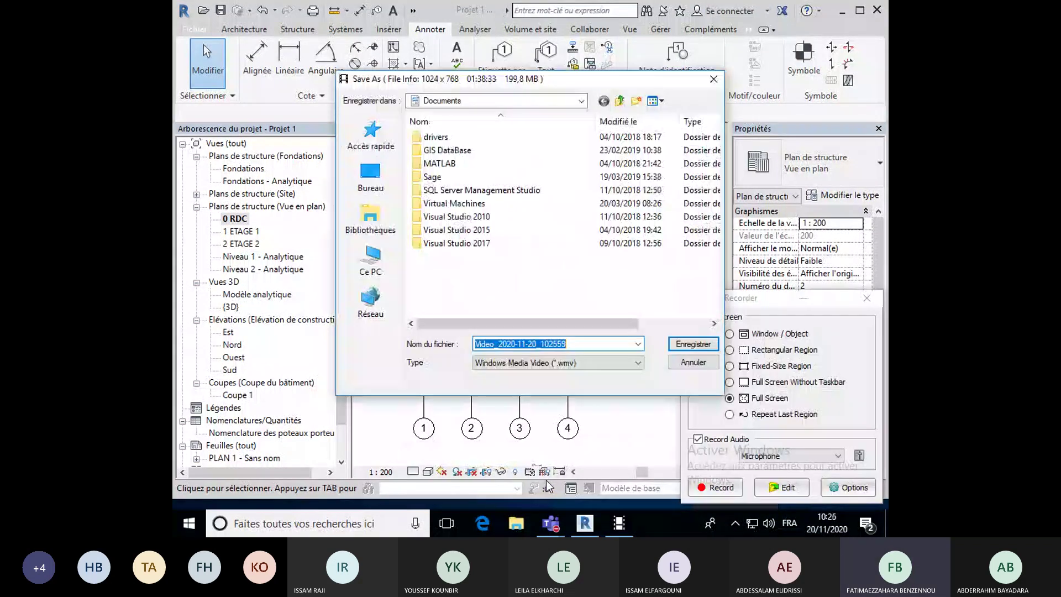
left_click(370, 176)
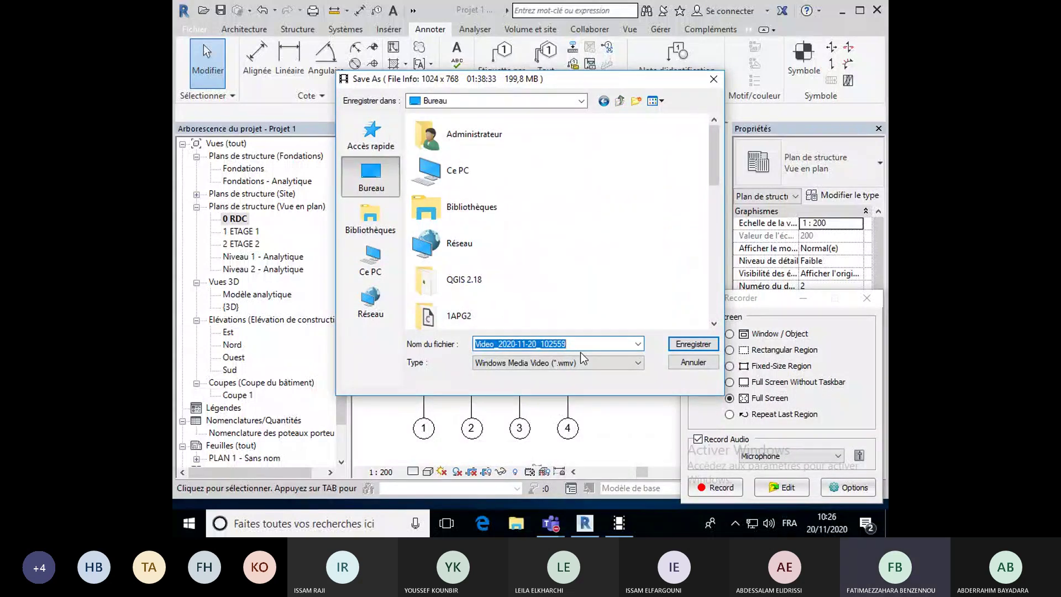
type("Séance ")
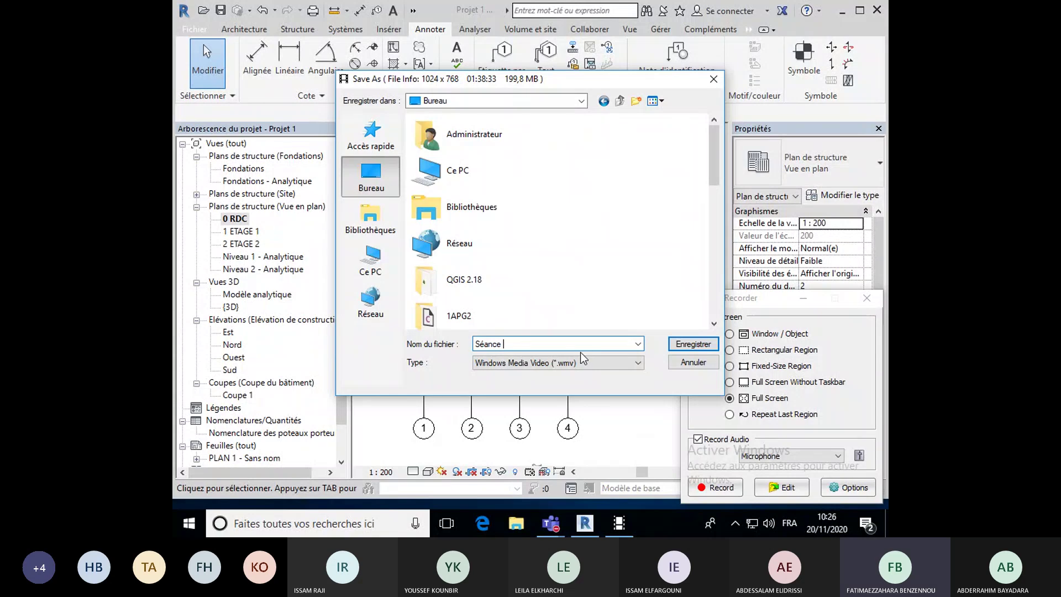
type("20 11 0")
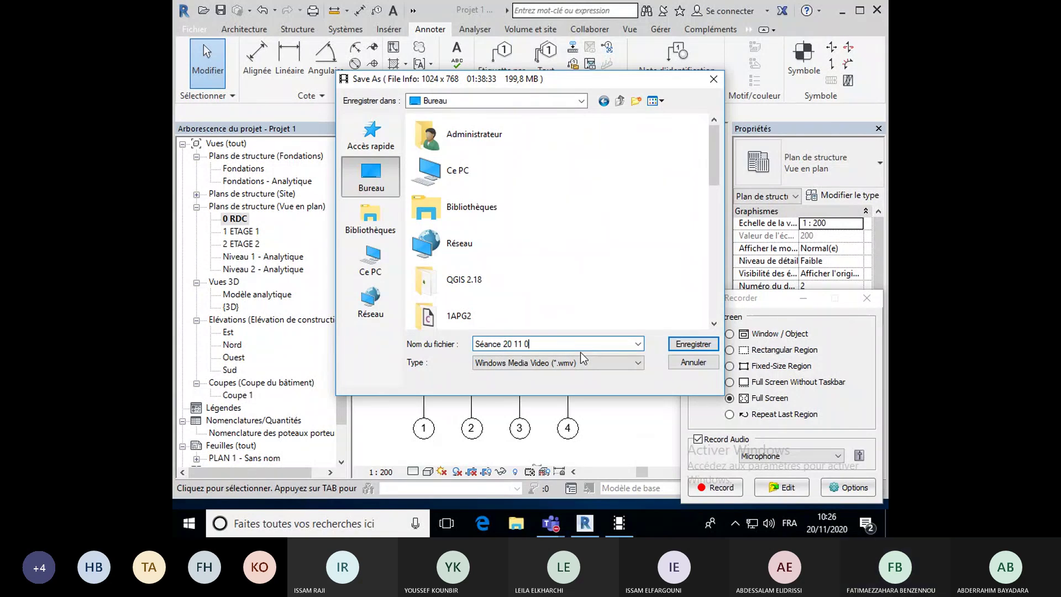
key("BackSpace")
type("2020")
left_click(685, 343)
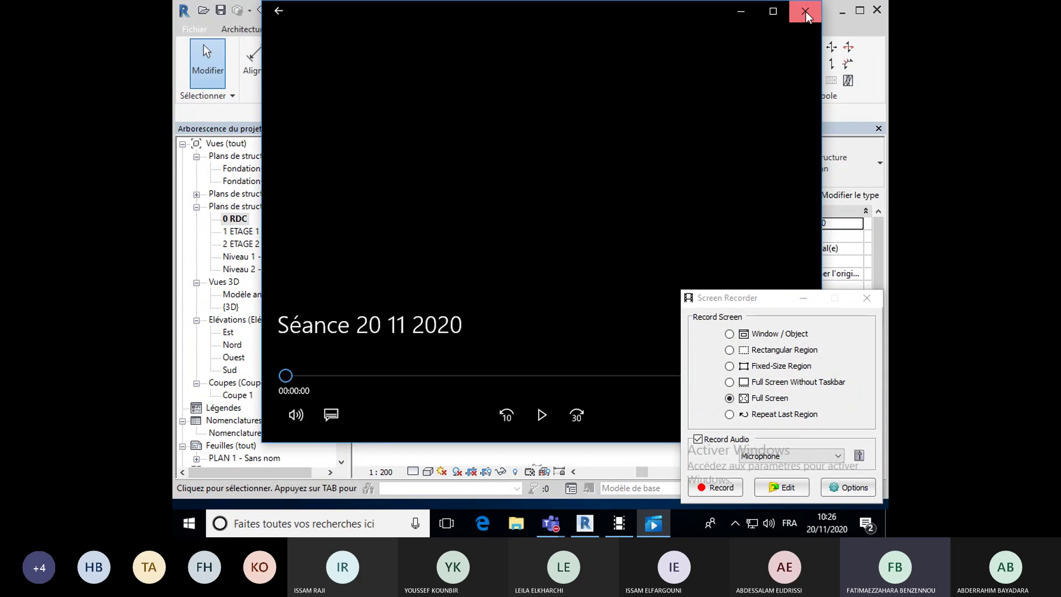
Close the video player and the Screen Recorder window, and minimise FastStone Capture.
left_click(805, 11)
left_click(862, 299)
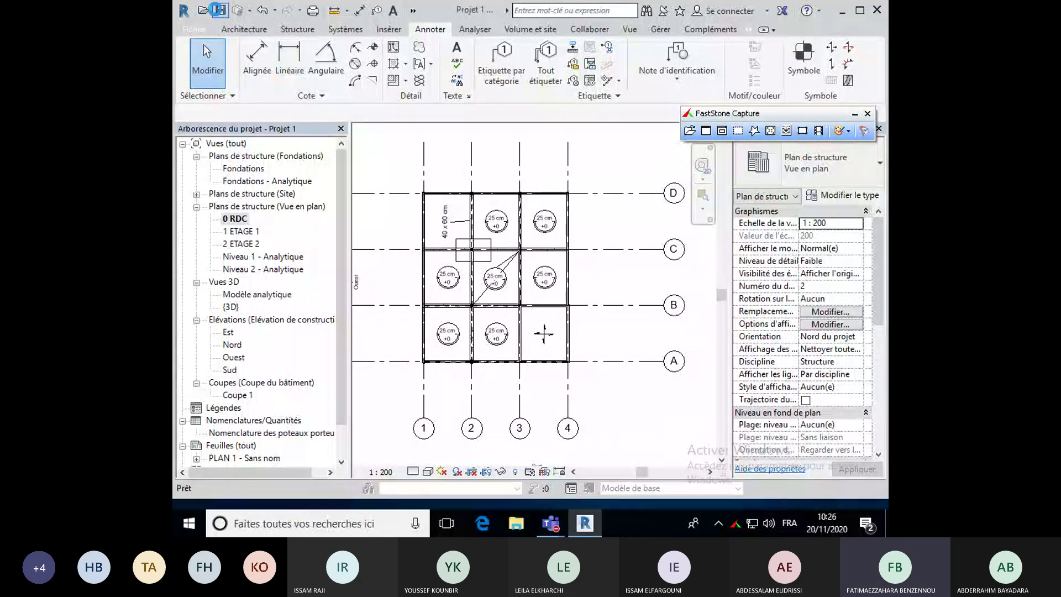
left_click(856, 114)
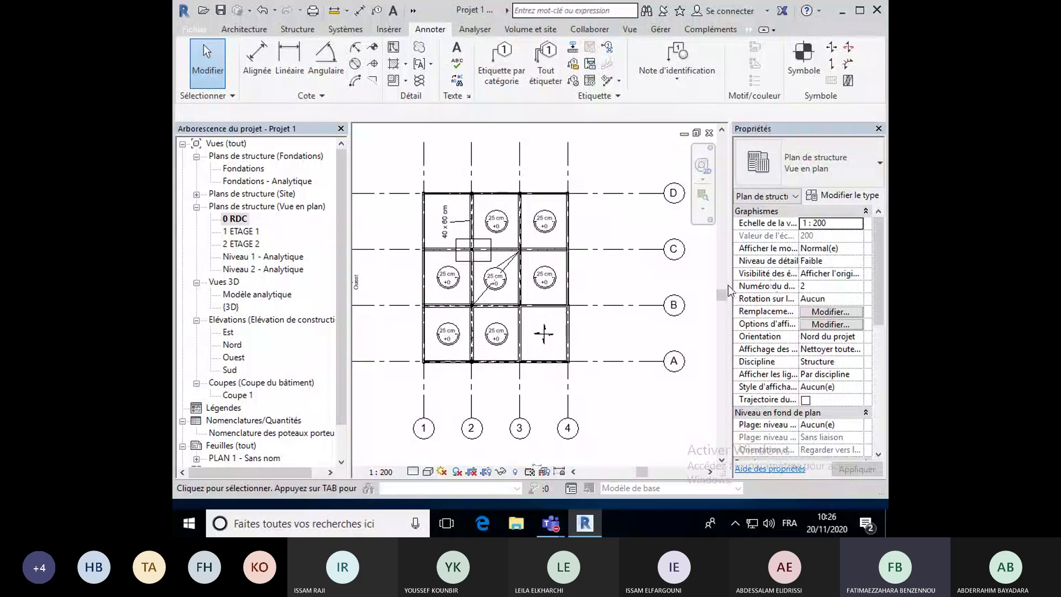
Switch to the "Logiciel Révit" meeting in Microsoft Teams and stop sharing the screen.
mouse_move(550, 523)
left_click(541, 452)
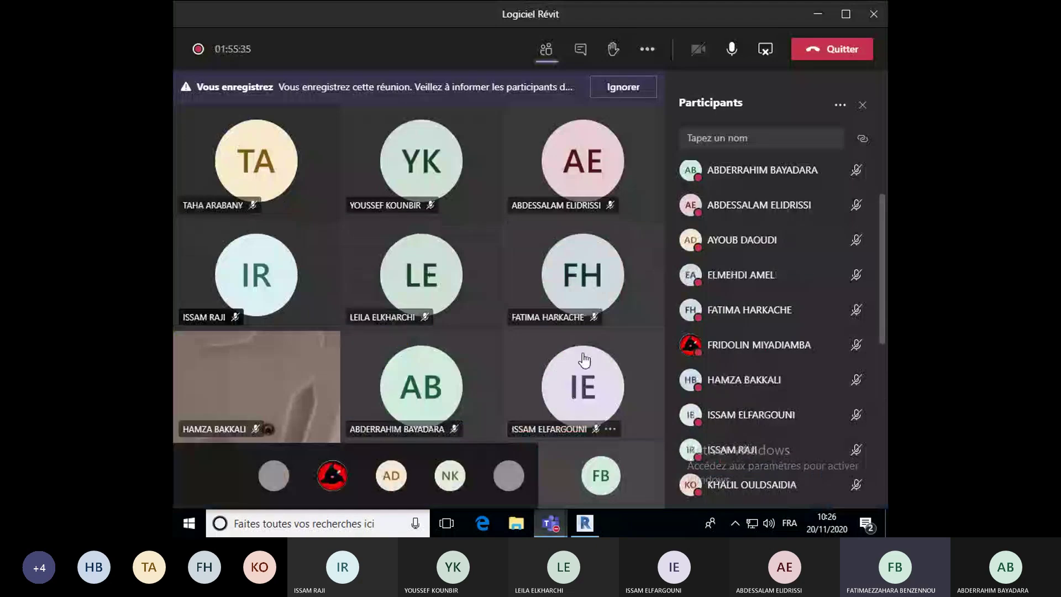
left_click(765, 51)
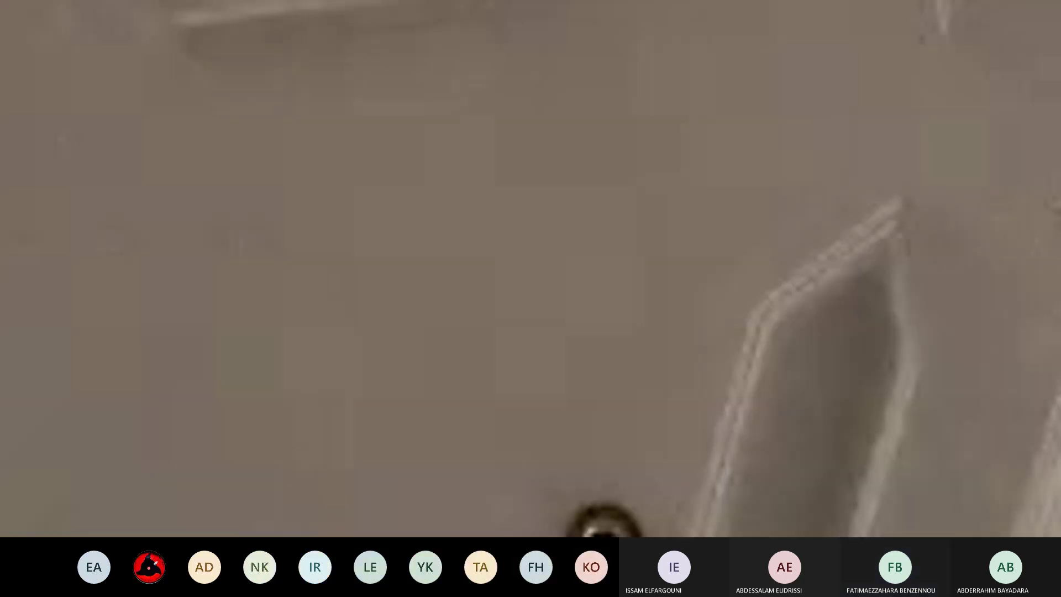